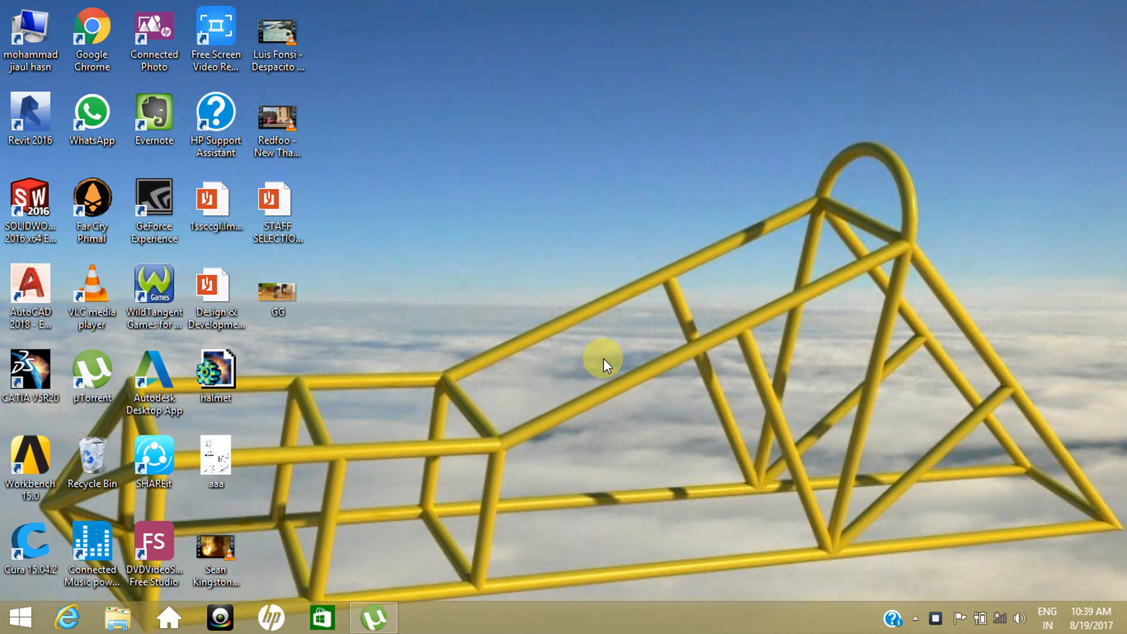
Launch CATIA V5 and start a new part in the Part Design workbench
{"action": "double_click", "coordinate": [42, 370]}
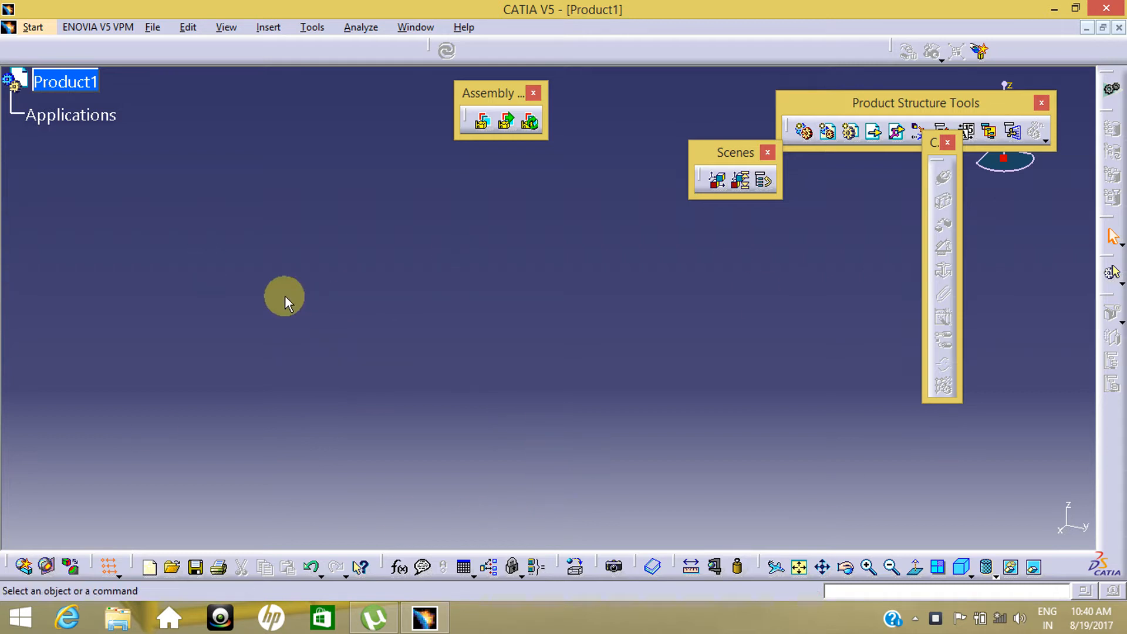
{"action": "left_click", "coordinate": [33, 27]}
{"action": "mouse_move", "coordinate": [61, 69]}
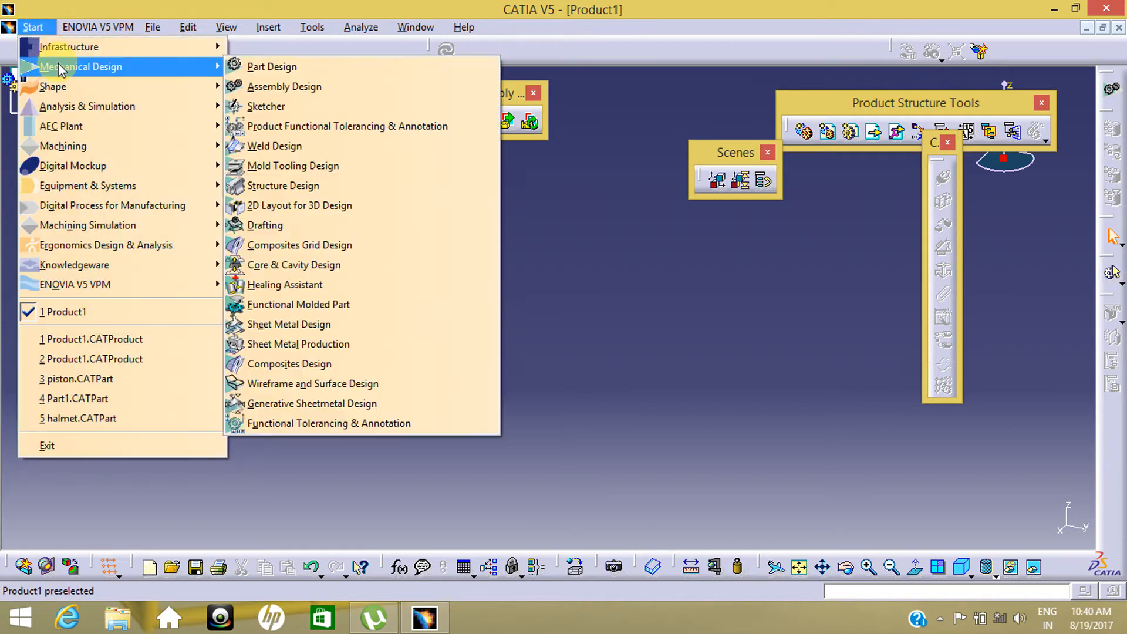
{"action": "left_click", "coordinate": [276, 69]}
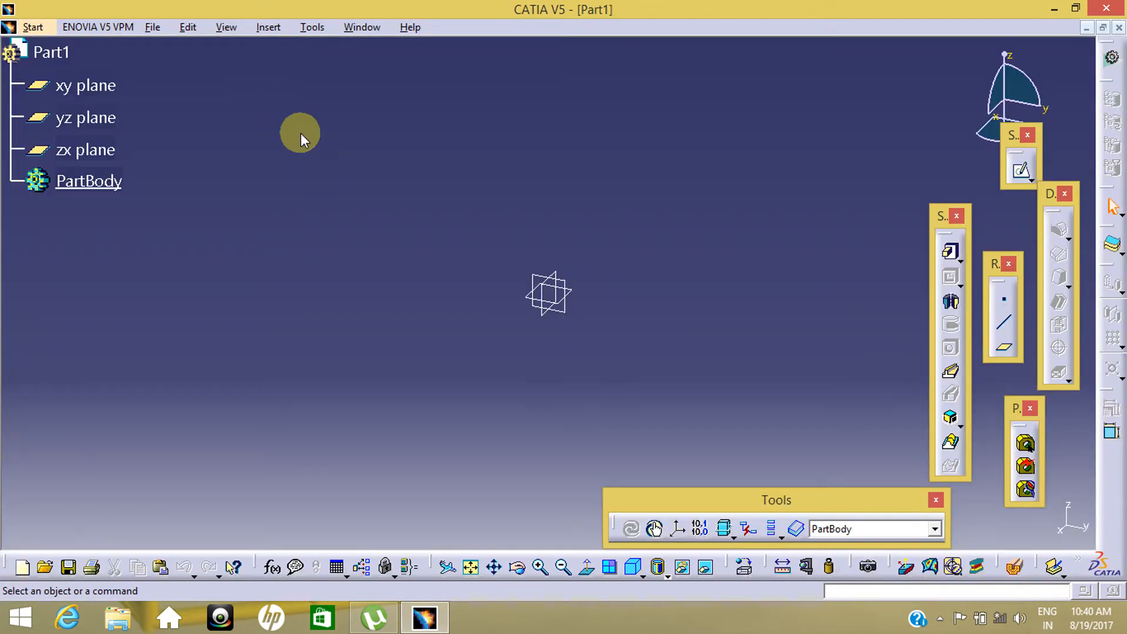
{"action": "left_click", "coordinate": [940, 618]}
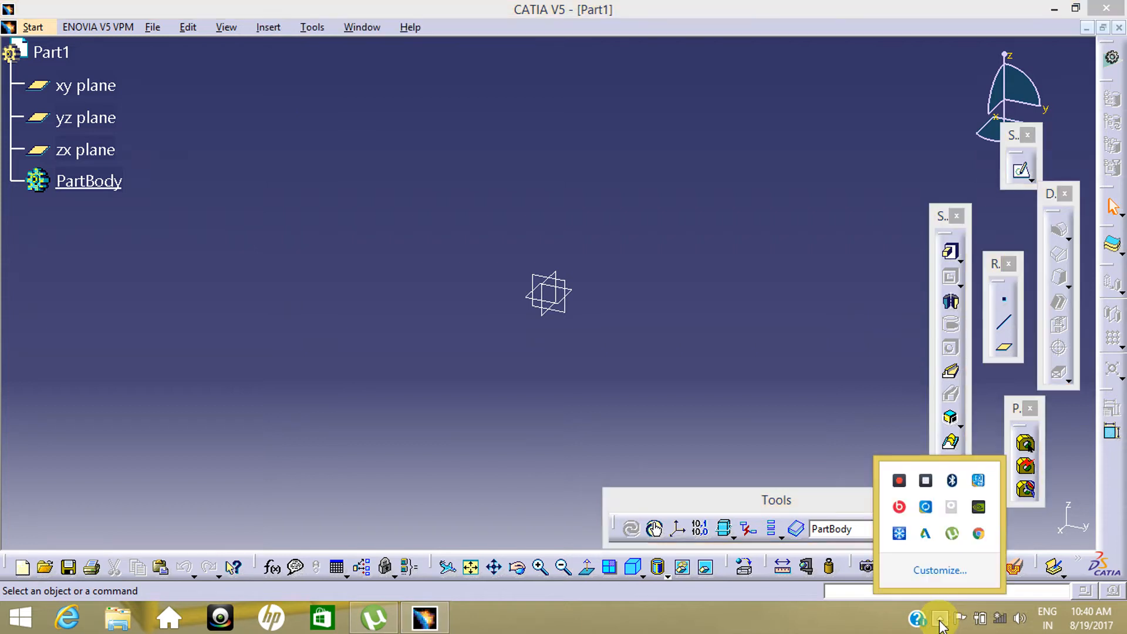
{"action": "left_click", "coordinate": [898, 479]}
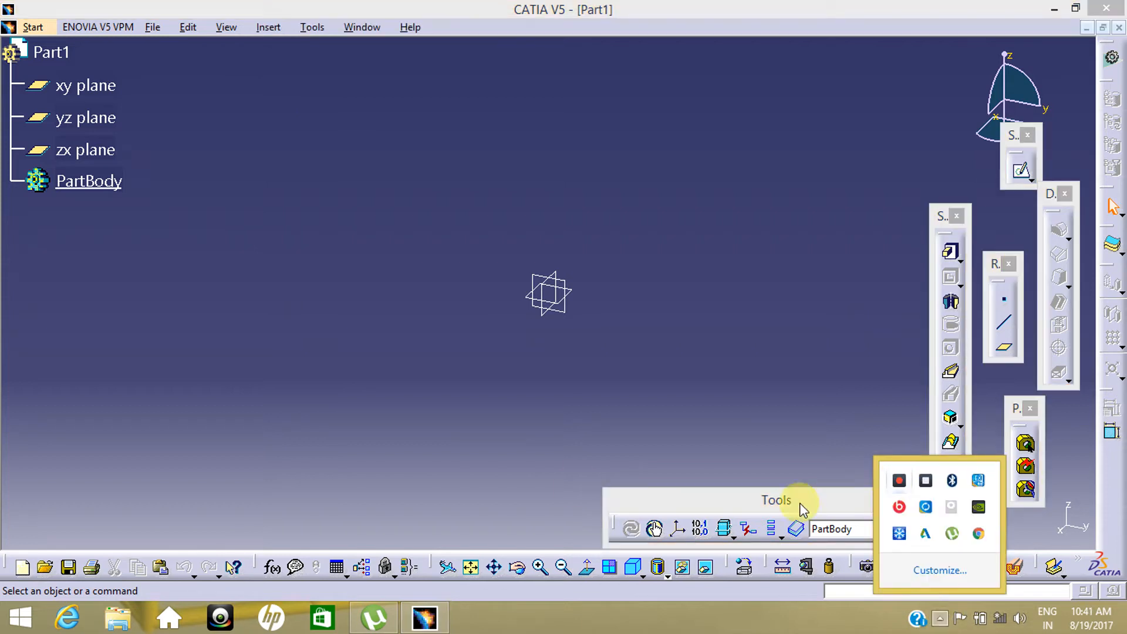
{"action": "left_click", "coordinate": [555, 479]}
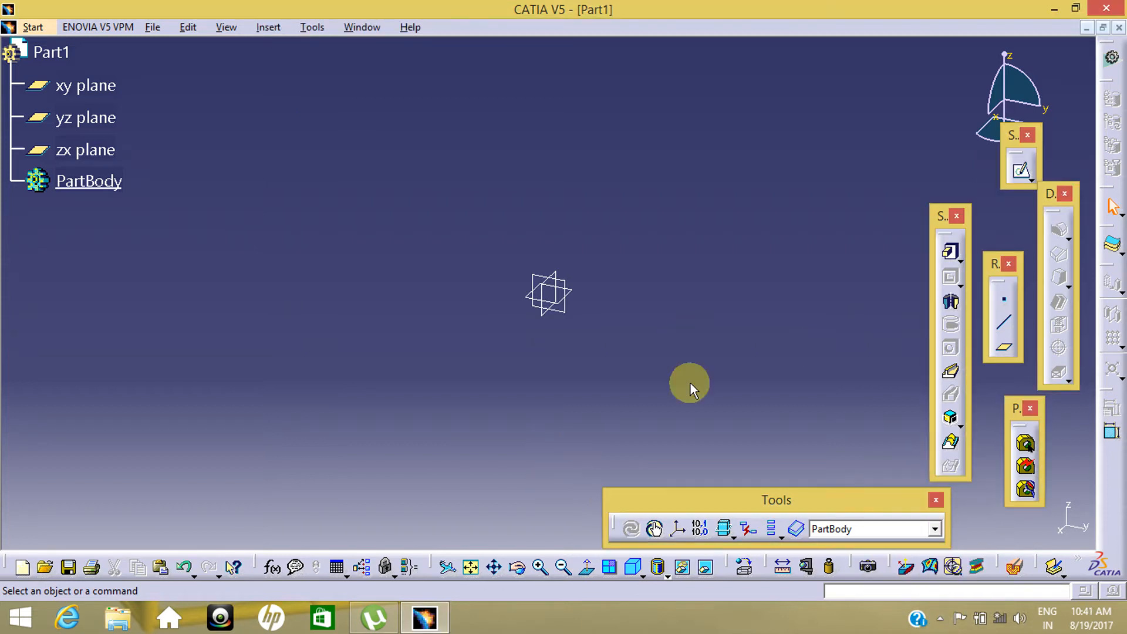
{"action": "middle_click_drag", "start_coordinate": [687, 382], "coordinate": [681, 355]}
{"action": "middle_click_drag", "start_coordinate": [506, 351], "coordinate": [549, 380]}
{"action": "middle_click_drag", "start_coordinate": [704, 360], "coordinate": [649, 340]}
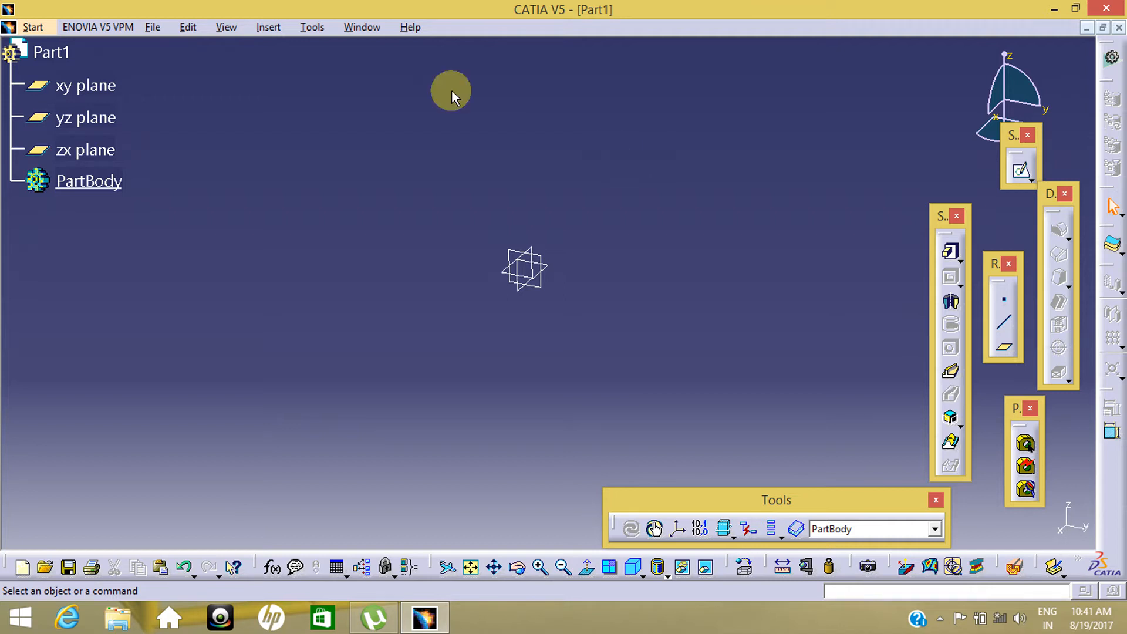
Open a sketch on the yz plane and draw a rectangle about 119 mm wide and 60 mm high around the origin
{"action": "left_click", "coordinate": [551, 288]}
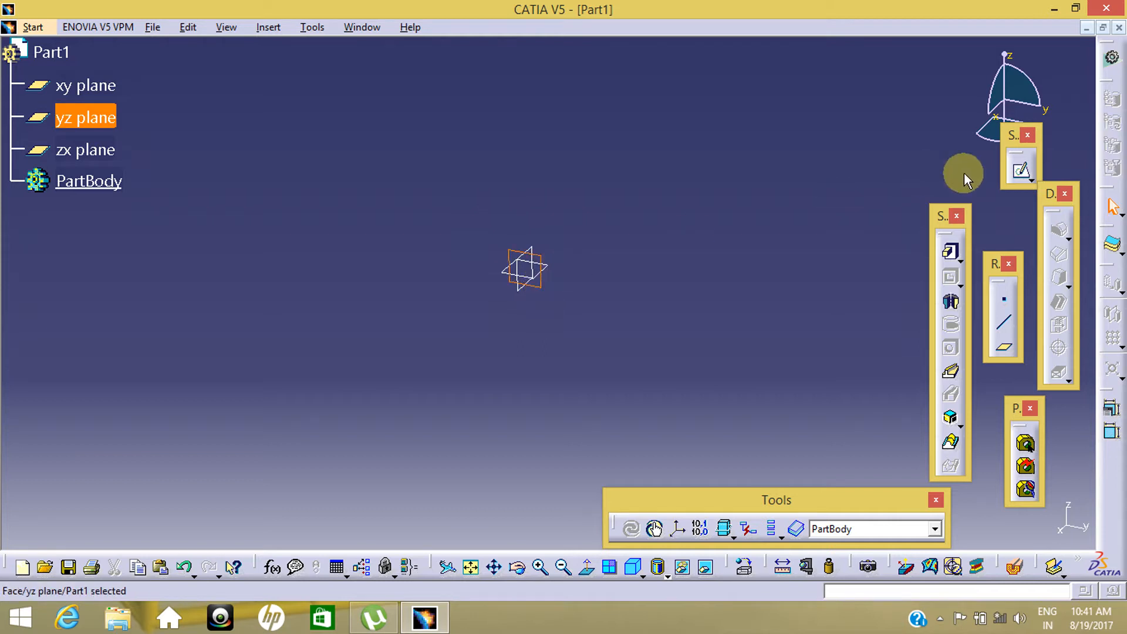
{"action": "left_click", "coordinate": [1022, 173]}
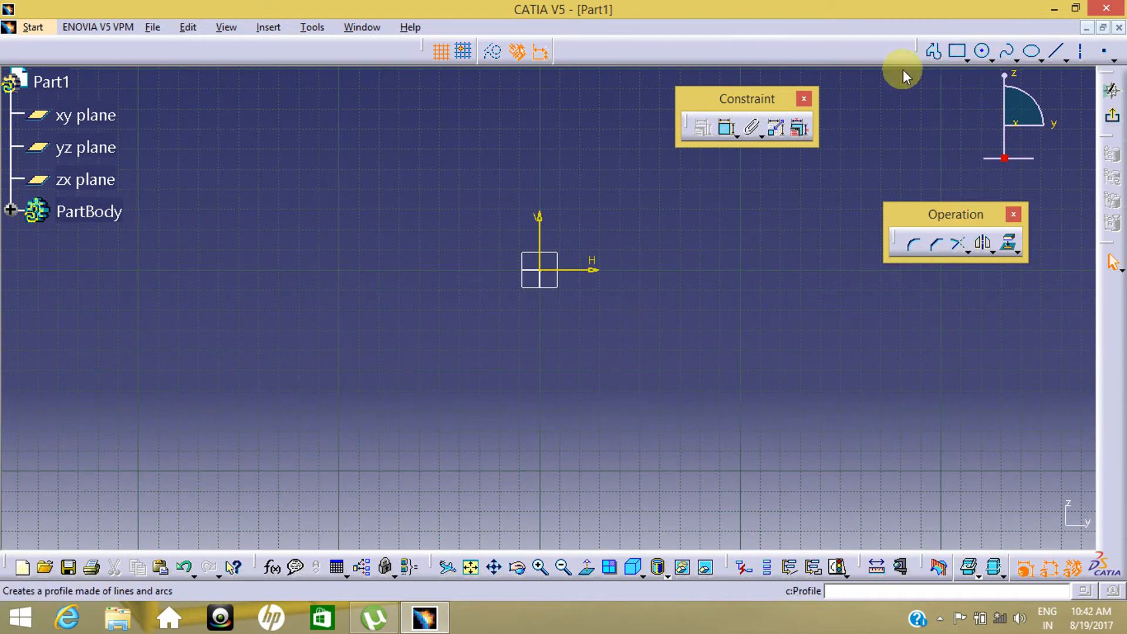
{"action": "left_click", "coordinate": [964, 53]}
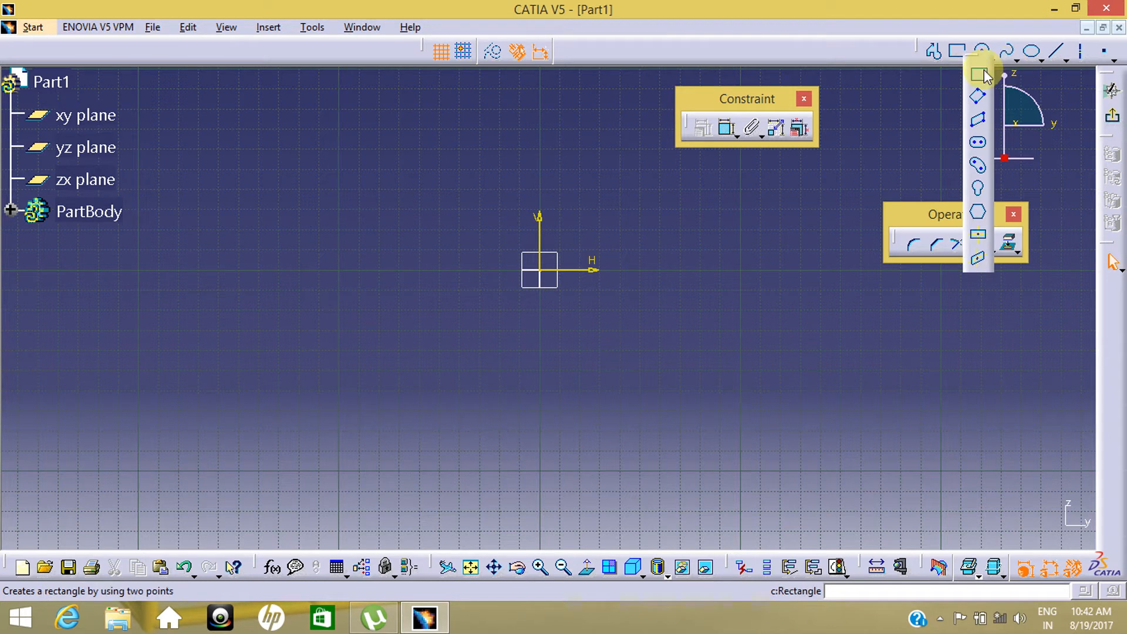
{"action": "left_click", "coordinate": [415, 203]}
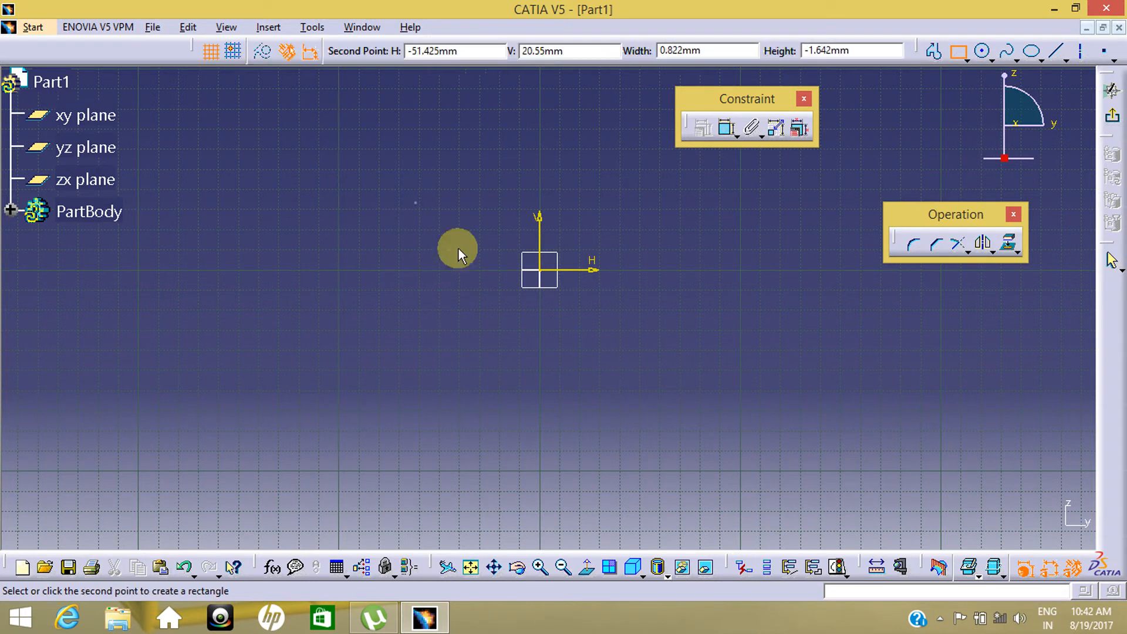
{"action": "left_click", "coordinate": [653, 326]}
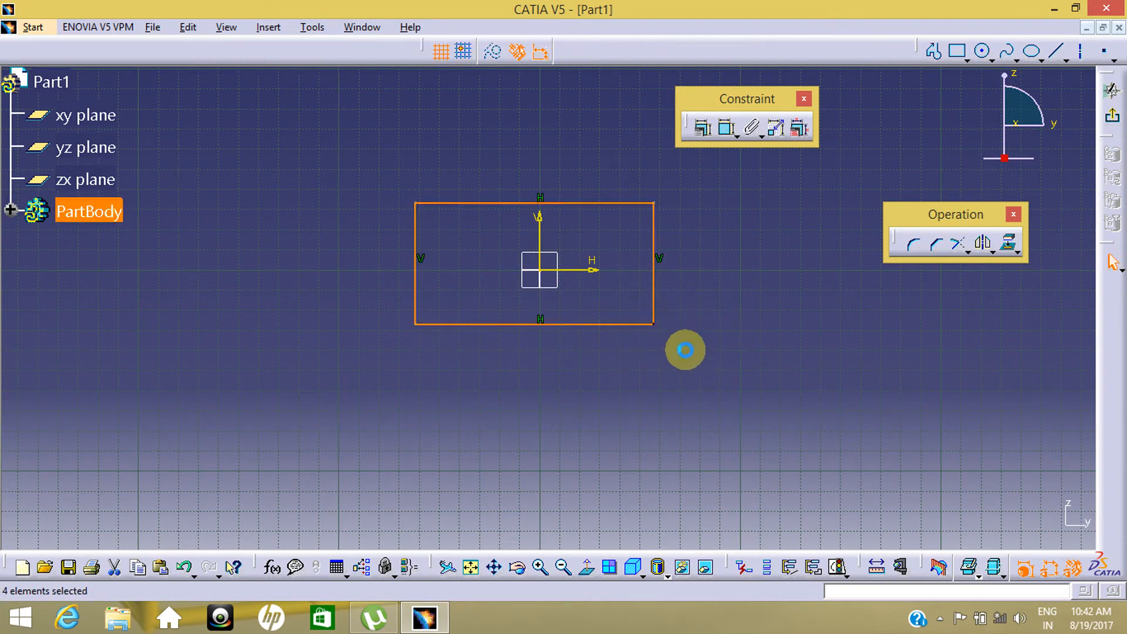
Dimension the rectangle's width above its upper edge and its height beside its right edge
{"action": "mouse_move", "coordinate": [583, 354]}
{"action": "middle_mouse_down"}
{"action": "mouse_move", "coordinate": [569, 279]}
{"action": "mouse_move", "coordinate": [606, 294]}
{"action": "mouse_move", "coordinate": [606, 330]}
{"action": "middle_mouse_up"}
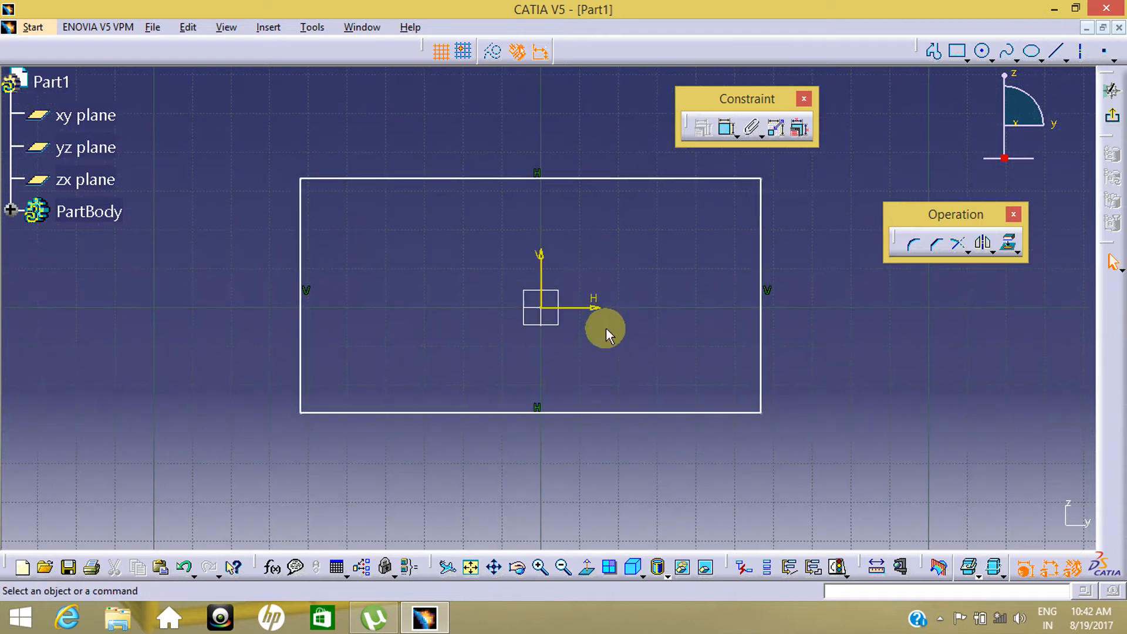
{"action": "middle_click_drag", "start_coordinate": [669, 307], "coordinate": [608, 295]}
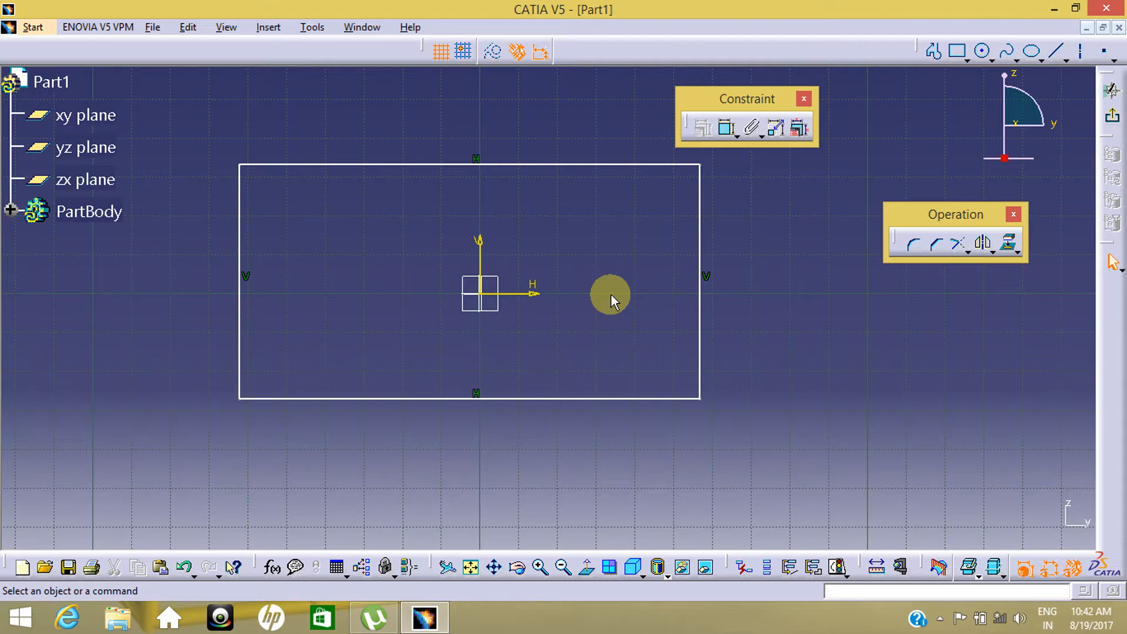
{"action": "left_click", "coordinate": [727, 127]}
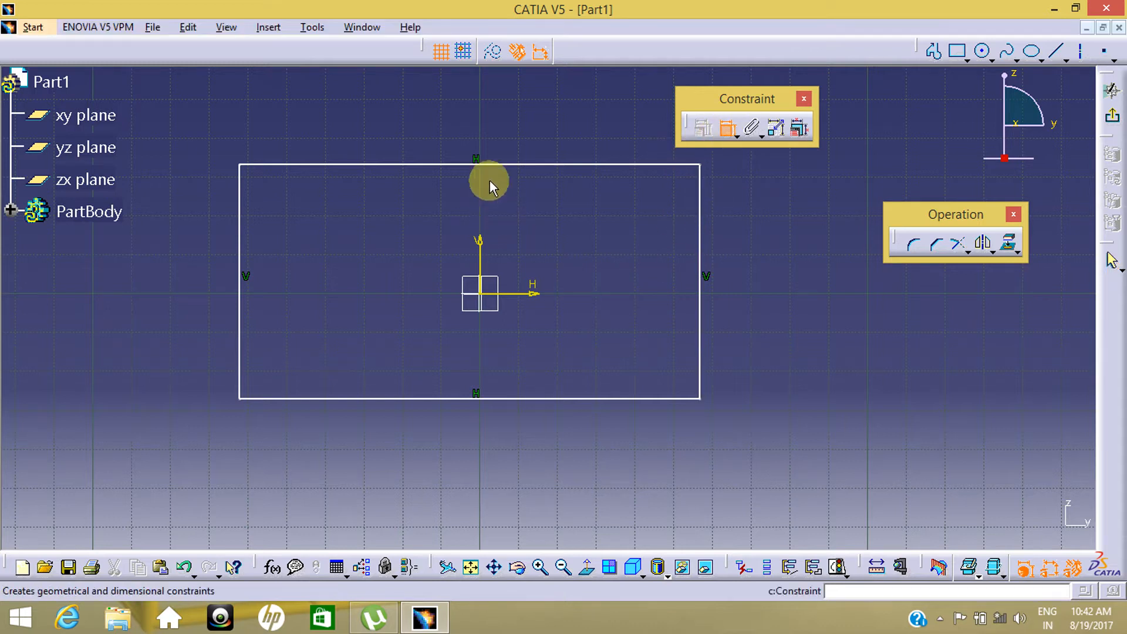
{"action": "left_click", "coordinate": [490, 165]}
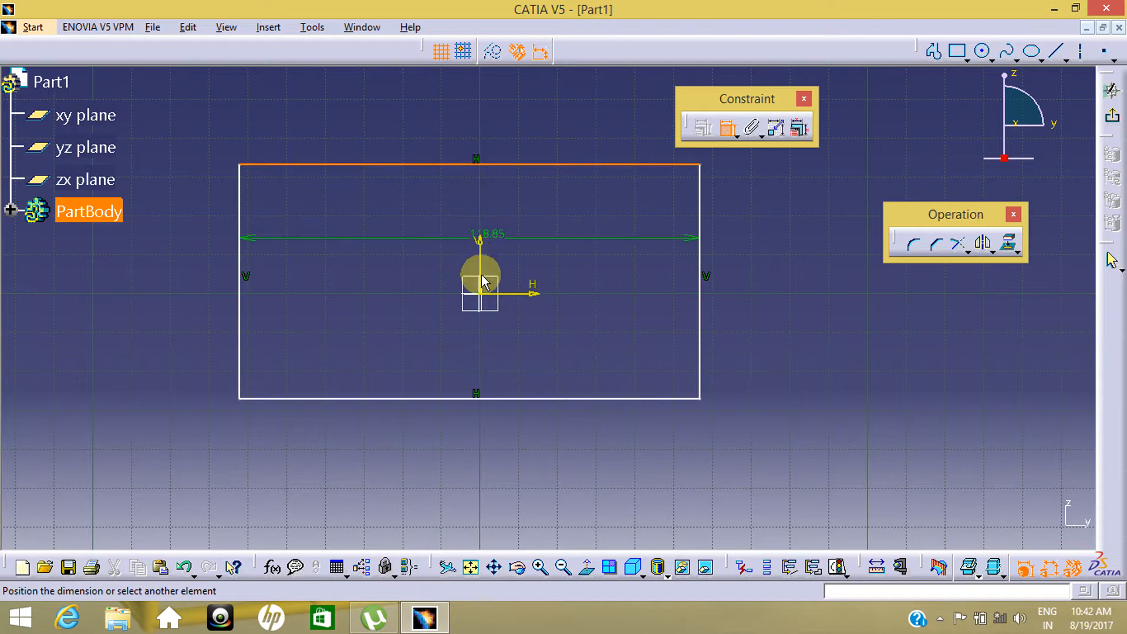
{"action": "left_click", "coordinate": [473, 137]}
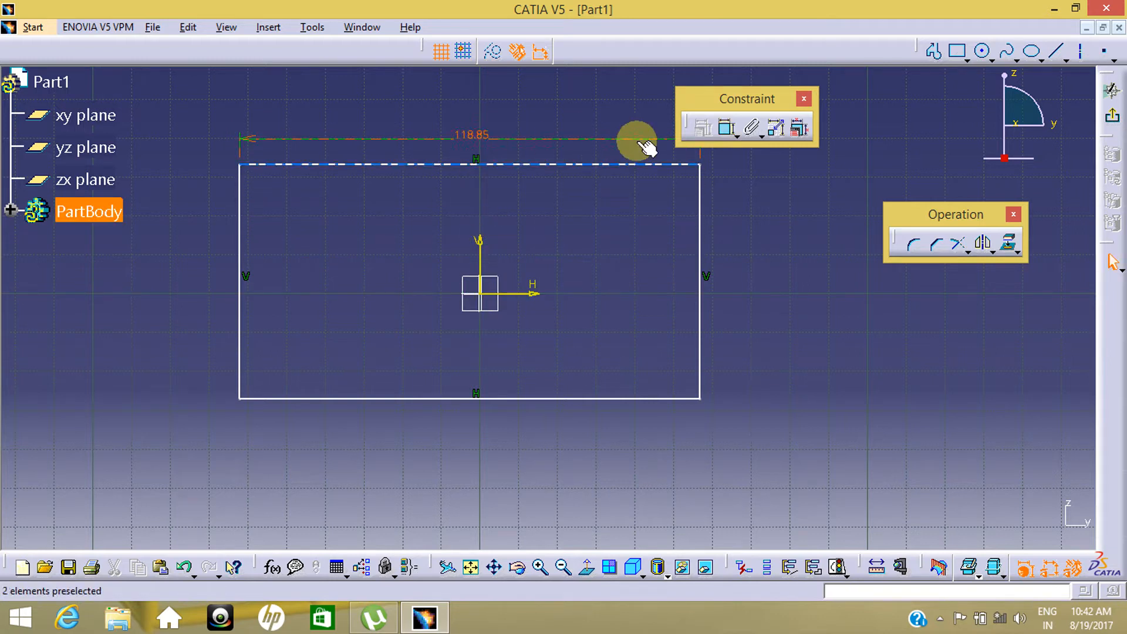
{"action": "left_click", "coordinate": [727, 127]}
{"action": "left_click", "coordinate": [700, 327]}
{"action": "left_click", "coordinate": [720, 326]}
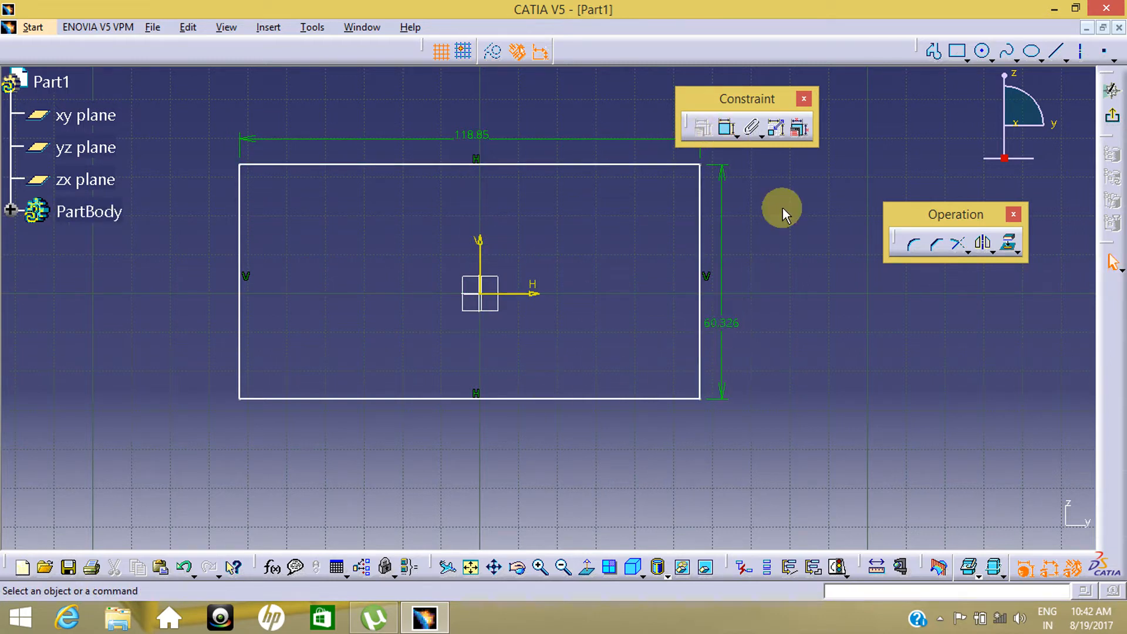
Dimension the distances from the vertical axis to the rectangle's right edge and from the horizontal axis to its upper edge
{"action": "left_click", "coordinate": [728, 129]}
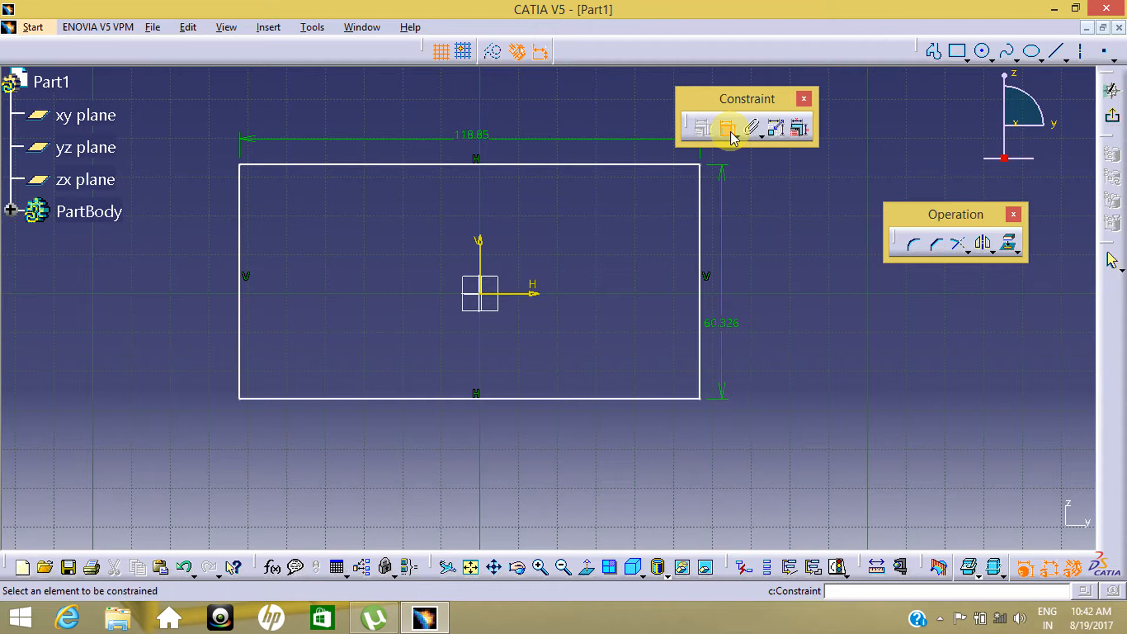
{"action": "left_click", "coordinate": [479, 244]}
{"action": "left_click", "coordinate": [699, 234]}
{"action": "left_click", "coordinate": [605, 256]}
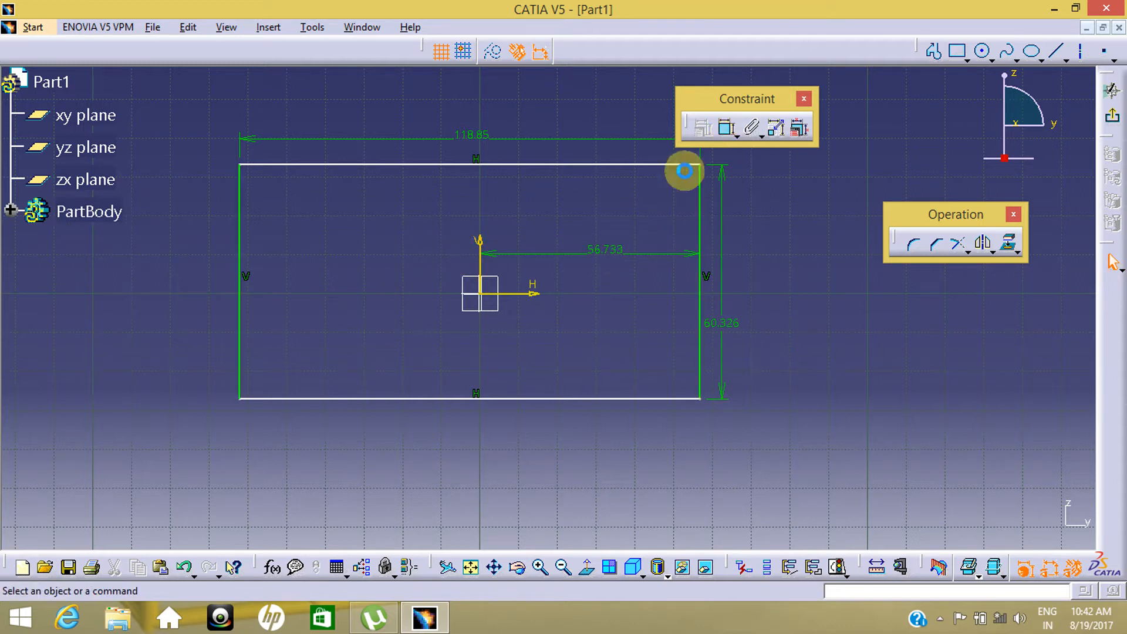
{"action": "left_click", "coordinate": [727, 128]}
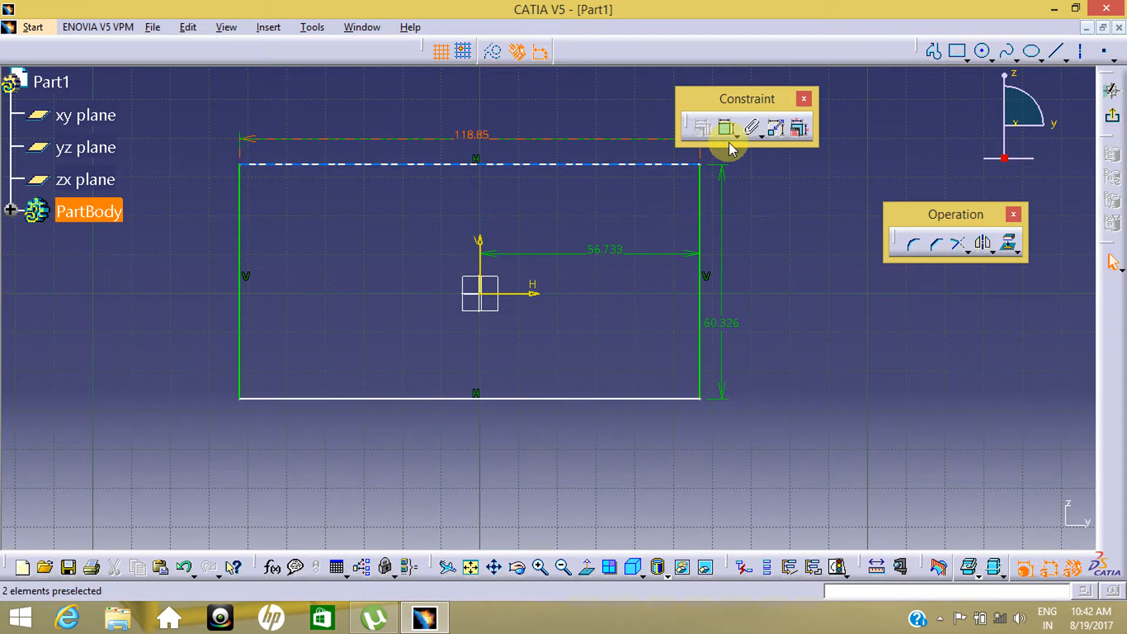
{"action": "left_click", "coordinate": [530, 293]}
{"action": "left_click", "coordinate": [543, 164]}
{"action": "left_click", "coordinate": [530, 212]}
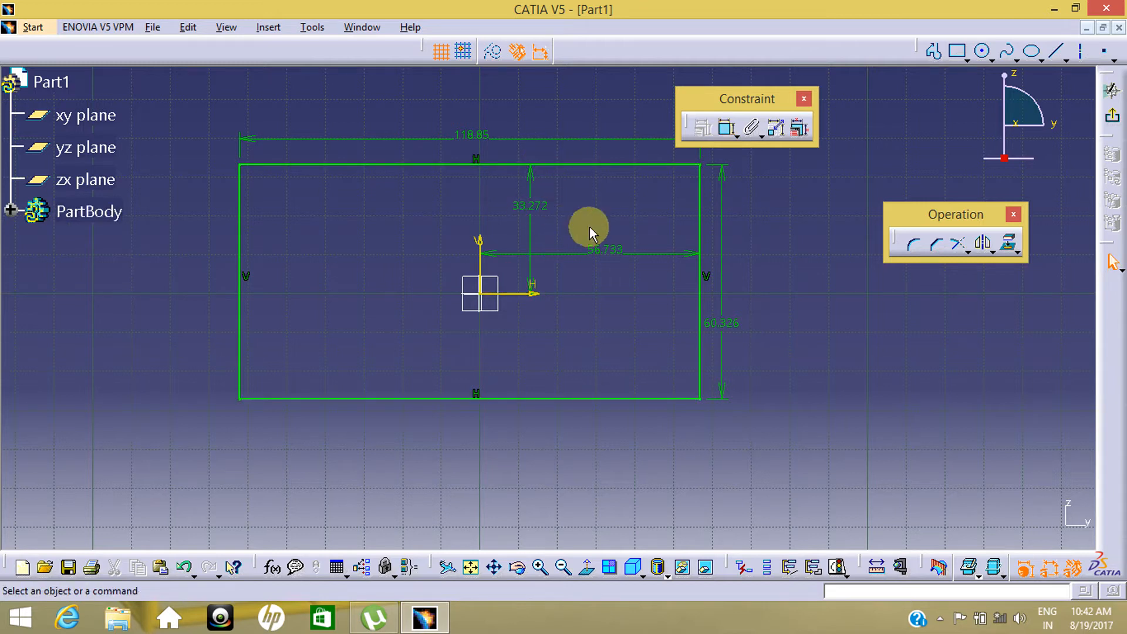
{"action": "mouse_move", "coordinate": [599, 259]}
{"action": "middle_mouse_down"}
{"action": "mouse_move", "coordinate": [573, 248]}
{"action": "mouse_move", "coordinate": [582, 296]}
{"action": "mouse_move", "coordinate": [530, 294]}
{"action": "middle_mouse_up"}
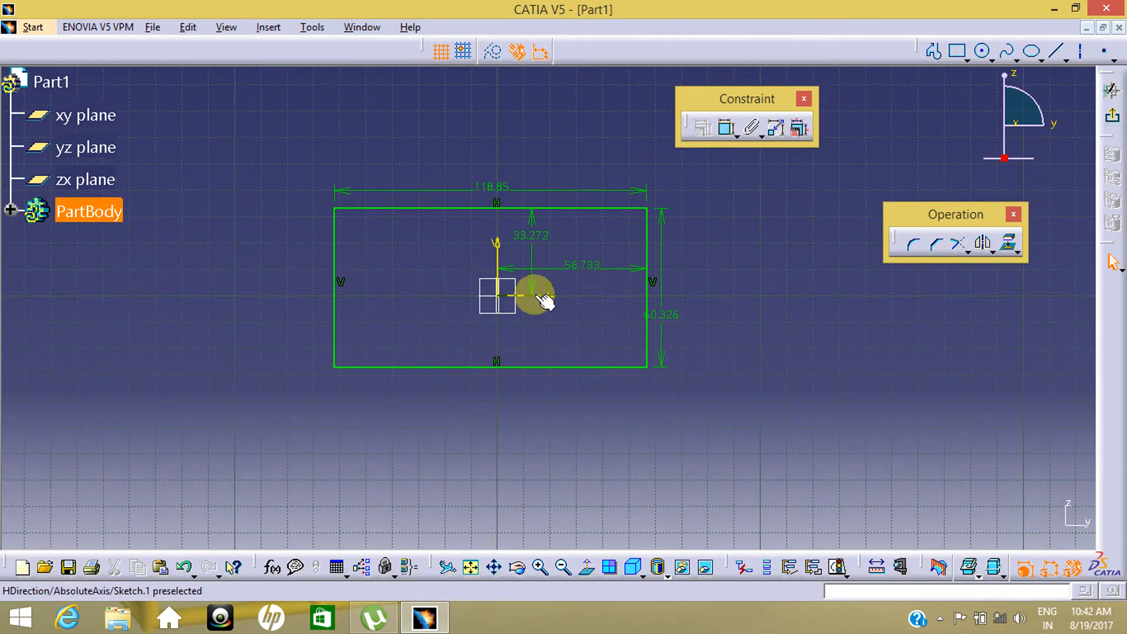
{"action": "mouse_move", "coordinate": [583, 337]}
{"action": "middle_mouse_down"}
{"action": "mouse_move", "coordinate": [601, 302]}
{"action": "mouse_move", "coordinate": [675, 299]}
{"action": "middle_mouse_up"}
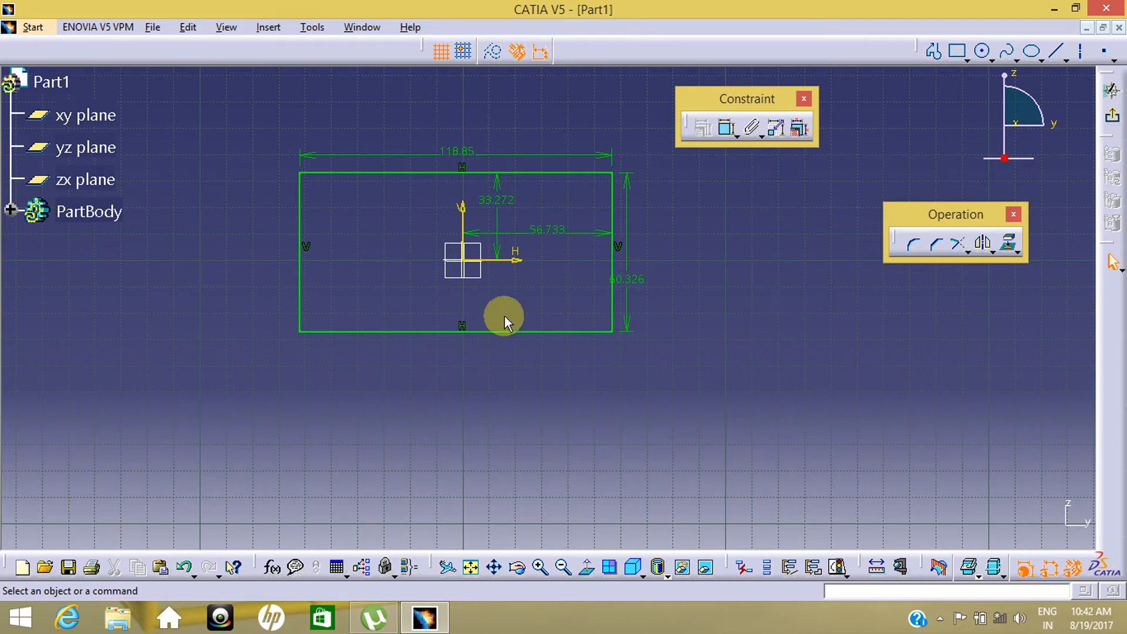
{"action": "middle_click_drag", "start_coordinate": [504, 280], "coordinate": [427, 299]}
{"action": "middle_click_drag", "start_coordinate": [344, 284], "coordinate": [511, 294]}
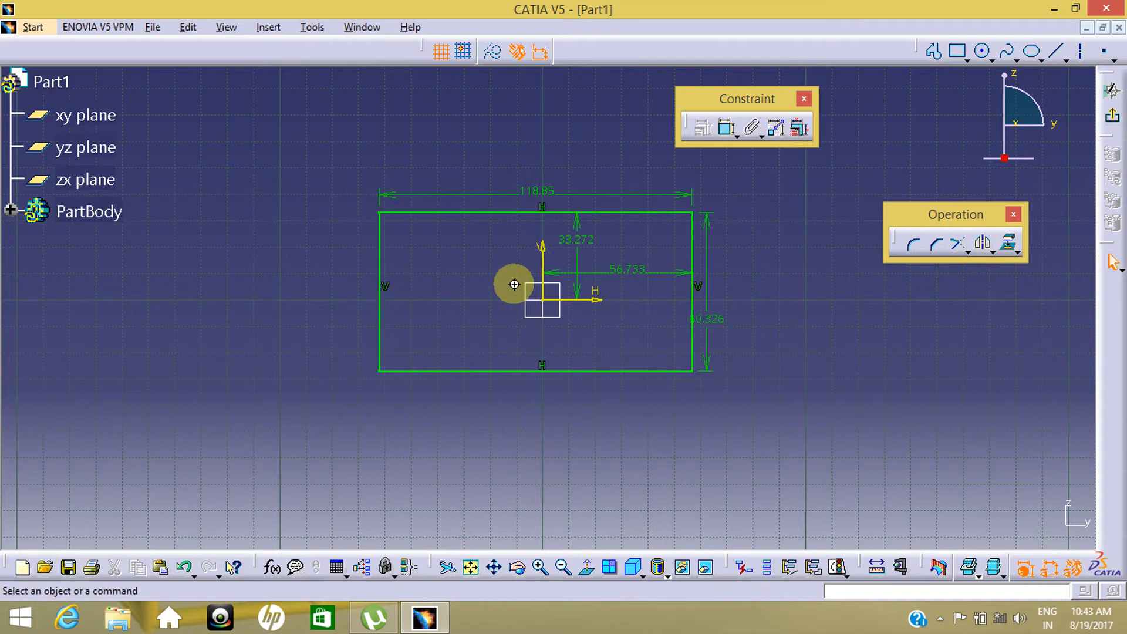
Draw an open six-point spline to the right of the rectangle, shaped as a nearly closed loop with a small gap on its left side
{"action": "mouse_move", "coordinate": [511, 285]}
{"action": "middle_mouse_down"}
{"action": "mouse_move", "coordinate": [435, 259]}
{"action": "mouse_move", "coordinate": [538, 281]}
{"action": "mouse_move", "coordinate": [466, 298]}
{"action": "middle_mouse_up"}
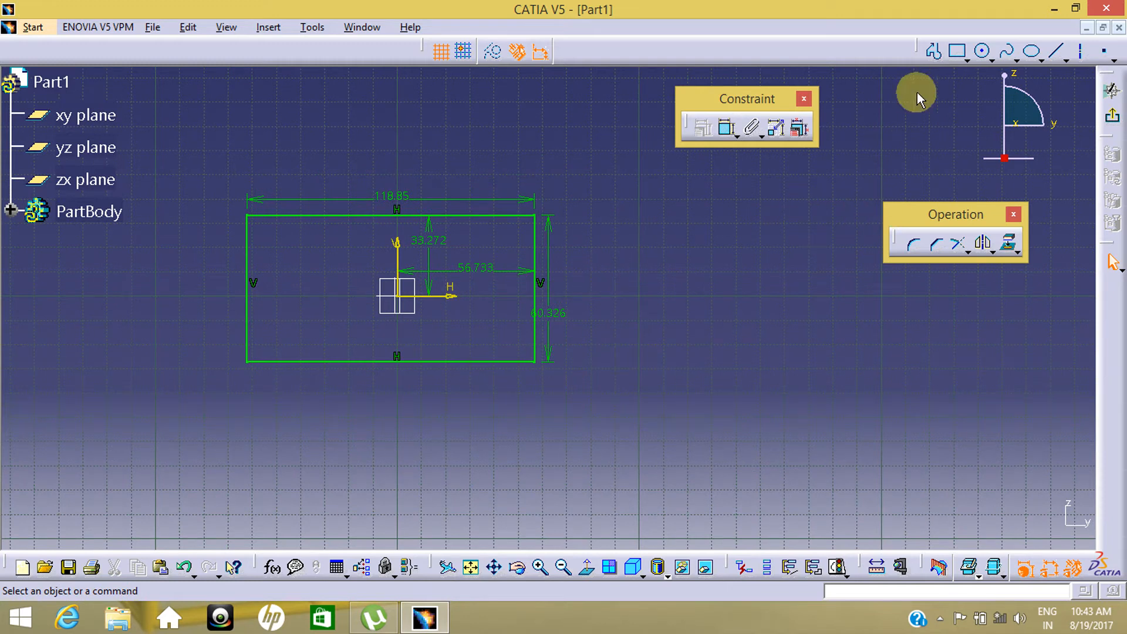
{"action": "left_click", "coordinate": [1006, 51]}
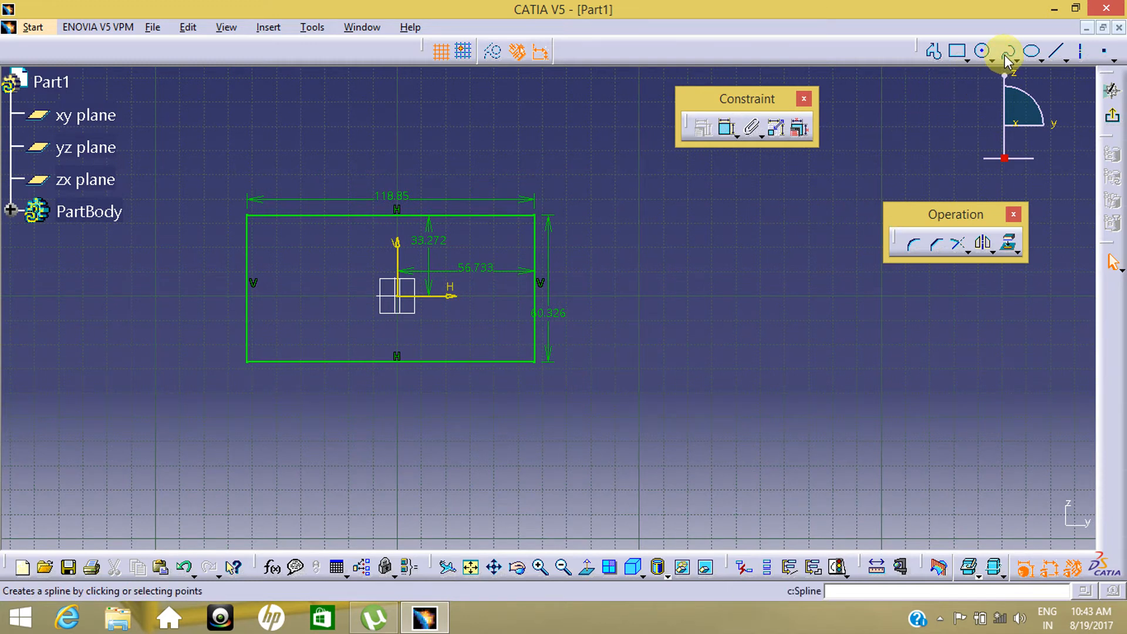
{"action": "left_click", "coordinate": [682, 322]}
{"action": "left_click", "coordinate": [696, 242]}
{"action": "left_click", "coordinate": [786, 260]}
{"action": "left_click", "coordinate": [892, 306]}
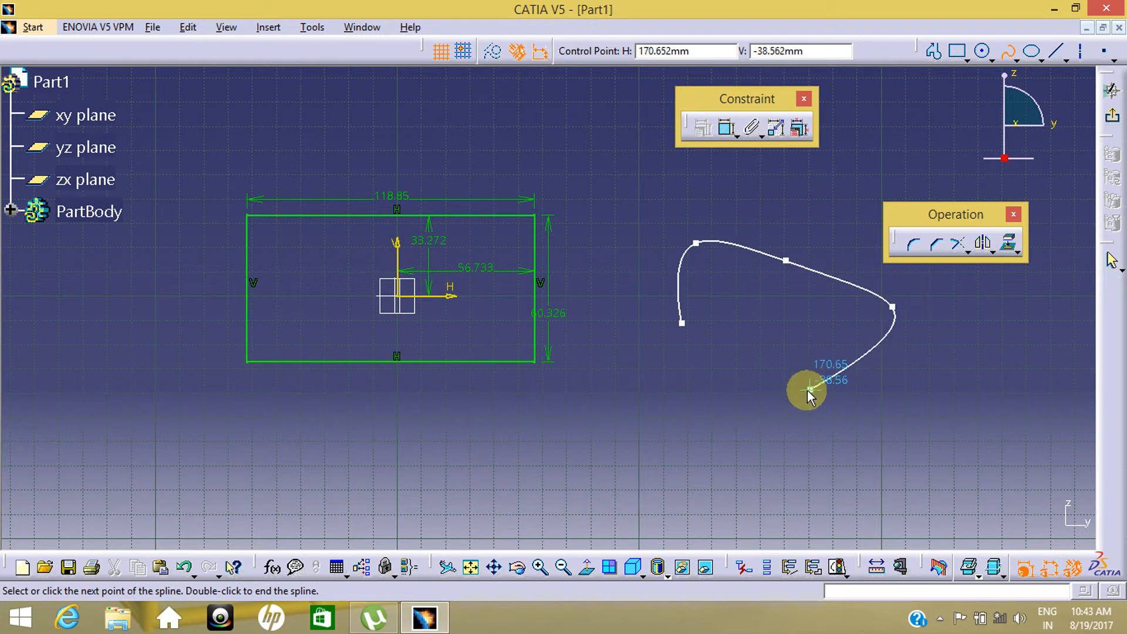
{"action": "left_click", "coordinate": [807, 390]}
{"action": "left_click", "coordinate": [691, 346]}
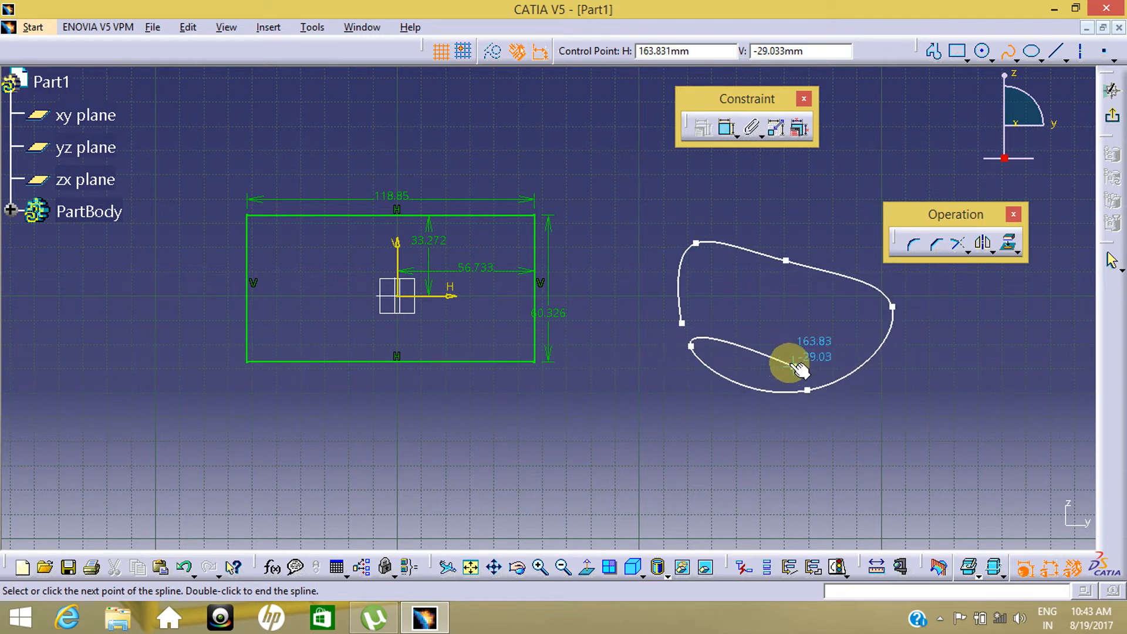
{"action": "double_click", "coordinate": [786, 361]}
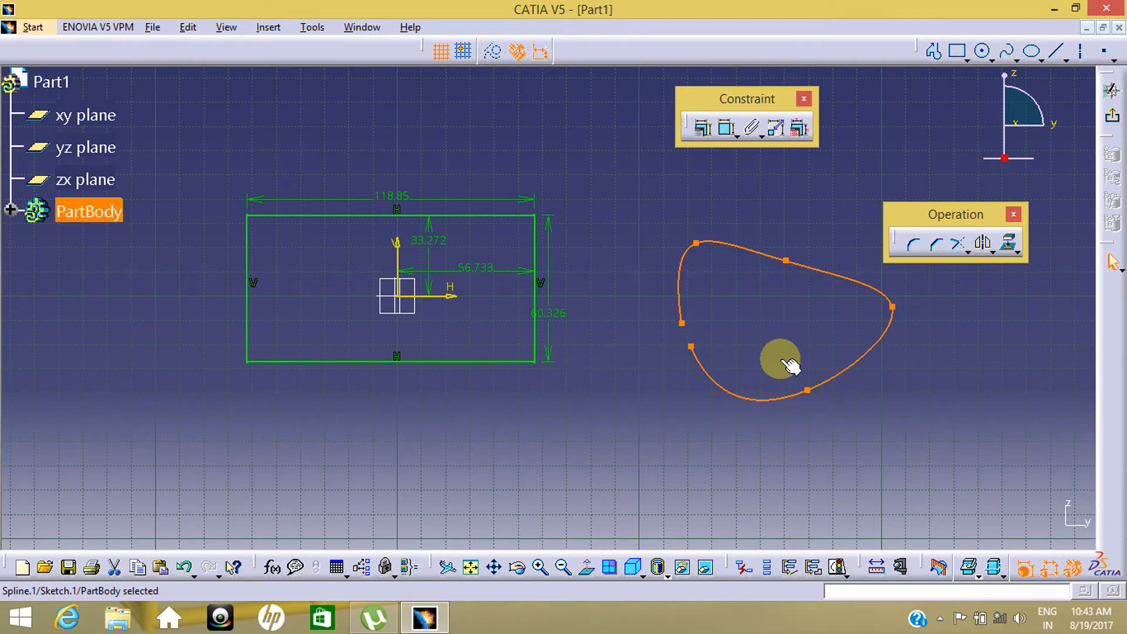
{"action": "left_click", "coordinate": [766, 277]}
{"action": "mouse_move", "coordinate": [749, 300]}
{"action": "middle_mouse_down"}
{"action": "mouse_move", "coordinate": [609, 257]}
{"action": "mouse_move", "coordinate": [619, 282]}
{"action": "mouse_move", "coordinate": [560, 311]}
{"action": "mouse_move", "coordinate": [607, 295]}
{"action": "middle_mouse_up"}
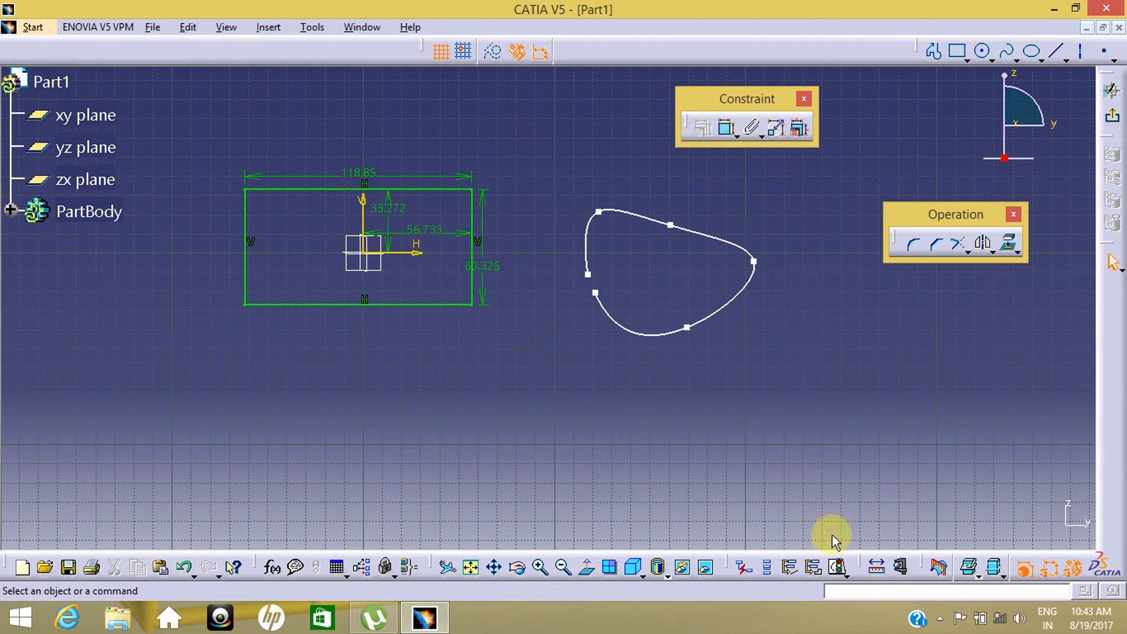
{"action": "left_click", "coordinate": [595, 293]}
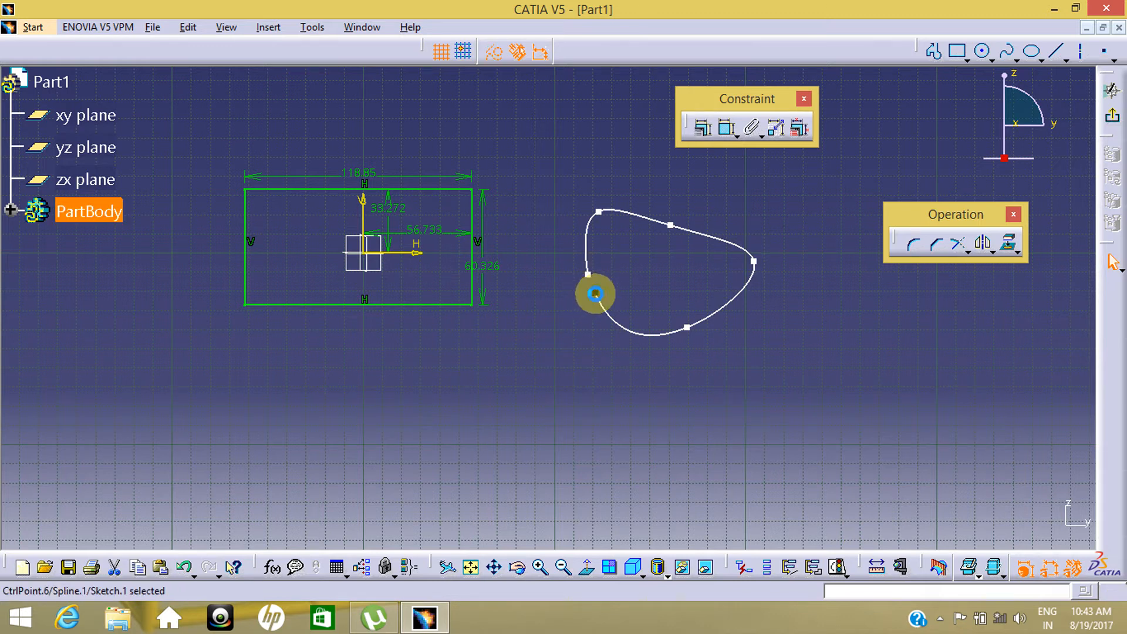
{"action": "left_click", "coordinate": [604, 286]}
{"action": "mouse_move", "coordinate": [605, 286]}
{"action": "middle_mouse_down"}
{"action": "mouse_move", "coordinate": [611, 297]}
{"action": "mouse_move", "coordinate": [611, 231]}
{"action": "mouse_move", "coordinate": [722, 336]}
{"action": "middle_mouse_up"}
{"action": "mouse_move", "coordinate": [724, 345]}
{"action": "middle_mouse_down"}
{"action": "mouse_move", "coordinate": [750, 297]}
{"action": "mouse_move", "coordinate": [769, 375]}
{"action": "middle_mouse_up"}
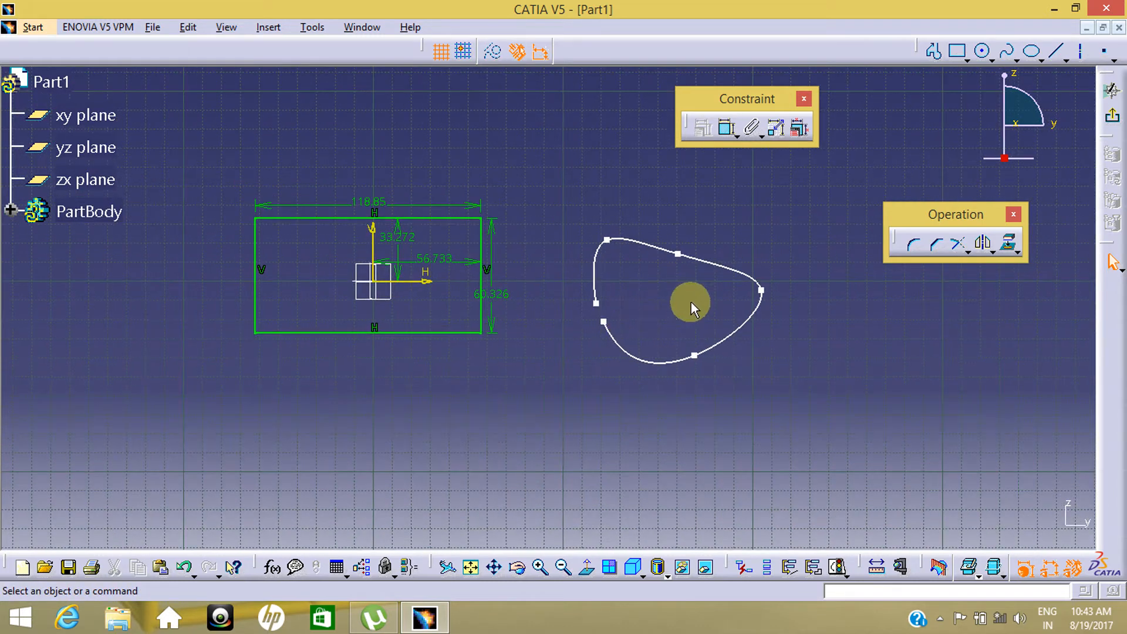
{"action": "mouse_move", "coordinate": [558, 322]}
{"action": "middle_mouse_down"}
{"action": "mouse_move", "coordinate": [681, 297]}
{"action": "mouse_move", "coordinate": [669, 259]}
{"action": "mouse_move", "coordinate": [646, 307]}
{"action": "middle_mouse_up"}
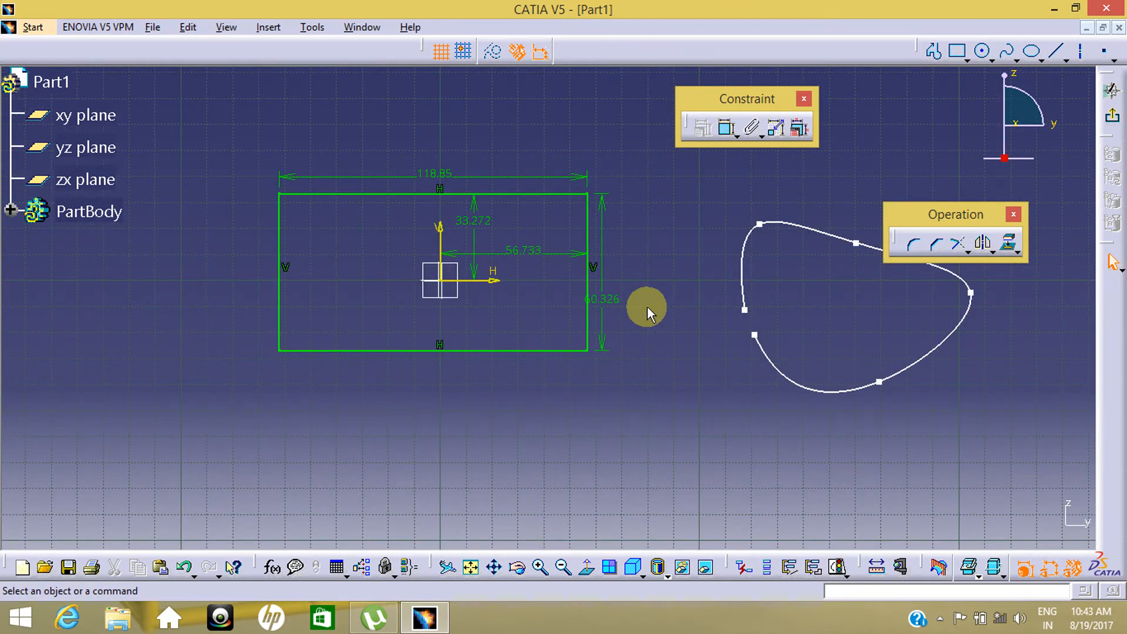
{"action": "middle_click_drag", "start_coordinate": [611, 389], "coordinate": [579, 415]}
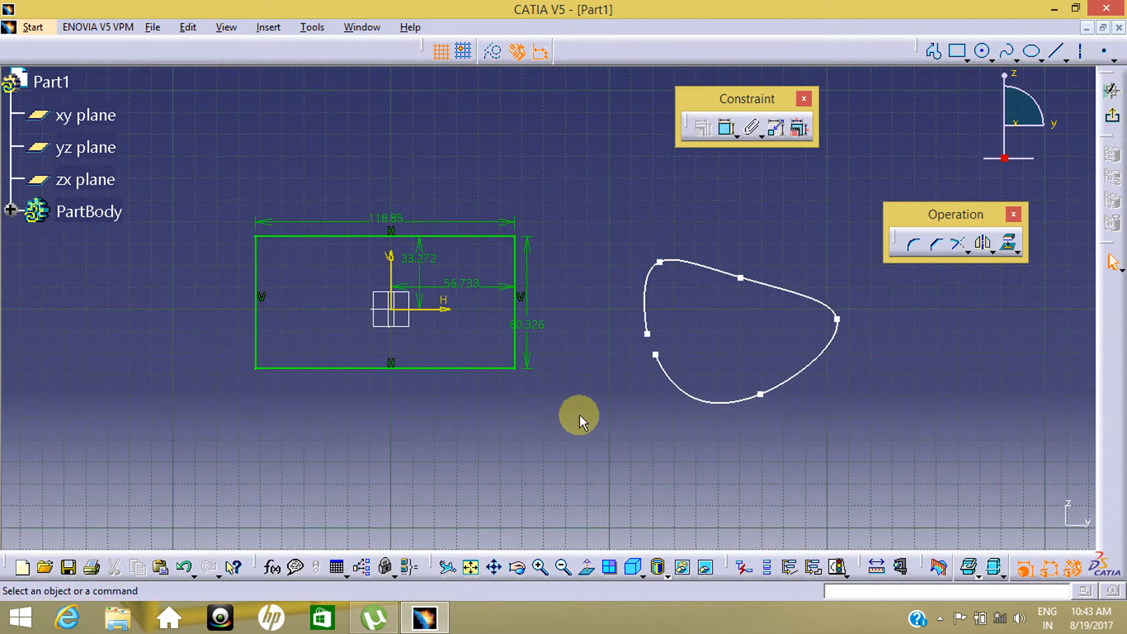
{"action": "left_click", "coordinate": [939, 618]}
{"action": "left_click", "coordinate": [587, 521]}
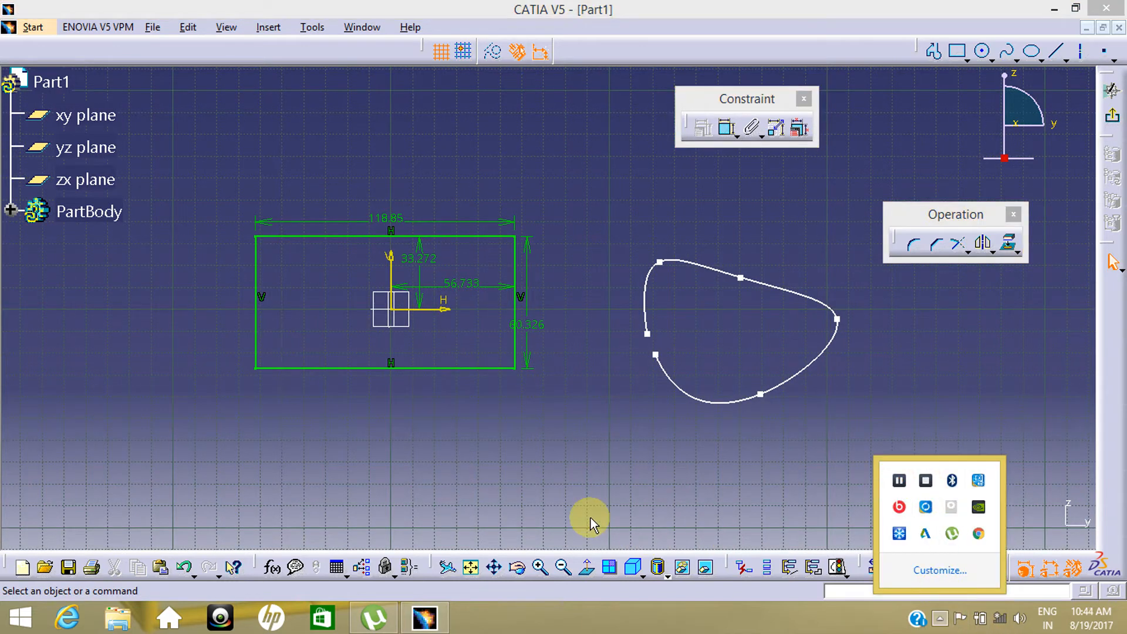
{"action": "mouse_move", "coordinate": [588, 520]}
{"action": "middle_mouse_down"}
{"action": "mouse_move", "coordinate": [654, 478]}
{"action": "mouse_move", "coordinate": [681, 481]}
{"action": "middle_mouse_up"}
{"action": "middle_click", "coordinate": [685, 484]}
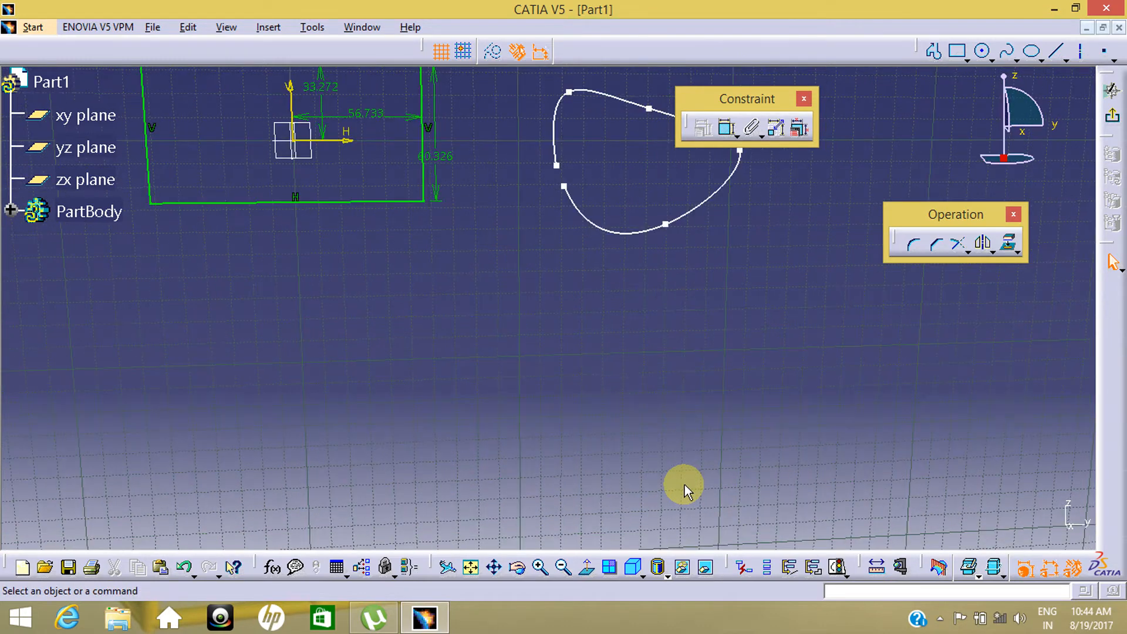
{"action": "middle_click_drag", "start_coordinate": [579, 304], "coordinate": [698, 506]}
{"action": "mouse_move", "coordinate": [618, 405]}
{"action": "middle_mouse_down"}
{"action": "mouse_move", "coordinate": [643, 439]}
{"action": "mouse_move", "coordinate": [567, 354]}
{"action": "mouse_move", "coordinate": [563, 411]}
{"action": "middle_mouse_up"}
{"action": "left_click", "coordinate": [587, 562]}
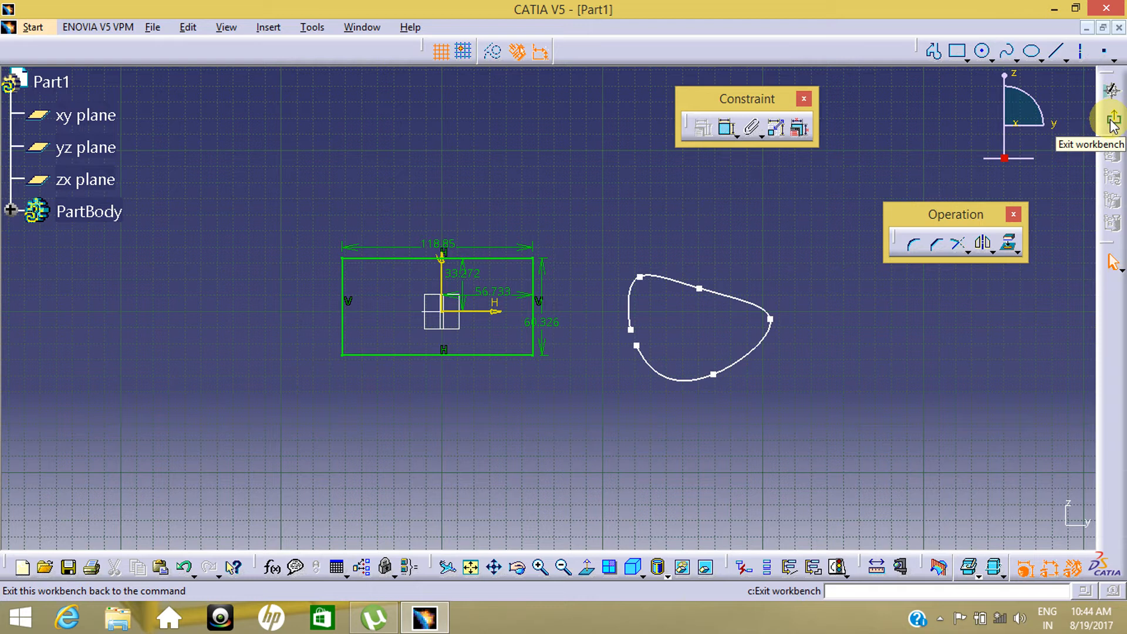
Exit the sketch and examine the closed rectangle and the open spline in the 3D view from different angles
{"action": "left_click", "coordinate": [1111, 121]}
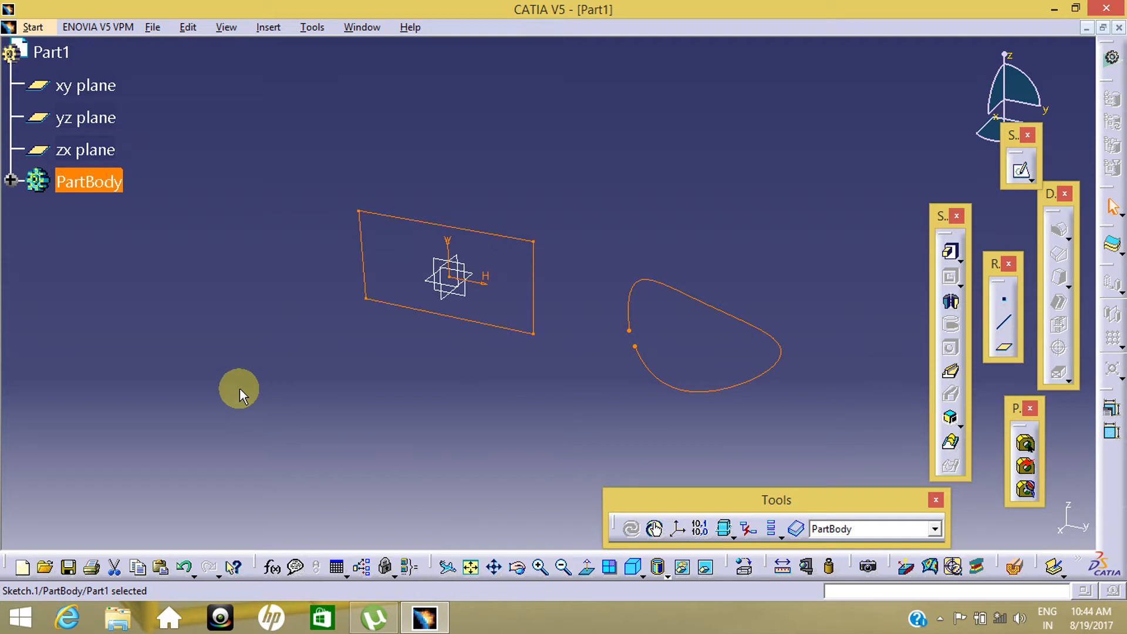
{"action": "left_click", "coordinate": [235, 422]}
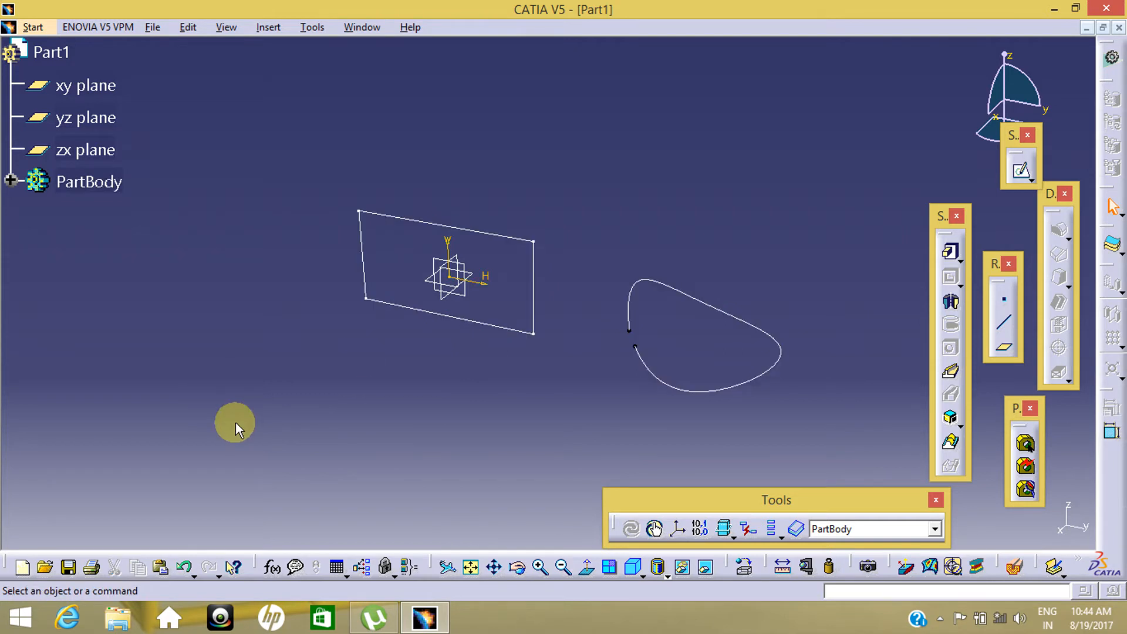
{"action": "middle_click_drag", "start_coordinate": [541, 410], "coordinate": [693, 359]}
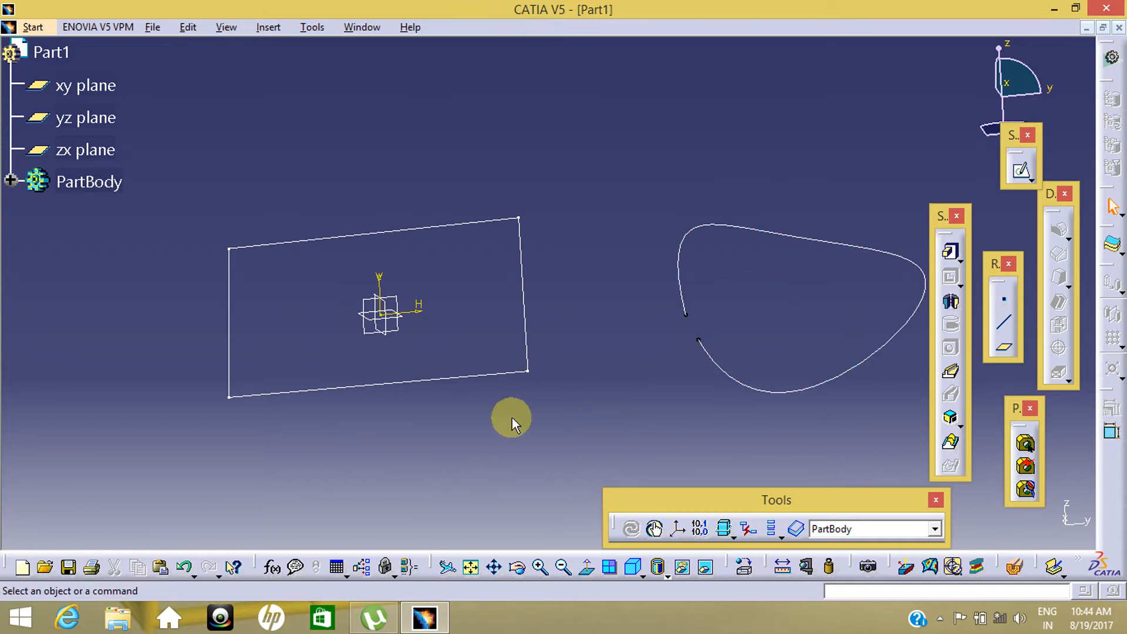
{"action": "middle_click_drag", "start_coordinate": [377, 447], "coordinate": [616, 407]}
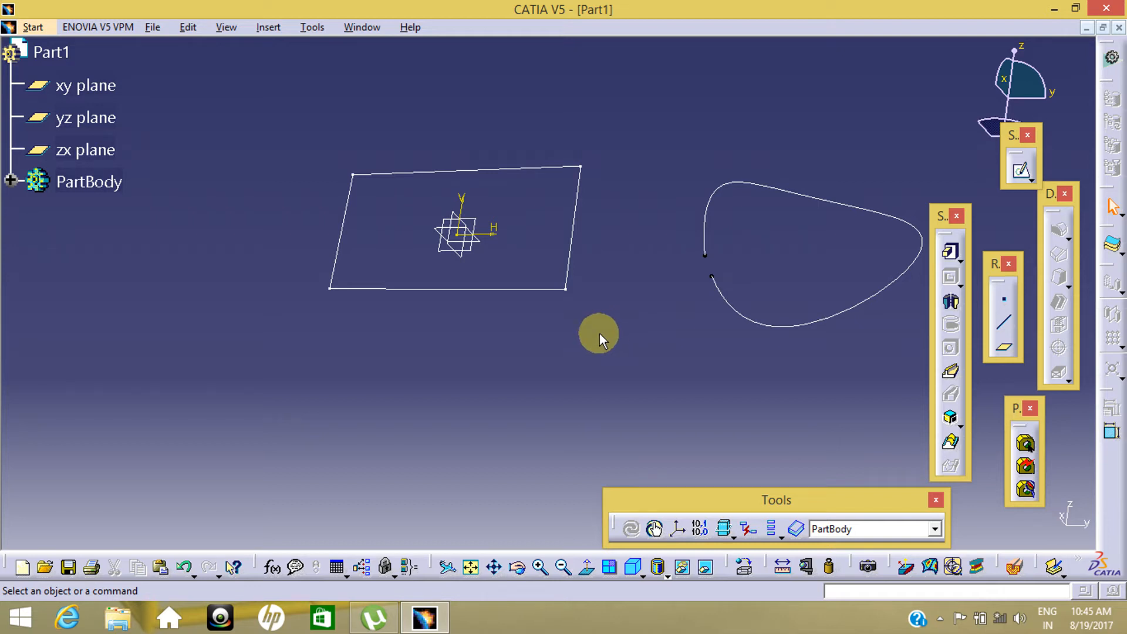
Reopen the sketch and delete the open spline with all its points, keeping the dimensioned rectangle
{"action": "double_click", "coordinate": [797, 324]}
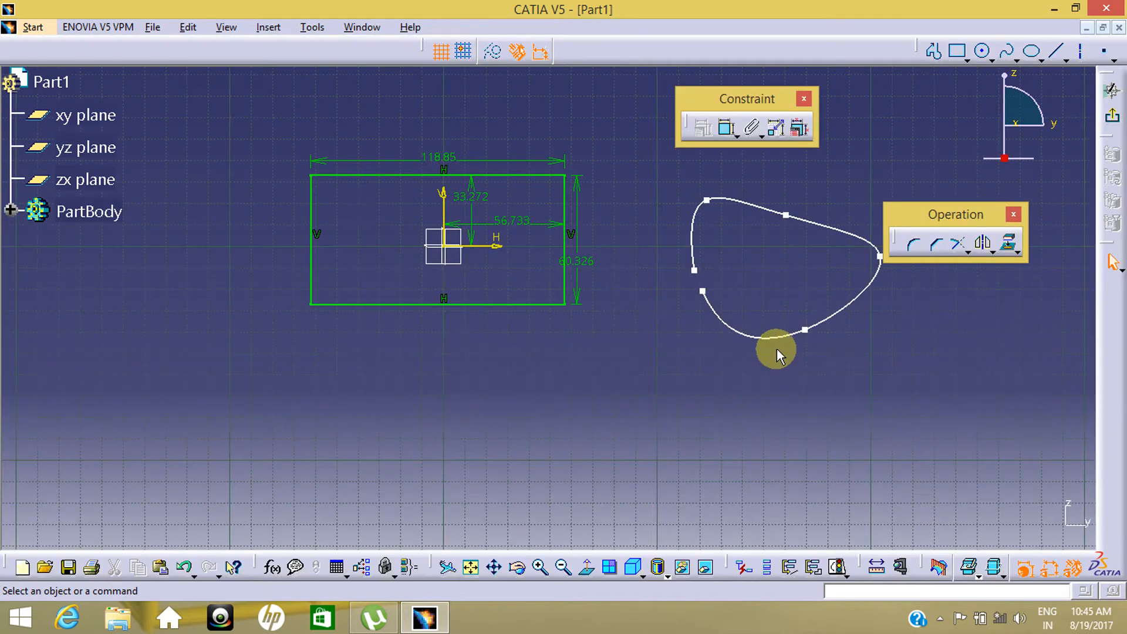
{"action": "mouse_move", "coordinate": [777, 352]}
{"action": "middle_mouse_down"}
{"action": "mouse_move", "coordinate": [623, 372]}
{"action": "mouse_move", "coordinate": [645, 405]}
{"action": "middle_mouse_up"}
{"action": "mouse_move", "coordinate": [722, 246]}
{"action": "left_mouse_down"}
{"action": "mouse_move", "coordinate": [538, 405]}
{"action": "mouse_move", "coordinate": [514, 389]}
{"action": "left_mouse_up"}
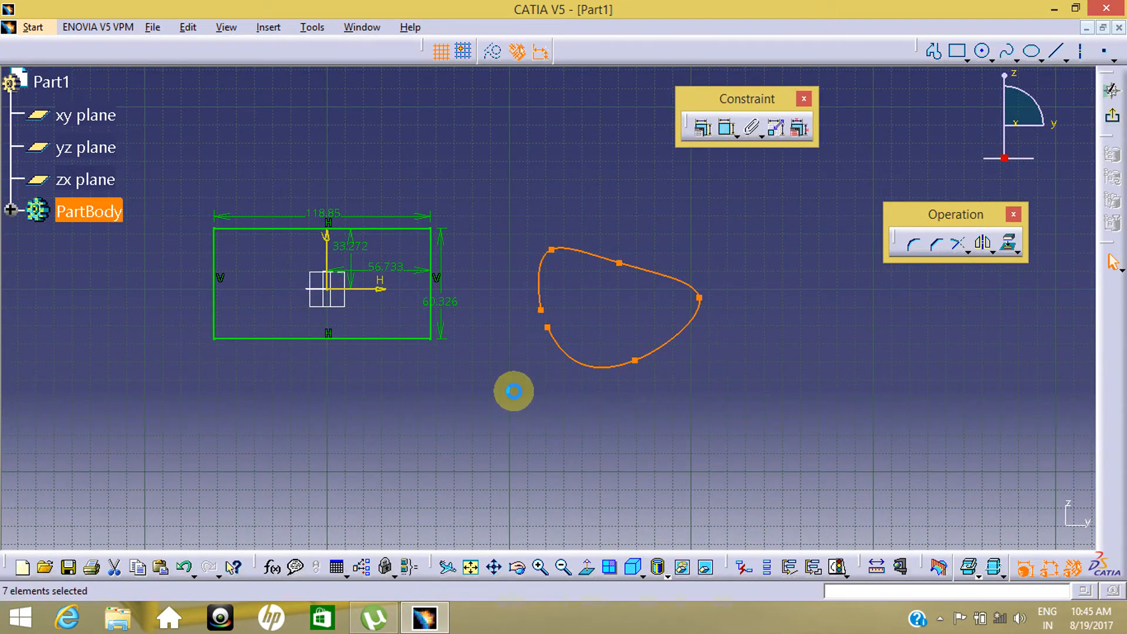
{"action": "key", "text": "Delete"}
Draw a vertical line along the vertical axis from the rectangle's upper edge to its lower edge
{"action": "scroll", "coordinate": [515, 391], "scroll_direction": "up", "scroll_amount": 1}
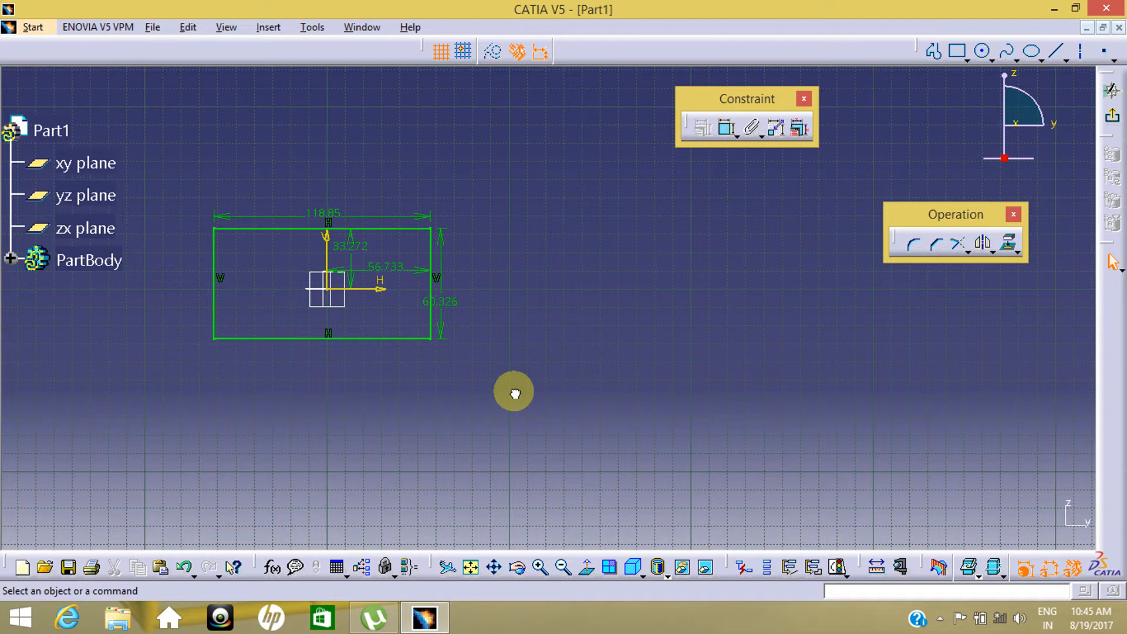
{"action": "mouse_move", "coordinate": [514, 392]}
{"action": "middle_mouse_down"}
{"action": "mouse_move", "coordinate": [470, 332]}
{"action": "mouse_move", "coordinate": [629, 428]}
{"action": "mouse_move", "coordinate": [795, 457]}
{"action": "mouse_move", "coordinate": [798, 476]}
{"action": "middle_mouse_up"}
{"action": "left_click", "coordinate": [1056, 51]}
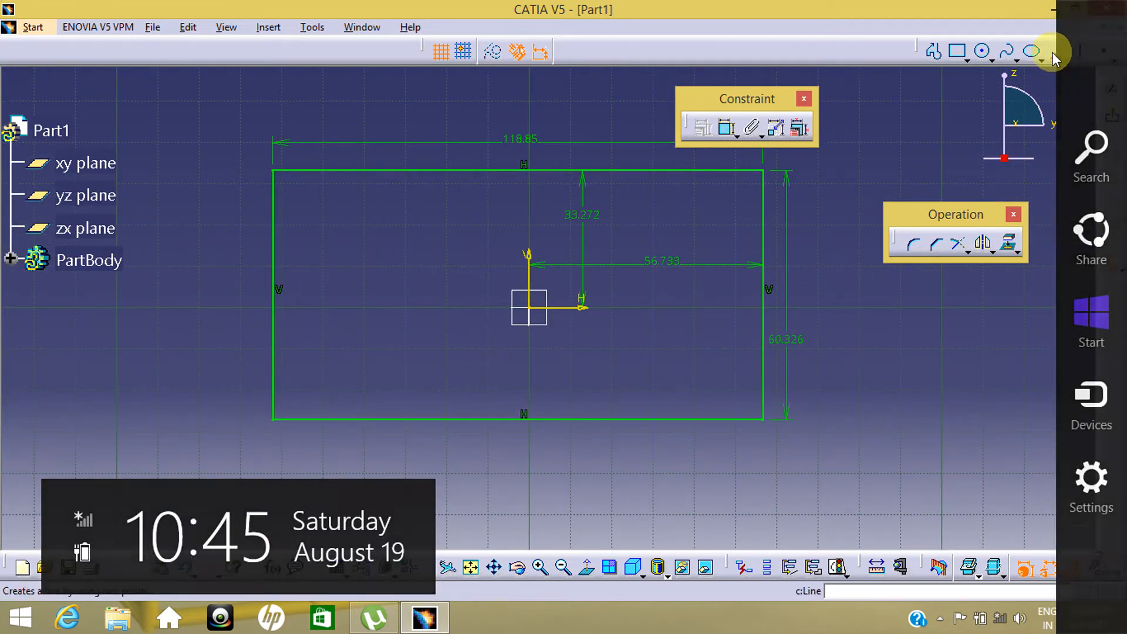
{"action": "left_click", "coordinate": [529, 171]}
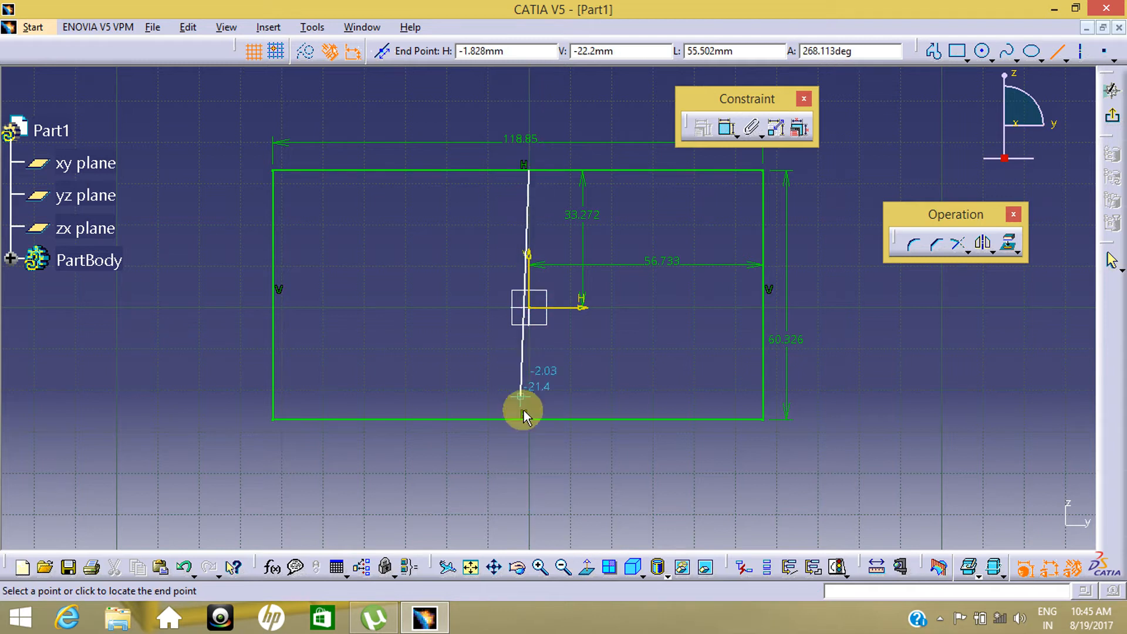
{"action": "left_click", "coordinate": [528, 418]}
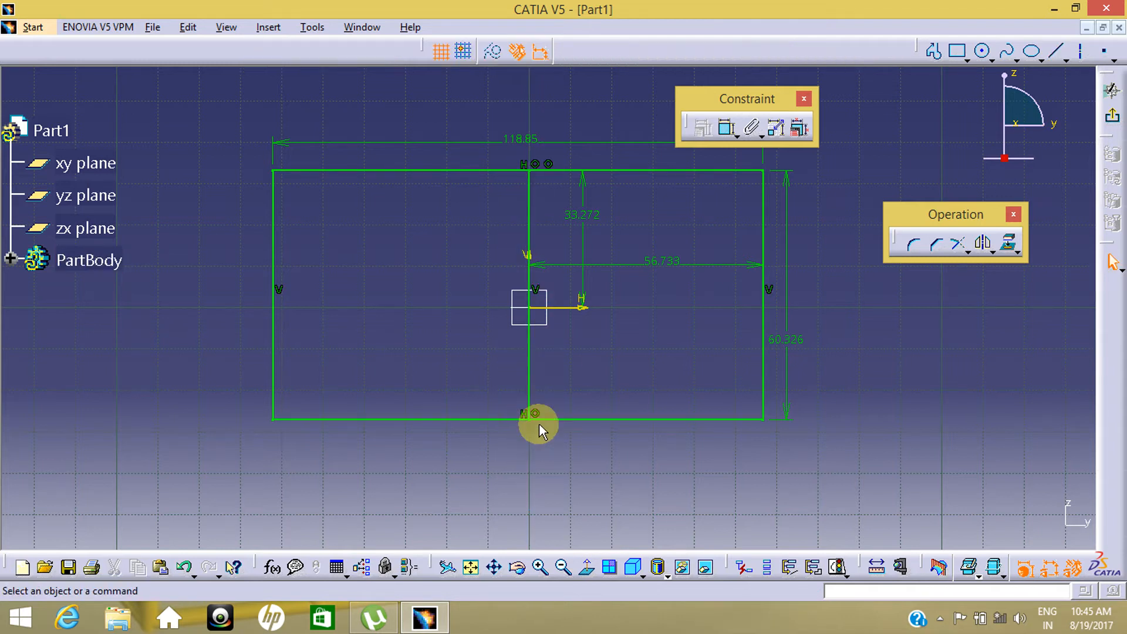
{"action": "mouse_move", "coordinate": [610, 373]}
{"action": "middle_mouse_down"}
{"action": "mouse_move", "coordinate": [628, 385]}
{"action": "mouse_move", "coordinate": [622, 372]}
{"action": "middle_mouse_up"}
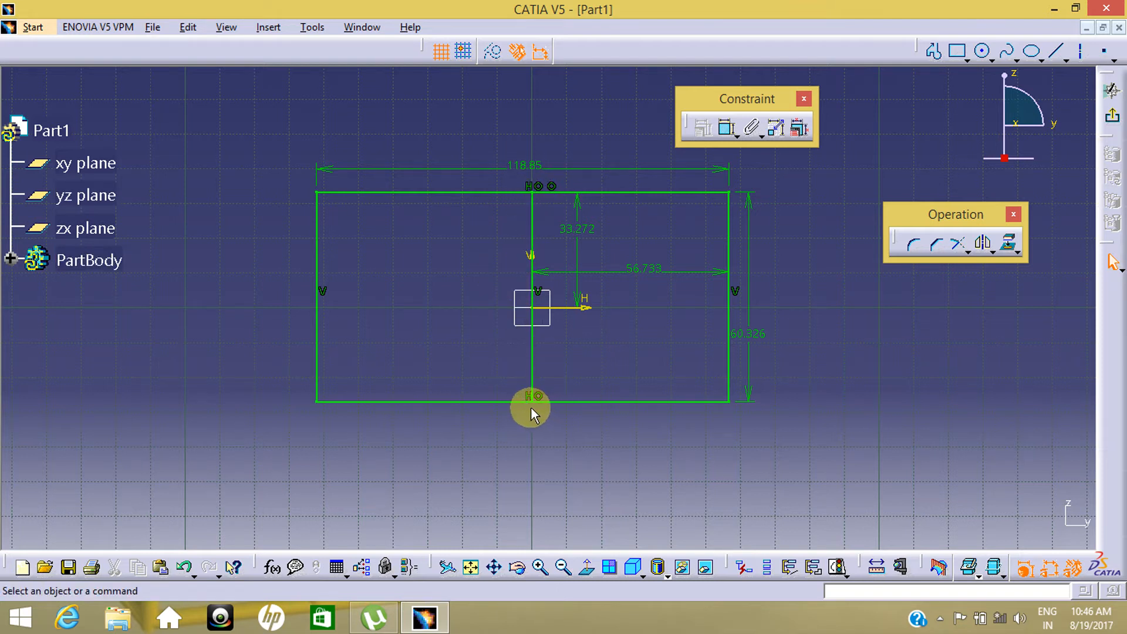
Delete the vertical line that divides the rectangle
{"action": "left_click", "coordinate": [533, 356]}
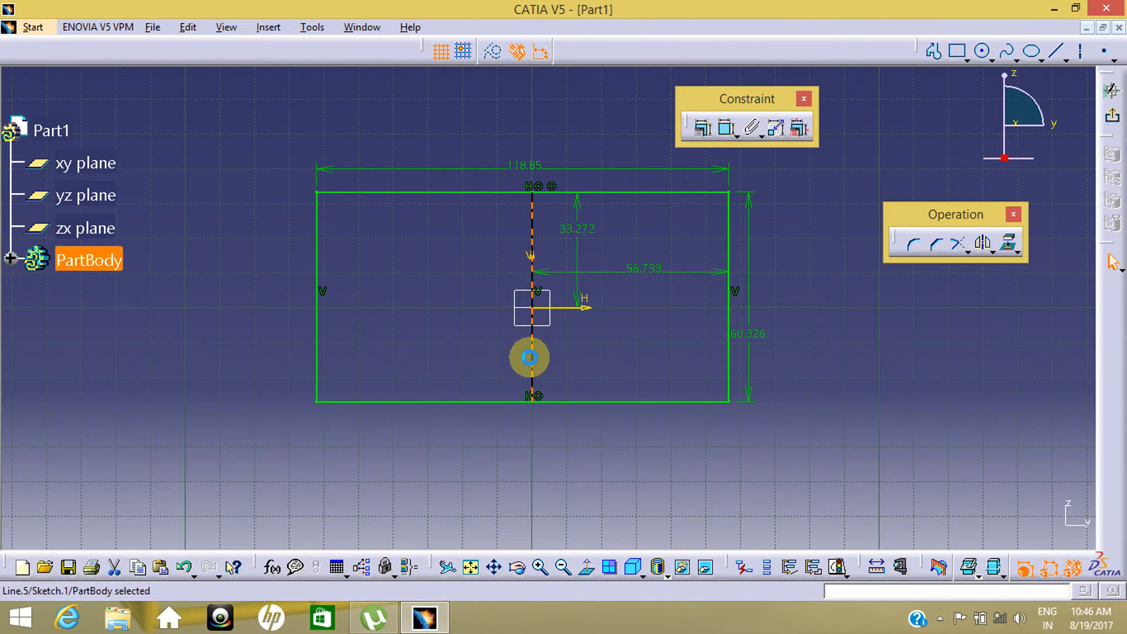
{"action": "key", "text": "Delete"}
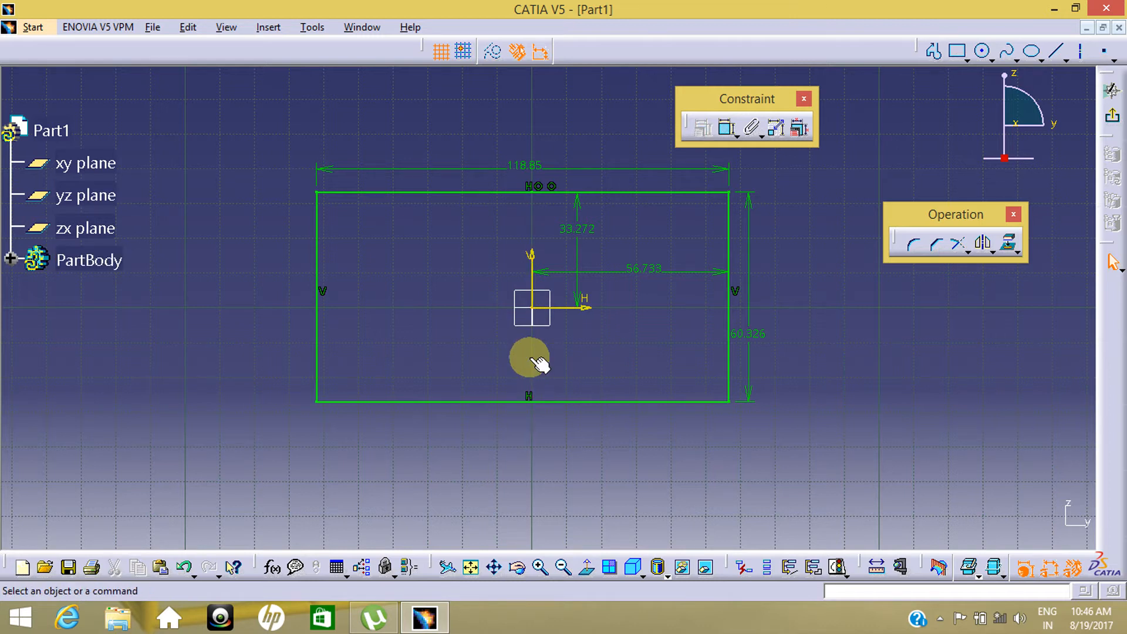
{"action": "mouse_move", "coordinate": [533, 359]}
{"action": "middle_mouse_down"}
{"action": "mouse_move", "coordinate": [541, 397]}
{"action": "mouse_move", "coordinate": [573, 398]}
{"action": "mouse_move", "coordinate": [559, 335]}
{"action": "middle_mouse_up"}
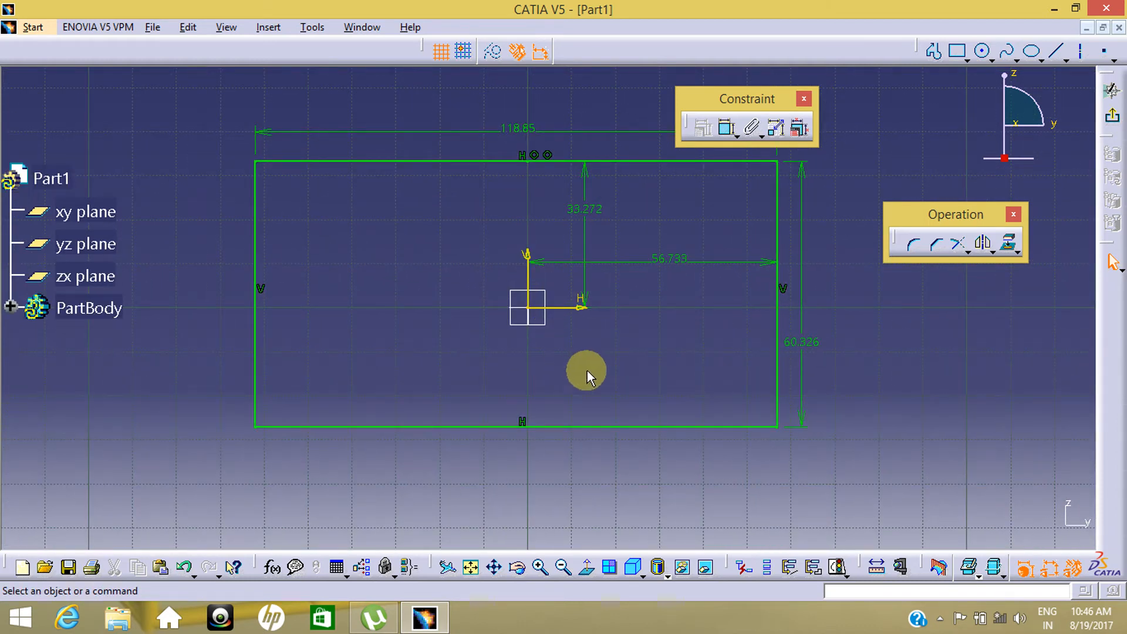
{"action": "mouse_move", "coordinate": [586, 372]}
{"action": "middle_mouse_down"}
{"action": "mouse_move", "coordinate": [562, 352]}
{"action": "mouse_move", "coordinate": [580, 407]}
{"action": "mouse_move", "coordinate": [585, 389]}
{"action": "mouse_move", "coordinate": [596, 402]}
{"action": "middle_mouse_up"}
{"action": "mouse_move", "coordinate": [595, 465]}
{"action": "middle_mouse_down"}
{"action": "mouse_move", "coordinate": [609, 490]}
{"action": "mouse_move", "coordinate": [605, 469]}
{"action": "middle_mouse_up"}
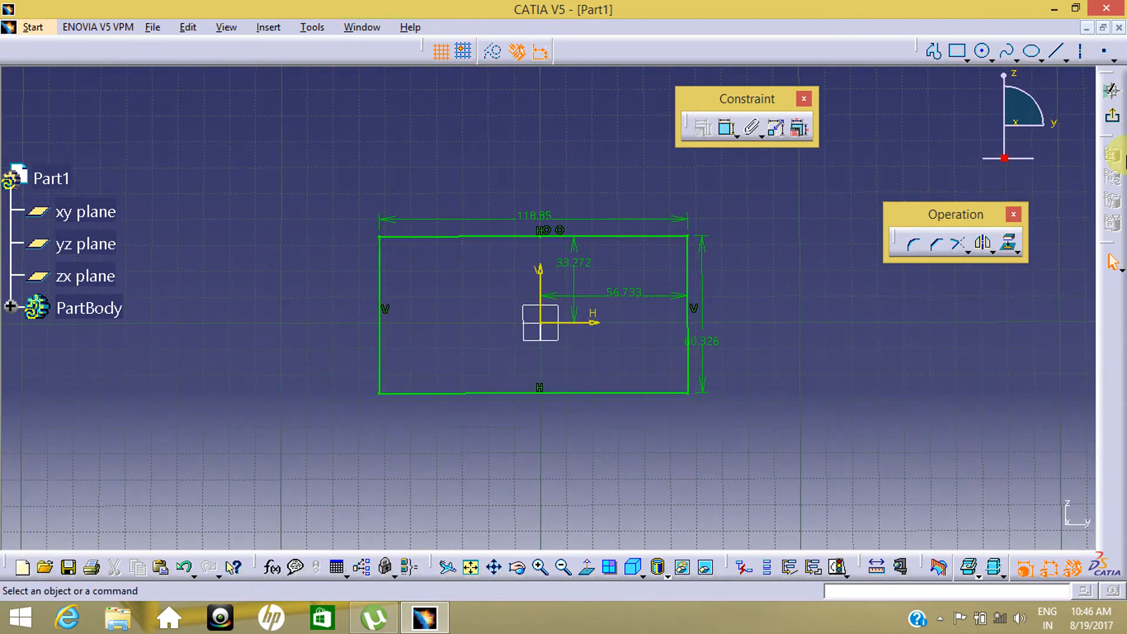
Exit the rectangle sketch, return to the 3D part and view the profile at an angle
{"action": "left_click", "coordinate": [1116, 121]}
{"action": "mouse_move", "coordinate": [411, 444]}
{"action": "middle_mouse_down"}
{"action": "mouse_move", "coordinate": [388, 431]}
{"action": "mouse_move", "coordinate": [457, 339]}
{"action": "mouse_move", "coordinate": [614, 392]}
{"action": "mouse_move", "coordinate": [516, 410]}
{"action": "mouse_move", "coordinate": [389, 410]}
{"action": "mouse_move", "coordinate": [435, 455]}
{"action": "mouse_move", "coordinate": [513, 473]}
{"action": "mouse_move", "coordinate": [855, 262]}
{"action": "middle_mouse_up"}
{"action": "left_click", "coordinate": [282, 420]}
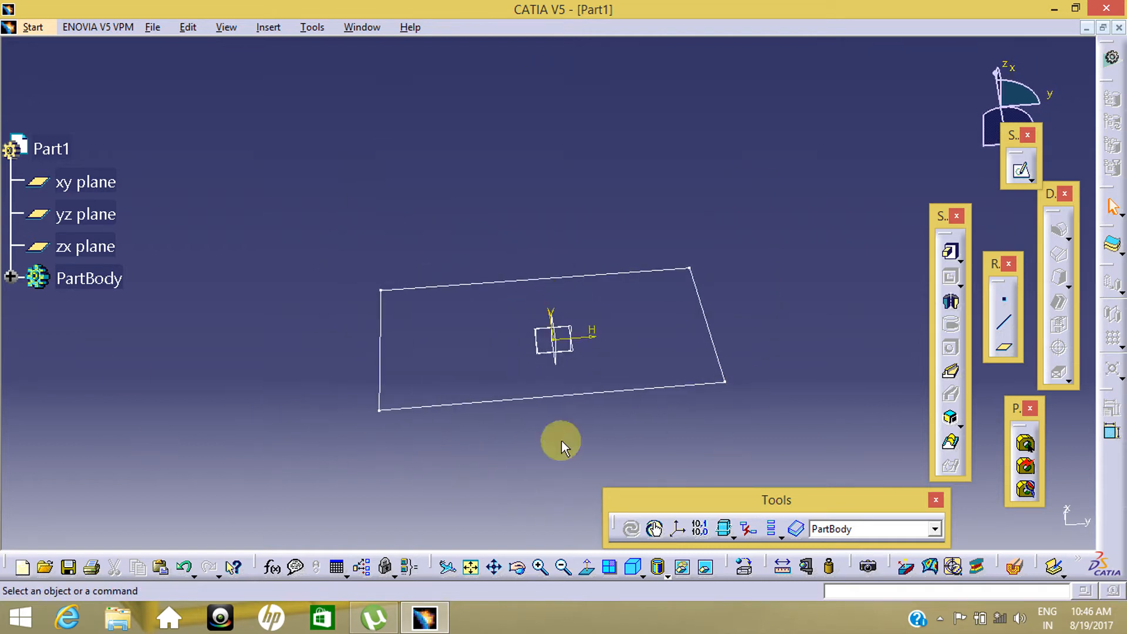
{"action": "mouse_move", "coordinate": [562, 446]}
{"action": "middle_mouse_down"}
{"action": "mouse_move", "coordinate": [598, 433]}
{"action": "mouse_move", "coordinate": [607, 452]}
{"action": "middle_mouse_up"}
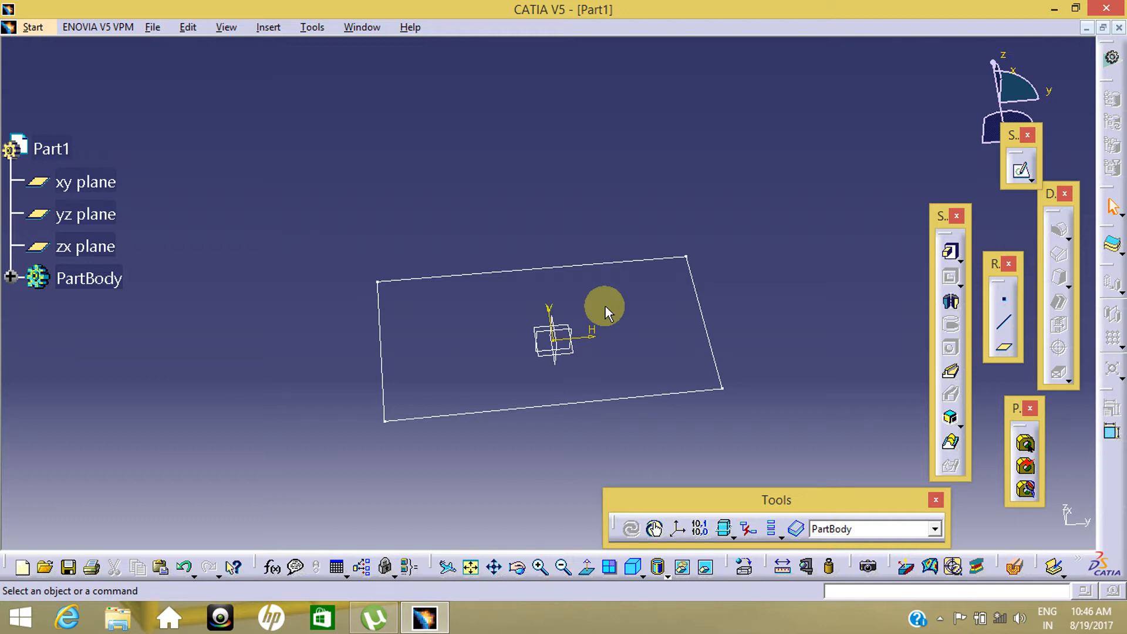
{"action": "mouse_move", "coordinate": [596, 347]}
{"action": "middle_mouse_down"}
{"action": "mouse_move", "coordinate": [548, 335]}
{"action": "mouse_move", "coordinate": [562, 385]}
{"action": "middle_mouse_up"}
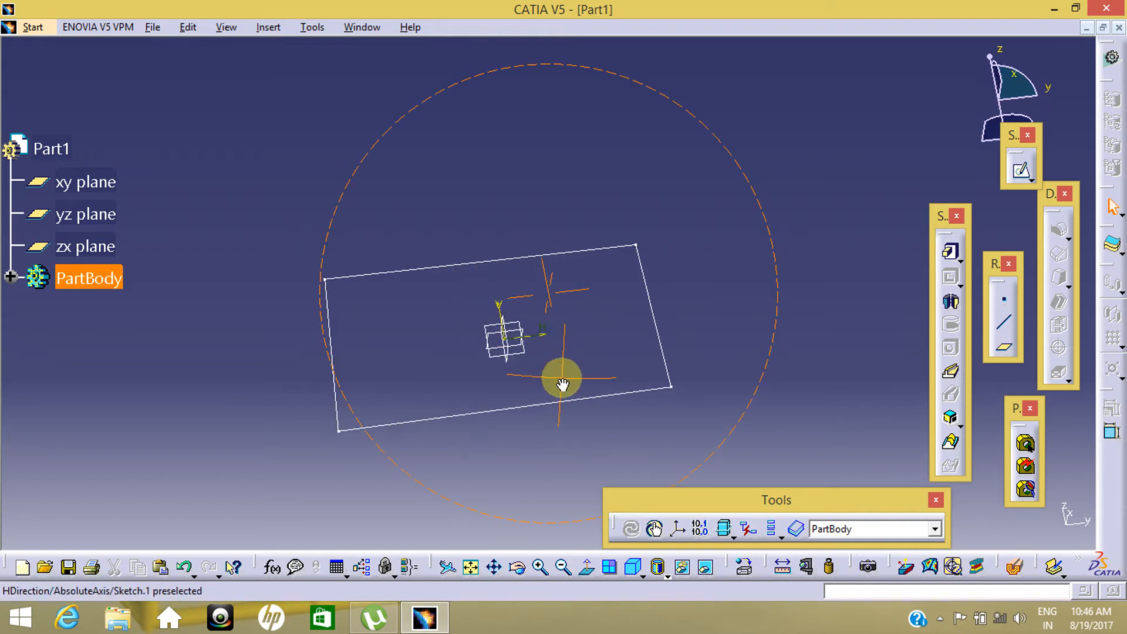
{"action": "left_click", "coordinate": [558, 373]}
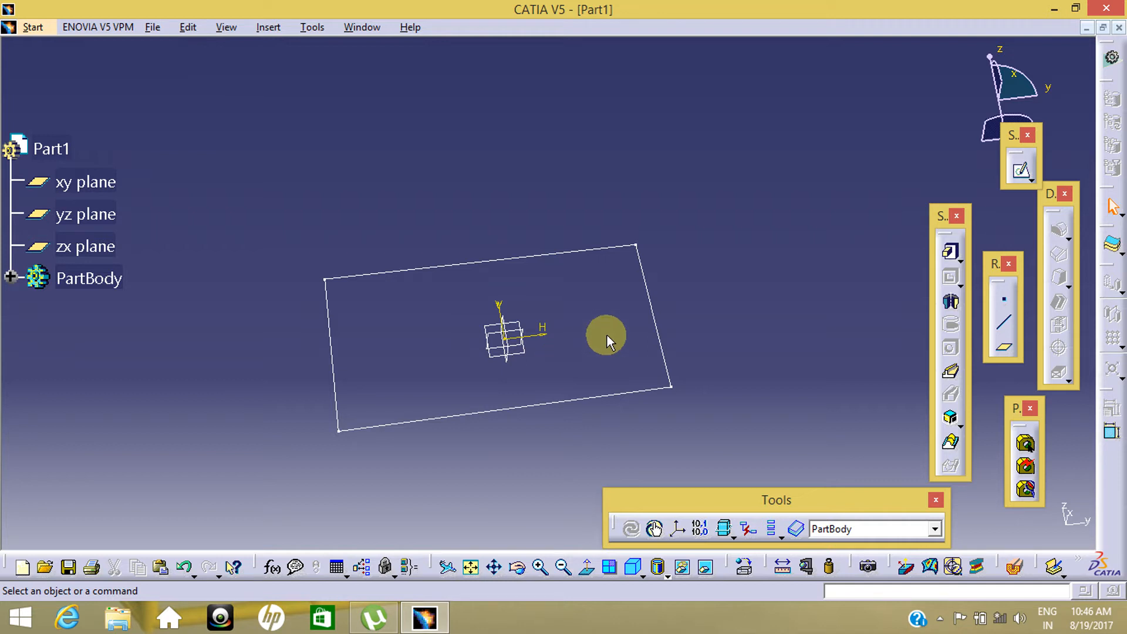
{"action": "mouse_move", "coordinate": [722, 379]}
{"action": "middle_mouse_down"}
{"action": "mouse_move", "coordinate": [516, 410]}
{"action": "mouse_move", "coordinate": [553, 411]}
{"action": "mouse_move", "coordinate": [600, 276]}
{"action": "mouse_move", "coordinate": [654, 176]}
{"action": "mouse_move", "coordinate": [636, 118]}
{"action": "mouse_move", "coordinate": [633, 178]}
{"action": "mouse_move", "coordinate": [540, 226]}
{"action": "mouse_move", "coordinate": [659, 372]}
{"action": "mouse_move", "coordinate": [573, 403]}
{"action": "mouse_move", "coordinate": [597, 365]}
{"action": "middle_mouse_up"}
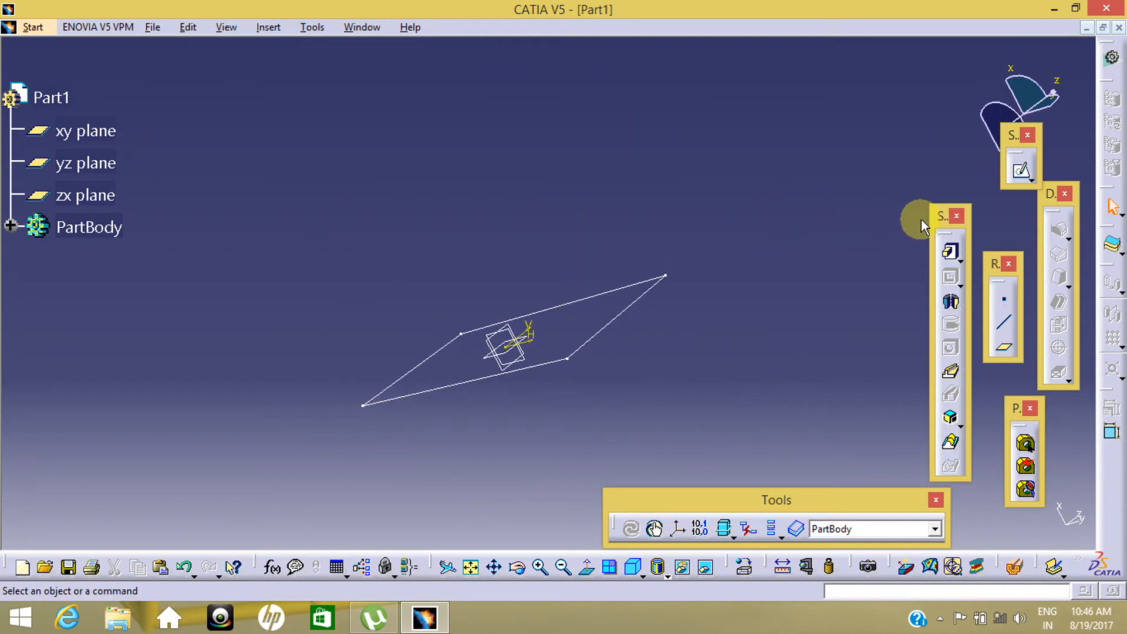
Lay out the Sketch-Based Features toolbar horizontally in free space and start a Pad from the rectangle sketch
{"action": "mouse_move", "coordinate": [942, 217]}
{"action": "left_mouse_down"}
{"action": "mouse_move", "coordinate": [785, 25]}
{"action": "mouse_move", "coordinate": [772, 27]}
{"action": "mouse_move", "coordinate": [787, 50]}
{"action": "mouse_move", "coordinate": [741, 108]}
{"action": "left_mouse_up"}
{"action": "mouse_move", "coordinate": [503, 227]}
{"action": "middle_mouse_down"}
{"action": "mouse_move", "coordinate": [488, 171]}
{"action": "mouse_move", "coordinate": [493, 187]}
{"action": "mouse_move", "coordinate": [619, 218]}
{"action": "middle_mouse_up"}
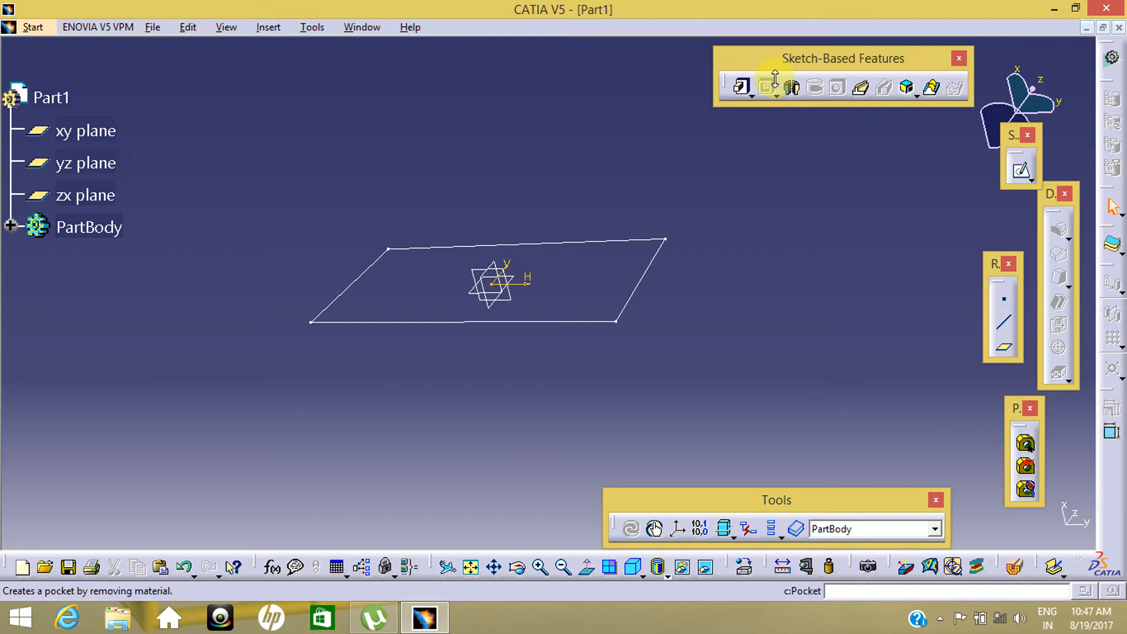
{"action": "left_click", "coordinate": [738, 91]}
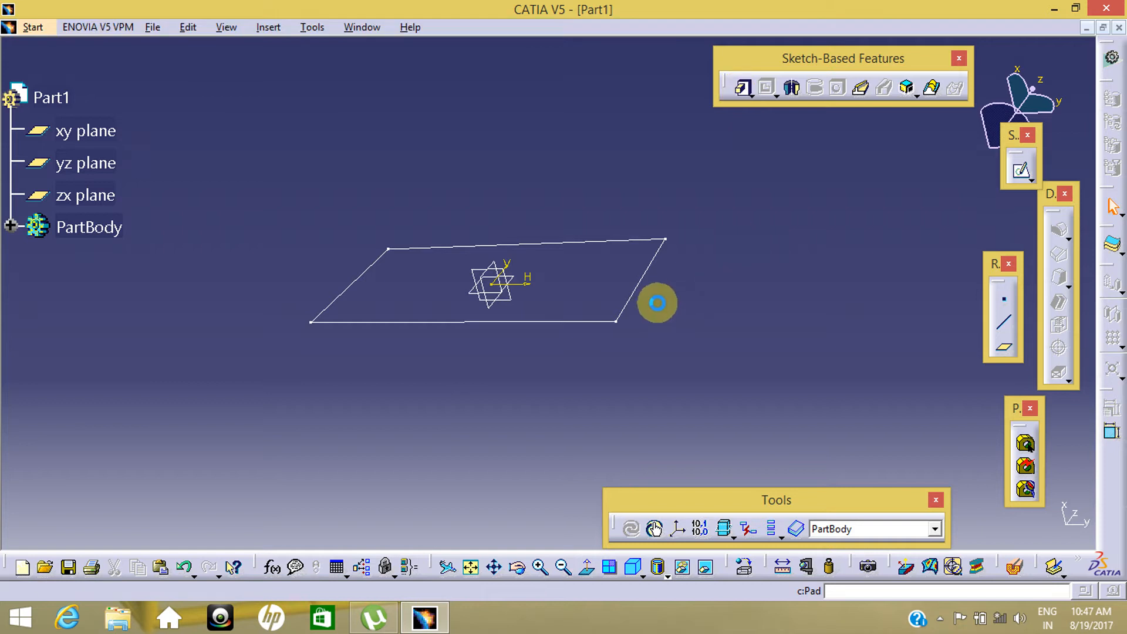
{"action": "mouse_move", "coordinate": [390, 378]}
{"action": "middle_mouse_down"}
{"action": "mouse_move", "coordinate": [377, 342]}
{"action": "mouse_move", "coordinate": [433, 312]}
{"action": "mouse_move", "coordinate": [475, 323]}
{"action": "mouse_move", "coordinate": [444, 299]}
{"action": "mouse_move", "coordinate": [470, 342]}
{"action": "mouse_move", "coordinate": [319, 360]}
{"action": "mouse_move", "coordinate": [391, 334]}
{"action": "mouse_move", "coordinate": [262, 312]}
{"action": "mouse_move", "coordinate": [347, 315]}
{"action": "mouse_move", "coordinate": [263, 350]}
{"action": "middle_mouse_up"}
{"action": "left_click", "coordinate": [447, 287]}
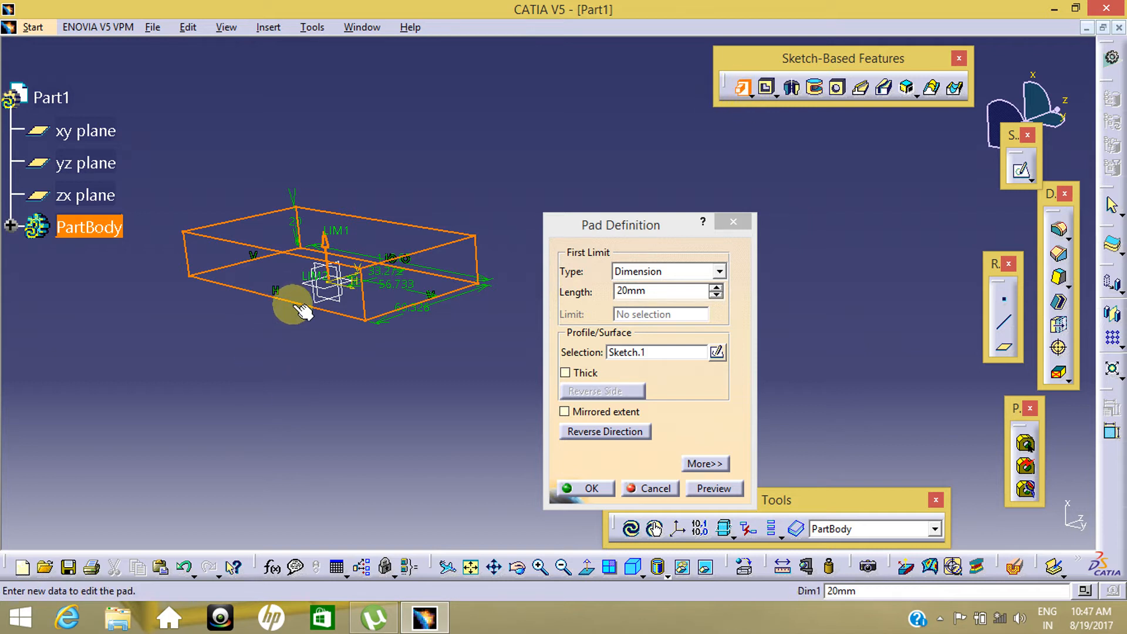
{"action": "middle_click_drag", "start_coordinate": [302, 311], "coordinate": [473, 350]}
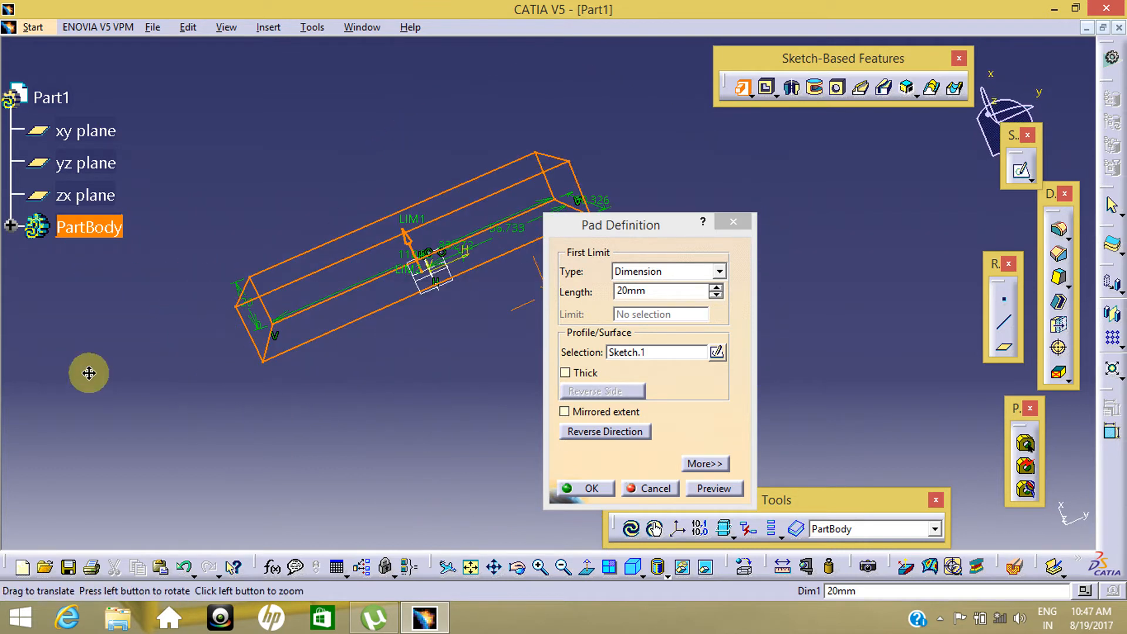
{"action": "middle_click_drag", "start_coordinate": [89, 373], "coordinate": [359, 327]}
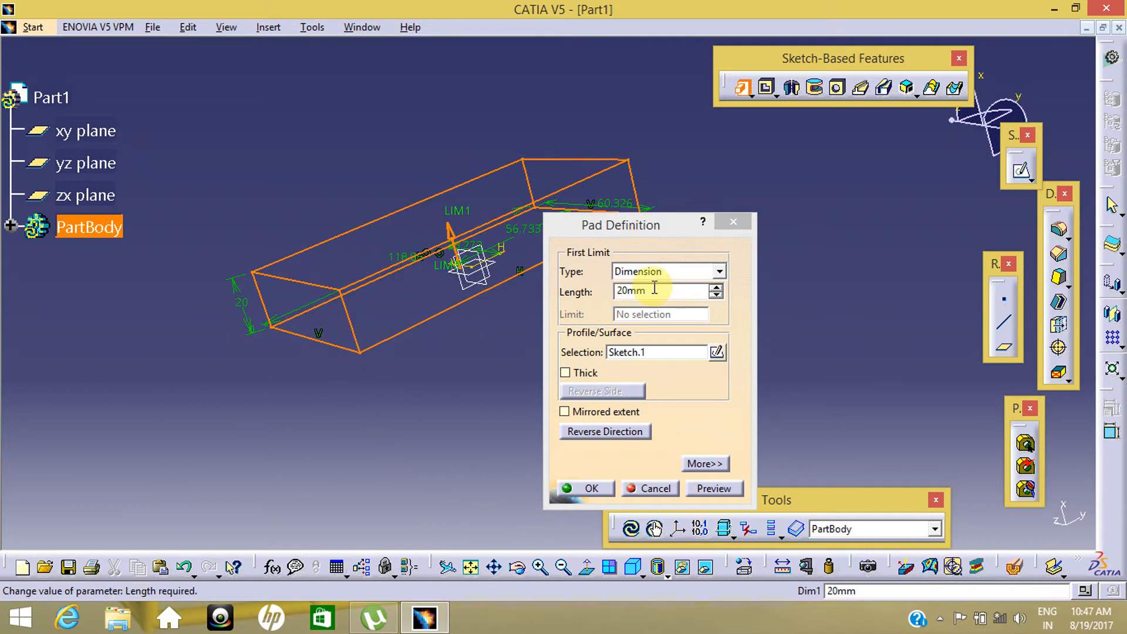
Place the Pad Definition dialog clear of the model and preview the rectangle's pad with a 20 mm length
{"action": "left_click_drag", "start_coordinate": [653, 233], "coordinate": [824, 180]}
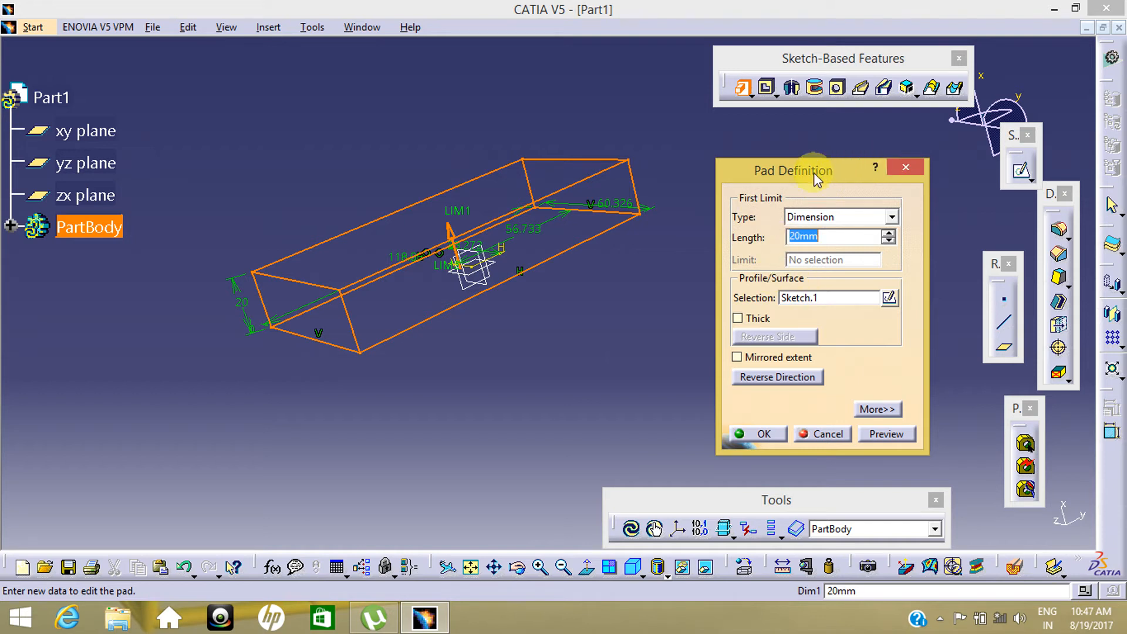
{"action": "left_click_drag", "start_coordinate": [814, 173], "coordinate": [823, 137]}
{"action": "middle_click_drag", "start_coordinate": [269, 443], "coordinate": [490, 346]}
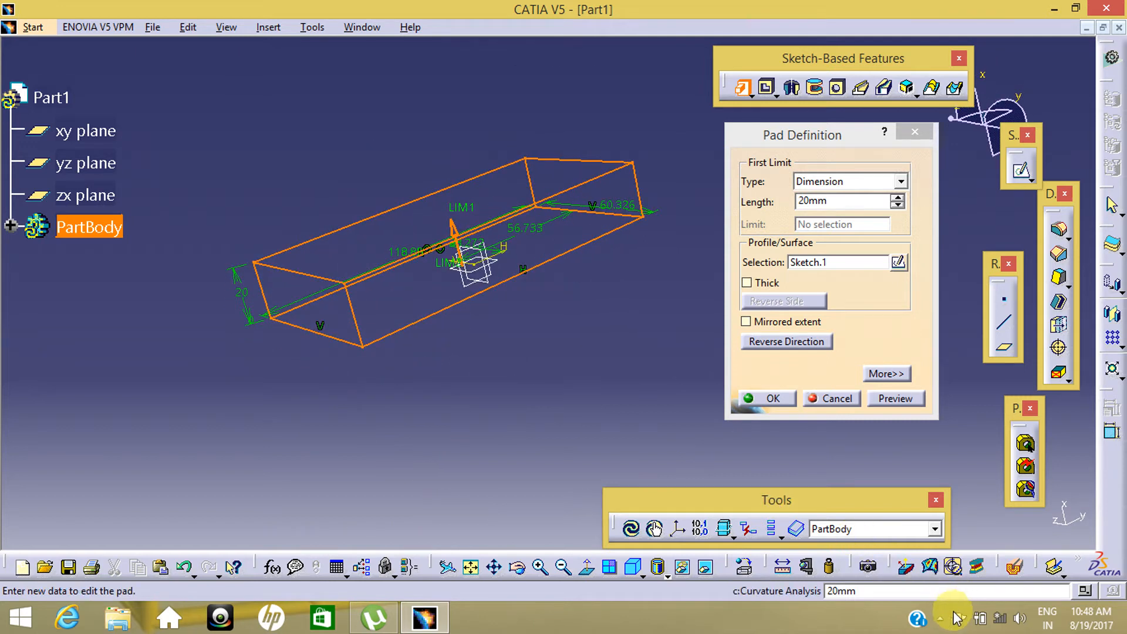
{"action": "middle_click_drag", "start_coordinate": [675, 378], "coordinate": [663, 368]}
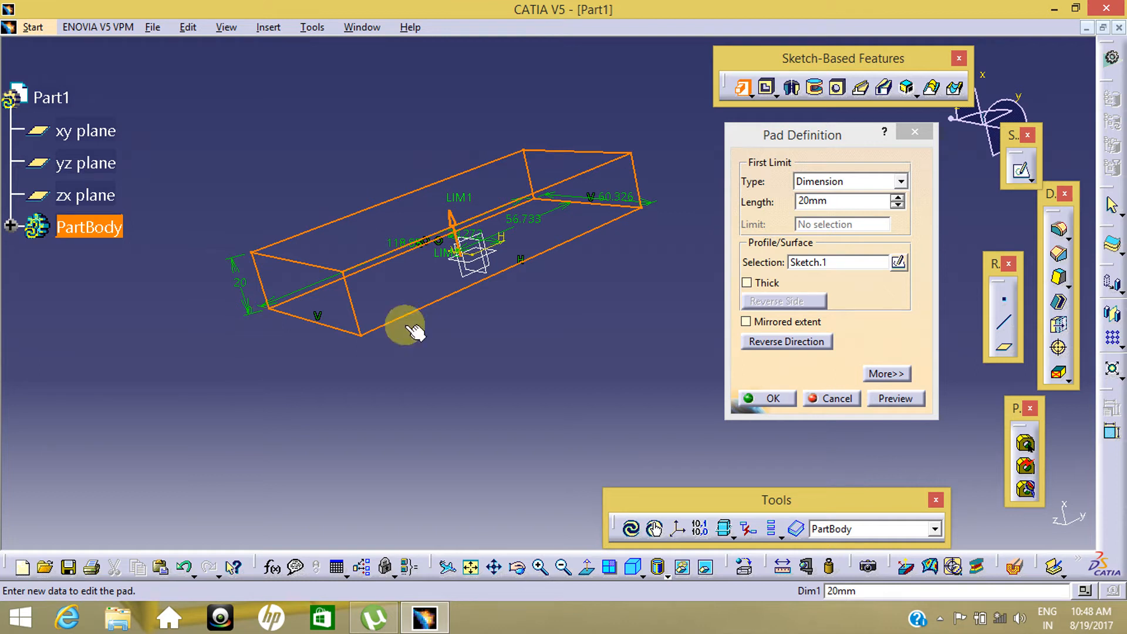
{"action": "left_click_drag", "start_coordinate": [901, 196], "coordinate": [900, 207]}
{"action": "left_click", "coordinate": [900, 206]}
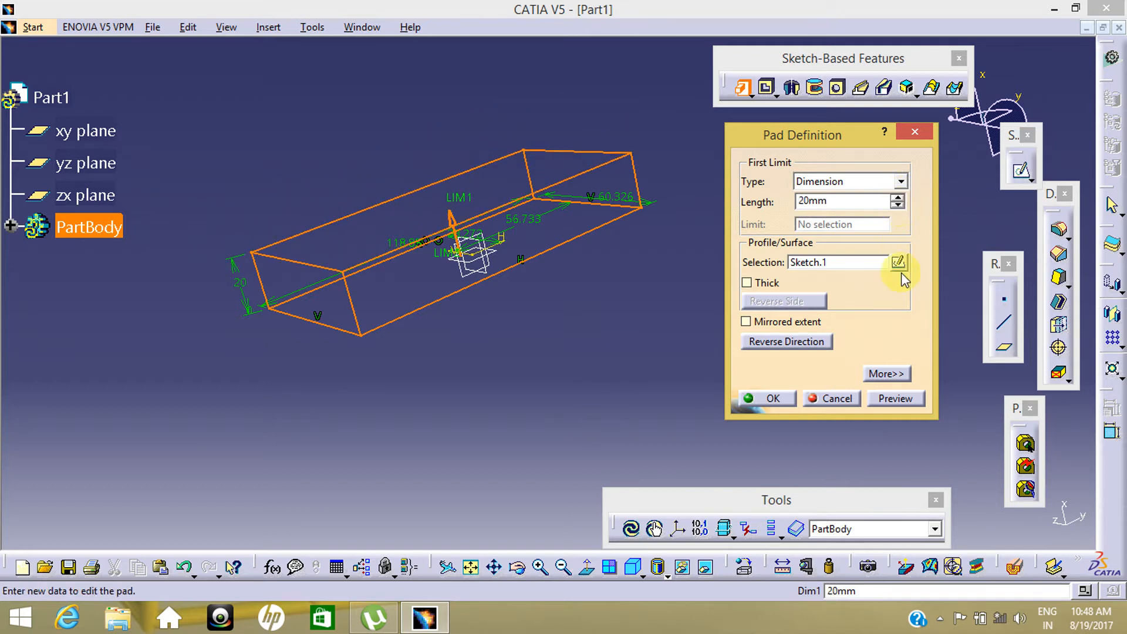
{"action": "left_click", "coordinate": [887, 399]}
{"action": "mouse_move", "coordinate": [653, 311]}
{"action": "middle_mouse_down"}
{"action": "mouse_move", "coordinate": [433, 377]}
{"action": "mouse_move", "coordinate": [425, 410]}
{"action": "mouse_move", "coordinate": [675, 259]}
{"action": "mouse_move", "coordinate": [727, 294]}
{"action": "mouse_move", "coordinate": [415, 365]}
{"action": "mouse_move", "coordinate": [464, 338]}
{"action": "middle_mouse_up"}
{"action": "middle_click_drag", "start_coordinate": [563, 324], "coordinate": [501, 286]}
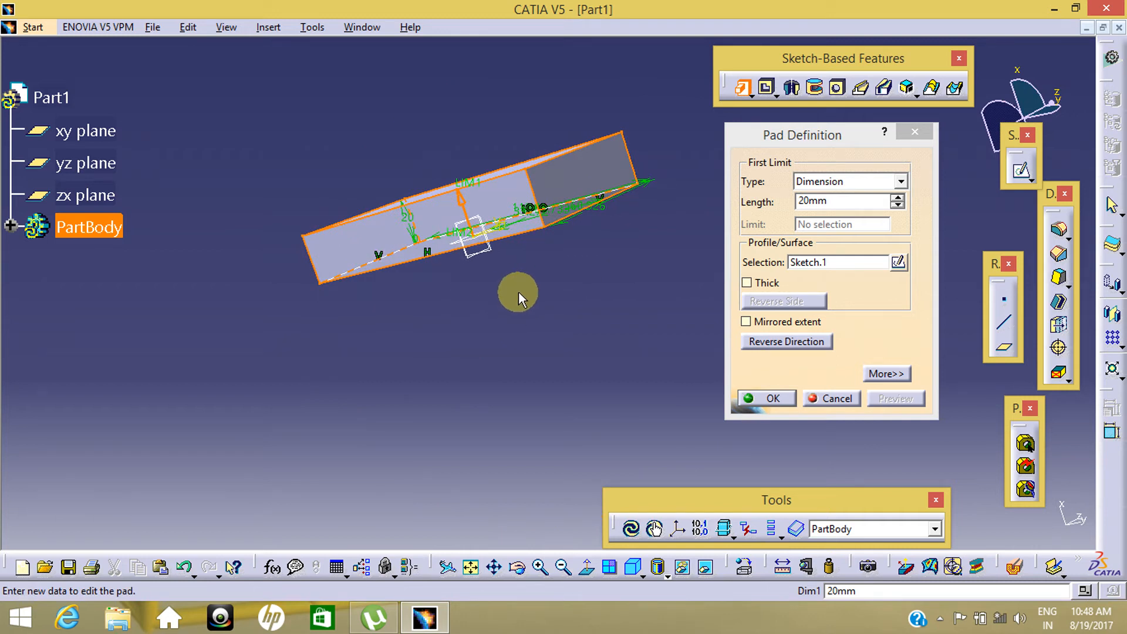
{"action": "middle_click_drag", "start_coordinate": [519, 292], "coordinate": [614, 195]}
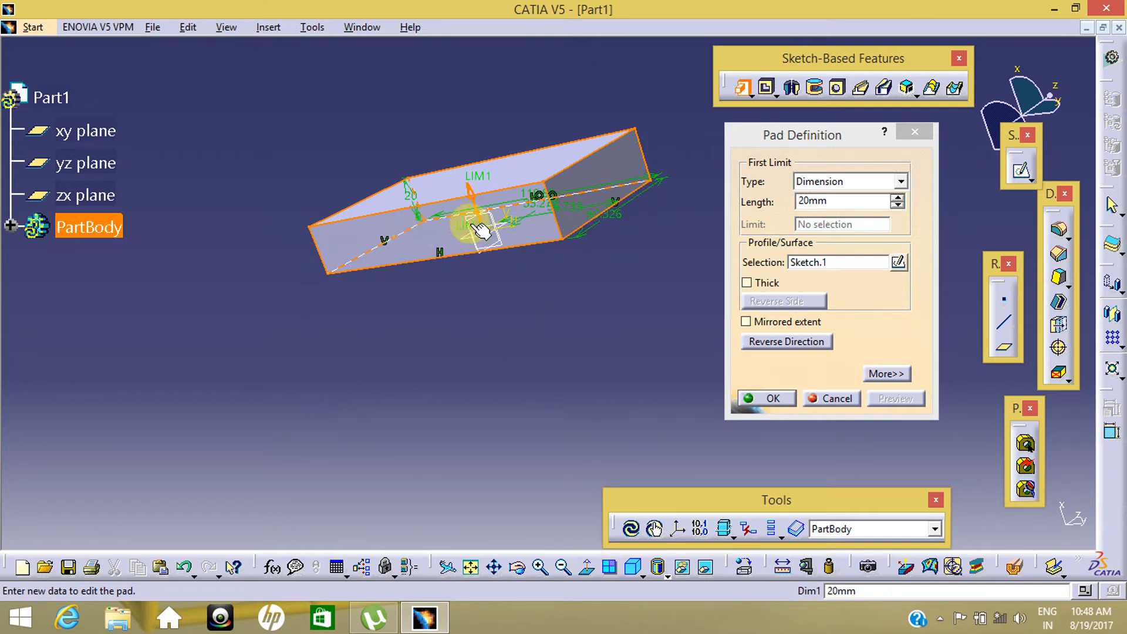
{"action": "middle_click_drag", "start_coordinate": [481, 267], "coordinate": [579, 270]}
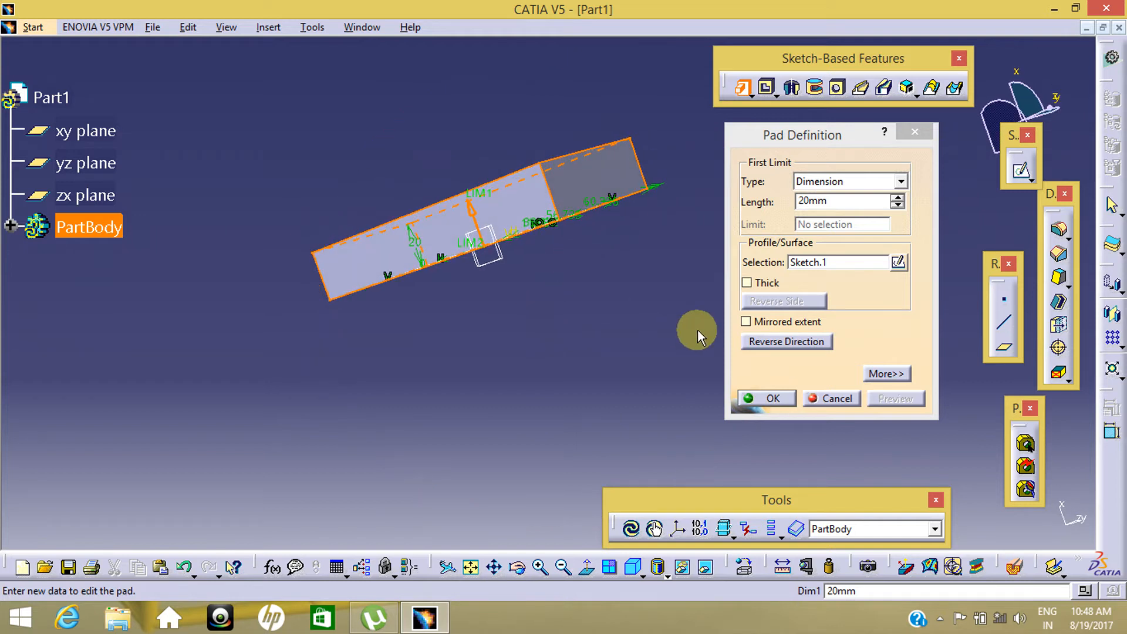
Enable Mirrored extent for the 20 mm pad and preview it extending to both sides of the sketch
{"action": "left_click", "coordinate": [745, 322]}
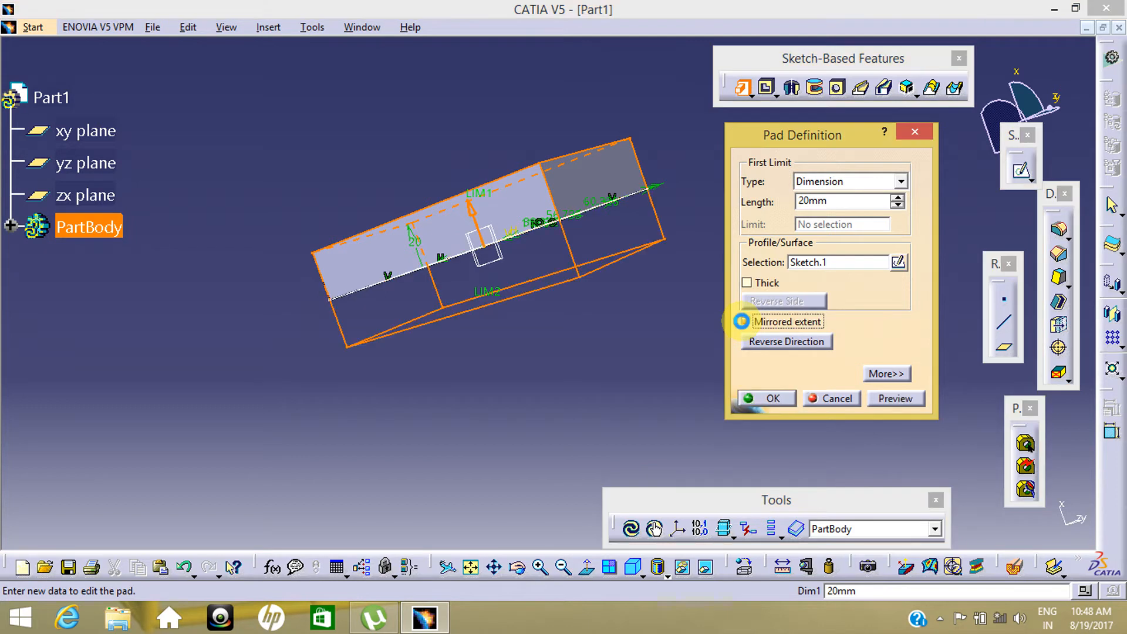
{"action": "left_click", "coordinate": [903, 397]}
{"action": "middle_click_drag", "start_coordinate": [550, 294], "coordinate": [574, 276]}
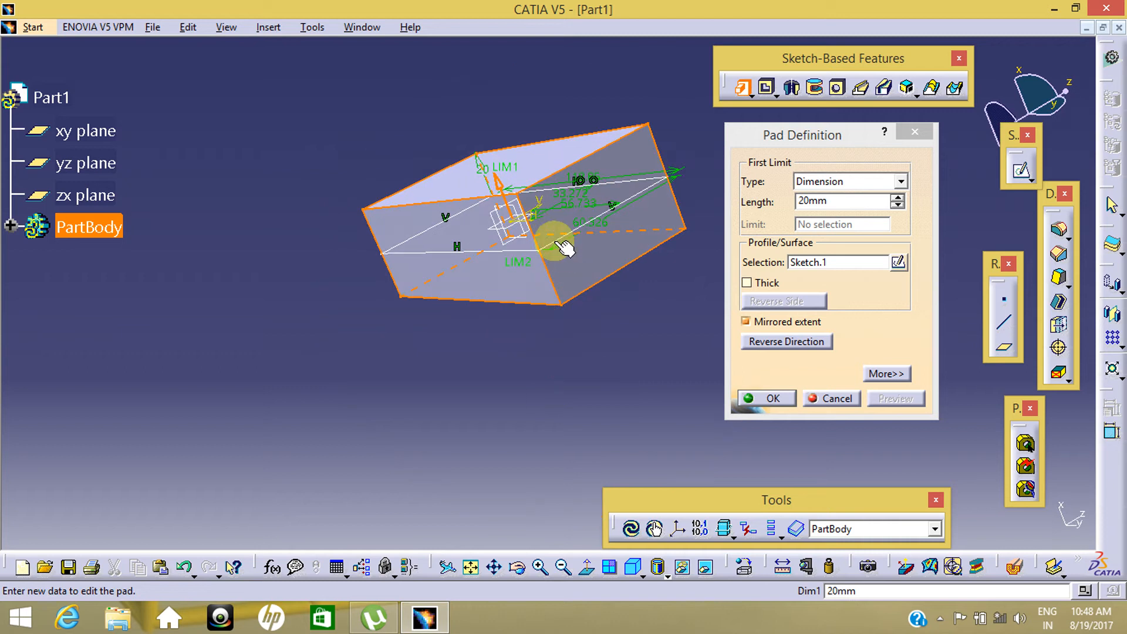
{"action": "middle_click_drag", "start_coordinate": [364, 209], "coordinate": [418, 522]}
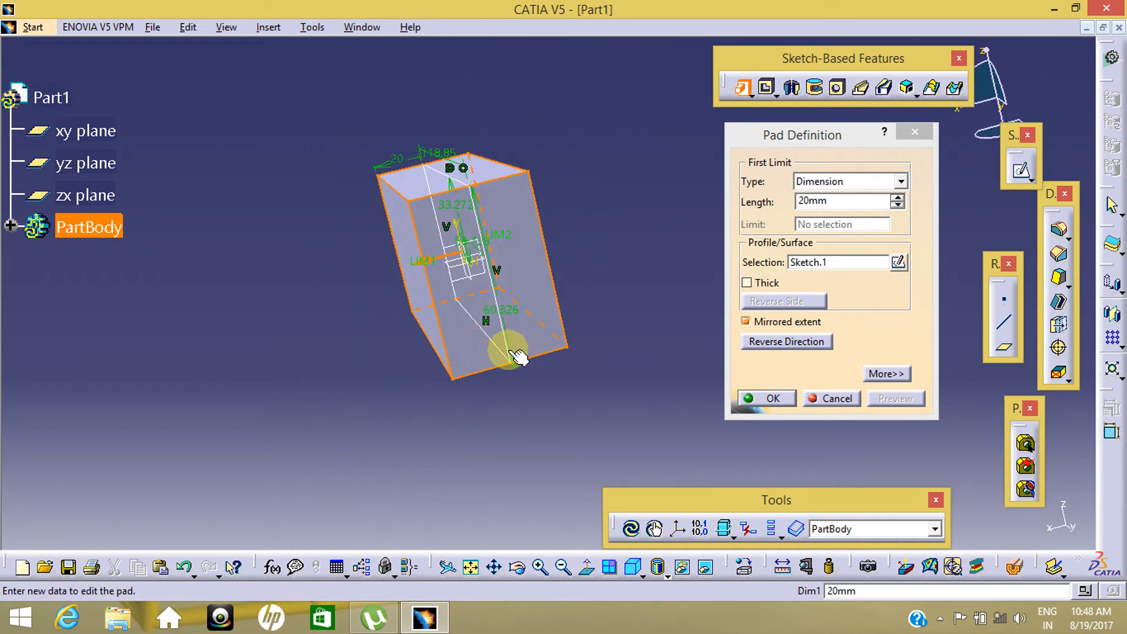
{"action": "middle_click_drag", "start_coordinate": [516, 355], "coordinate": [529, 397]}
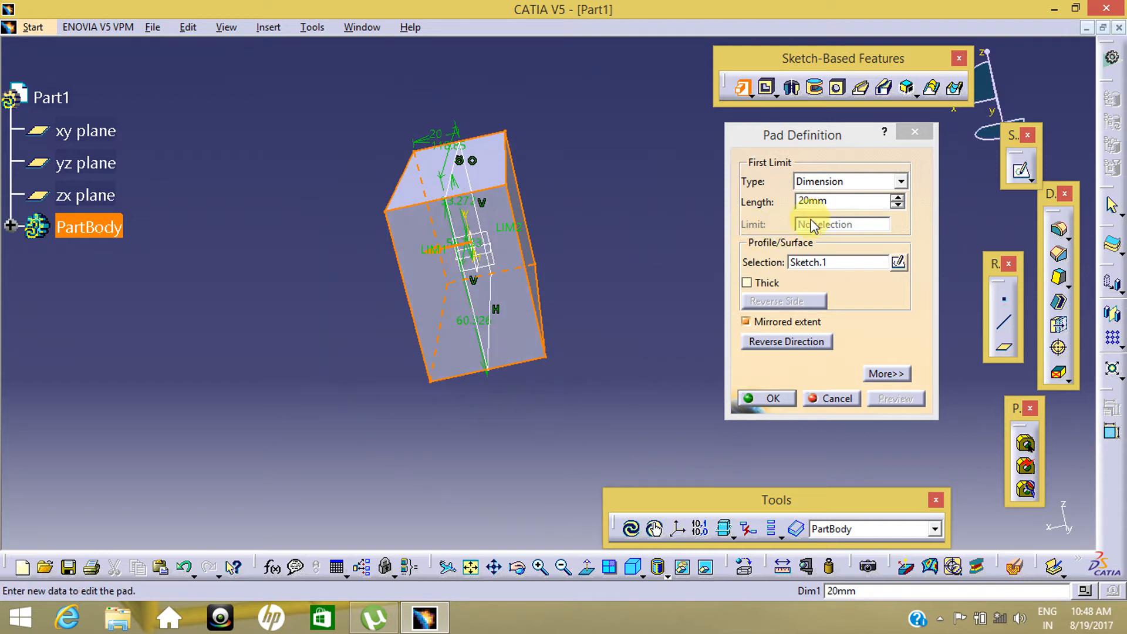
{"action": "left_click", "coordinate": [824, 203]}
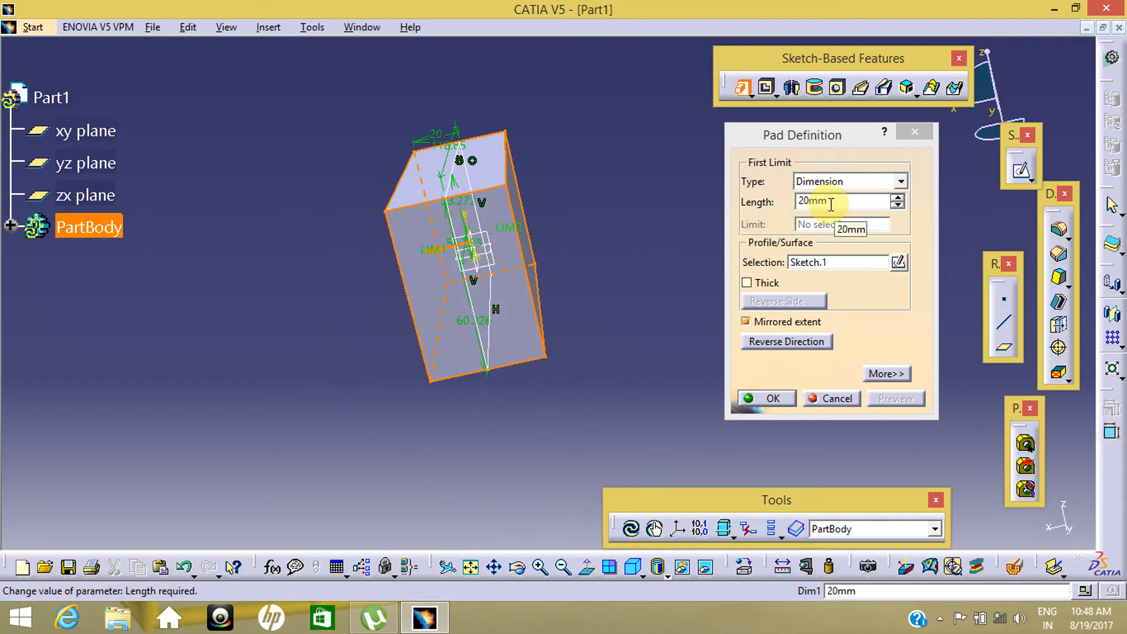
{"action": "middle_click_drag", "start_coordinate": [440, 213], "coordinate": [478, 221]}
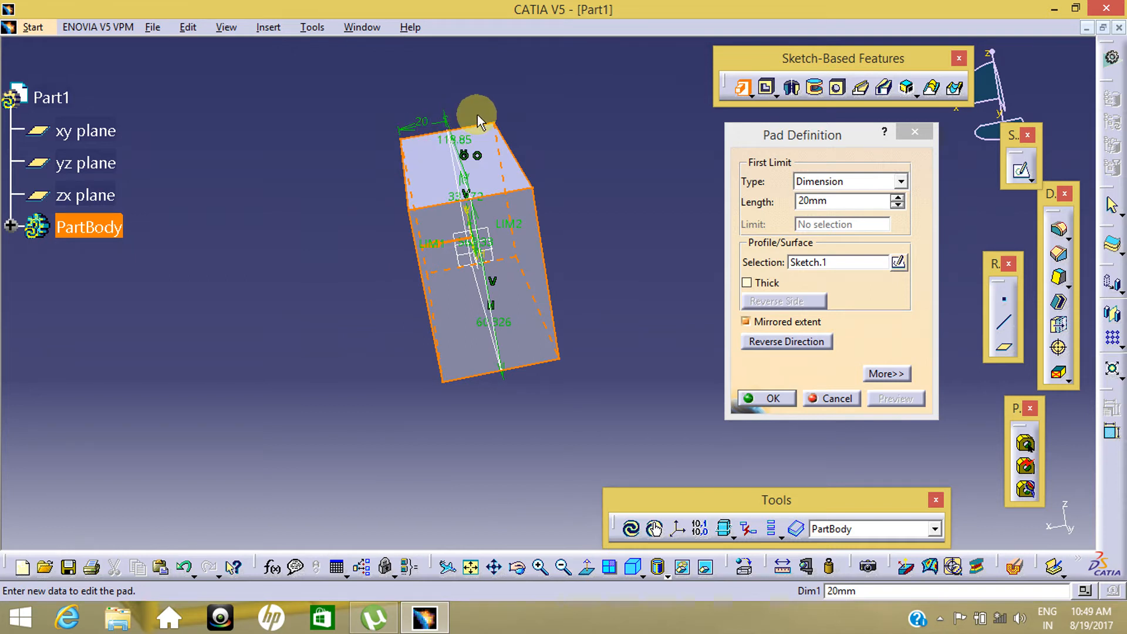
{"action": "middle_click_drag", "start_coordinate": [537, 405], "coordinate": [517, 439]}
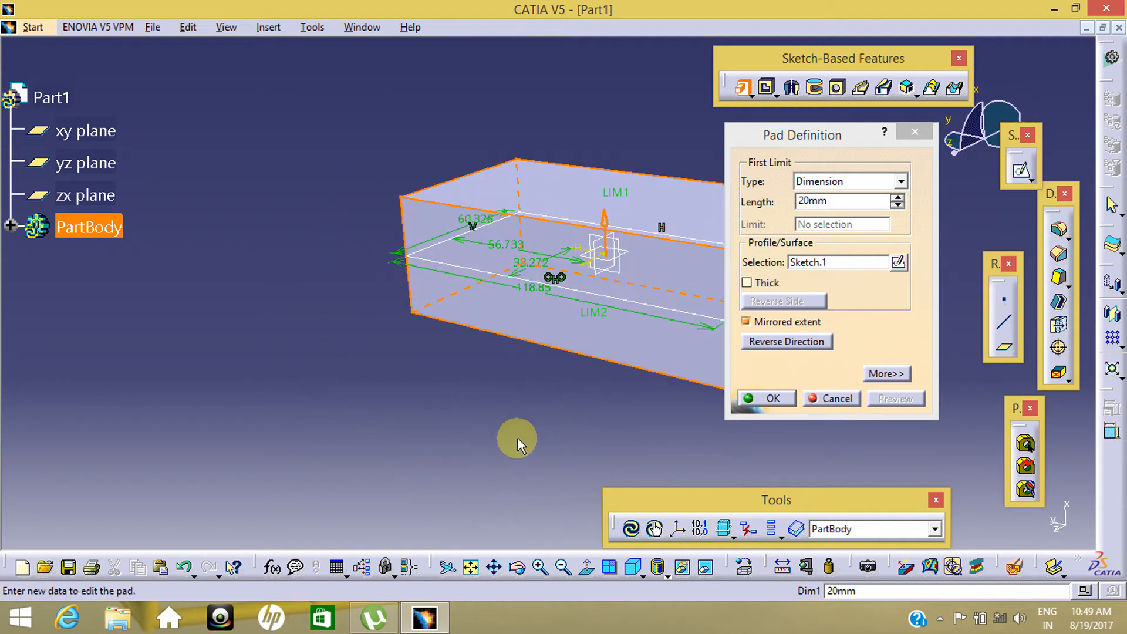
{"action": "middle_click_drag", "start_coordinate": [611, 429], "coordinate": [563, 394]}
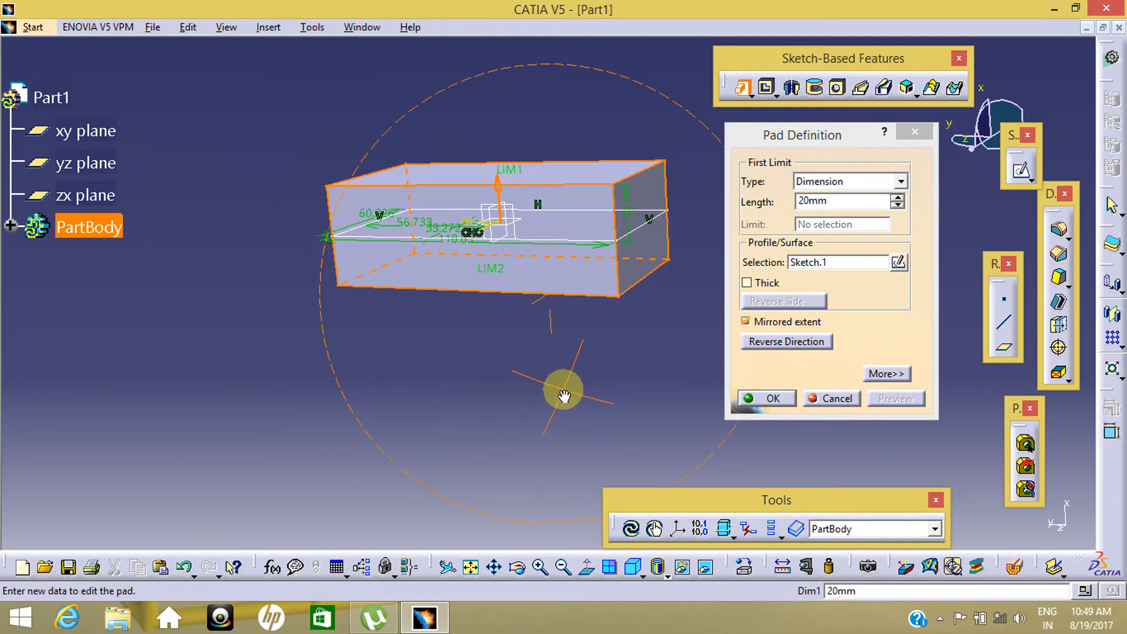
Turn off Mirrored extent for the pad and preview the one-sided extrusion
{"action": "left_click", "coordinate": [767, 321]}
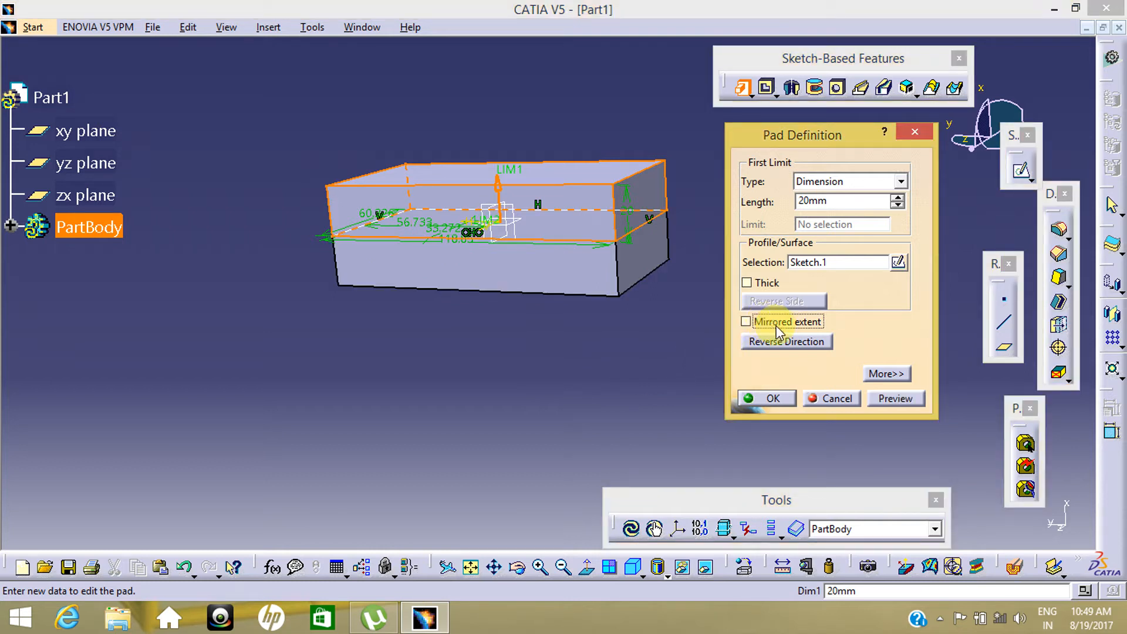
{"action": "left_click", "coordinate": [895, 398]}
{"action": "middle_click_drag", "start_coordinate": [446, 340], "coordinate": [526, 301]}
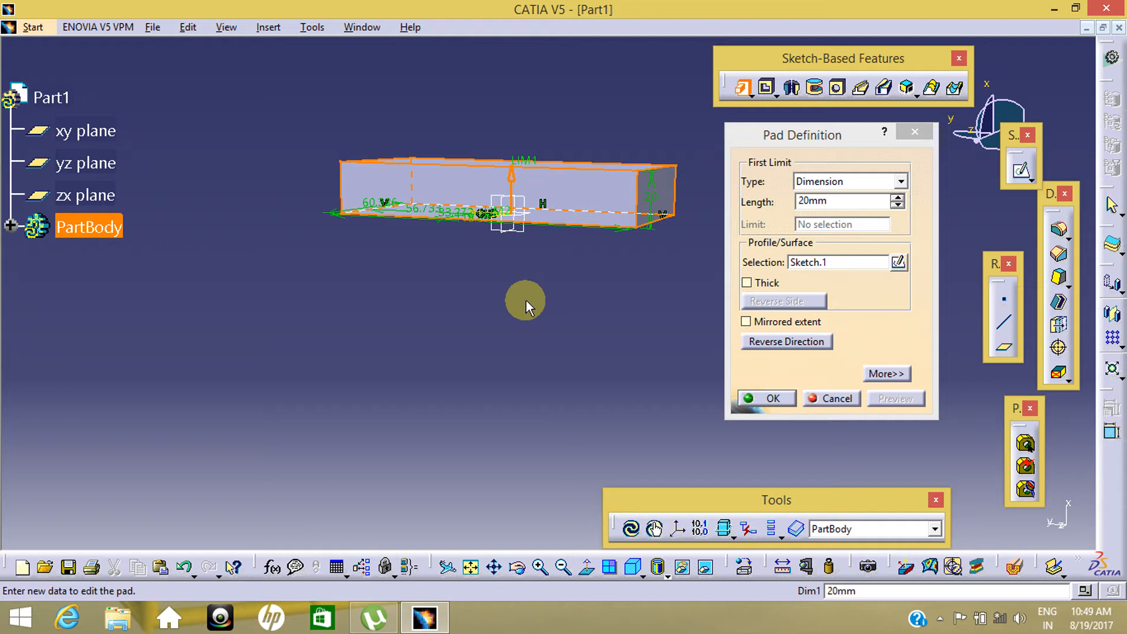
Reverse the pad's extrusion direction, preview it and create the 20 mm pad from the rectangle sketch
{"action": "left_click", "coordinate": [780, 343]}
{"action": "middle_click_drag", "start_coordinate": [487, 358], "coordinate": [499, 351]}
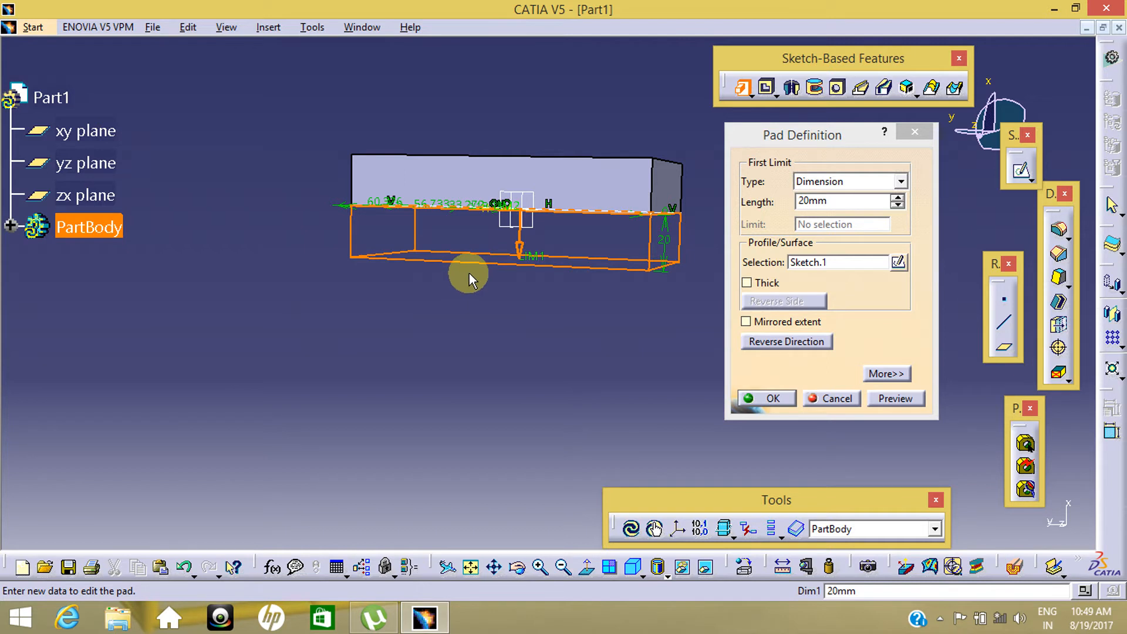
{"action": "left_click", "coordinate": [904, 394]}
{"action": "middle_click_drag", "start_coordinate": [575, 353], "coordinate": [604, 244]}
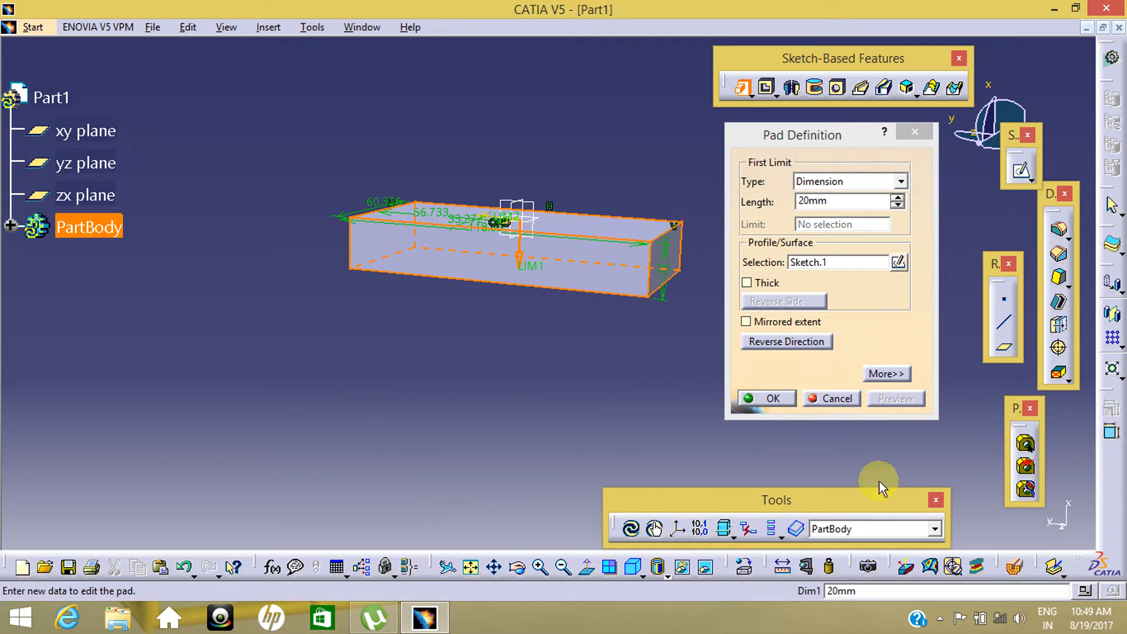
{"action": "left_click", "coordinate": [940, 617]}
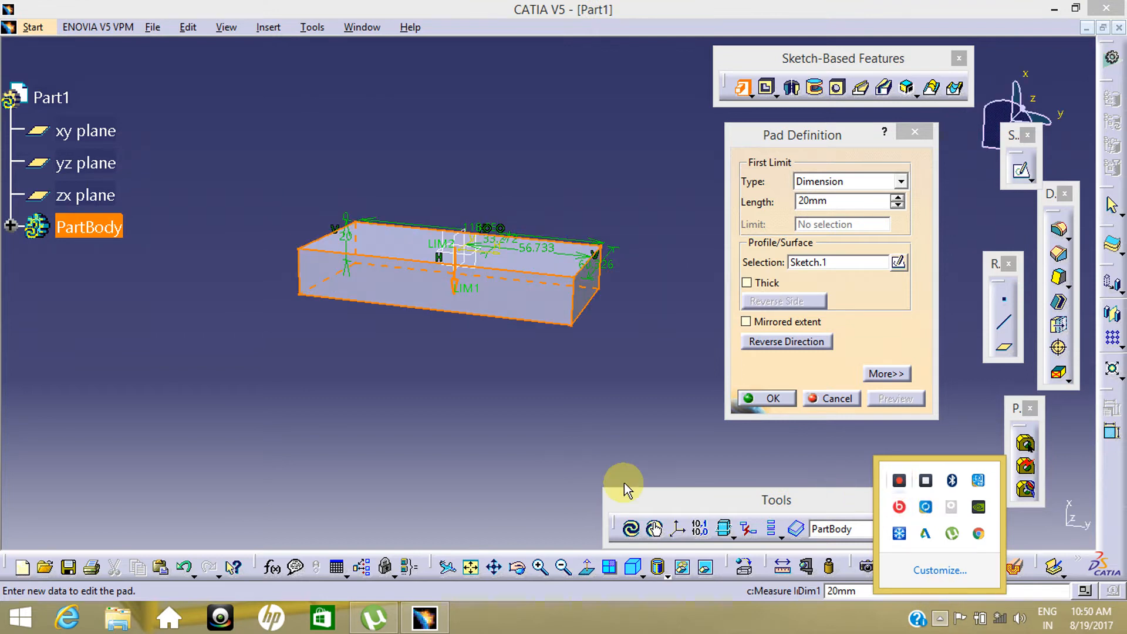
{"action": "left_click", "coordinate": [624, 482]}
{"action": "middle_click_drag", "start_coordinate": [533, 418], "coordinate": [589, 613]}
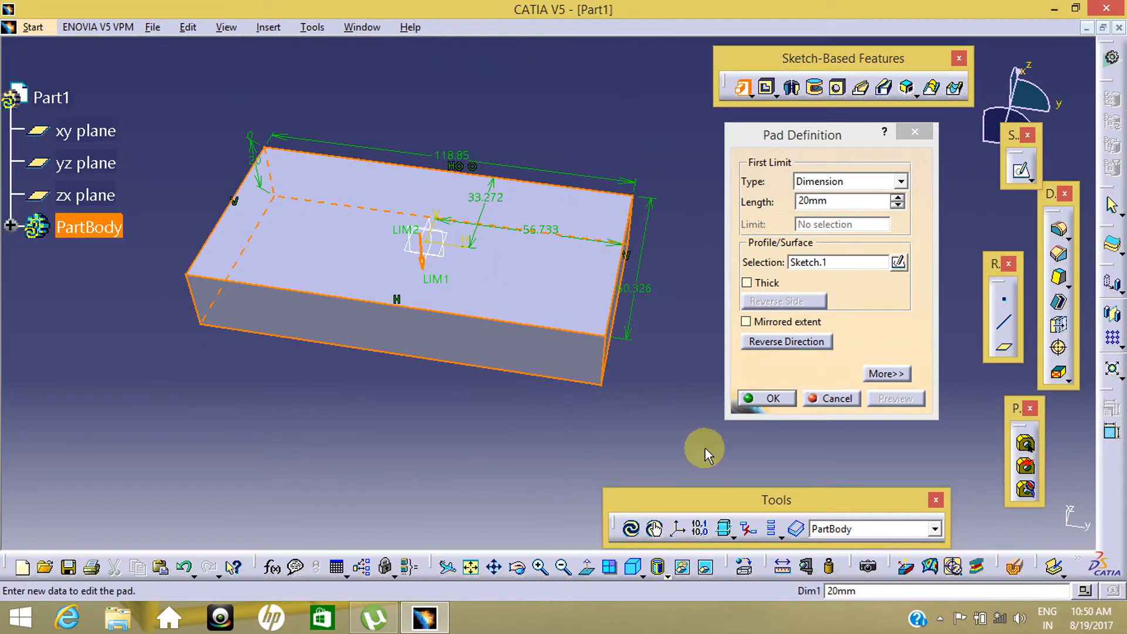
{"action": "left_click", "coordinate": [760, 396]}
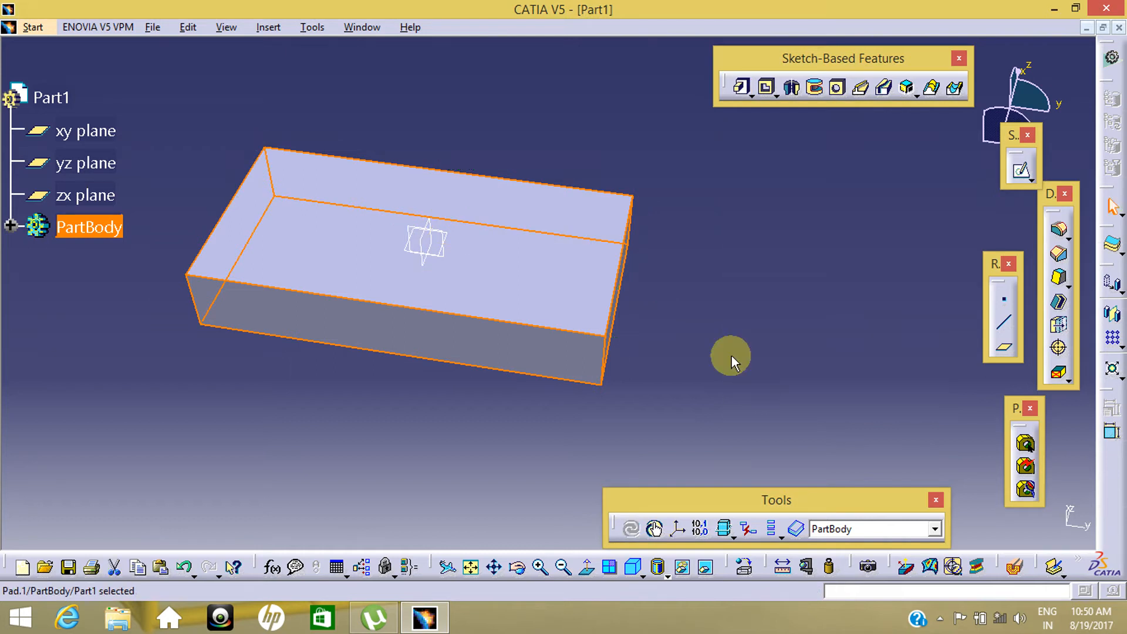
{"action": "middle_click_drag", "start_coordinate": [360, 442], "coordinate": [614, 455]}
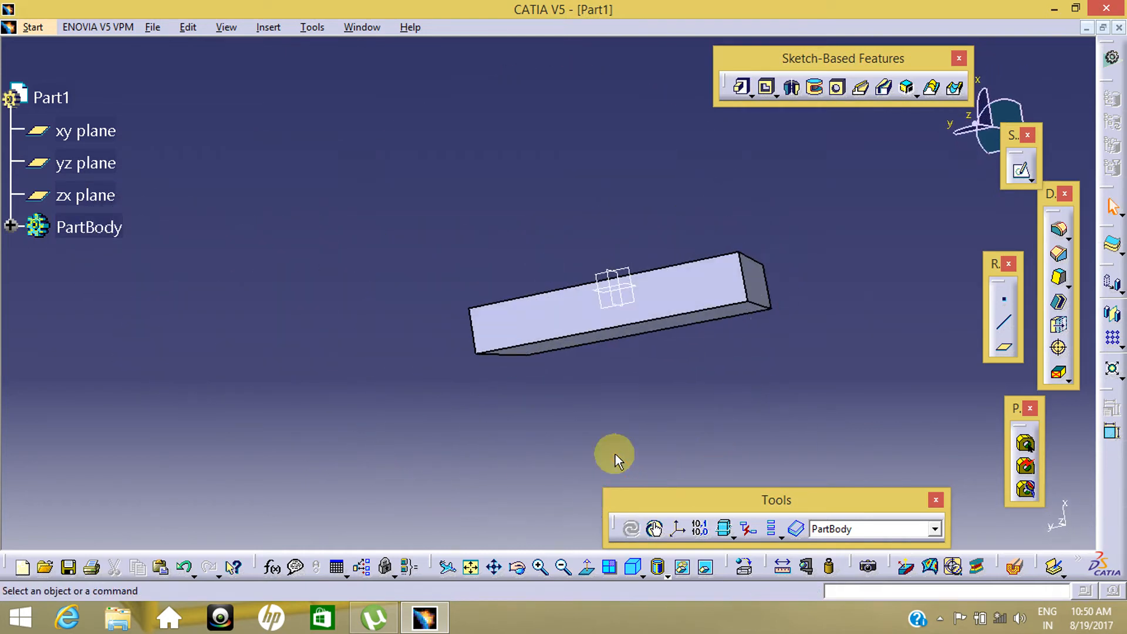
{"action": "middle_click_drag", "start_coordinate": [770, 324], "coordinate": [667, 426]}
{"action": "middle_click_drag", "start_coordinate": [714, 397], "coordinate": [689, 332]}
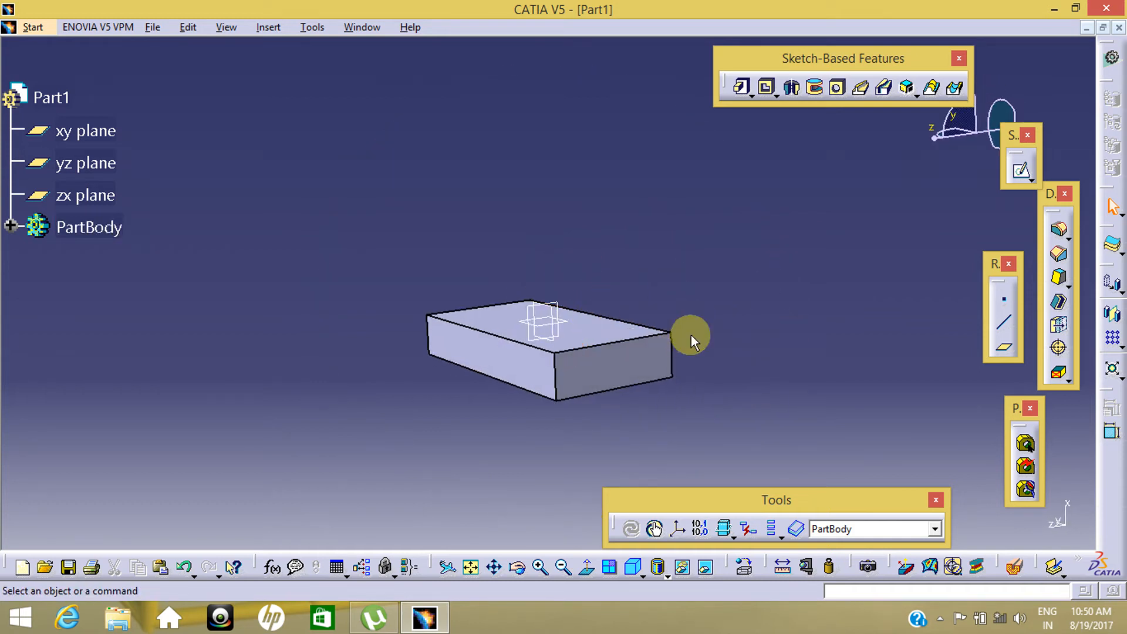
{"action": "middle_click_drag", "start_coordinate": [610, 388], "coordinate": [534, 385]}
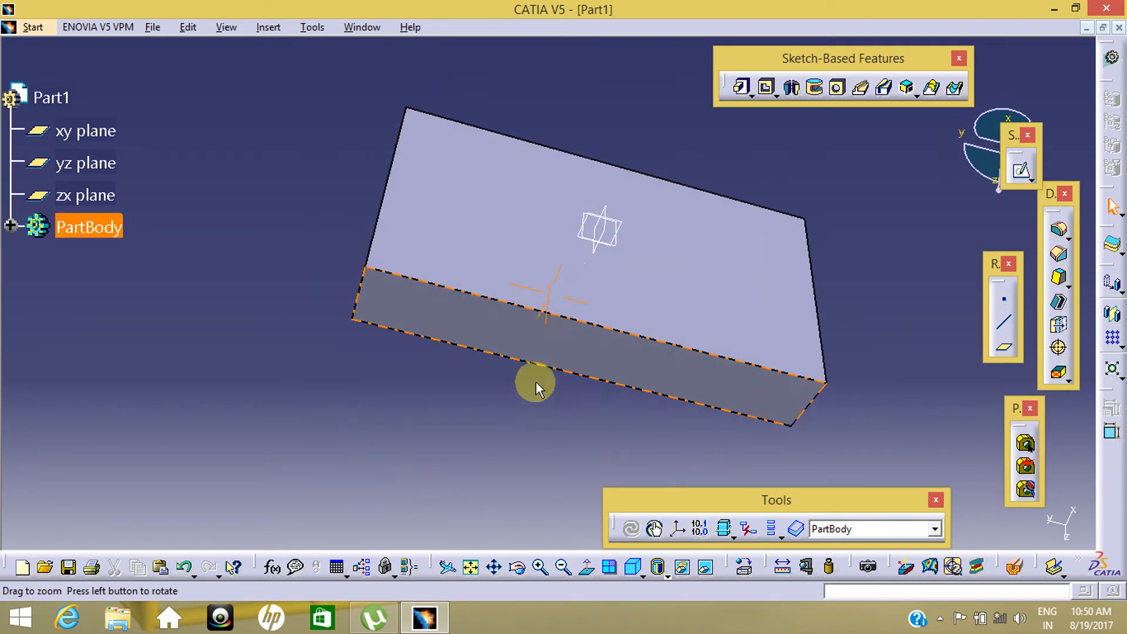
{"action": "left_click", "coordinate": [656, 324]}
{"action": "double_click", "coordinate": [663, 328]}
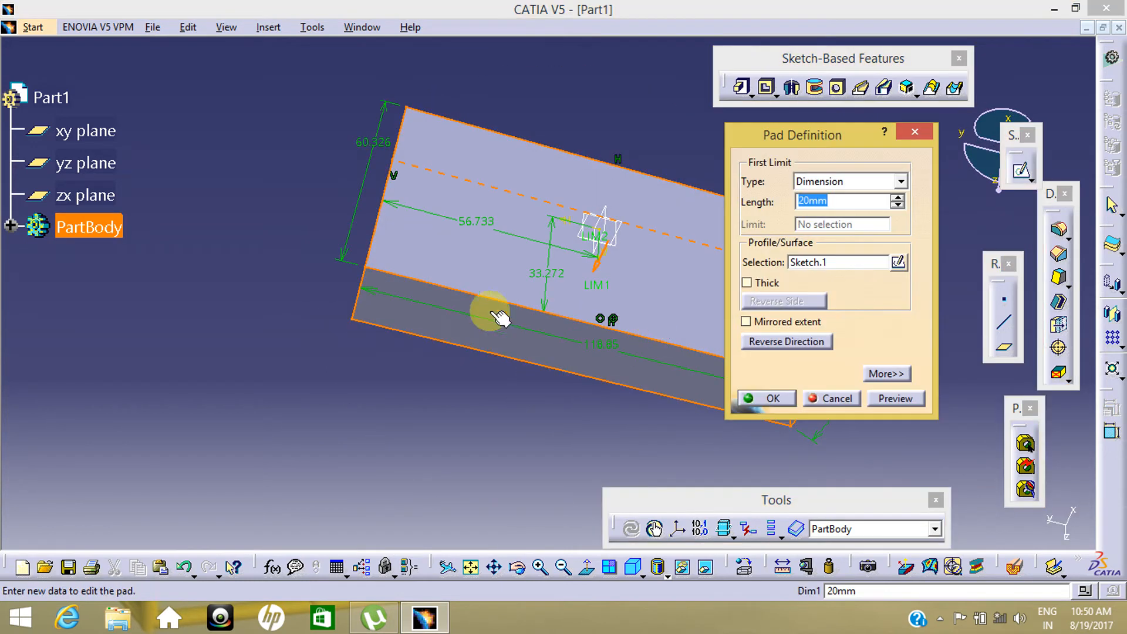
{"action": "middle_click_drag", "start_coordinate": [490, 314], "coordinate": [322, 350]}
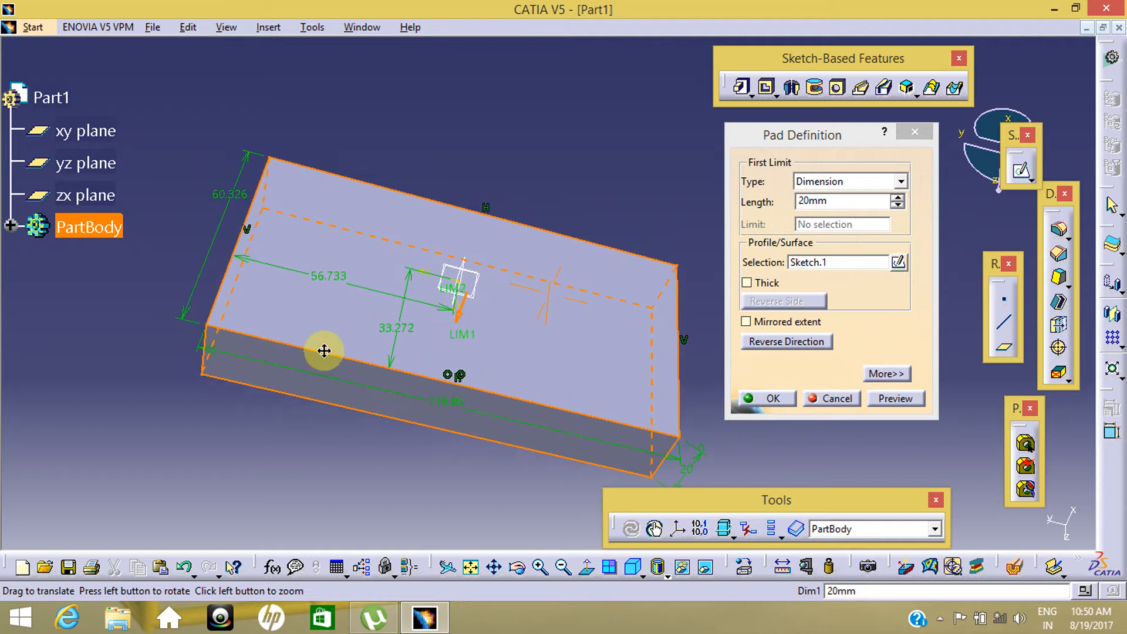
{"action": "left_click", "coordinate": [926, 132]}
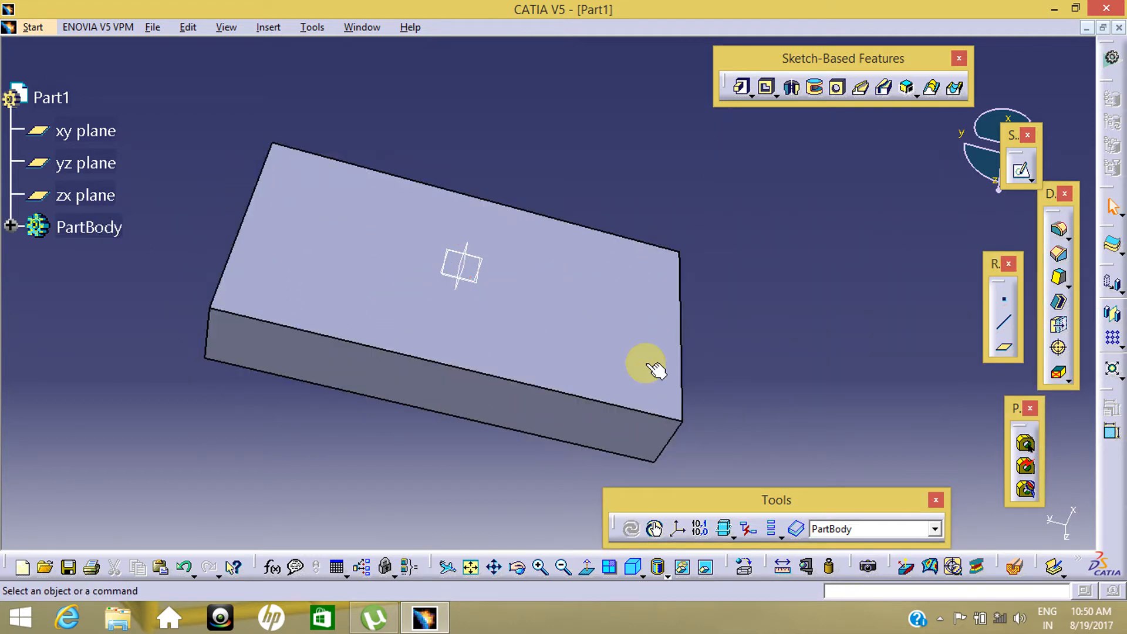
Reopen the pad's definition, enable the Thick option and examine the thin wall outline along the rectangle's edges
{"action": "double_click", "coordinate": [570, 337]}
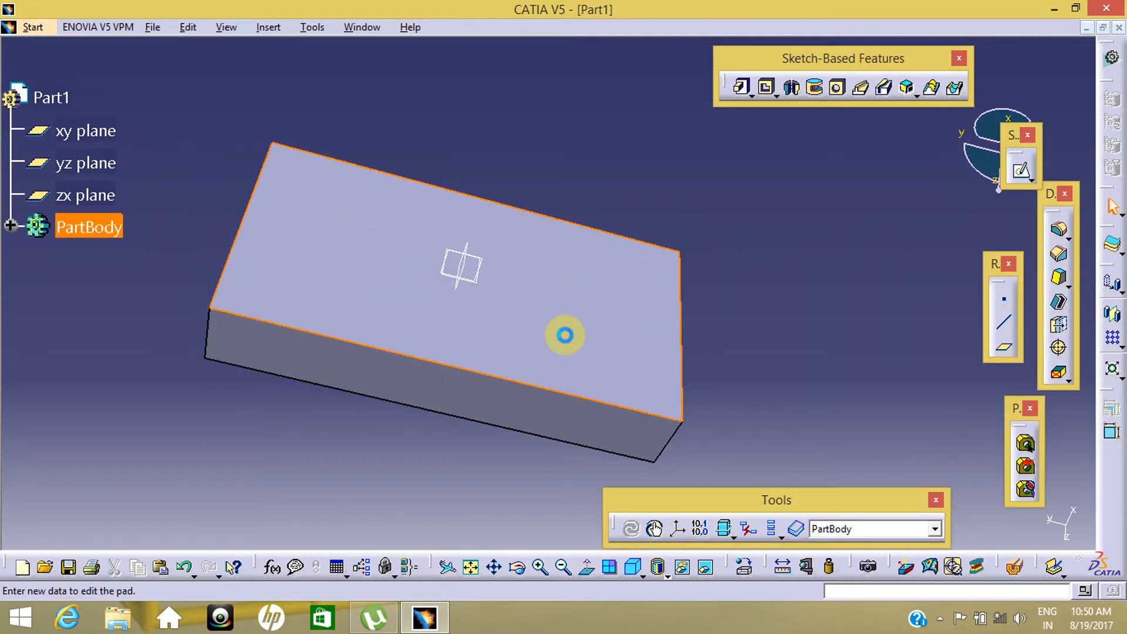
{"action": "middle_click_drag", "start_coordinate": [563, 329], "coordinate": [697, 252]}
{"action": "left_click", "coordinate": [745, 284]}
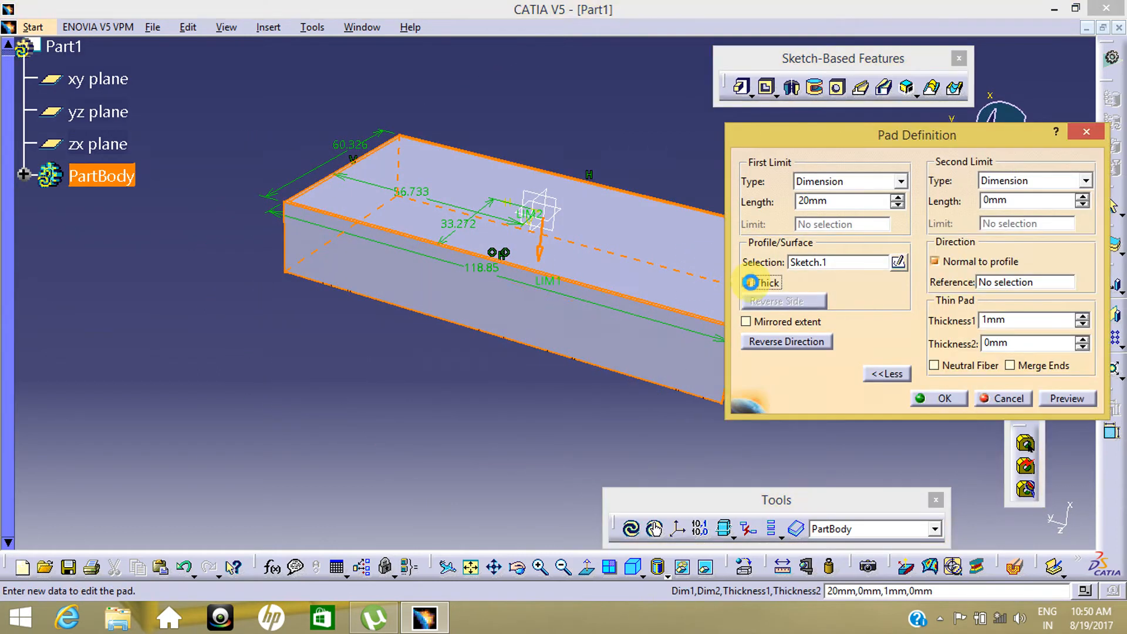
{"action": "middle_click_drag", "start_coordinate": [464, 408], "coordinate": [536, 428]}
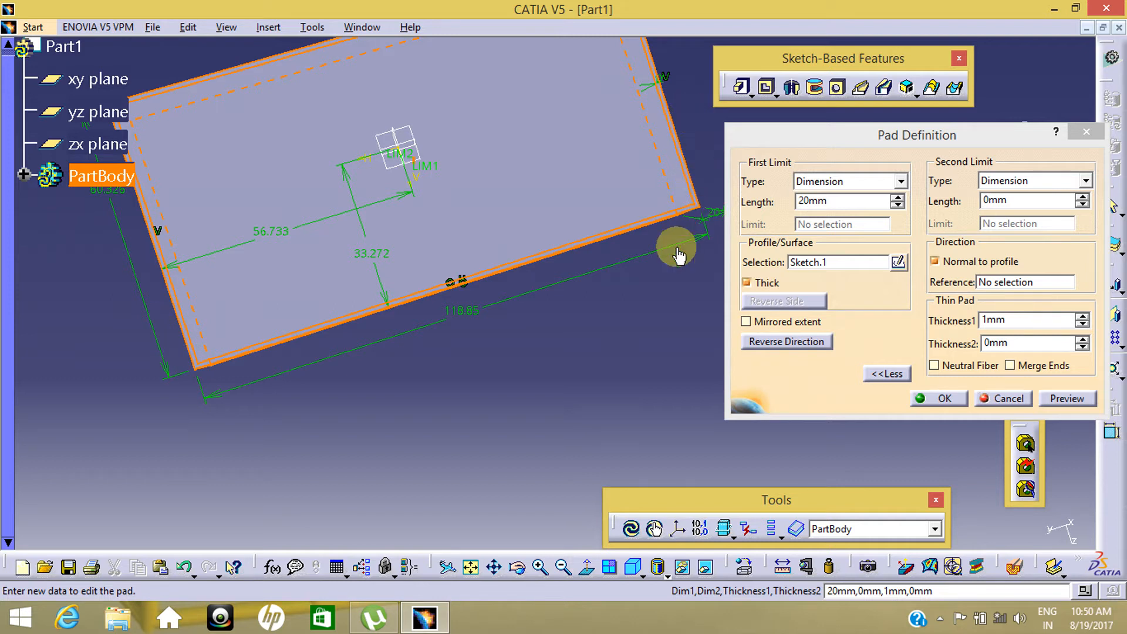
{"action": "middle_click_drag", "start_coordinate": [503, 370], "coordinate": [475, 269]}
{"action": "mouse_move", "coordinate": [458, 259]}
{"action": "middle_mouse_down"}
{"action": "mouse_move", "coordinate": [473, 357]}
{"action": "mouse_move", "coordinate": [558, 297]}
{"action": "mouse_move", "coordinate": [524, 351]}
{"action": "mouse_move", "coordinate": [478, 362]}
{"action": "mouse_move", "coordinate": [474, 247]}
{"action": "middle_mouse_up"}
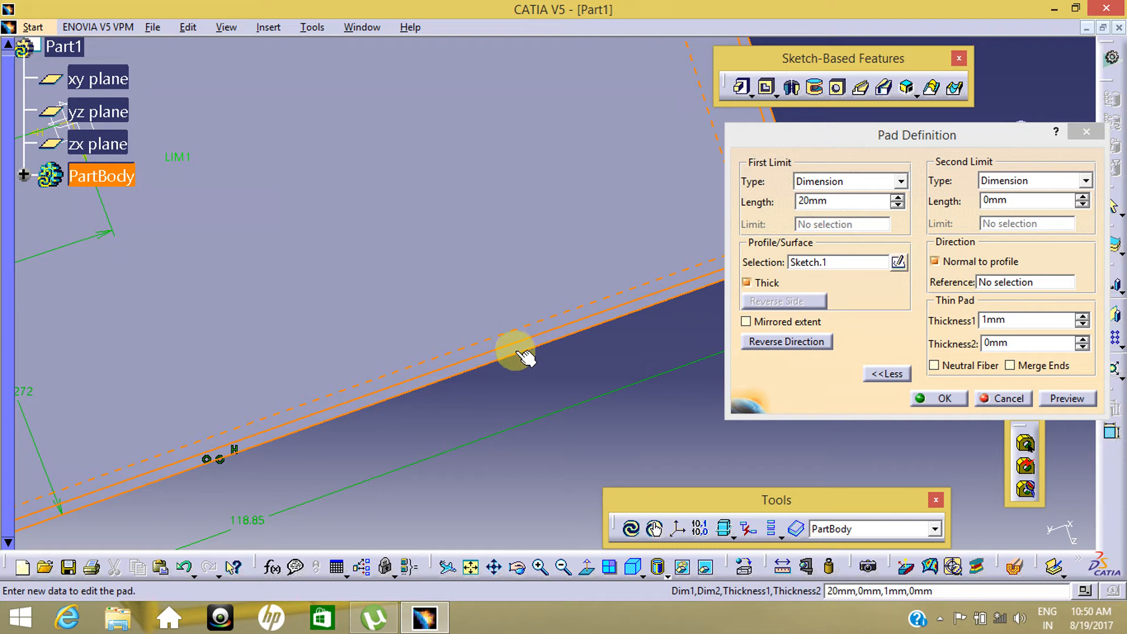
{"action": "middle_click_drag", "start_coordinate": [510, 315], "coordinate": [546, 422]}
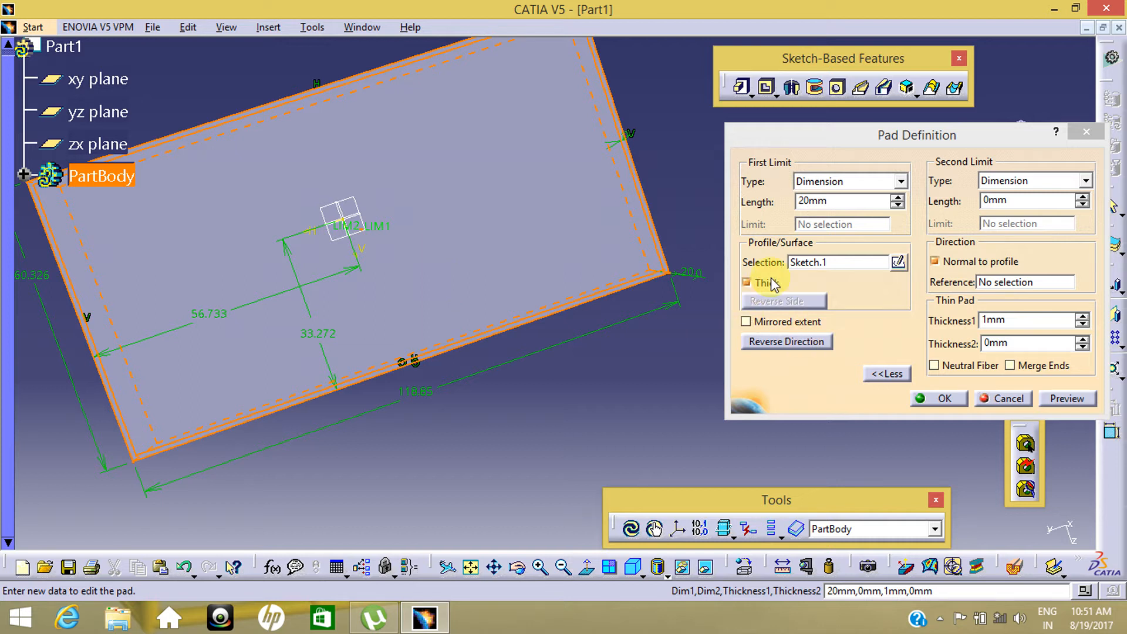
{"action": "middle_click_drag", "start_coordinate": [562, 371], "coordinate": [463, 179]}
{"action": "middle_click_drag", "start_coordinate": [473, 368], "coordinate": [498, 411]}
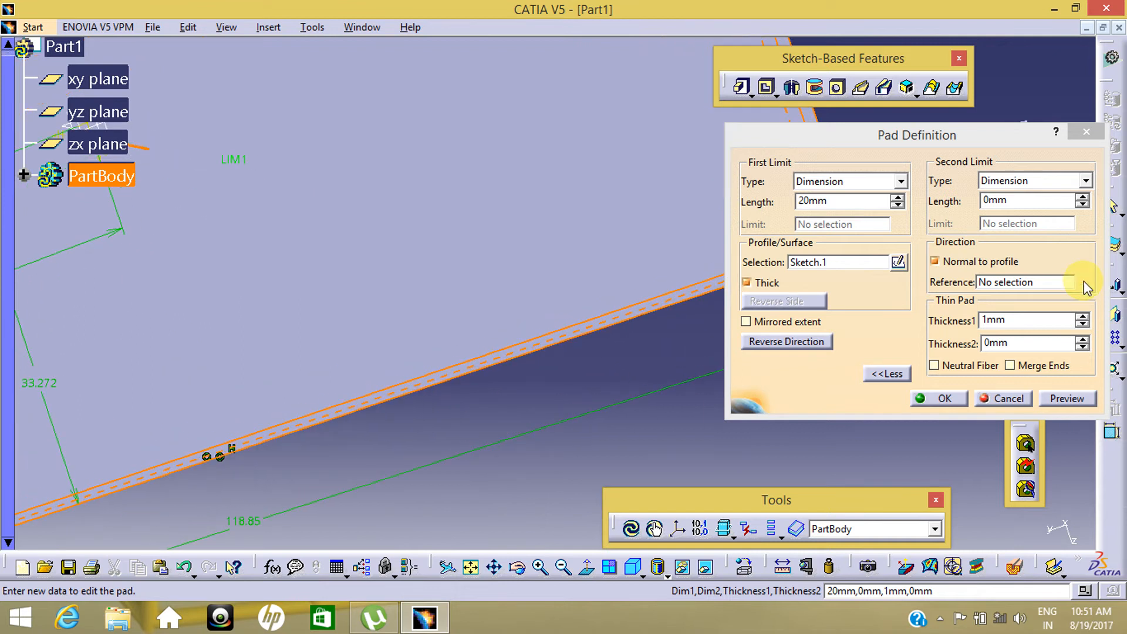
Set the thin pad's Thickness1 to 5 mm, preview the hollow rectangular frame and apply the change
{"action": "left_click", "coordinate": [1081, 317]}
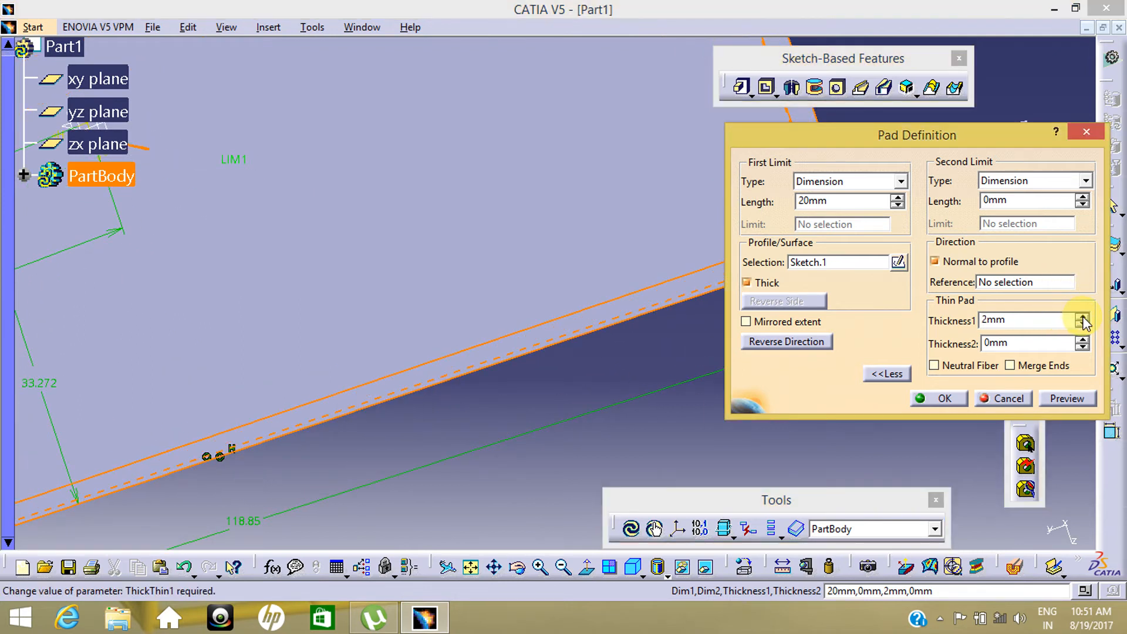
{"action": "left_click", "coordinate": [1082, 317]}
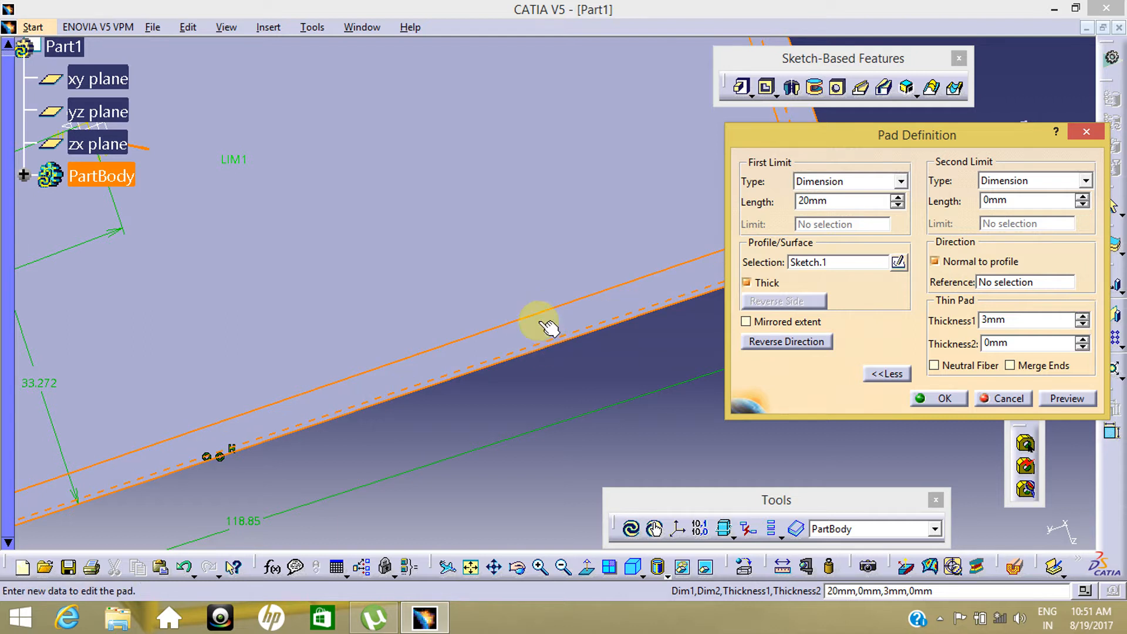
{"action": "left_click", "coordinate": [1081, 316]}
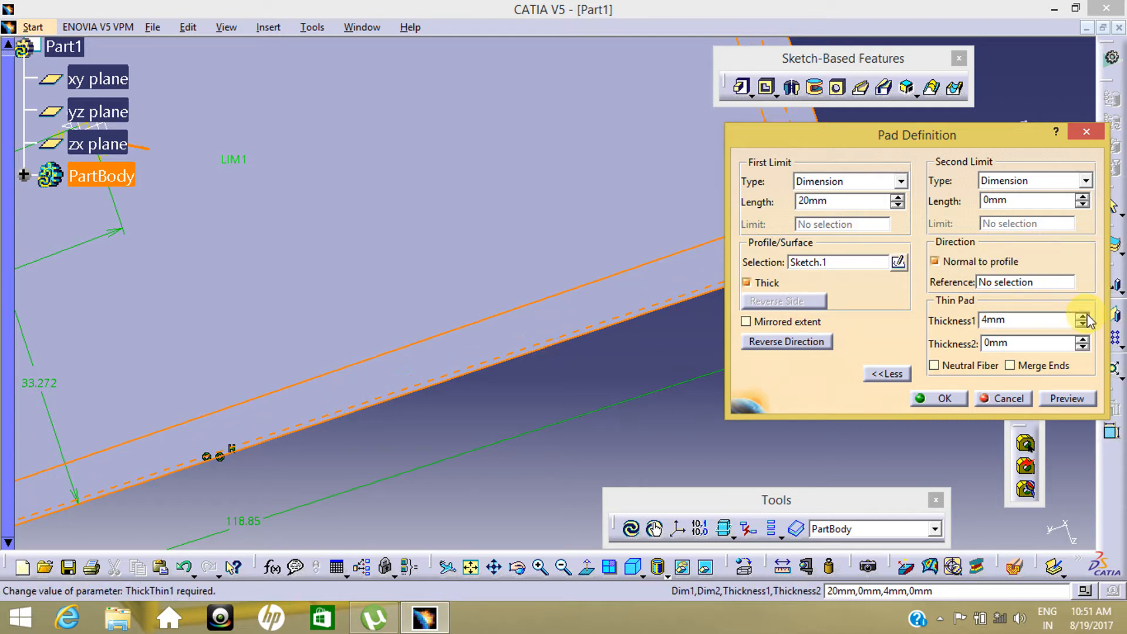
{"action": "left_click", "coordinate": [1082, 323]}
{"action": "left_click", "coordinate": [1082, 323]}
{"action": "left_click", "coordinate": [1082, 317]}
{"action": "left_click", "coordinate": [1081, 316]}
{"action": "left_click", "coordinate": [1081, 317]}
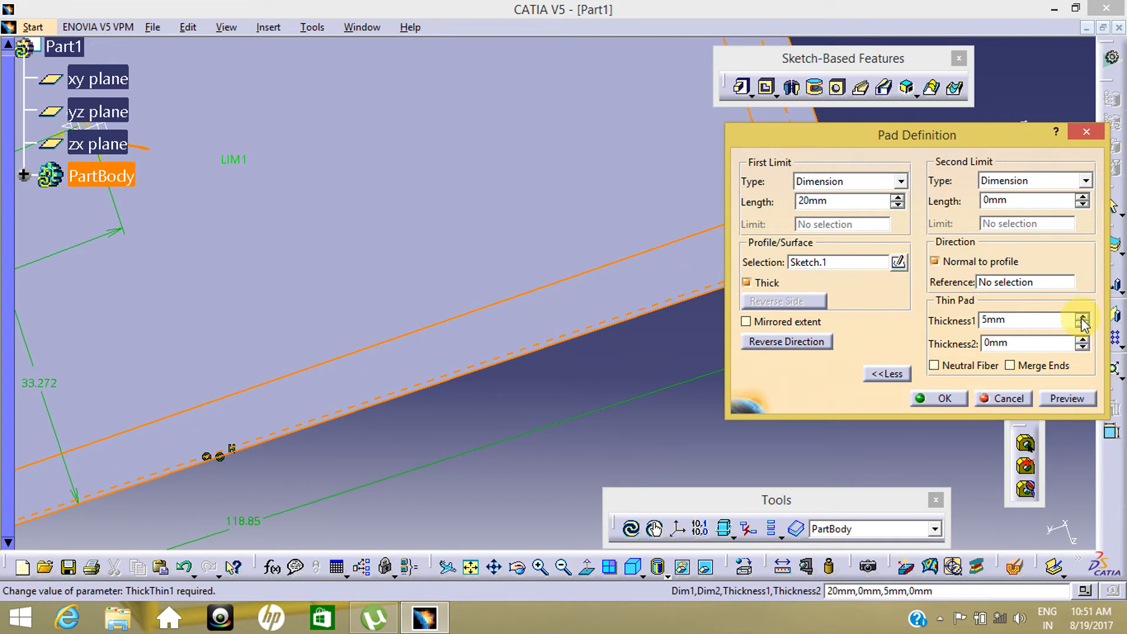
{"action": "middle_click_drag", "start_coordinate": [350, 298], "coordinate": [395, 415]}
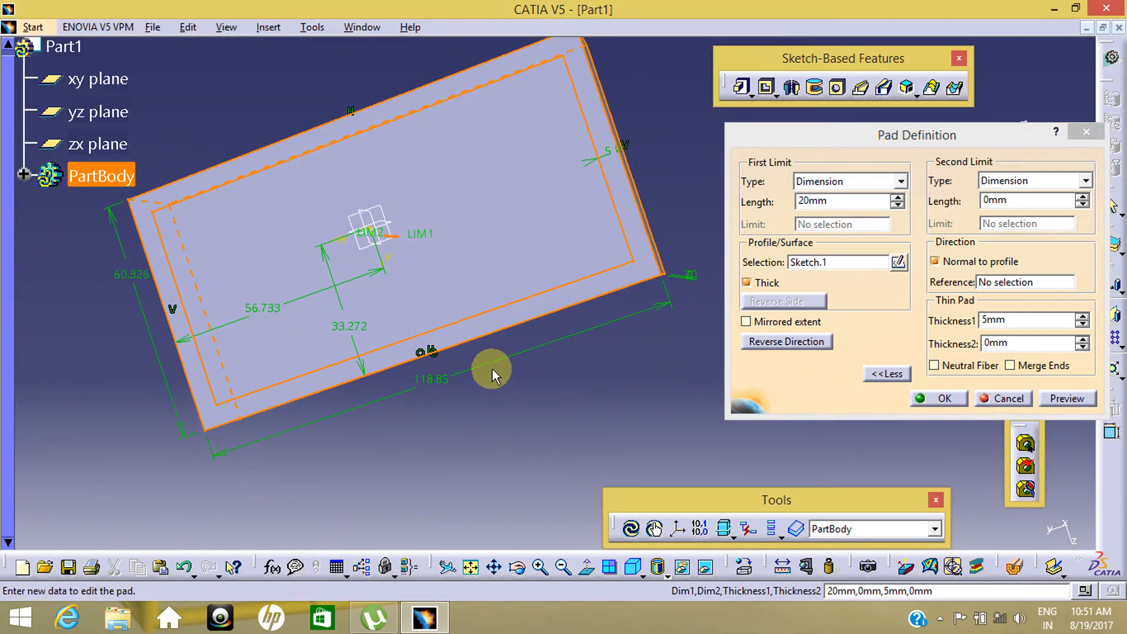
{"action": "middle_click_drag", "start_coordinate": [492, 368], "coordinate": [467, 314]}
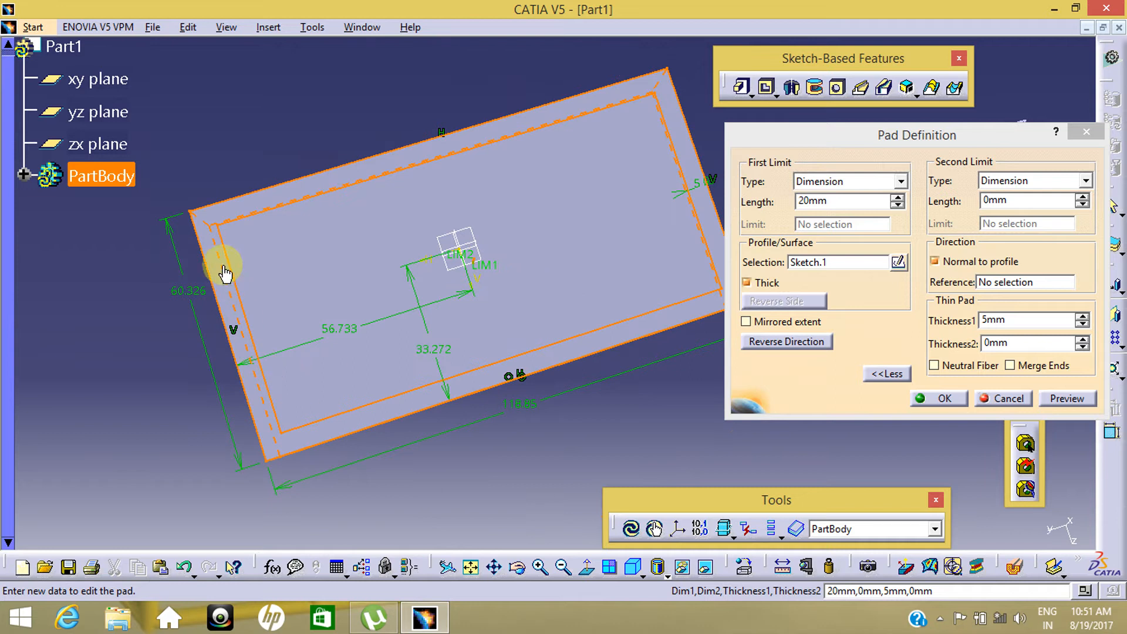
{"action": "left_click", "coordinate": [1056, 404]}
{"action": "left_click", "coordinate": [945, 399]}
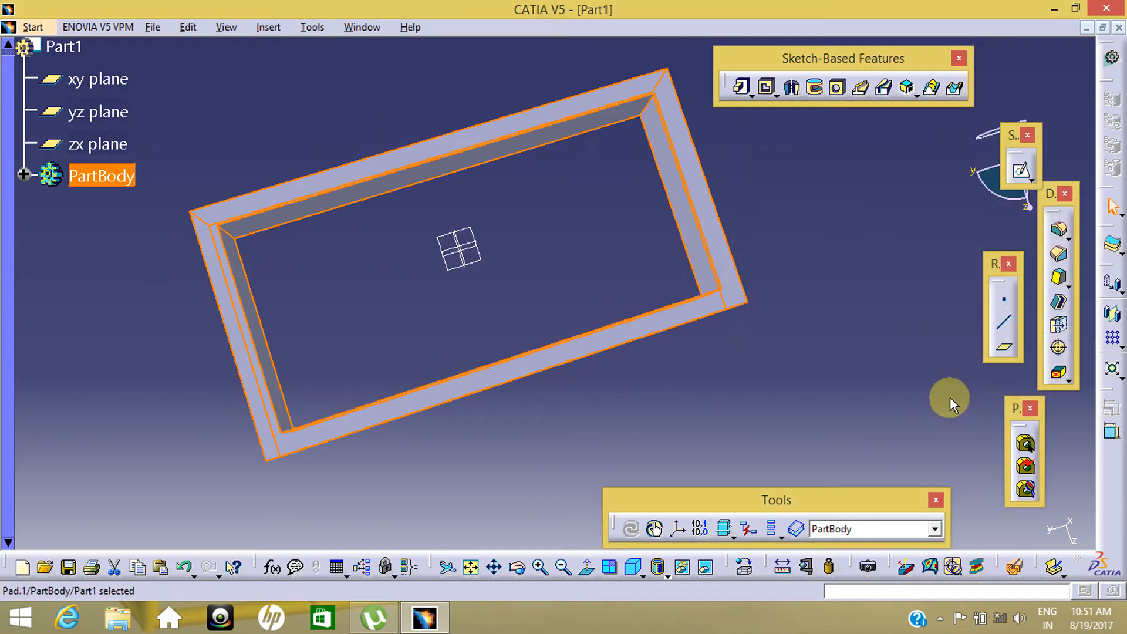
{"action": "middle_click_drag", "start_coordinate": [573, 433], "coordinate": [992, 352]}
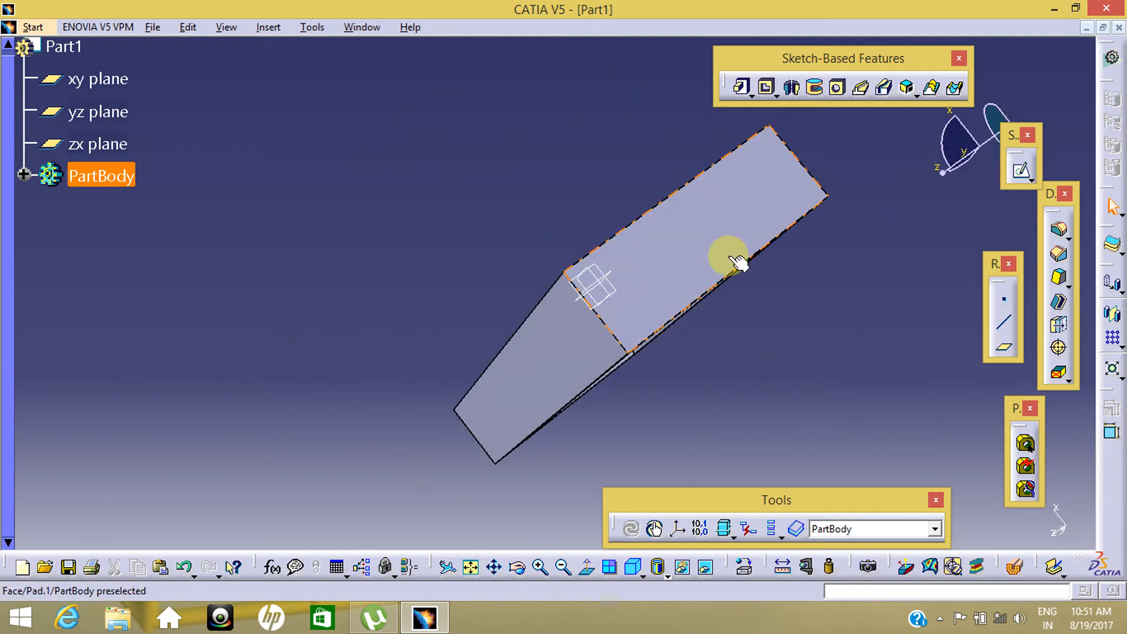
{"action": "middle_click_drag", "start_coordinate": [730, 257], "coordinate": [613, 352]}
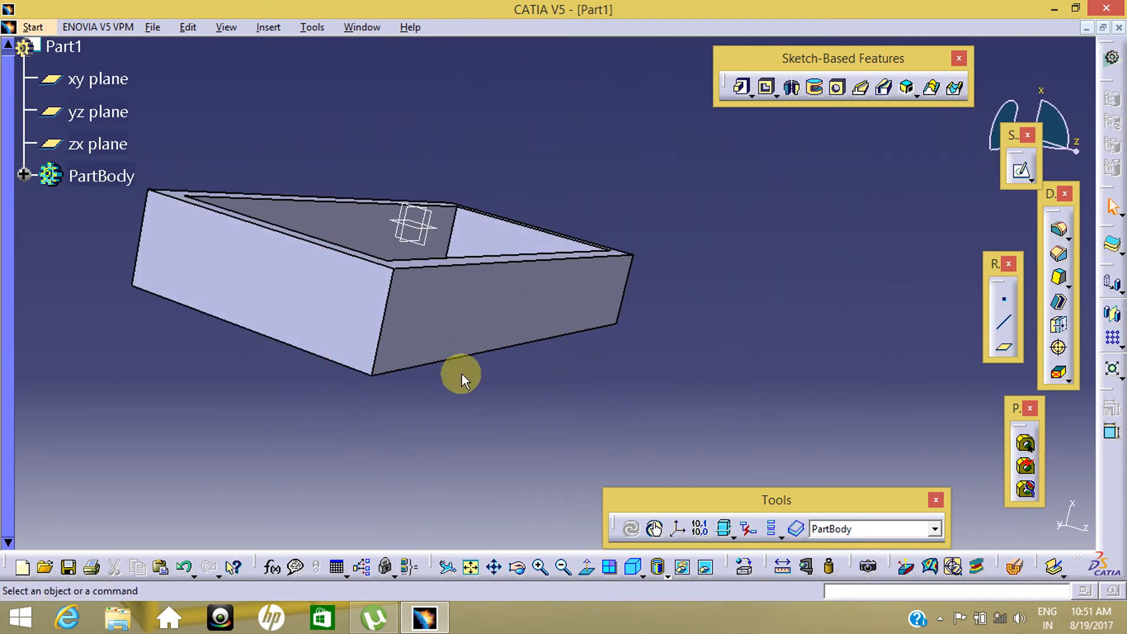
{"action": "middle_click_drag", "start_coordinate": [361, 402], "coordinate": [504, 490]}
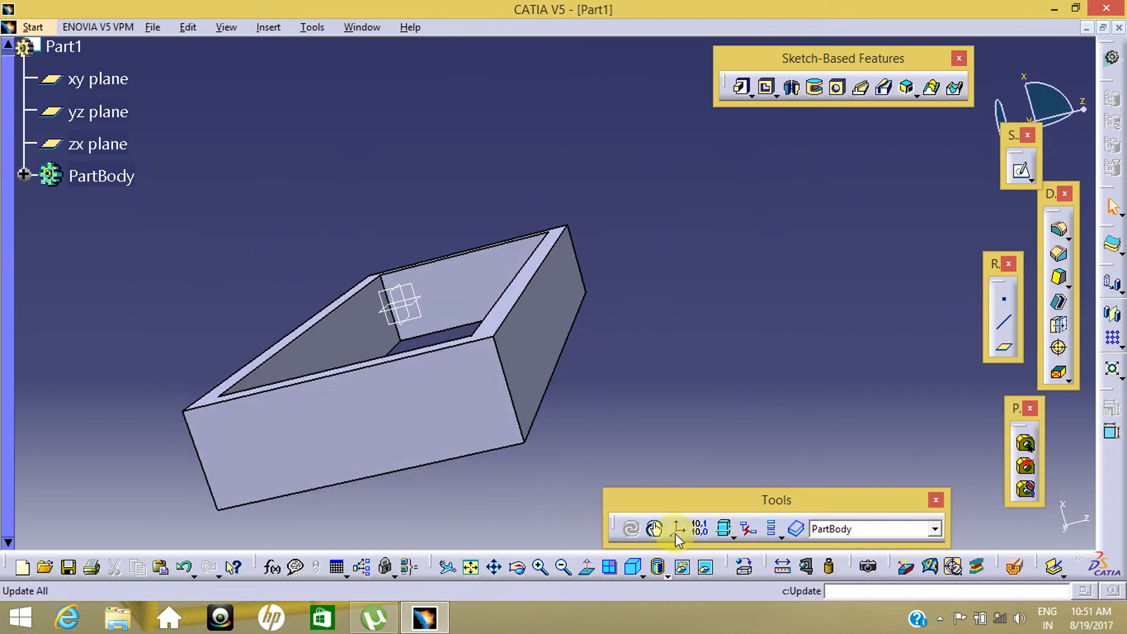
{"action": "left_click", "coordinate": [940, 618]}
{"action": "left_click", "coordinate": [899, 480]}
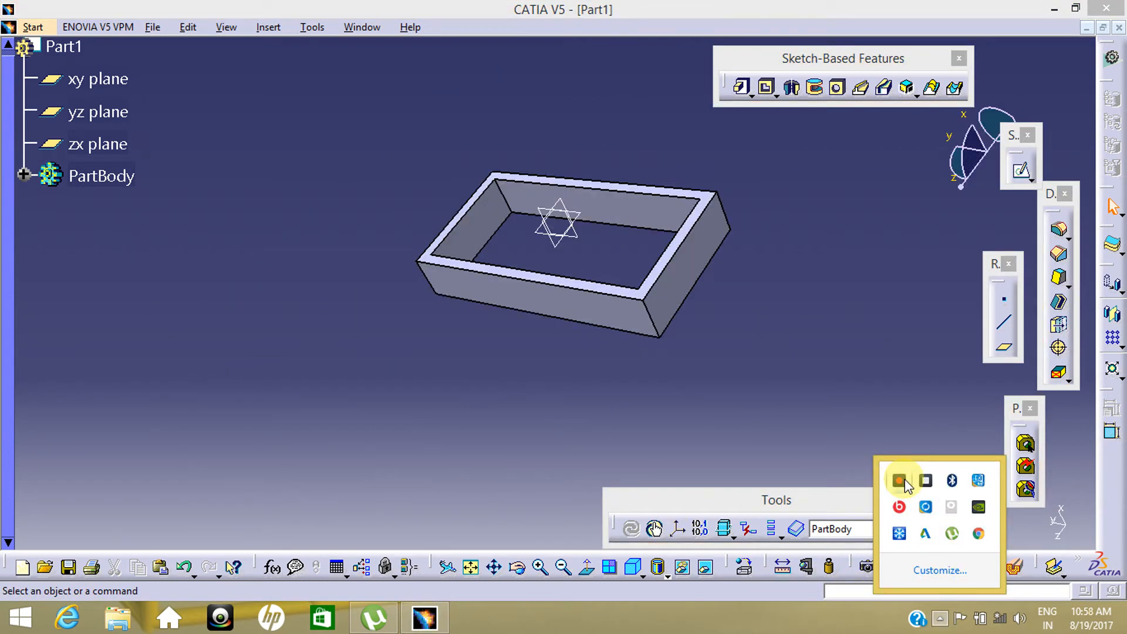
{"action": "left_click", "coordinate": [567, 372]}
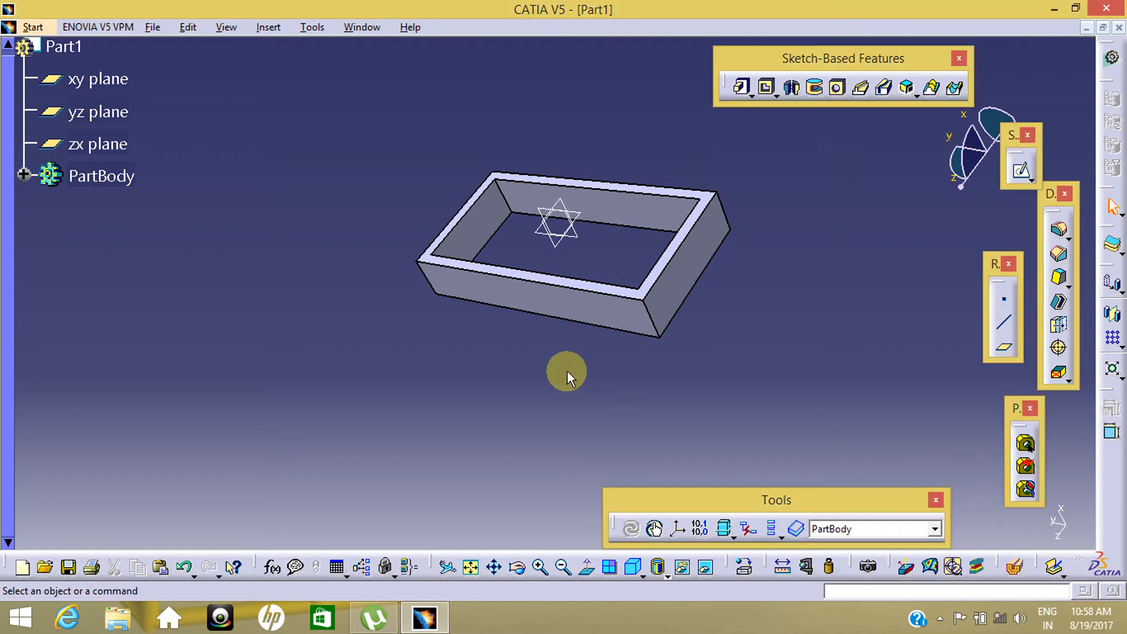
Reopen the hollow pad's definition, turn off the Thick option, preview the solid block and apply the change
{"action": "middle_click_drag", "start_coordinate": [526, 334], "coordinate": [559, 303]}
{"action": "middle_click_drag", "start_coordinate": [826, 374], "coordinate": [724, 370]}
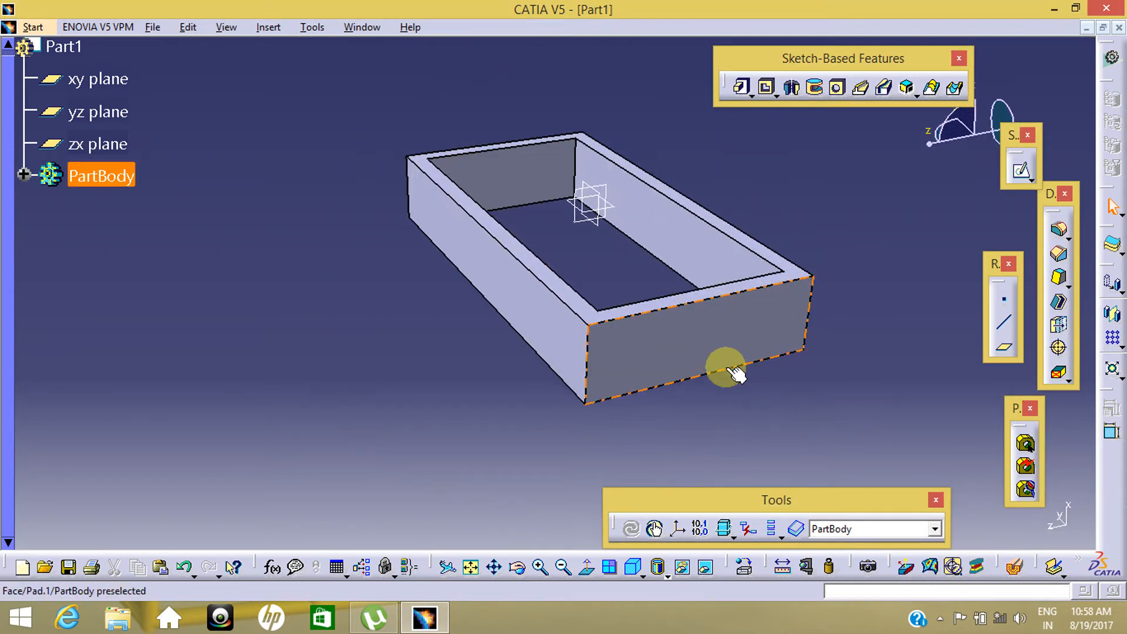
{"action": "double_click", "coordinate": [716, 269]}
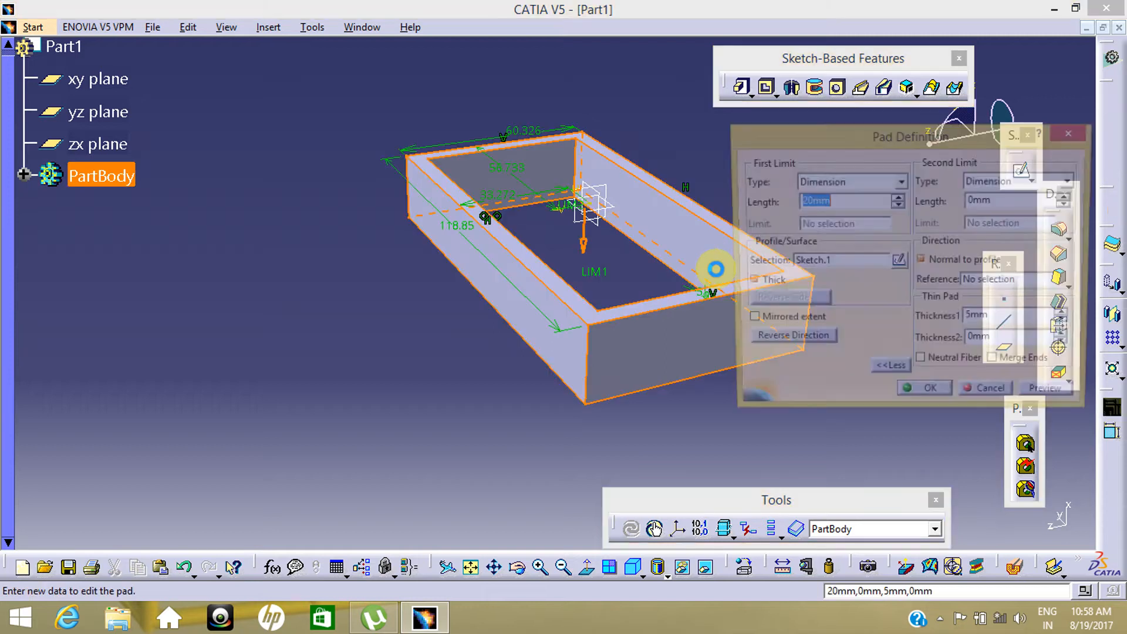
{"action": "left_click", "coordinate": [761, 284]}
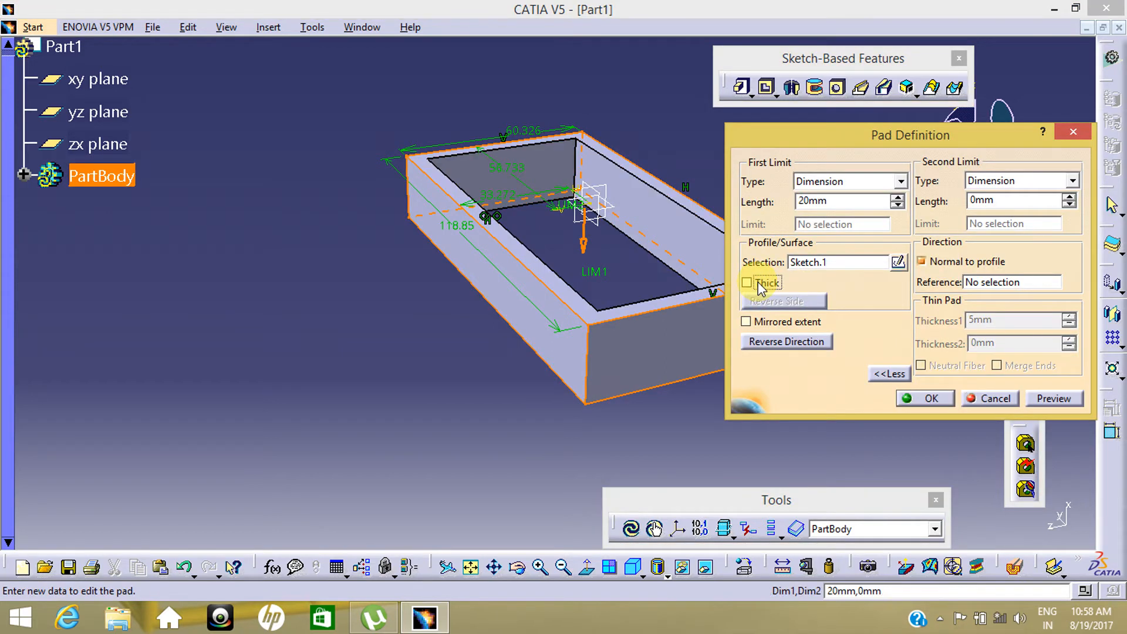
{"action": "left_click", "coordinate": [1051, 399]}
{"action": "left_click", "coordinate": [927, 398]}
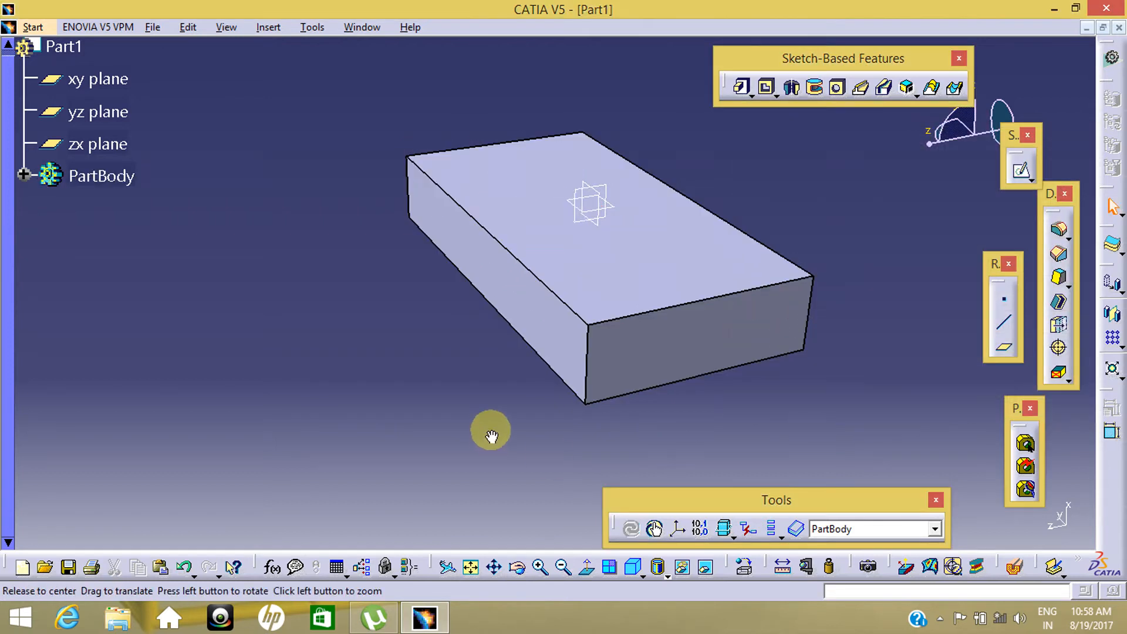
{"action": "middle_click_drag", "start_coordinate": [486, 428], "coordinate": [209, 410]}
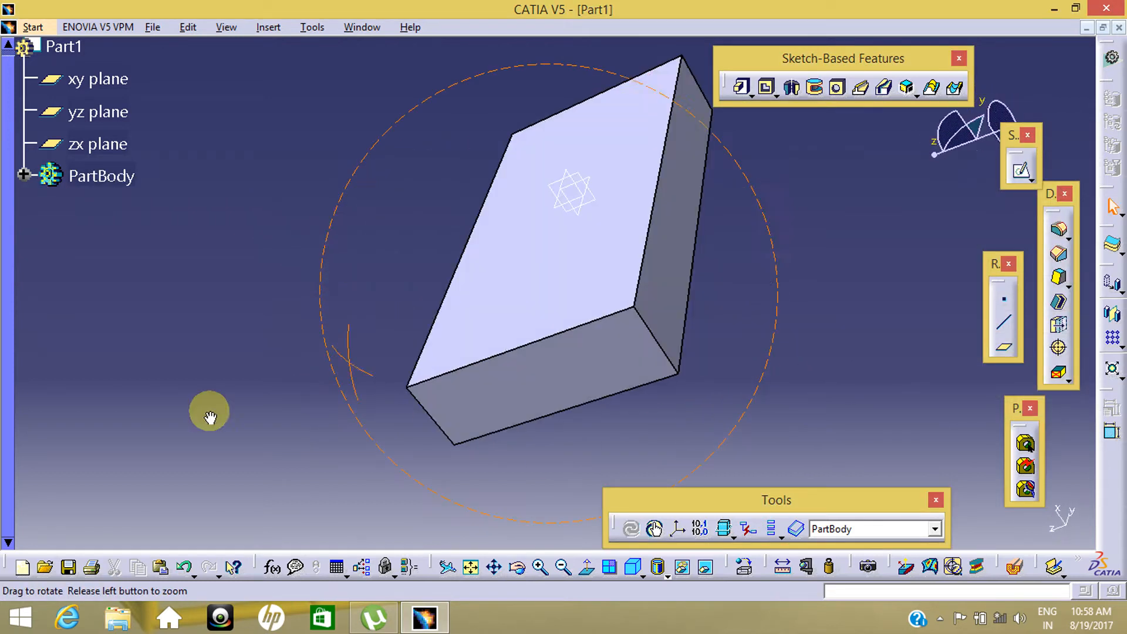
{"action": "middle_click_drag", "start_coordinate": [460, 395], "coordinate": [733, 332]}
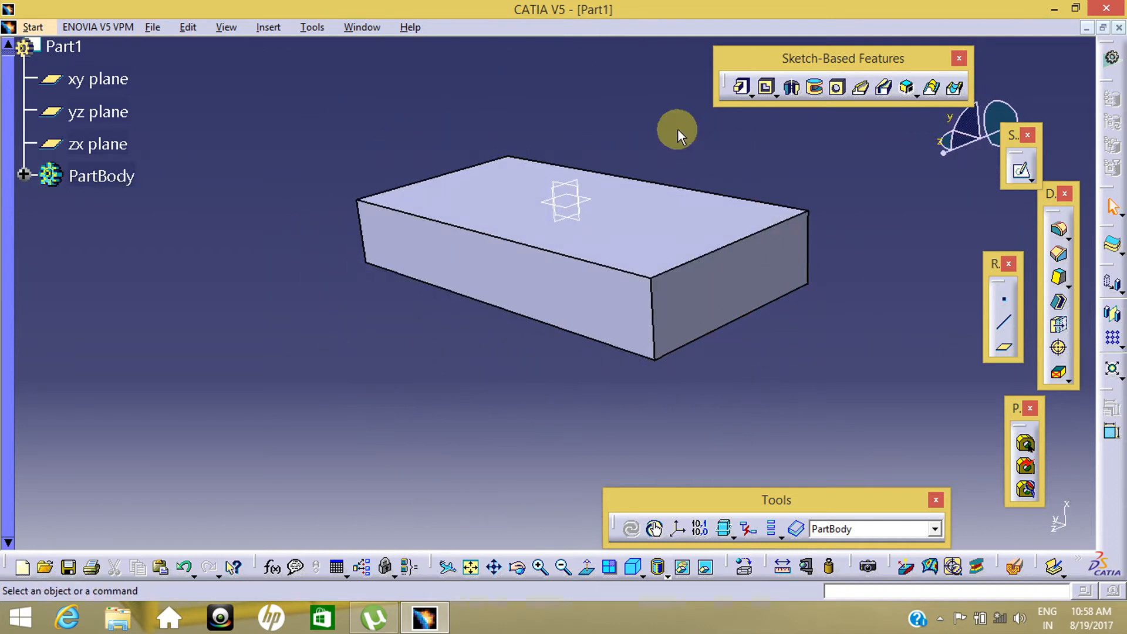
Undo the pad operations back to the bare rectangle sketch
{"action": "left_click", "coordinate": [752, 95]}
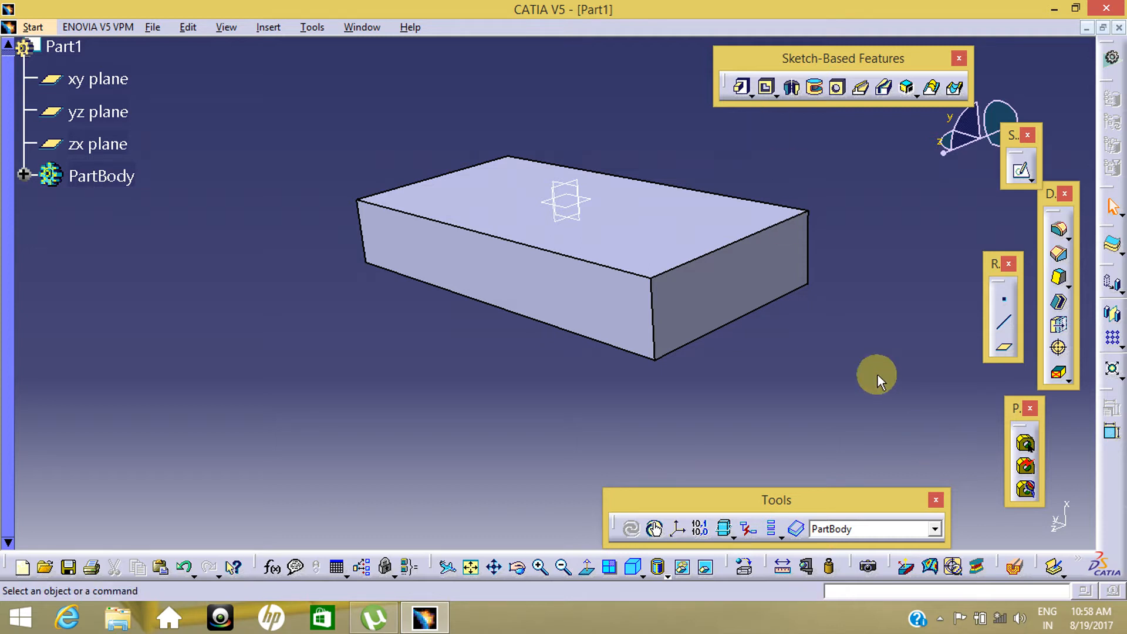
{"action": "key", "text": "ctrl+z"}
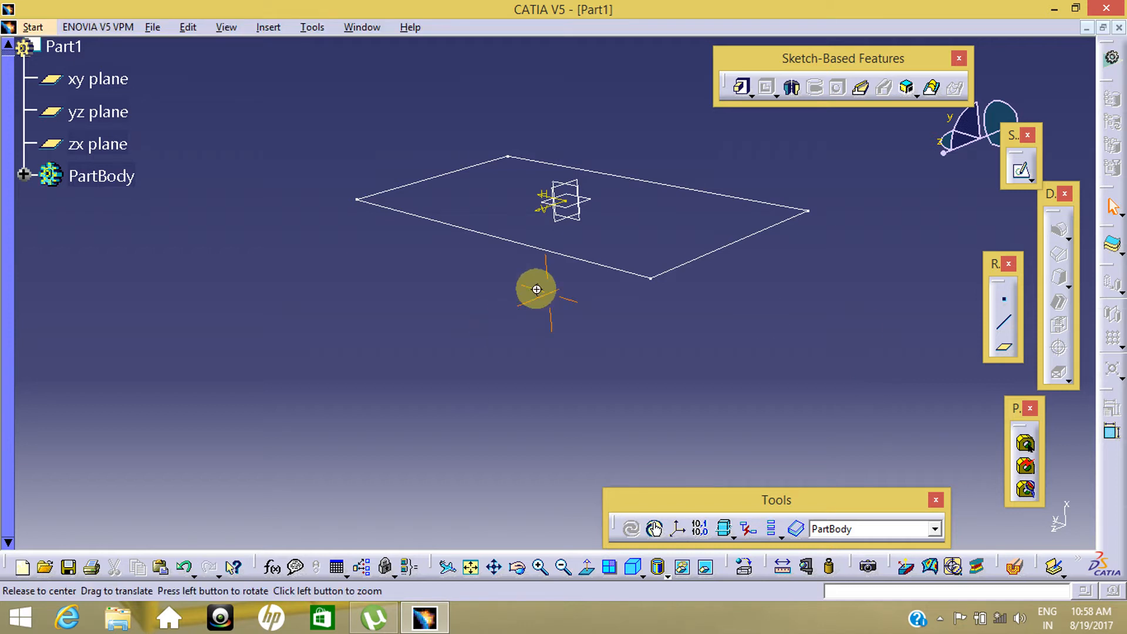
{"action": "middle_click_drag", "start_coordinate": [536, 287], "coordinate": [609, 350]}
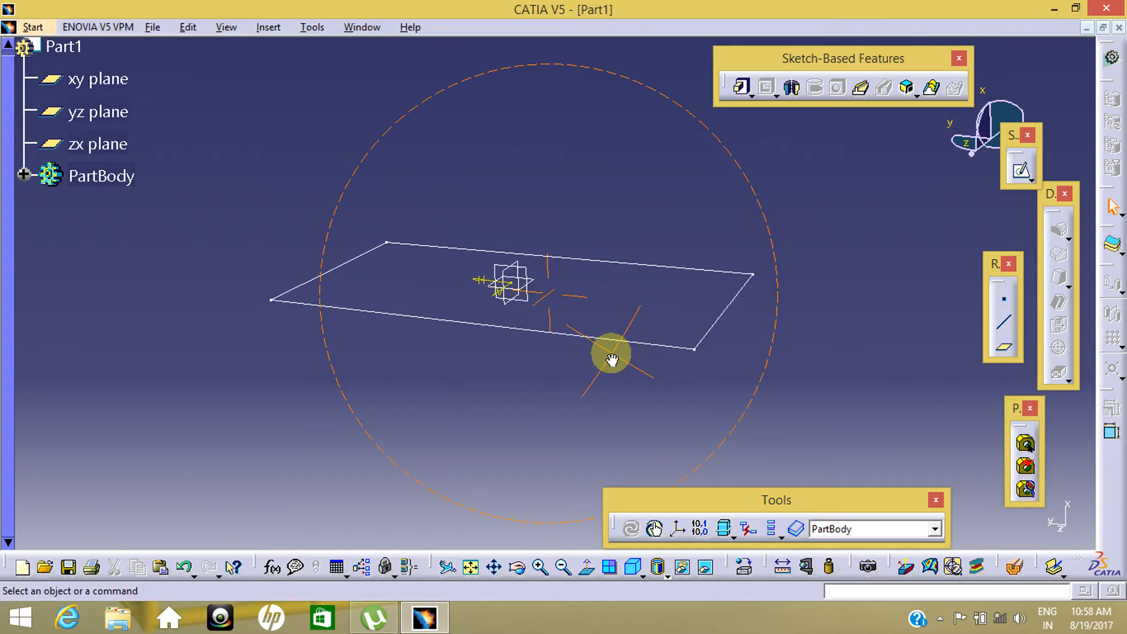
Create a reference plane offset 83 mm from the yz plane, above the rectangle sketch
{"action": "left_click", "coordinate": [532, 278]}
{"action": "middle_click_drag", "start_coordinate": [516, 363], "coordinate": [555, 352]}
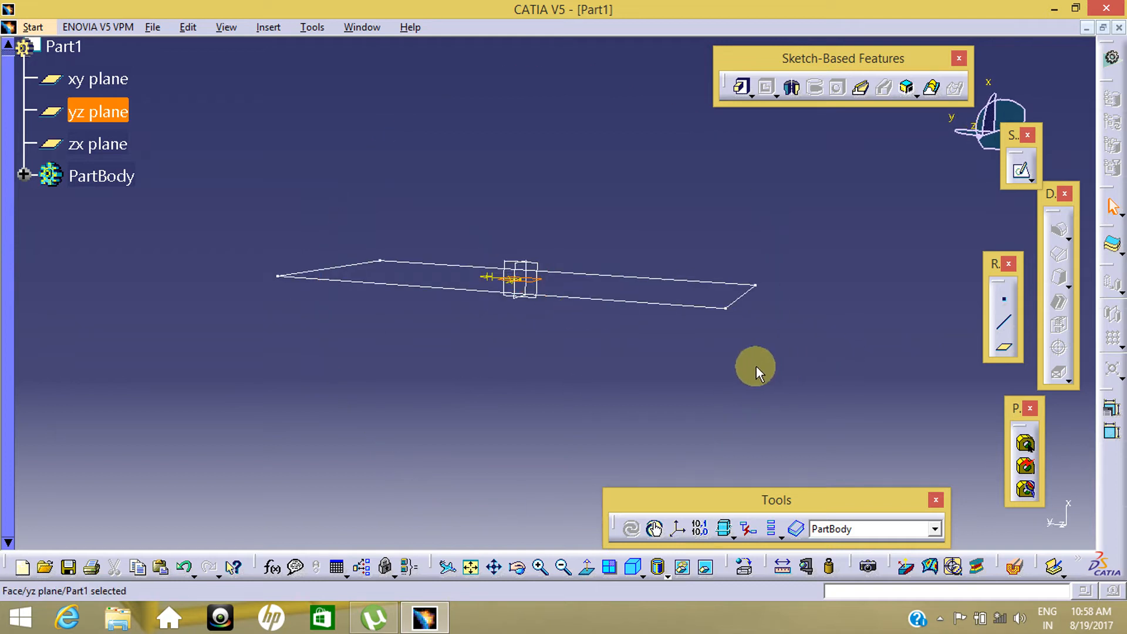
{"action": "left_click", "coordinate": [1004, 347]}
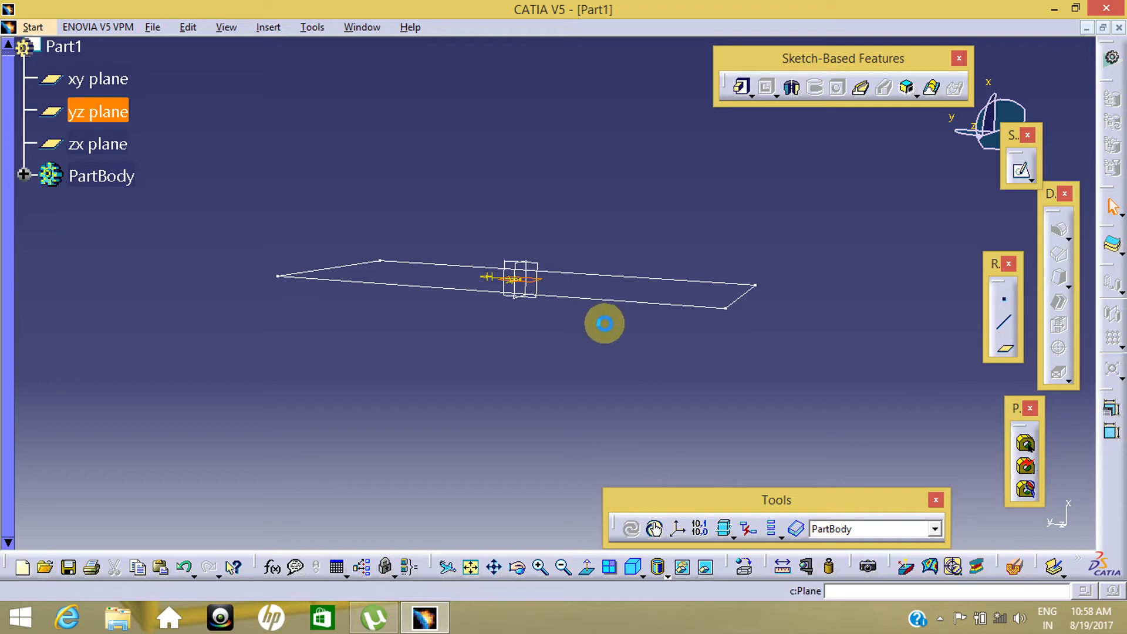
{"action": "middle_click_drag", "start_coordinate": [568, 291], "coordinate": [551, 392]}
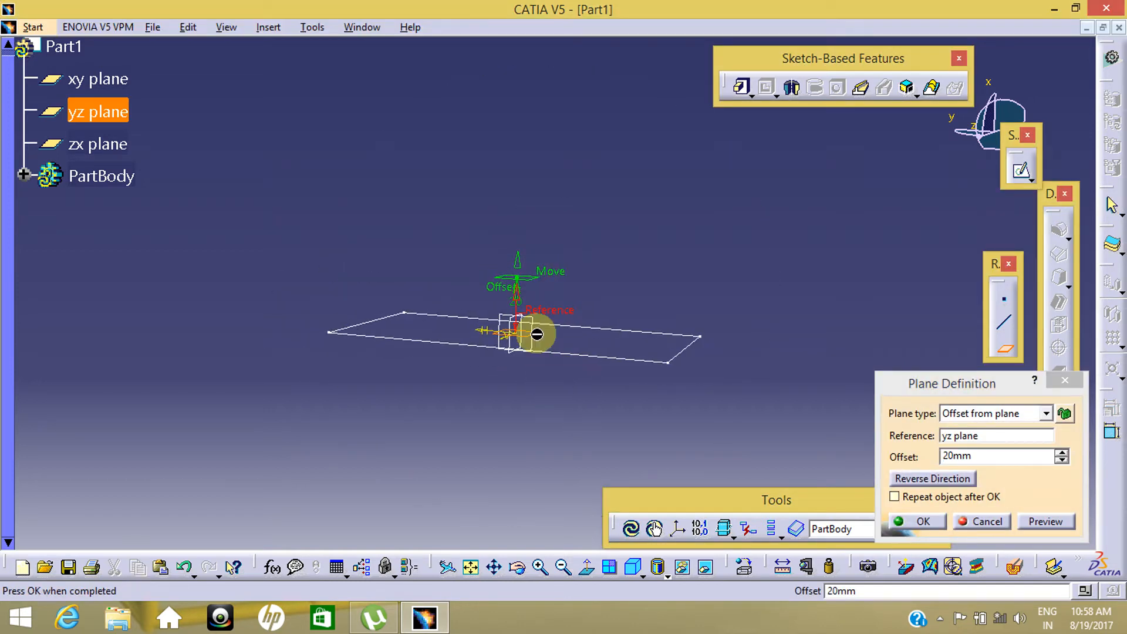
{"action": "left_click_drag", "start_coordinate": [520, 264], "coordinate": [530, 82]}
{"action": "middle_click_drag", "start_coordinate": [571, 188], "coordinate": [528, 264]}
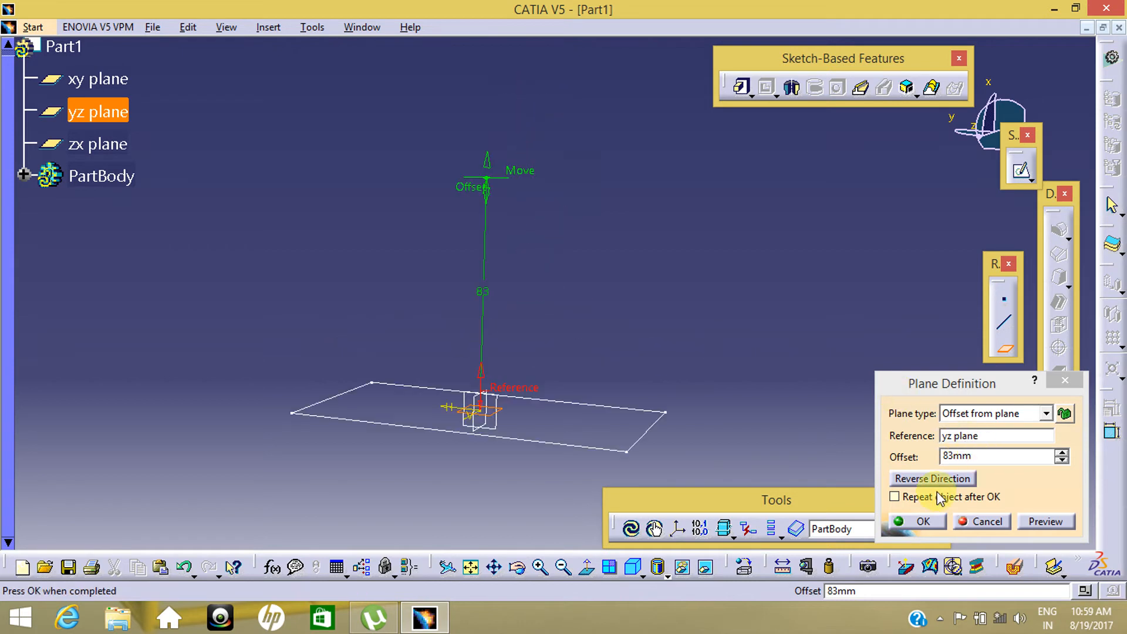
{"action": "left_click", "coordinate": [922, 521]}
{"action": "middle_click_drag", "start_coordinate": [564, 302], "coordinate": [598, 366]}
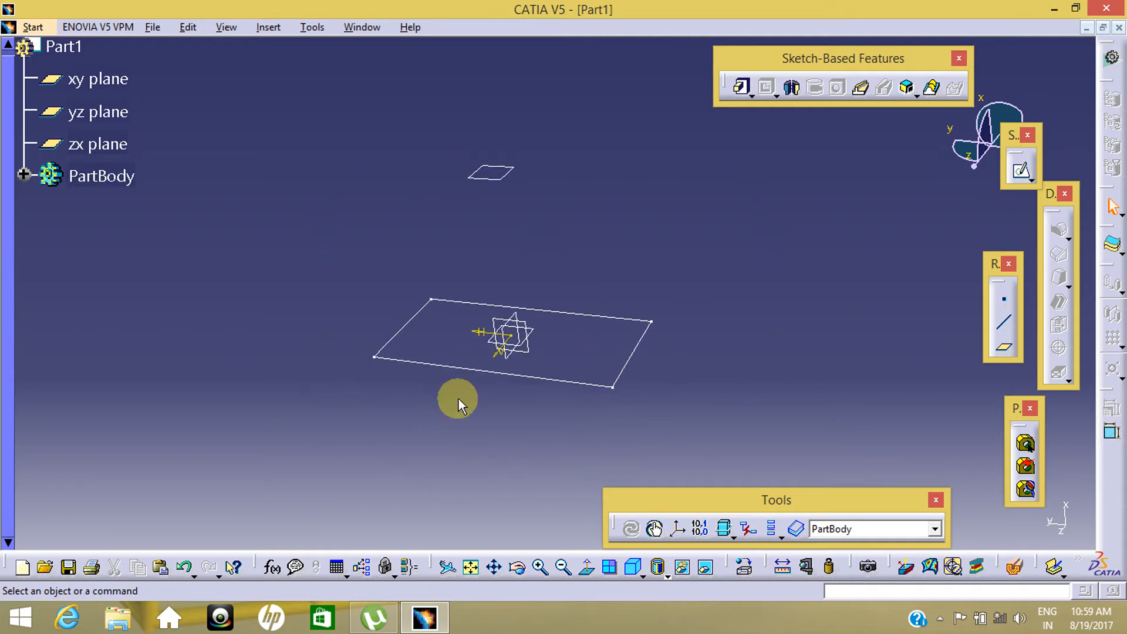
{"action": "middle_click_drag", "start_coordinate": [455, 398], "coordinate": [584, 259]}
{"action": "left_click", "coordinate": [512, 169]}
{"action": "left_click", "coordinate": [584, 260]}
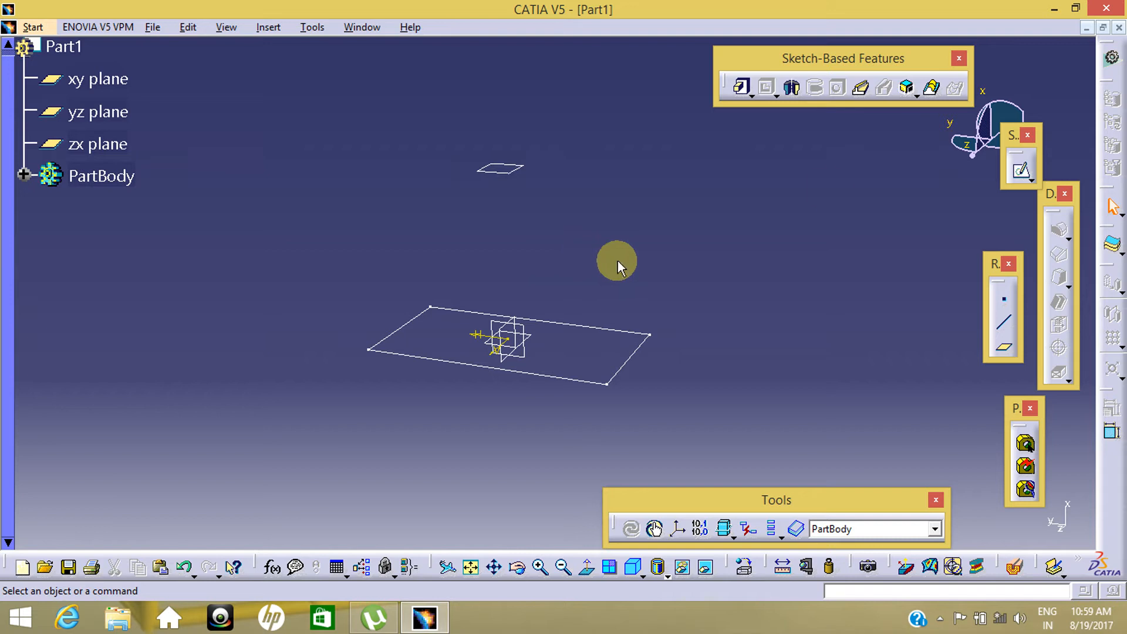
Start a Drafted Filleted Pad from the rectangle sketch and set its first limit length to 0 mm
{"action": "left_click", "coordinate": [747, 93]}
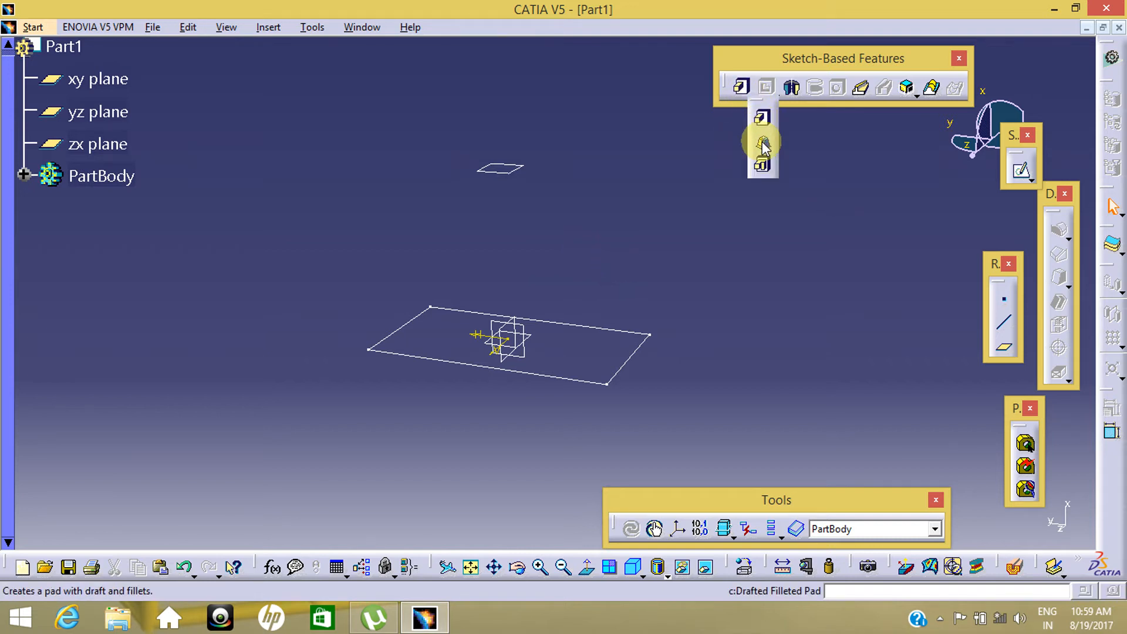
{"action": "left_click", "coordinate": [762, 144]}
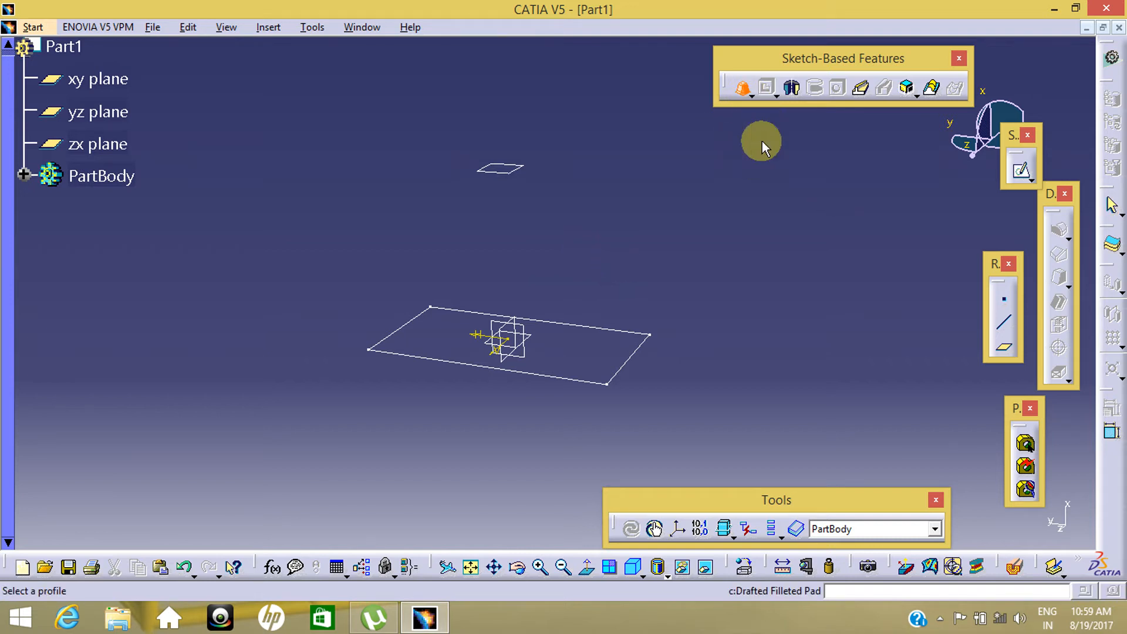
{"action": "left_click", "coordinate": [577, 379]}
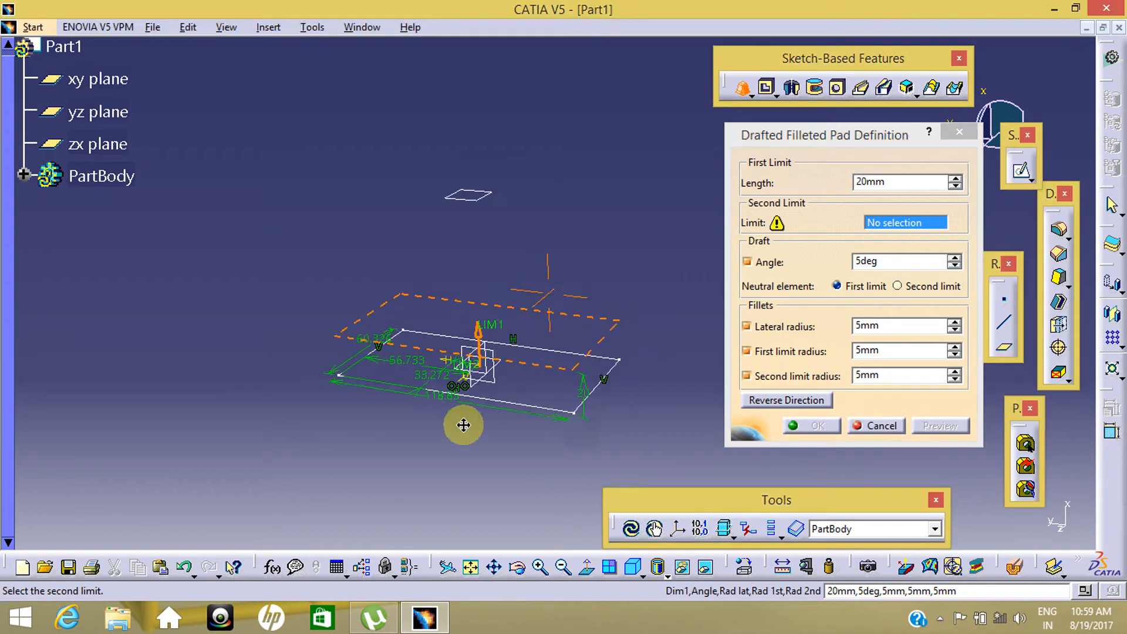
{"action": "middle_click_drag", "start_coordinate": [464, 425], "coordinate": [537, 288]}
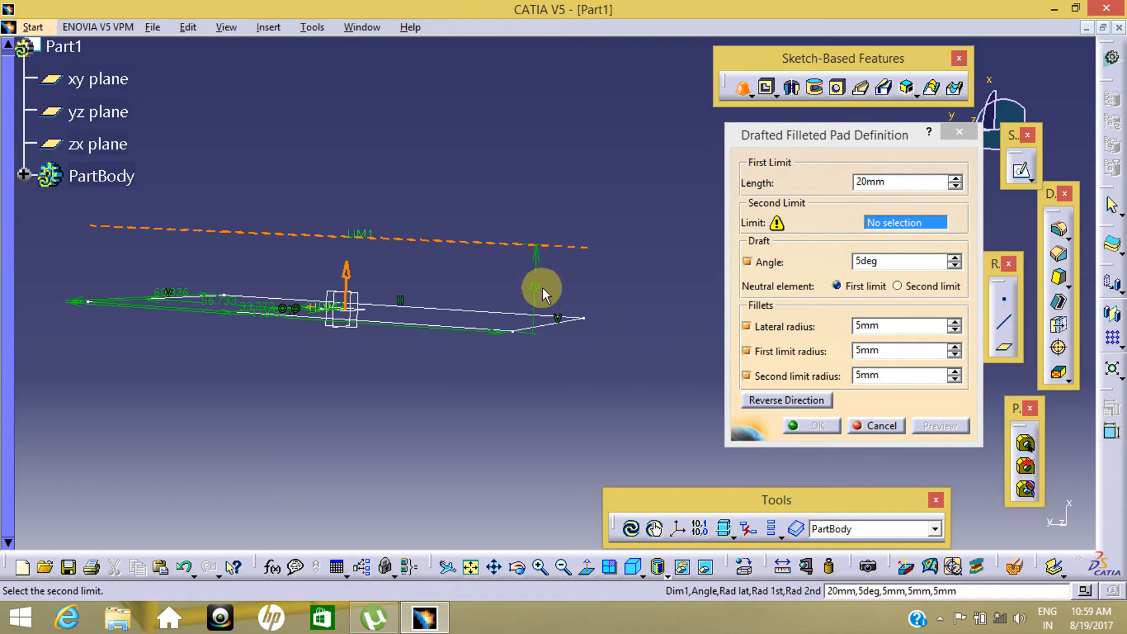
{"action": "middle_click_drag", "start_coordinate": [614, 234], "coordinate": [557, 360]}
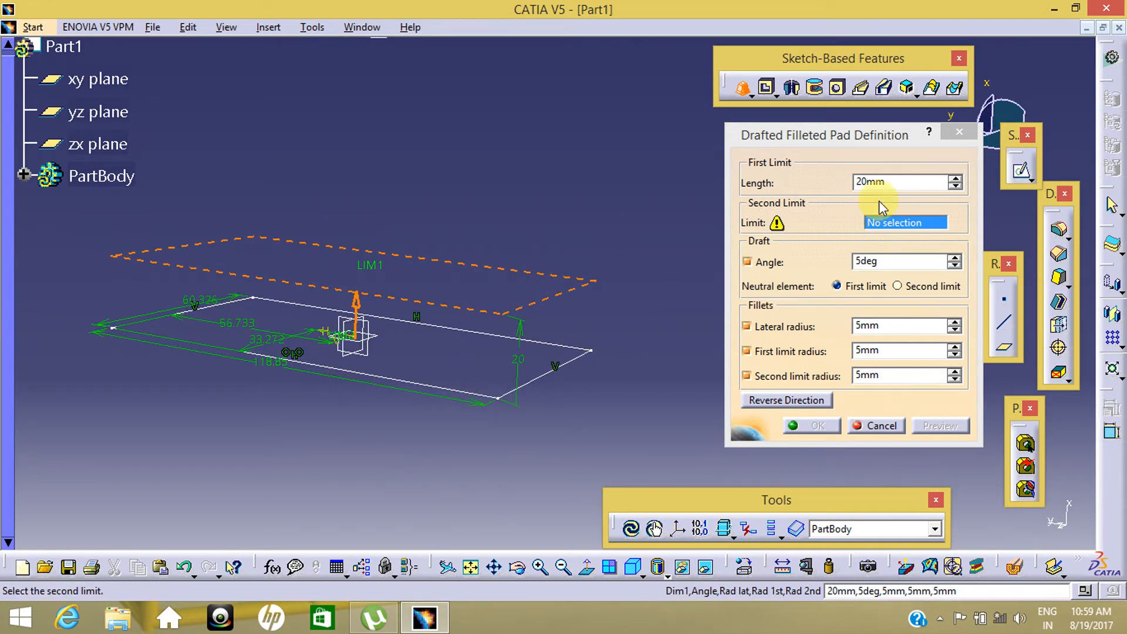
{"action": "left_click", "coordinate": [907, 185]}
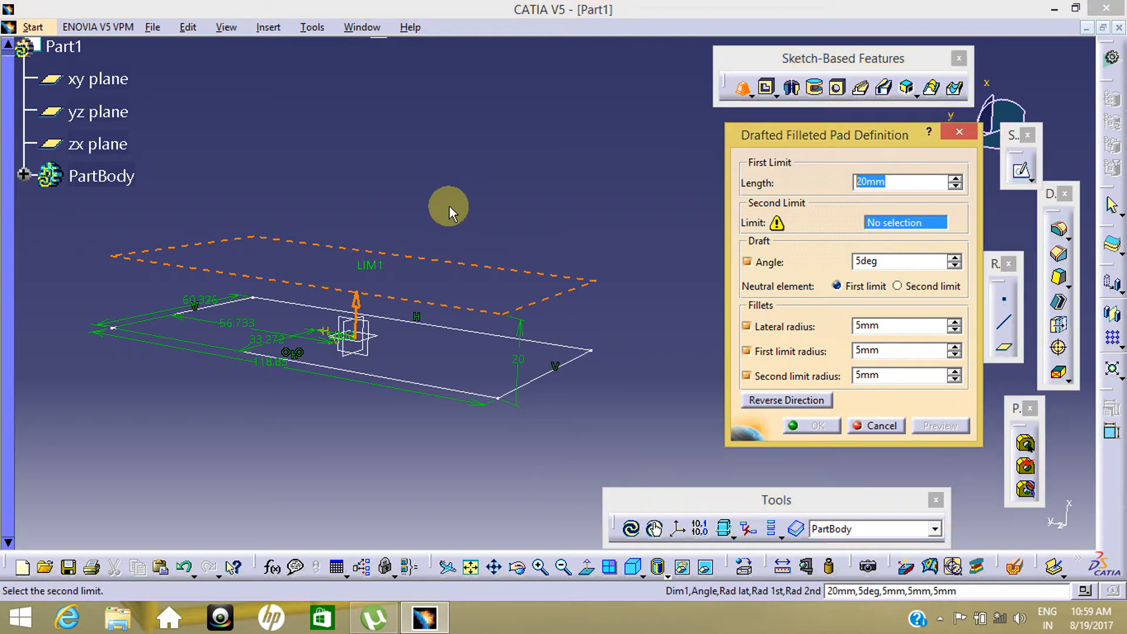
{"action": "left_click", "coordinate": [480, 165]}
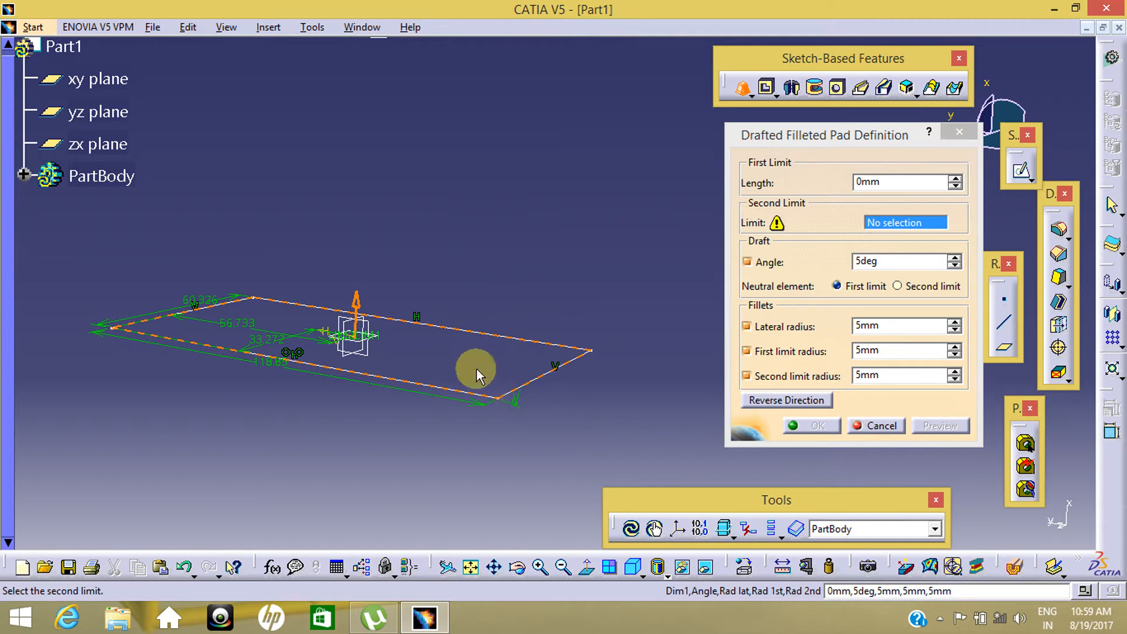
{"action": "mouse_move", "coordinate": [473, 370]}
{"action": "middle_mouse_down"}
{"action": "mouse_move", "coordinate": [470, 395]}
{"action": "mouse_move", "coordinate": [498, 445]}
{"action": "mouse_move", "coordinate": [466, 419]}
{"action": "mouse_move", "coordinate": [536, 372]}
{"action": "middle_mouse_up"}
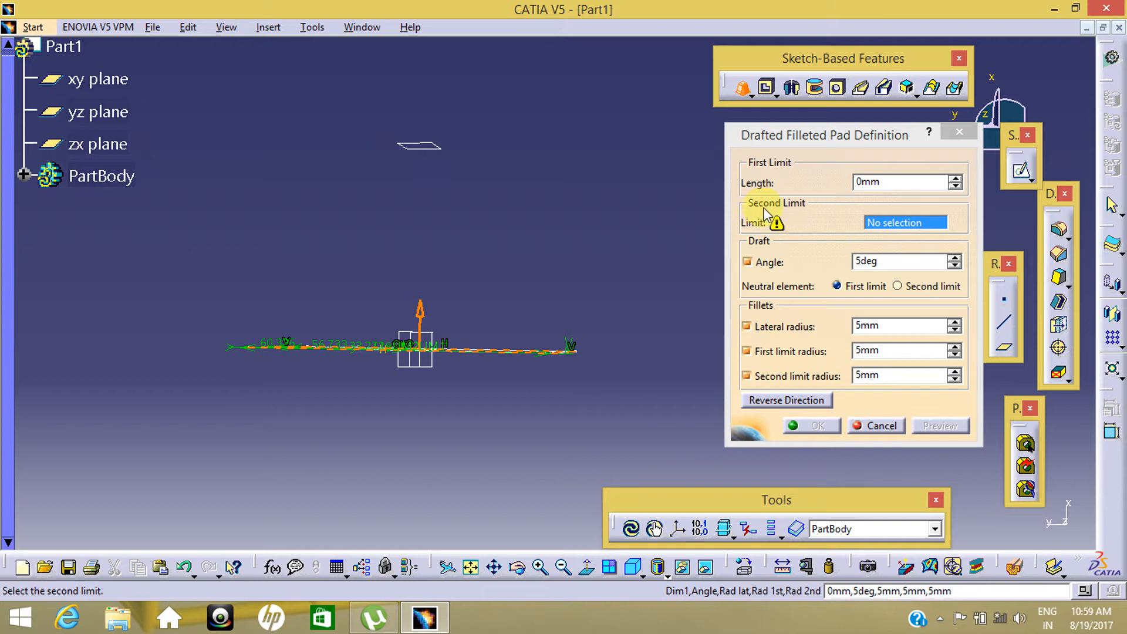
Choose the offset plane above the sketch as the drafted filleted pad's second limit
{"action": "left_click", "coordinate": [905, 225]}
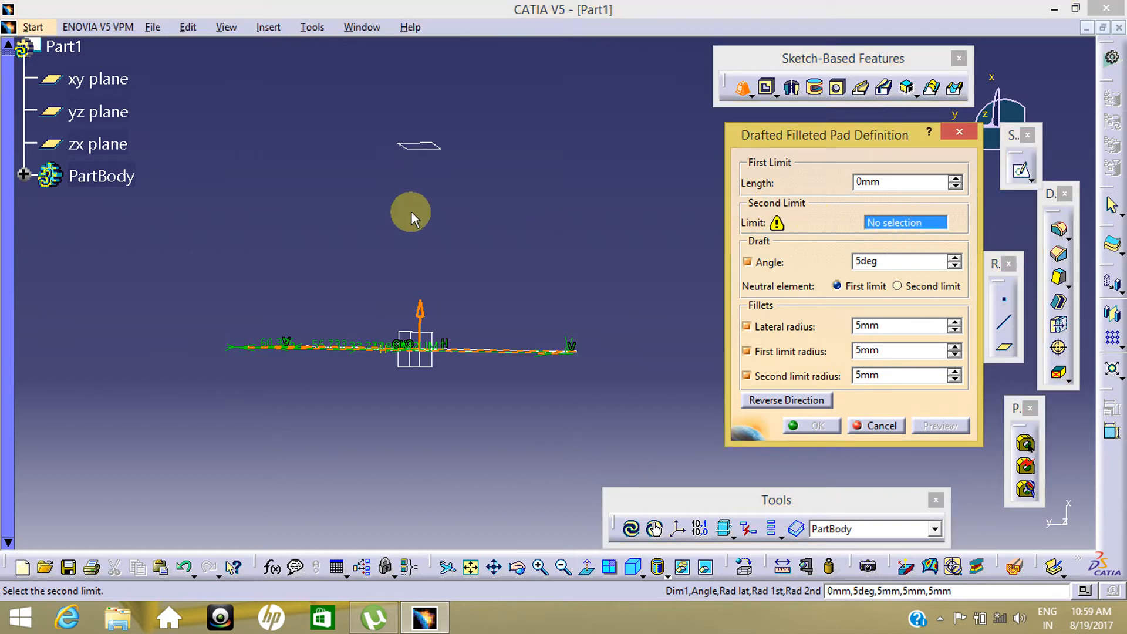
{"action": "mouse_move", "coordinate": [446, 152]}
{"action": "middle_mouse_down"}
{"action": "mouse_move", "coordinate": [427, 146]}
{"action": "mouse_move", "coordinate": [428, 239]}
{"action": "mouse_move", "coordinate": [390, 181]}
{"action": "middle_mouse_up"}
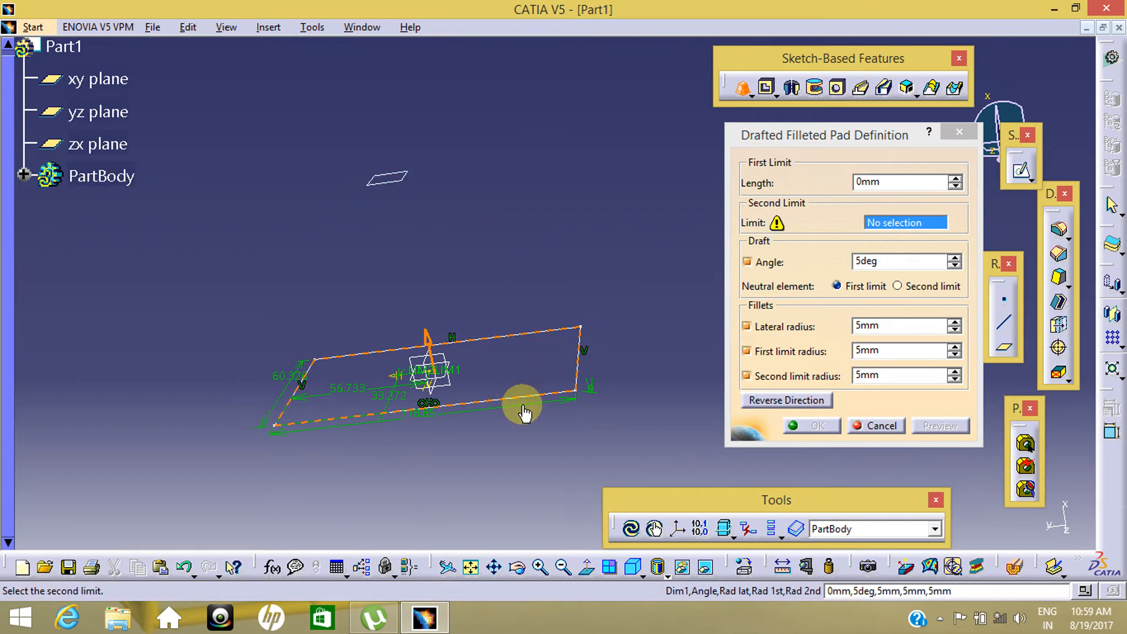
{"action": "left_click", "coordinate": [385, 183]}
{"action": "middle_click_drag", "start_coordinate": [387, 315], "coordinate": [431, 378]}
{"action": "middle_click_drag", "start_coordinate": [530, 422], "coordinate": [36, 421]}
{"action": "middle_click_drag", "start_coordinate": [232, 383], "coordinate": [562, 441]}
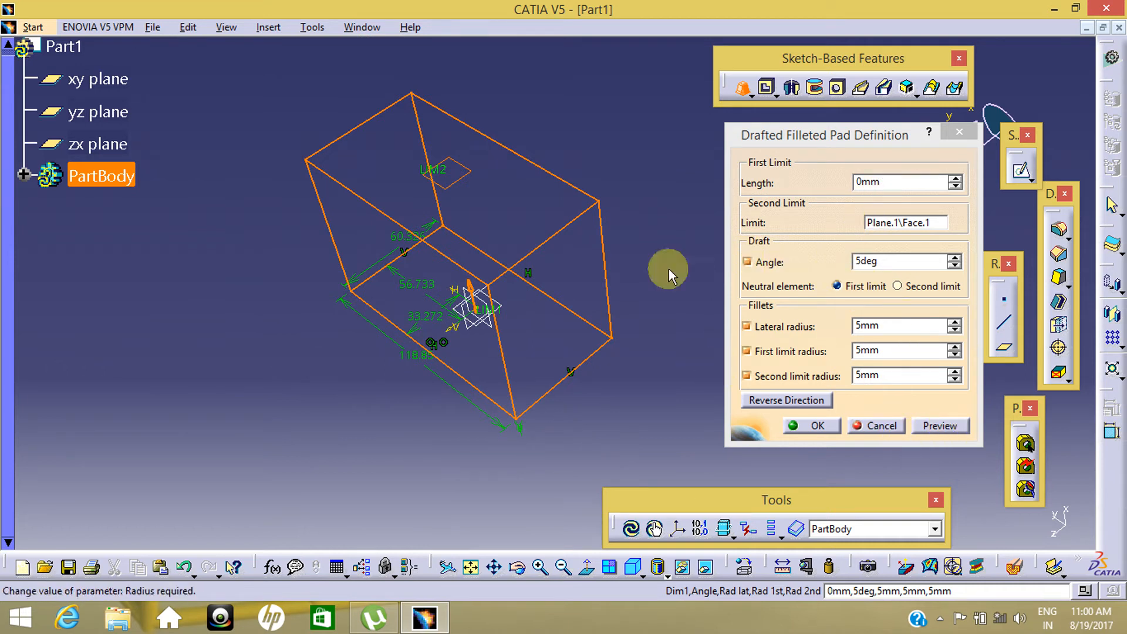
{"action": "middle_click_drag", "start_coordinate": [667, 270], "coordinate": [601, 390]}
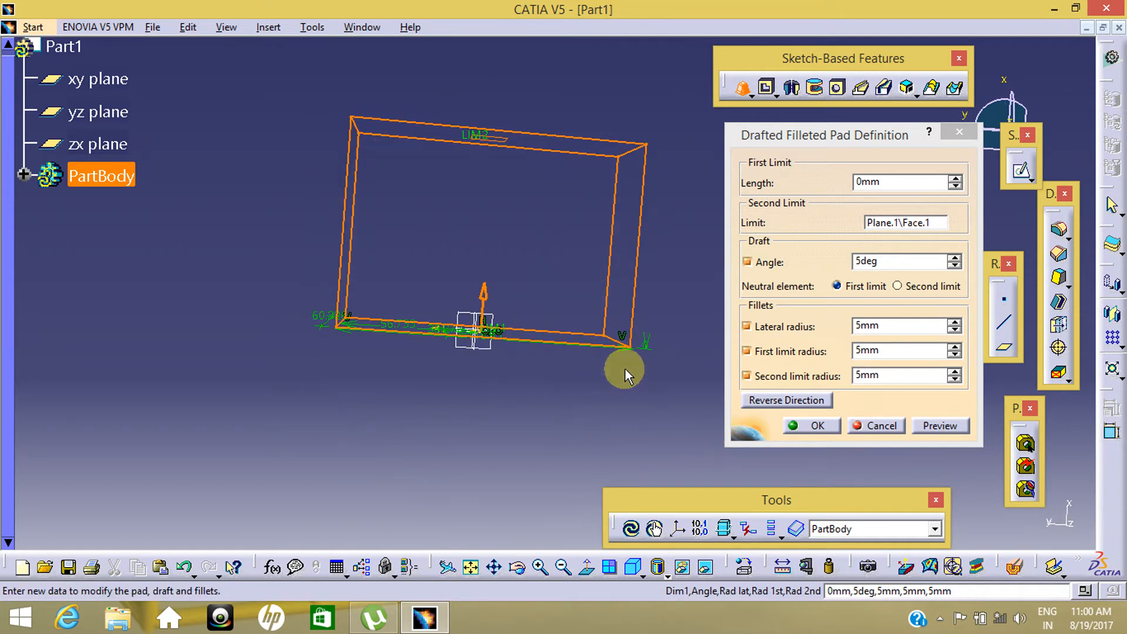
{"action": "middle_click_drag", "start_coordinate": [615, 336], "coordinate": [610, 329]}
Set the pad's draft angle to 11 degrees and preview the tapered, filleted solid from several sides
{"action": "left_click", "coordinate": [954, 257]}
{"action": "left_click", "coordinate": [955, 258]}
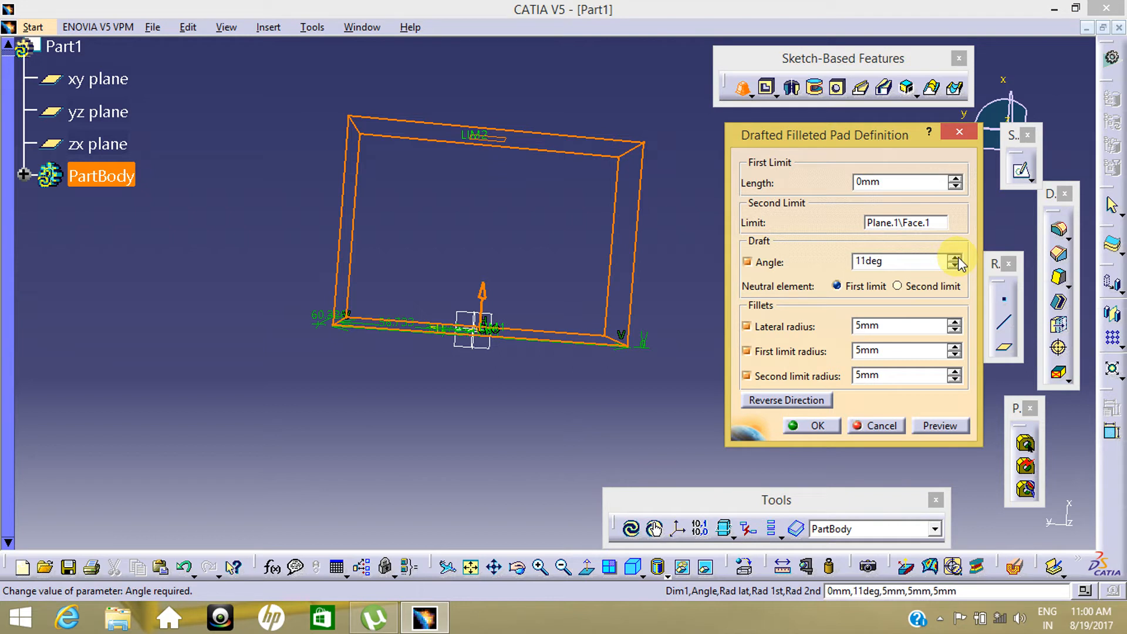
{"action": "middle_click_drag", "start_coordinate": [585, 280], "coordinate": [247, 280]}
{"action": "middle_click_drag", "start_coordinate": [410, 326], "coordinate": [420, 352]}
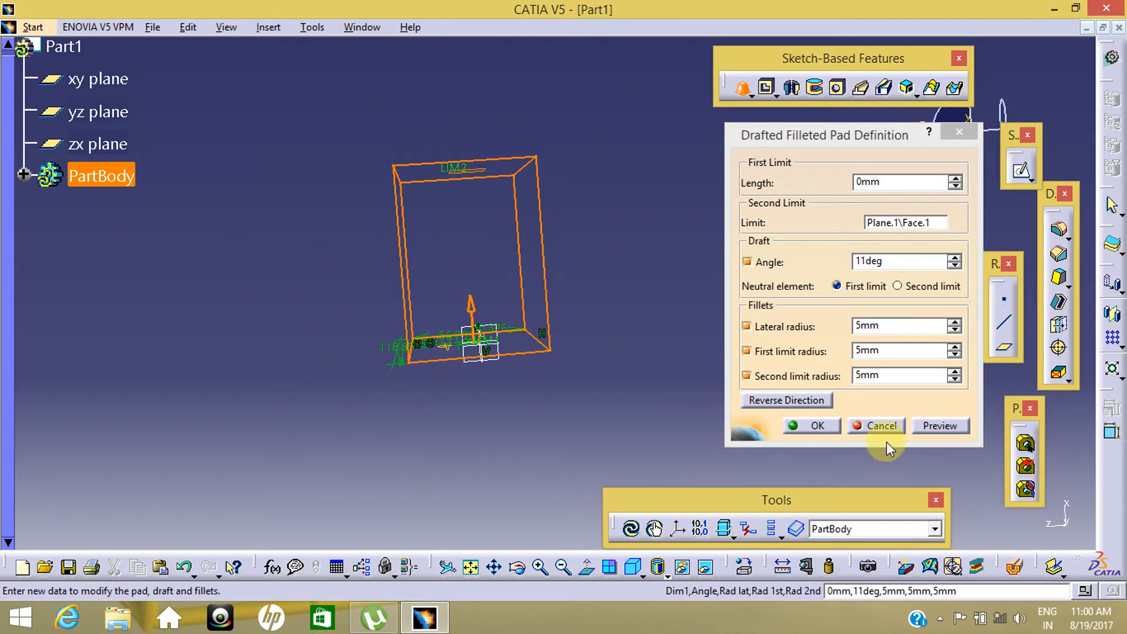
{"action": "left_click", "coordinate": [953, 425]}
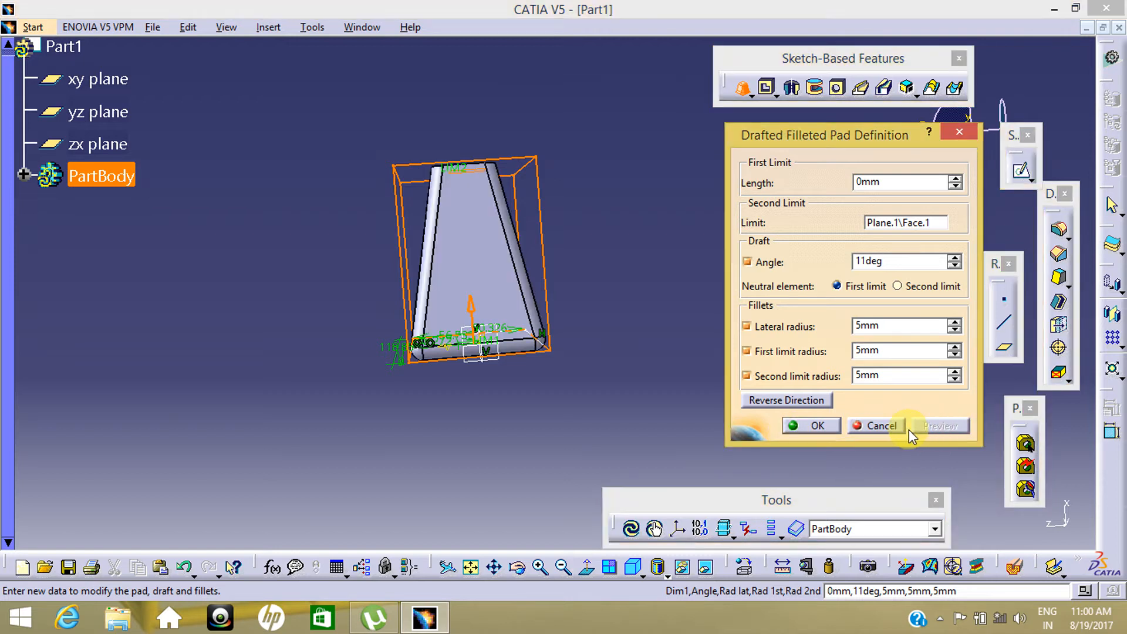
{"action": "mouse_move", "coordinate": [469, 288]}
{"action": "middle_mouse_down"}
{"action": "mouse_move", "coordinate": [503, 382]}
{"action": "mouse_move", "coordinate": [520, 377]}
{"action": "mouse_move", "coordinate": [505, 352]}
{"action": "mouse_move", "coordinate": [455, 350]}
{"action": "mouse_move", "coordinate": [479, 306]}
{"action": "middle_mouse_up"}
{"action": "middle_click_drag", "start_coordinate": [523, 304], "coordinate": [581, 393]}
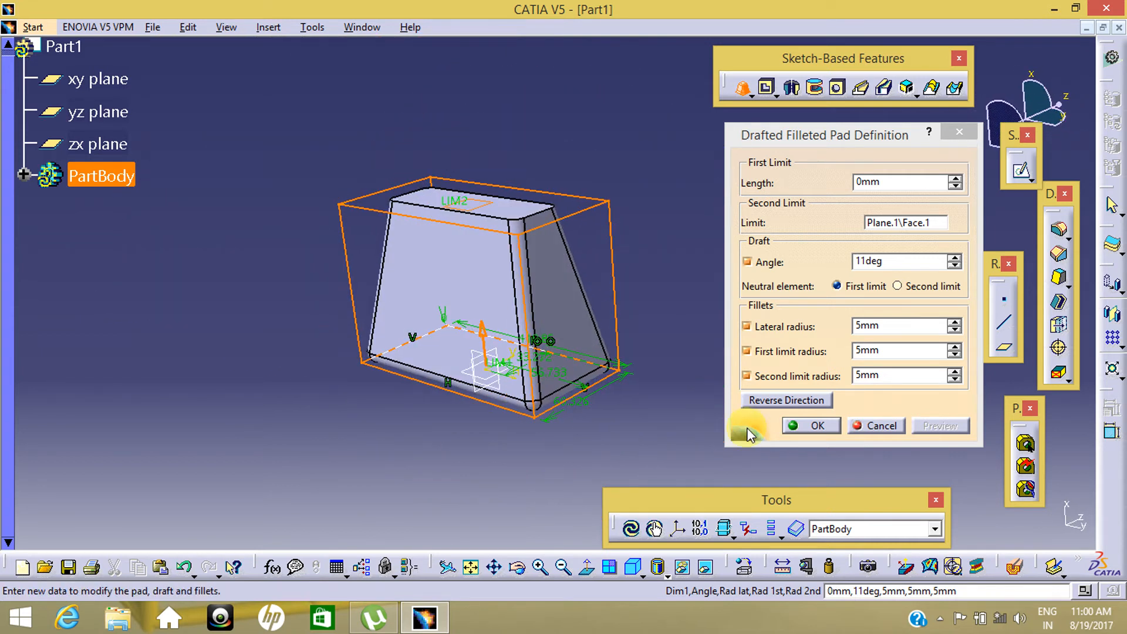
Confirm the drafted filleted pad and set the fillet radius of its four lateral edges to 7 mm
{"action": "left_click", "coordinate": [816, 425]}
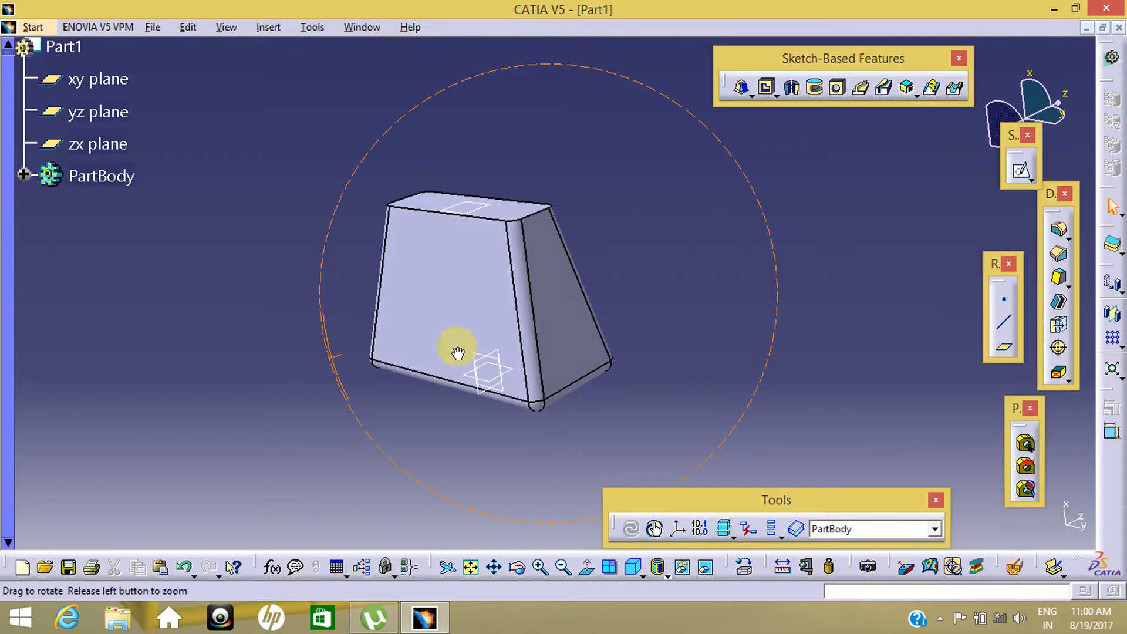
{"action": "middle_click_drag", "start_coordinate": [452, 352], "coordinate": [513, 264]}
{"action": "double_click", "coordinate": [508, 261]}
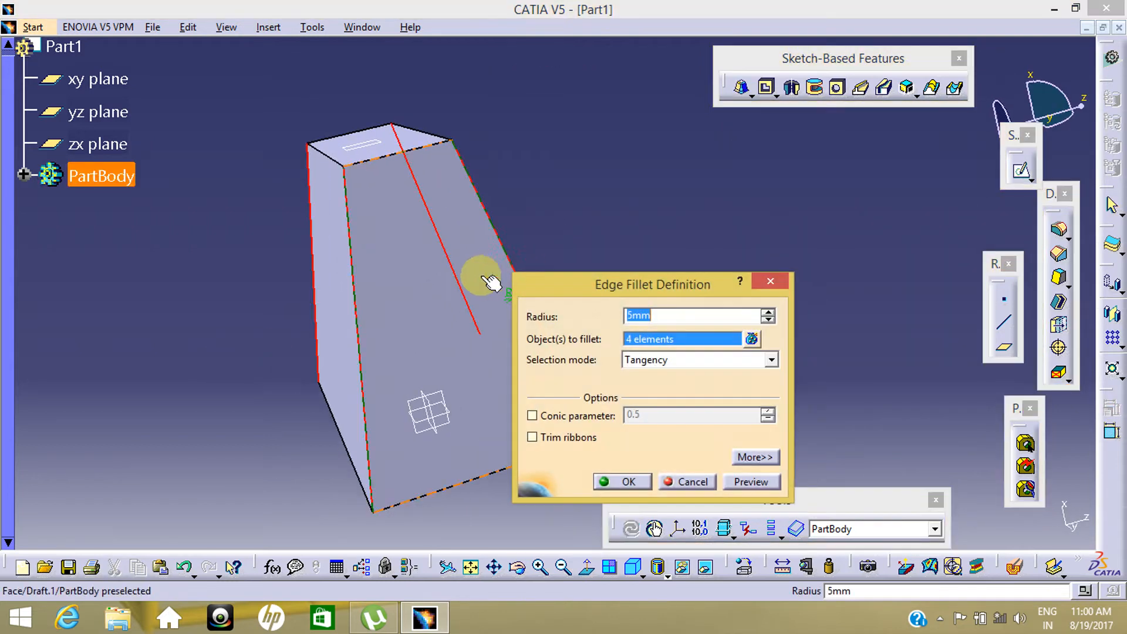
{"action": "left_click", "coordinate": [768, 312]}
{"action": "left_click", "coordinate": [769, 312]}
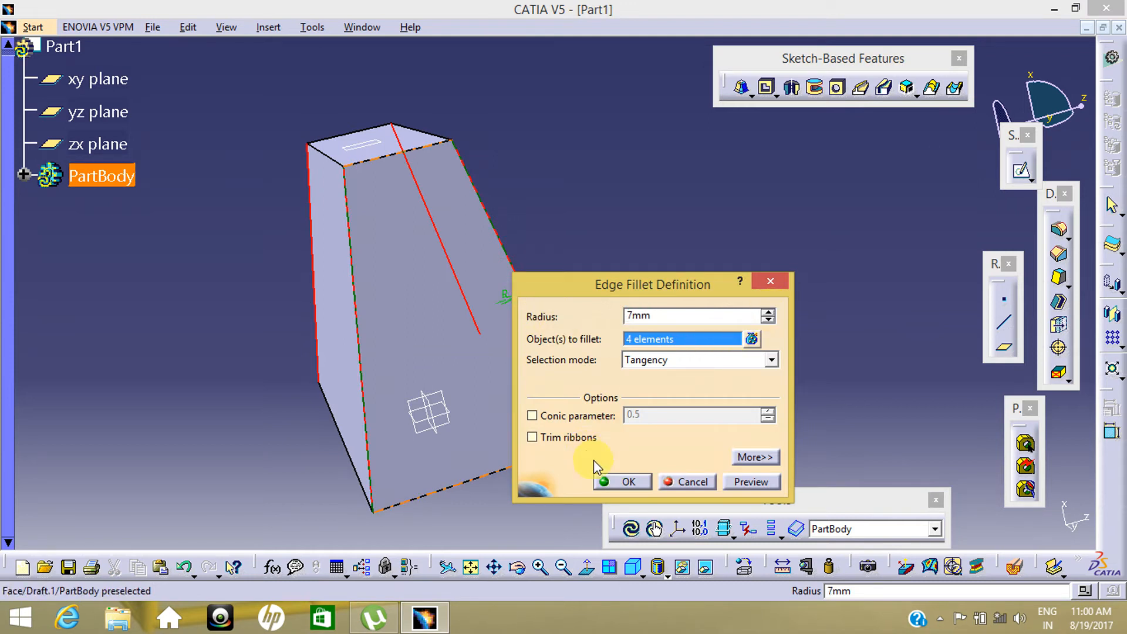
{"action": "left_click", "coordinate": [605, 482]}
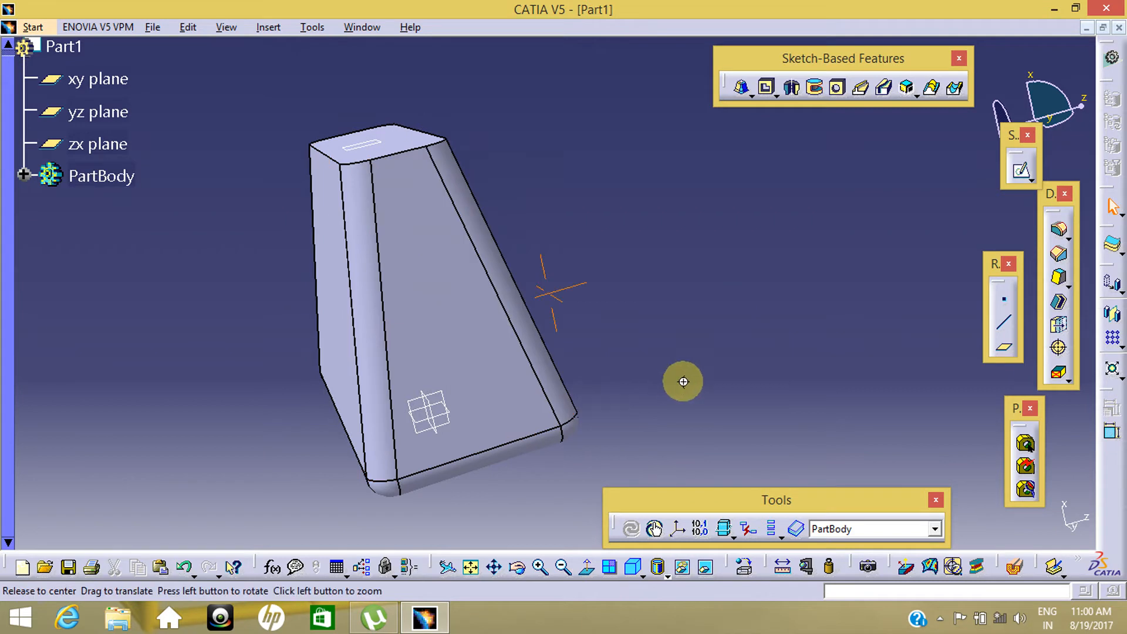
Set the fillet radius of the pad's four base edges to 8 mm and inspect the solid from several sides
{"action": "middle_click_drag", "start_coordinate": [682, 380], "coordinate": [475, 176]}
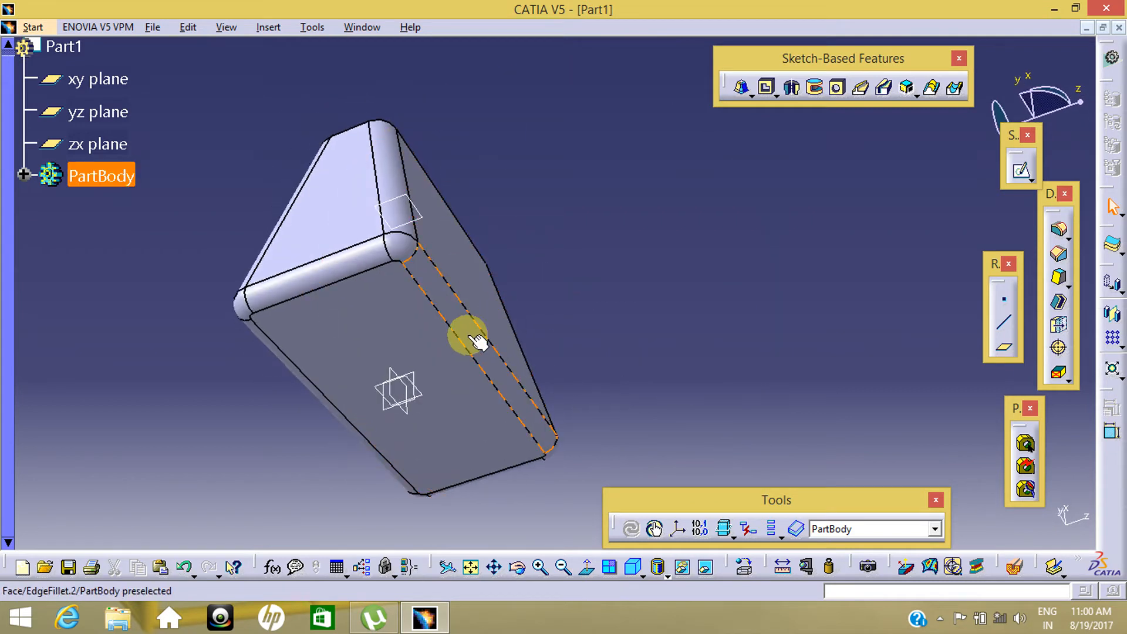
{"action": "double_click", "coordinate": [477, 341]}
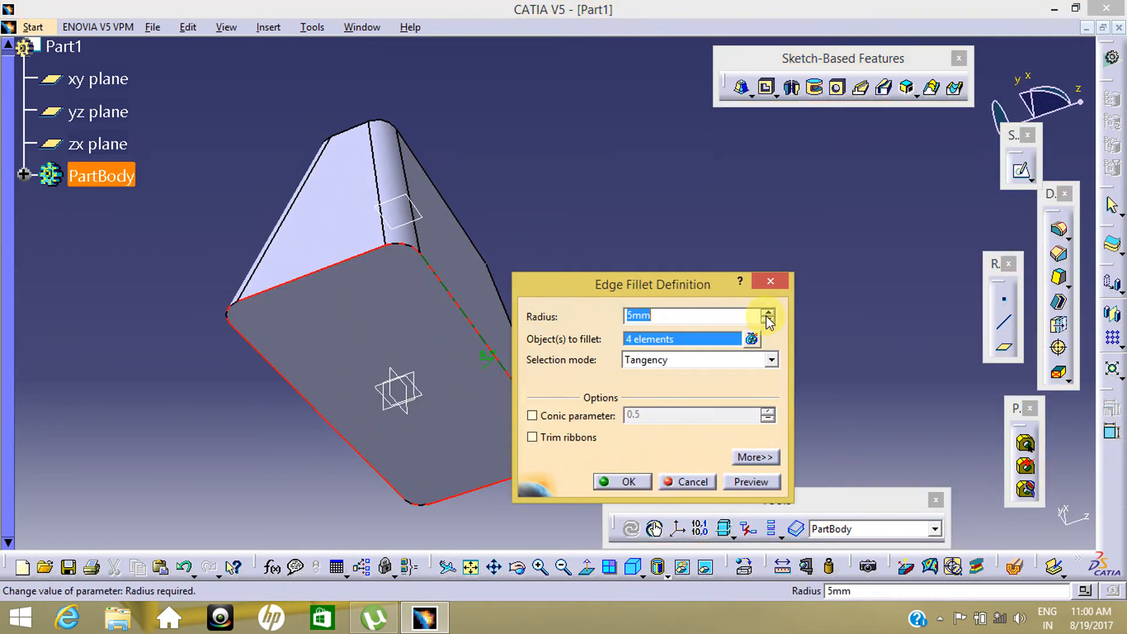
{"action": "left_click", "coordinate": [766, 312]}
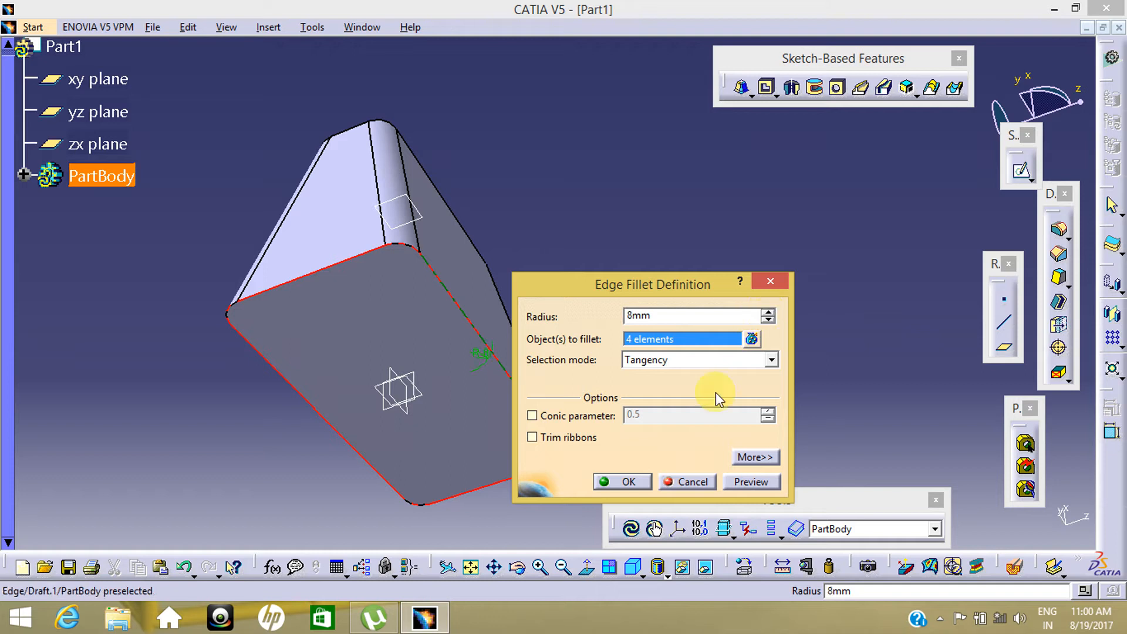
{"action": "left_click", "coordinate": [627, 481]}
{"action": "middle_click_drag", "start_coordinate": [480, 184], "coordinate": [598, 322]}
{"action": "left_click", "coordinate": [599, 322]}
{"action": "middle_click_drag", "start_coordinate": [352, 300], "coordinate": [622, 405]}
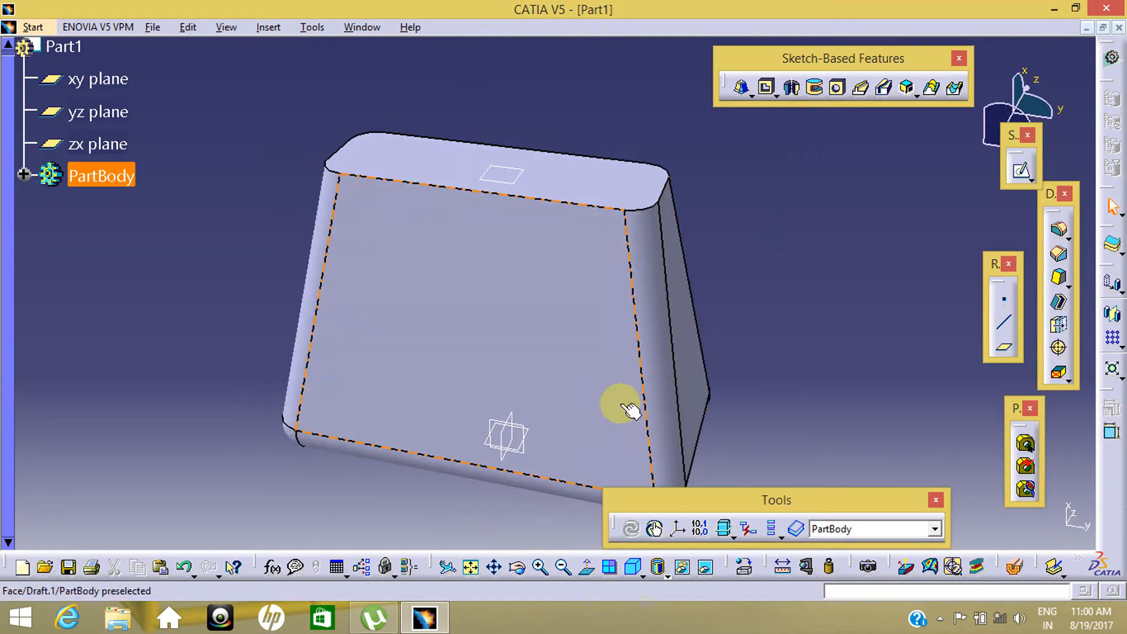
{"action": "middle_click_drag", "start_coordinate": [393, 338], "coordinate": [541, 344]}
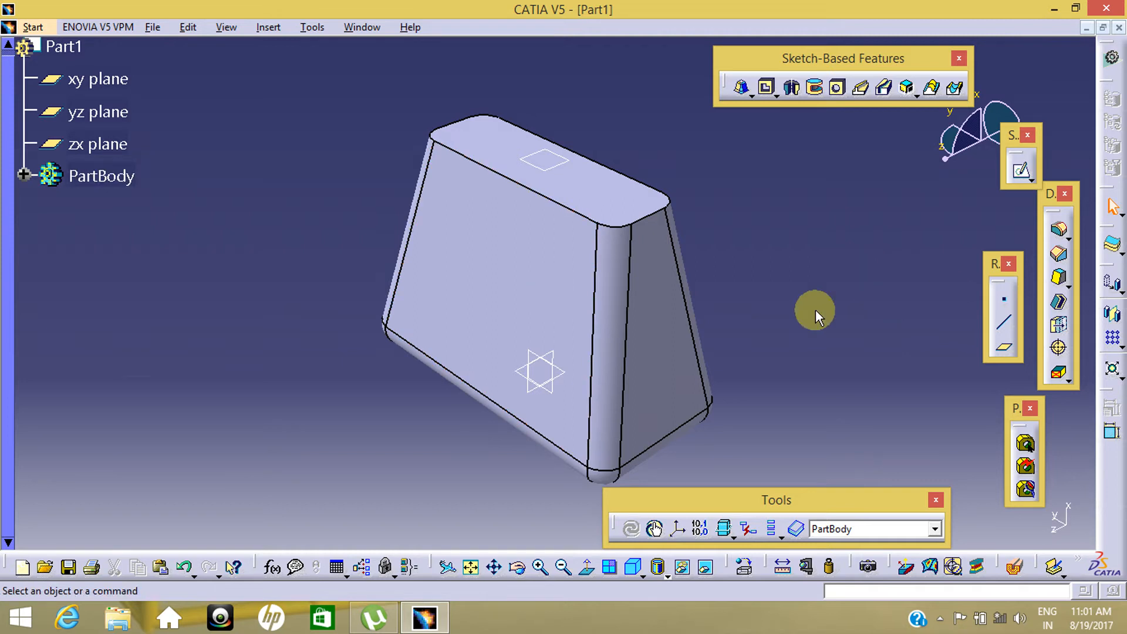
Undo the fillet radius edits and the drafted filleted pad, back to the bare rectangle sketch and offset plane
{"action": "key", "text": "ctrl+y"}
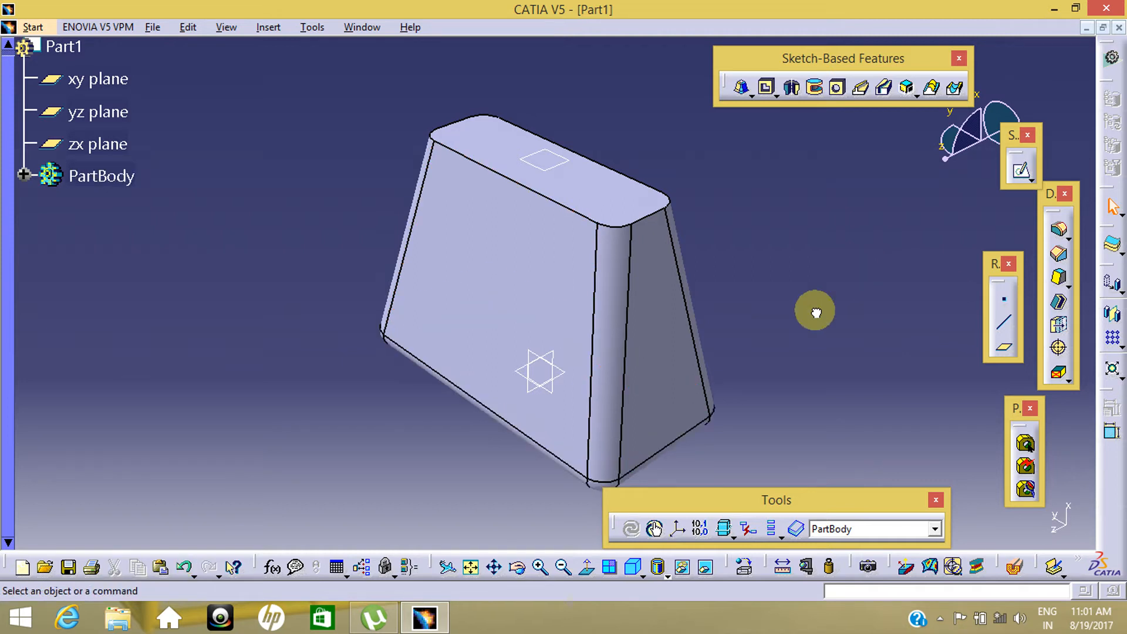
{"action": "key", "text": "ctrl+z"}
{"action": "key", "text": "ctrl+z"}
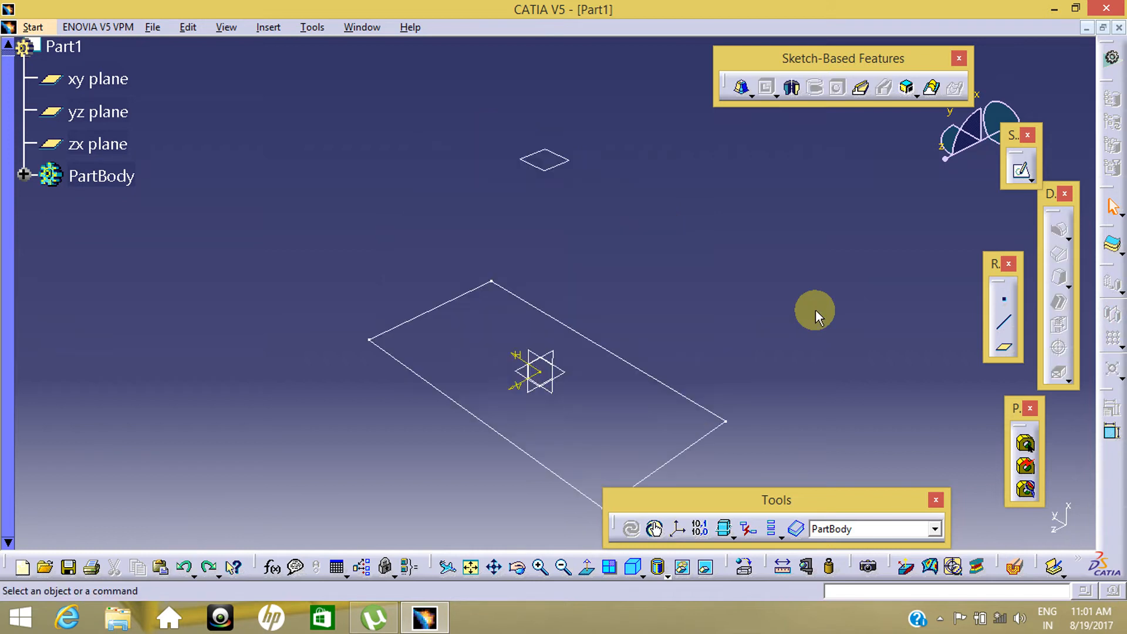
{"action": "left_click", "coordinate": [750, 93]}
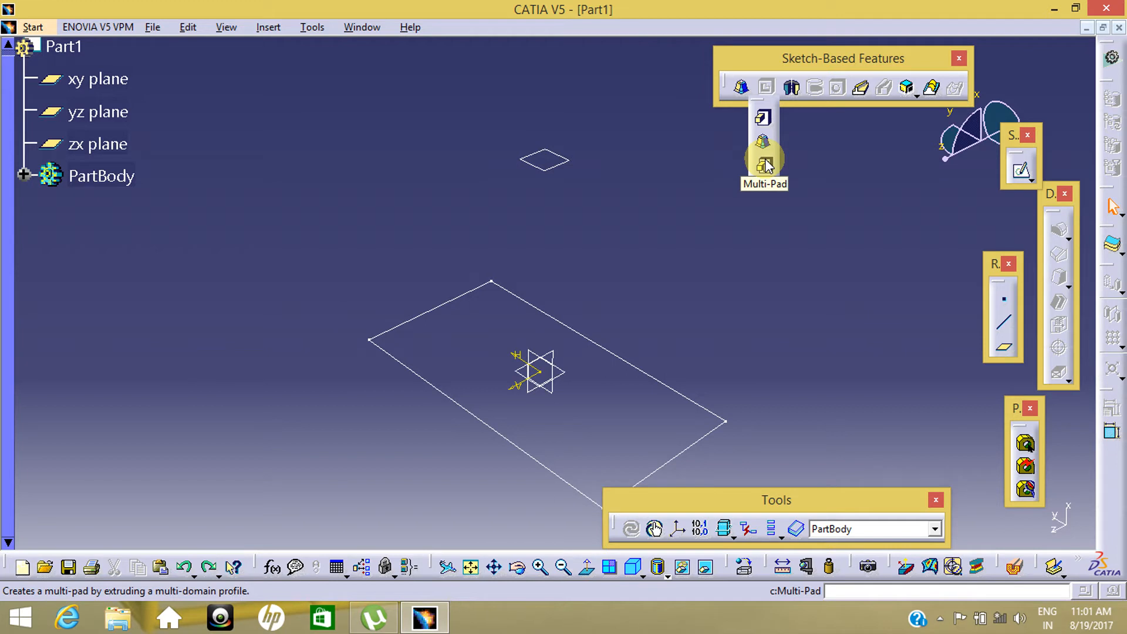
{"action": "left_click", "coordinate": [764, 165]}
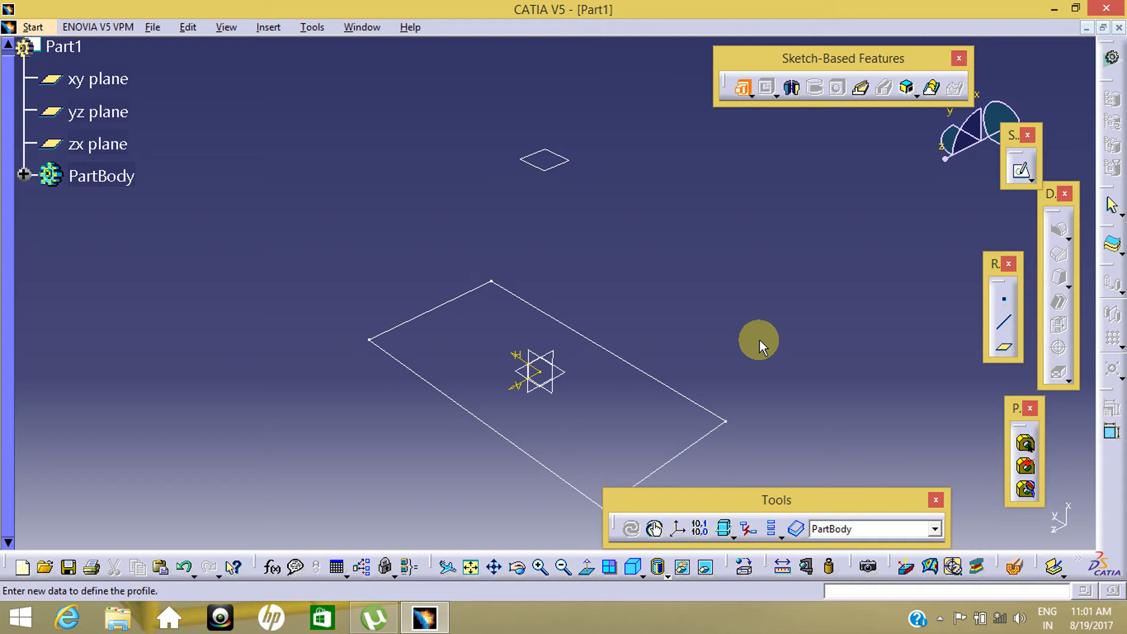
{"action": "key", "text": "Escape"}
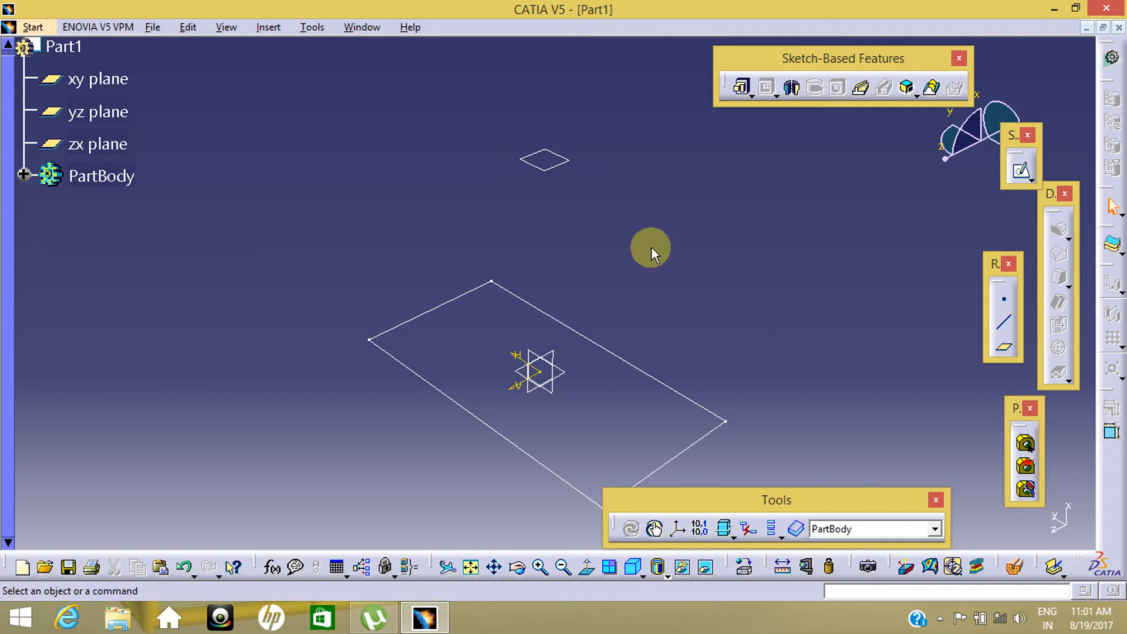
Edit the rectangle sketch and draw a small rectangle inside the large one, near its upper-left corner
{"action": "left_click", "coordinate": [667, 386]}
{"action": "double_click", "coordinate": [667, 386]}
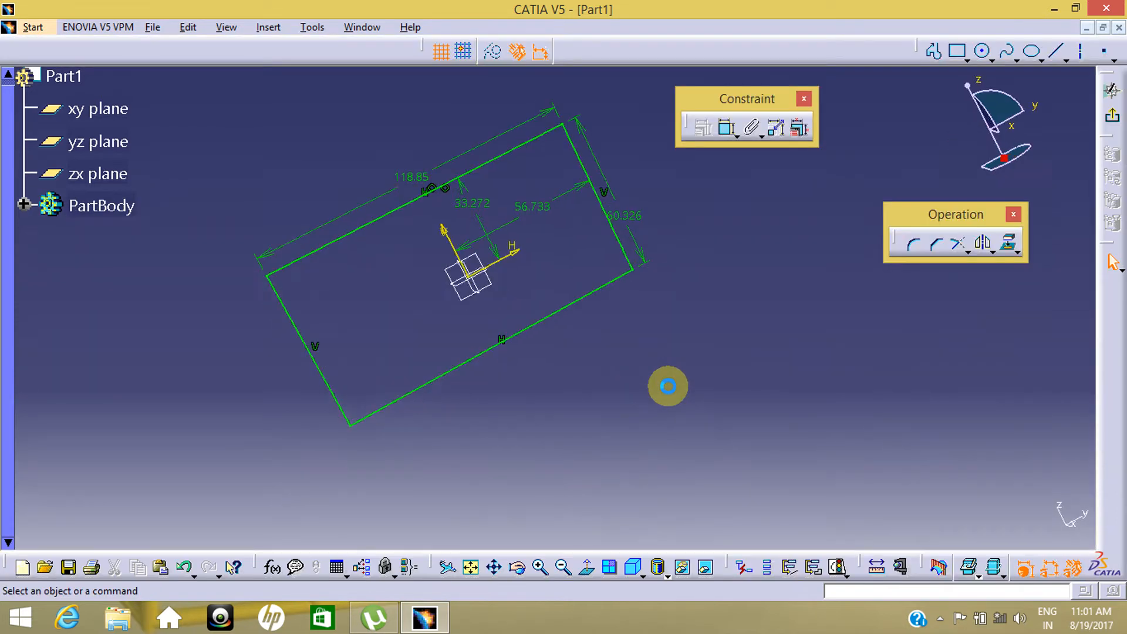
{"action": "middle_click_drag", "start_coordinate": [615, 288], "coordinate": [619, 275]}
{"action": "middle_click_drag", "start_coordinate": [753, 380], "coordinate": [677, 373]}
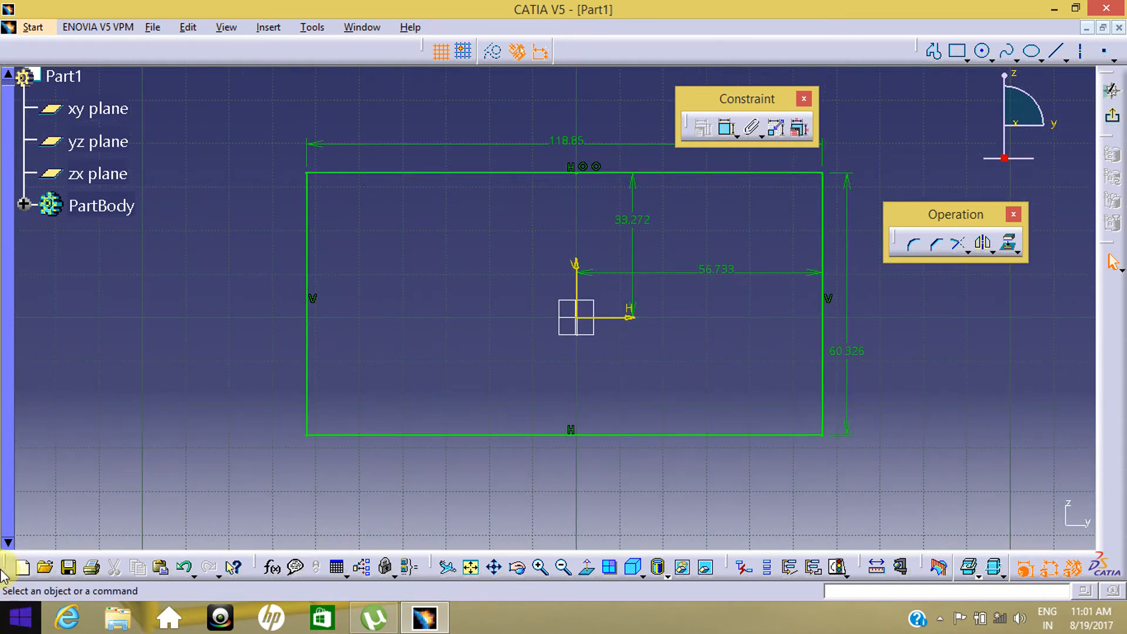
{"action": "left_click", "coordinate": [960, 55]}
{"action": "left_click", "coordinate": [378, 238]}
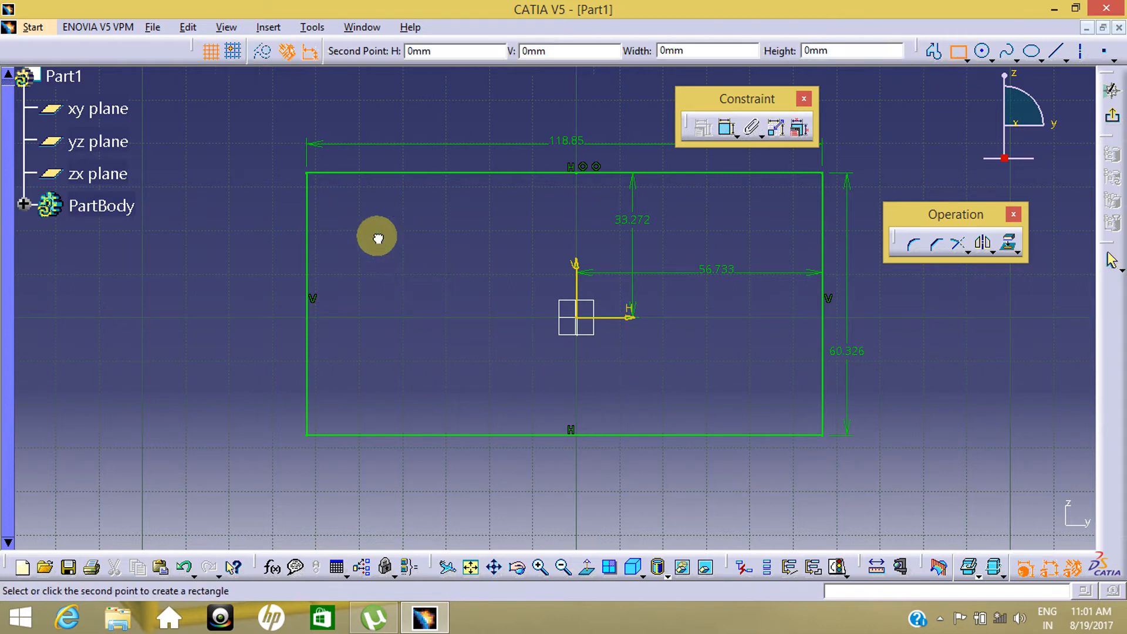
{"action": "left_click", "coordinate": [466, 309]}
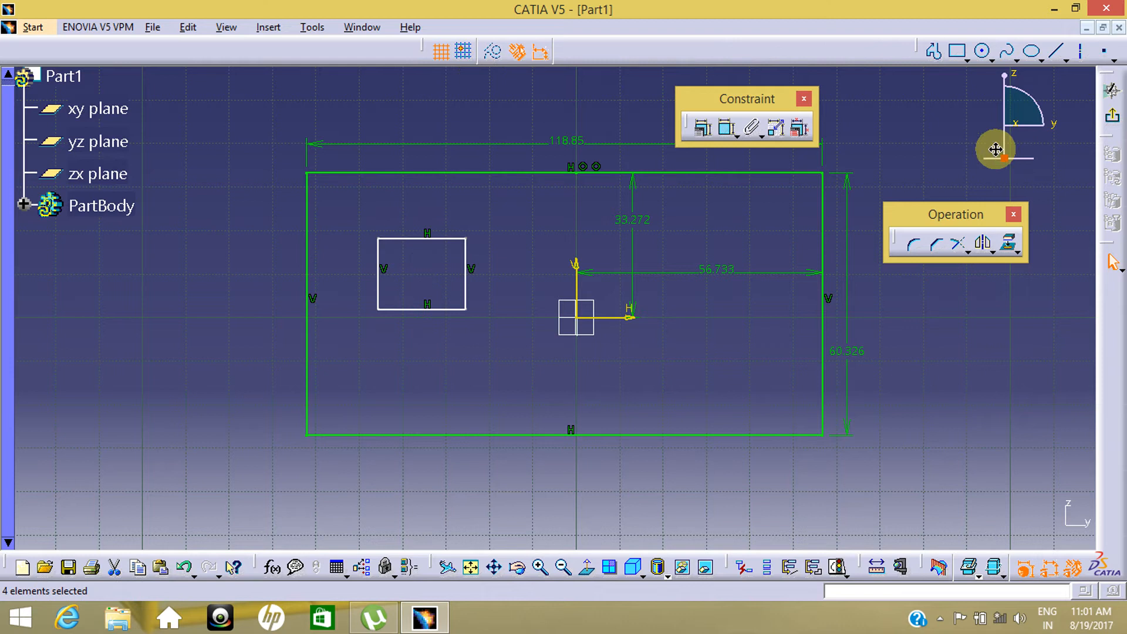
Sketch a circle of about 5.6 mm radius inside the large rectangle, to the lower right of the origin
{"action": "left_click", "coordinate": [984, 52]}
{"action": "left_click", "coordinate": [689, 348]}
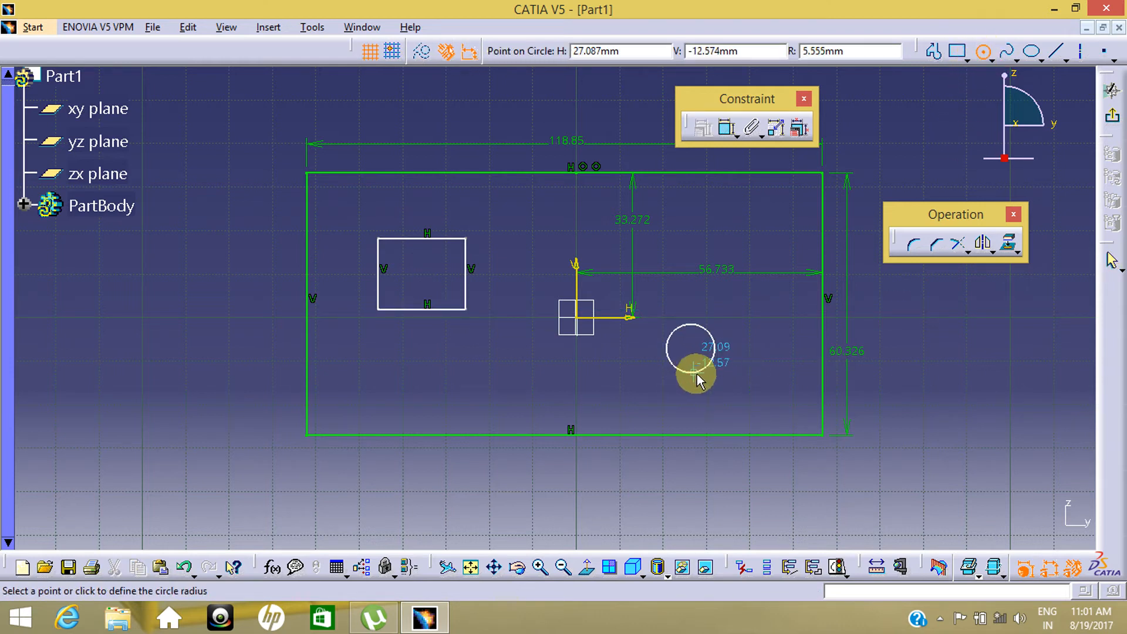
{"action": "left_click", "coordinate": [696, 374]}
{"action": "left_click", "coordinate": [822, 370]}
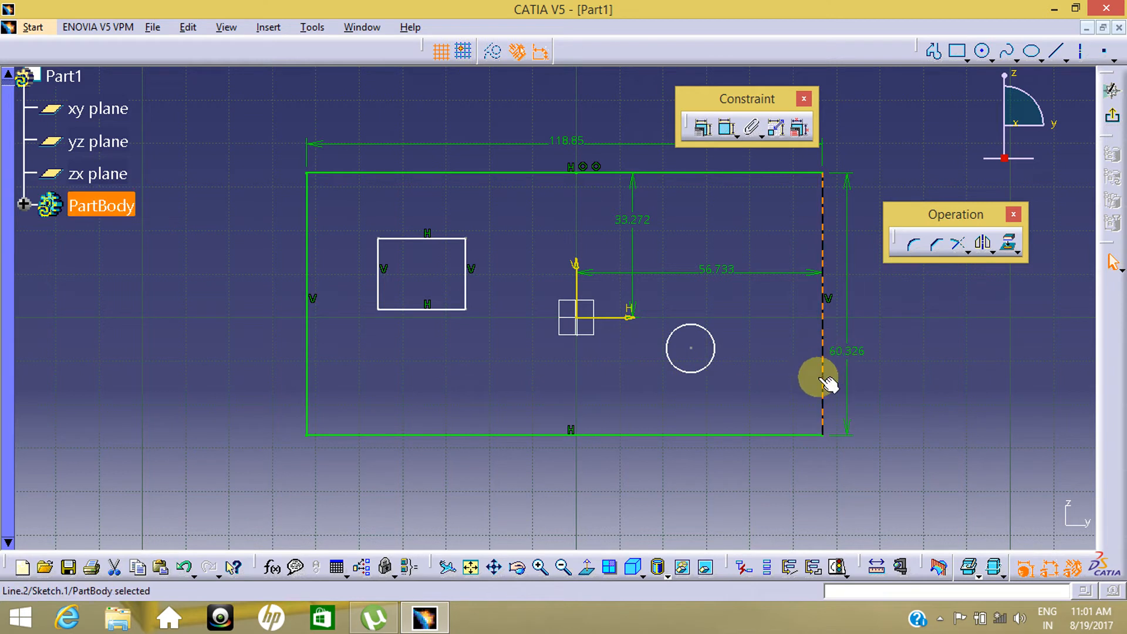
{"action": "left_click", "coordinate": [734, 390]}
{"action": "left_click", "coordinate": [704, 367]}
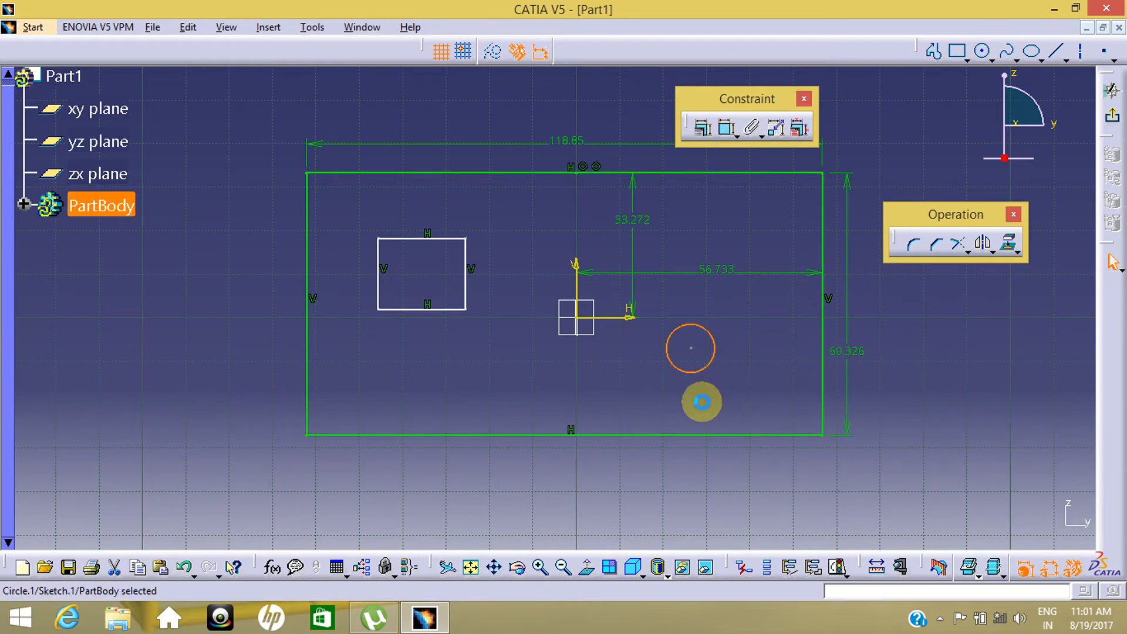
{"action": "left_click", "coordinate": [445, 308]}
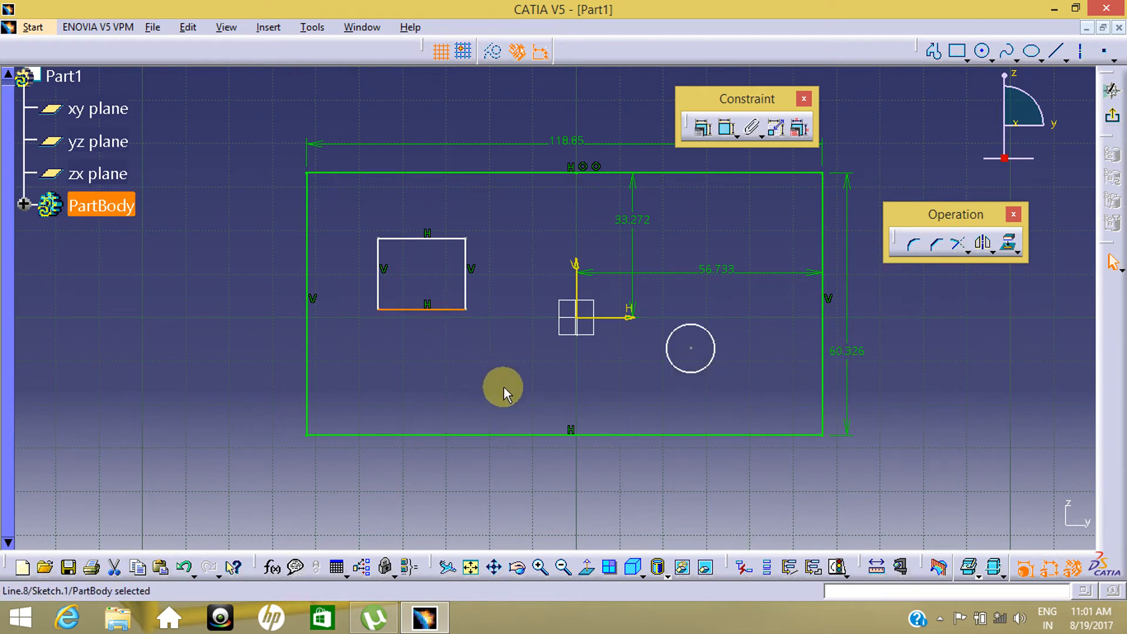
Exit the sketch and inspect the large rectangle with its inner rectangle and circle in 3D
{"action": "left_click", "coordinate": [1112, 115]}
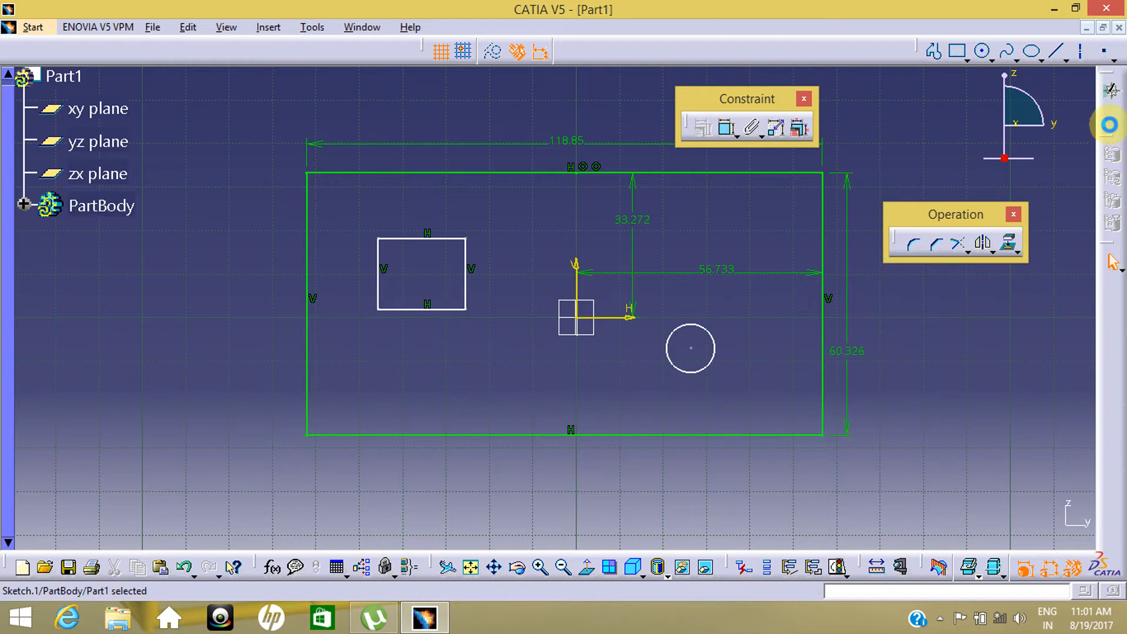
{"action": "left_click", "coordinate": [873, 410]}
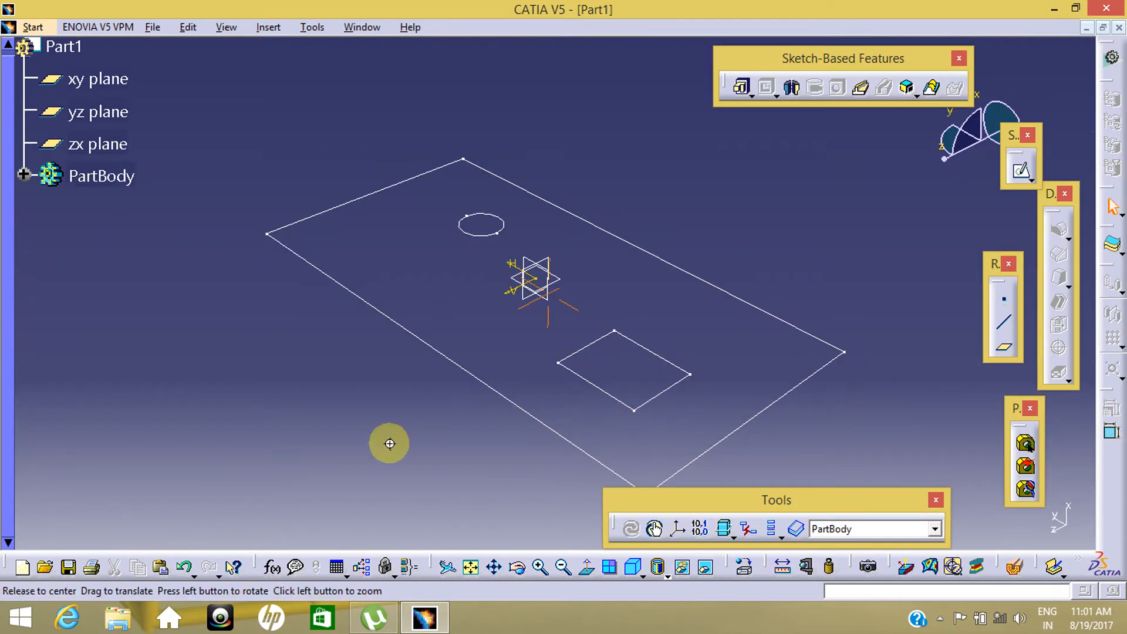
{"action": "mouse_move", "coordinate": [387, 443]}
{"action": "middle_mouse_down"}
{"action": "mouse_move", "coordinate": [541, 392]}
{"action": "mouse_move", "coordinate": [705, 445]}
{"action": "mouse_move", "coordinate": [609, 405]}
{"action": "mouse_move", "coordinate": [714, 407]}
{"action": "middle_mouse_up"}
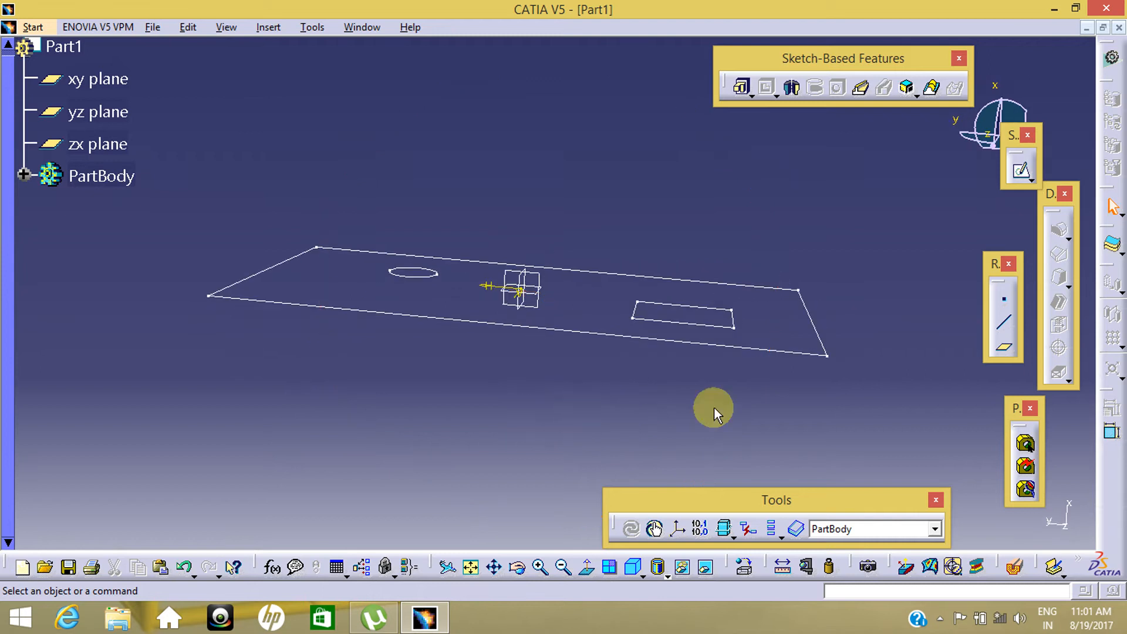
{"action": "middle_click_drag", "start_coordinate": [473, 384], "coordinate": [551, 382]}
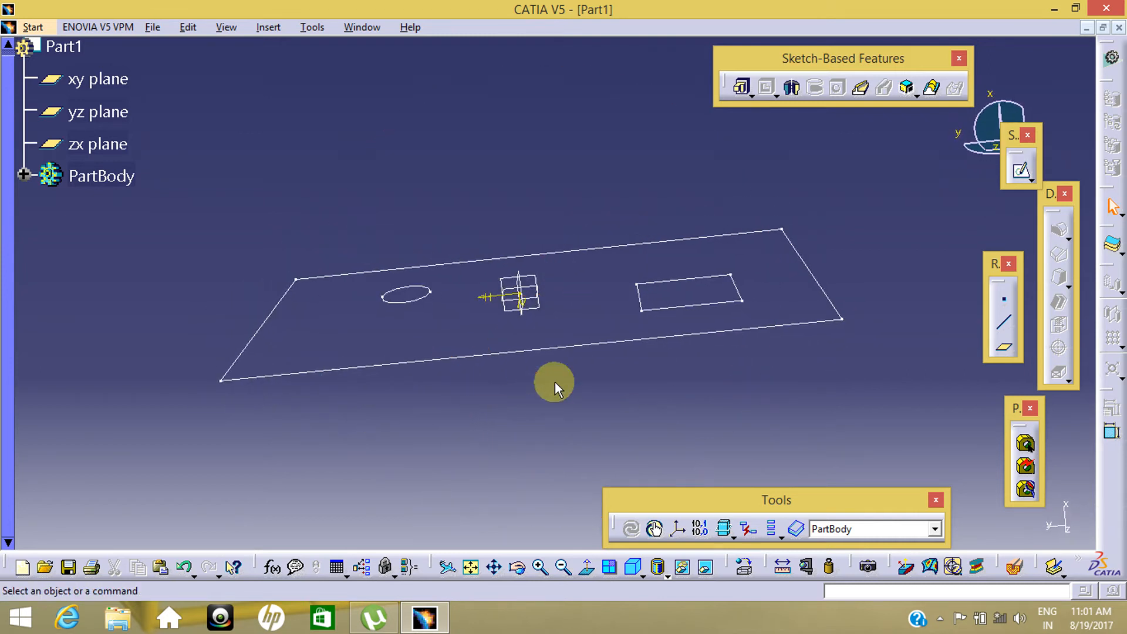
{"action": "left_click", "coordinate": [733, 332]}
{"action": "left_click", "coordinate": [712, 370]}
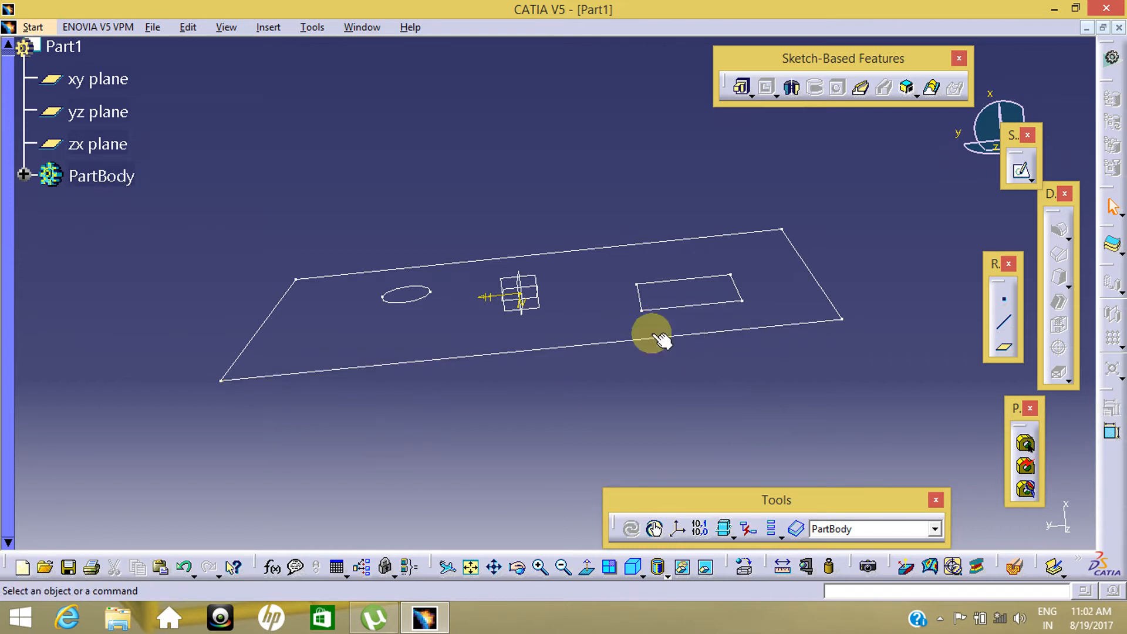
Start a Multi-Pad from the sketch and move its definition dialog clear of the profiles
{"action": "left_click", "coordinate": [739, 90]}
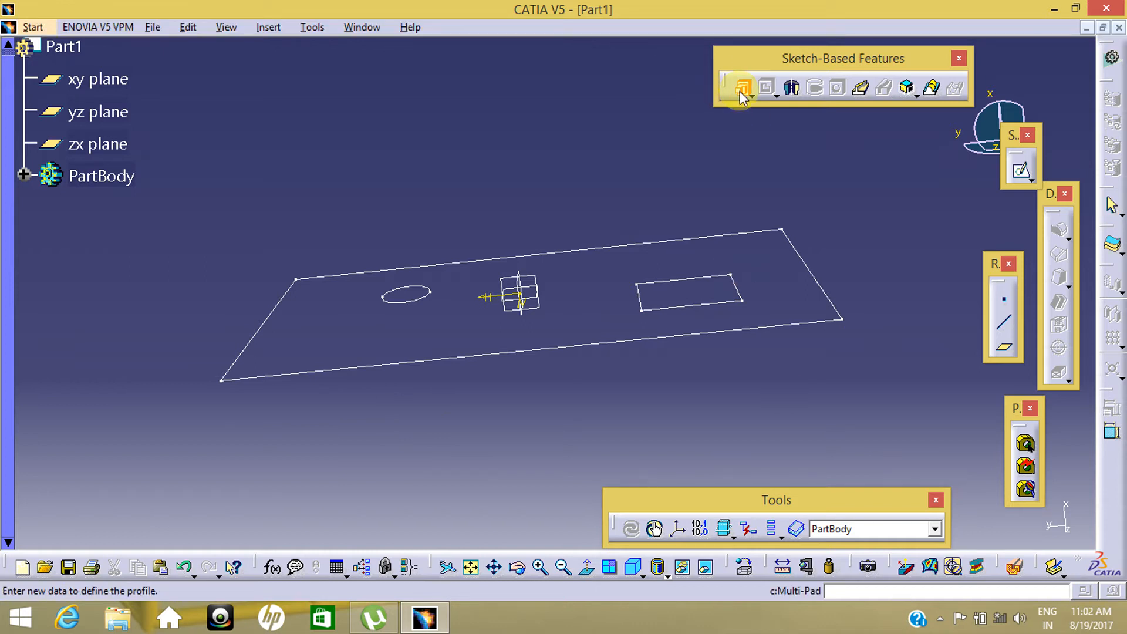
{"action": "left_click", "coordinate": [752, 238]}
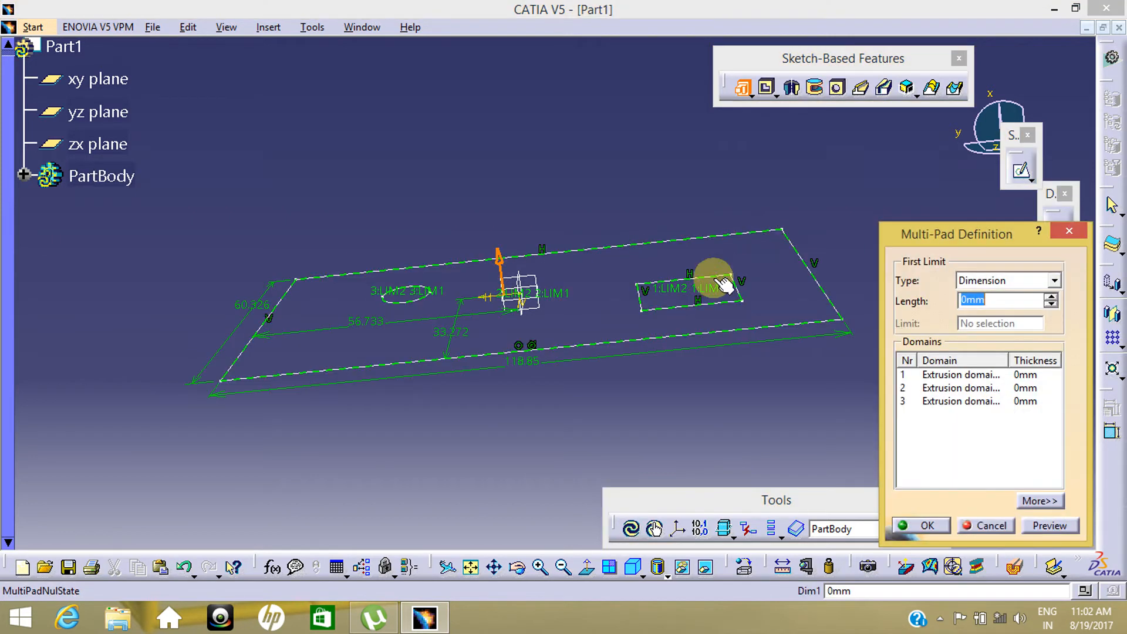
{"action": "middle_click_drag", "start_coordinate": [534, 370], "coordinate": [511, 345]}
{"action": "left_click_drag", "start_coordinate": [946, 235], "coordinate": [893, 163]}
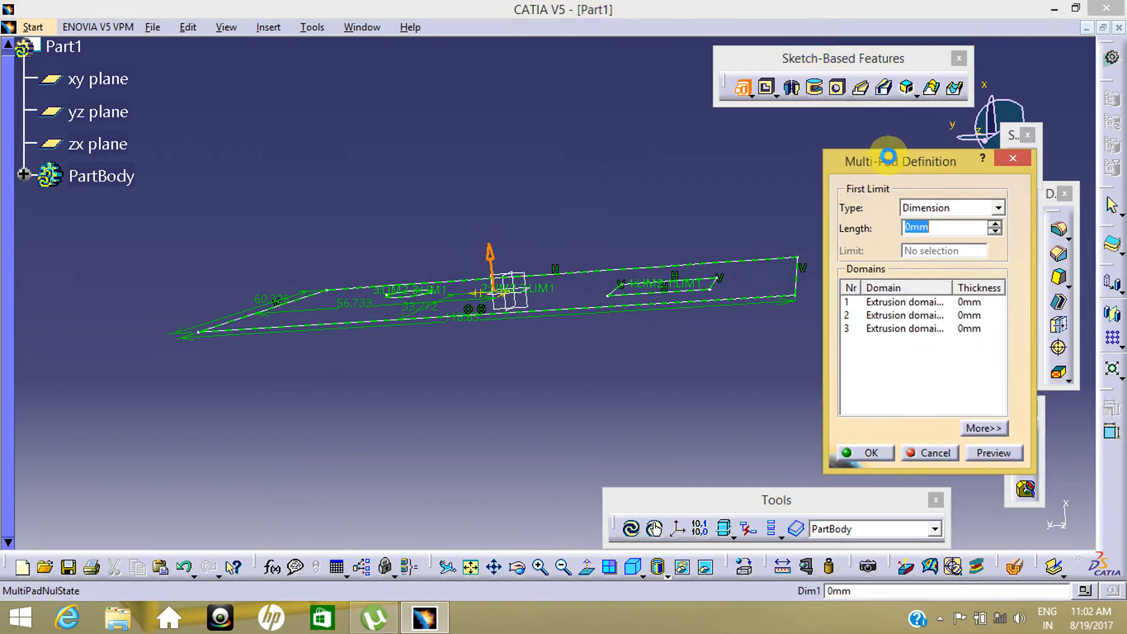
{"action": "middle_click_drag", "start_coordinate": [654, 297], "coordinate": [767, 335]}
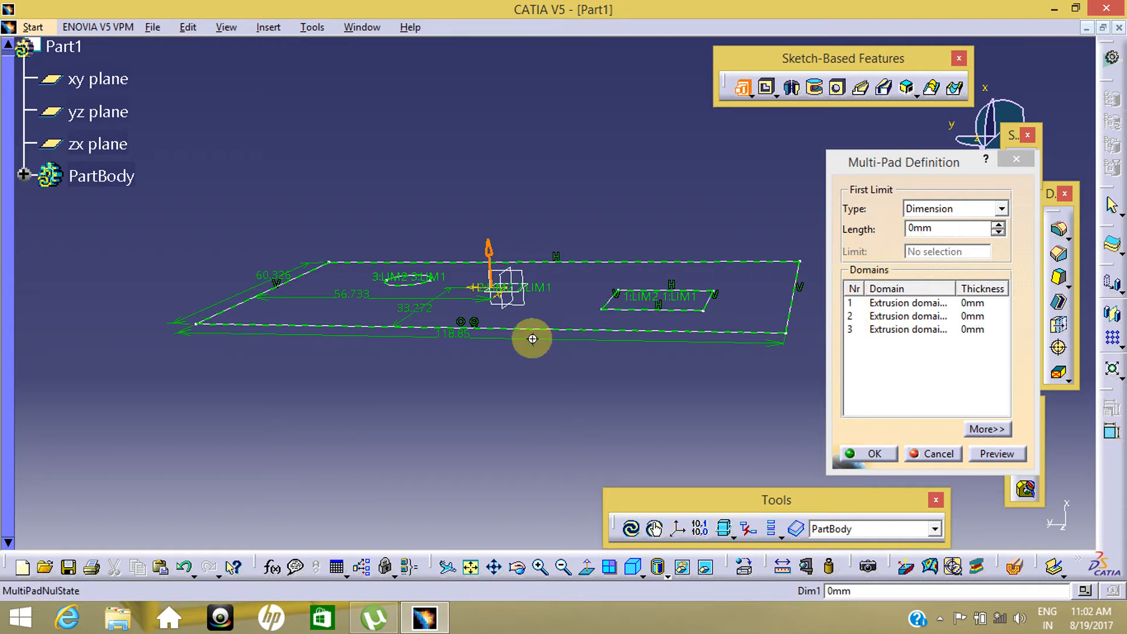
{"action": "mouse_move", "coordinate": [531, 335]}
{"action": "middle_mouse_down"}
{"action": "mouse_move", "coordinate": [533, 383]}
{"action": "mouse_move", "coordinate": [350, 269]}
{"action": "middle_mouse_up"}
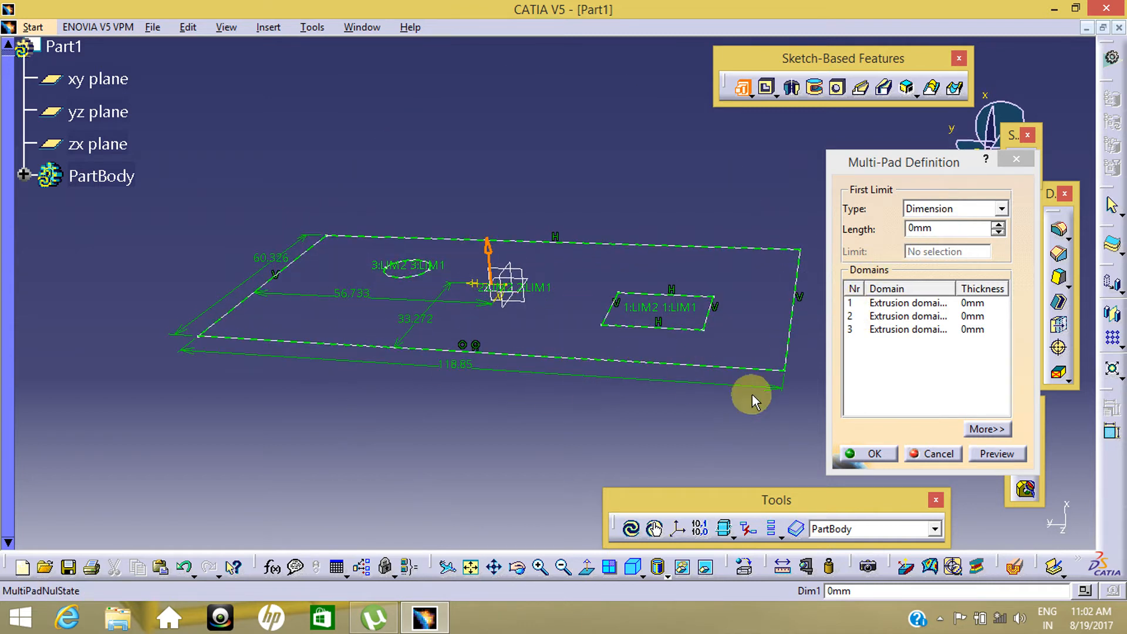
Select extrusion domains 1, 2 and 3 in turn to identify the profile each one represents
{"action": "left_click", "coordinate": [893, 303]}
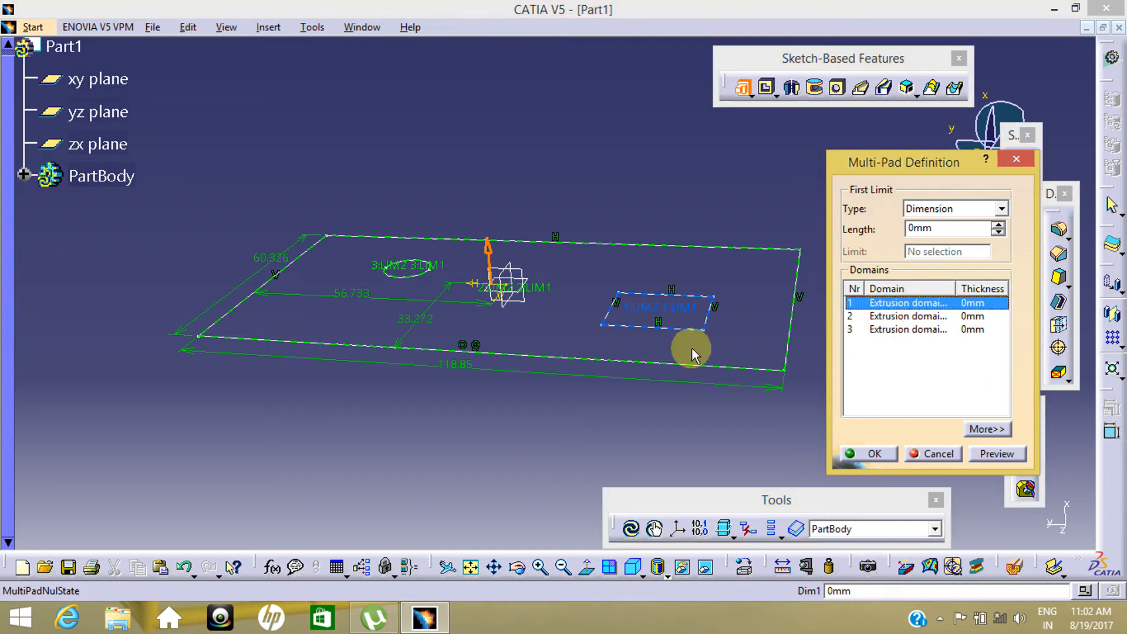
{"action": "left_click", "coordinate": [857, 317]}
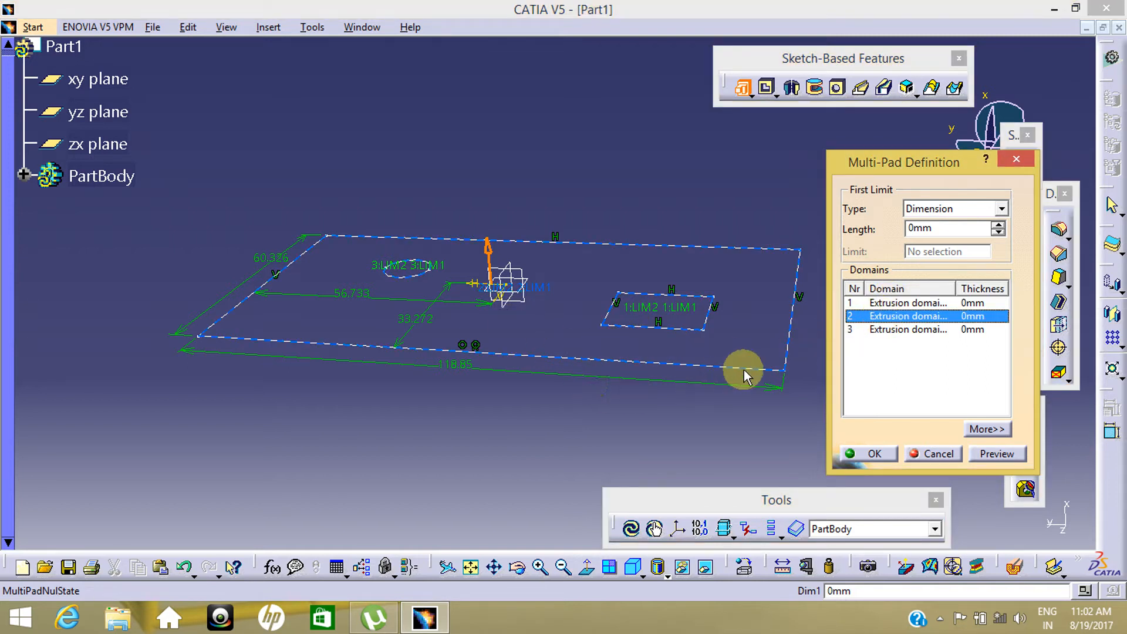
{"action": "left_click", "coordinate": [861, 330]}
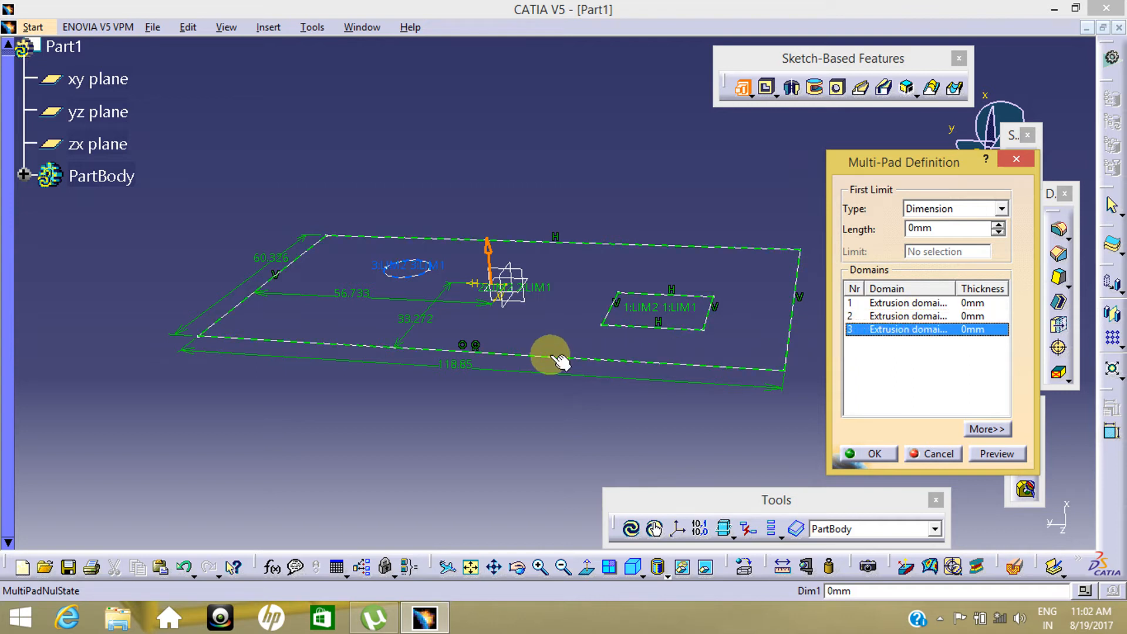
Set the thickness of extrusion domain 3, the circle, to 14 mm
{"action": "mouse_move", "coordinate": [503, 352]}
{"action": "middle_mouse_down"}
{"action": "mouse_move", "coordinate": [518, 315]}
{"action": "mouse_move", "coordinate": [315, 297]}
{"action": "middle_mouse_up"}
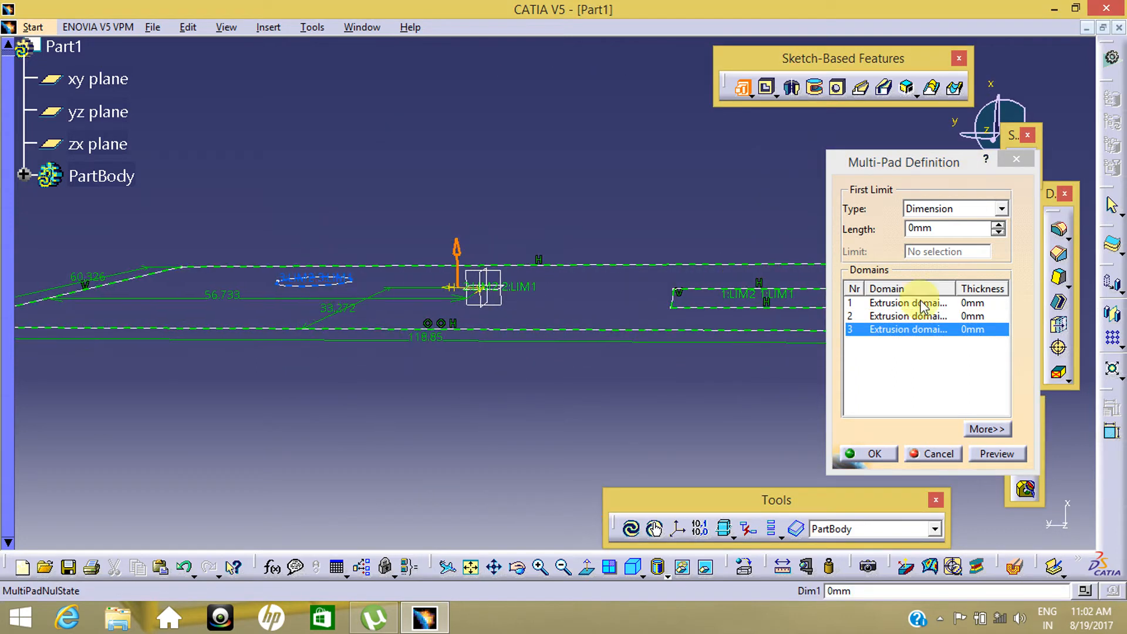
{"action": "left_click", "coordinate": [997, 227]}
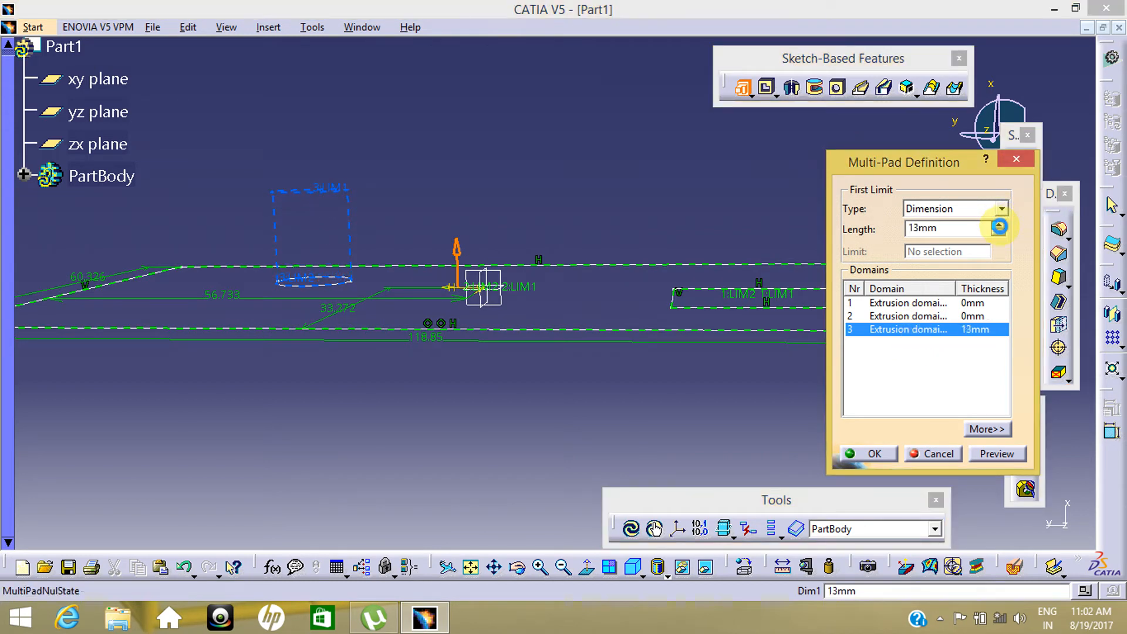
{"action": "left_click", "coordinate": [1000, 227]}
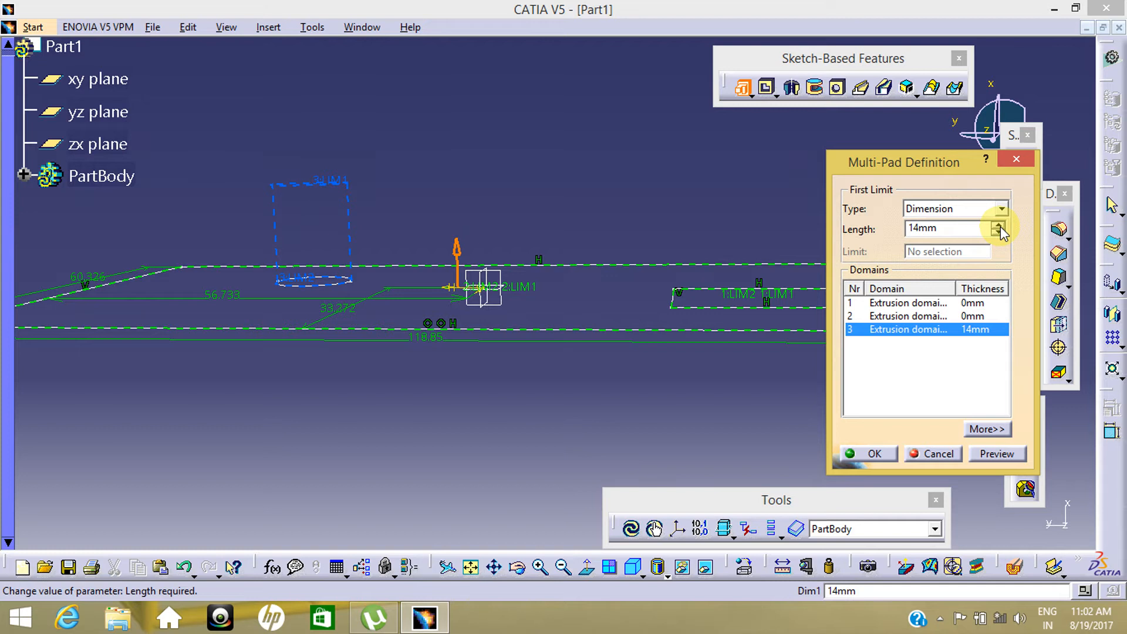
Set the thickness of extrusion domain 2, the large rectangle, to 7 mm
{"action": "left_click", "coordinate": [920, 316]}
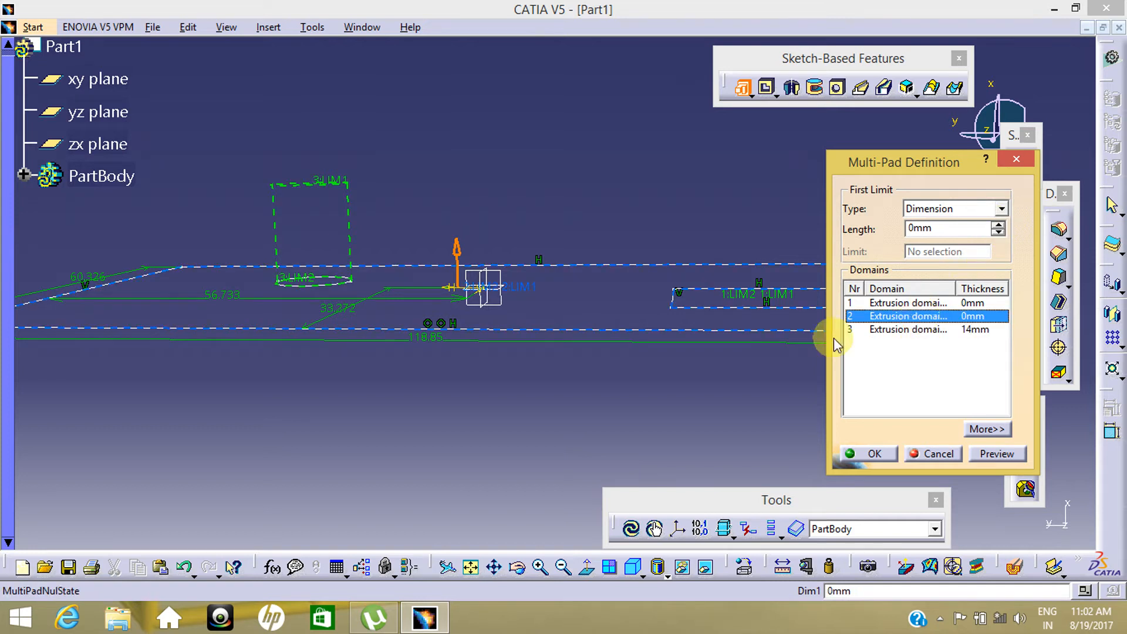
{"action": "mouse_move", "coordinate": [558, 395]}
{"action": "middle_mouse_down"}
{"action": "mouse_move", "coordinate": [576, 480]}
{"action": "mouse_move", "coordinate": [583, 471]}
{"action": "mouse_move", "coordinate": [329, 201]}
{"action": "middle_mouse_up"}
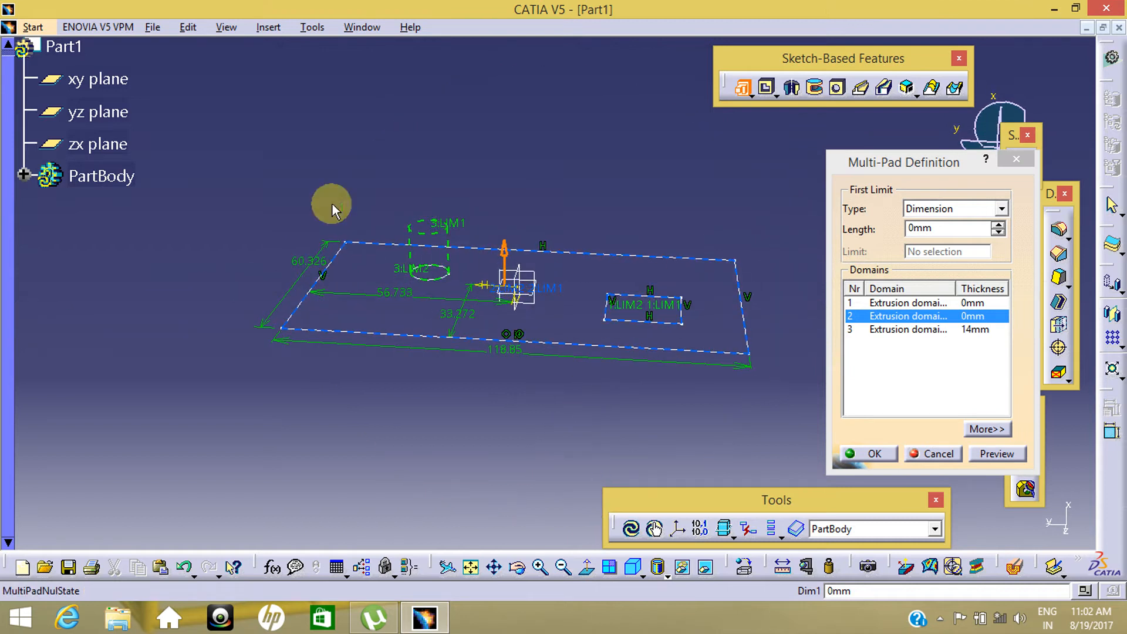
{"action": "left_click", "coordinate": [998, 225]}
{"action": "left_click", "coordinate": [998, 226]}
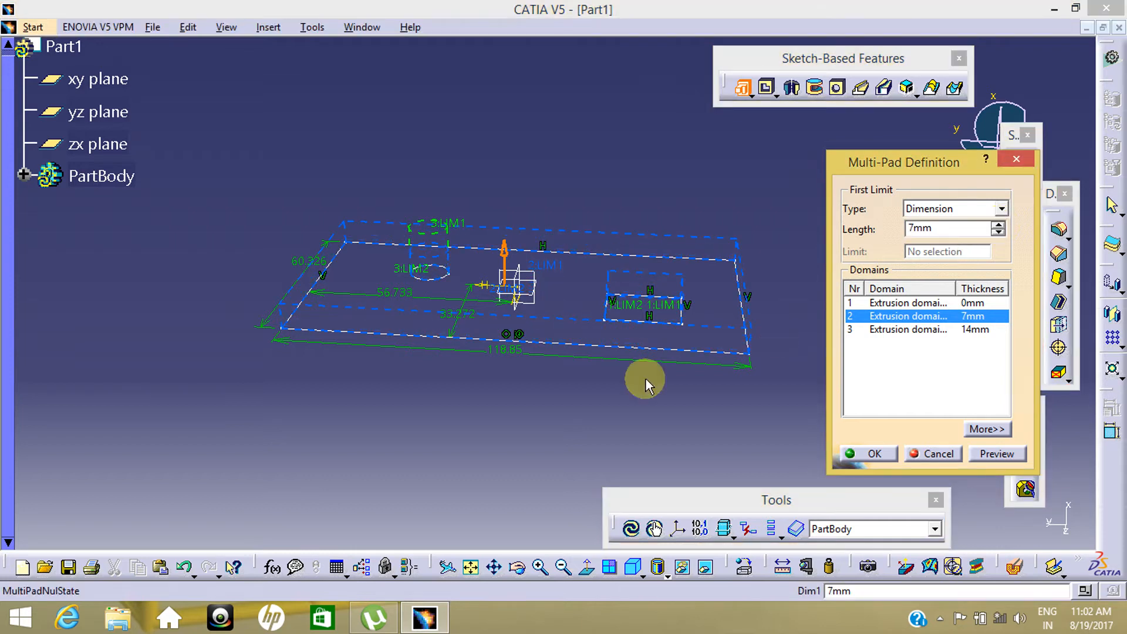
{"action": "middle_click_drag", "start_coordinate": [646, 377], "coordinate": [511, 328]}
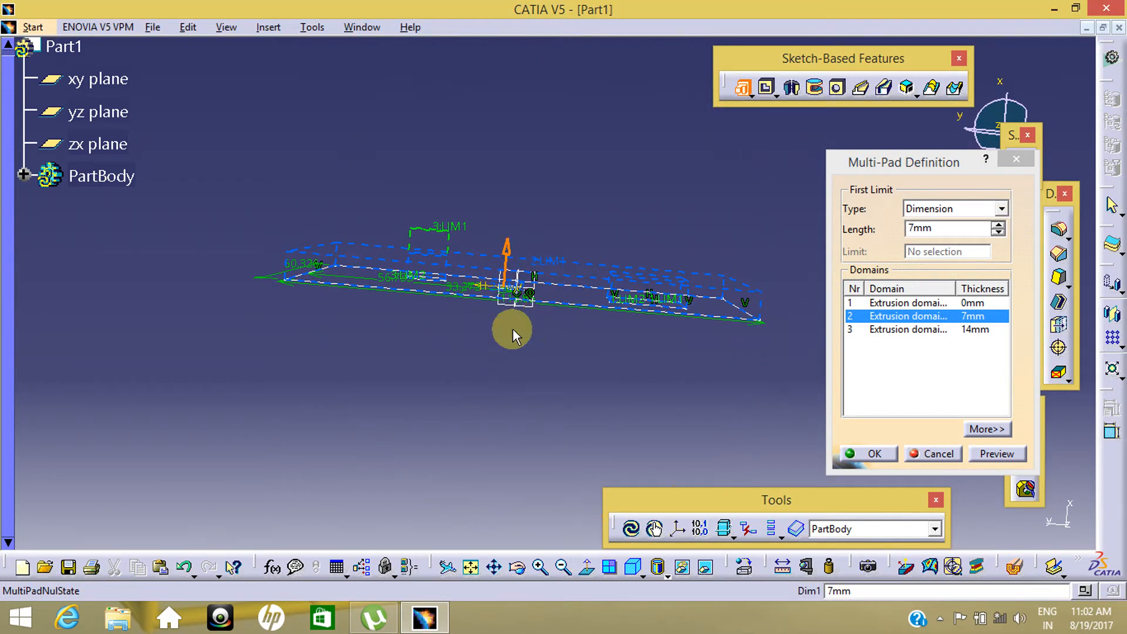
Set the thickness of extrusion domain 1, the inner rectangle, to 34 mm
{"action": "left_click", "coordinate": [912, 303]}
{"action": "middle_click_drag", "start_coordinate": [596, 373], "coordinate": [482, 317]}
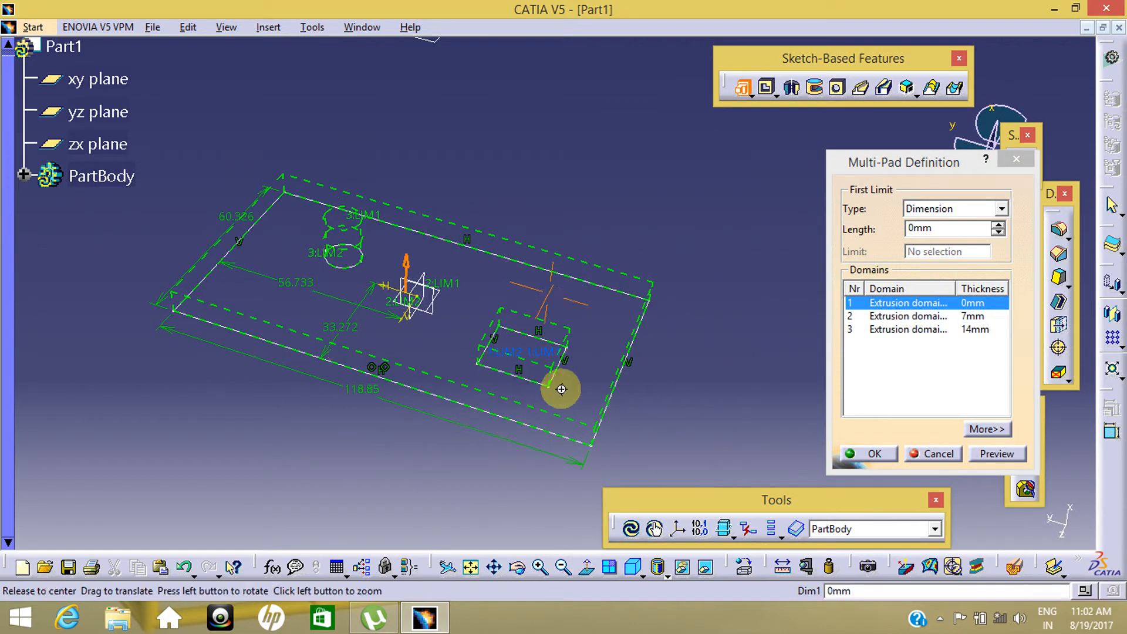
{"action": "middle_click_drag", "start_coordinate": [558, 385], "coordinate": [599, 215]}
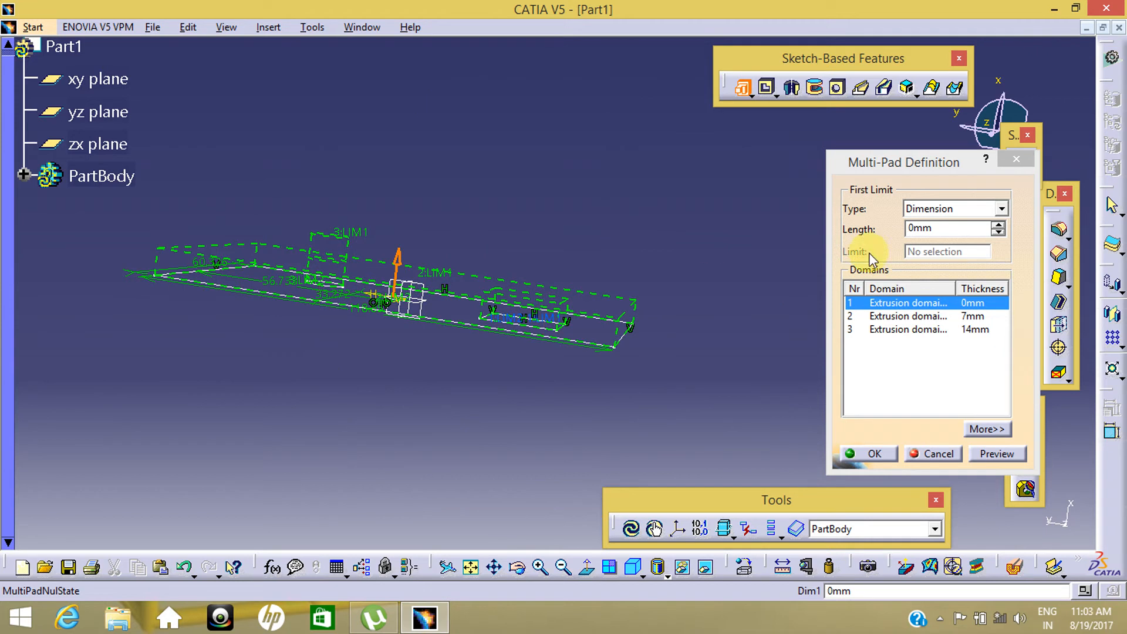
{"action": "left_click", "coordinate": [997, 225]}
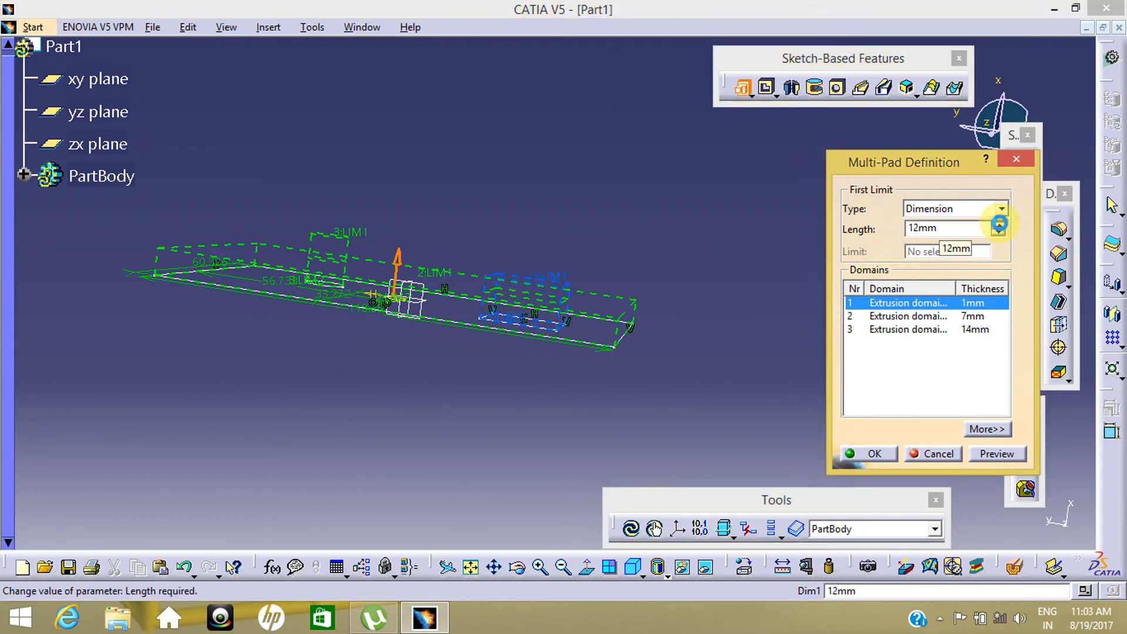
{"action": "left_click", "coordinate": [998, 224]}
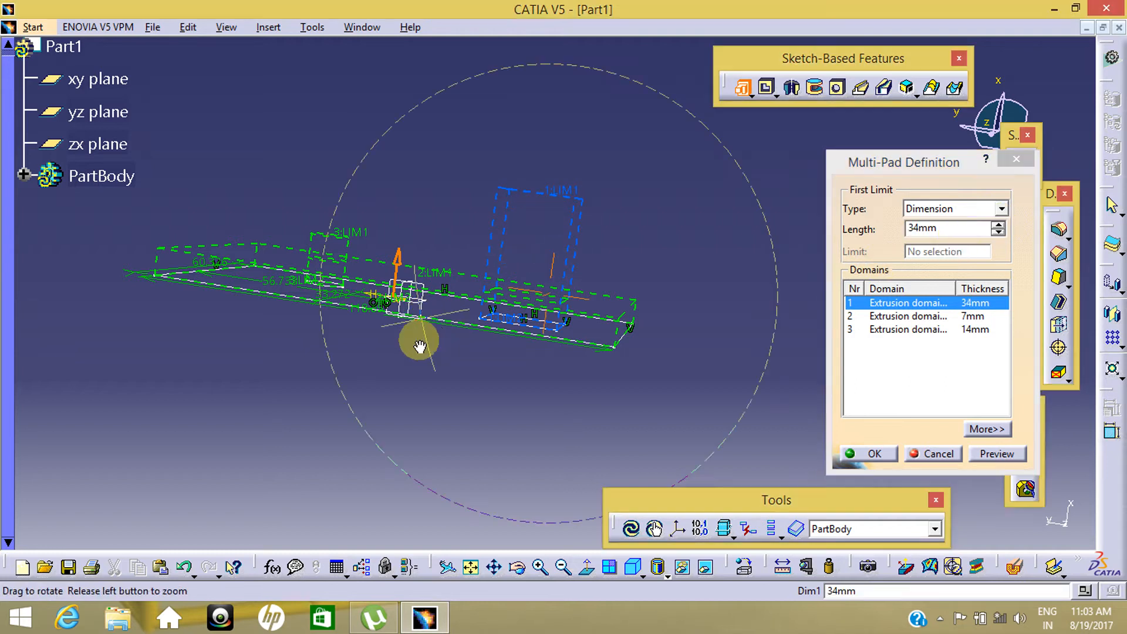
Preview the Multi-Pad with its three extrusion heights and create it
{"action": "middle_click_drag", "start_coordinate": [415, 340], "coordinate": [410, 420]}
{"action": "mouse_move", "coordinate": [682, 370]}
{"action": "middle_mouse_down"}
{"action": "mouse_move", "coordinate": [584, 397]}
{"action": "mouse_move", "coordinate": [581, 445]}
{"action": "mouse_move", "coordinate": [361, 396]}
{"action": "mouse_move", "coordinate": [614, 322]}
{"action": "mouse_move", "coordinate": [393, 315]}
{"action": "middle_mouse_up"}
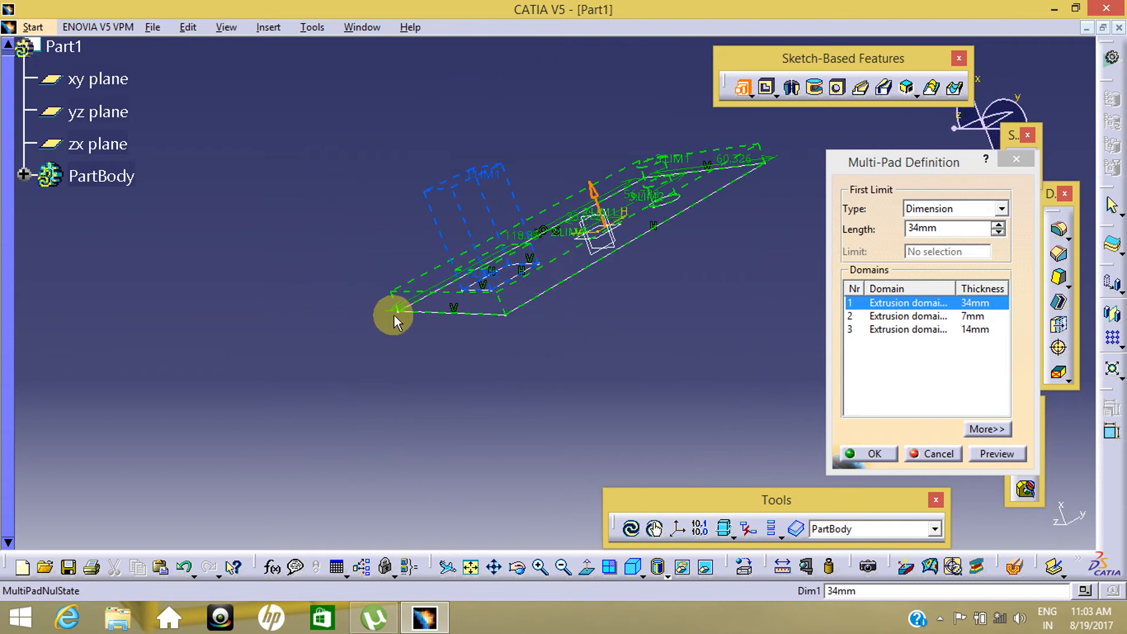
{"action": "left_click", "coordinate": [991, 454]}
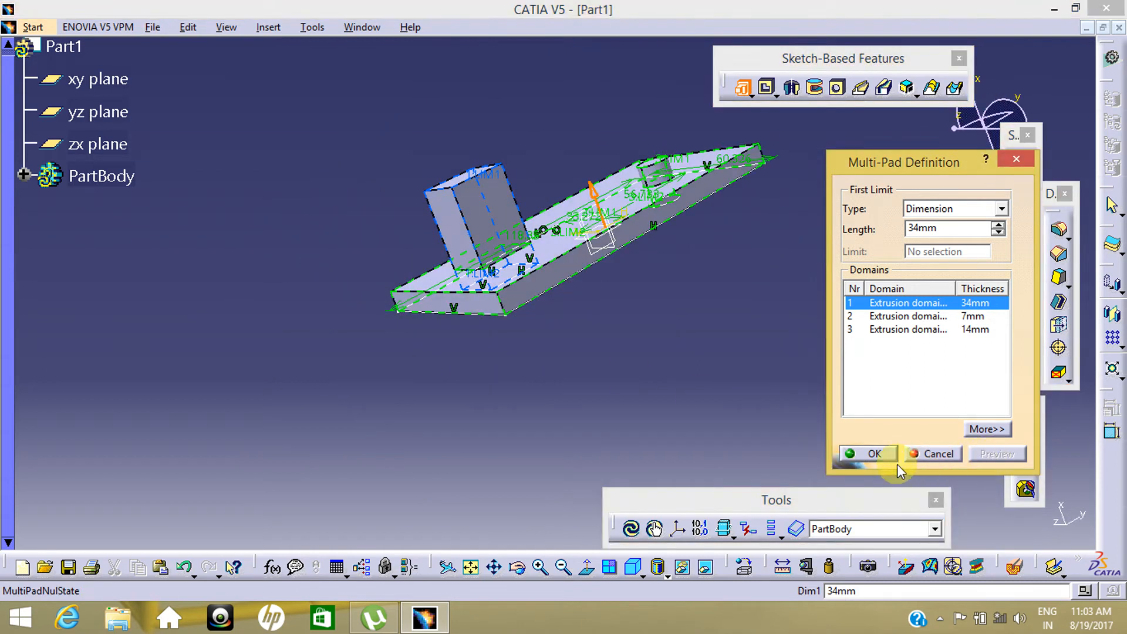
{"action": "left_click", "coordinate": [873, 454]}
Inspect the Multi-Pad solid from several sides, including the plate's underside, the block and the cylinder
{"action": "middle_click_drag", "start_coordinate": [685, 247], "coordinate": [642, 400]}
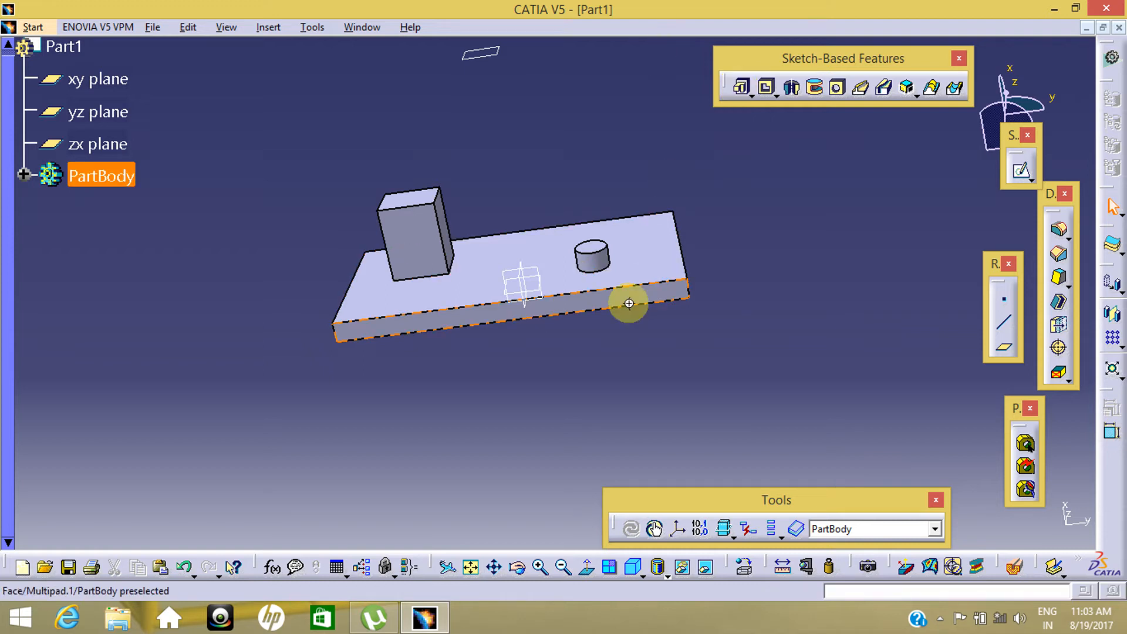
{"action": "middle_click_drag", "start_coordinate": [629, 304], "coordinate": [607, 205]}
{"action": "middle_click_drag", "start_coordinate": [678, 291], "coordinate": [631, 336]}
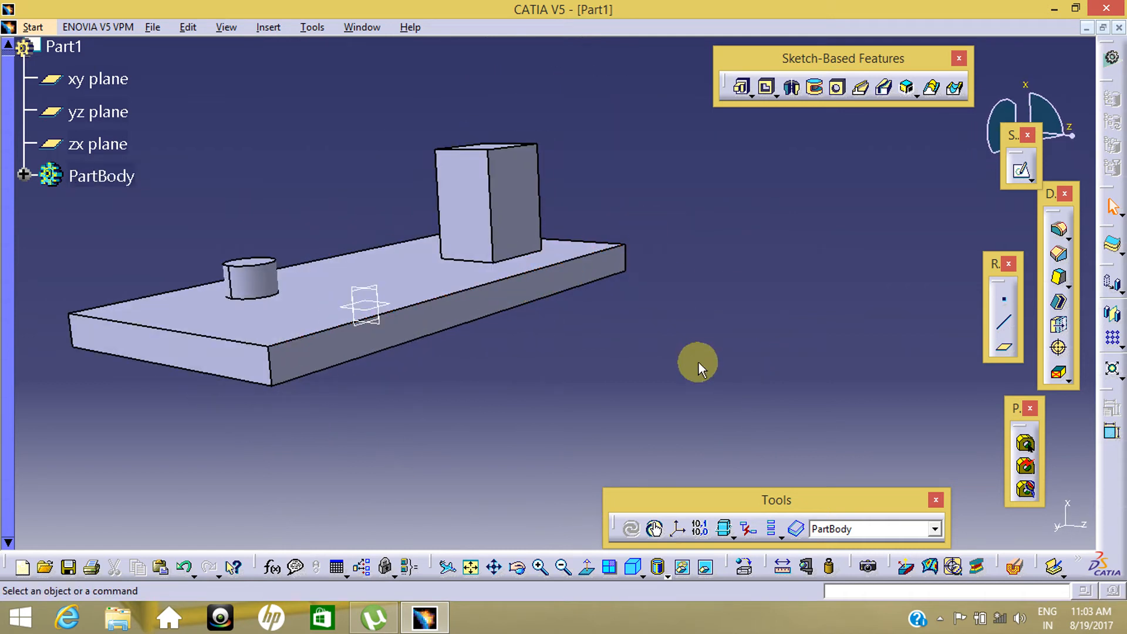
{"action": "middle_click_drag", "start_coordinate": [696, 364], "coordinate": [616, 365]}
{"action": "middle_click_drag", "start_coordinate": [756, 323], "coordinate": [594, 262]}
{"action": "left_click", "coordinate": [594, 274]}
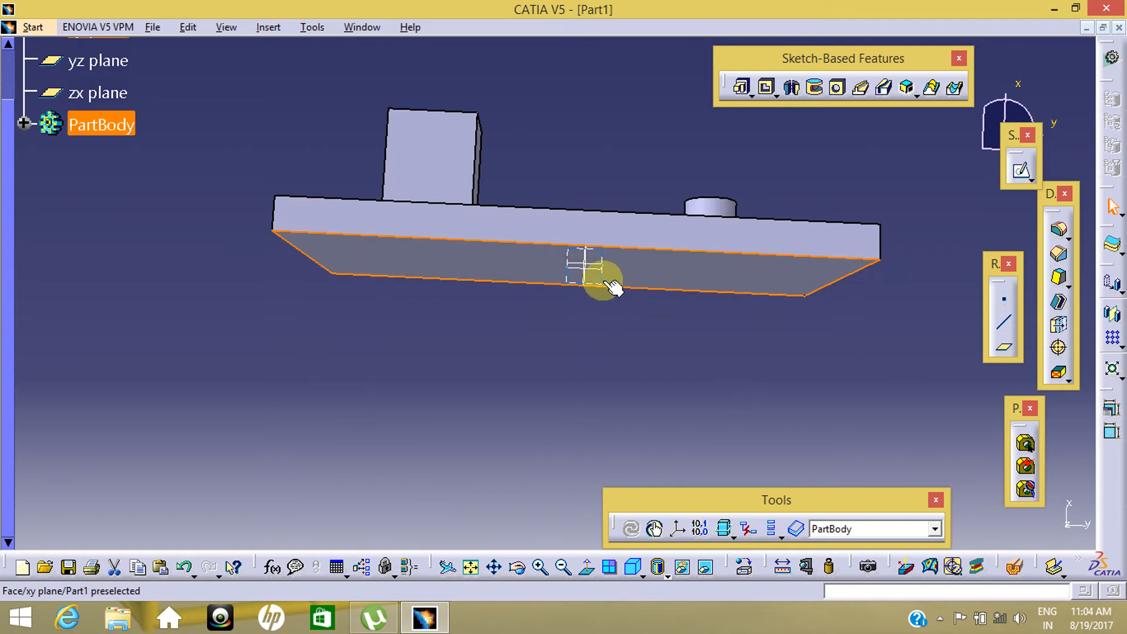
{"action": "left_click", "coordinate": [586, 344]}
{"action": "middle_click_drag", "start_coordinate": [586, 344], "coordinate": [523, 460]}
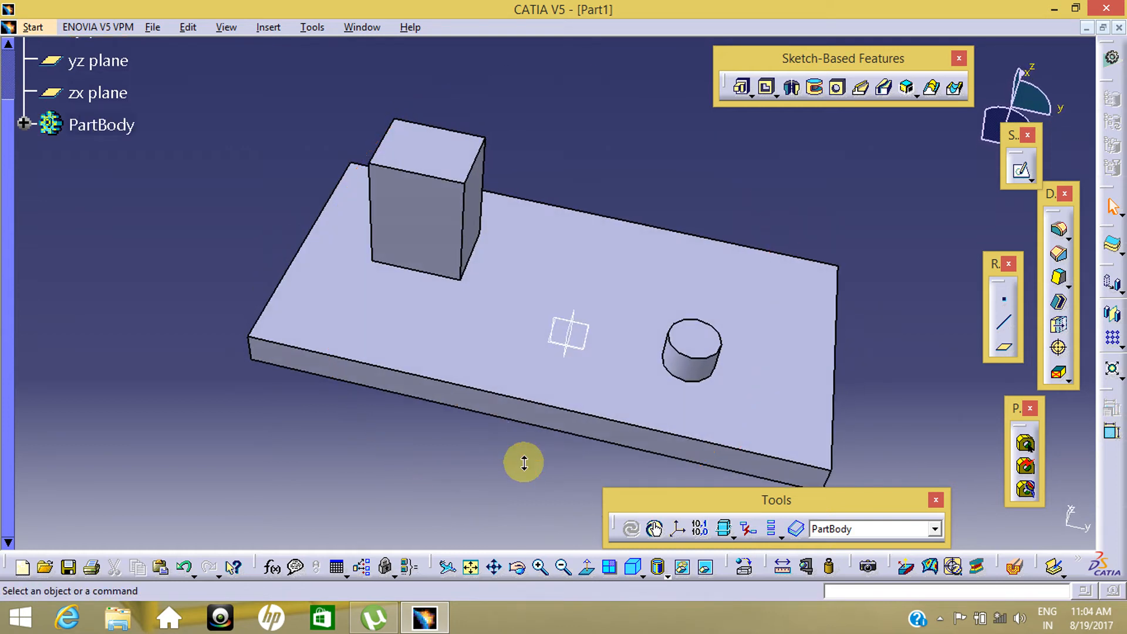
{"action": "middle_click_drag", "start_coordinate": [556, 279], "coordinate": [717, 402]}
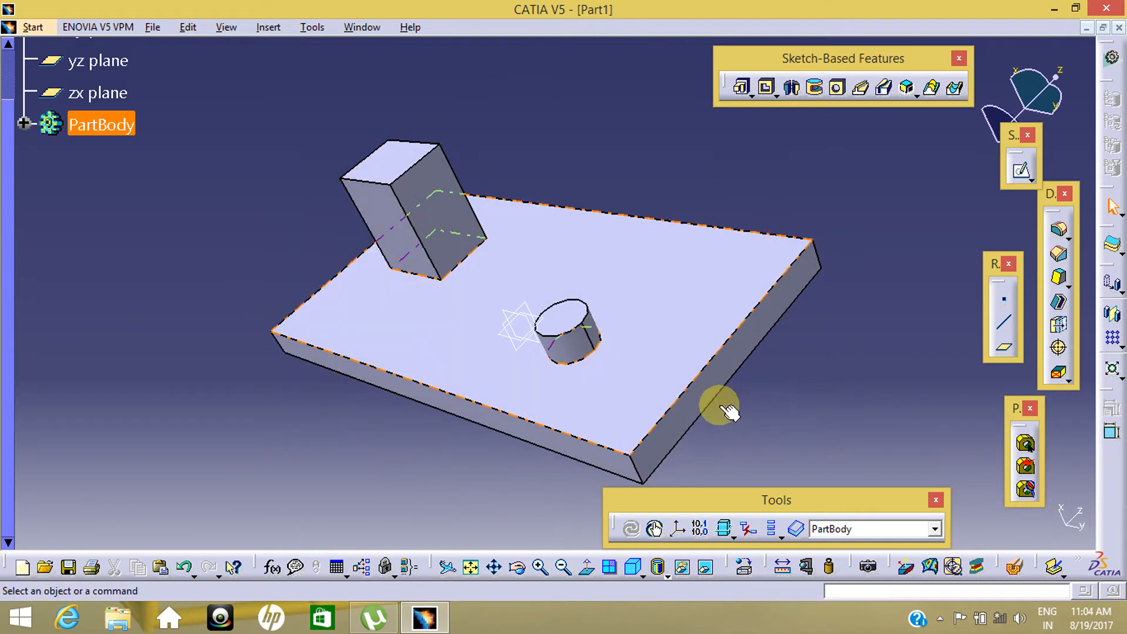
Start a new sketch on the plate's upper face, which carries the block and the cylinder
{"action": "left_click", "coordinate": [698, 300]}
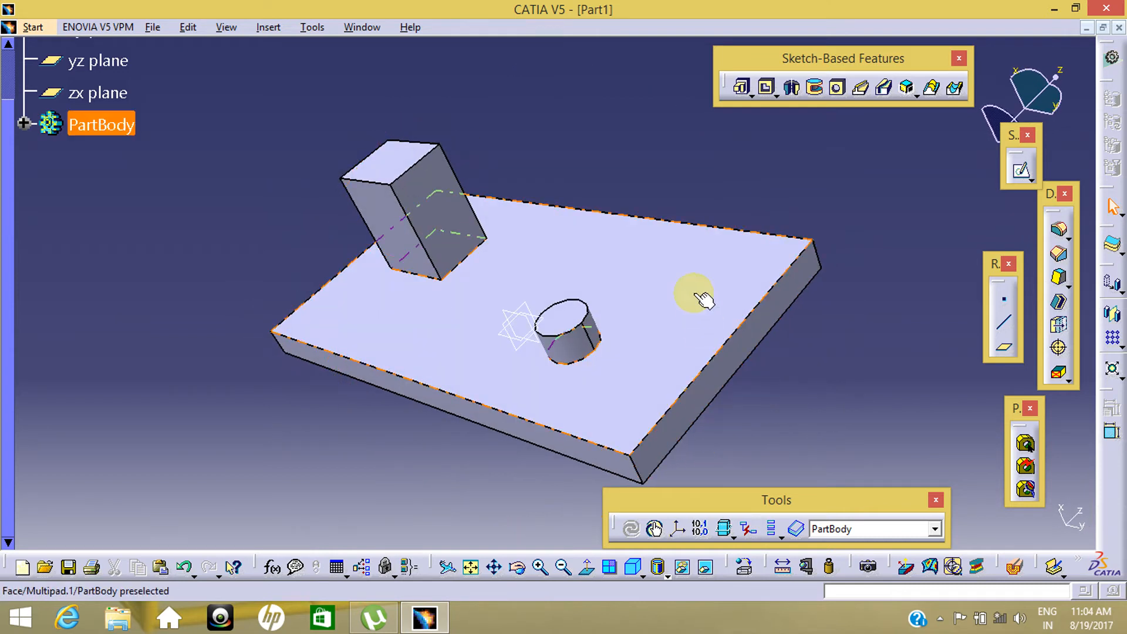
{"action": "middle_click_drag", "start_coordinate": [830, 377], "coordinate": [623, 320]}
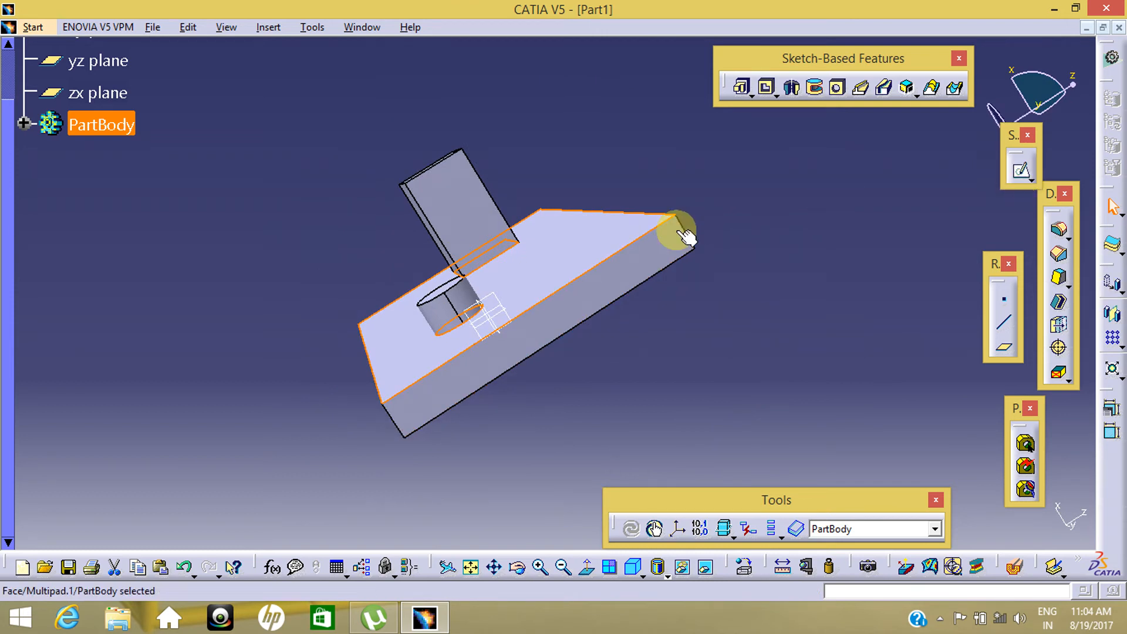
{"action": "left_click", "coordinate": [594, 268]}
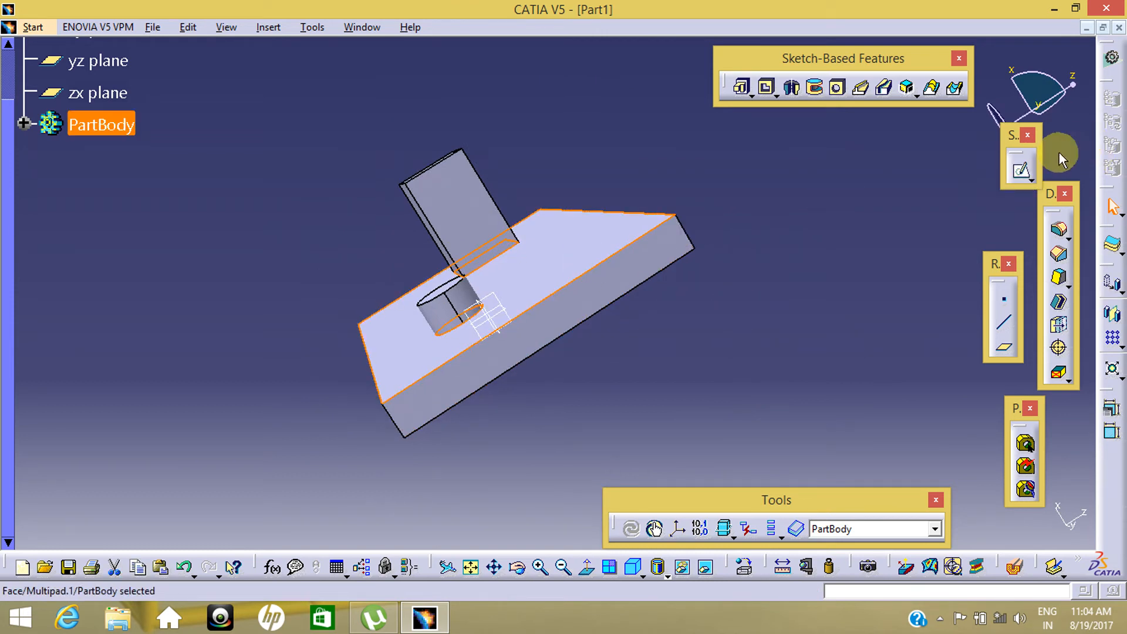
{"action": "left_click", "coordinate": [1021, 170]}
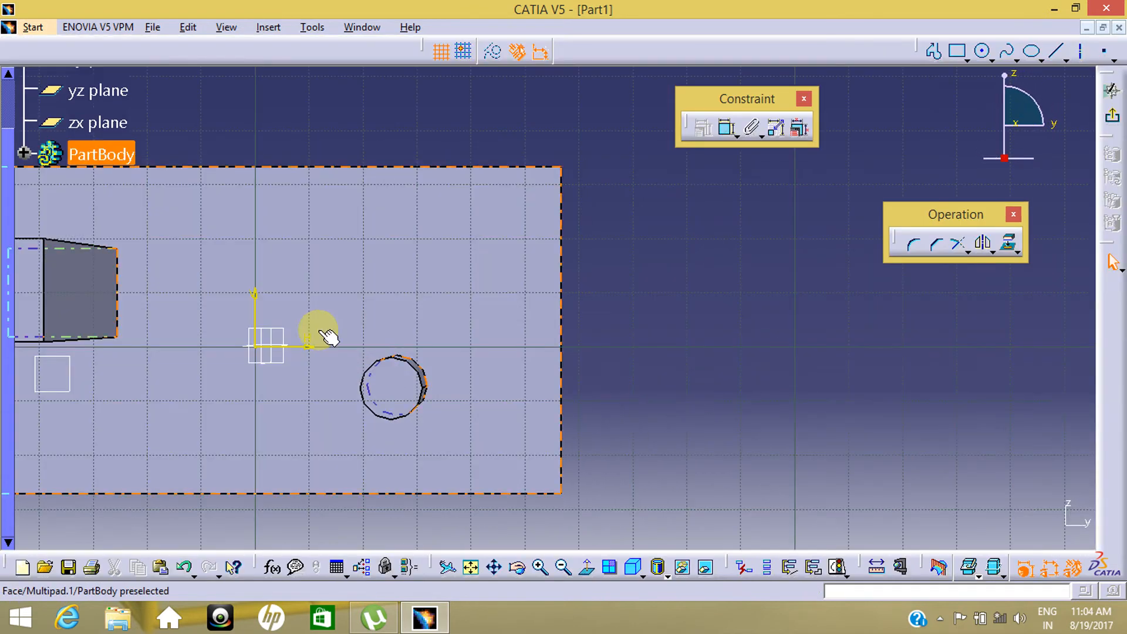
Sketch a narrow horizontal rectangle just above the origin, between the block and the cylinder, and exit the sketch
{"action": "left_click", "coordinate": [956, 51]}
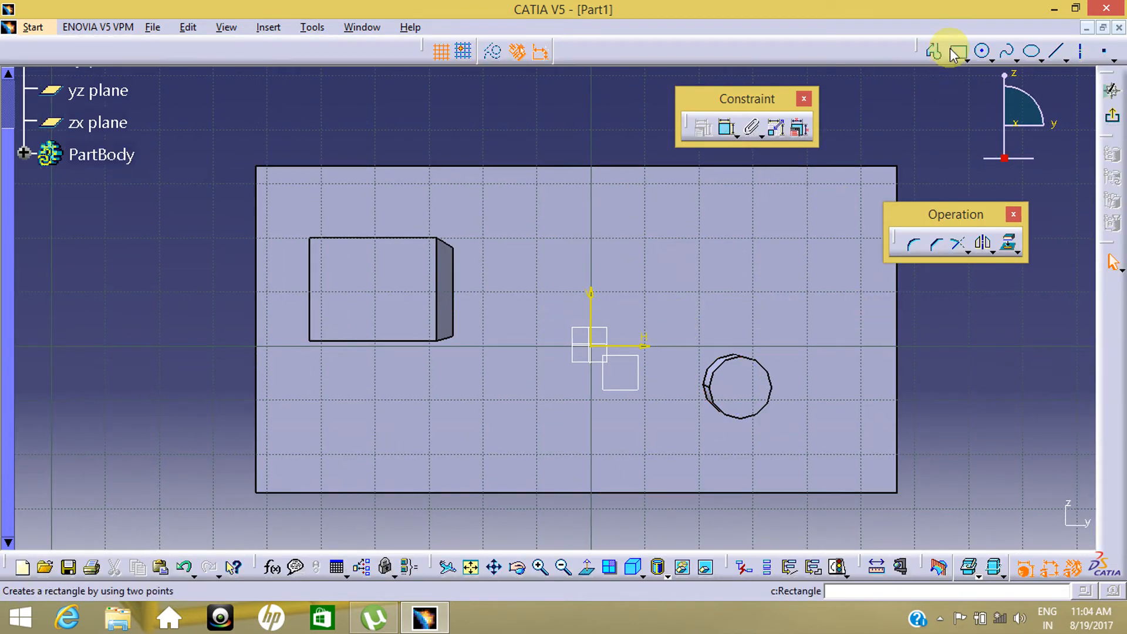
{"action": "left_click", "coordinate": [575, 237]}
{"action": "left_click", "coordinate": [699, 268]}
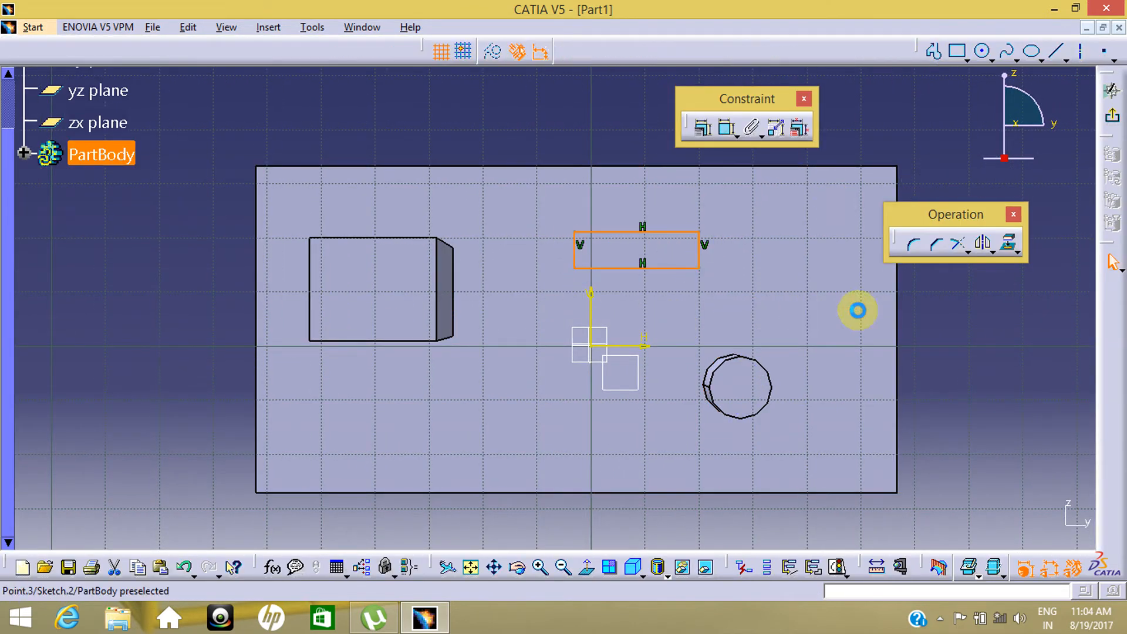
{"action": "left_click", "coordinate": [950, 329]}
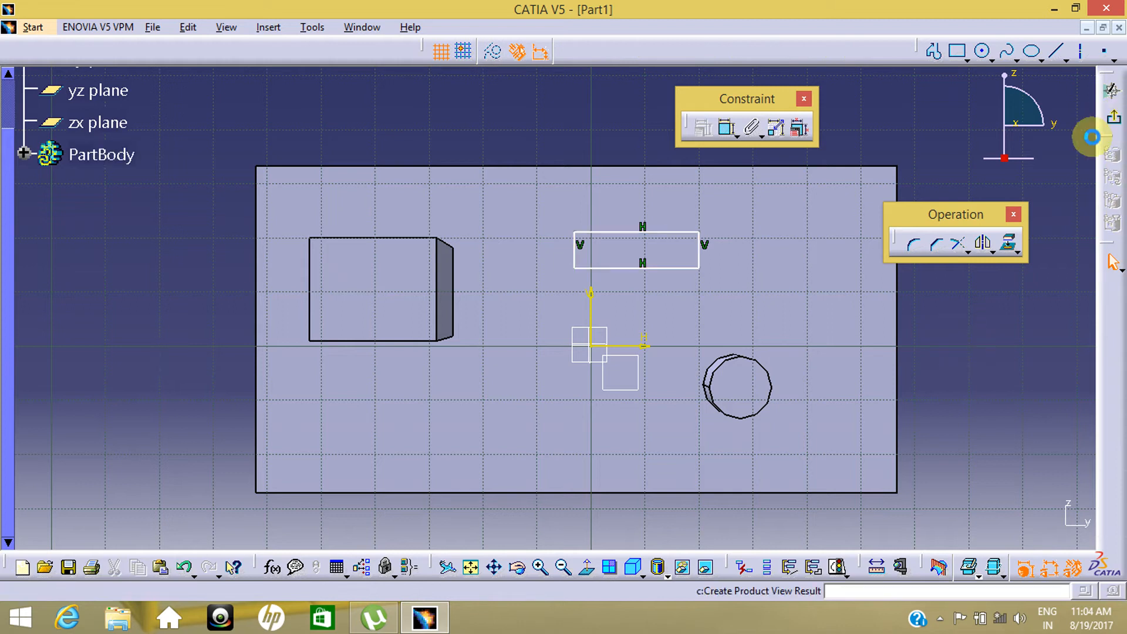
{"action": "left_click", "coordinate": [1111, 116]}
{"action": "mouse_move", "coordinate": [692, 310]}
{"action": "middle_mouse_down"}
{"action": "mouse_move", "coordinate": [864, 360]}
{"action": "mouse_move", "coordinate": [674, 389]}
{"action": "mouse_move", "coordinate": [559, 466]}
{"action": "mouse_move", "coordinate": [604, 410]}
{"action": "mouse_move", "coordinate": [730, 340]}
{"action": "mouse_move", "coordinate": [712, 359]}
{"action": "mouse_move", "coordinate": [810, 327]}
{"action": "mouse_move", "coordinate": [533, 319]}
{"action": "mouse_move", "coordinate": [525, 346]}
{"action": "middle_mouse_up"}
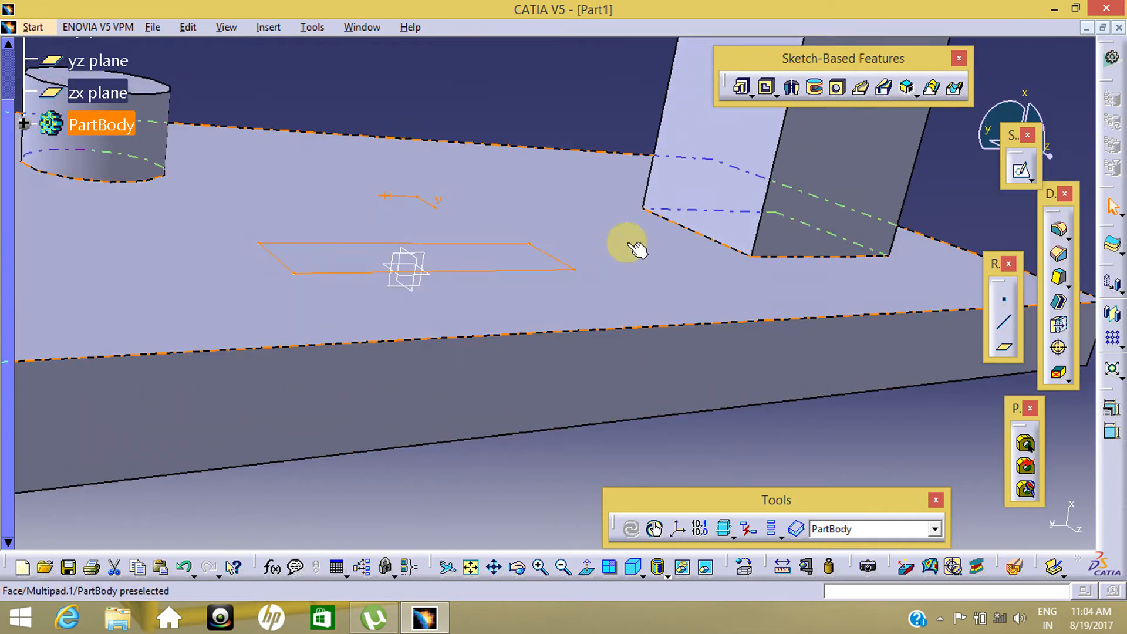
Cut the narrow rectangle into the plate as a Pocket with a depth of 5 mm
{"action": "left_click", "coordinate": [766, 89]}
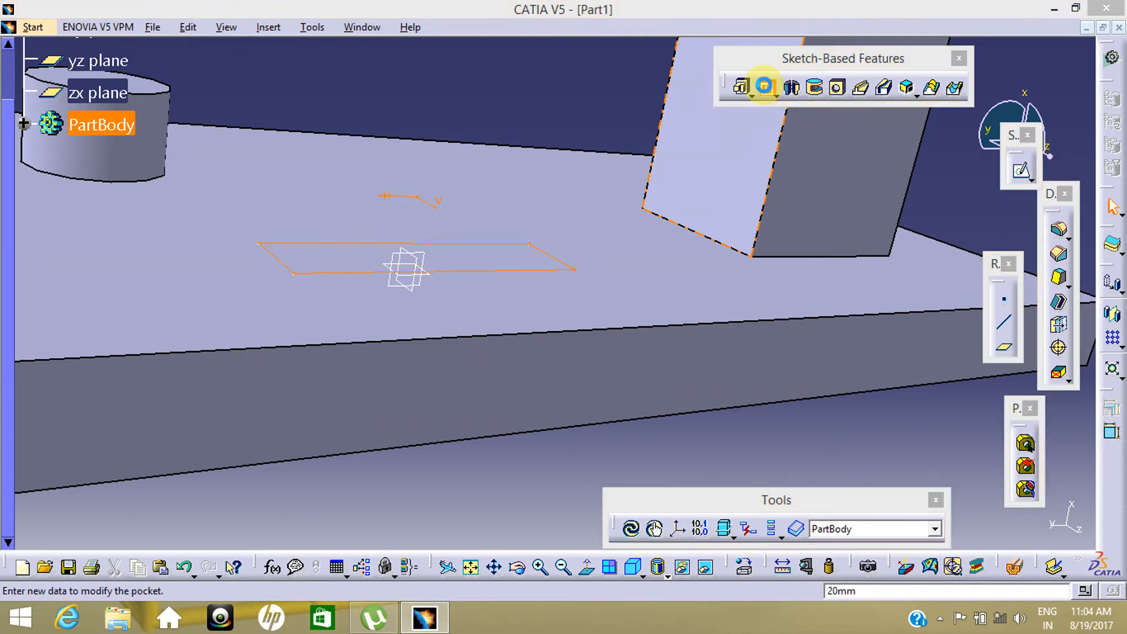
{"action": "middle_click_drag", "start_coordinate": [657, 288], "coordinate": [503, 196]}
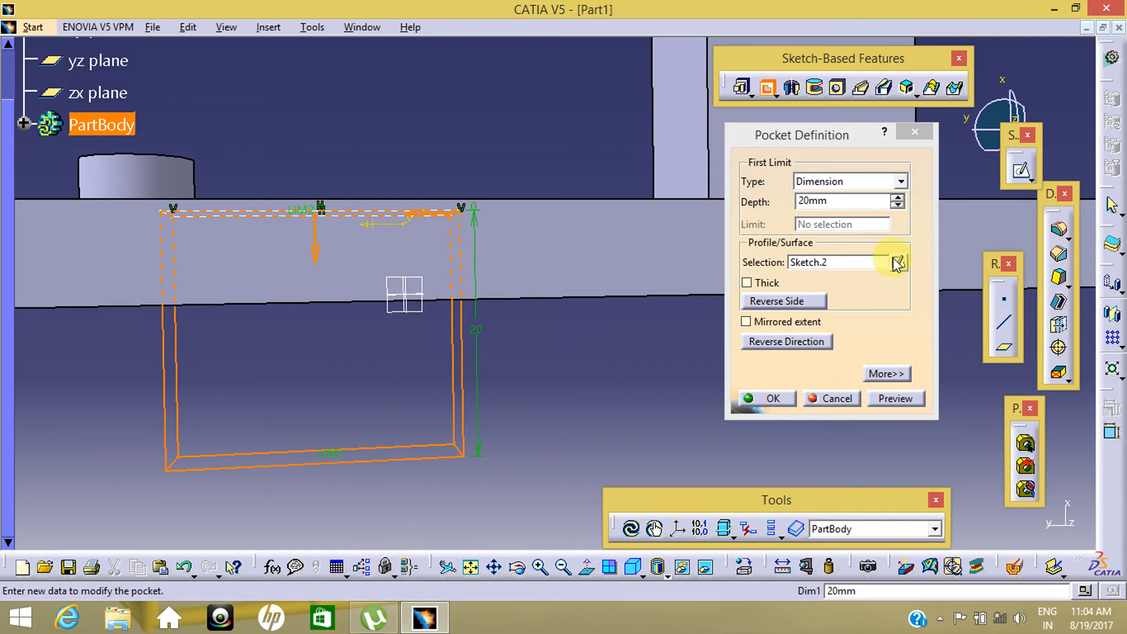
{"action": "left_click", "coordinate": [898, 198]}
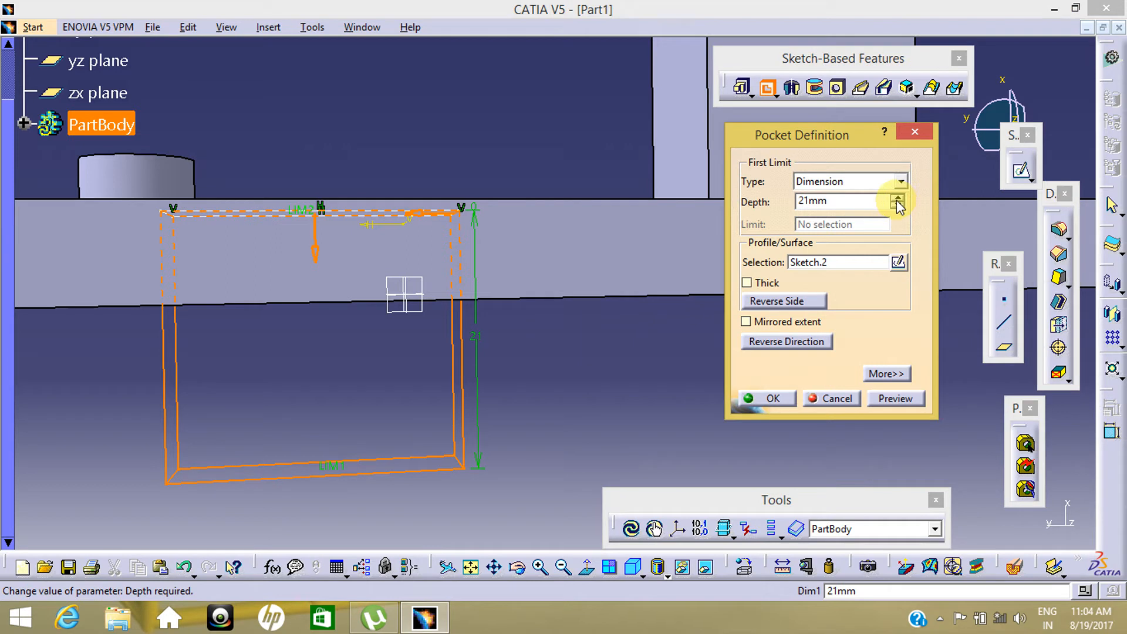
{"action": "left_click", "coordinate": [896, 206]}
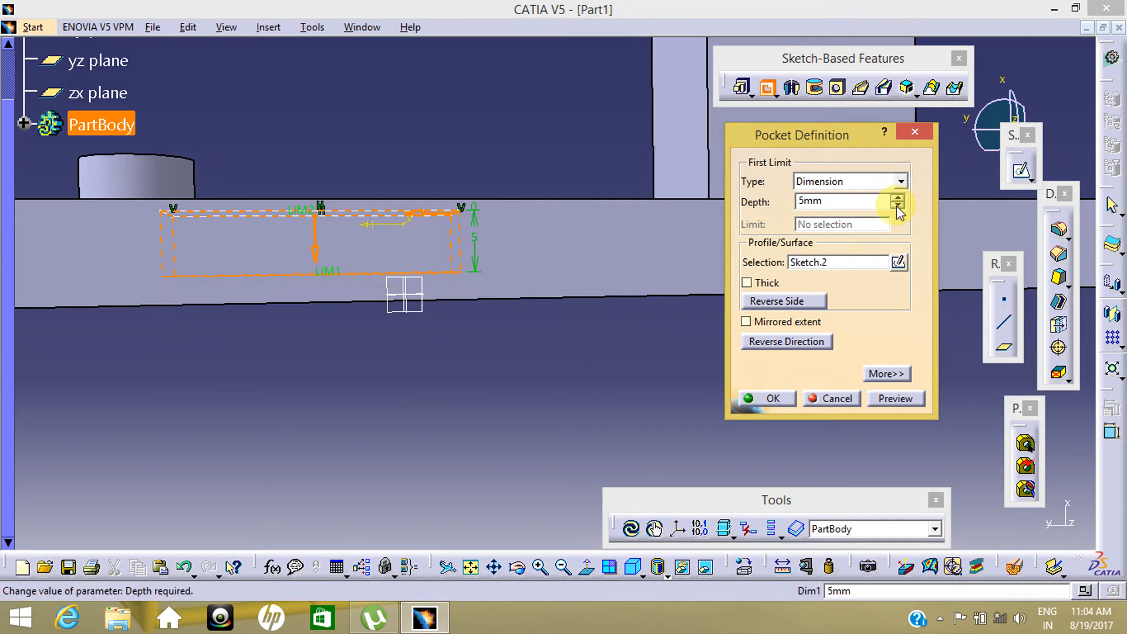
{"action": "middle_click_drag", "start_coordinate": [546, 420], "coordinate": [824, 499]}
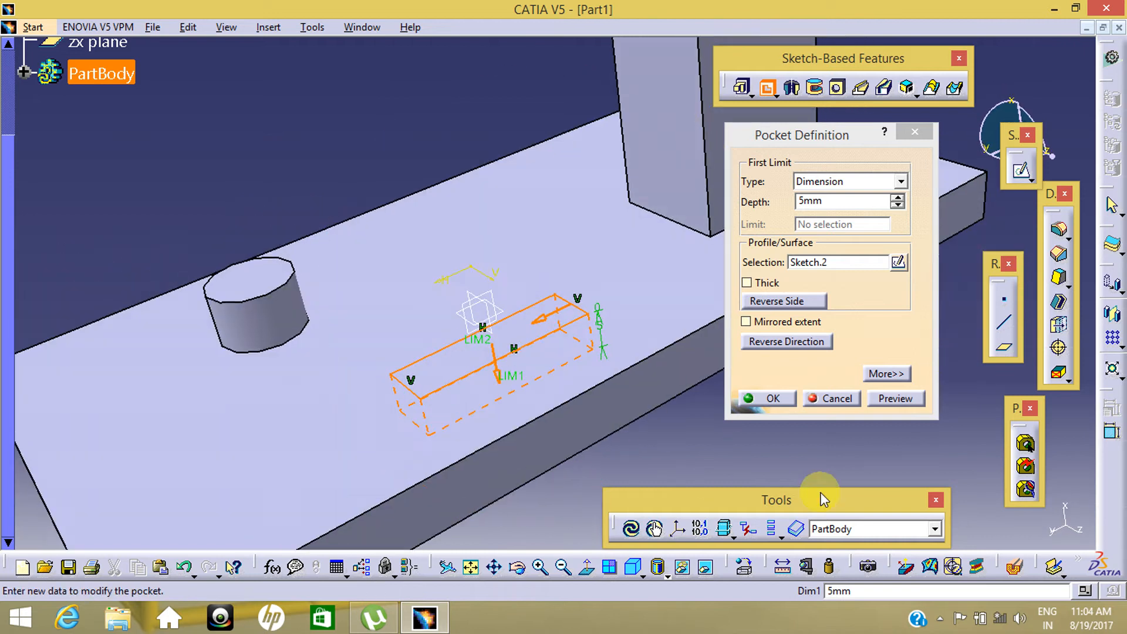
{"action": "left_click", "coordinate": [778, 398]}
{"action": "middle_click_drag", "start_coordinate": [521, 385], "coordinate": [646, 477]}
{"action": "middle_click_drag", "start_coordinate": [751, 448], "coordinate": [498, 393]}
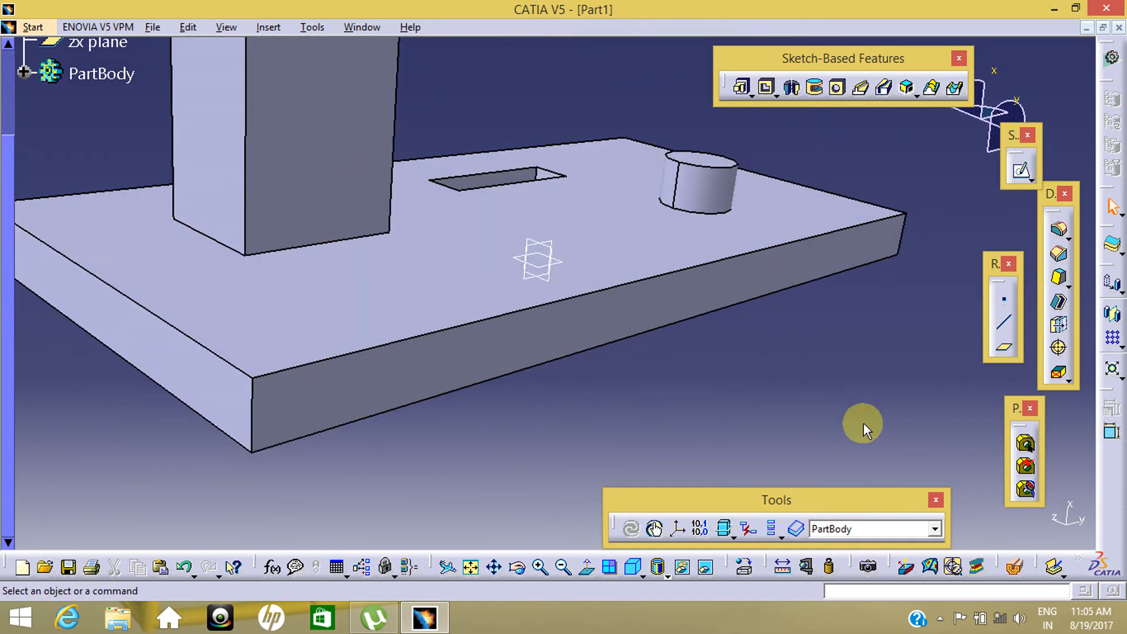
Open another sketch on the upper face of the pocketed plate
{"action": "left_click", "coordinate": [629, 247]}
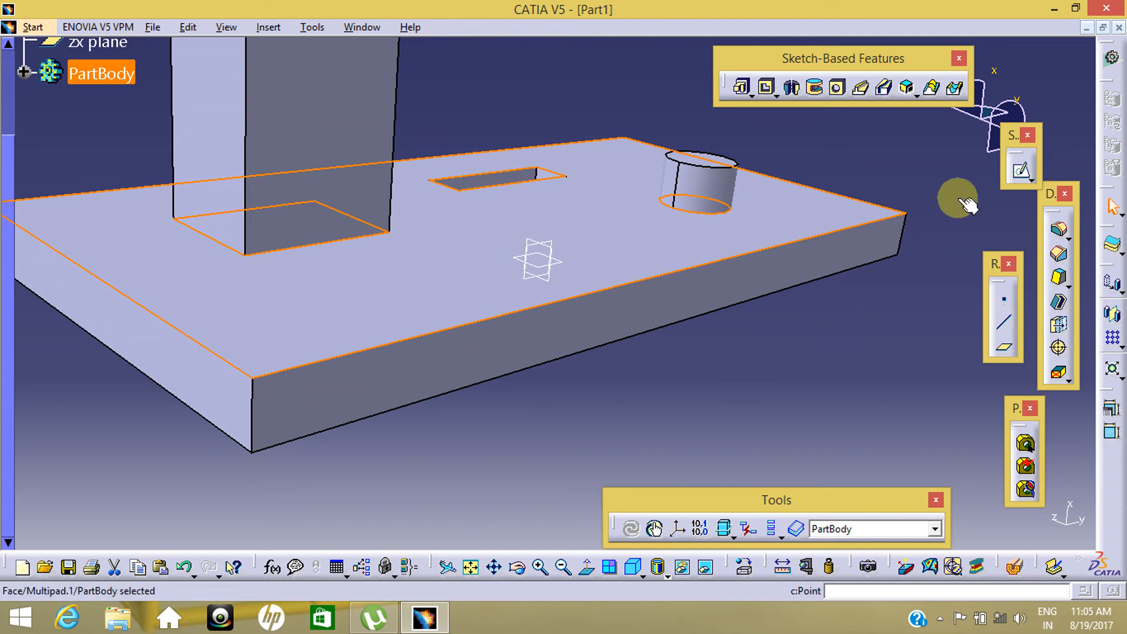
{"action": "left_click", "coordinate": [1019, 170]}
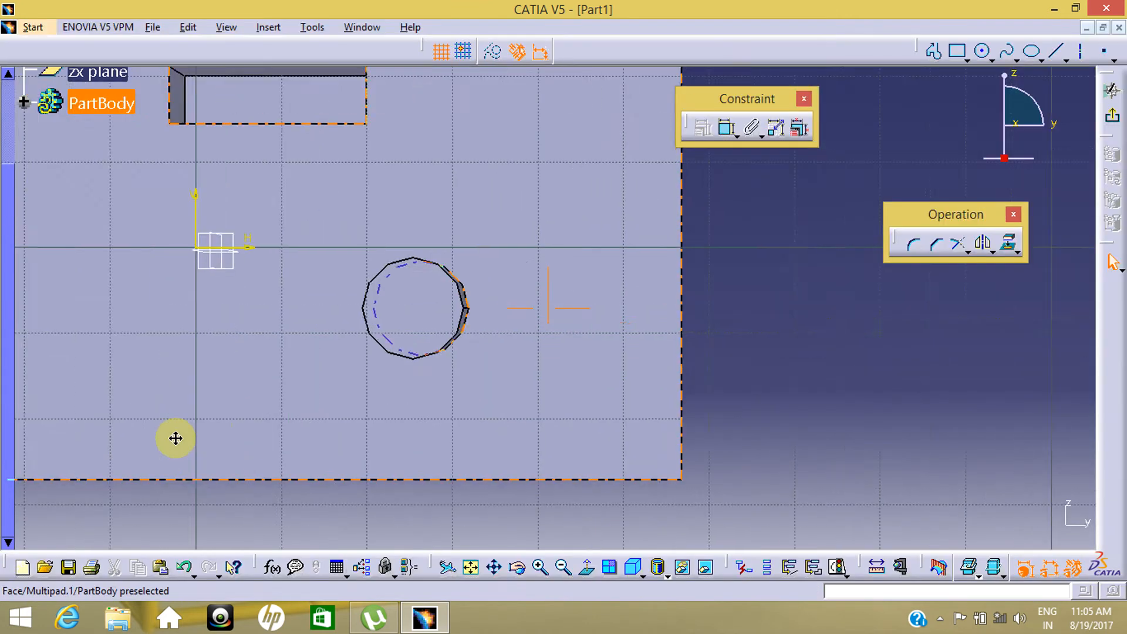
{"action": "mouse_move", "coordinate": [174, 437]}
{"action": "middle_mouse_down"}
{"action": "mouse_move", "coordinate": [288, 429]}
{"action": "mouse_move", "coordinate": [298, 441]}
{"action": "middle_mouse_up"}
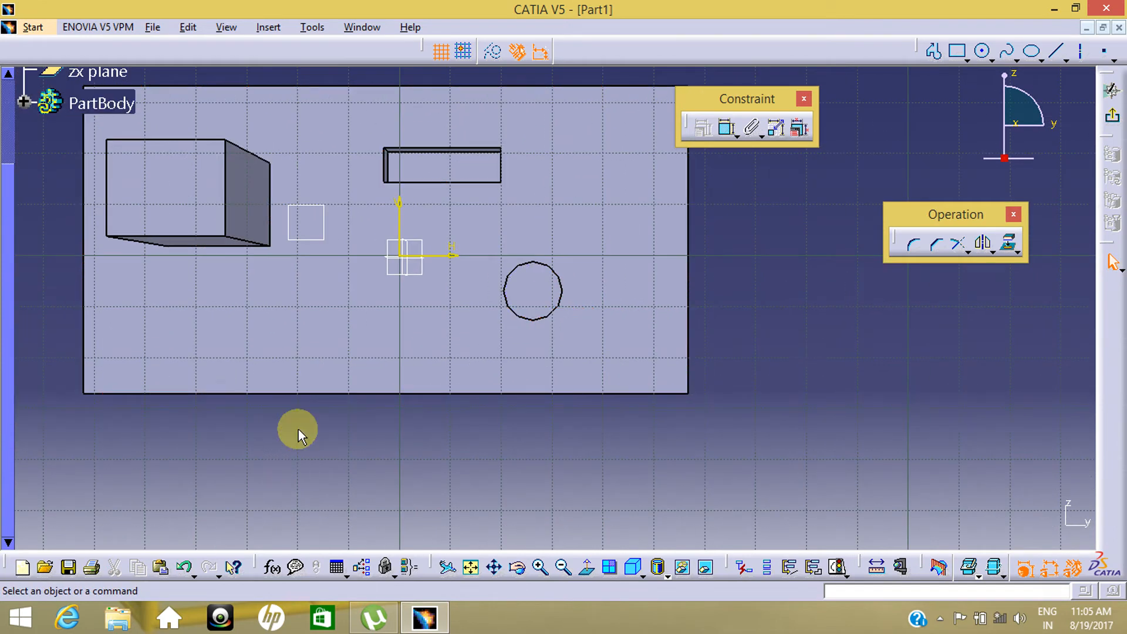
Undo the newest sketch and the 5 mm pocket, and reopen the narrow rectangle's sketch for editing
{"action": "key", "text": "ctrl+z"}
{"action": "key", "text": "ctrl+z"}
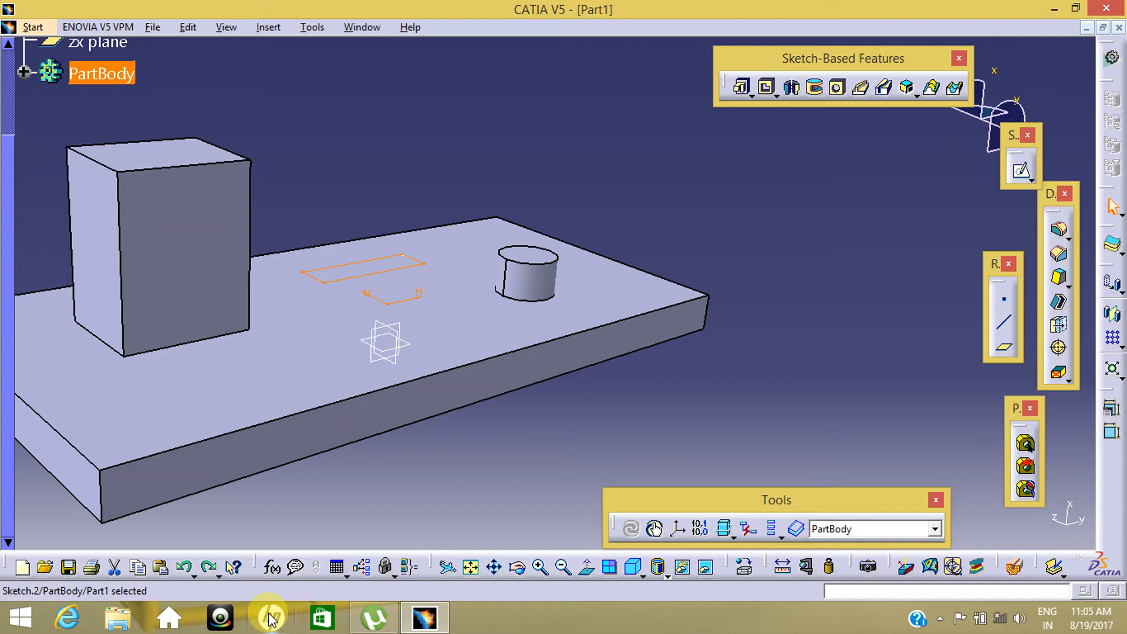
{"action": "left_click", "coordinate": [775, 410]}
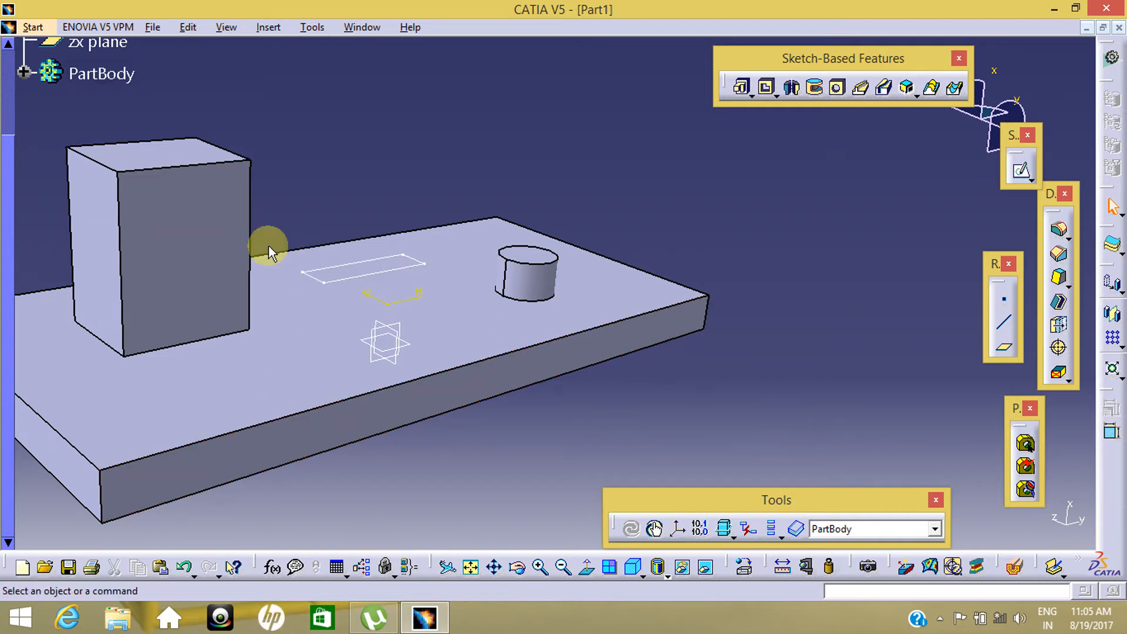
{"action": "double_click", "coordinate": [365, 276]}
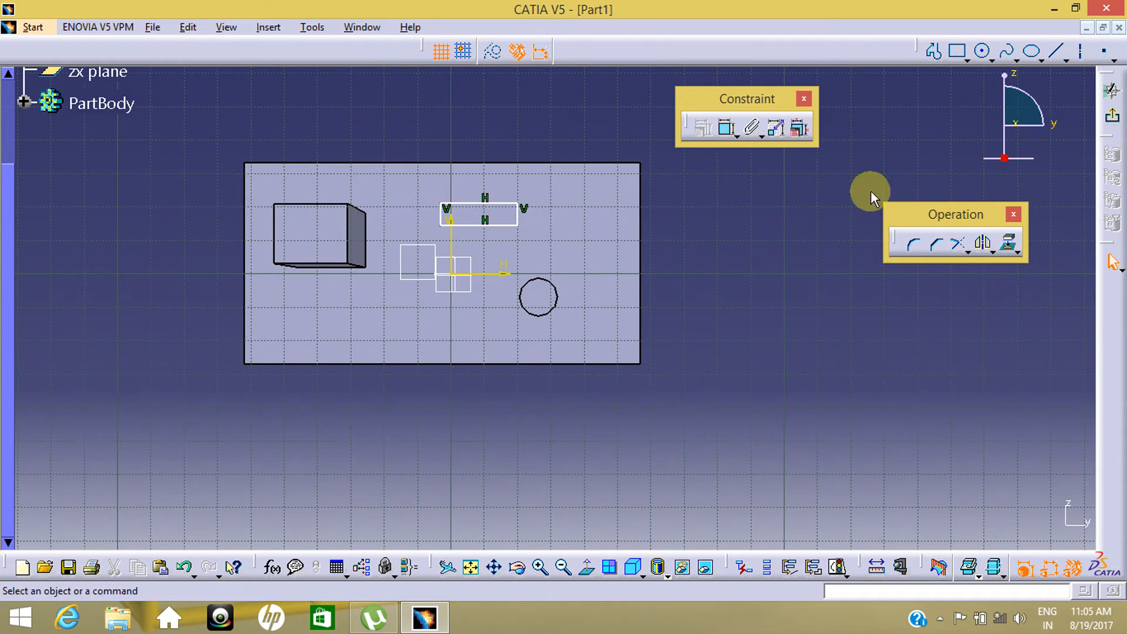
Draw a small horizontal rectangle below the origin, near the plate's lower edge, in the same sketch
{"action": "left_click", "coordinate": [959, 53]}
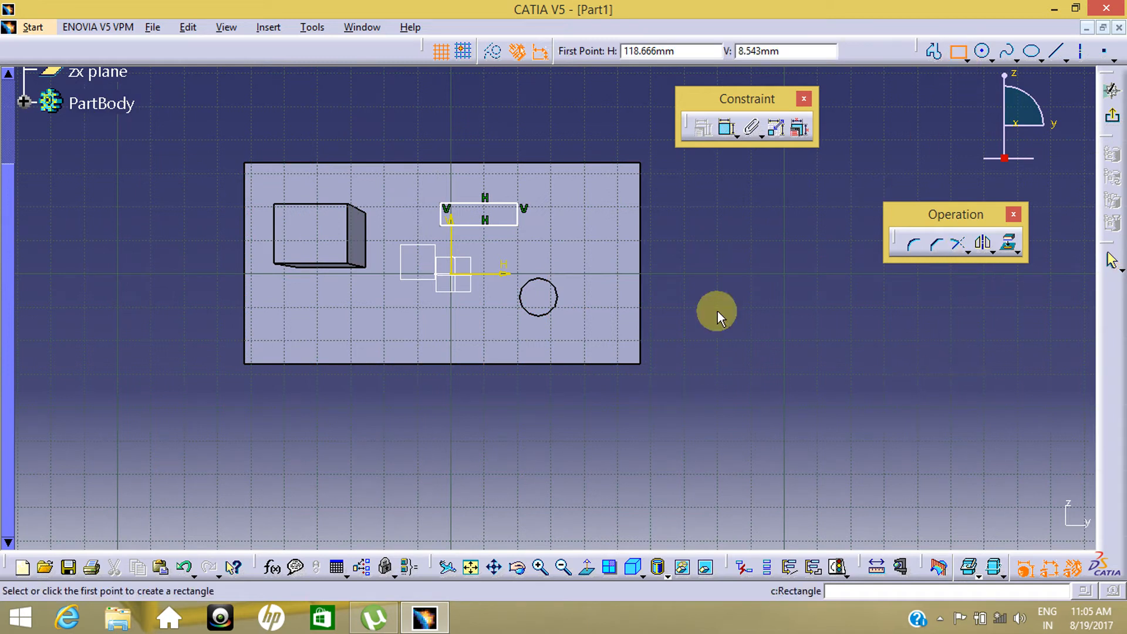
{"action": "left_click", "coordinate": [387, 311]}
{"action": "left_click", "coordinate": [432, 332]}
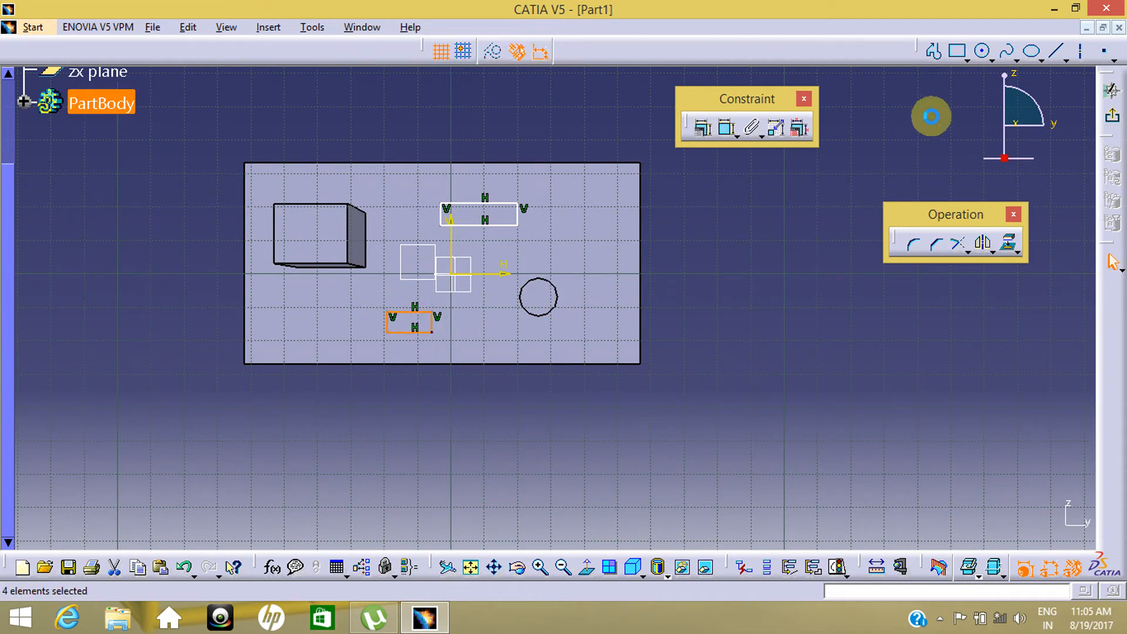
Draw a circle of about 9.4 mm radius between the narrow upper rectangle and the plate's right edge, and exit the sketch
{"action": "left_click", "coordinate": [992, 60]}
{"action": "left_click", "coordinate": [1001, 78]}
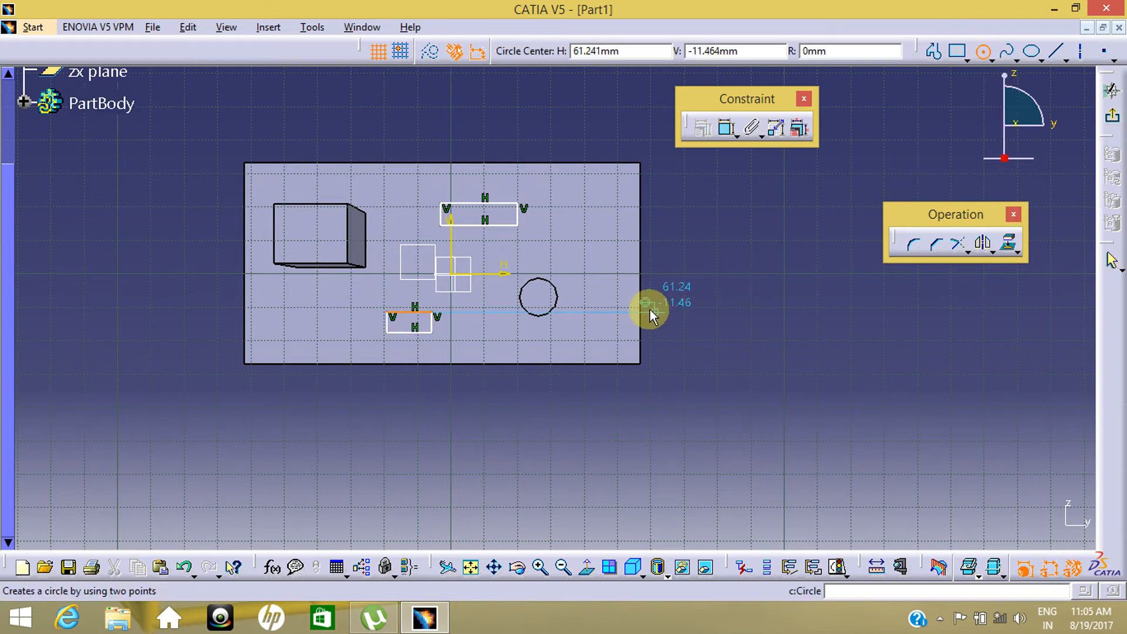
{"action": "left_click", "coordinate": [588, 234]}
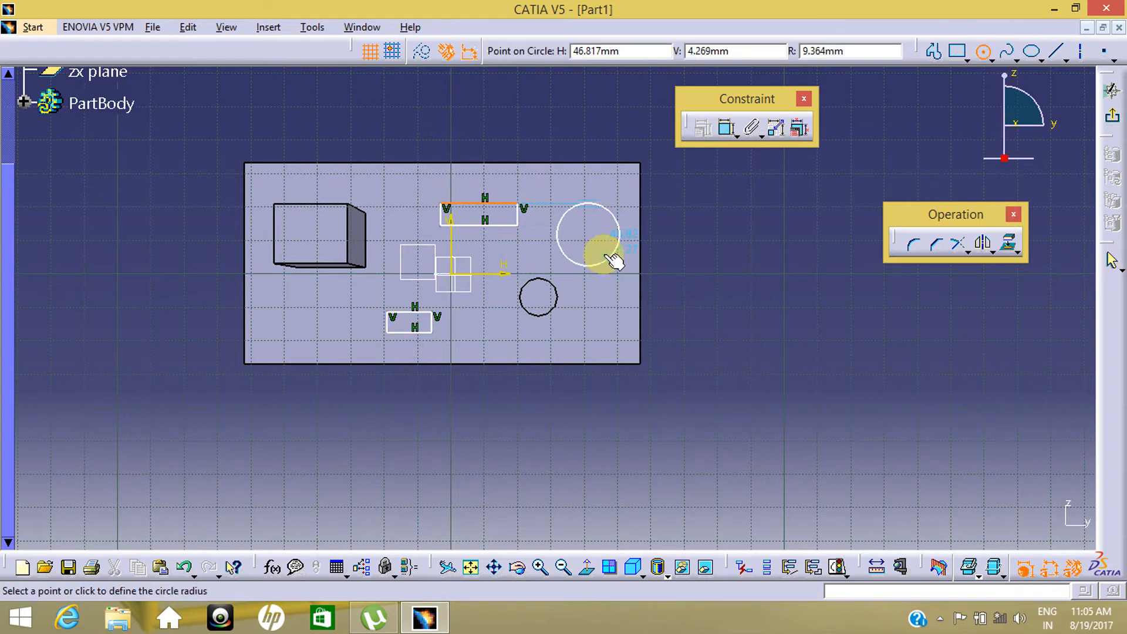
{"action": "left_click", "coordinate": [603, 254]}
{"action": "left_click", "coordinate": [1111, 116]}
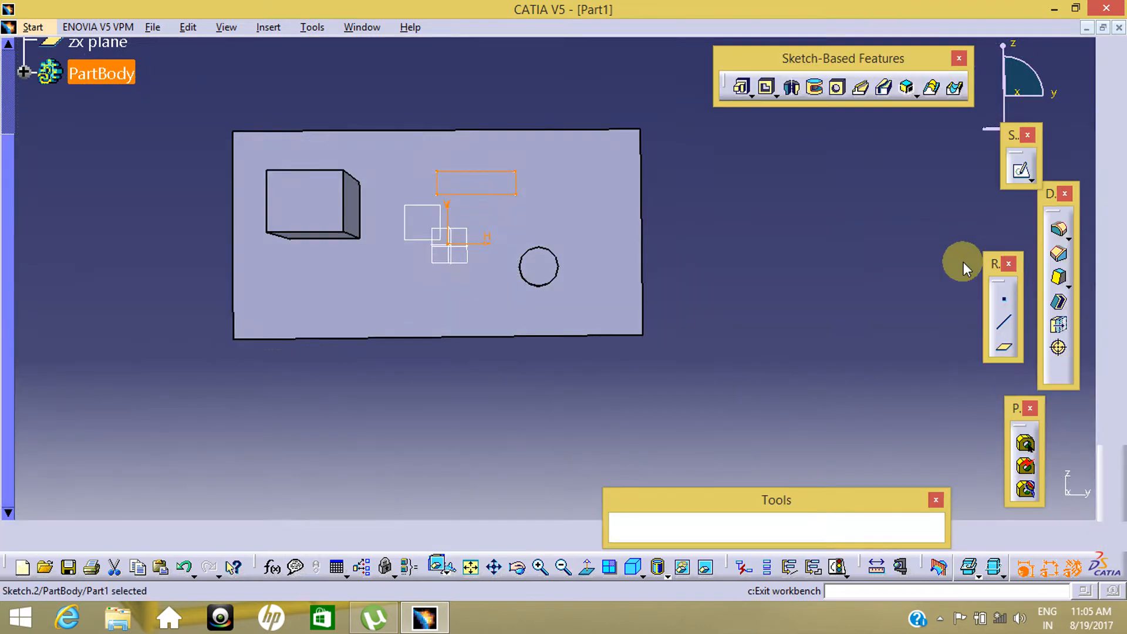
Start a Multi-Pocket on the plate using the sketch with the two rectangles and the circle
{"action": "mouse_move", "coordinate": [963, 262]}
{"action": "middle_mouse_down"}
{"action": "mouse_move", "coordinate": [741, 340]}
{"action": "mouse_move", "coordinate": [561, 433]}
{"action": "mouse_move", "coordinate": [438, 455]}
{"action": "mouse_move", "coordinate": [408, 398]}
{"action": "middle_mouse_up"}
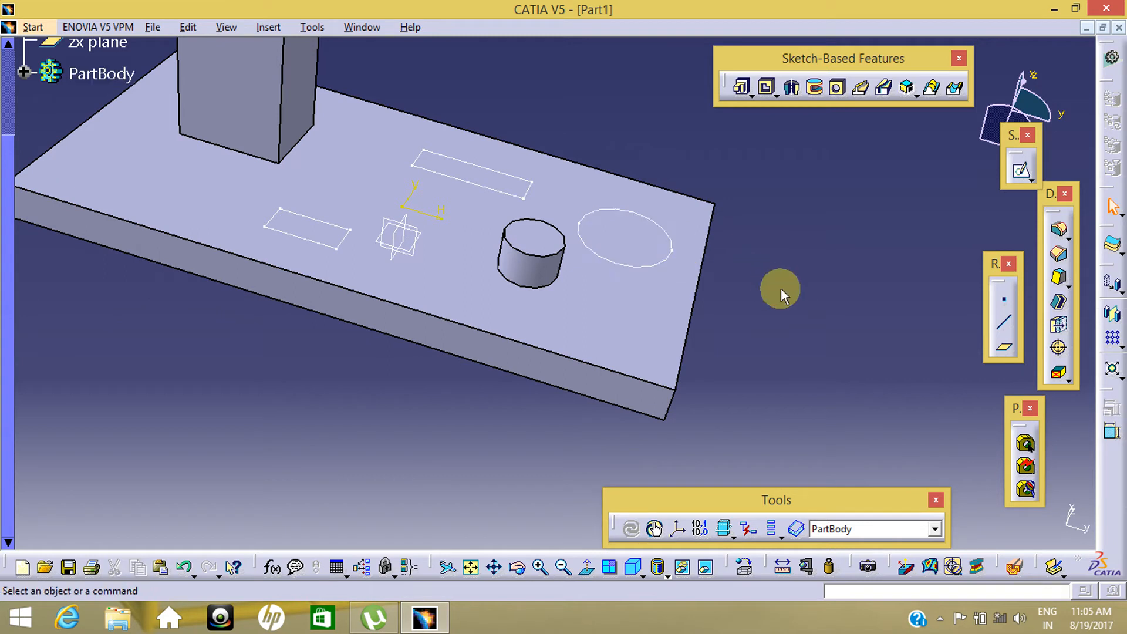
{"action": "left_click", "coordinate": [775, 94]}
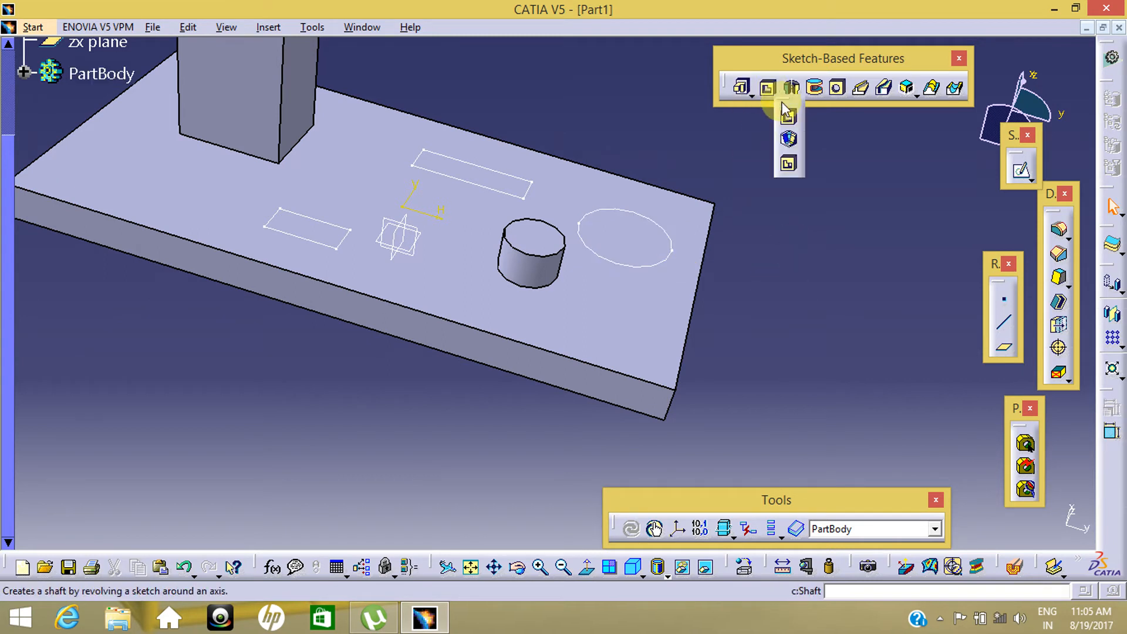
{"action": "left_click", "coordinate": [790, 166]}
{"action": "mouse_move", "coordinate": [737, 281]}
{"action": "middle_mouse_down"}
{"action": "mouse_move", "coordinate": [712, 302]}
{"action": "mouse_move", "coordinate": [706, 244]}
{"action": "mouse_move", "coordinate": [650, 254]}
{"action": "mouse_move", "coordinate": [575, 367]}
{"action": "mouse_move", "coordinate": [659, 201]}
{"action": "middle_mouse_up"}
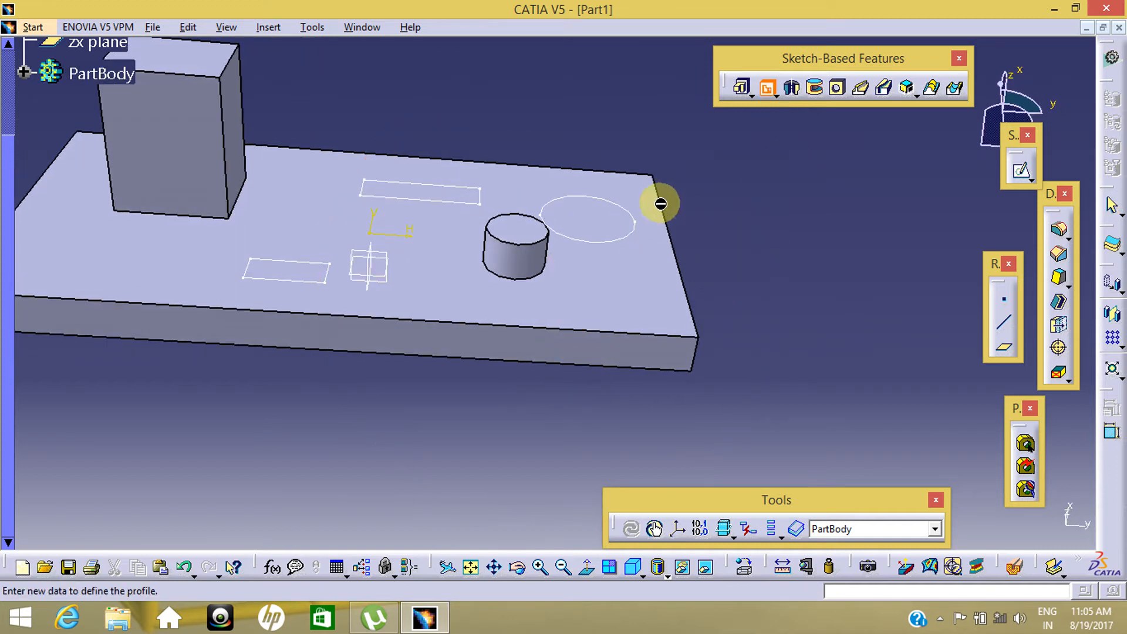
{"action": "left_click", "coordinate": [635, 226]}
{"action": "middle_click_drag", "start_coordinate": [679, 294], "coordinate": [645, 272]}
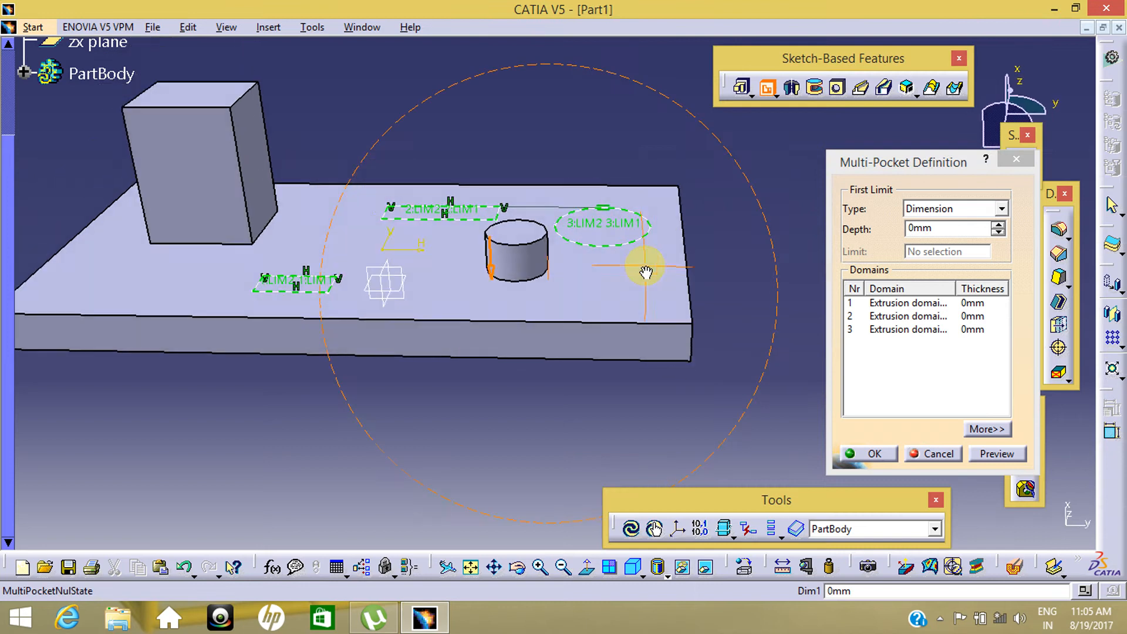
Check which profile each Multi-Pocket domain refers to and set the depth of domain 1, the small lower rectangle, to 2 mm
{"action": "left_click", "coordinate": [963, 301]}
{"action": "left_click", "coordinate": [961, 316]}
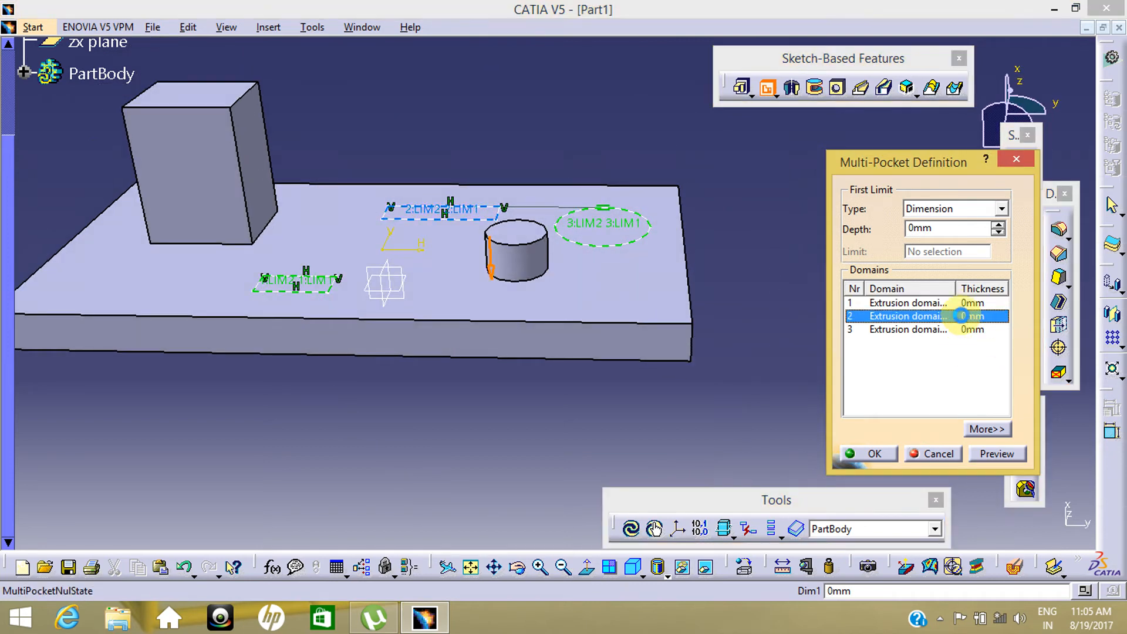
{"action": "left_click", "coordinate": [959, 330]}
{"action": "left_click", "coordinate": [949, 316]}
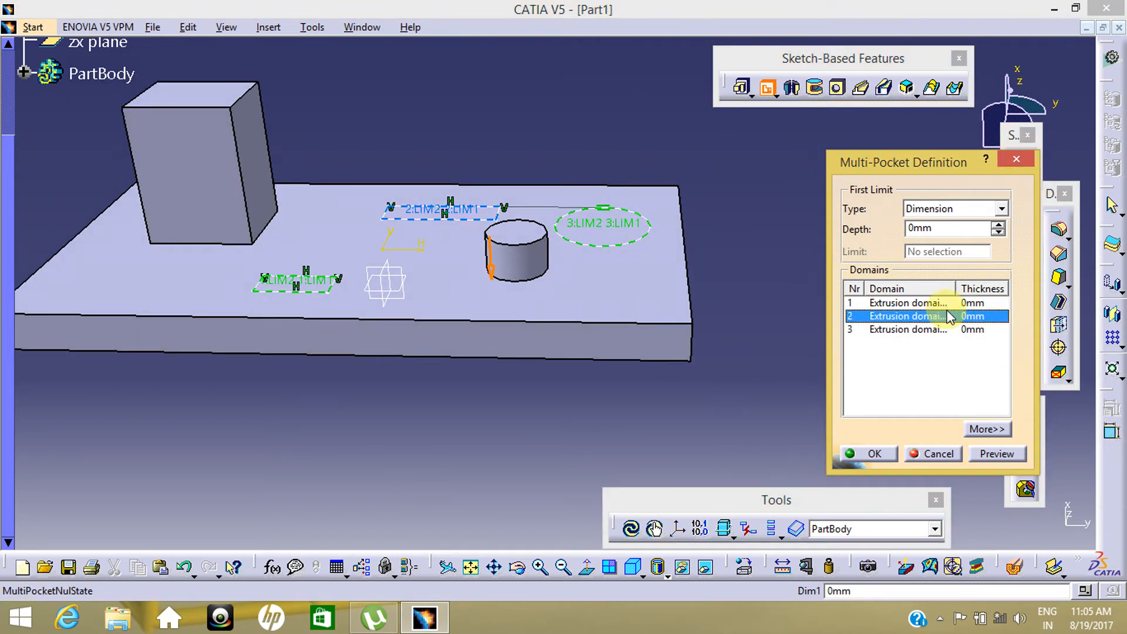
{"action": "left_click", "coordinate": [934, 302]}
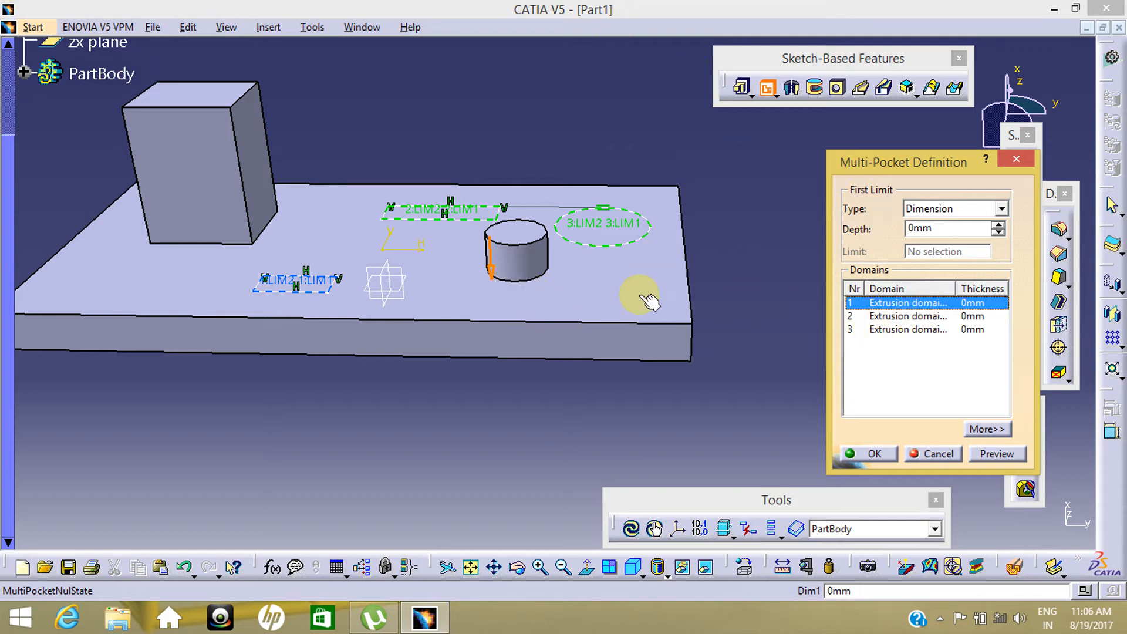
{"action": "middle_click_drag", "start_coordinate": [412, 410], "coordinate": [411, 440]}
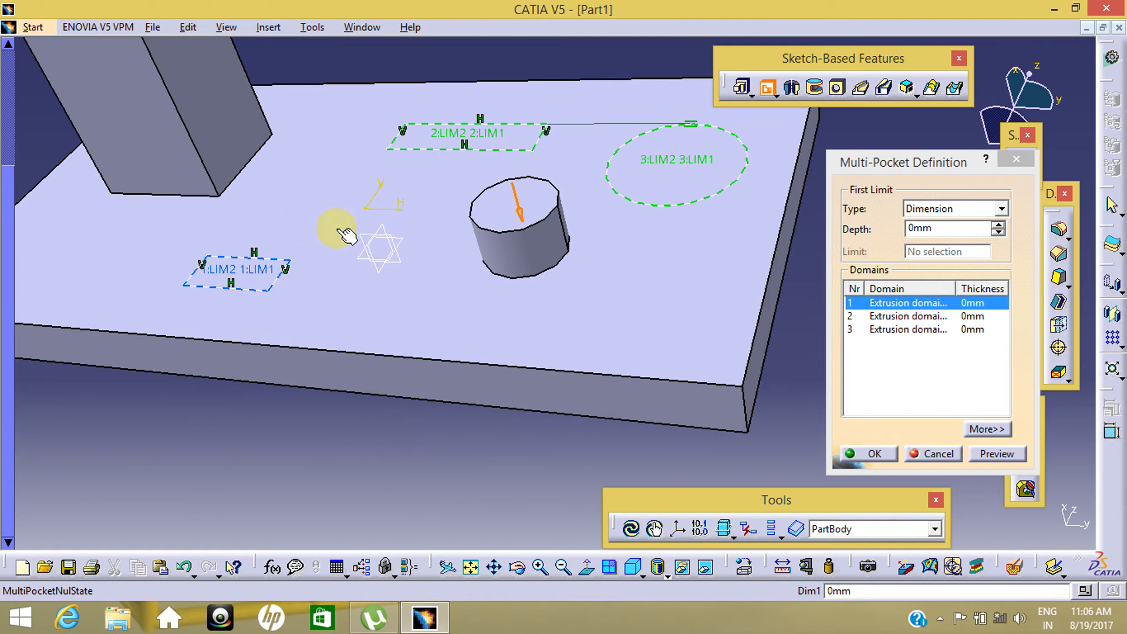
{"action": "left_click", "coordinate": [960, 297]}
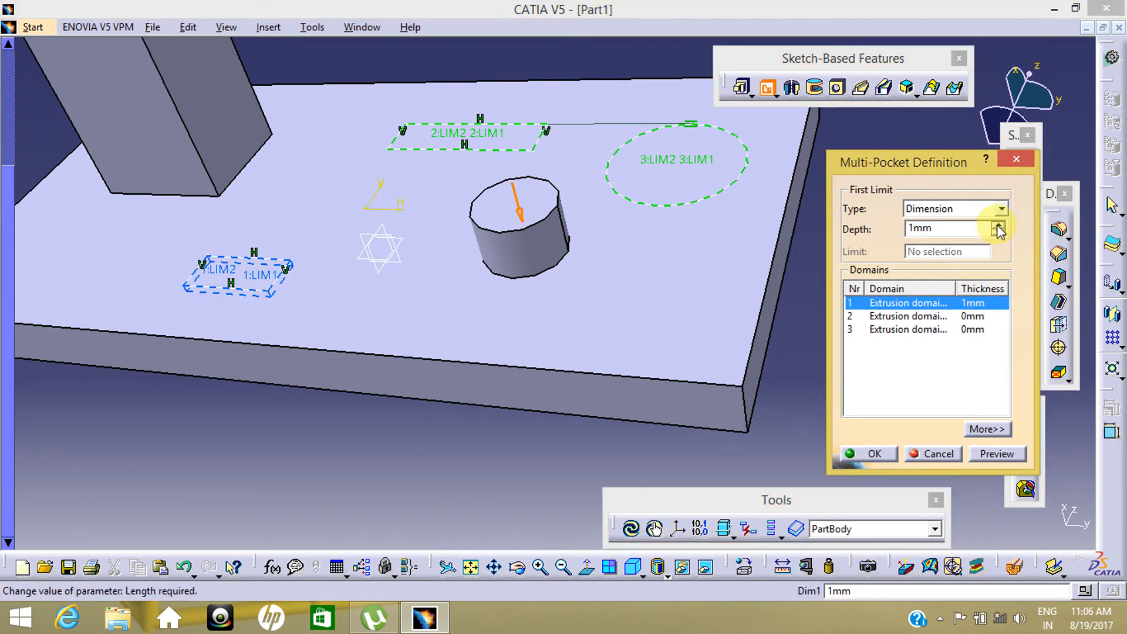
Set the depth of domain 2, the narrow upper rectangle, to 4 mm
{"action": "left_click", "coordinate": [941, 317]}
{"action": "middle_click_drag", "start_coordinate": [587, 276], "coordinate": [517, 220]}
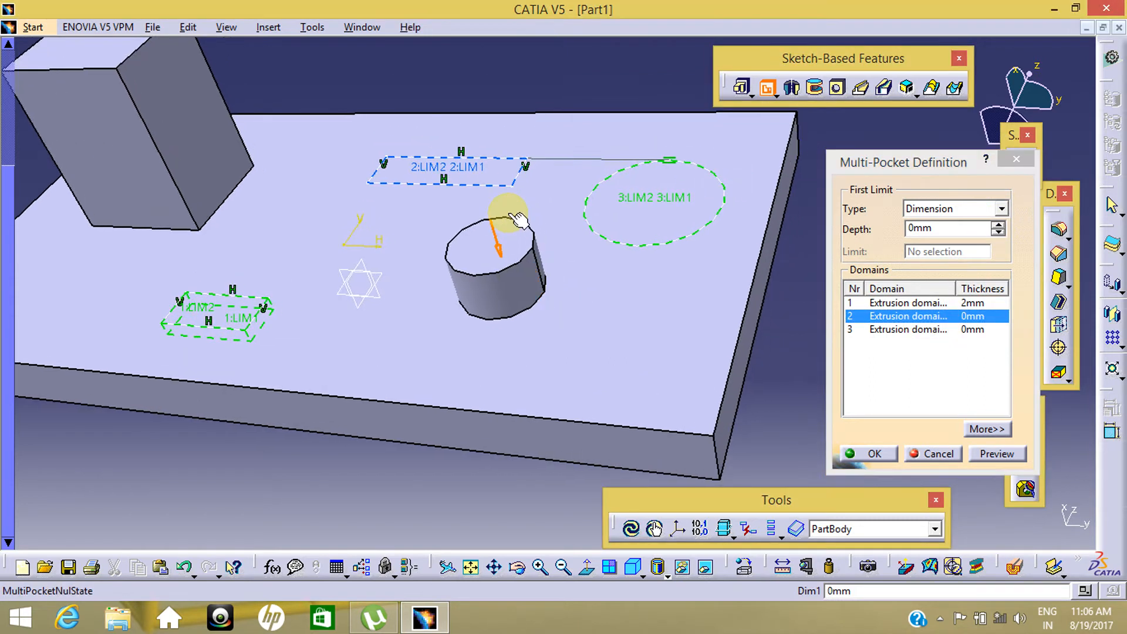
{"action": "left_click", "coordinate": [998, 226]}
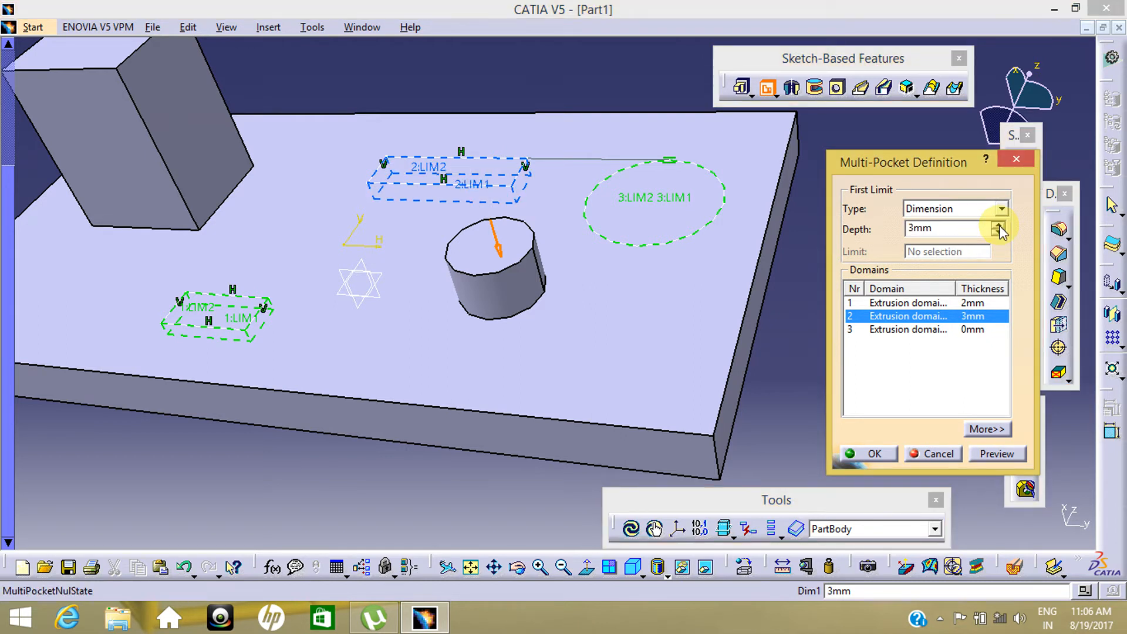
{"action": "left_click", "coordinate": [999, 225]}
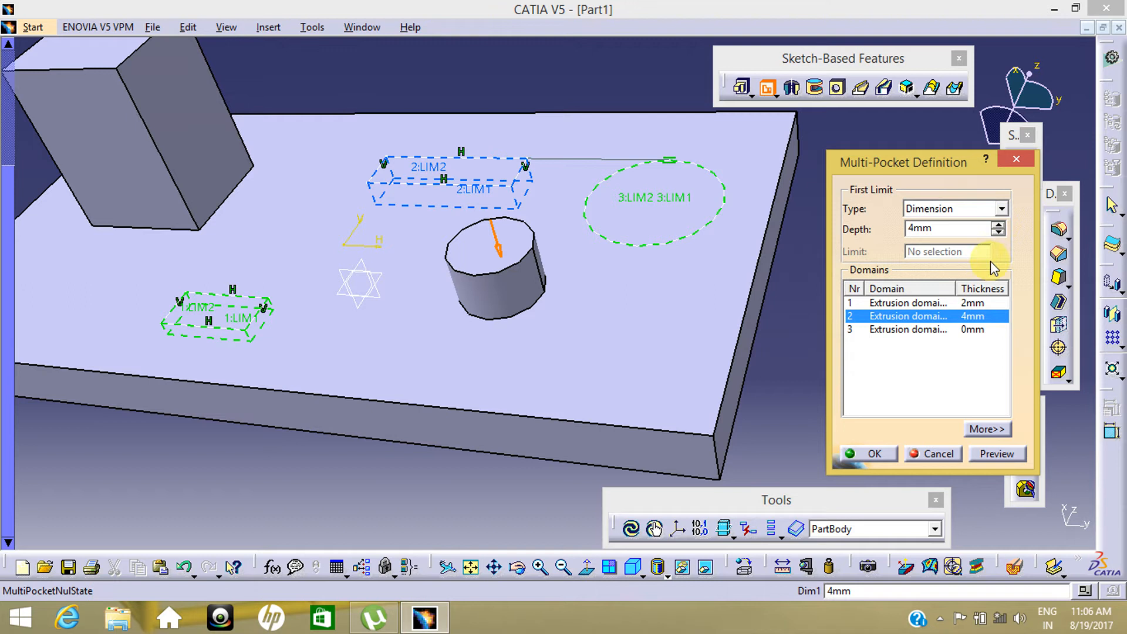
Set the depth of domain 3, the circle, to 15 mm so it cuts through the plate, and create the Multi-Pocket
{"action": "left_click", "coordinate": [957, 328]}
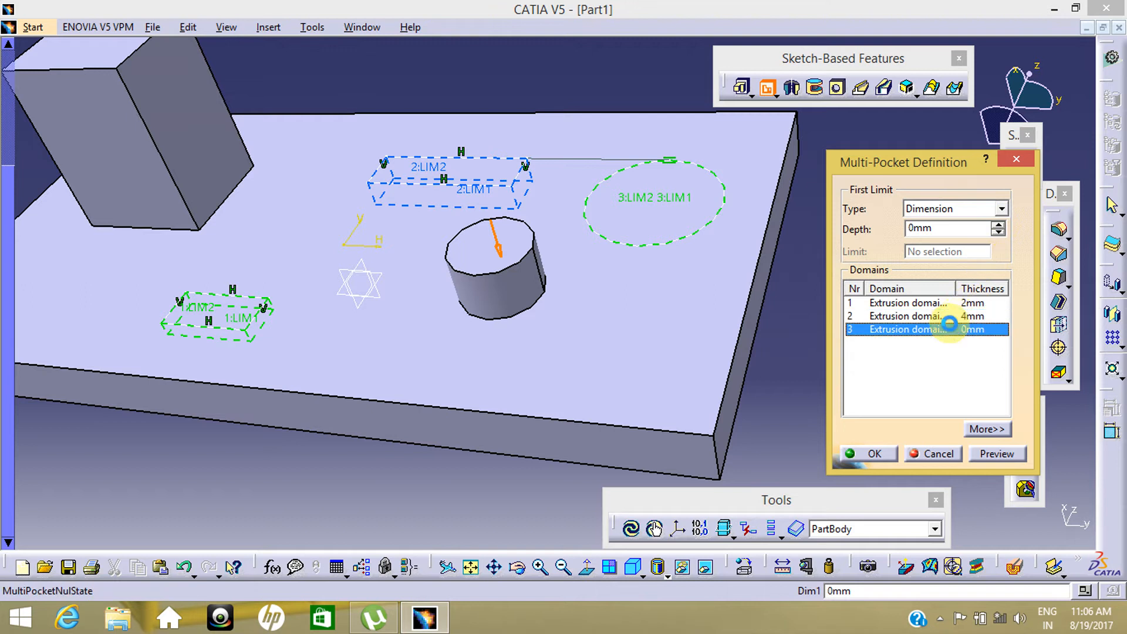
{"action": "left_click", "coordinate": [940, 618]}
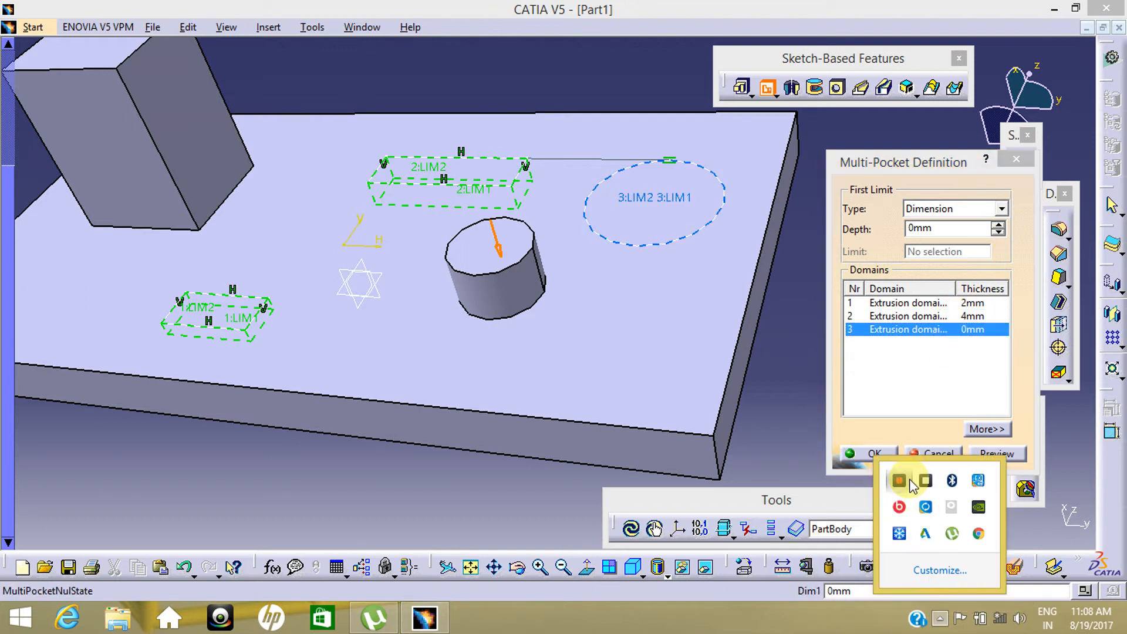
{"action": "left_click", "coordinate": [946, 383]}
{"action": "left_click", "coordinate": [957, 331]}
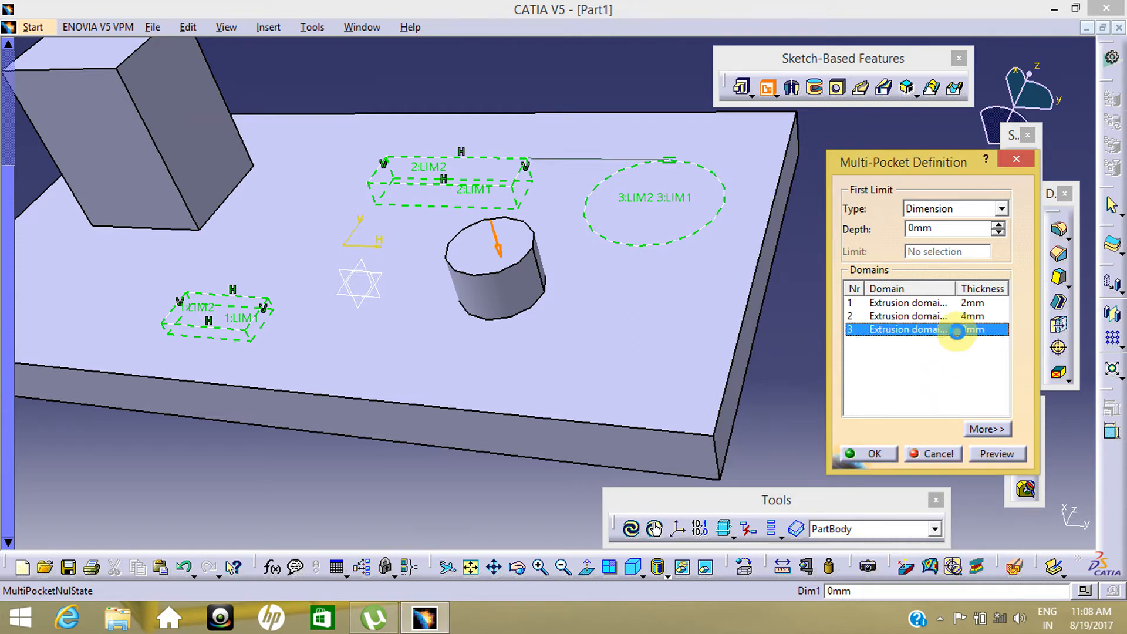
{"action": "left_click", "coordinate": [997, 224]}
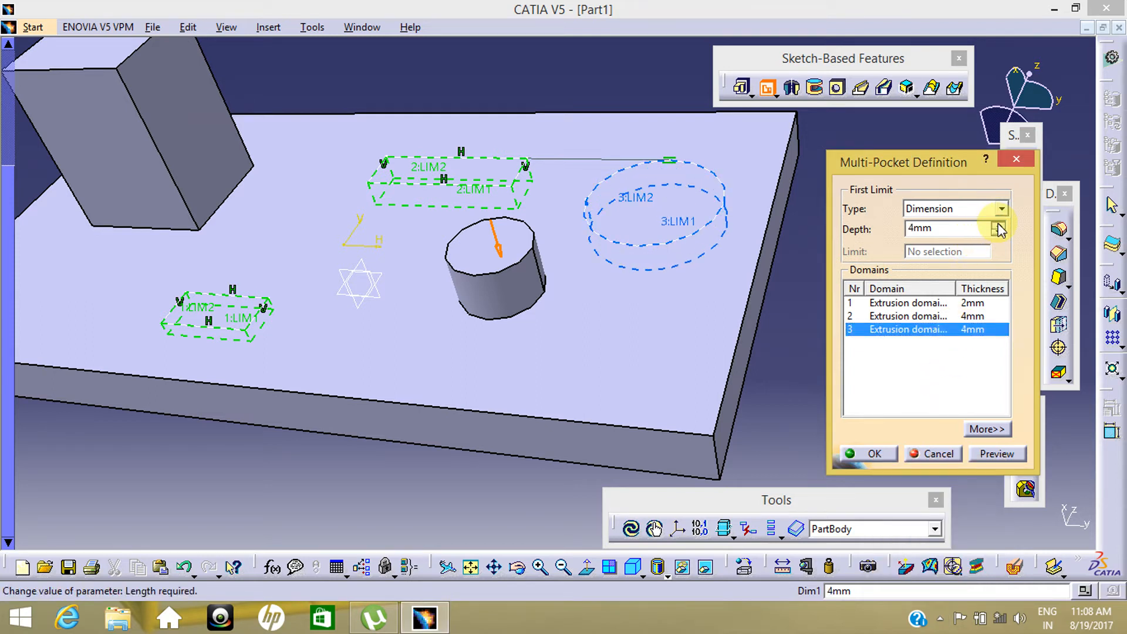
{"action": "left_click", "coordinate": [997, 224]}
{"action": "middle_click_drag", "start_coordinate": [667, 480], "coordinate": [663, 331]}
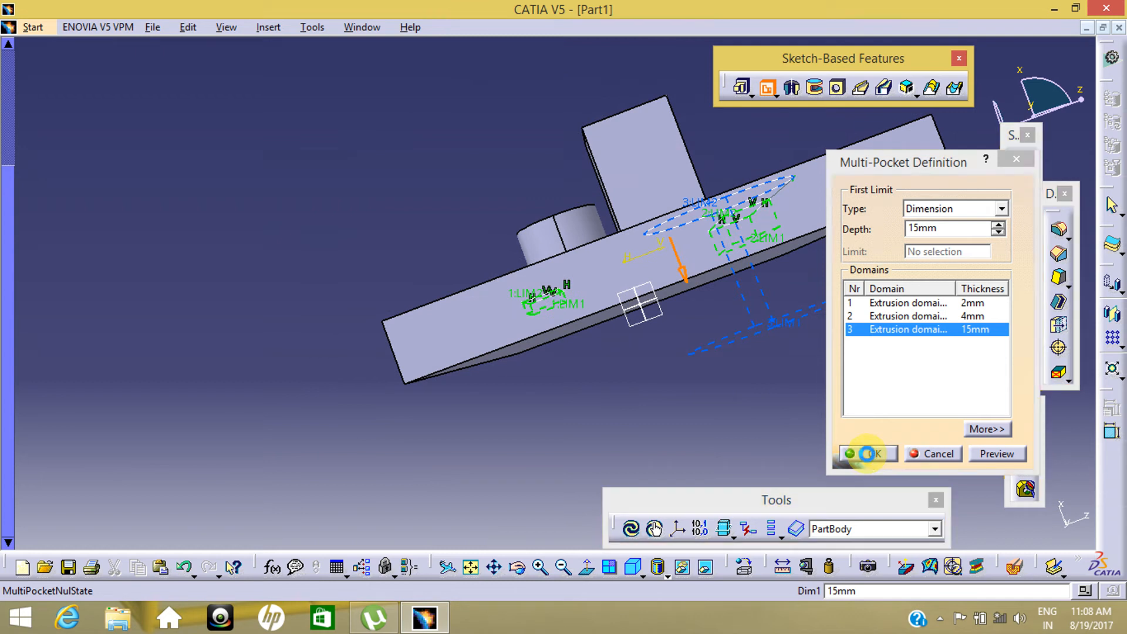
{"action": "left_click", "coordinate": [871, 455]}
{"action": "middle_click_drag", "start_coordinate": [621, 431], "coordinate": [528, 397]}
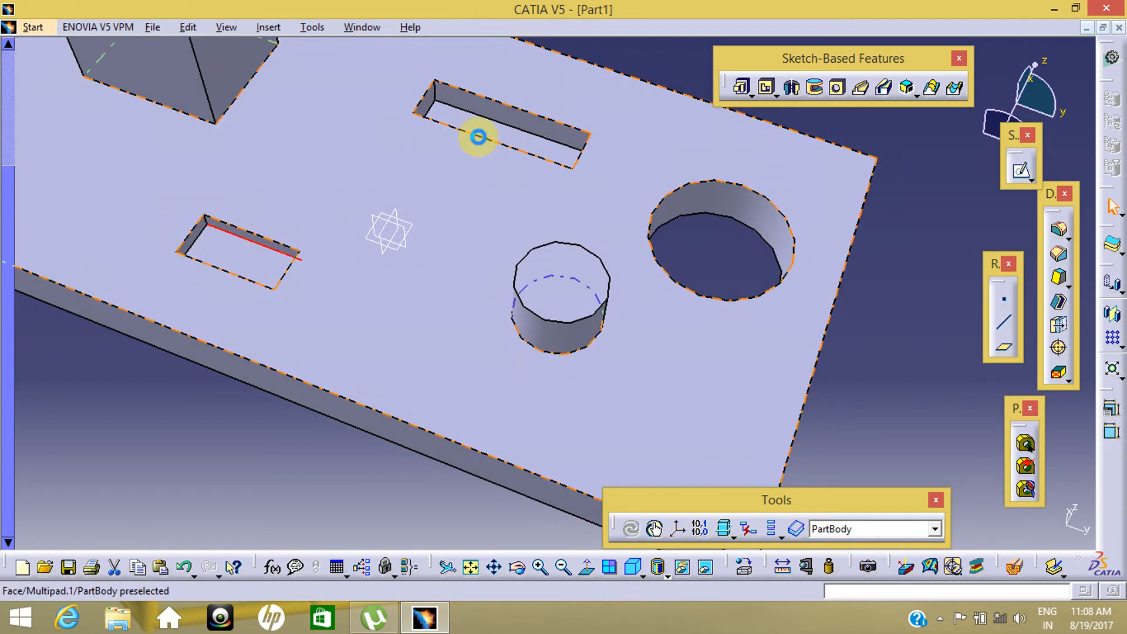
{"action": "left_click", "coordinate": [870, 330]}
{"action": "middle_click_drag", "start_coordinate": [574, 244], "coordinate": [743, 330]}
{"action": "middle_click_drag", "start_coordinate": [628, 299], "coordinate": [678, 375]}
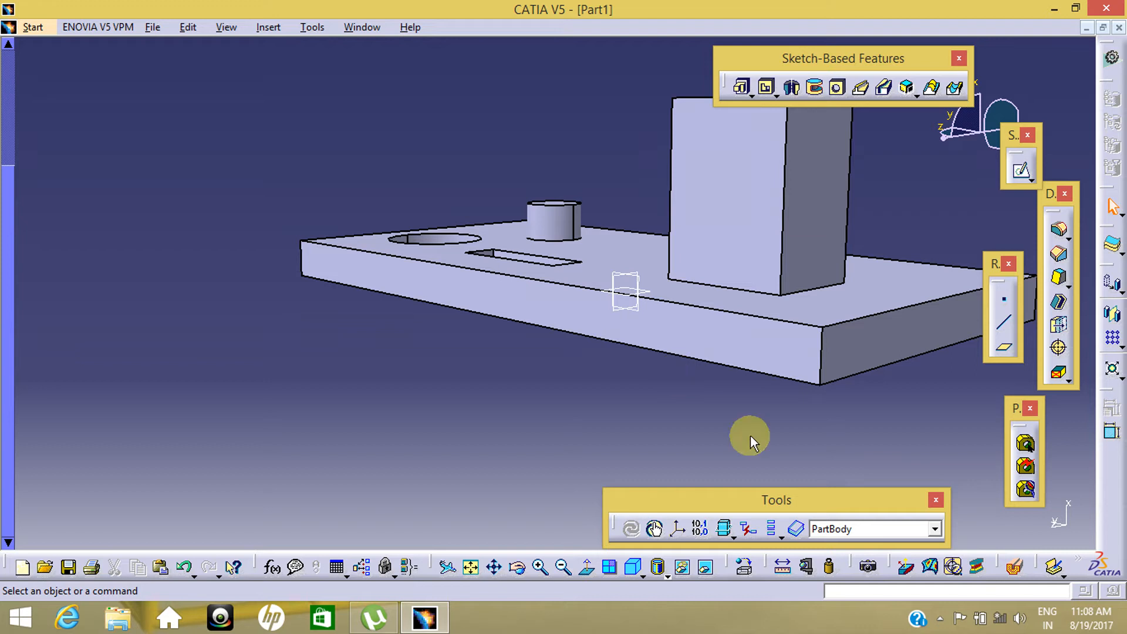
{"action": "left_click", "coordinate": [940, 618]}
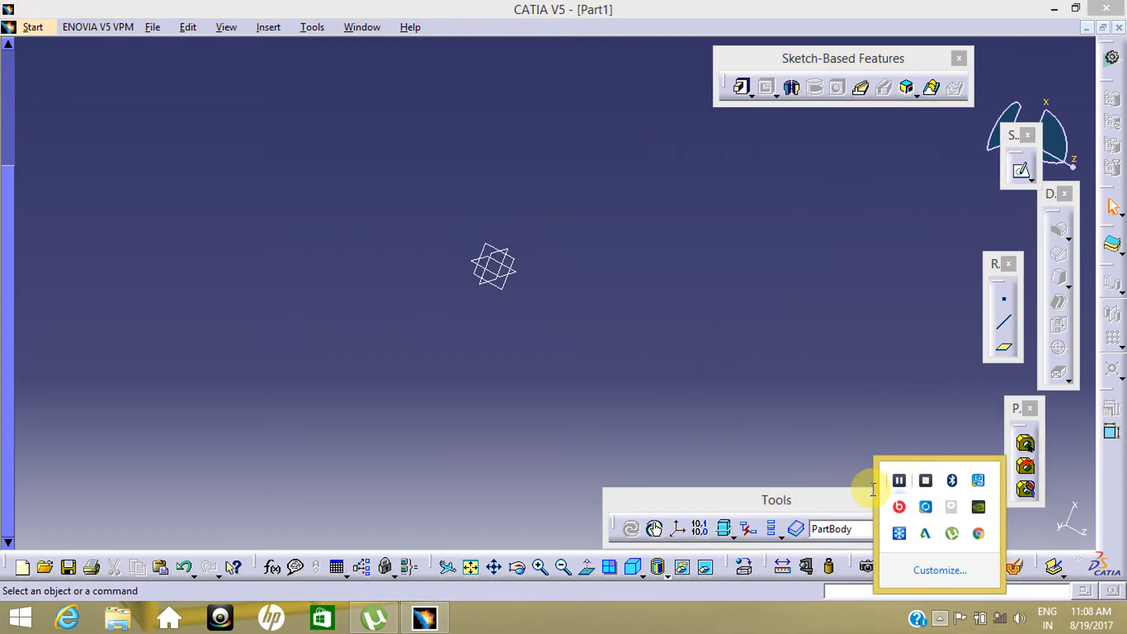
{"action": "left_click", "coordinate": [659, 444]}
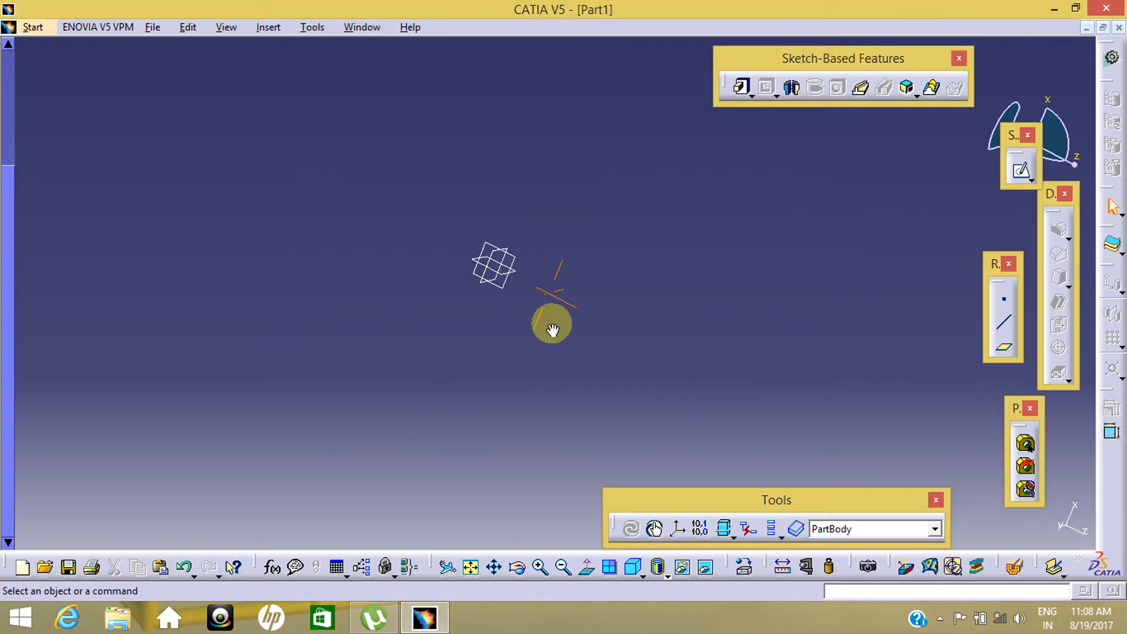
{"action": "middle_click_drag", "start_coordinate": [552, 324], "coordinate": [506, 381]}
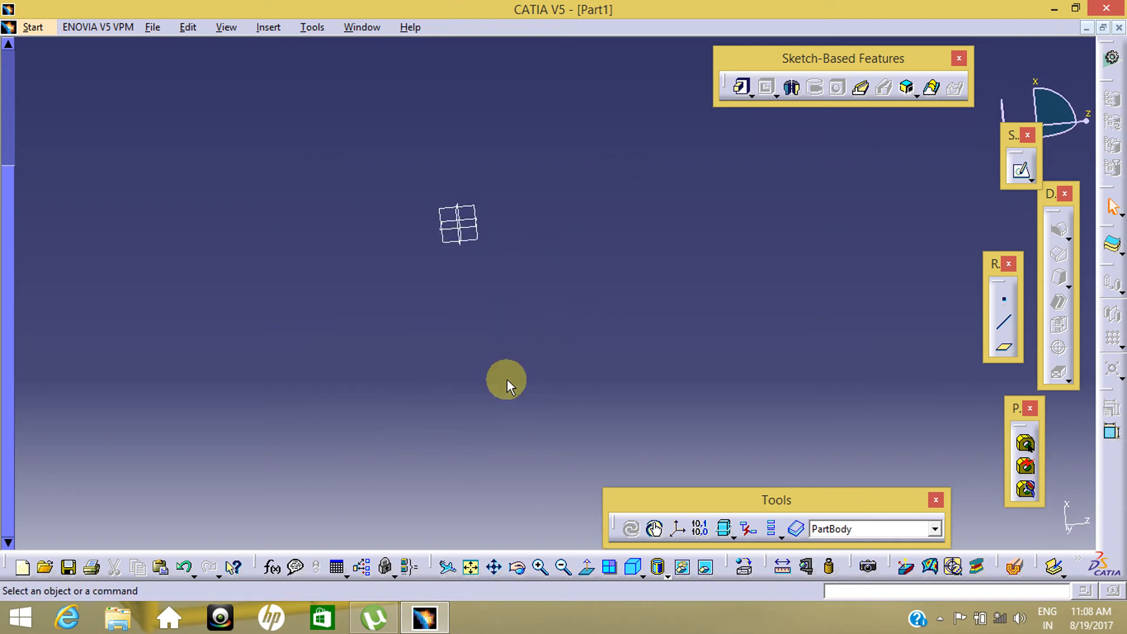
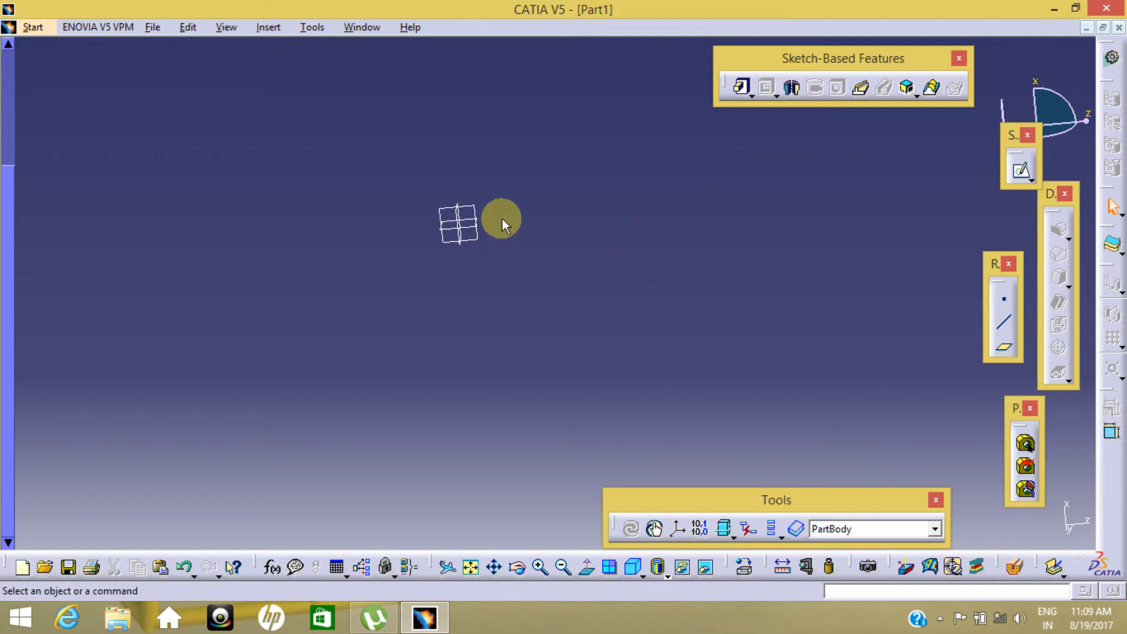
Start a sketch on the zx plane and draw a straight horizontal spline about 43 mm long from the vertical axis, about 48 mm above the origin
{"action": "left_click", "coordinate": [478, 215]}
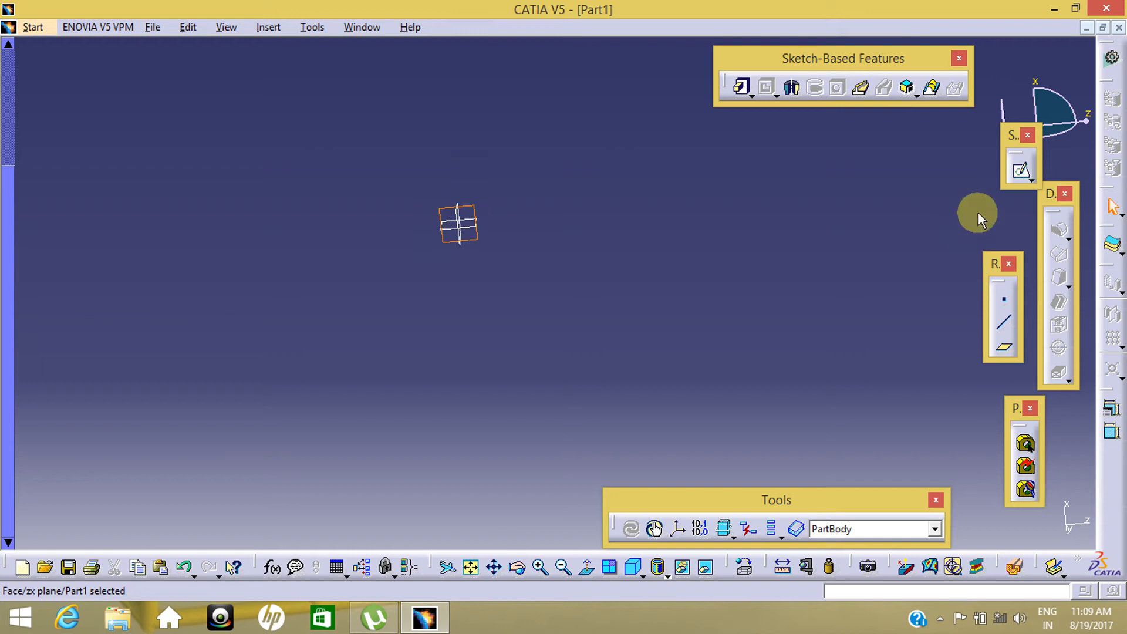
{"action": "left_click", "coordinate": [1021, 170]}
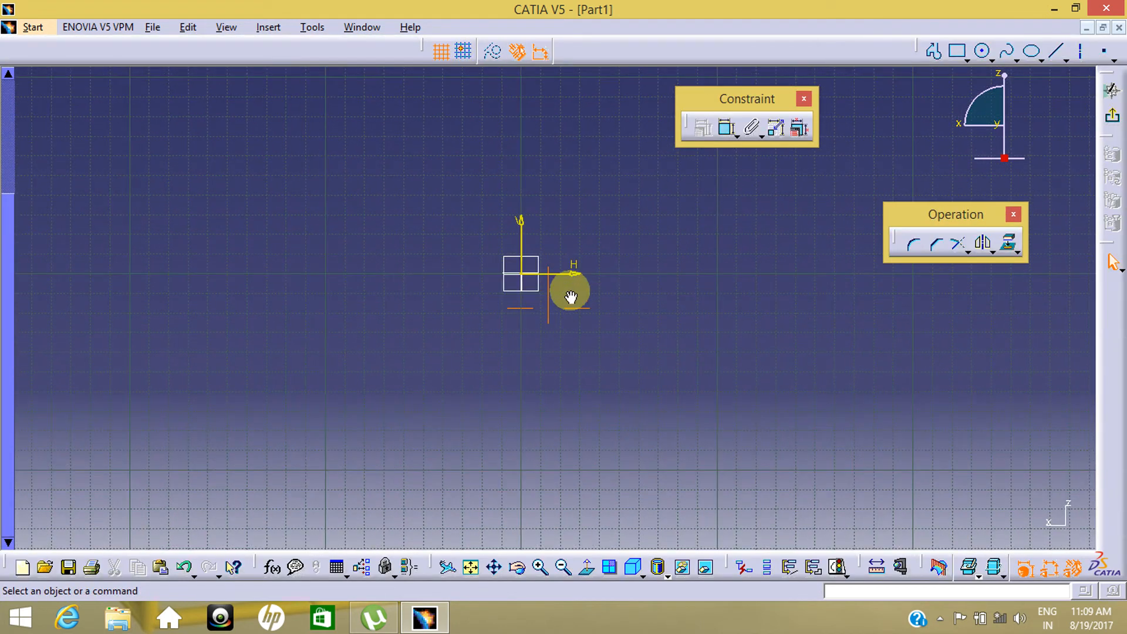
{"action": "left_click", "coordinate": [1007, 52]}
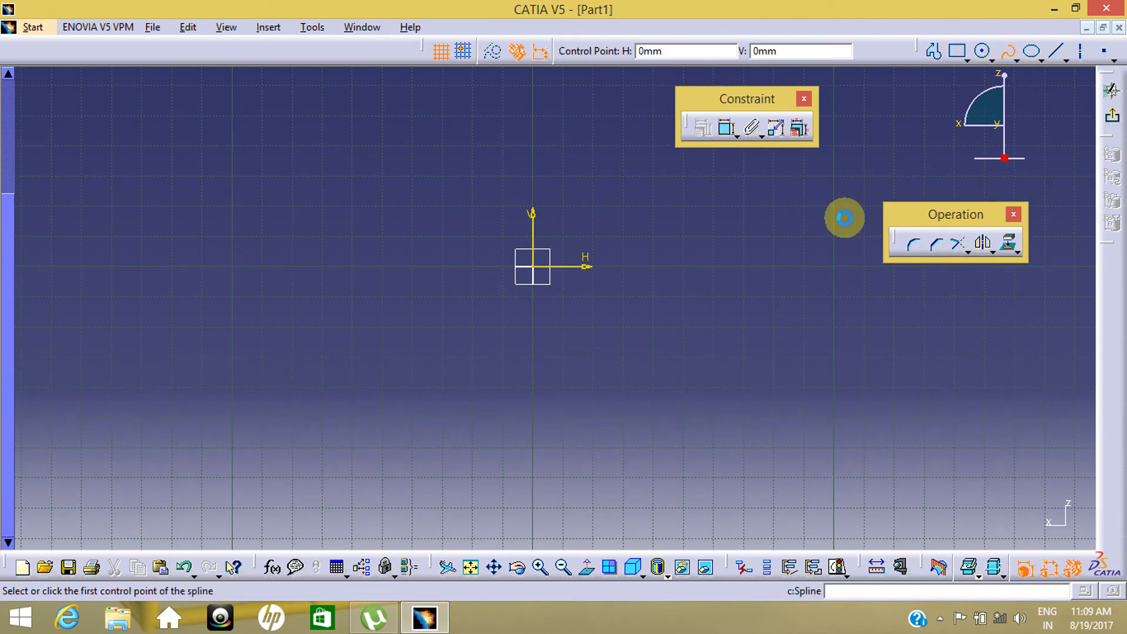
{"action": "left_click", "coordinate": [533, 121]}
{"action": "left_click", "coordinate": [617, 120]}
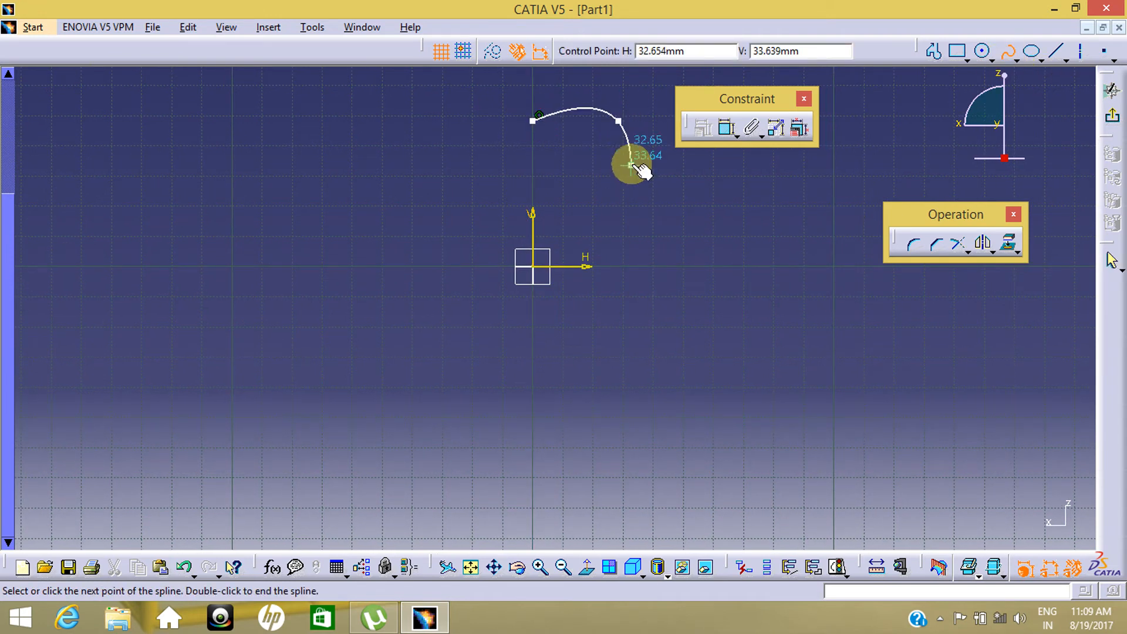
{"action": "double_click", "coordinate": [663, 121]}
Draw an S-shaped spline from the outer end of the horizontal spline down to a point close to the vertical axis, about 54 mm below the origin
{"action": "left_click", "coordinate": [1008, 53]}
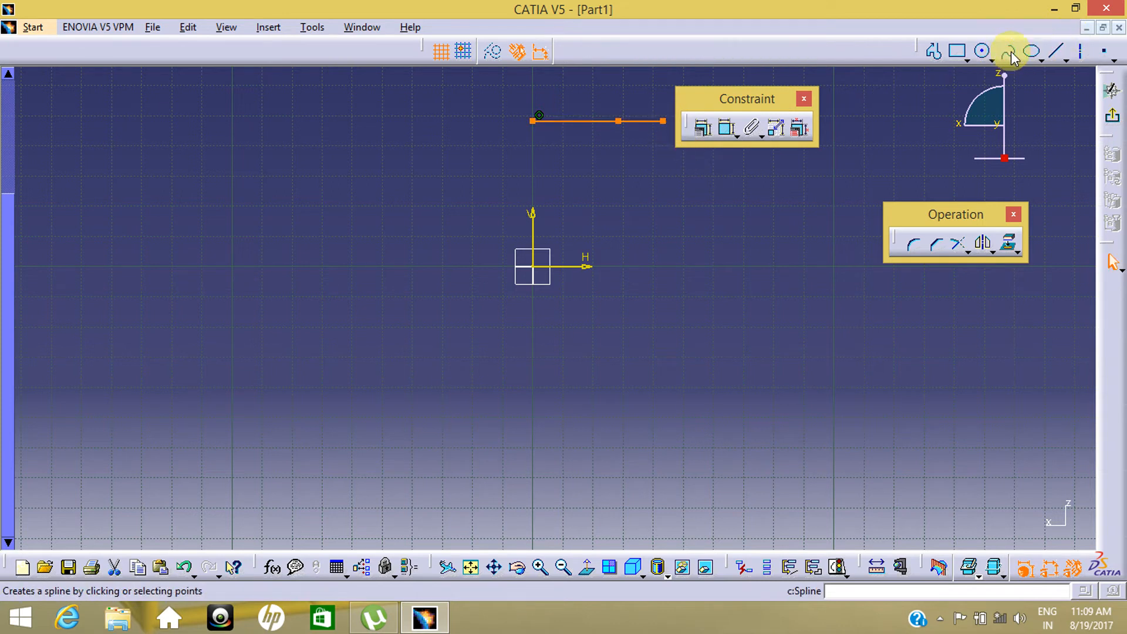
{"action": "left_click", "coordinate": [663, 122]}
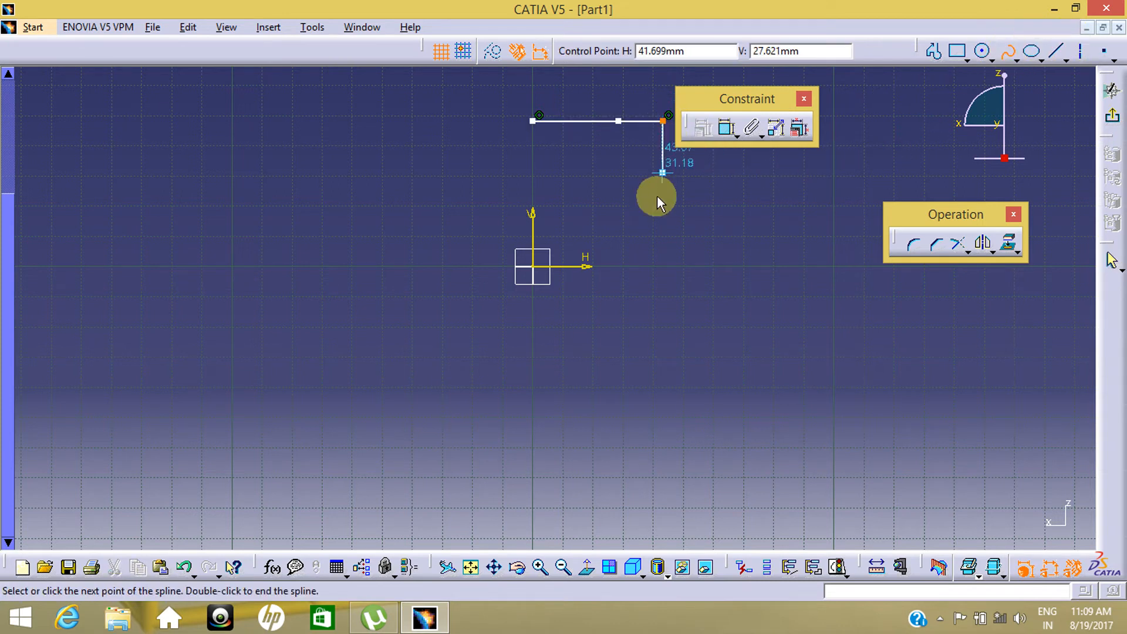
{"action": "left_click", "coordinate": [588, 323]}
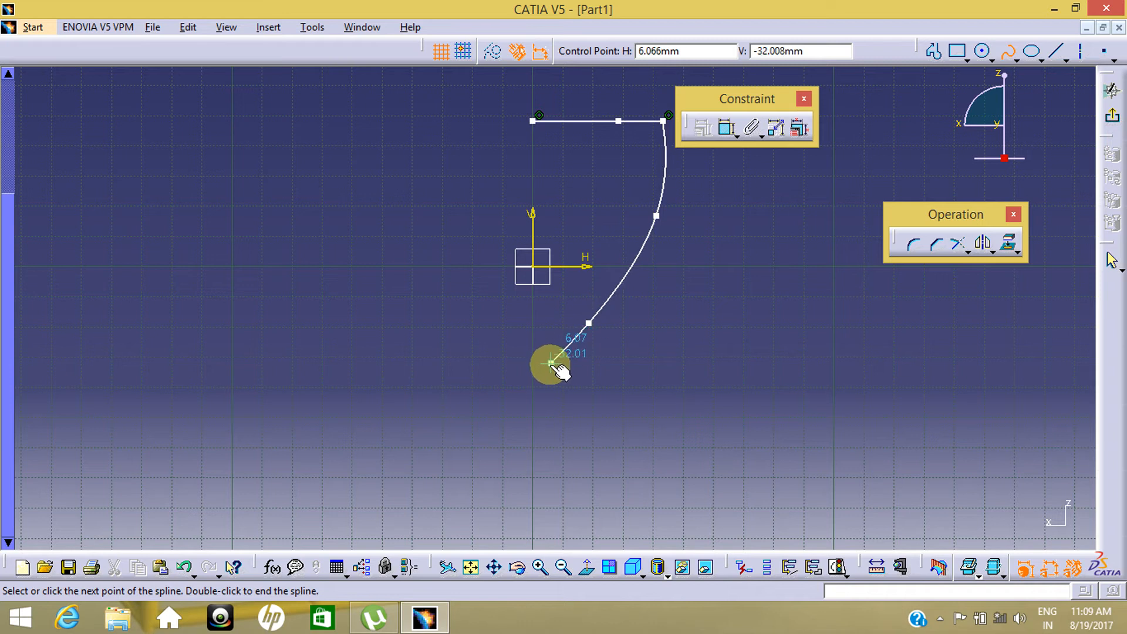
{"action": "left_click", "coordinate": [539, 382]}
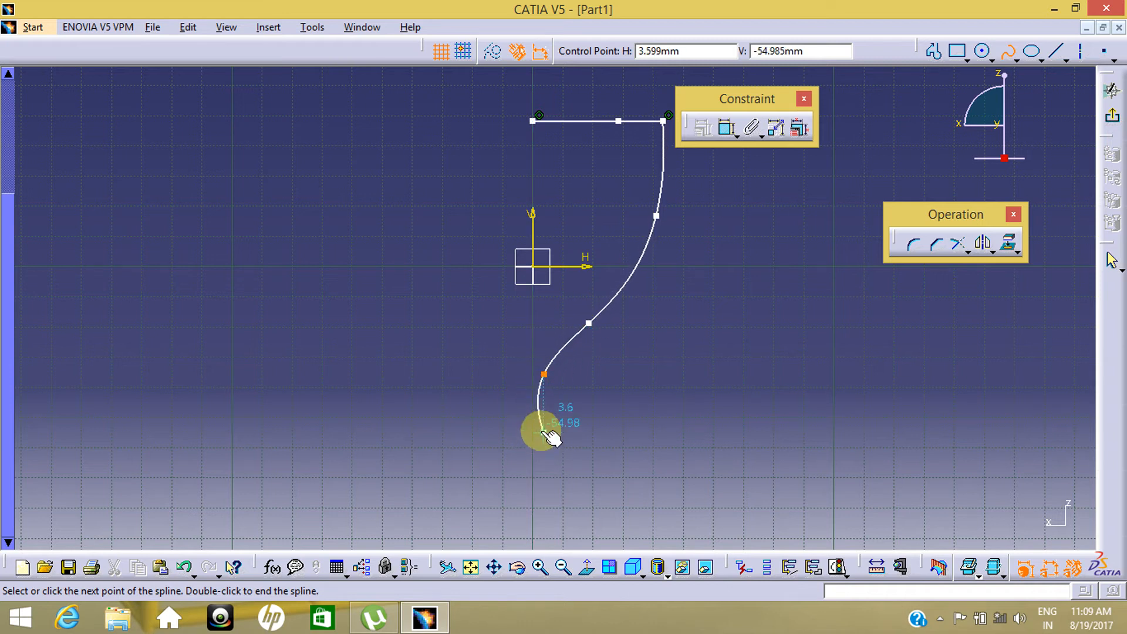
{"action": "left_click", "coordinate": [538, 431]}
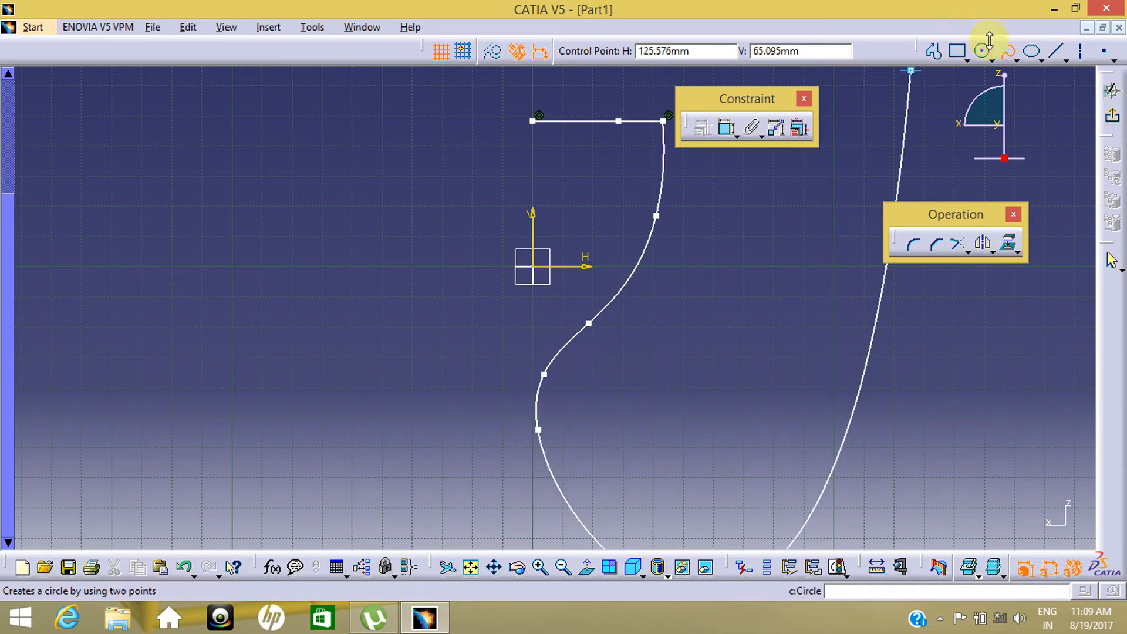
Draw a vertical line about 55 mm long downward from the lower end of the curved spline
{"action": "left_click", "coordinate": [1051, 54]}
{"action": "middle_click_drag", "start_coordinate": [511, 418], "coordinate": [516, 144]}
{"action": "left_click", "coordinate": [517, 253]}
{"action": "left_click", "coordinate": [537, 225]}
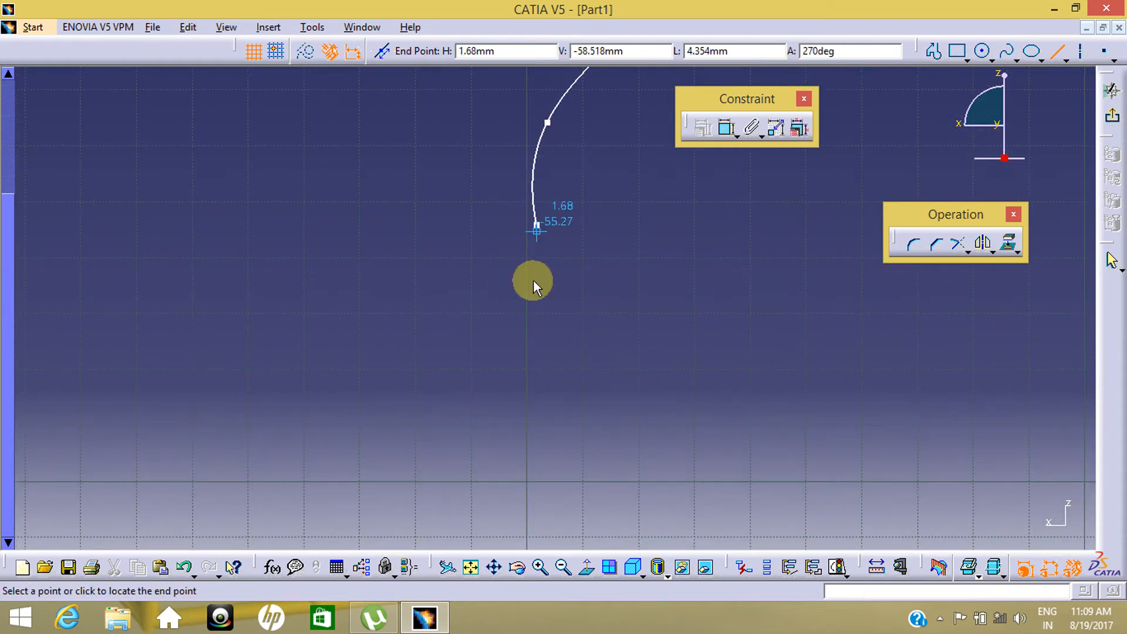
{"action": "left_click", "coordinate": [535, 534]}
{"action": "middle_click_drag", "start_coordinate": [556, 409], "coordinate": [578, 464]}
{"action": "left_click", "coordinate": [554, 337]}
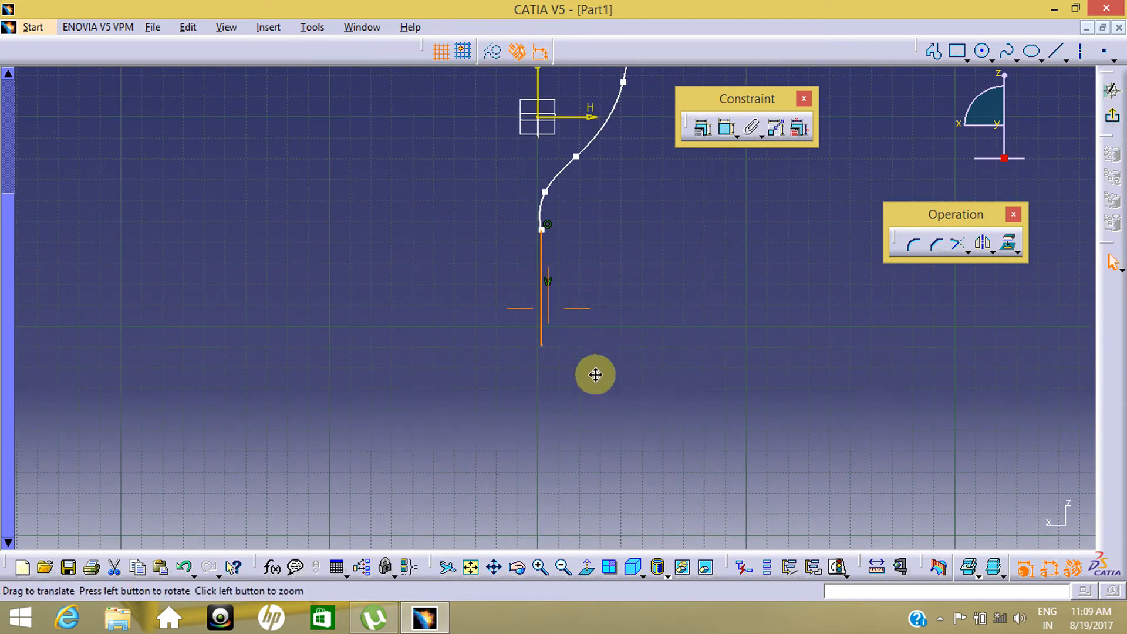
Adjust the two lowest control points of the curved spline so it runs smoothly into the vertical line
{"action": "middle_click_drag", "start_coordinate": [595, 375], "coordinate": [563, 253]}
{"action": "left_click", "coordinate": [587, 418]}
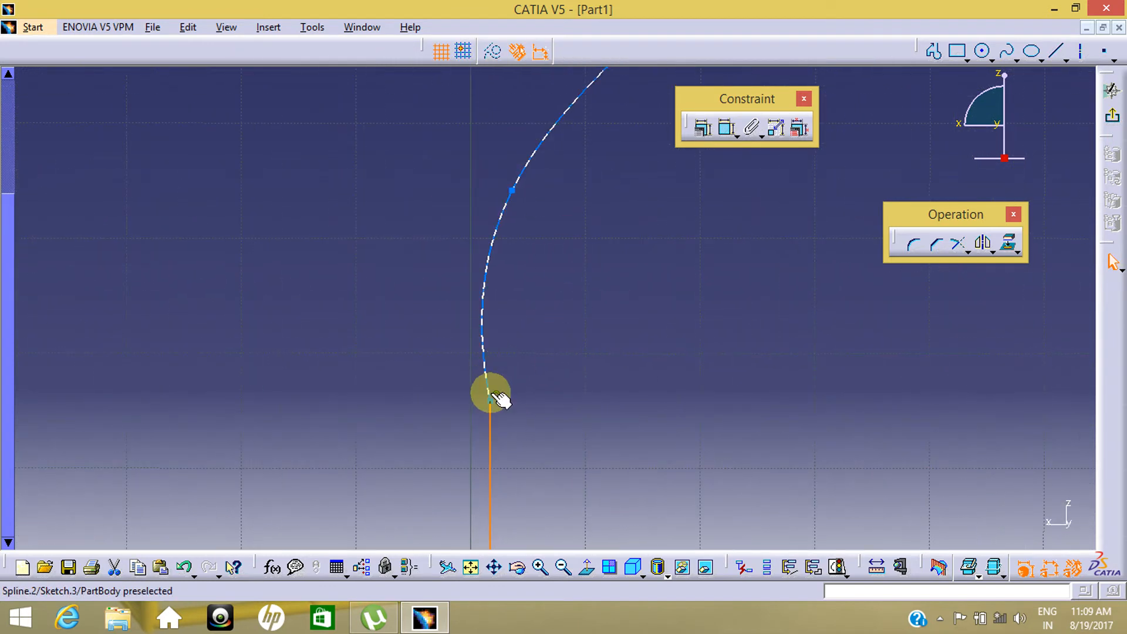
{"action": "left_click", "coordinate": [541, 407]}
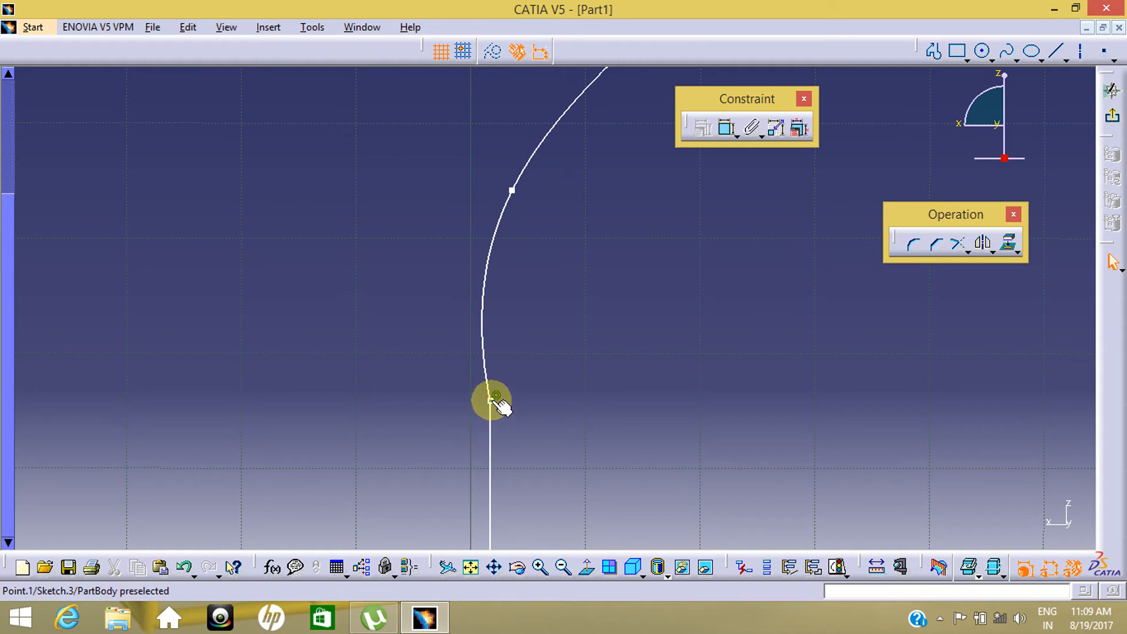
{"action": "mouse_move", "coordinate": [493, 401]}
{"action": "left_mouse_down"}
{"action": "mouse_move", "coordinate": [478, 403]}
{"action": "mouse_move", "coordinate": [492, 407]}
{"action": "left_mouse_up"}
{"action": "left_click", "coordinate": [515, 196]}
{"action": "left_click_drag", "start_coordinate": [516, 189], "coordinate": [528, 194]}
Draw a slightly sloping line about 47 mm outward from the vertical line's lower end, and a second line from its tip back to the vertical axis
{"action": "mouse_move", "coordinate": [528, 358]}
{"action": "middle_mouse_down"}
{"action": "mouse_move", "coordinate": [523, 322]}
{"action": "mouse_move", "coordinate": [541, 451]}
{"action": "mouse_move", "coordinate": [548, 390]}
{"action": "mouse_move", "coordinate": [569, 485]}
{"action": "mouse_move", "coordinate": [531, 290]}
{"action": "mouse_move", "coordinate": [621, 372]}
{"action": "middle_mouse_up"}
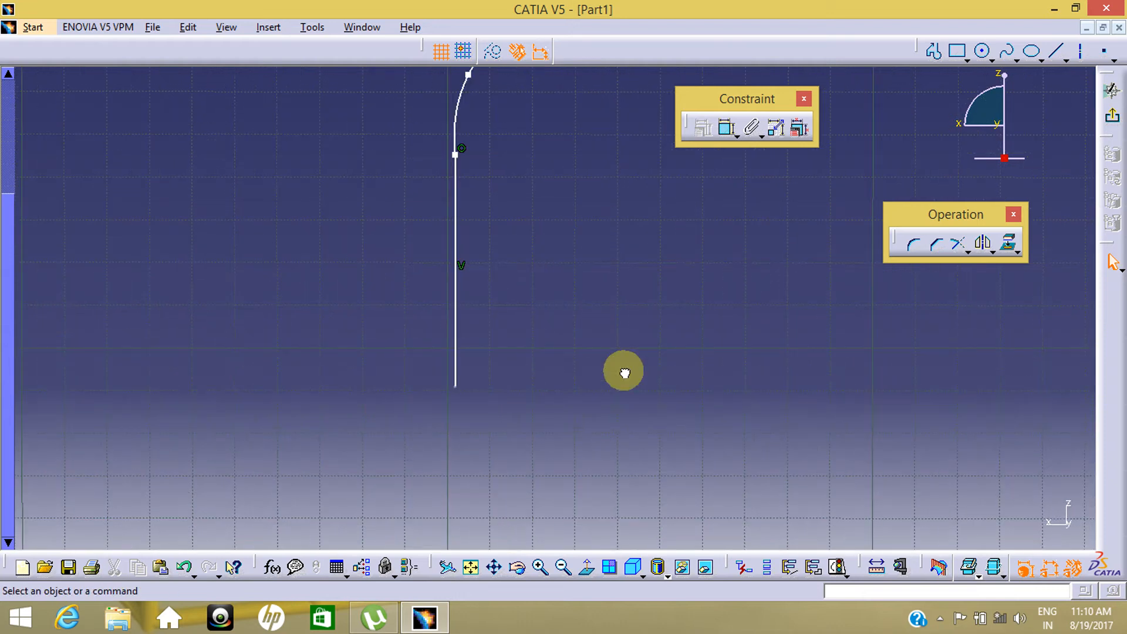
{"action": "left_click", "coordinate": [1056, 51]}
{"action": "left_click", "coordinate": [455, 388]}
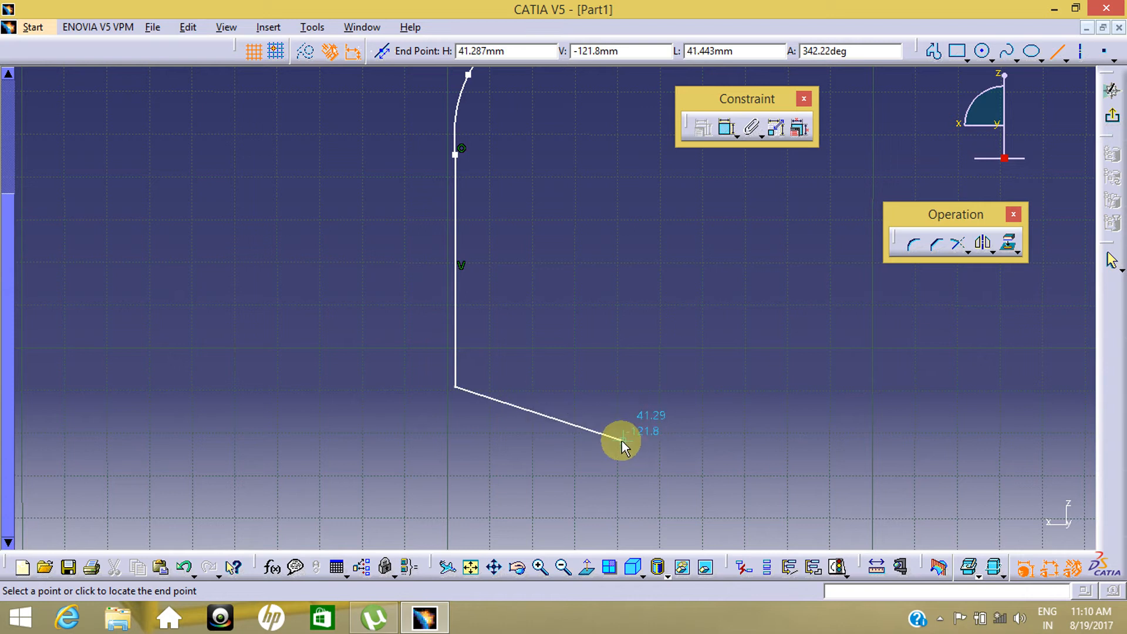
{"action": "left_click", "coordinate": [654, 414]}
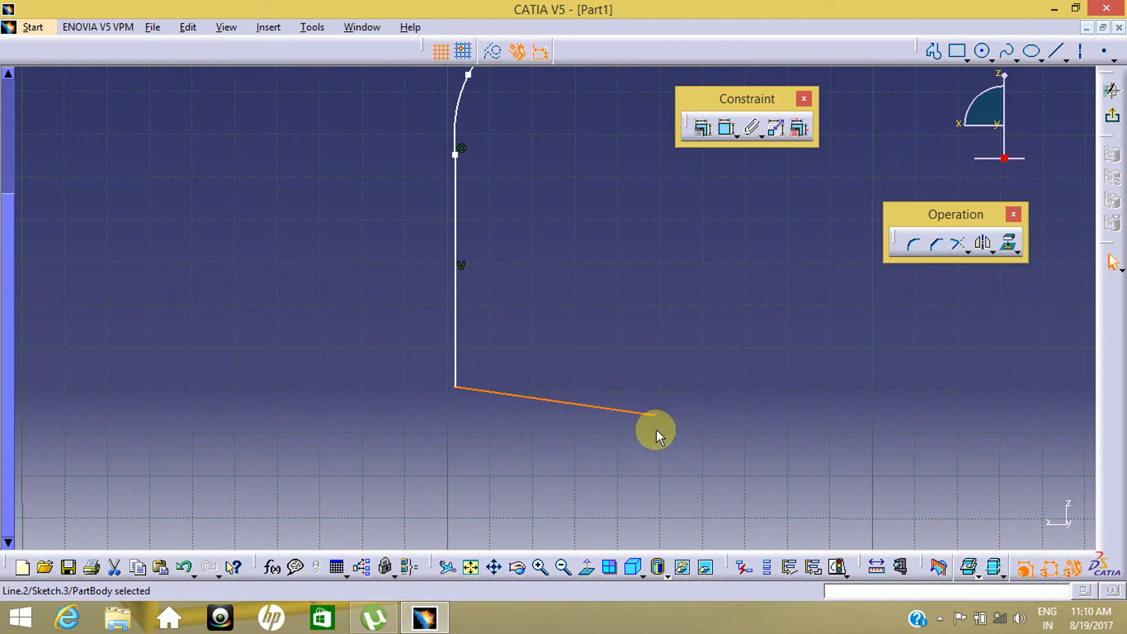
{"action": "left_click", "coordinate": [1057, 53]}
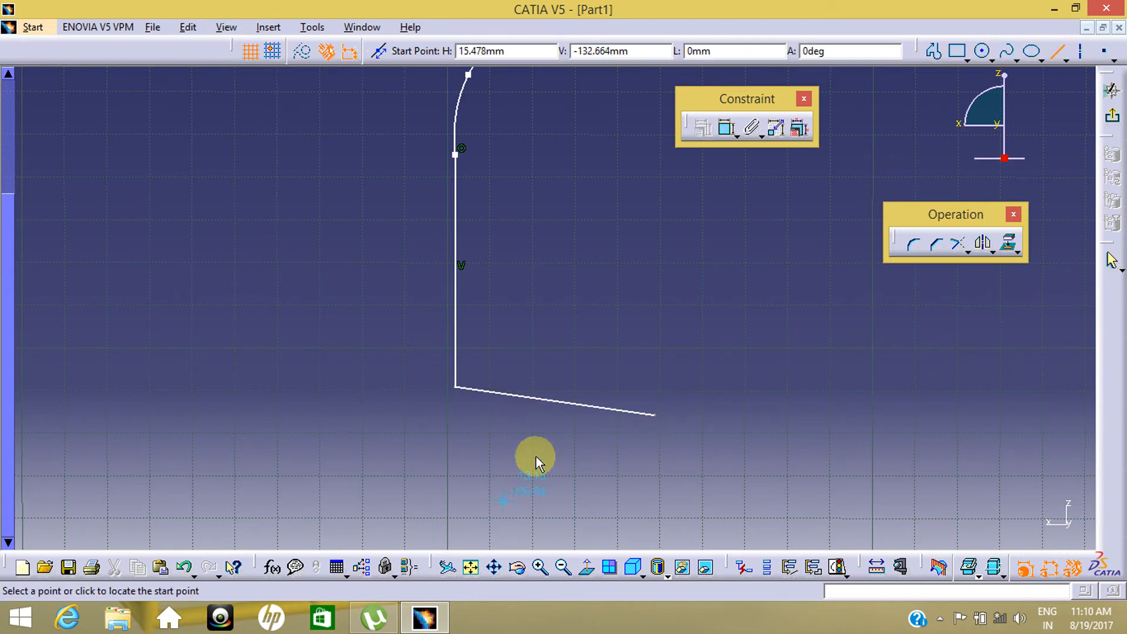
{"action": "left_click", "coordinate": [652, 418]}
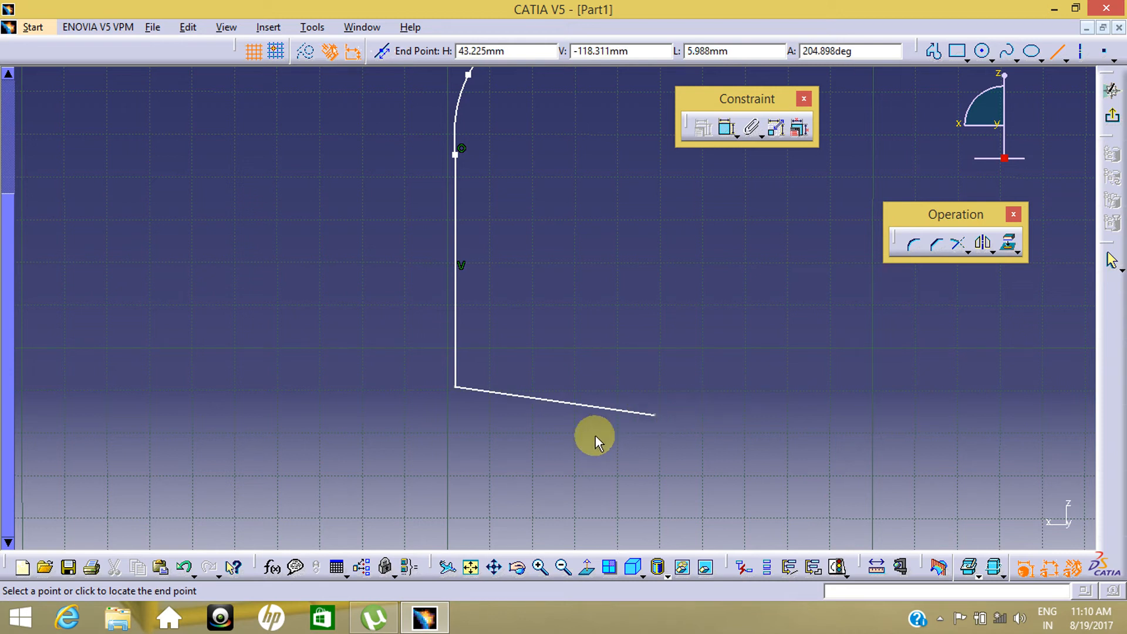
{"action": "left_click", "coordinate": [448, 396]}
Close the profile with a vertical line about 159 mm long along the axis, from the top spline's inner end to the lower sloping line's end
{"action": "mouse_move", "coordinate": [481, 442]}
{"action": "middle_mouse_down"}
{"action": "mouse_move", "coordinate": [495, 465]}
{"action": "mouse_move", "coordinate": [497, 543]}
{"action": "middle_mouse_up"}
{"action": "middle_click_drag", "start_coordinate": [571, 321], "coordinate": [591, 446]}
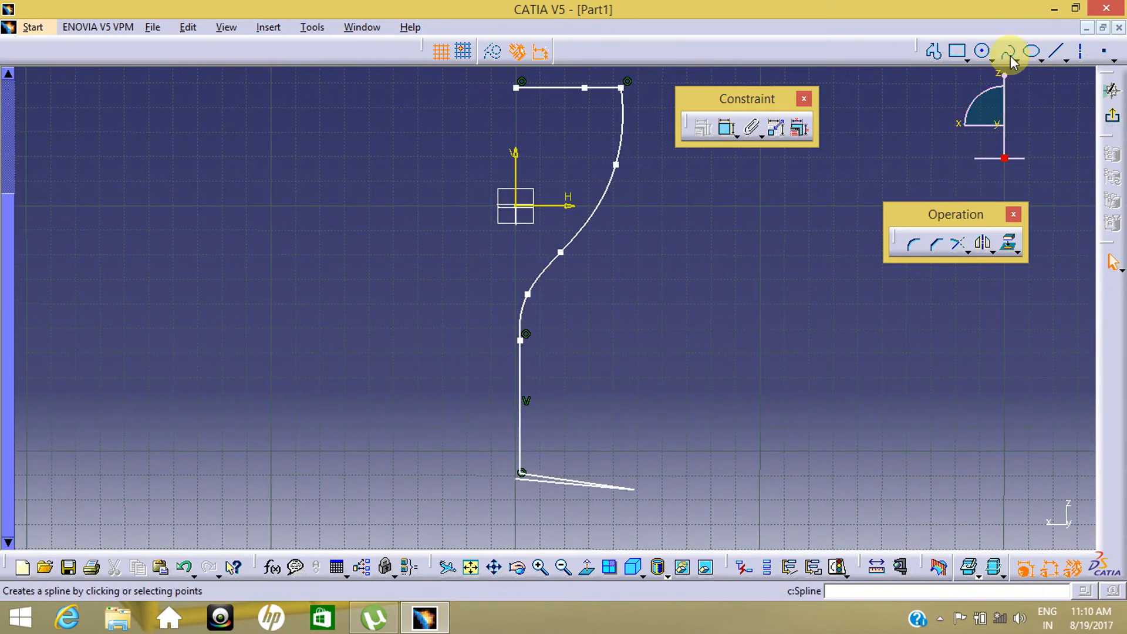
{"action": "left_click", "coordinate": [1056, 51]}
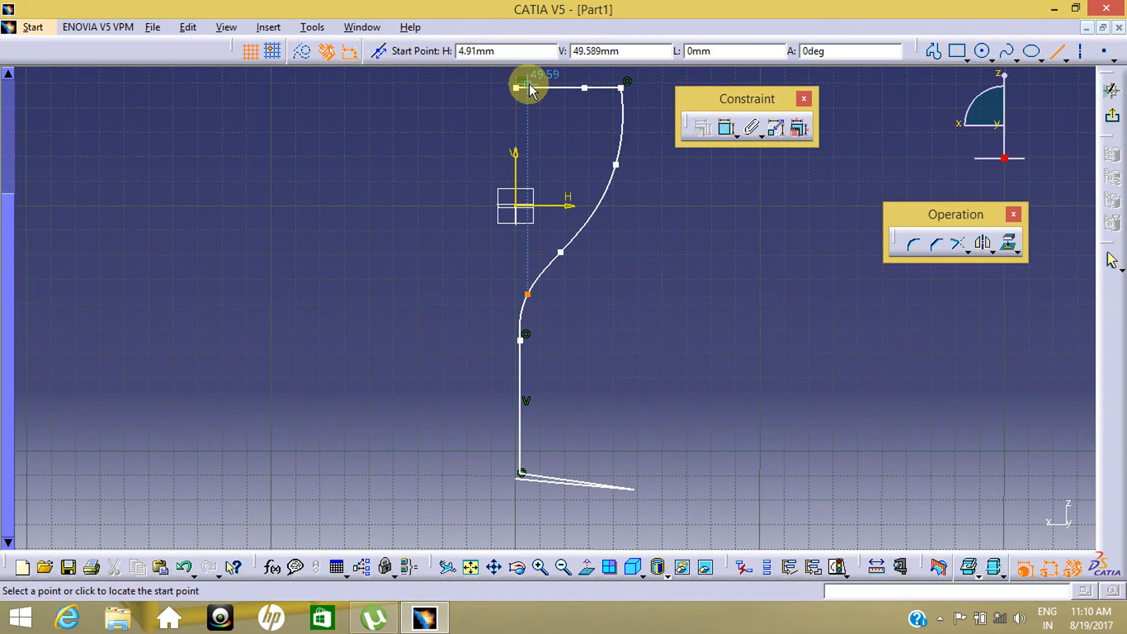
{"action": "left_click", "coordinate": [516, 88]}
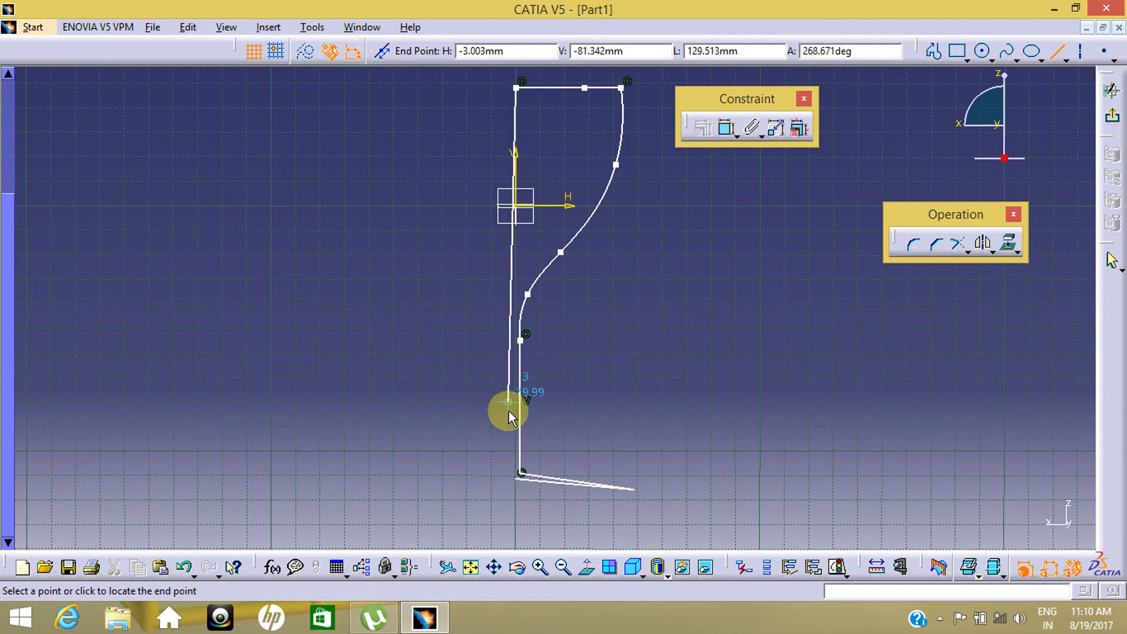
{"action": "middle_click_drag", "start_coordinate": [516, 531], "coordinate": [469, 129]}
{"action": "middle_click_drag", "start_coordinate": [429, 410], "coordinate": [494, 82]}
{"action": "middle_click_drag", "start_coordinate": [392, 503], "coordinate": [394, 275]}
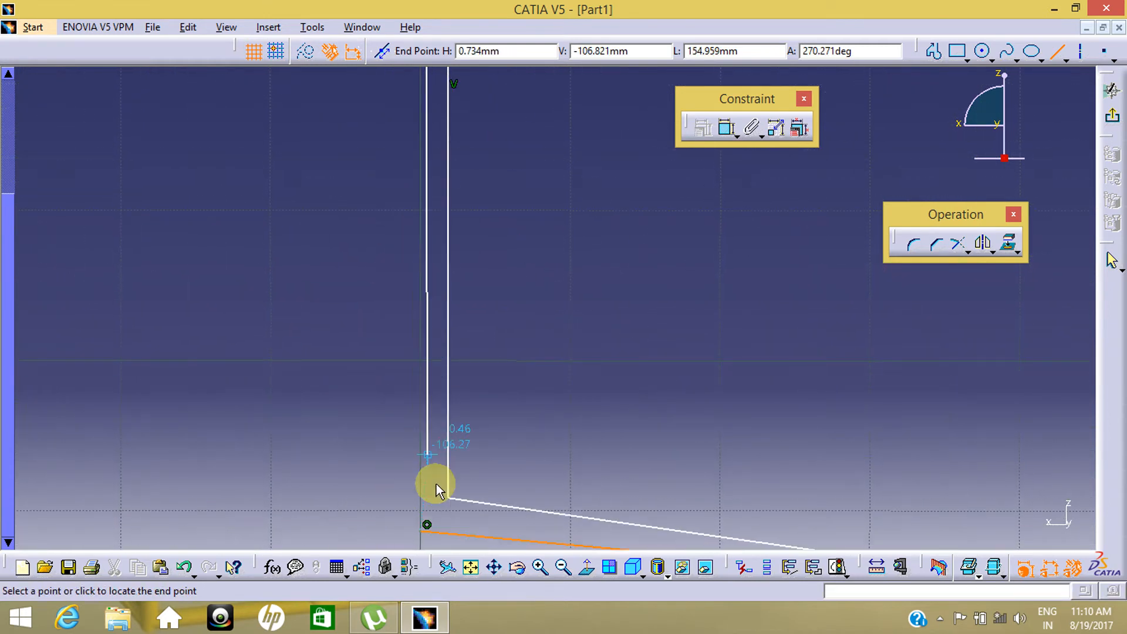
{"action": "left_click", "coordinate": [422, 530]}
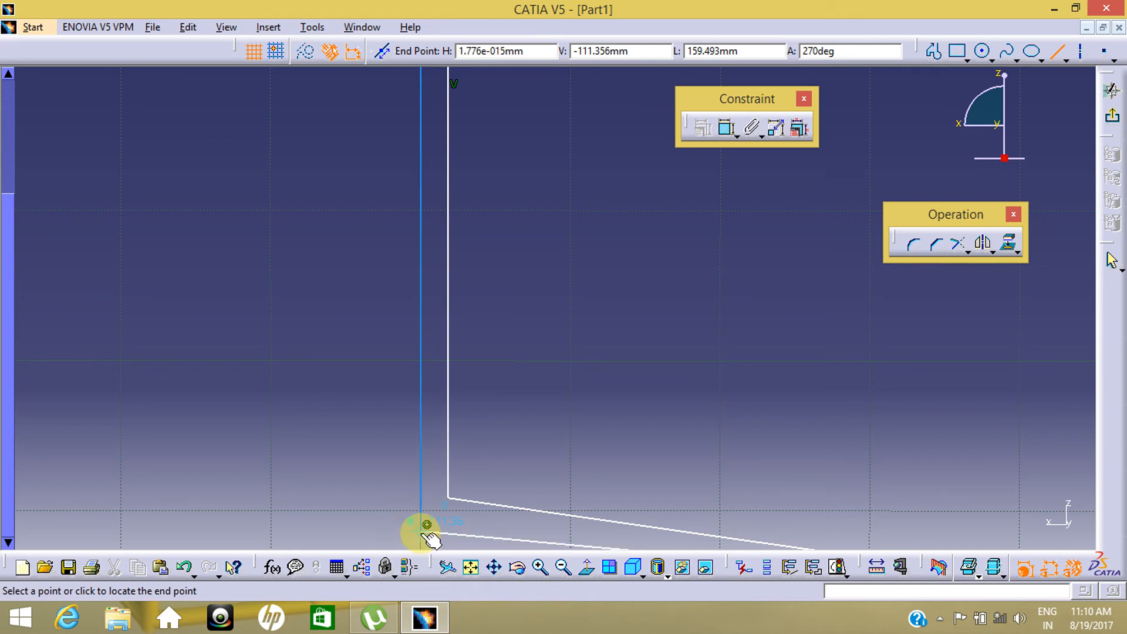
{"action": "left_click", "coordinate": [421, 533]}
{"action": "left_click", "coordinate": [359, 296]}
Move the vertical stem line closer to the closing line on the vertical axis
{"action": "middle_click_drag", "start_coordinate": [360, 298], "coordinate": [376, 434]}
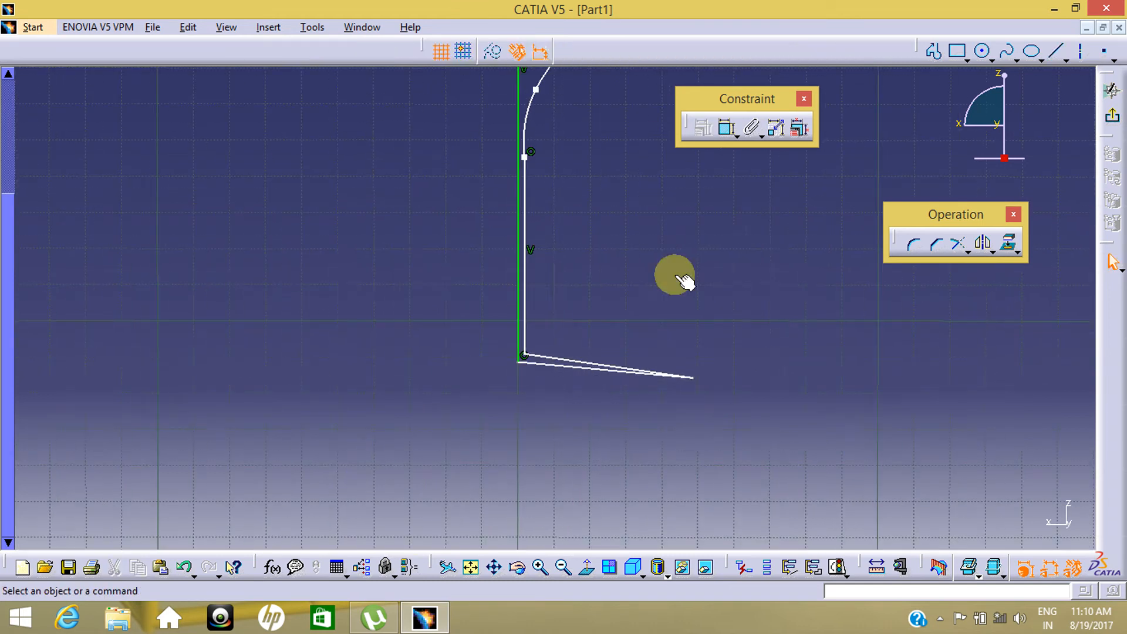
{"action": "mouse_move", "coordinate": [684, 281]}
{"action": "middle_mouse_down"}
{"action": "mouse_move", "coordinate": [641, 309]}
{"action": "mouse_move", "coordinate": [639, 360]}
{"action": "mouse_move", "coordinate": [604, 365]}
{"action": "mouse_move", "coordinate": [611, 383]}
{"action": "mouse_move", "coordinate": [591, 192]}
{"action": "middle_mouse_up"}
{"action": "mouse_move", "coordinate": [454, 381]}
{"action": "middle_mouse_down"}
{"action": "mouse_move", "coordinate": [464, 355]}
{"action": "mouse_move", "coordinate": [528, 298]}
{"action": "middle_mouse_up"}
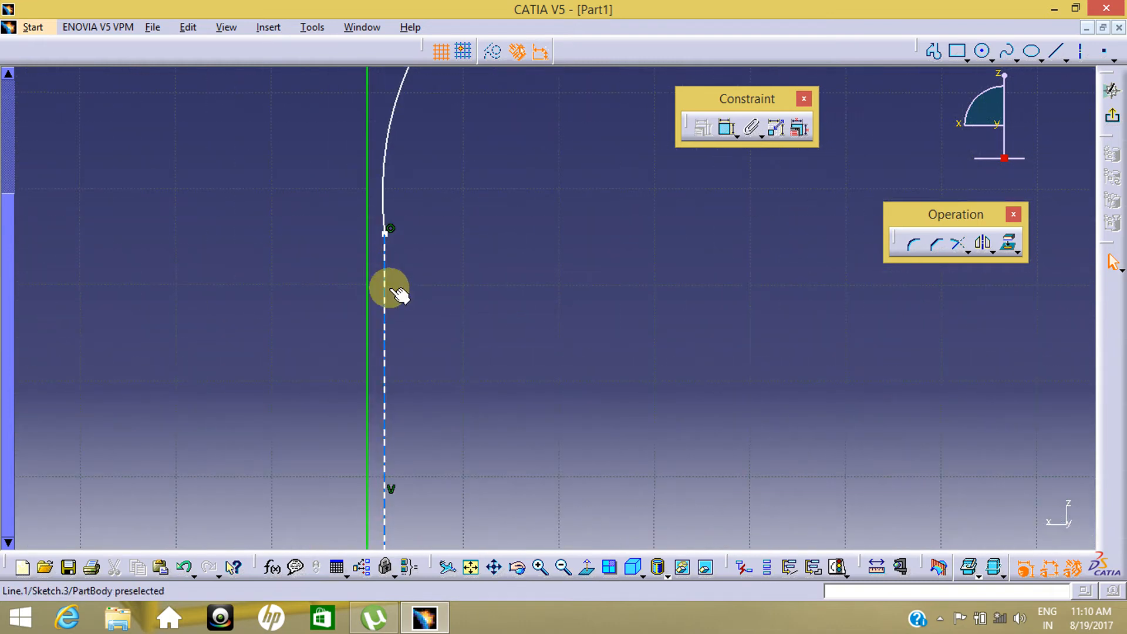
{"action": "left_click", "coordinate": [387, 289]}
{"action": "left_click_drag", "start_coordinate": [389, 290], "coordinate": [374, 291]}
{"action": "left_click", "coordinate": [450, 264]}
View the sketch normal to its plane and examine the profile's corners and joints from the top spline down to the sloping base lines
{"action": "middle_click_drag", "start_coordinate": [451, 264], "coordinate": [450, 193]}
{"action": "middle_click", "coordinate": [468, 395]}
{"action": "middle_click_drag", "start_coordinate": [599, 290], "coordinate": [378, 604]}
{"action": "mouse_move", "coordinate": [576, 217]}
{"action": "middle_mouse_down"}
{"action": "mouse_move", "coordinate": [520, 360]}
{"action": "mouse_move", "coordinate": [624, 282]}
{"action": "mouse_move", "coordinate": [629, 415]}
{"action": "mouse_move", "coordinate": [609, 348]}
{"action": "middle_mouse_up"}
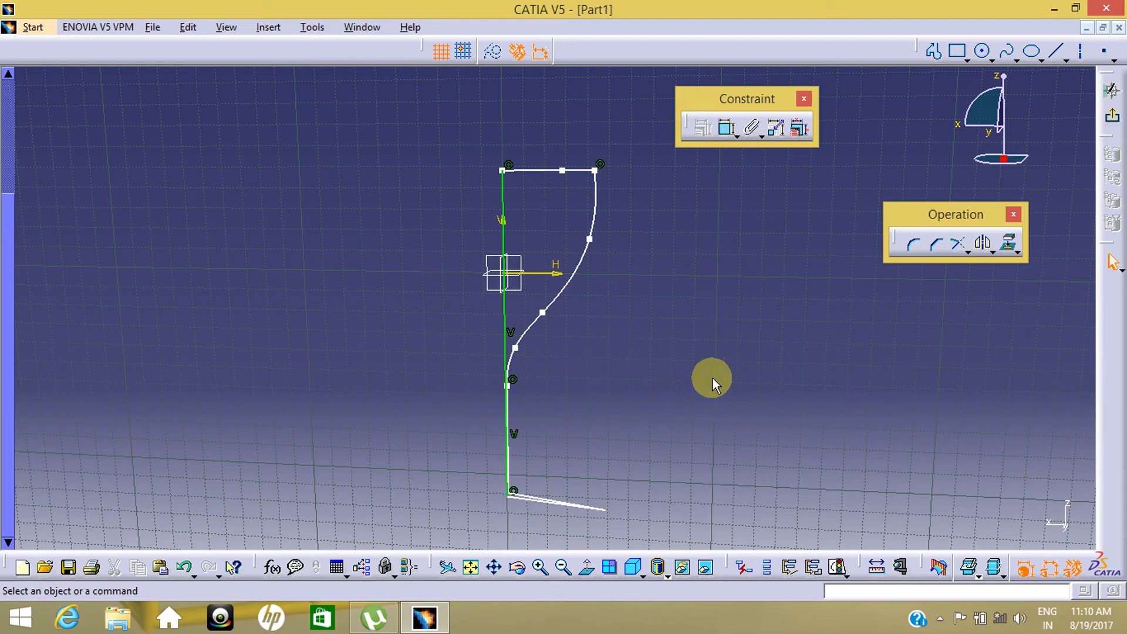
{"action": "middle_click_drag", "start_coordinate": [634, 377], "coordinate": [679, 378]}
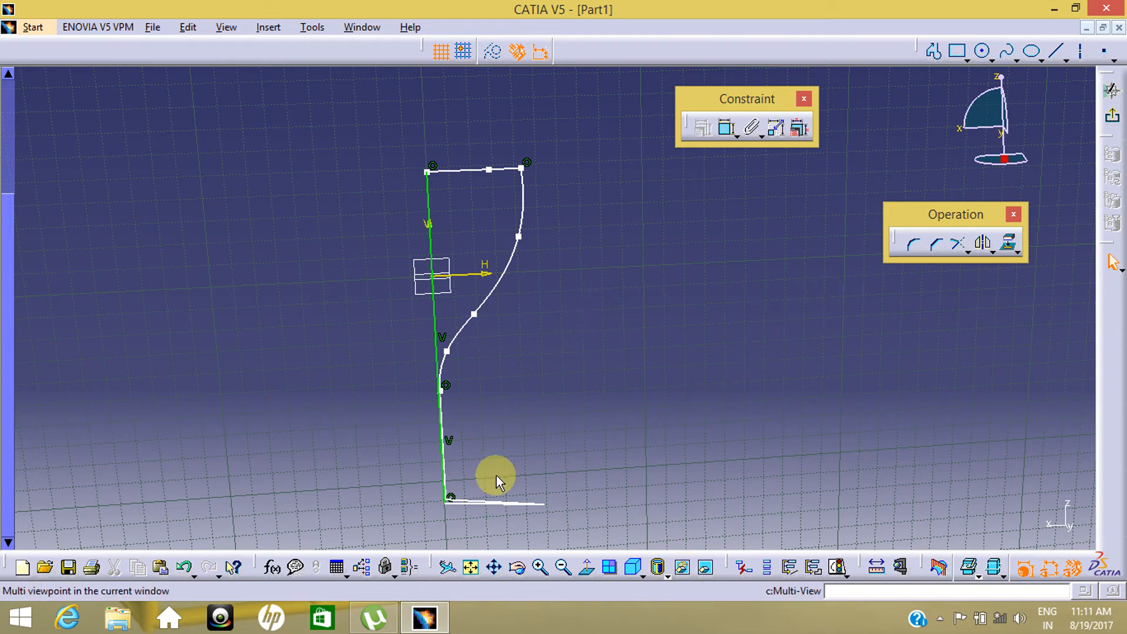
{"action": "left_click", "coordinate": [588, 569]}
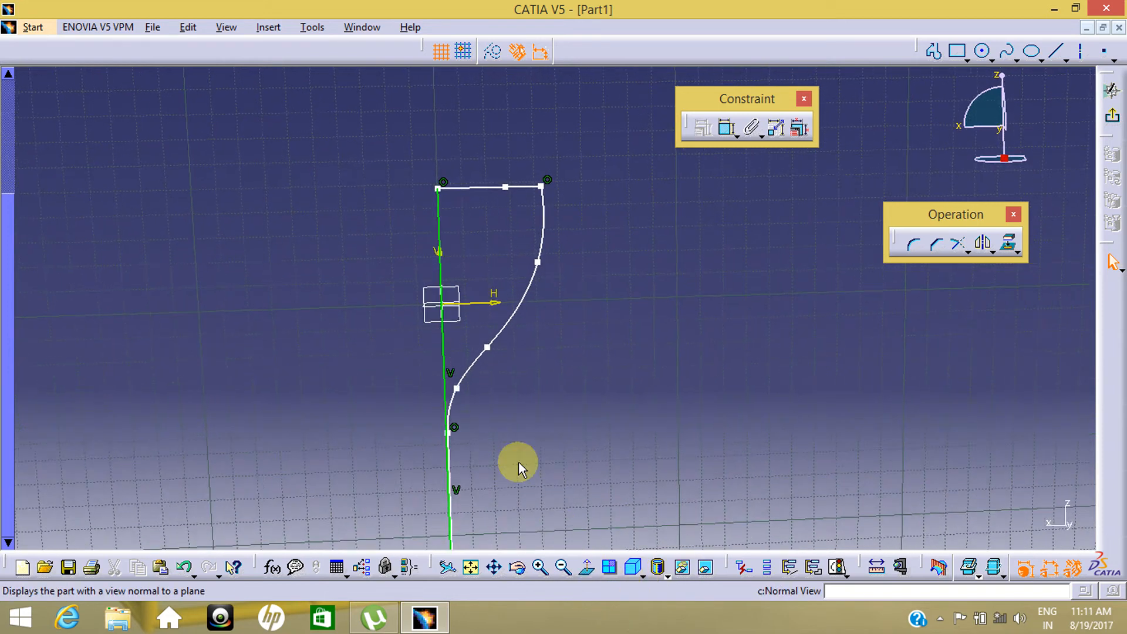
{"action": "middle_click_drag", "start_coordinate": [474, 240], "coordinate": [460, 135], "text": "ctrl"}
{"action": "middle_click_drag", "start_coordinate": [458, 200], "coordinate": [482, 371]}
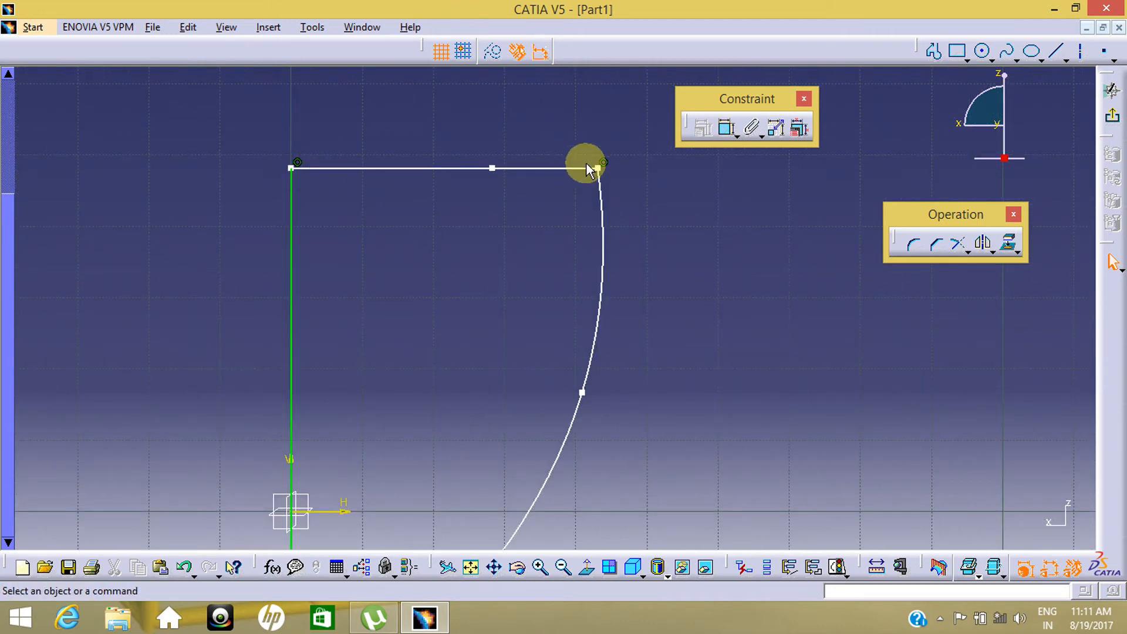
{"action": "left_click", "coordinate": [595, 322]}
{"action": "middle_click_drag", "start_coordinate": [594, 328], "coordinate": [604, 92]}
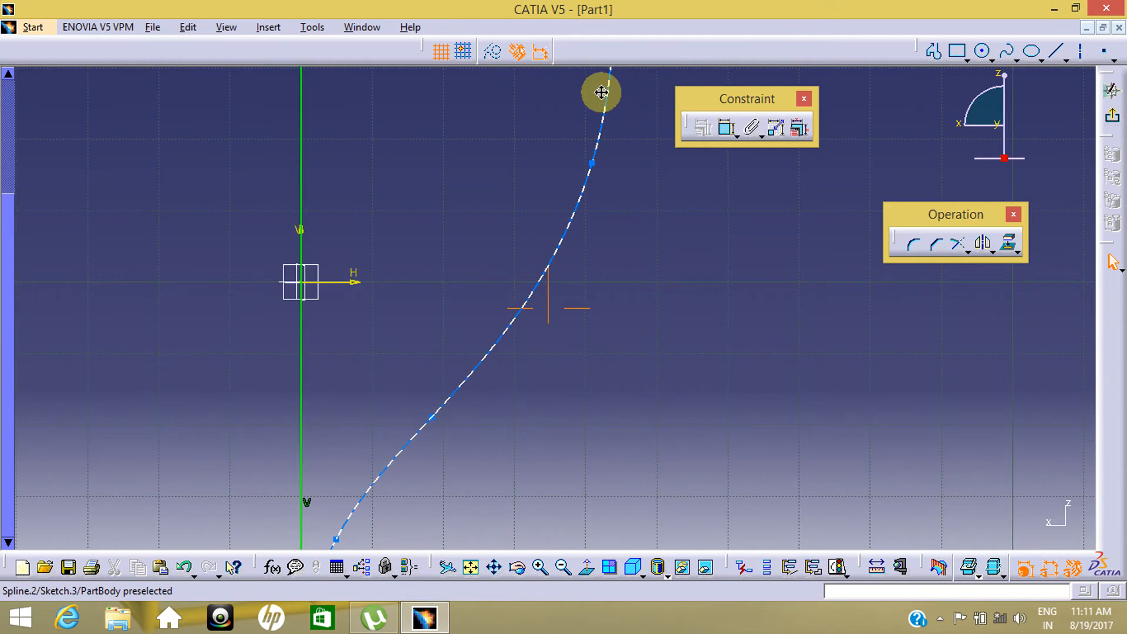
{"action": "middle_click_drag", "start_coordinate": [458, 499], "coordinate": [566, 210]}
{"action": "middle_click_drag", "start_coordinate": [410, 487], "coordinate": [422, 317]}
{"action": "middle_click_drag", "start_coordinate": [444, 382], "coordinate": [395, 262], "text": "ctrl"}
{"action": "middle_click_drag", "start_coordinate": [376, 103], "coordinate": [426, 332]}
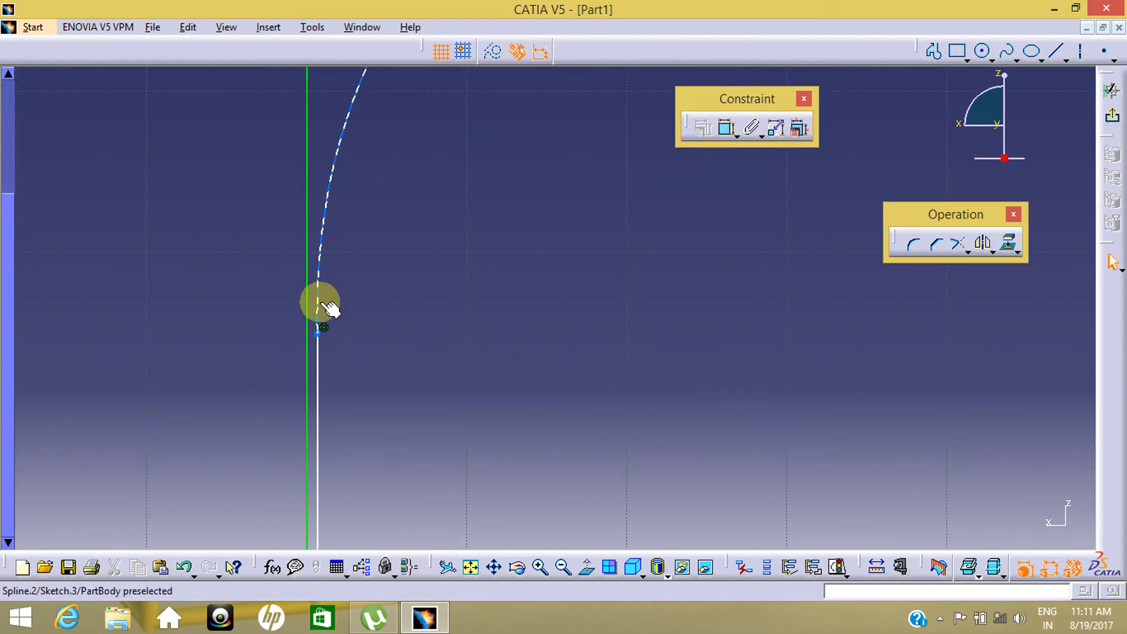
{"action": "mouse_move", "coordinate": [322, 298]}
{"action": "middle_mouse_down"}
{"action": "mouse_move", "coordinate": [354, 116]}
{"action": "mouse_move", "coordinate": [367, 208]}
{"action": "mouse_move", "coordinate": [374, 138]}
{"action": "middle_mouse_up"}
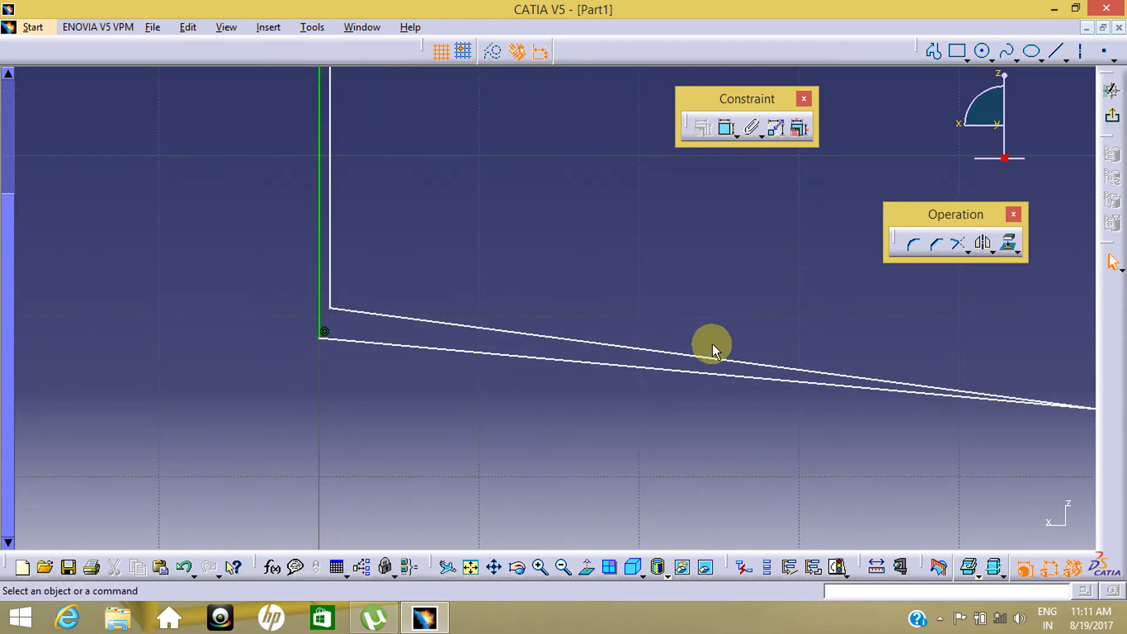
{"action": "middle_click_drag", "start_coordinate": [978, 449], "coordinate": [734, 439]}
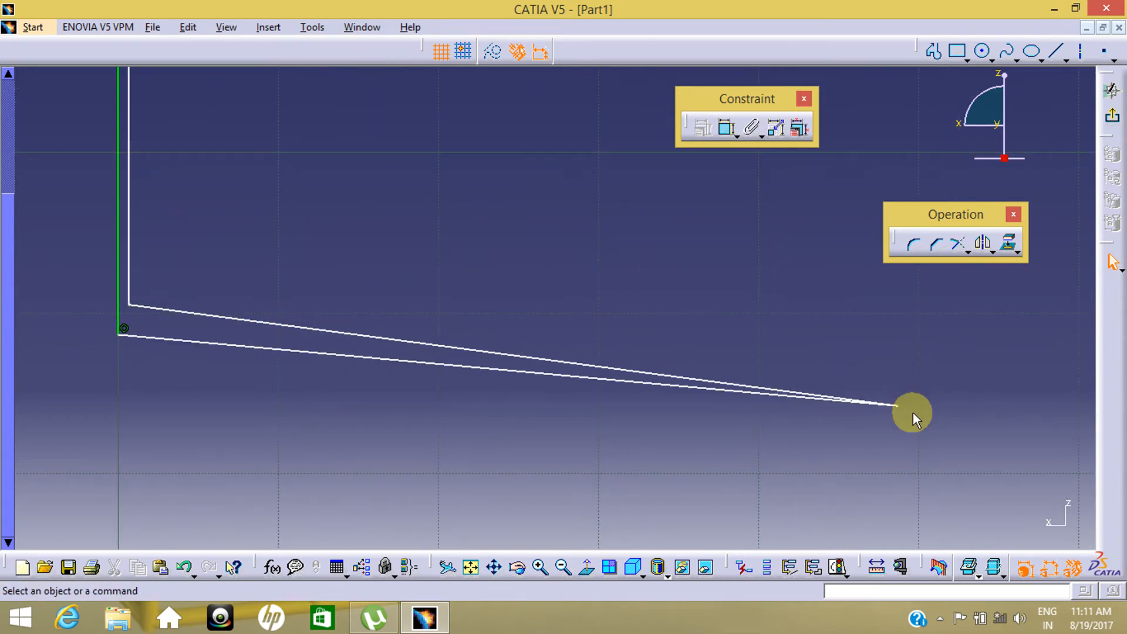
{"action": "middle_click_drag", "start_coordinate": [130, 335], "coordinate": [342, 435]}
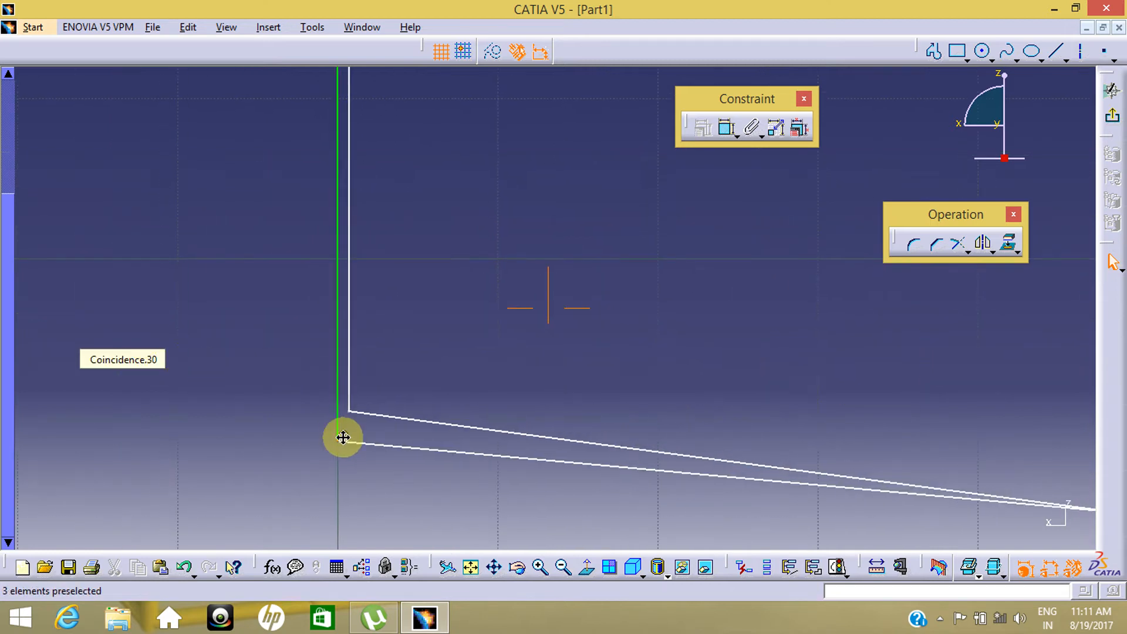
{"action": "middle_click_drag", "start_coordinate": [326, 322], "coordinate": [322, 312]}
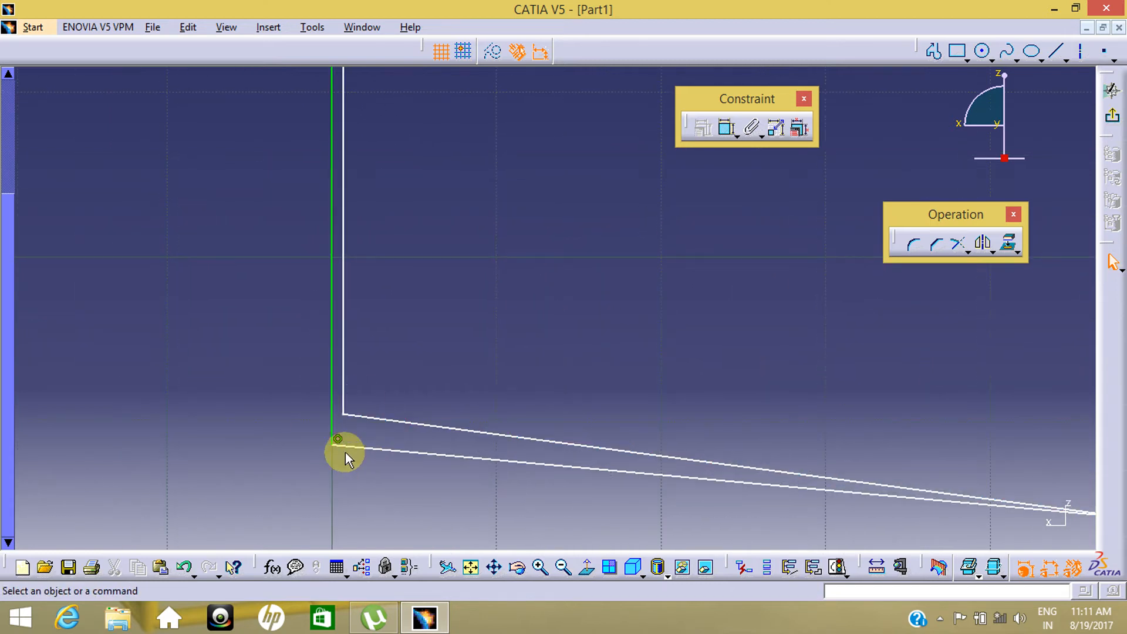
Examine the closed goblet profile from the sloping base lines up to the top spline and the sketch origin
{"action": "middle_click_drag", "start_coordinate": [335, 166], "coordinate": [358, 575]}
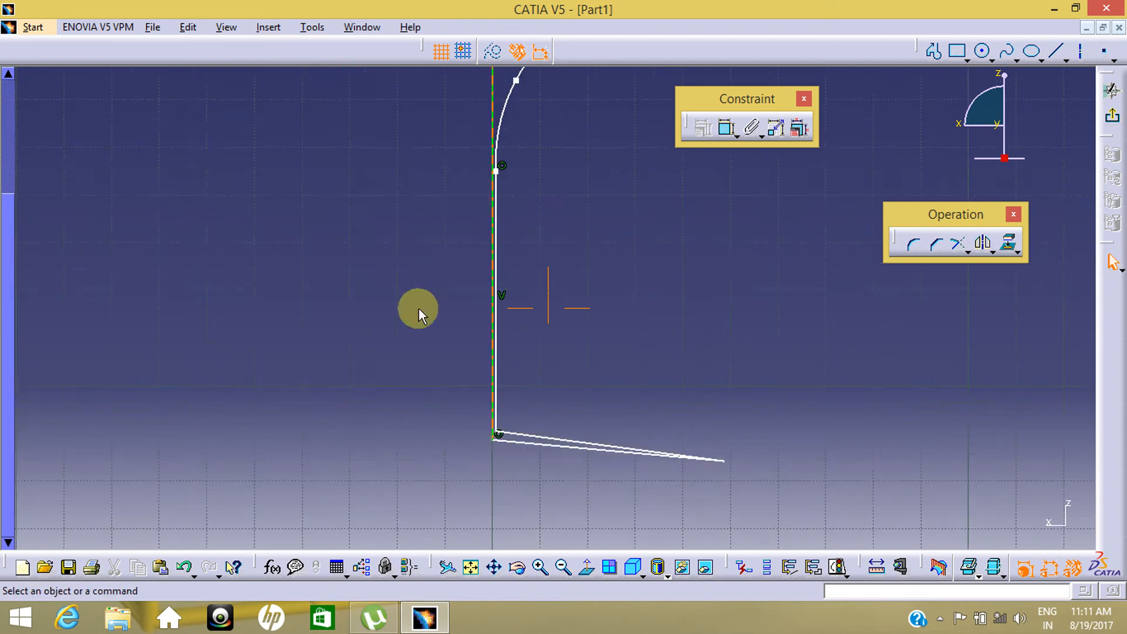
{"action": "middle_click_drag", "start_coordinate": [431, 255], "coordinate": [394, 569]}
{"action": "middle_click_drag", "start_coordinate": [462, 481], "coordinate": [462, 489]}
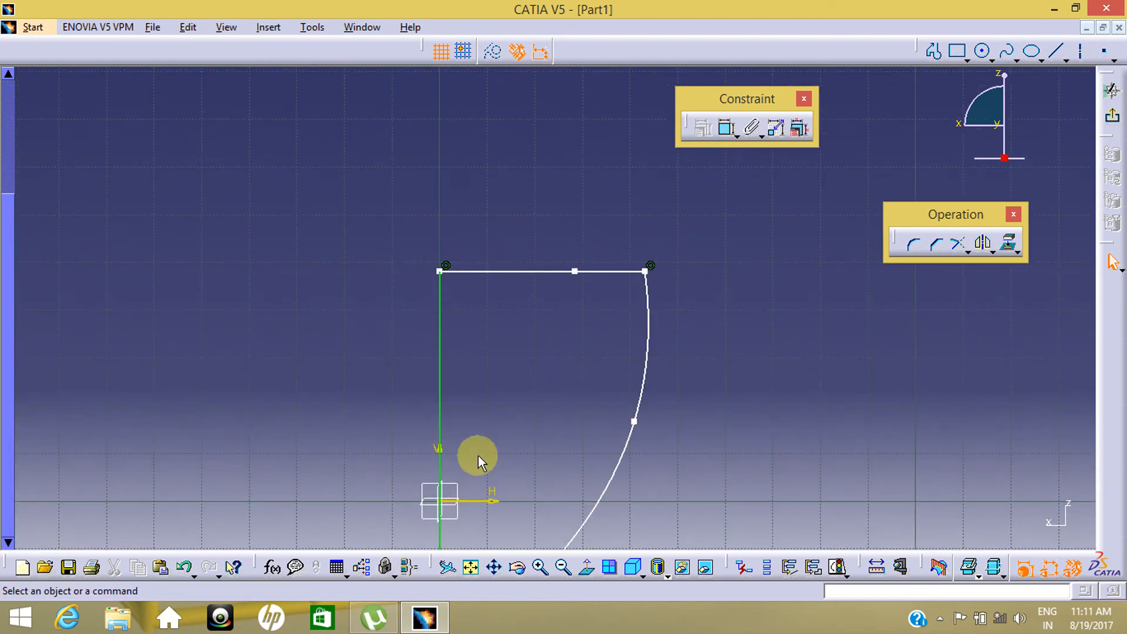
{"action": "middle_click_drag", "start_coordinate": [529, 523], "coordinate": [488, 317]}
{"action": "left_click", "coordinate": [488, 317]}
{"action": "middle_click_drag", "start_coordinate": [488, 317], "coordinate": [478, 407]}
{"action": "middle_click_drag", "start_coordinate": [565, 431], "coordinate": [563, 397]}
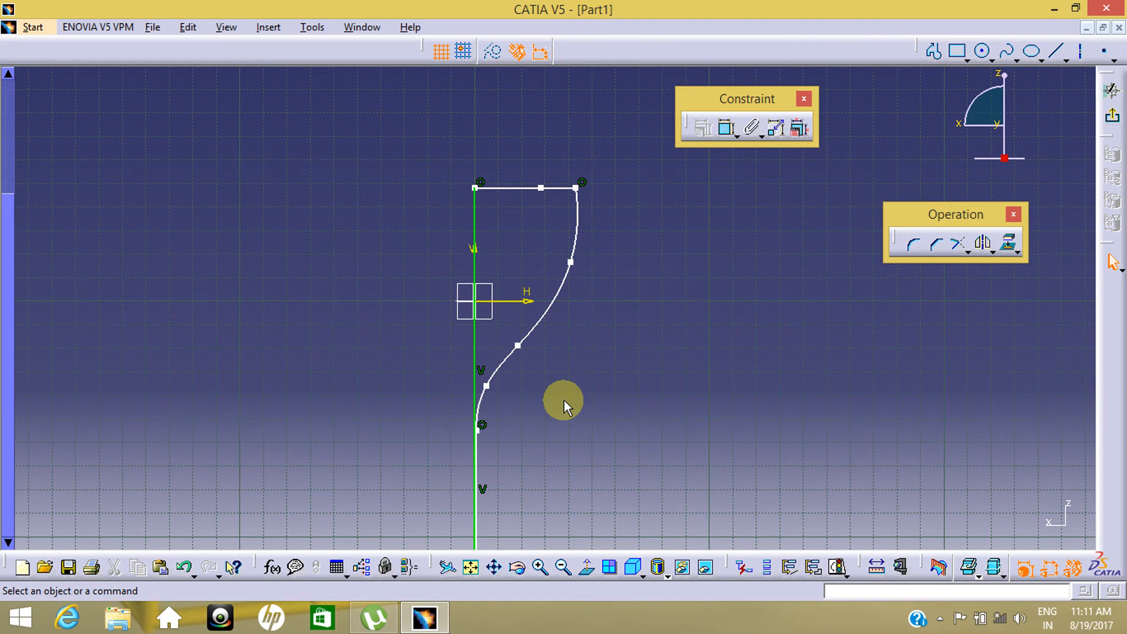
{"action": "mouse_move", "coordinate": [564, 401]}
{"action": "middle_mouse_down"}
{"action": "mouse_move", "coordinate": [551, 307]}
{"action": "mouse_move", "coordinate": [566, 392]}
{"action": "mouse_move", "coordinate": [524, 356]}
{"action": "mouse_move", "coordinate": [517, 403]}
{"action": "middle_mouse_up"}
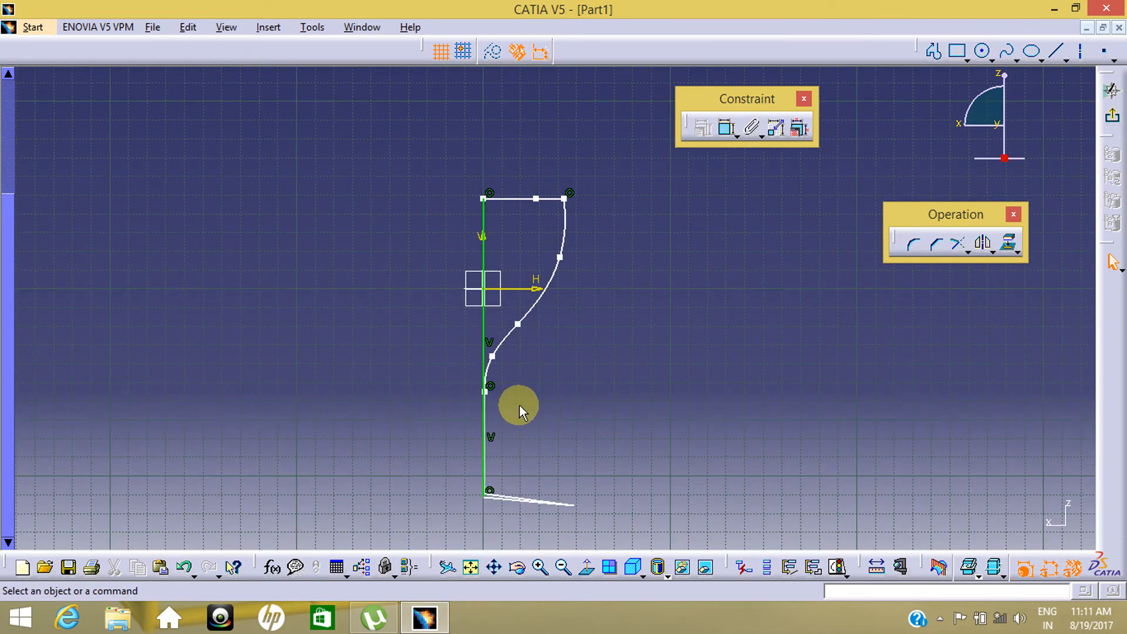
Exit the sketch of the goblet profile and clear its selection in the 3D view
{"action": "left_click", "coordinate": [1117, 126]}
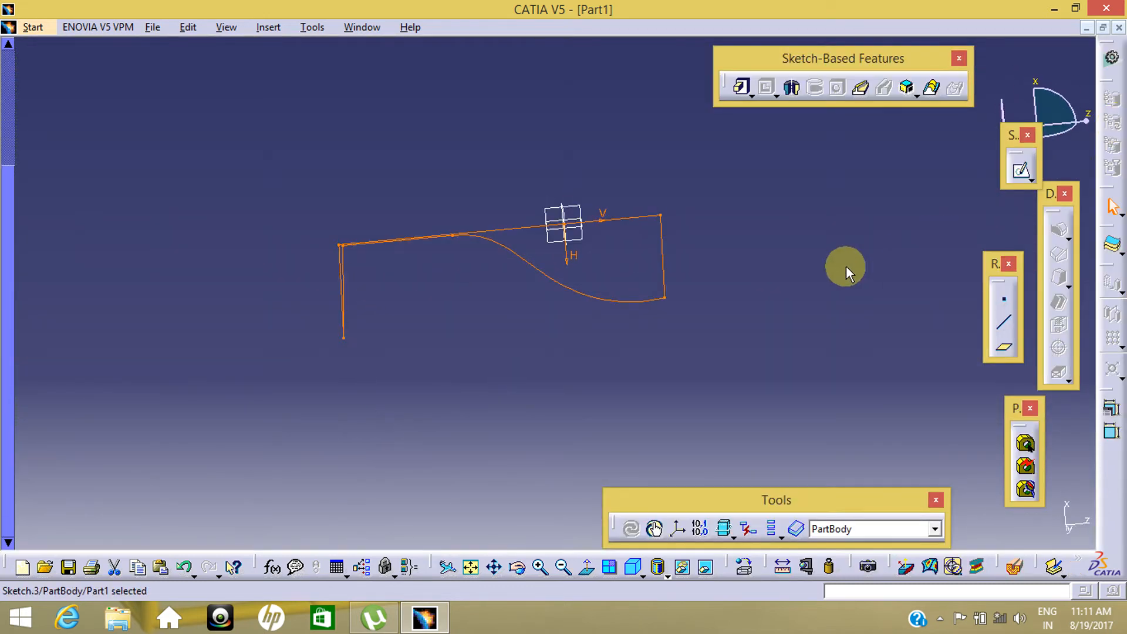
{"action": "mouse_move", "coordinate": [847, 266]}
{"action": "middle_mouse_down"}
{"action": "mouse_move", "coordinate": [622, 160]}
{"action": "mouse_move", "coordinate": [467, 118]}
{"action": "mouse_move", "coordinate": [710, 327]}
{"action": "mouse_move", "coordinate": [851, 265]}
{"action": "middle_mouse_up"}
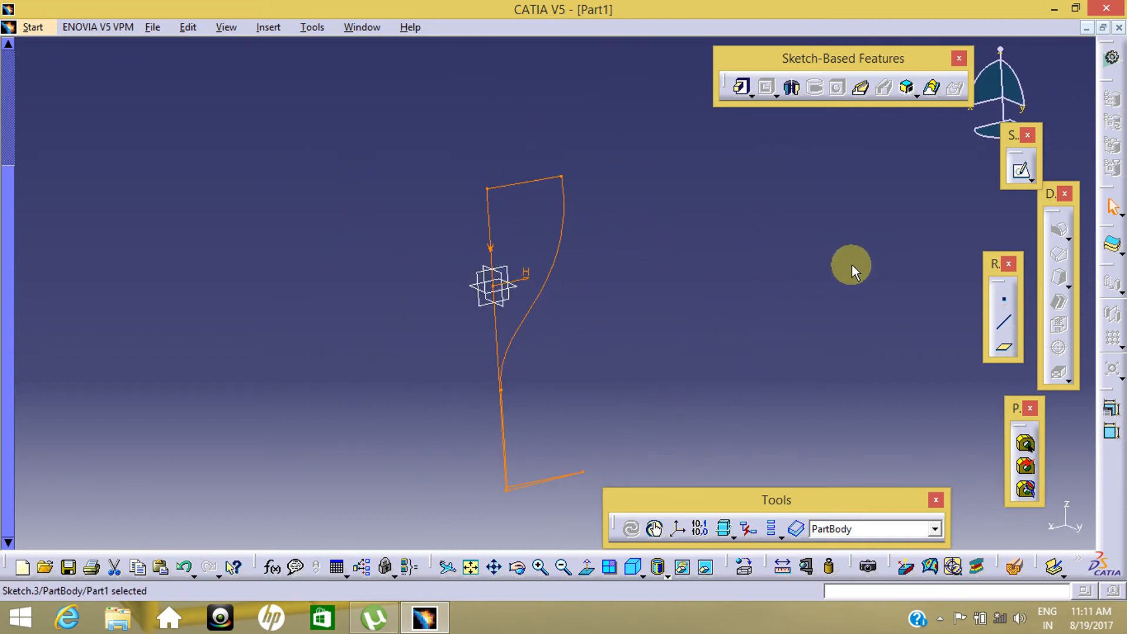
{"action": "left_click", "coordinate": [590, 322]}
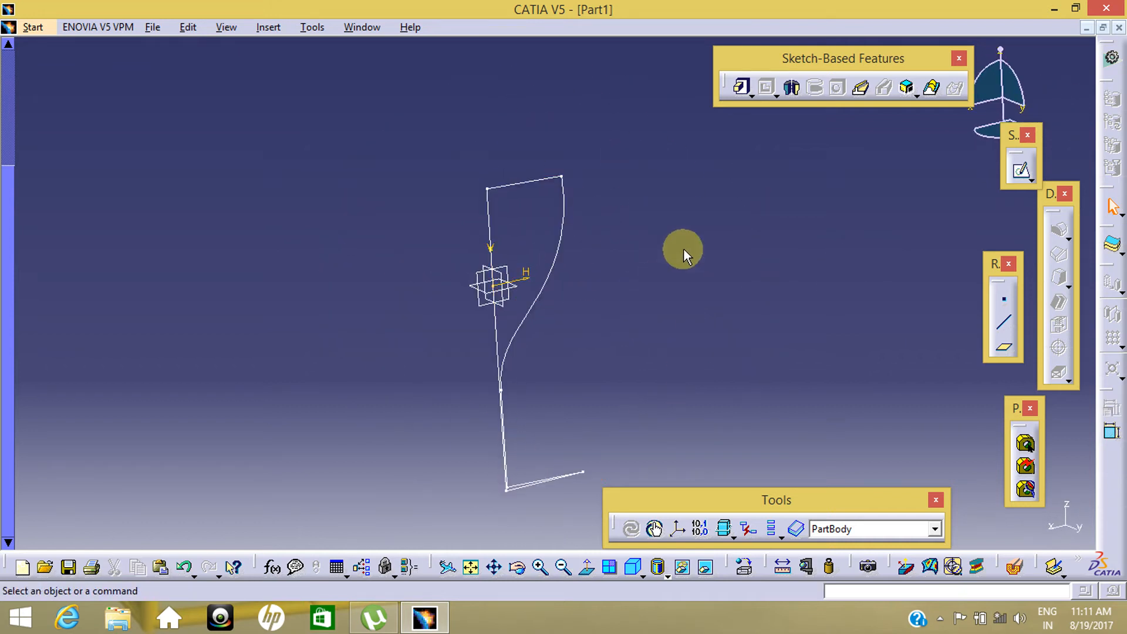
Revolve the goblet profile into a solid Shaft with a first angle of 360 deg, using the vertical closing line as the axis
{"action": "left_click", "coordinate": [790, 89]}
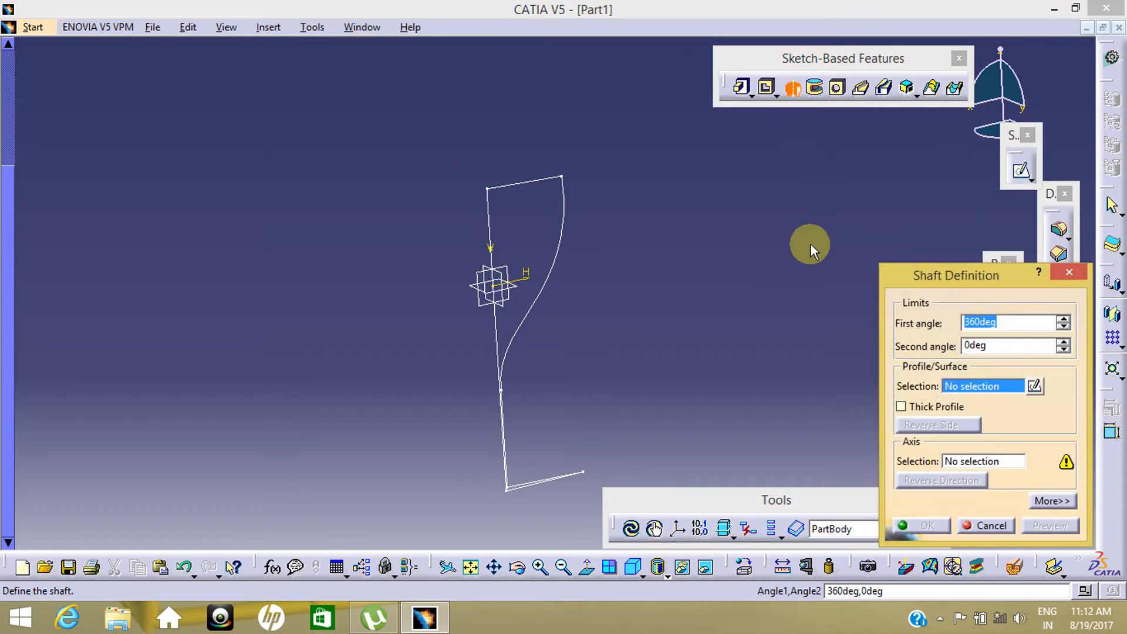
{"action": "mouse_move", "coordinate": [592, 351]}
{"action": "middle_mouse_down"}
{"action": "mouse_move", "coordinate": [589, 243]}
{"action": "mouse_move", "coordinate": [646, 297]}
{"action": "mouse_move", "coordinate": [697, 302]}
{"action": "middle_mouse_up"}
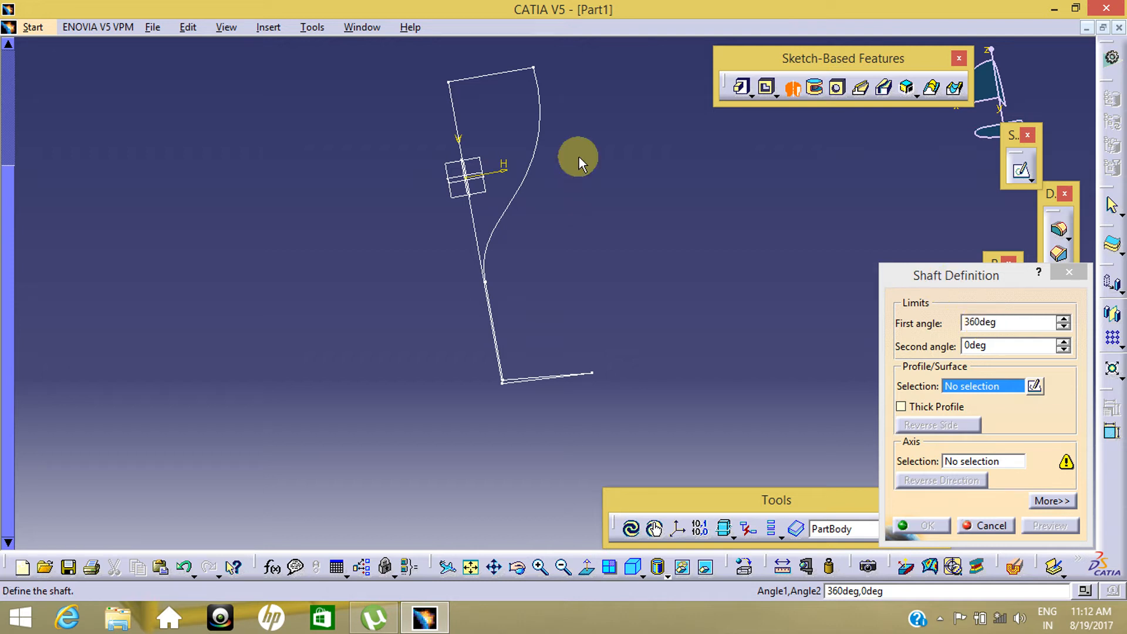
{"action": "left_click", "coordinate": [519, 68]}
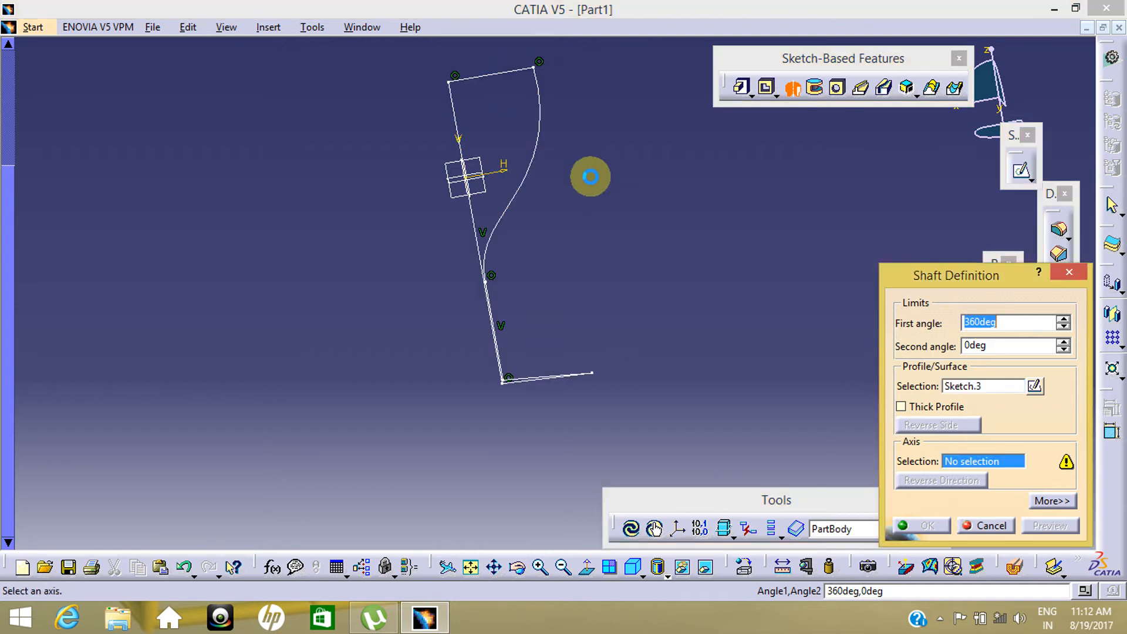
{"action": "left_click", "coordinate": [464, 126]}
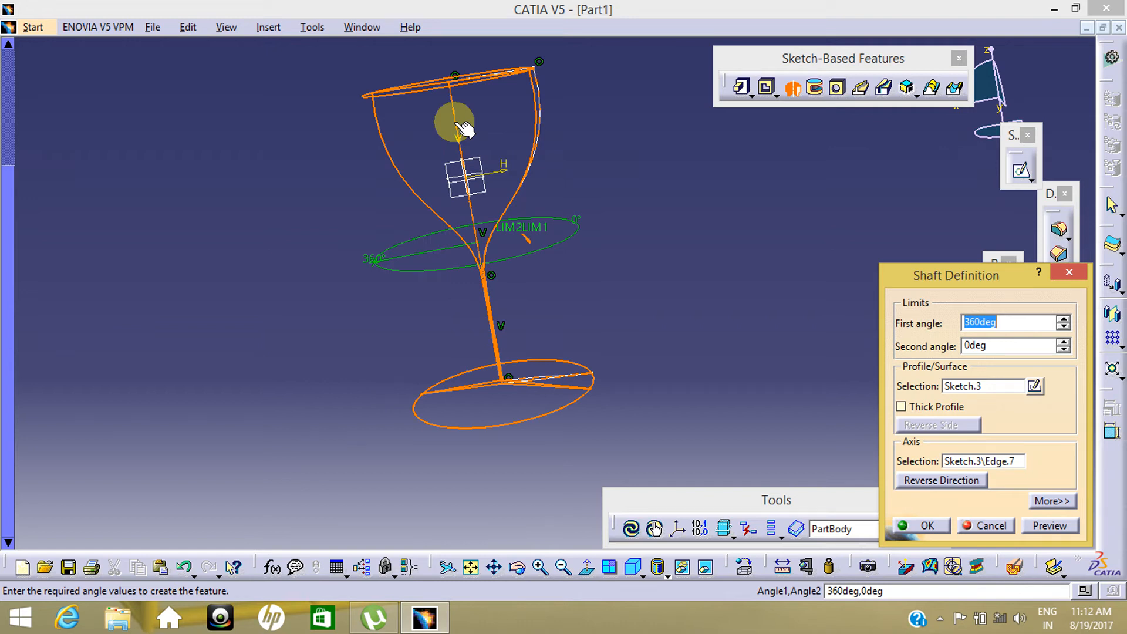
{"action": "middle_click_drag", "start_coordinate": [545, 139], "coordinate": [355, 447]}
{"action": "left_click", "coordinate": [1066, 527]}
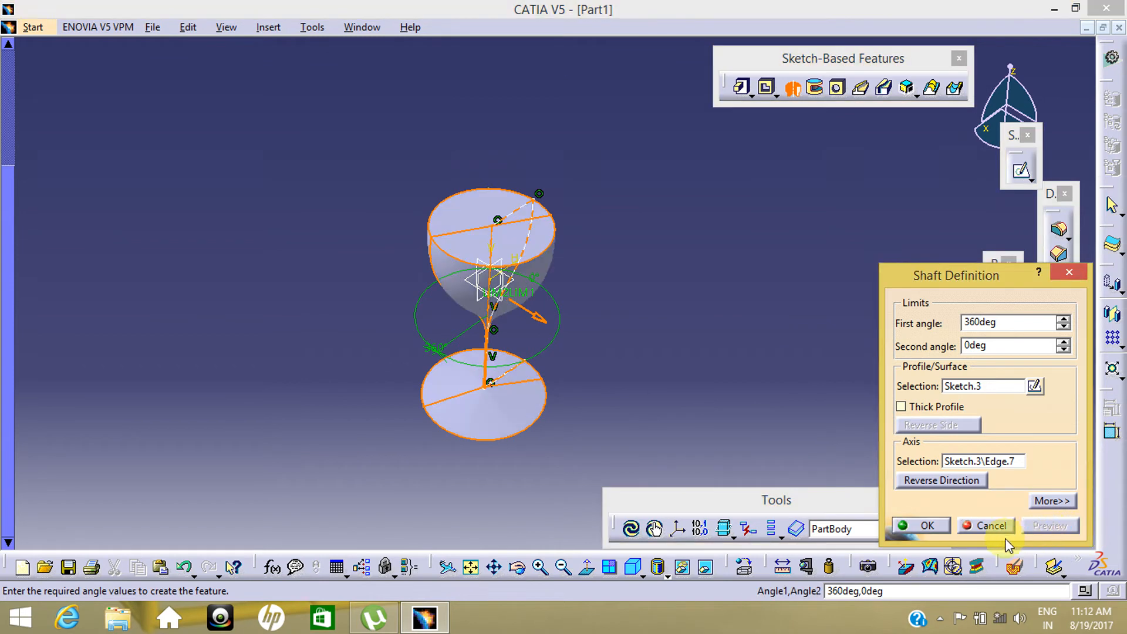
{"action": "left_click", "coordinate": [921, 527]}
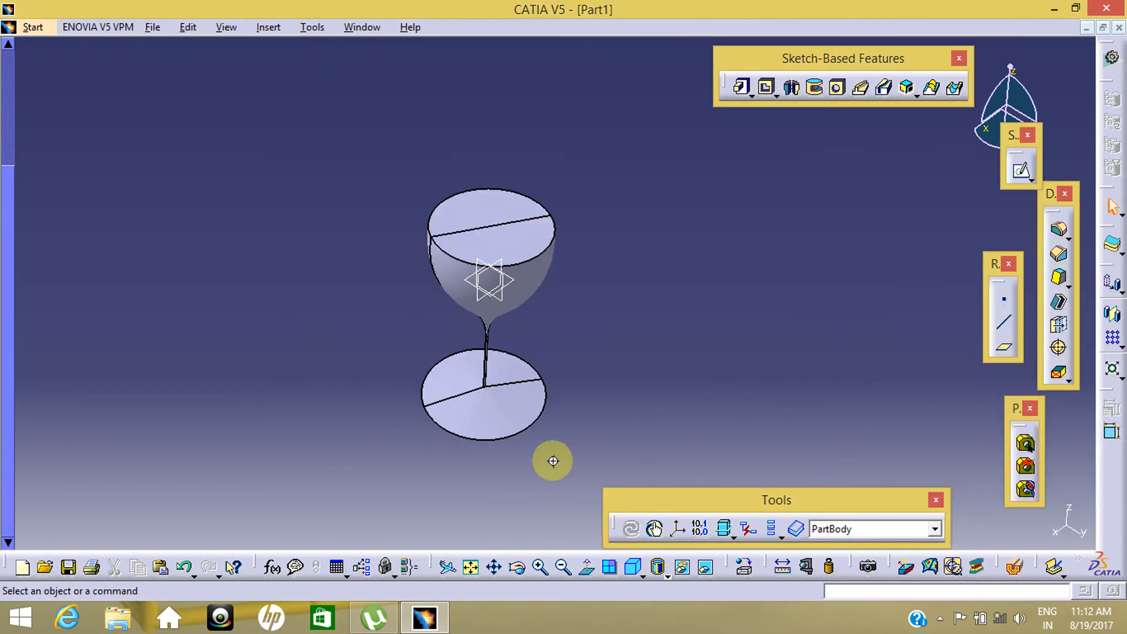
Examine the revolved goblet's bowl, thin stem and the underside of its base from several angles
{"action": "middle_click_drag", "start_coordinate": [551, 460], "coordinate": [520, 176]}
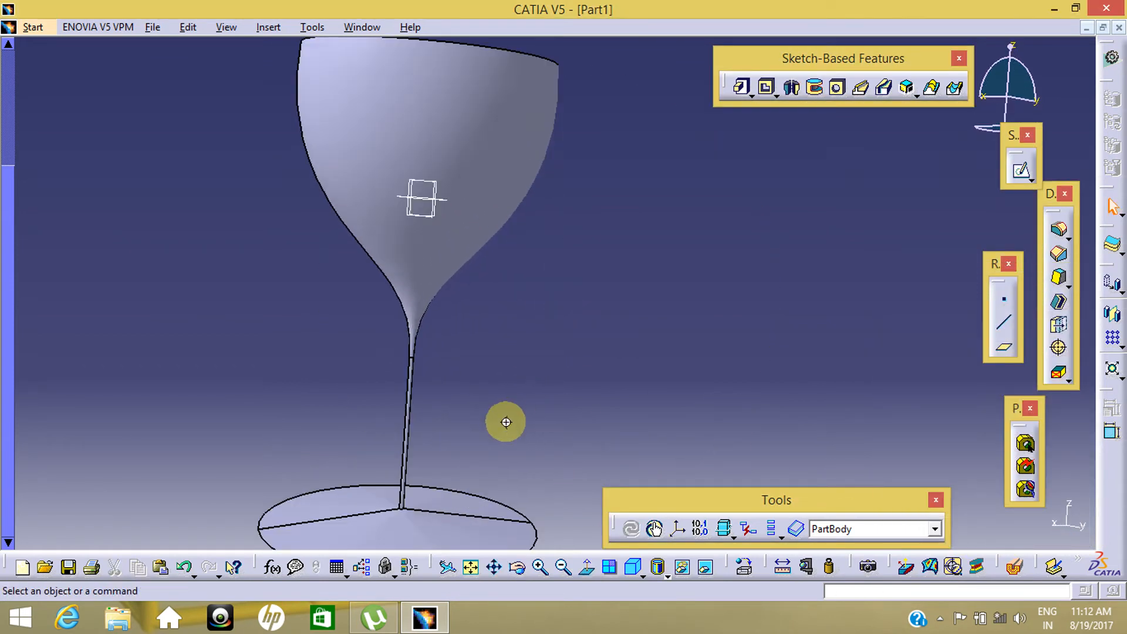
{"action": "middle_click_drag", "start_coordinate": [504, 422], "coordinate": [498, 326]}
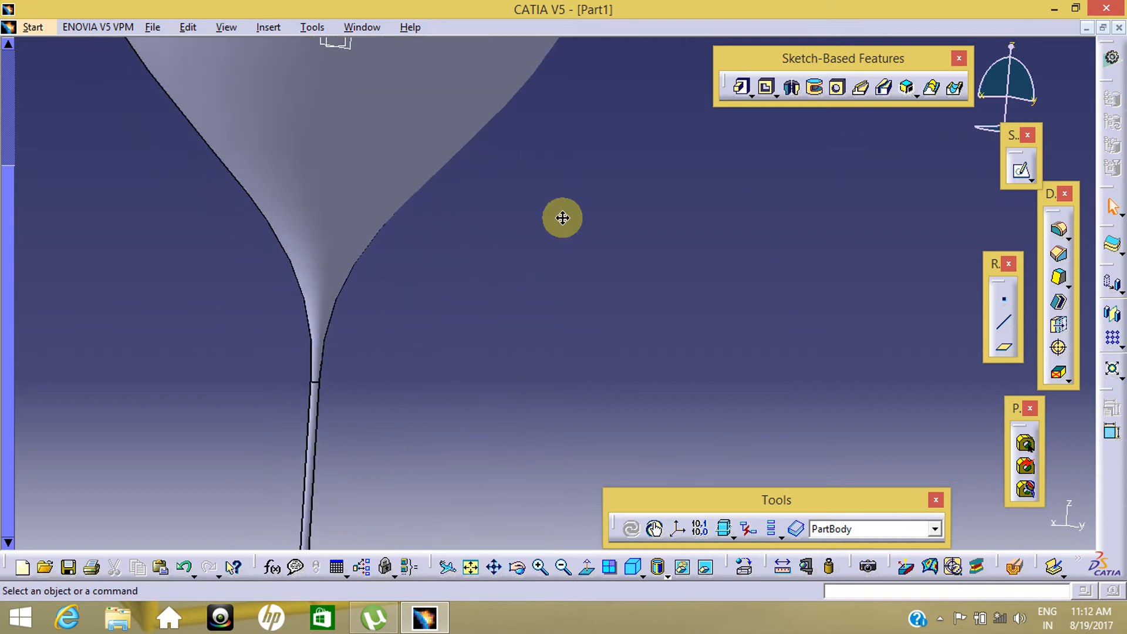
{"action": "middle_click_drag", "start_coordinate": [561, 217], "coordinate": [389, 416]}
{"action": "middle_click_drag", "start_coordinate": [635, 359], "coordinate": [654, 286]}
{"action": "middle_click_drag", "start_coordinate": [653, 286], "coordinate": [604, 491]}
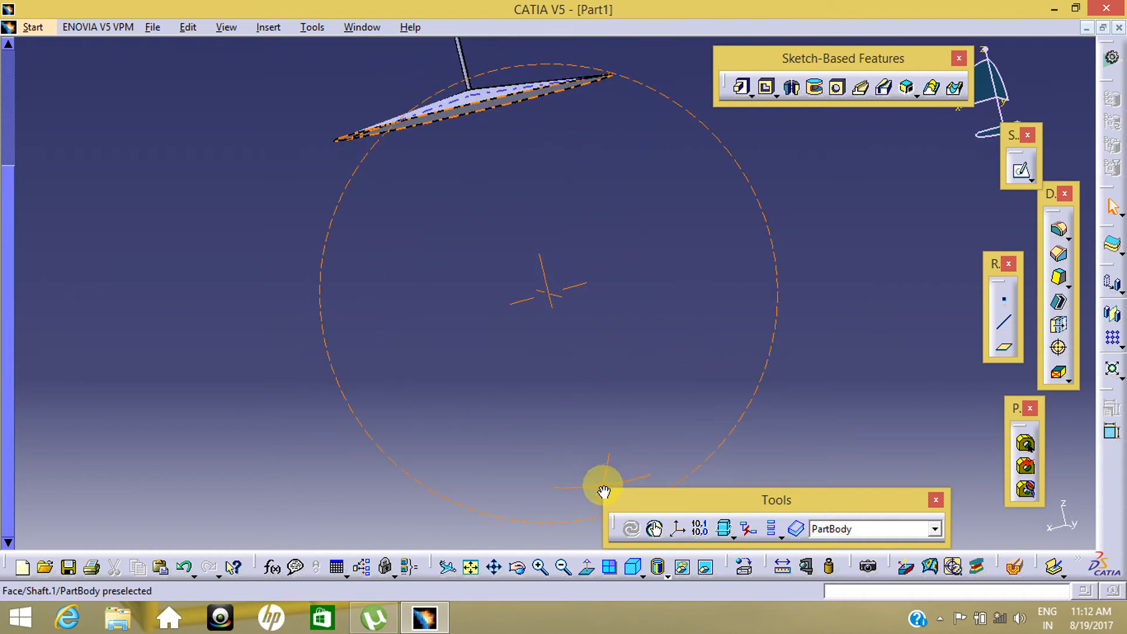
{"action": "middle_click_drag", "start_coordinate": [509, 294], "coordinate": [596, 395]}
{"action": "left_click", "coordinate": [519, 249]}
{"action": "left_click", "coordinate": [662, 337]}
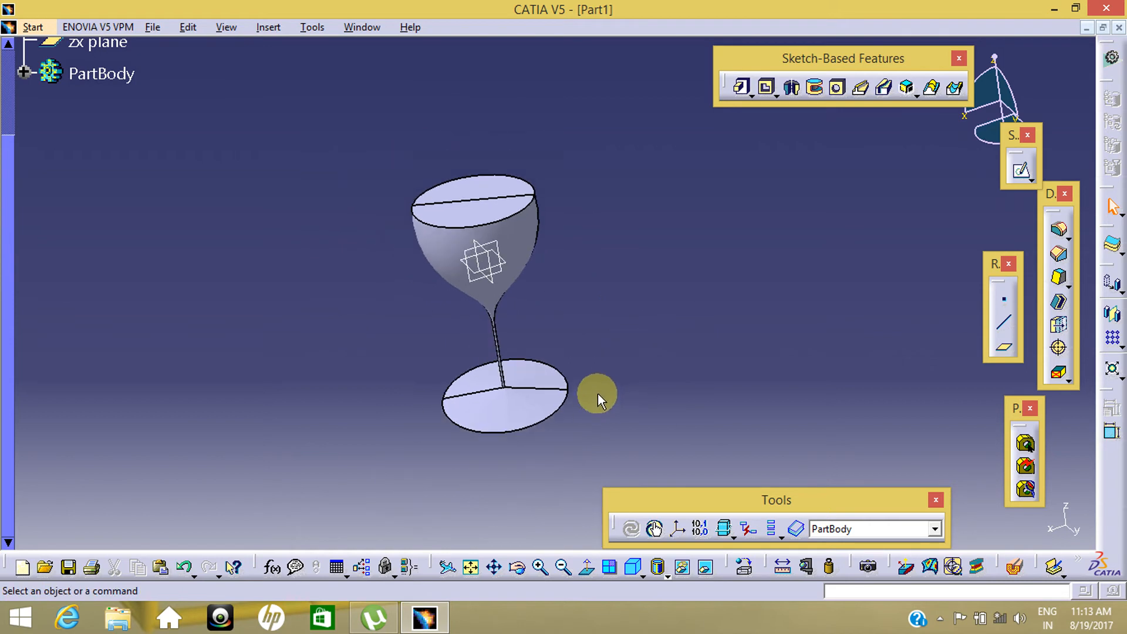
{"action": "middle_click_drag", "start_coordinate": [604, 255], "coordinate": [627, 350]}
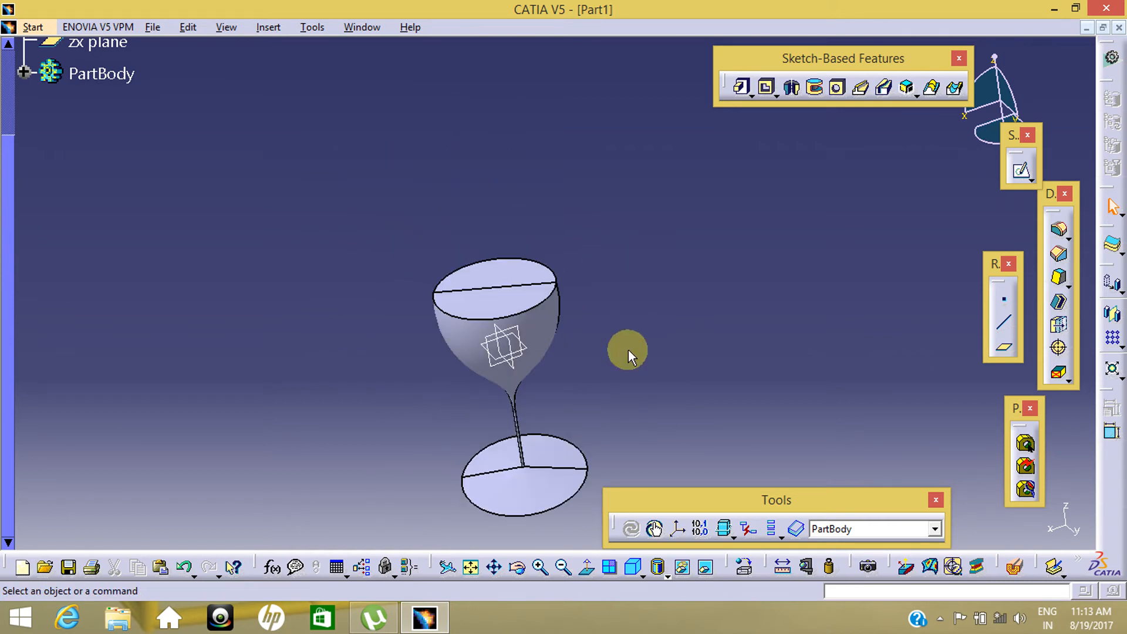
Edit the goblet's shaft to use Thick Profile with Thickness1 0.05 mm and Thickness2 0 mm
{"action": "left_click", "coordinate": [510, 287]}
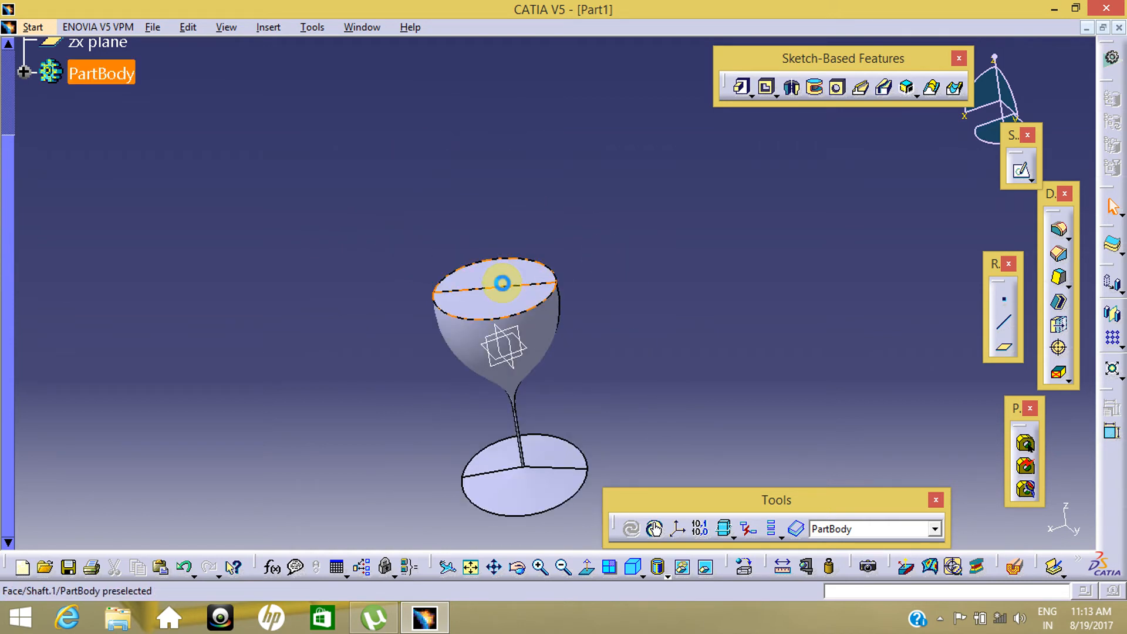
{"action": "double_click", "coordinate": [502, 284]}
{"action": "middle_click_drag", "start_coordinate": [727, 402], "coordinate": [681, 265]}
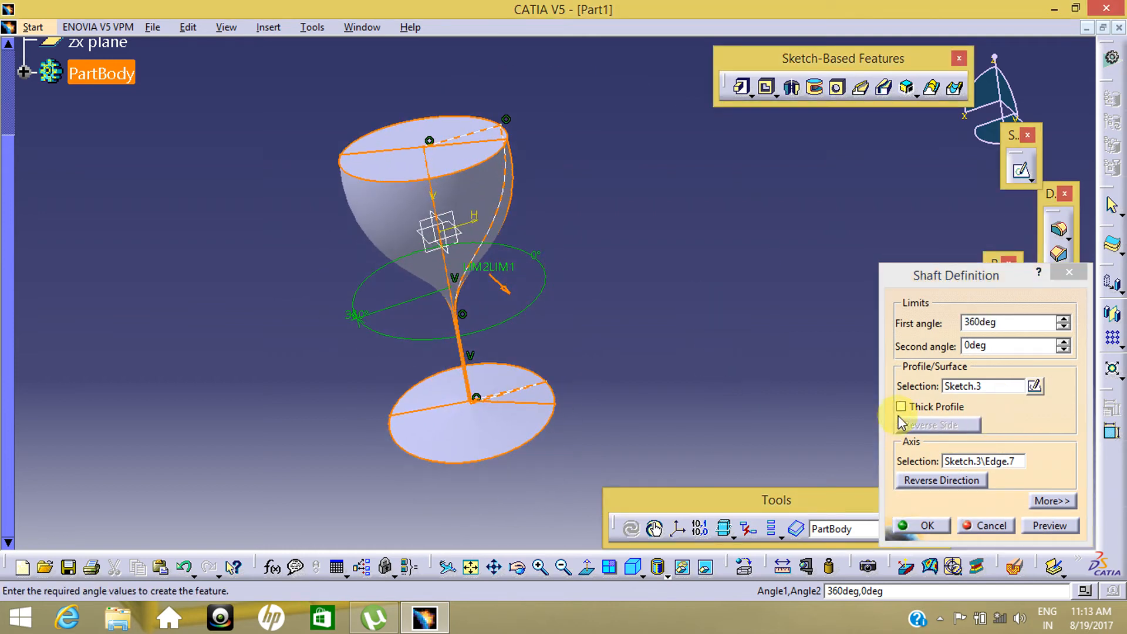
{"action": "left_click", "coordinate": [923, 407]}
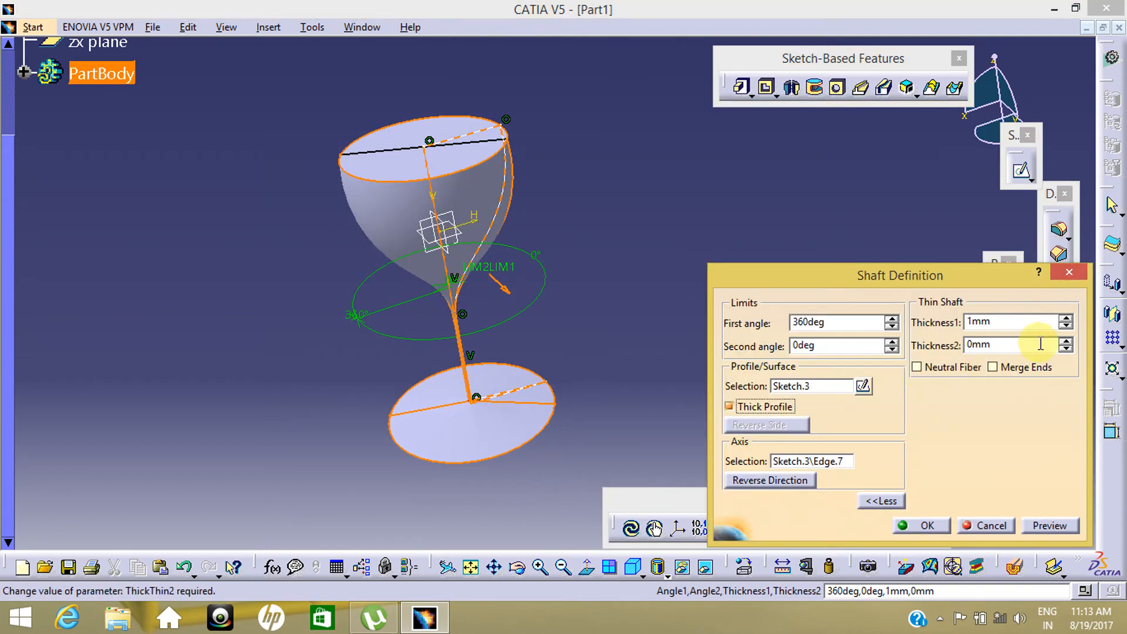
{"action": "double_click", "coordinate": [1016, 324]}
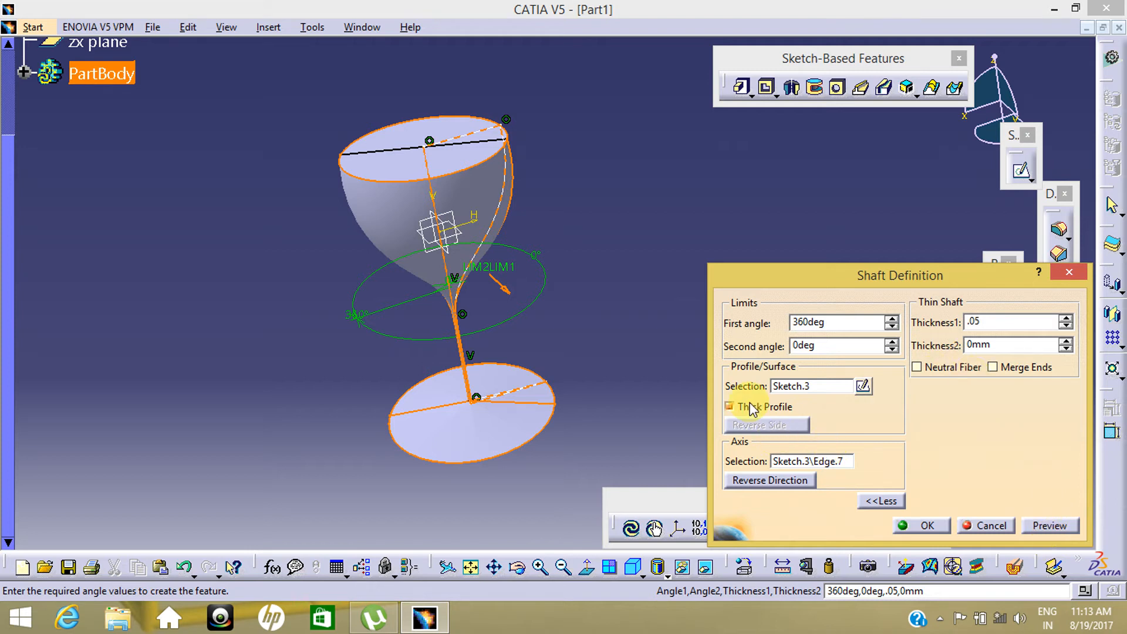
{"action": "left_click", "coordinate": [1051, 525]}
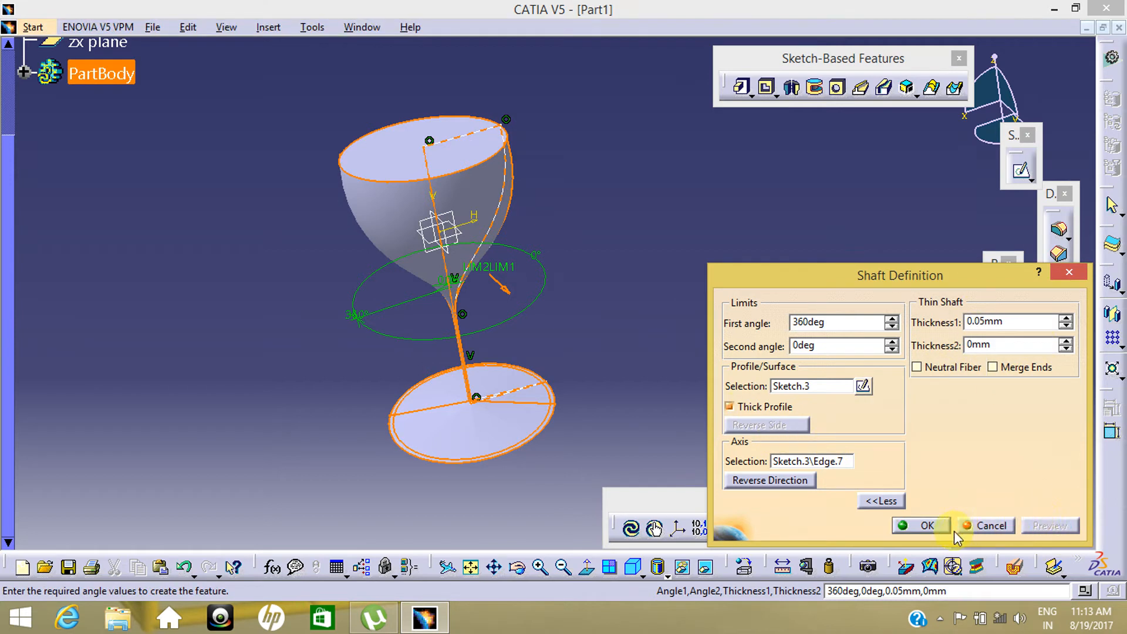
{"action": "left_click", "coordinate": [932, 526]}
Inspect the goblet's bowl, stem and inner wall with a vertical Dynamic Sectioning cut, and switch the section off
{"action": "middle_click_drag", "start_coordinate": [561, 288], "coordinate": [536, 151]}
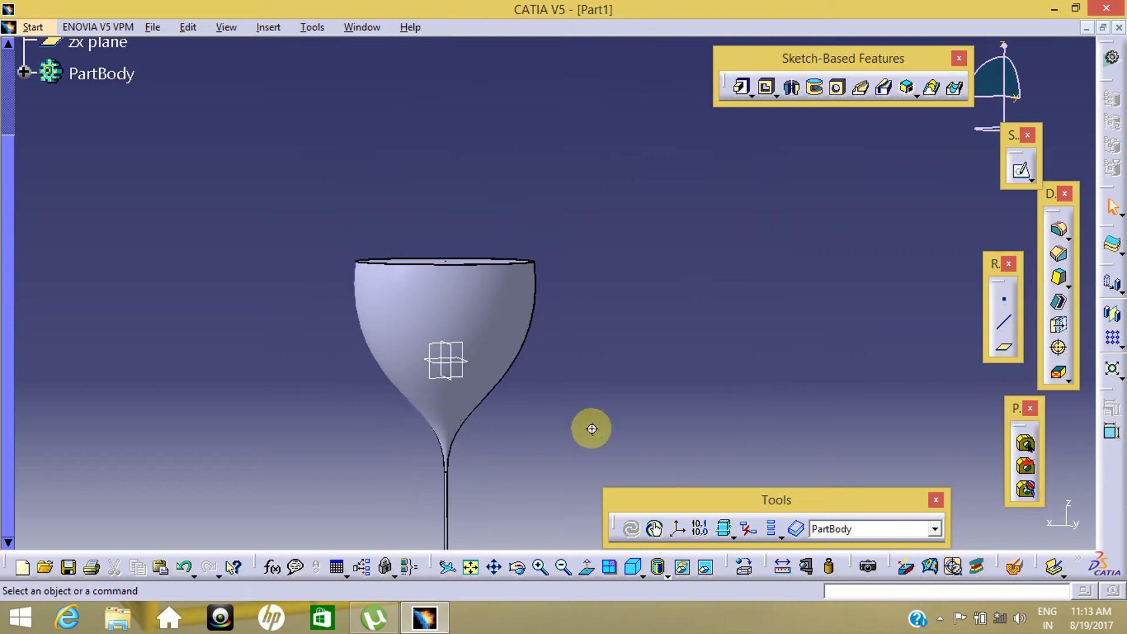
{"action": "middle_click_drag", "start_coordinate": [591, 428], "coordinate": [564, 238]}
{"action": "mouse_move", "coordinate": [546, 274]}
{"action": "middle_mouse_down"}
{"action": "mouse_move", "coordinate": [536, 176]}
{"action": "mouse_move", "coordinate": [548, 291]}
{"action": "middle_mouse_up"}
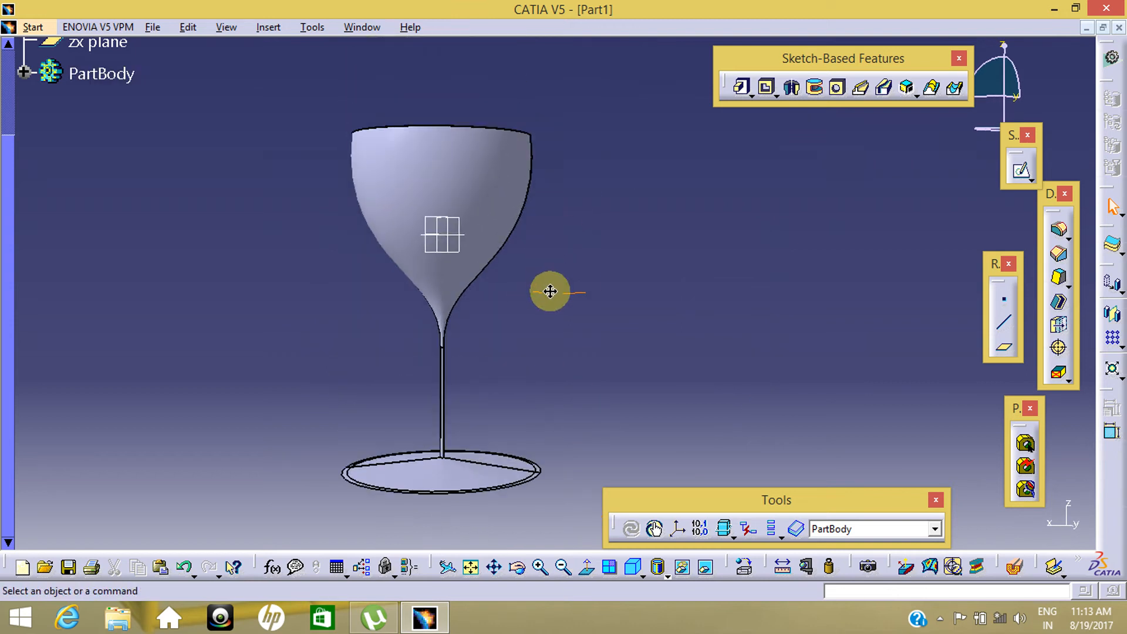
{"action": "middle_click_drag", "start_coordinate": [533, 241], "coordinate": [505, 377]}
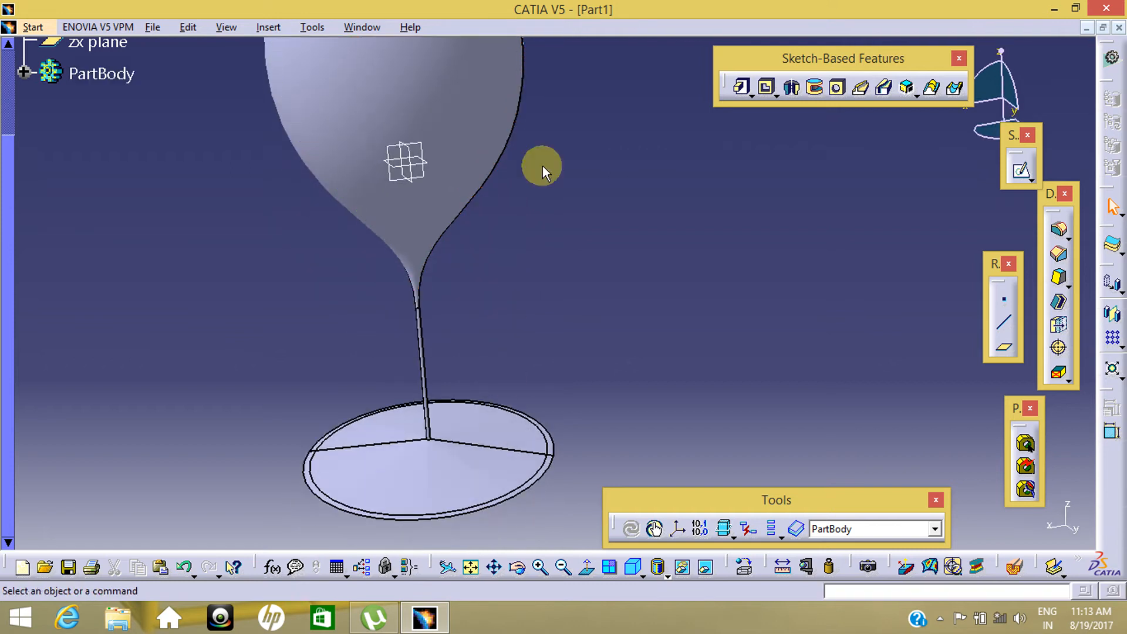
{"action": "middle_click_drag", "start_coordinate": [542, 165], "coordinate": [538, 278]}
{"action": "mouse_move", "coordinate": [464, 209]}
{"action": "middle_mouse_down"}
{"action": "mouse_move", "coordinate": [513, 244]}
{"action": "mouse_move", "coordinate": [309, 126]}
{"action": "mouse_move", "coordinate": [372, 313]}
{"action": "mouse_move", "coordinate": [377, 370]}
{"action": "mouse_move", "coordinate": [372, 239]}
{"action": "mouse_move", "coordinate": [649, 221]}
{"action": "mouse_move", "coordinate": [629, 293]}
{"action": "mouse_move", "coordinate": [559, 159]}
{"action": "mouse_move", "coordinate": [533, 309]}
{"action": "mouse_move", "coordinate": [547, 325]}
{"action": "middle_mouse_up"}
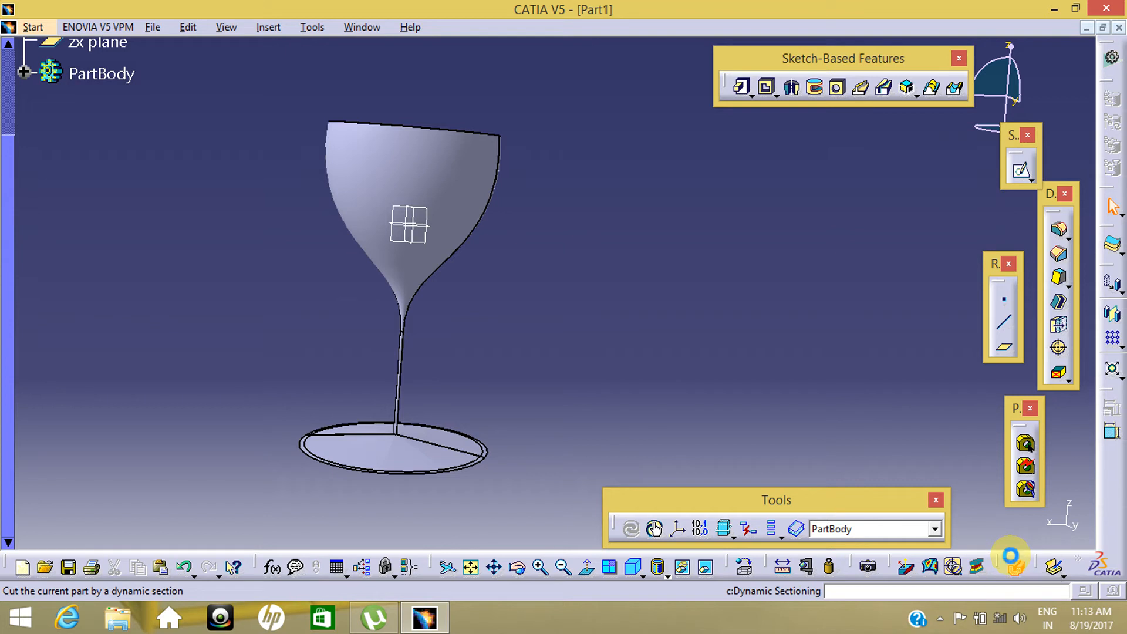
{"action": "left_click", "coordinate": [1010, 557]}
{"action": "middle_click_drag", "start_coordinate": [439, 301], "coordinate": [452, 349]}
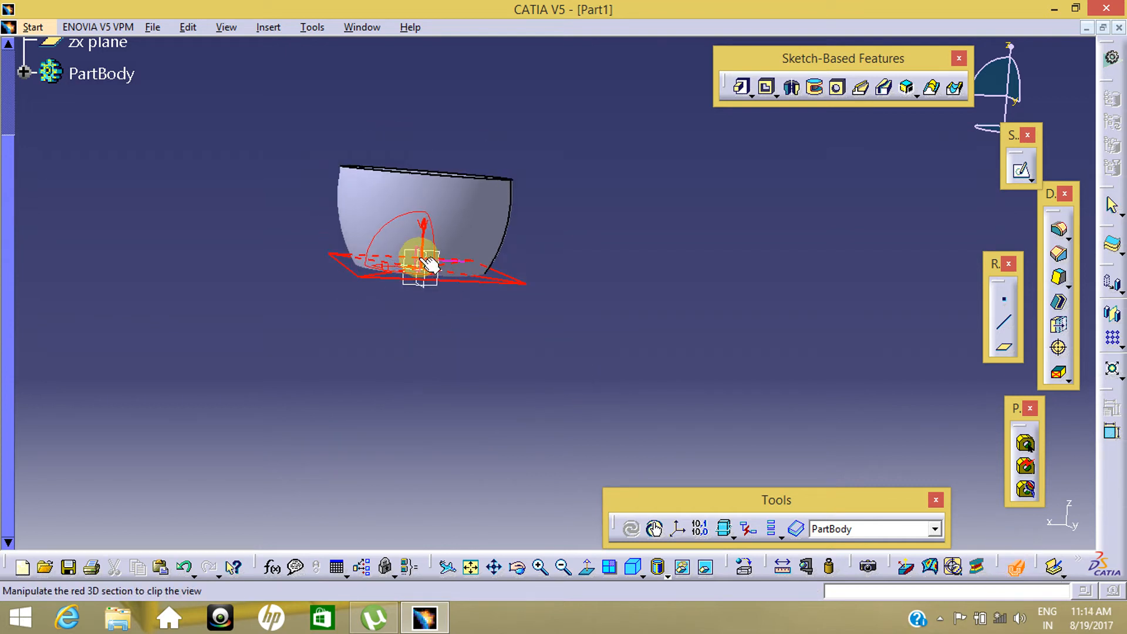
{"action": "middle_click_drag", "start_coordinate": [430, 264], "coordinate": [626, 427]}
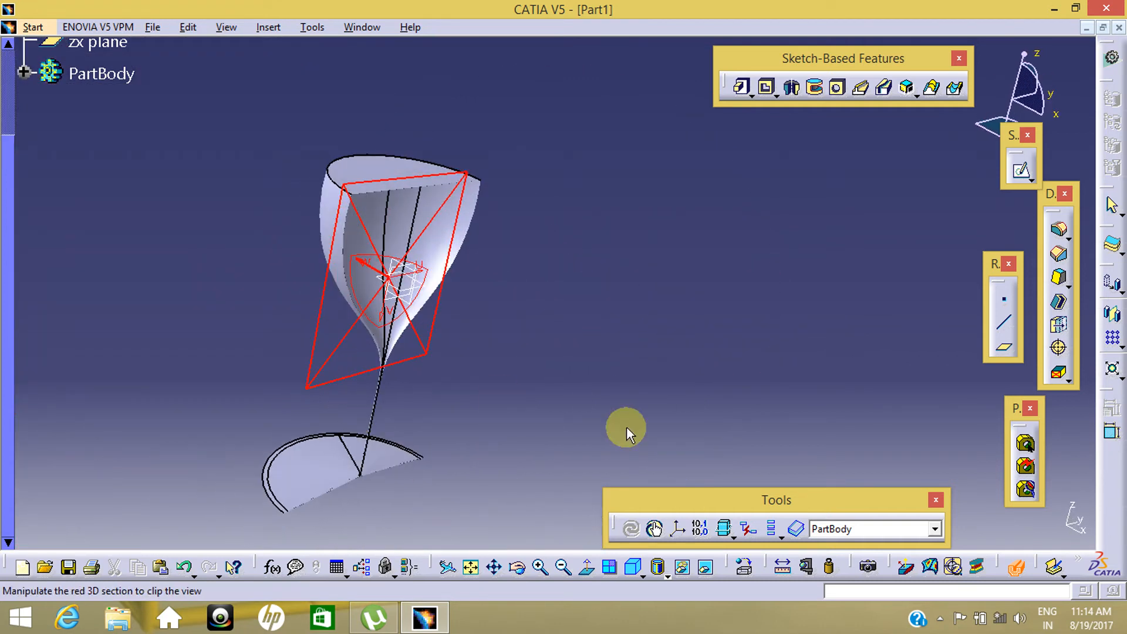
{"action": "left_click", "coordinate": [1018, 567]}
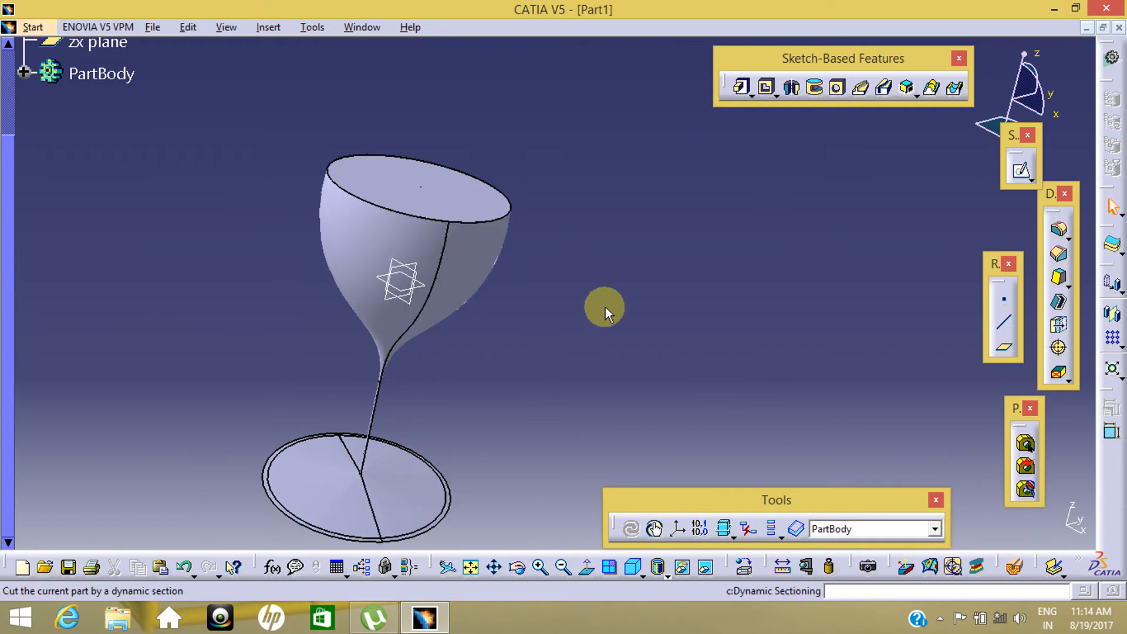
Edit the goblet's shaft to turn off Thick Profile, keeping the 360 deg revolution
{"action": "double_click", "coordinate": [330, 246]}
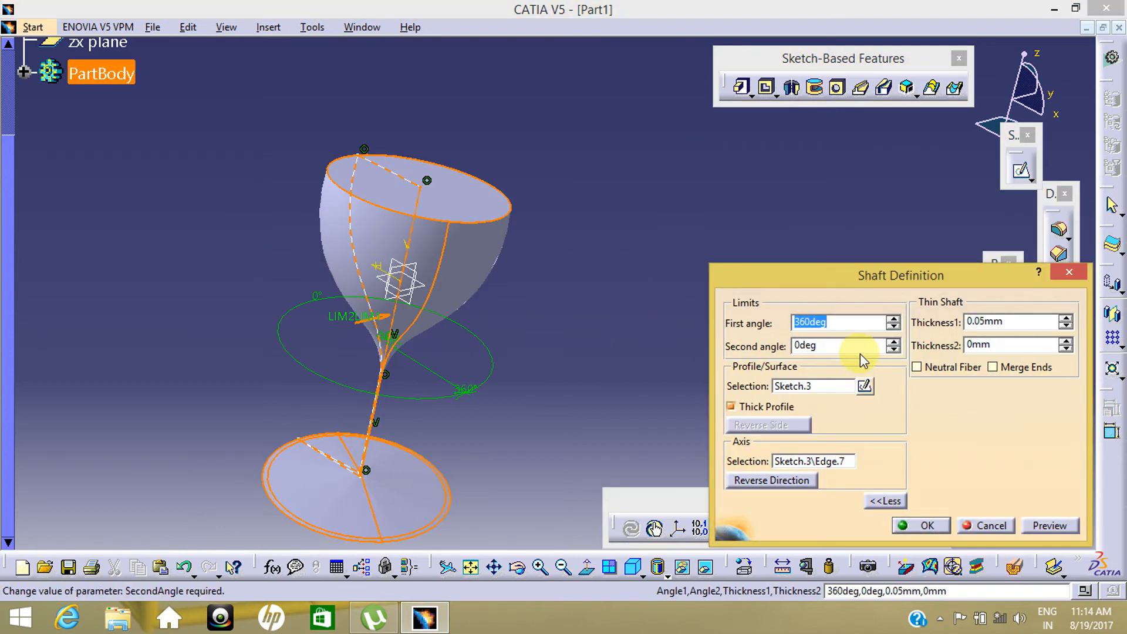
{"action": "left_click", "coordinate": [753, 407]}
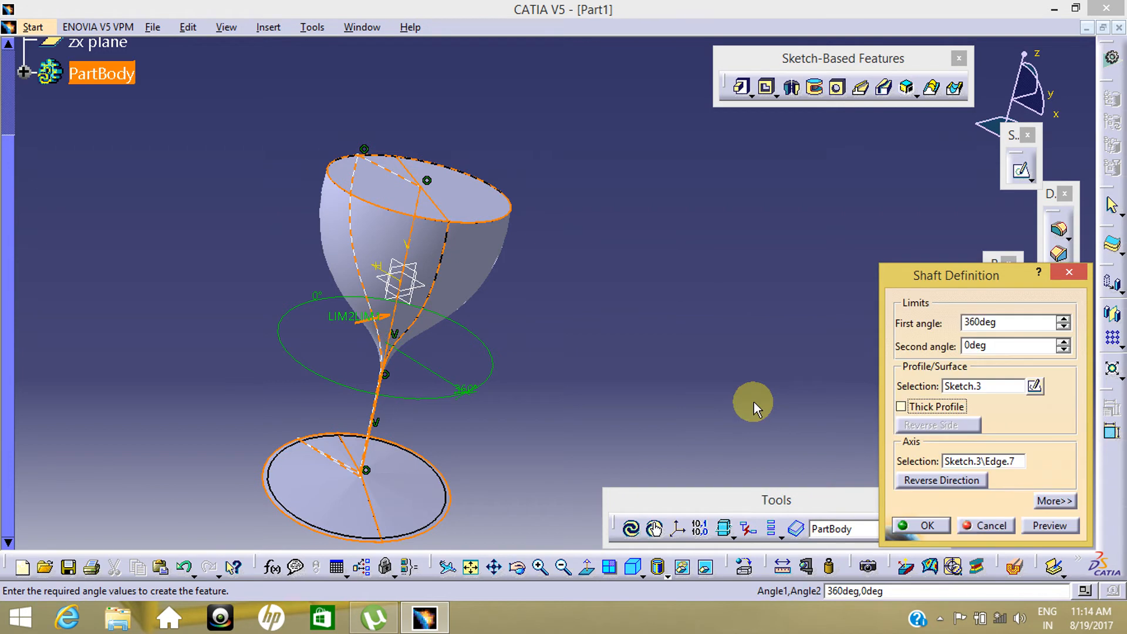
{"action": "middle_click_drag", "start_coordinate": [738, 372], "coordinate": [684, 253]}
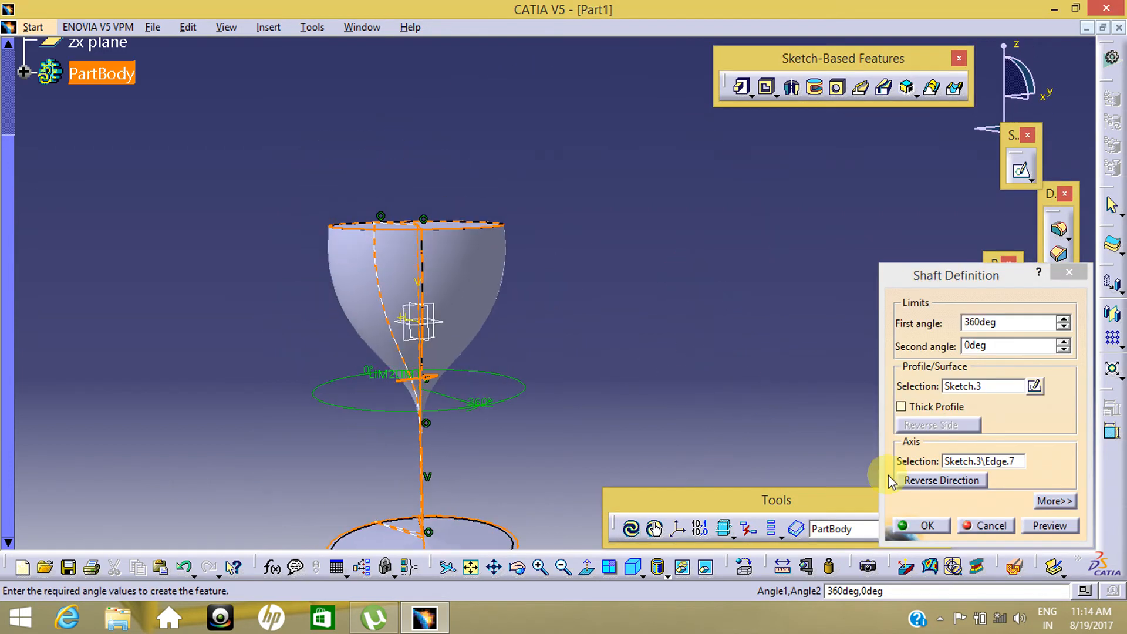
{"action": "left_click", "coordinate": [1057, 526]}
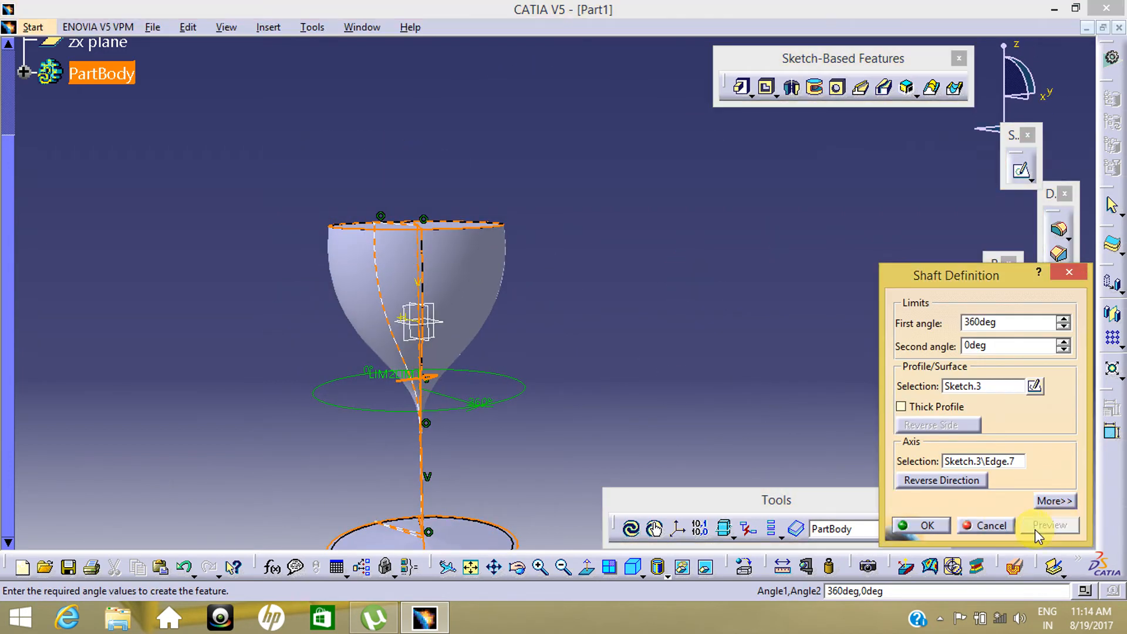
{"action": "left_click", "coordinate": [913, 531]}
{"action": "left_click", "coordinate": [939, 618]}
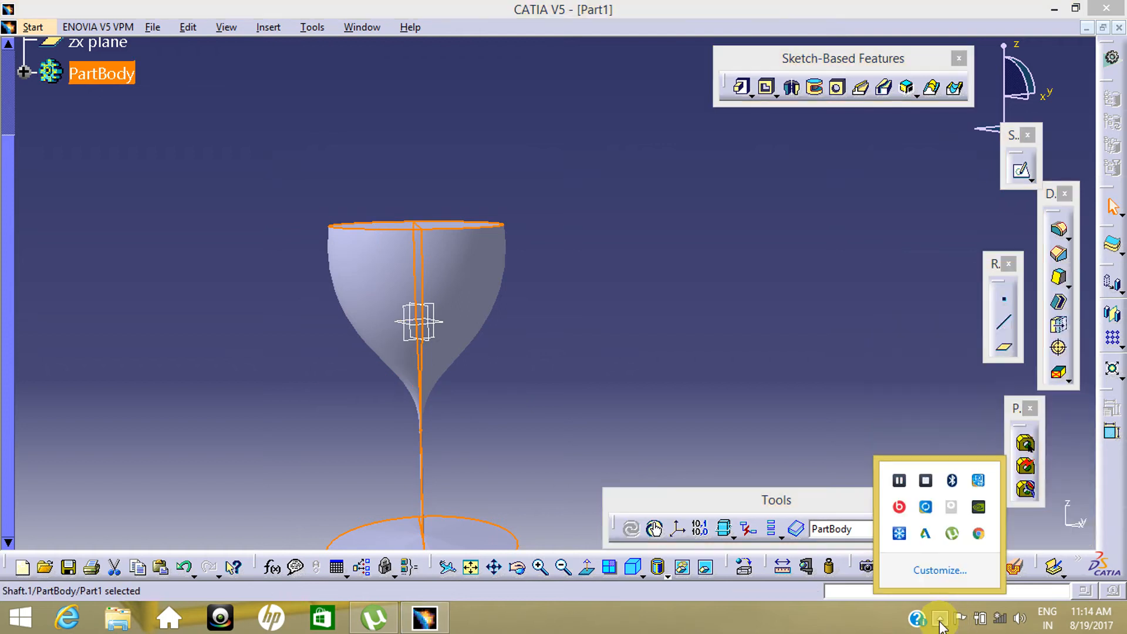
{"action": "left_click", "coordinate": [899, 481]}
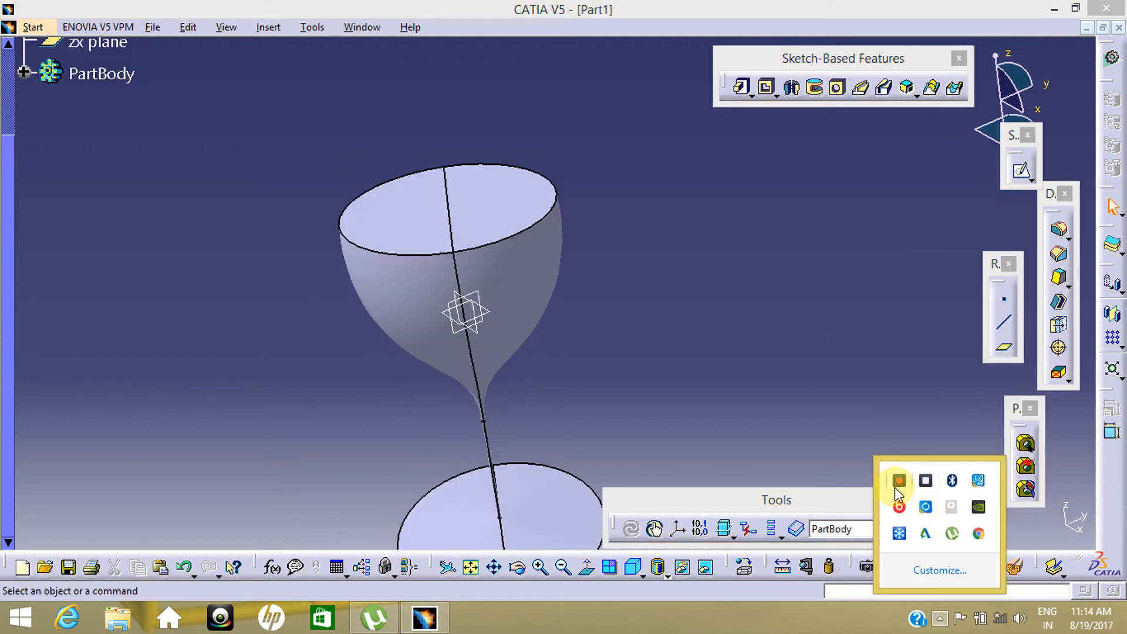
{"action": "left_click", "coordinate": [646, 426]}
Shell the goblet with a default inside thickness of 0.05 mm, removing the bowl's top face
{"action": "middle_click_drag", "start_coordinate": [543, 293], "coordinate": [612, 470]}
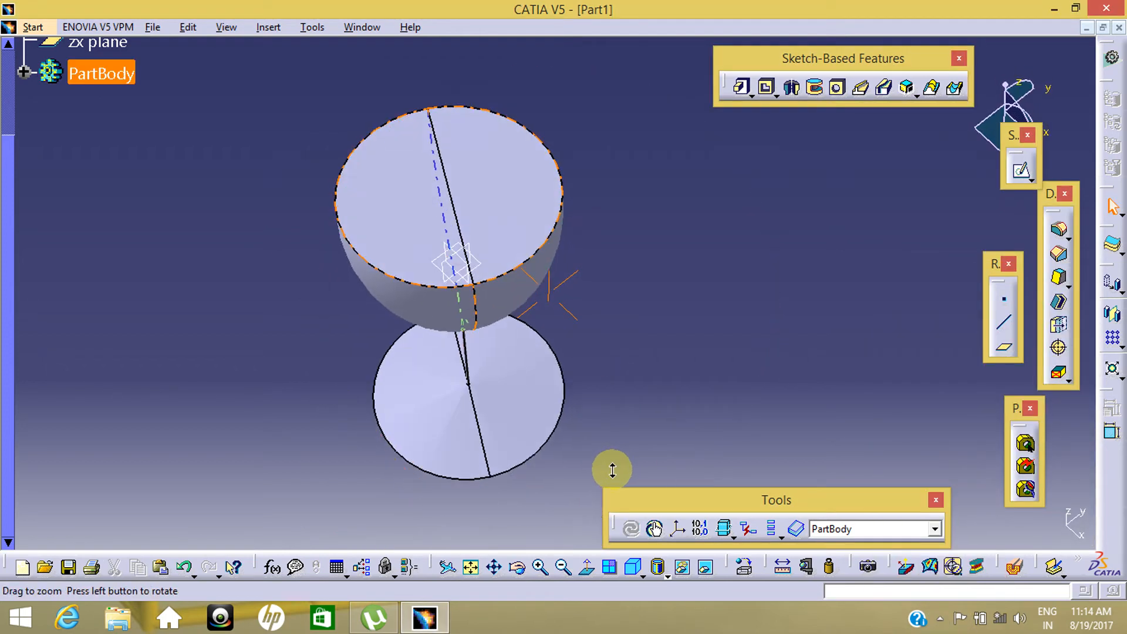
{"action": "left_click", "coordinate": [215, 211]}
{"action": "middle_click_drag", "start_coordinate": [626, 336], "coordinate": [530, 260]}
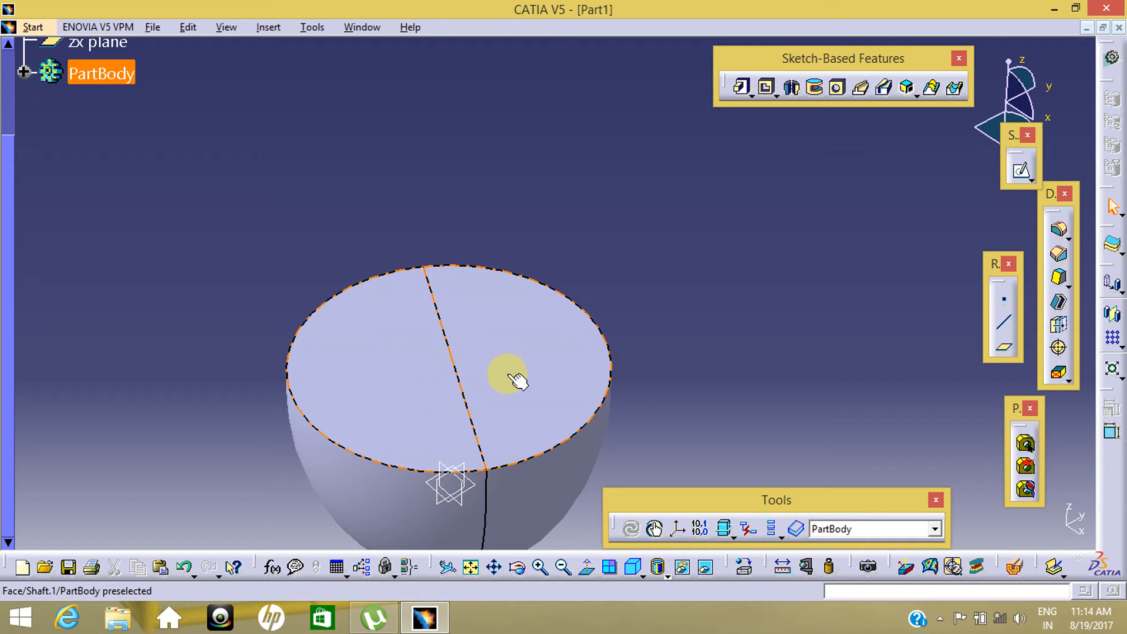
{"action": "left_click", "coordinate": [1059, 303]}
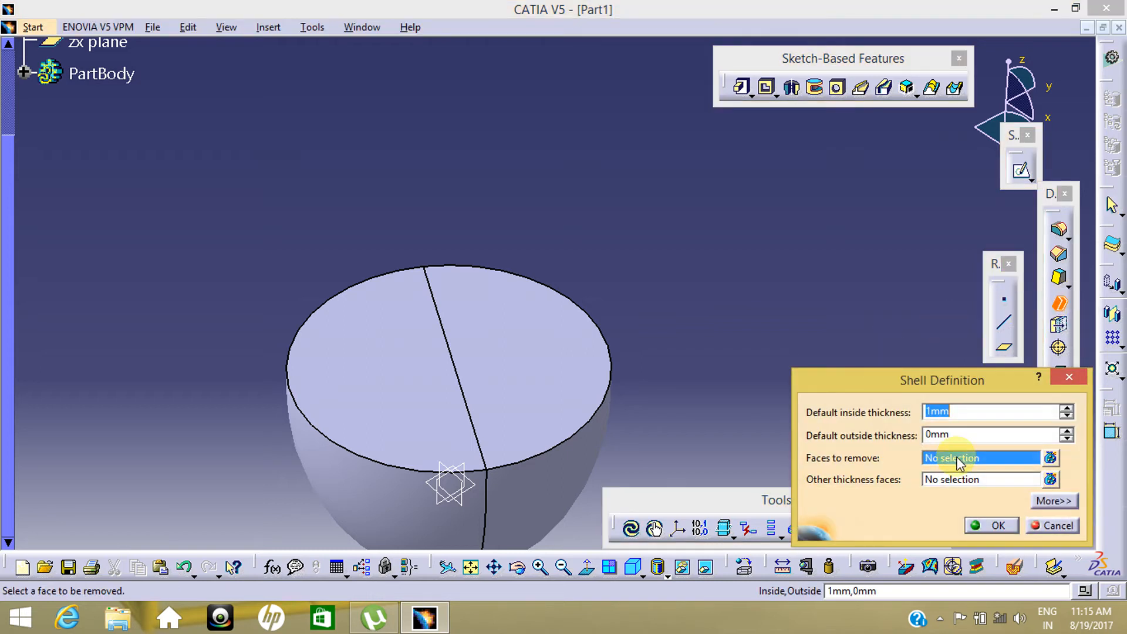
{"action": "left_click", "coordinate": [427, 389]}
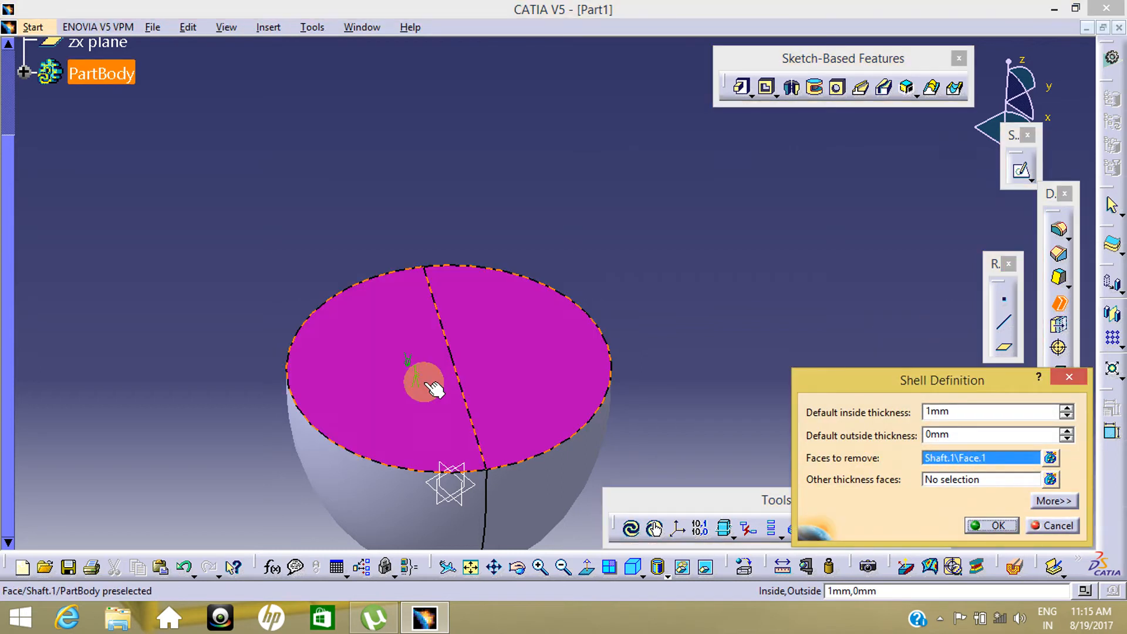
{"action": "middle_click_drag", "start_coordinate": [496, 355], "coordinate": [481, 333]}
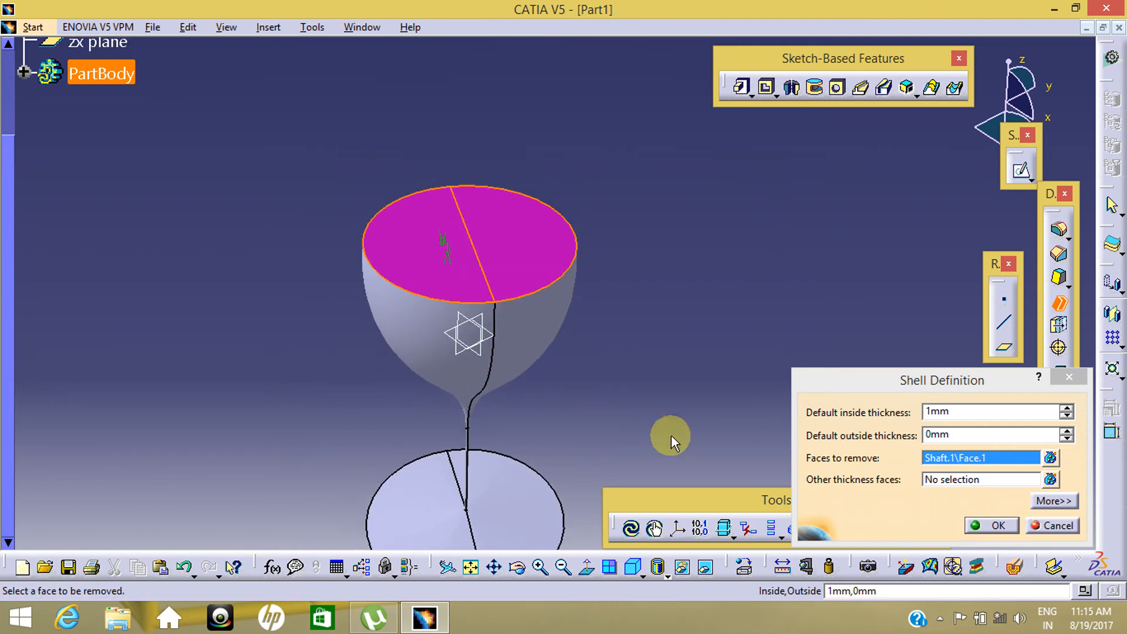
{"action": "double_click", "coordinate": [964, 411]}
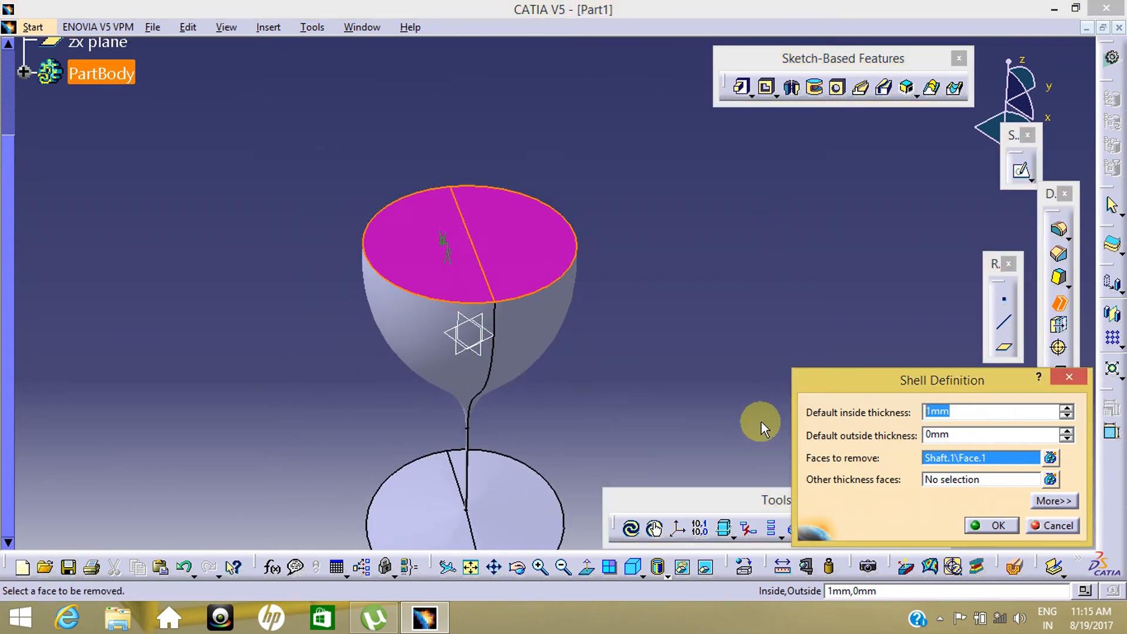
{"action": "key", "text": "BackSpace"}
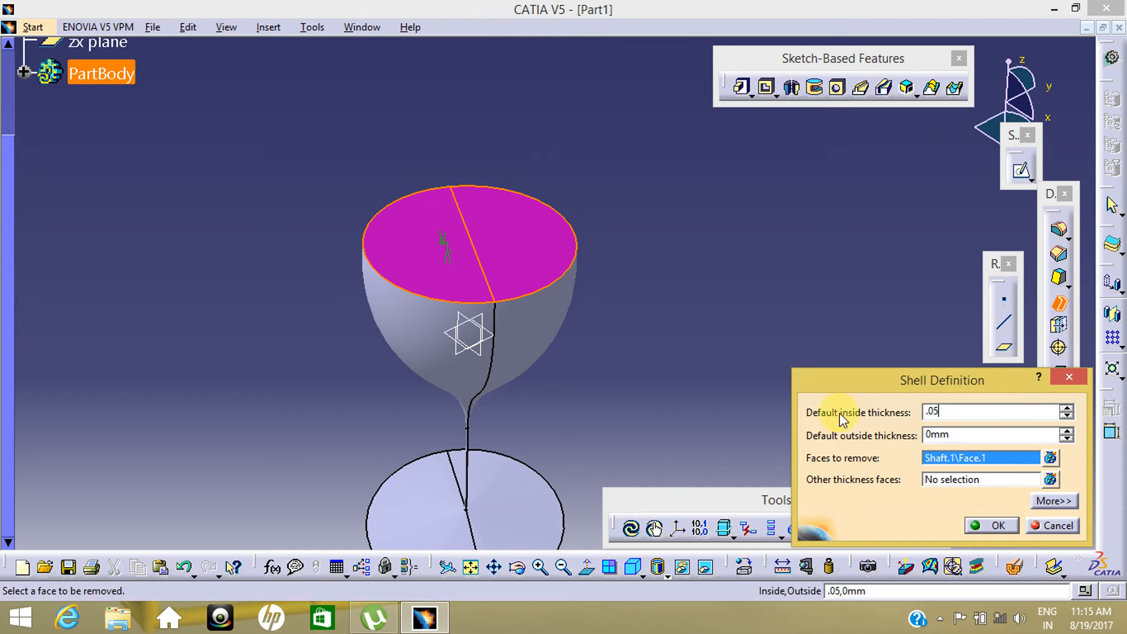
{"action": "left_click", "coordinate": [982, 526]}
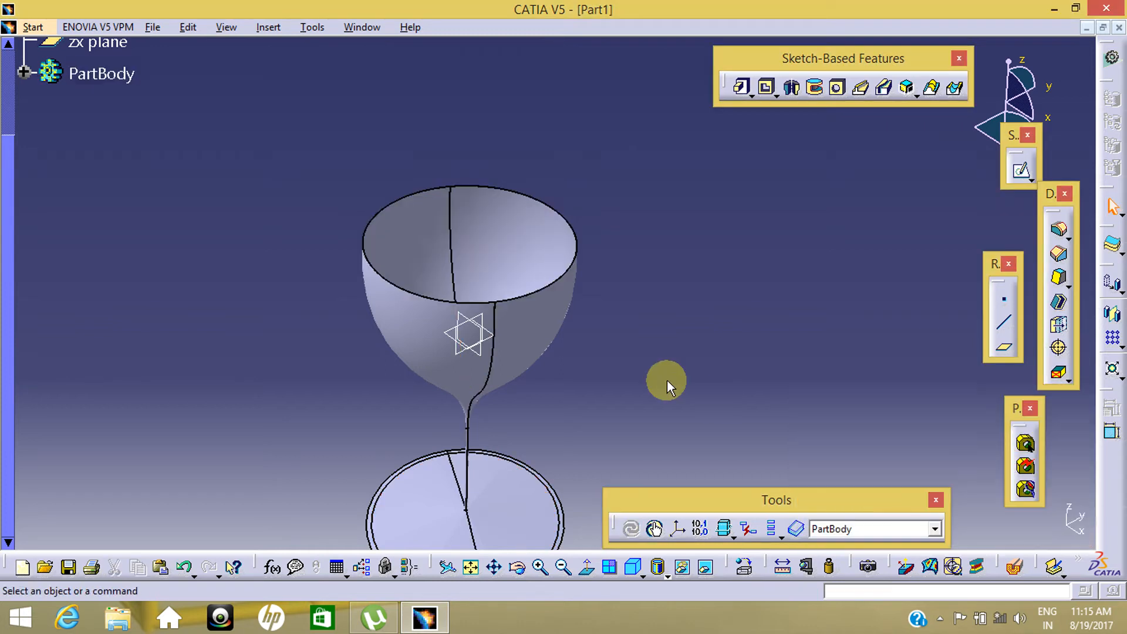
{"action": "middle_click_drag", "start_coordinate": [667, 380], "coordinate": [722, 517]}
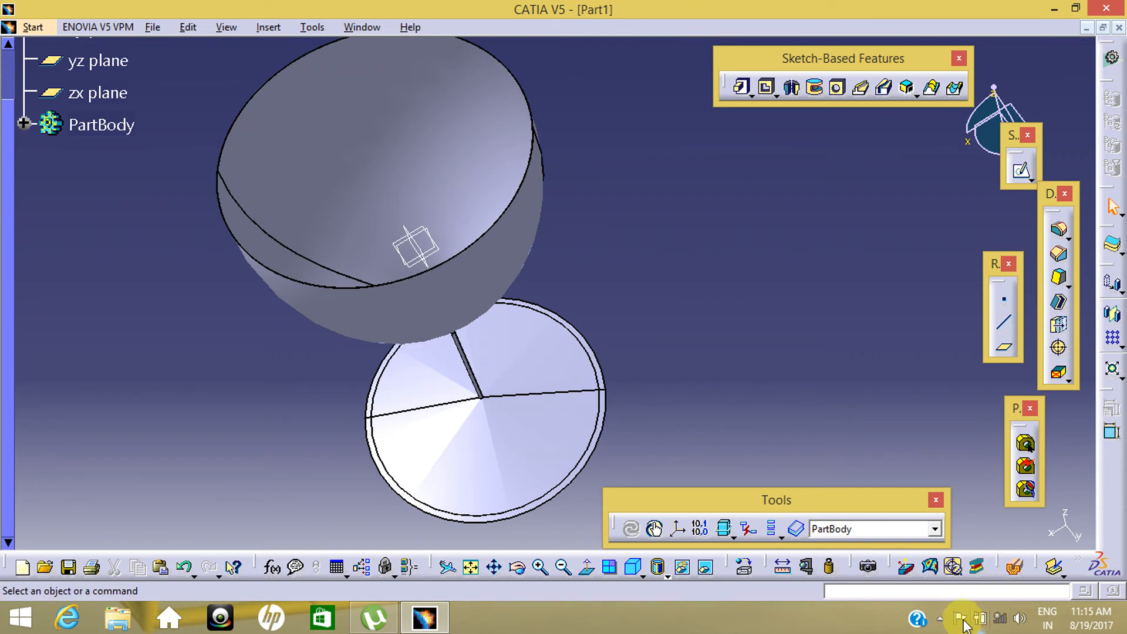
{"action": "left_click", "coordinate": [938, 618]}
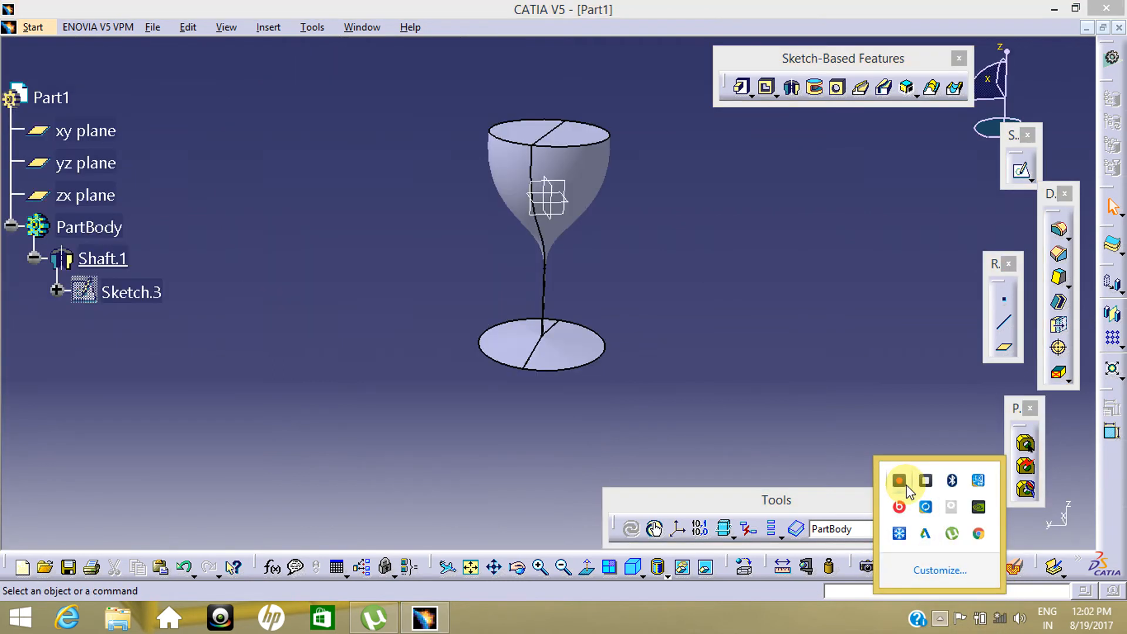
{"action": "left_click", "coordinate": [673, 320]}
Start a sketch on the yz plane and draw a spline inside the bowl's wall, from above the rim to the vertical axis at about V -27 mm
{"action": "middle_click_drag", "start_coordinate": [673, 320], "coordinate": [597, 171]}
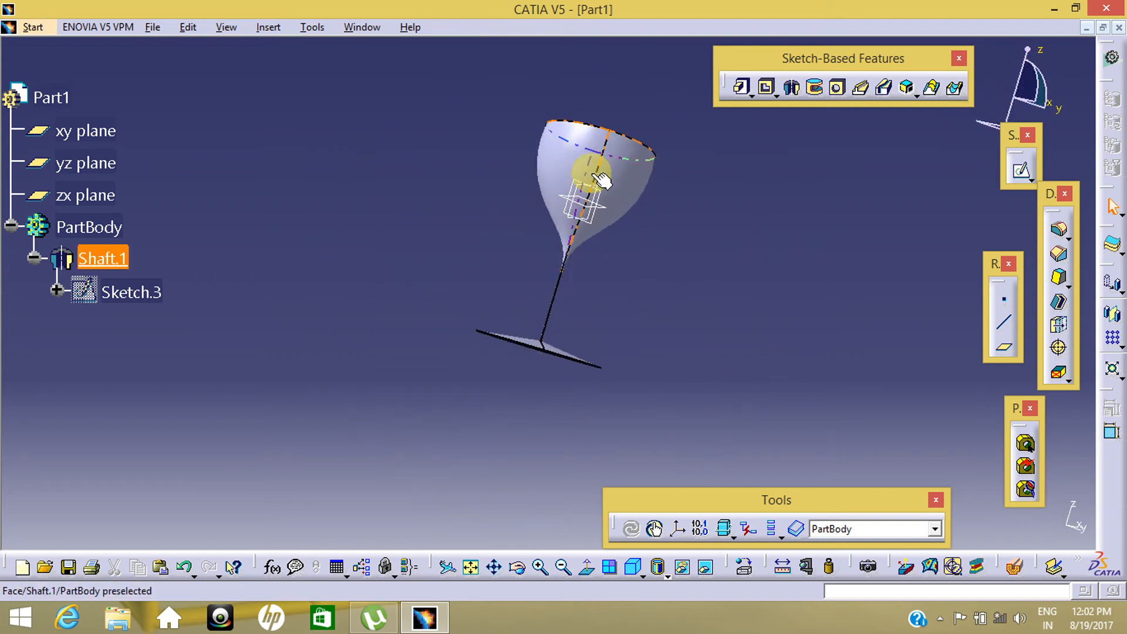
{"action": "middle_click_drag", "start_coordinate": [501, 304], "coordinate": [385, 254]}
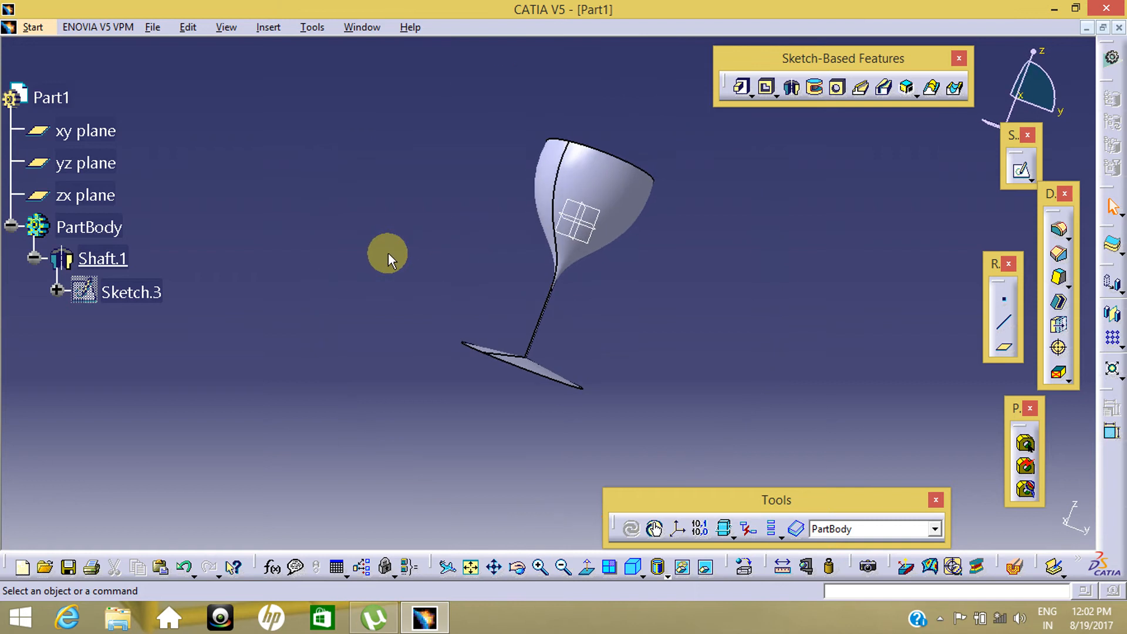
{"action": "left_click", "coordinate": [593, 221]}
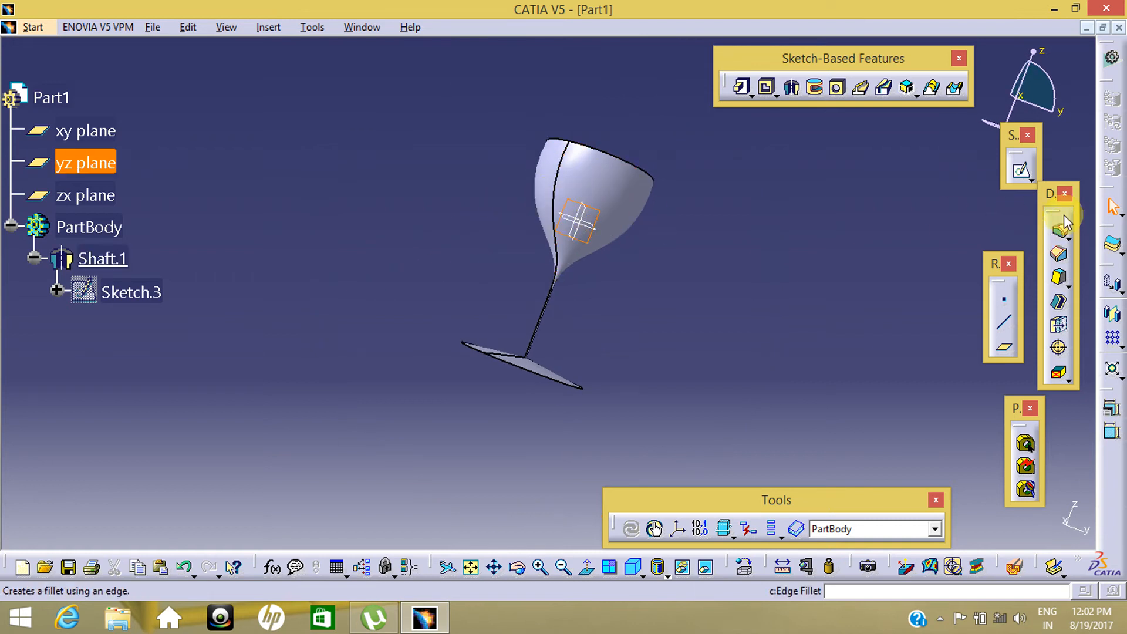
{"action": "left_click", "coordinate": [1021, 171]}
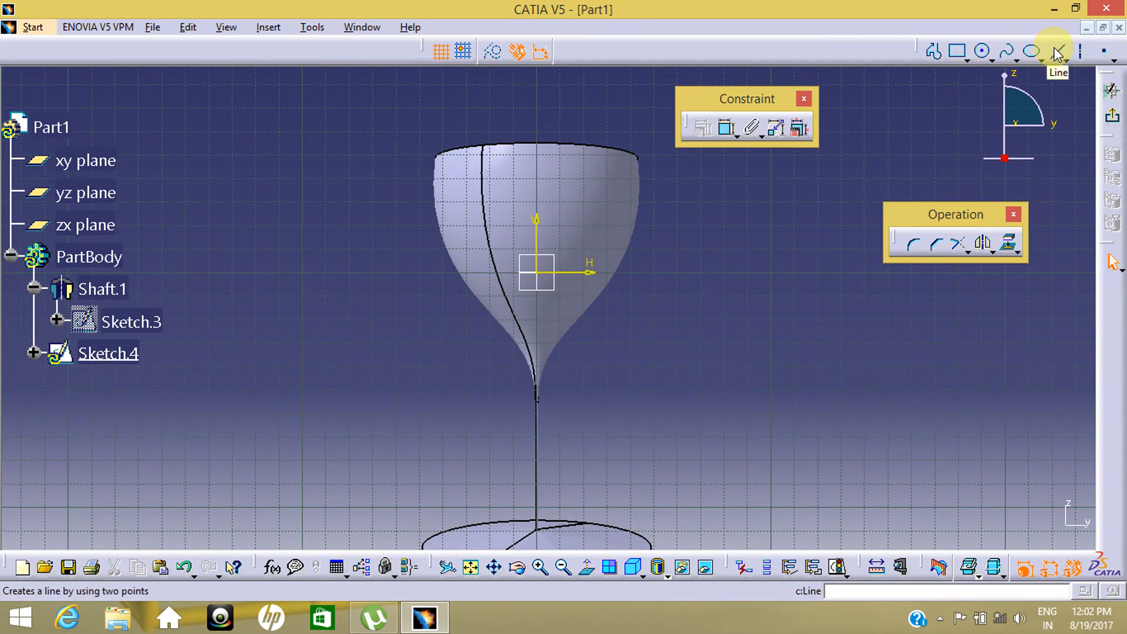
{"action": "left_click", "coordinate": [1007, 51]}
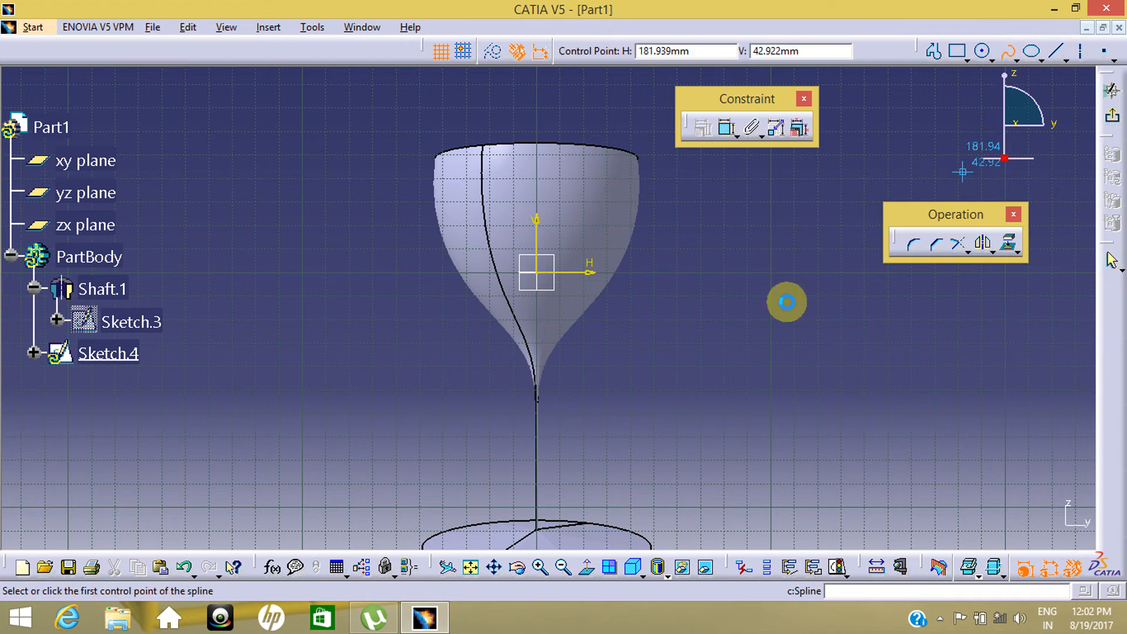
{"action": "left_click", "coordinate": [617, 135]}
{"action": "left_click", "coordinate": [624, 171]}
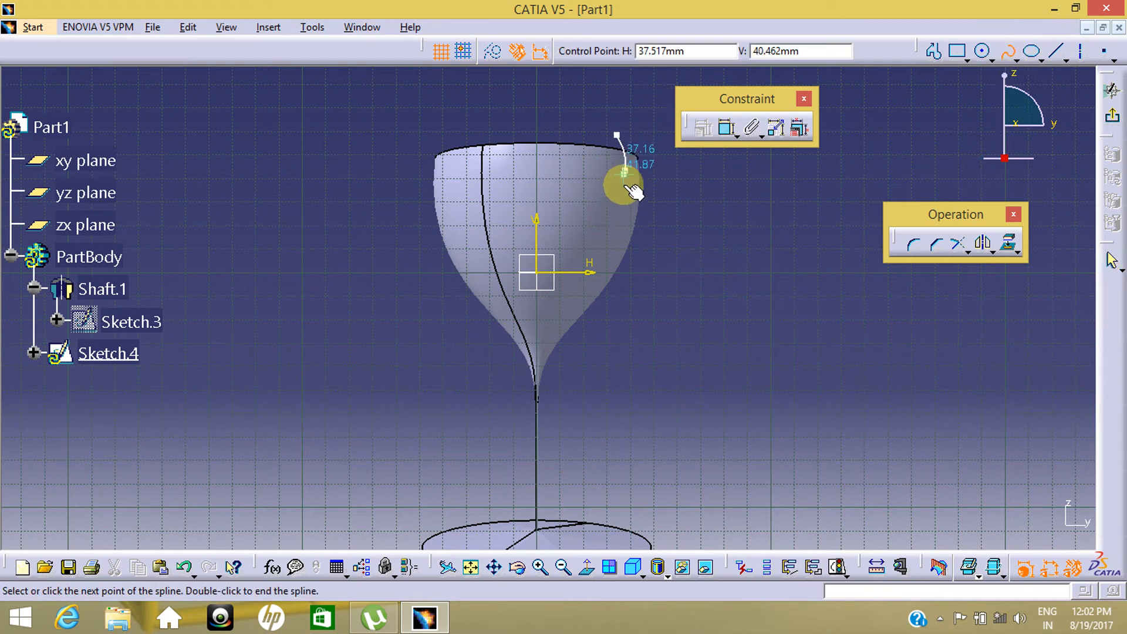
{"action": "left_click", "coordinate": [612, 238]}
{"action": "left_click", "coordinate": [565, 302]}
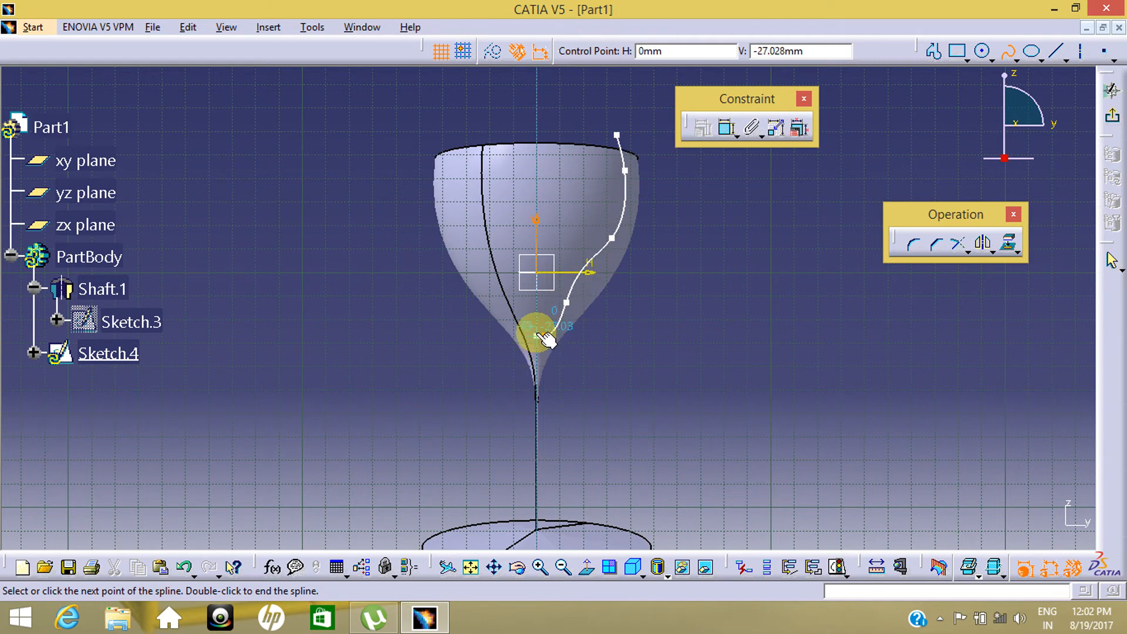
{"action": "double_click", "coordinate": [949, 72]}
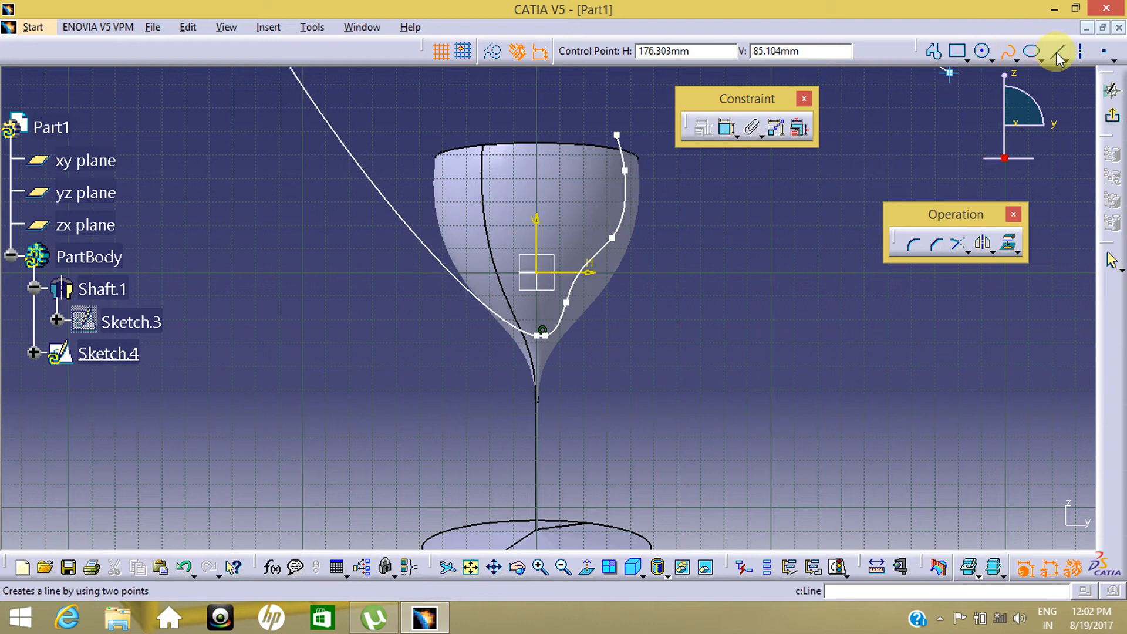
Close the bowl profile with a vertical line along the axis and a horizontal line at about V 58.4 mm to the spline's upper end
{"action": "left_click", "coordinate": [1057, 53]}
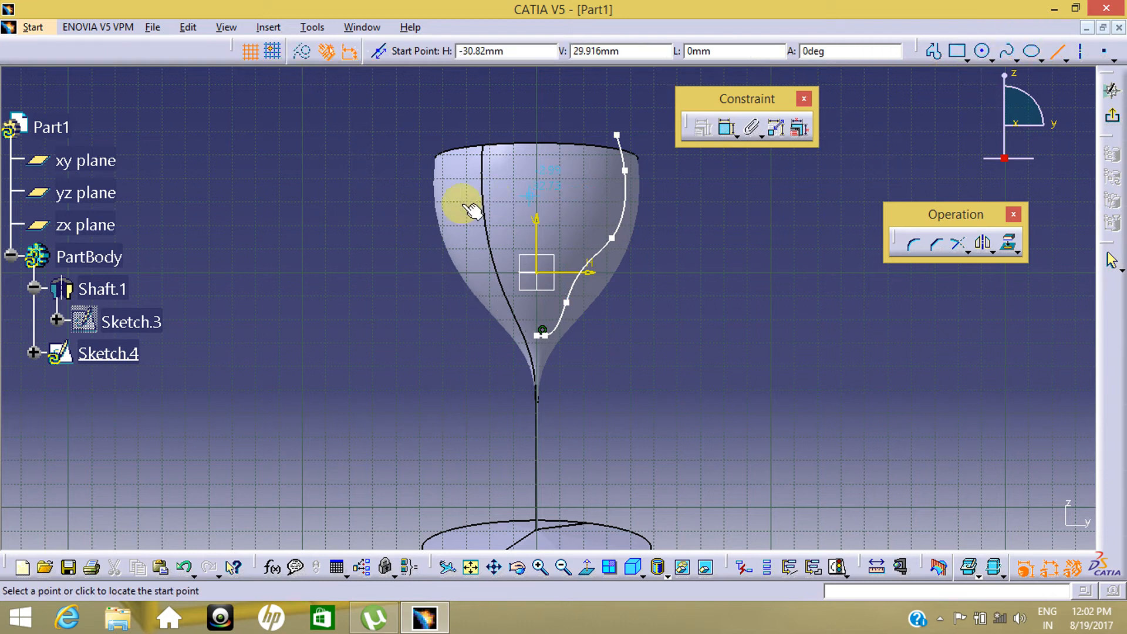
{"action": "left_click", "coordinate": [540, 335]}
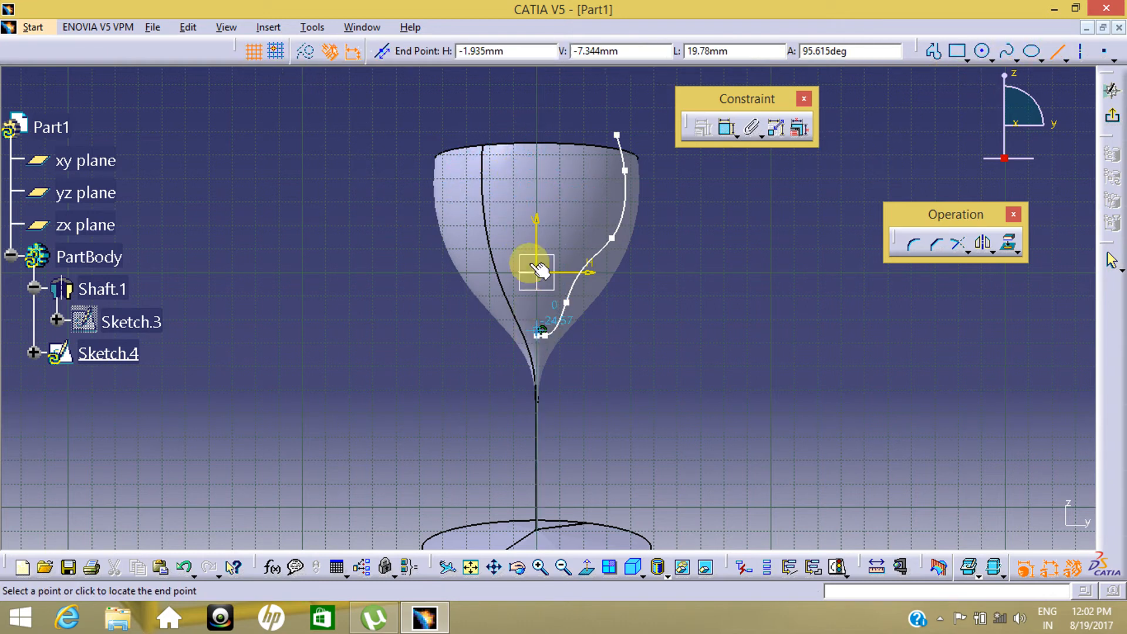
{"action": "left_click", "coordinate": [537, 137]}
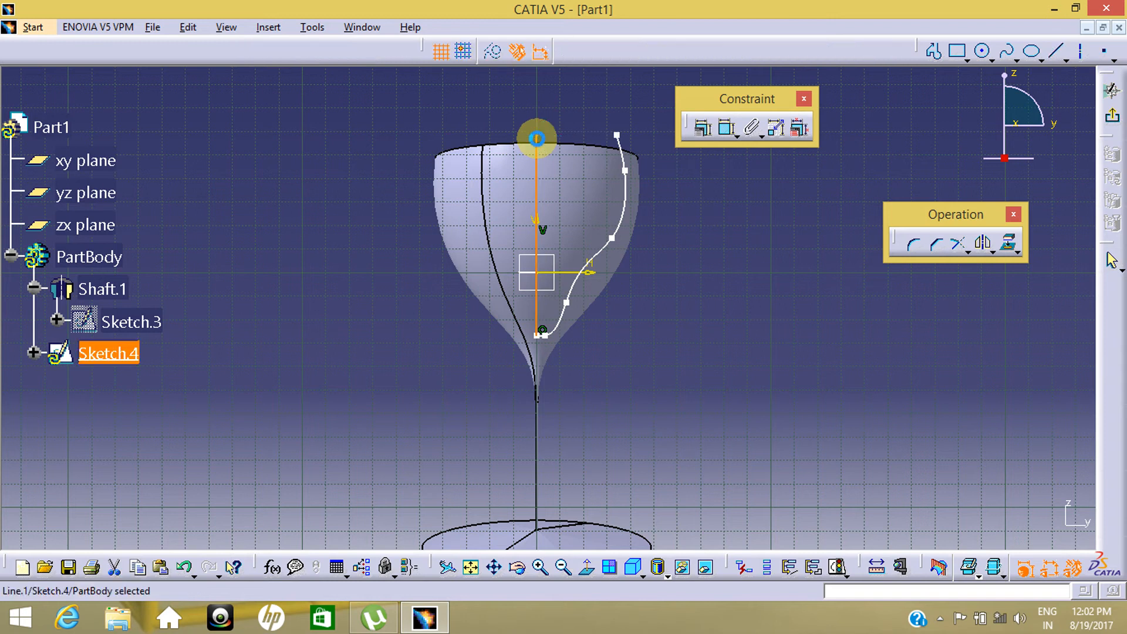
{"action": "left_click", "coordinate": [1052, 56]}
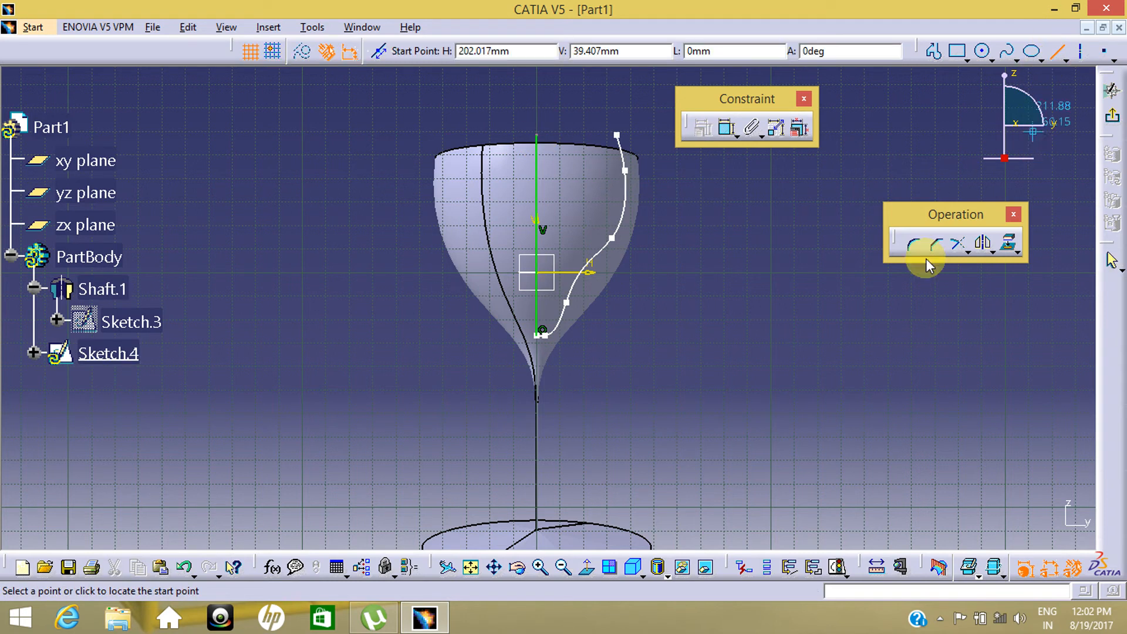
{"action": "left_click", "coordinate": [537, 137]}
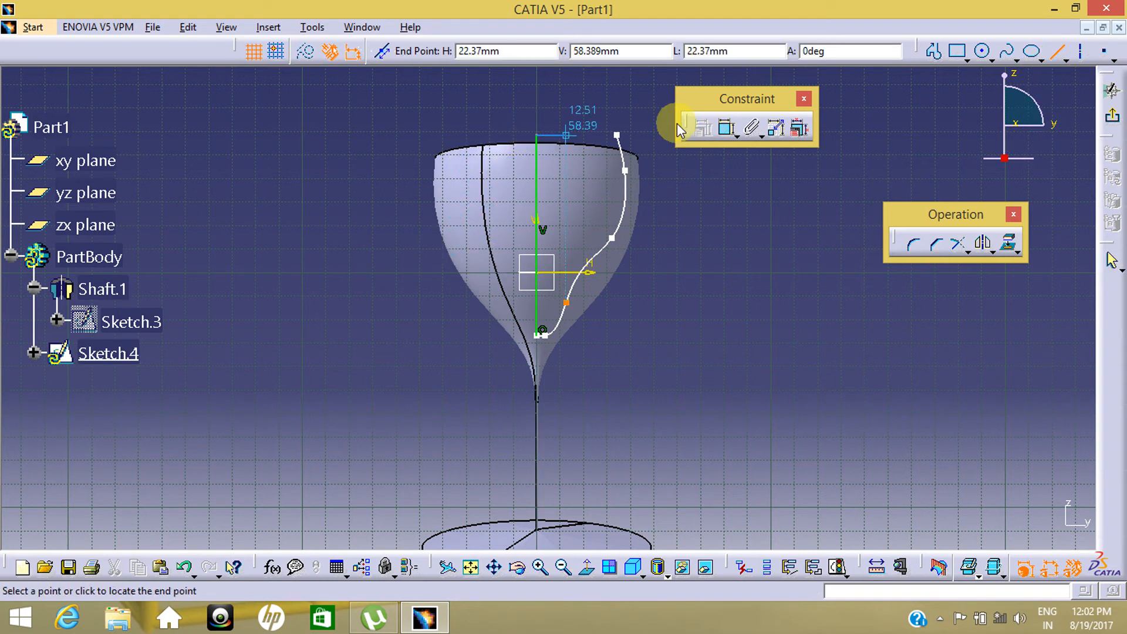
{"action": "left_click", "coordinate": [614, 136]}
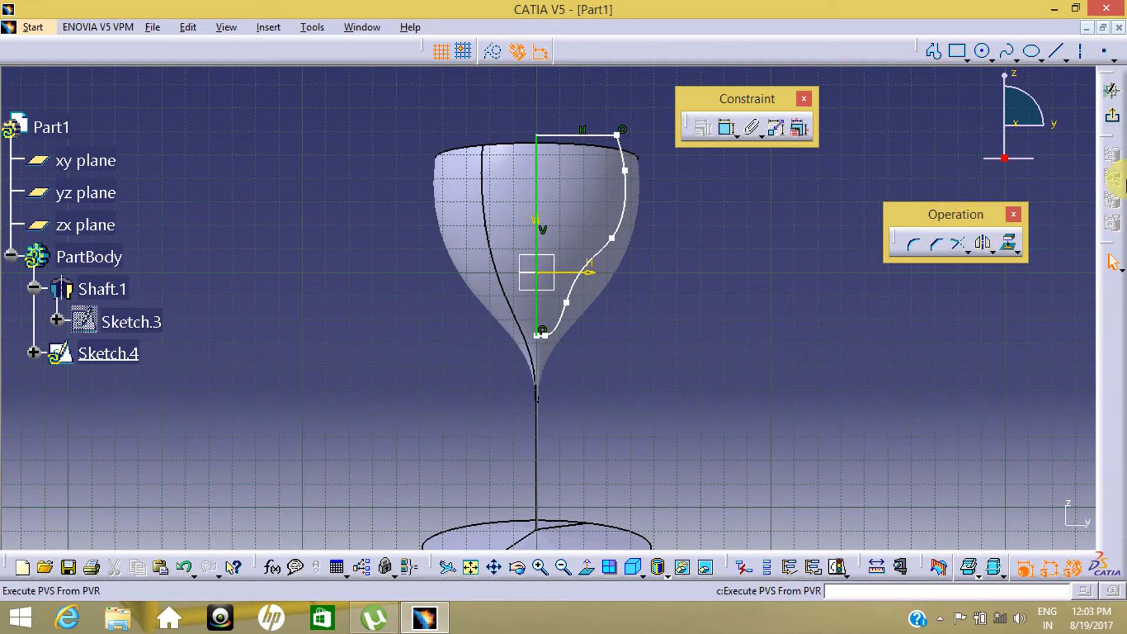
Exit the goblet's inner profile sketch and inspect the closed profile against the solid cup in 3D
{"action": "left_click", "coordinate": [1108, 120]}
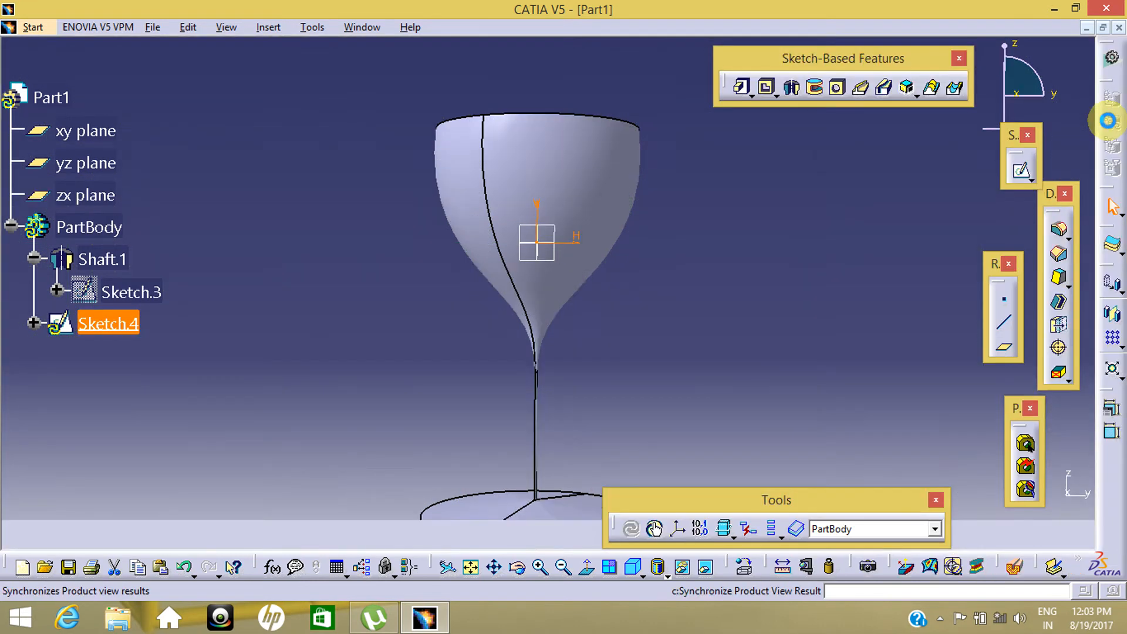
{"action": "mouse_move", "coordinate": [780, 274]}
{"action": "middle_mouse_down"}
{"action": "mouse_move", "coordinate": [709, 172]}
{"action": "mouse_move", "coordinate": [598, 235]}
{"action": "middle_mouse_up"}
{"action": "middle_click_drag", "start_coordinate": [489, 297], "coordinate": [737, 312]}
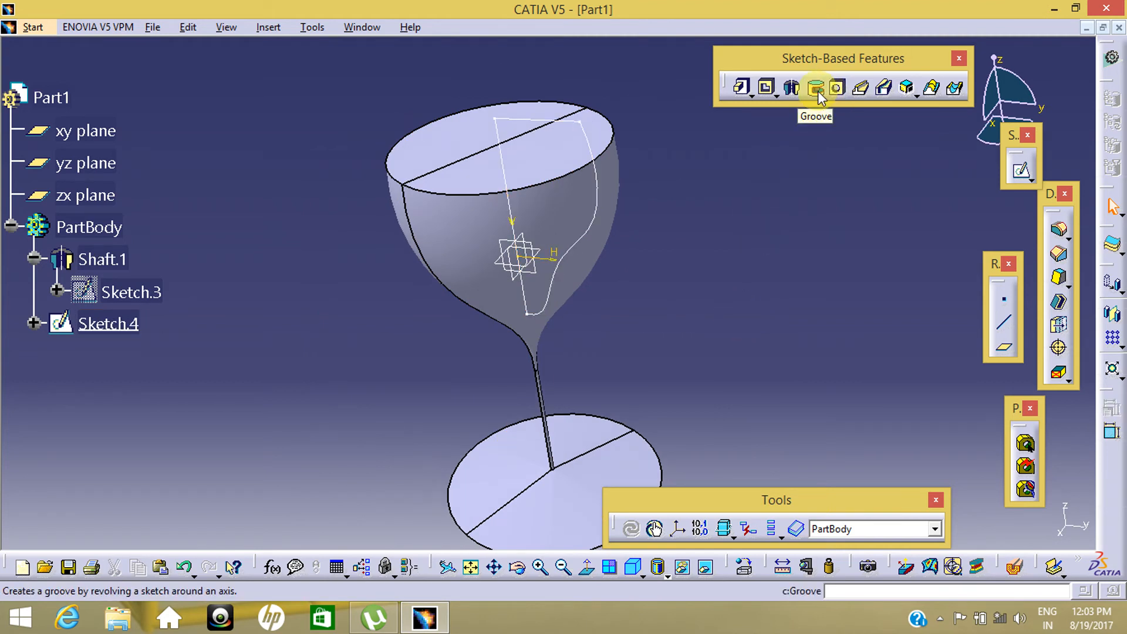
{"action": "mouse_move", "coordinate": [326, 333]}
{"action": "middle_mouse_down"}
{"action": "mouse_move", "coordinate": [483, 297]}
{"action": "mouse_move", "coordinate": [471, 331]}
{"action": "mouse_move", "coordinate": [505, 305]}
{"action": "middle_mouse_up"}
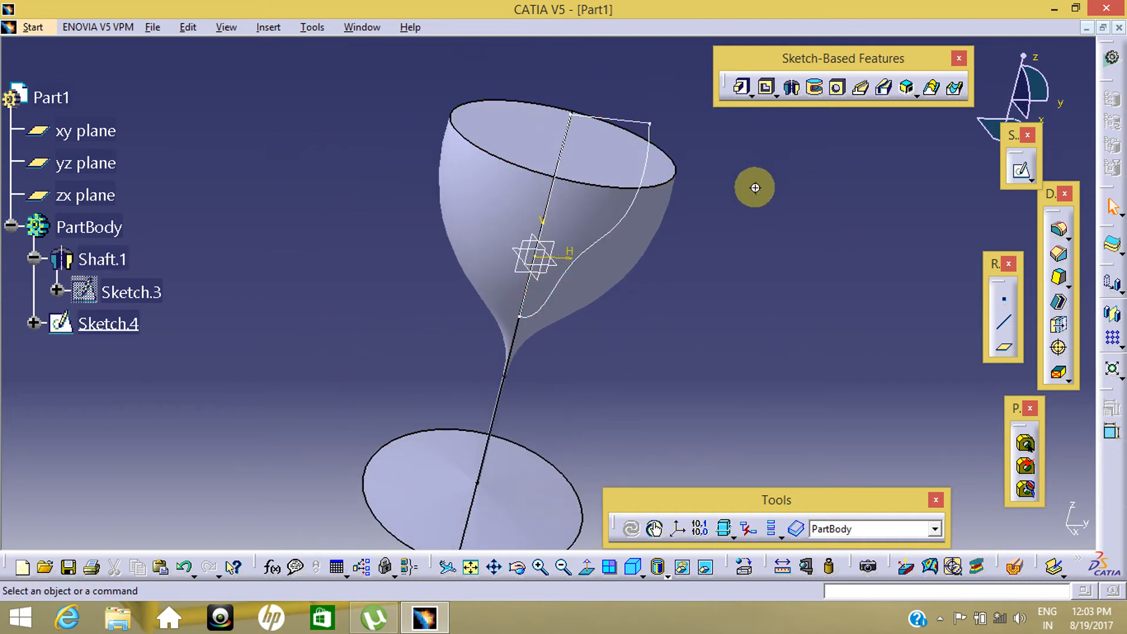
{"action": "middle_click_drag", "start_coordinate": [752, 186], "coordinate": [653, 178]}
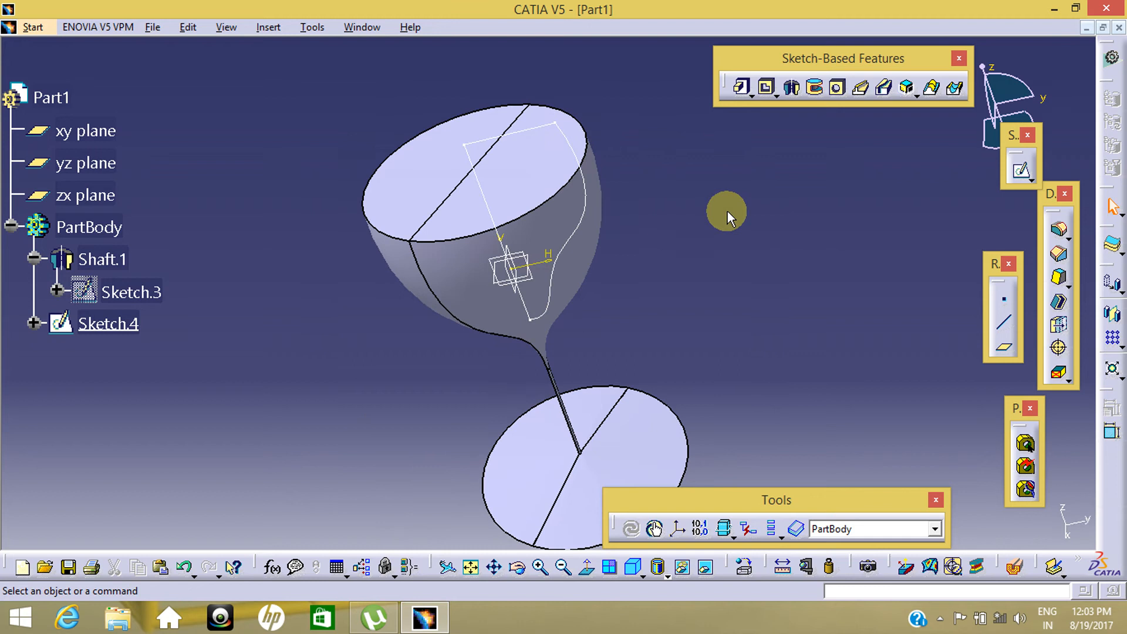
Hollow the goblet's bowl with a 360° Groove, using Sketch.4 as the profile and its straight vertical edge as the axis
{"action": "left_click", "coordinate": [814, 88]}
{"action": "middle_click_drag", "start_coordinate": [487, 287], "coordinate": [604, 176]}
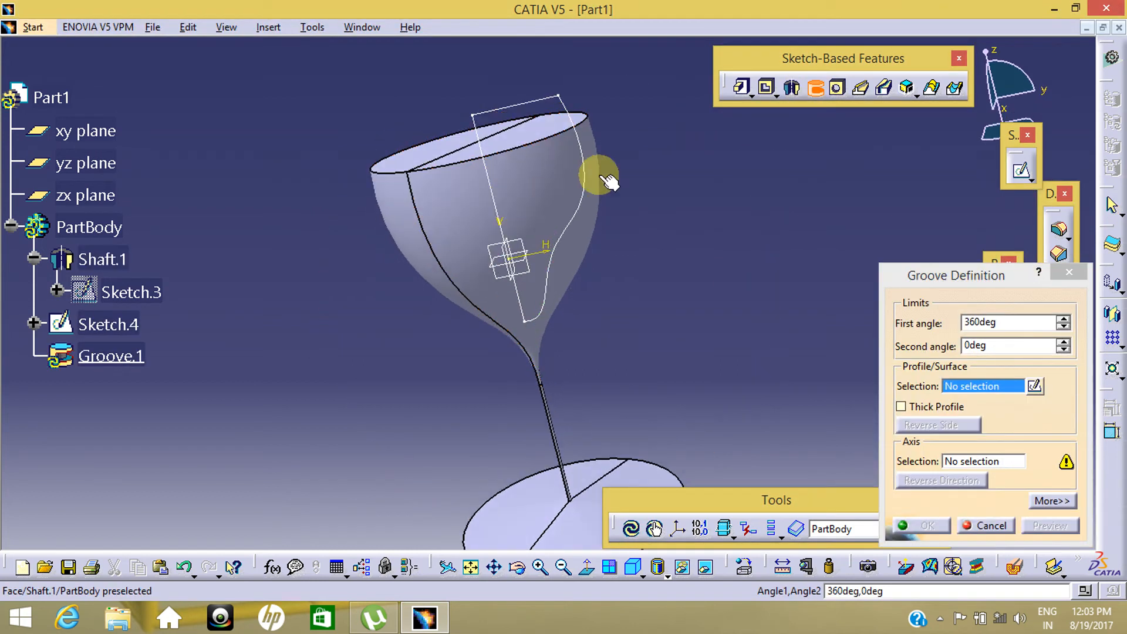
{"action": "left_click", "coordinate": [565, 103]}
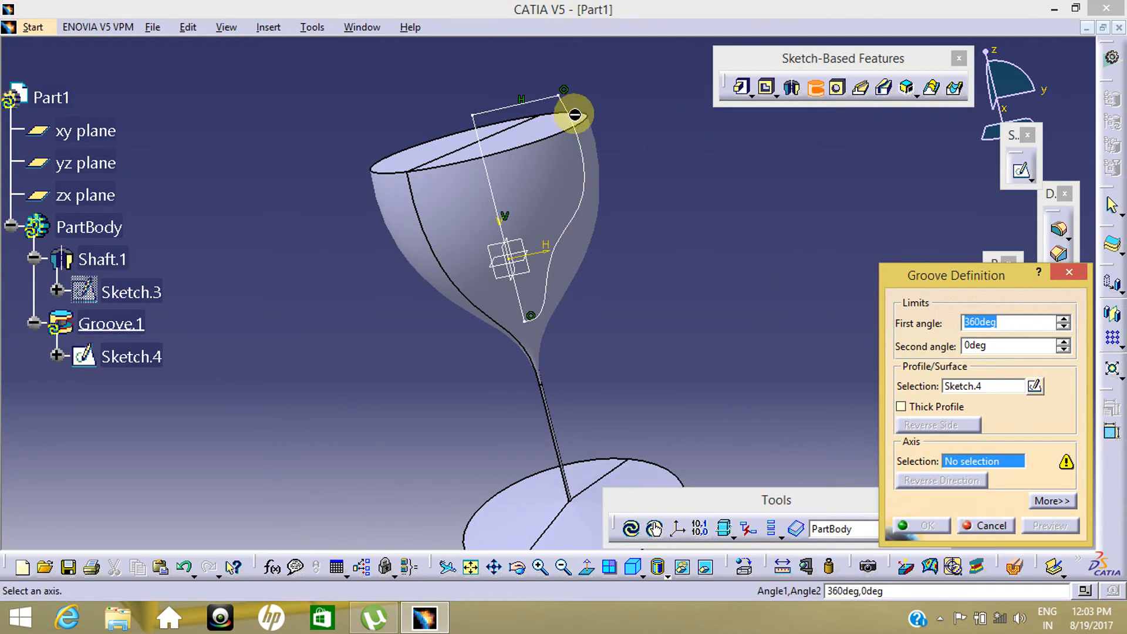
{"action": "left_click", "coordinate": [971, 320]}
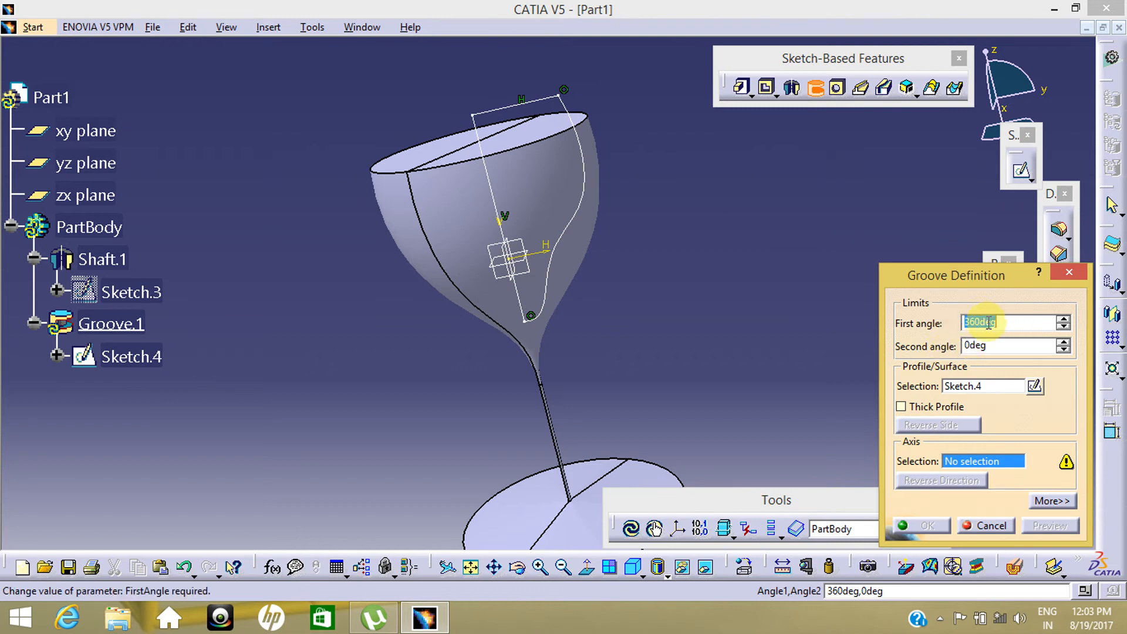
{"action": "middle_click_drag", "start_coordinate": [584, 299], "coordinate": [593, 271]}
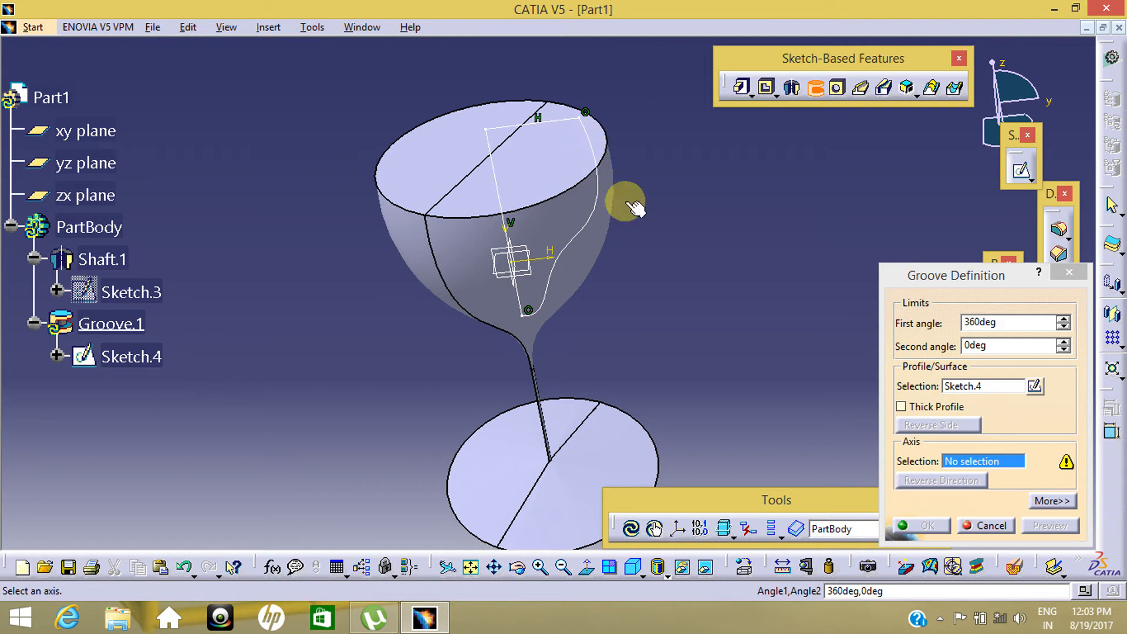
{"action": "left_click", "coordinate": [982, 464]}
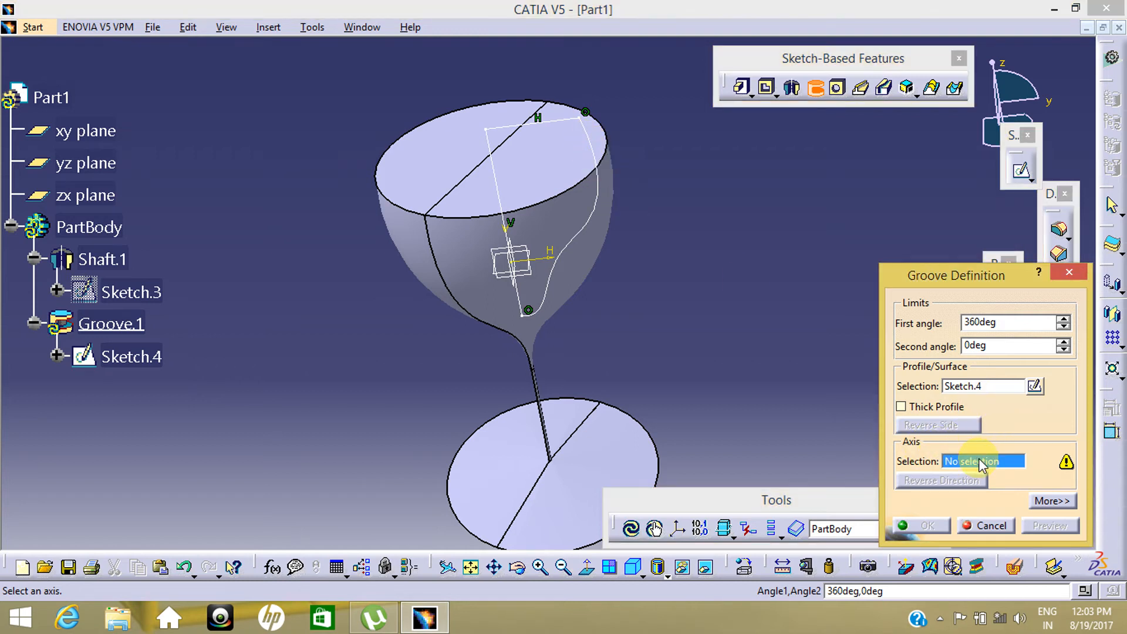
{"action": "left_click", "coordinate": [504, 185]}
{"action": "middle_click_drag", "start_coordinate": [516, 314], "coordinate": [536, 193]}
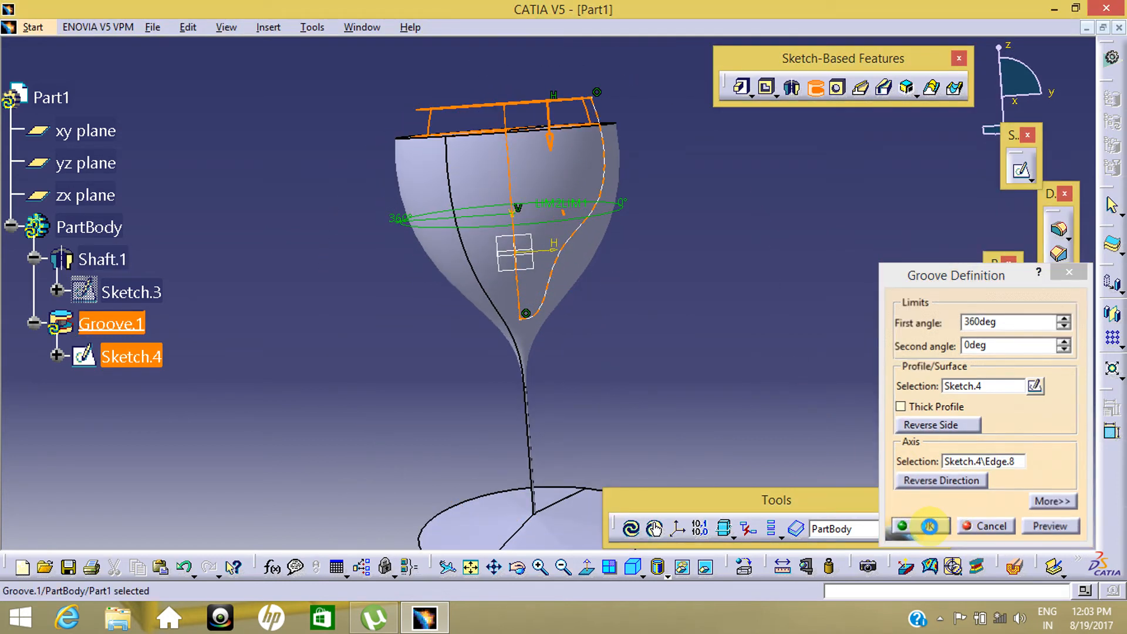
{"action": "left_click", "coordinate": [927, 526]}
{"action": "middle_click_drag", "start_coordinate": [534, 118], "coordinate": [492, 472]}
{"action": "middle_click_drag", "start_coordinate": [810, 162], "coordinate": [822, 89]}
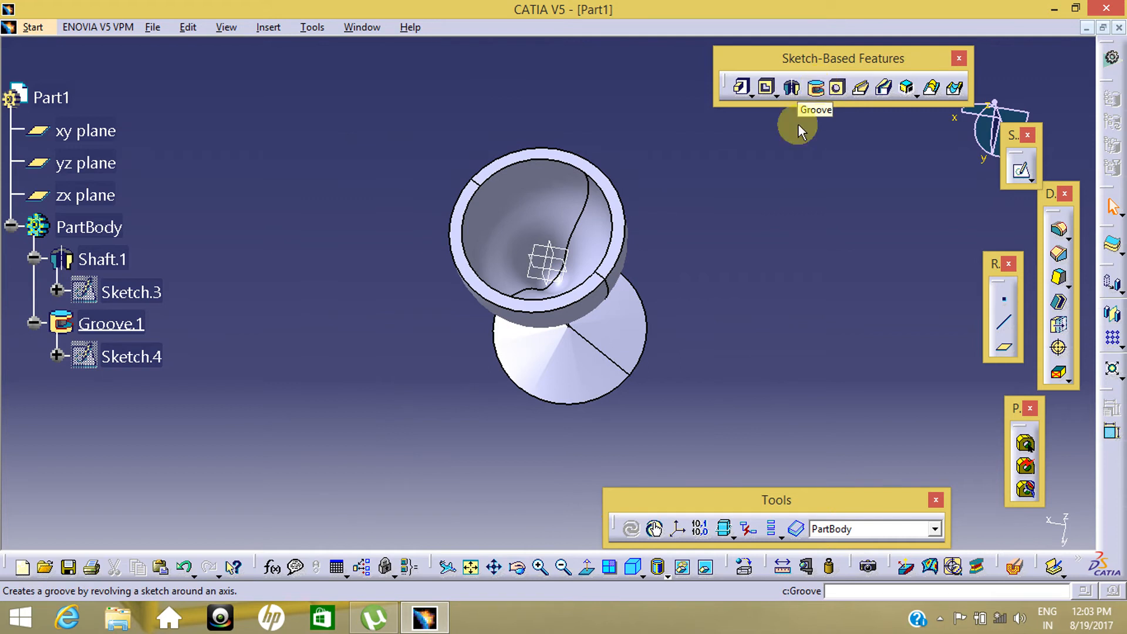
{"action": "middle_click_drag", "start_coordinate": [687, 324], "coordinate": [698, 104]}
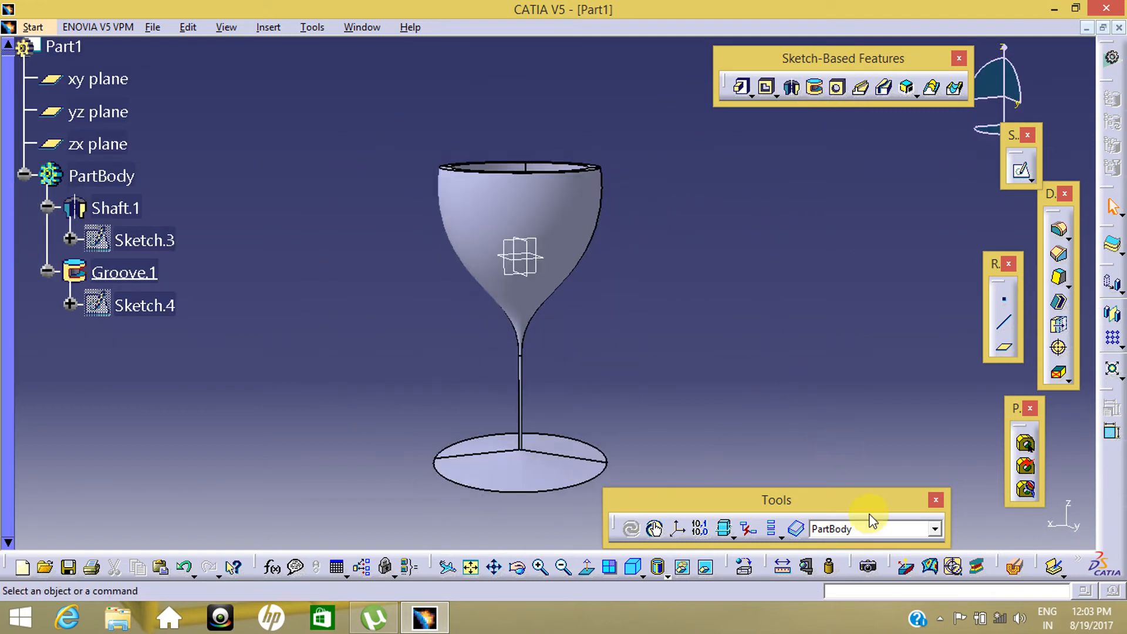
{"action": "left_click", "coordinate": [939, 619]}
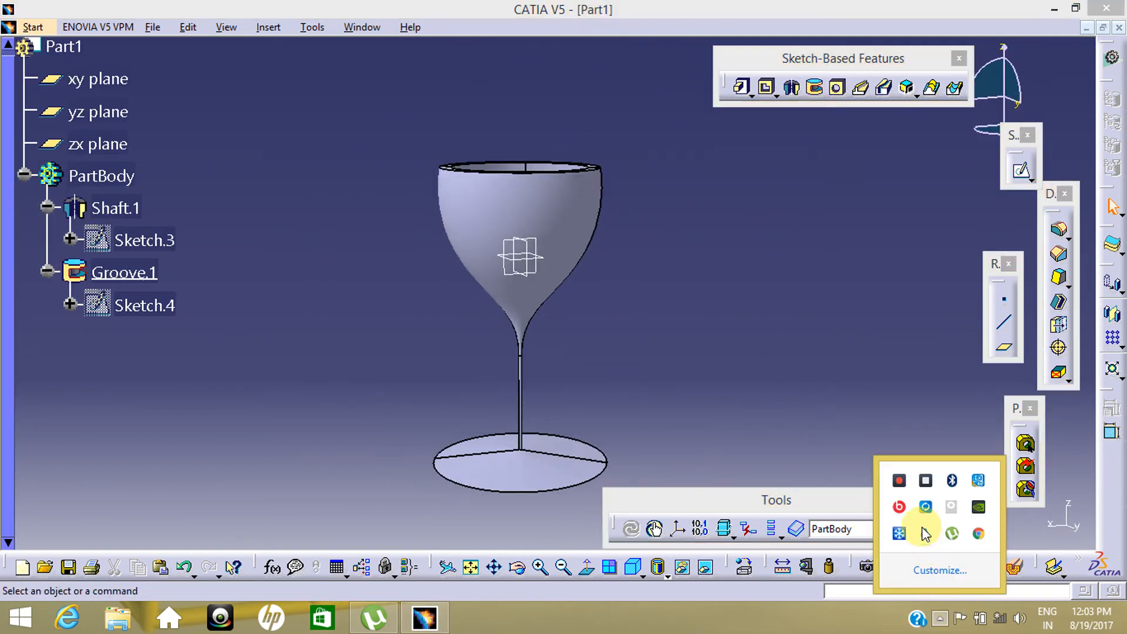
{"action": "left_click", "coordinate": [802, 385]}
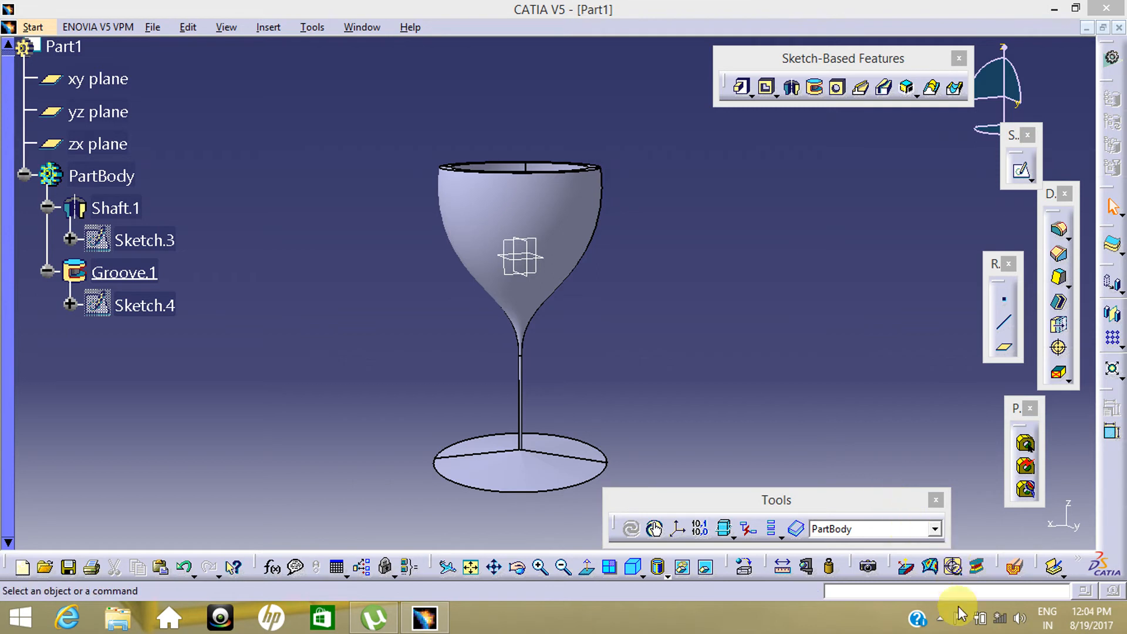
{"action": "left_click", "coordinate": [941, 617]}
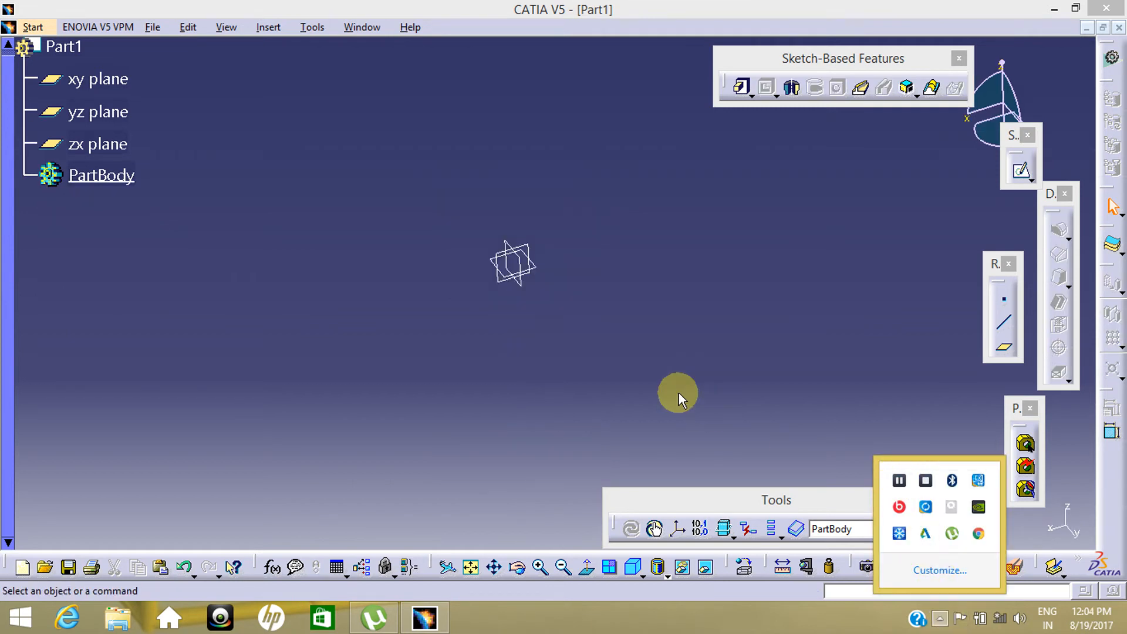
{"action": "left_click", "coordinate": [678, 393]}
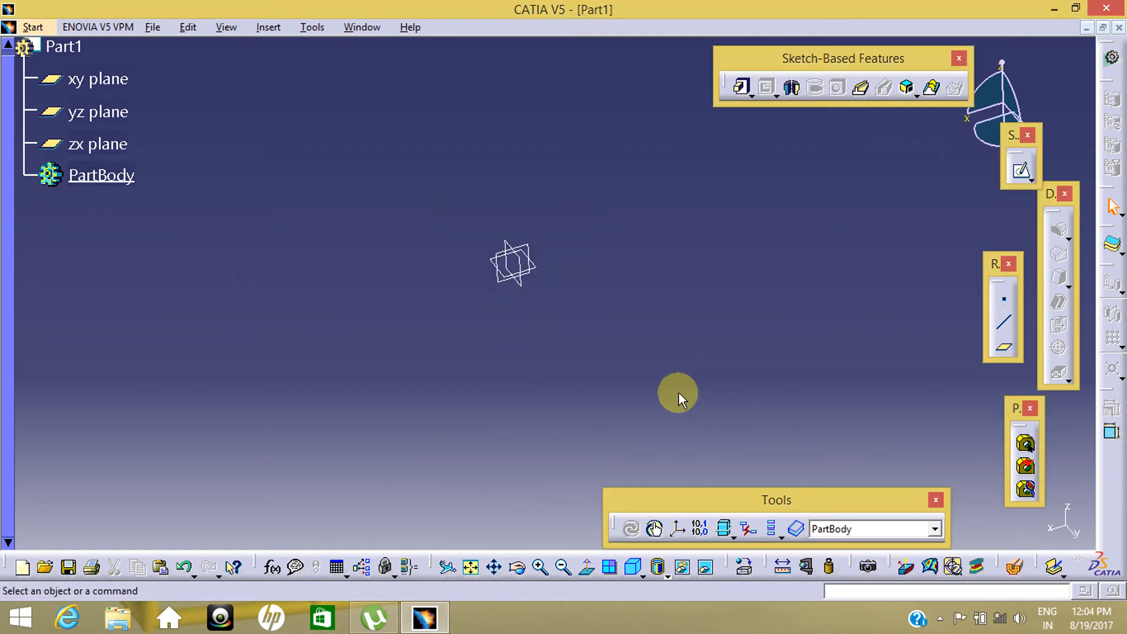
Sketch a circle of about 37 mm radius centred on the origin on the xy plane, and exit the sketch
{"action": "middle_click_drag", "start_coordinate": [679, 392], "coordinate": [564, 295]}
{"action": "middle_click_drag", "start_coordinate": [524, 340], "coordinate": [518, 311]}
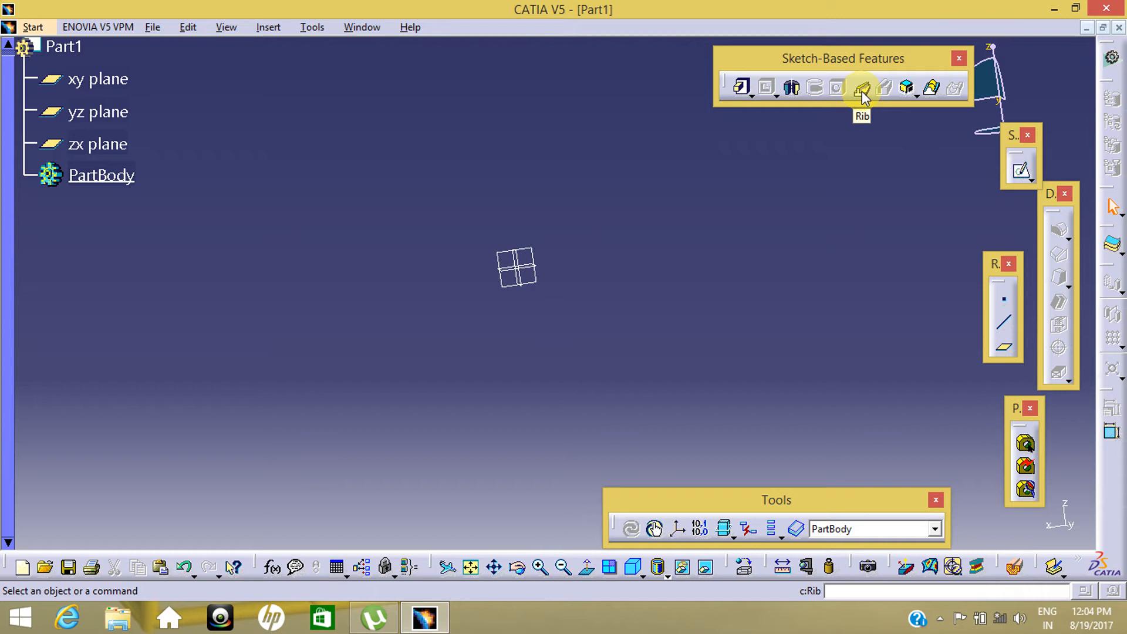
{"action": "middle_click_drag", "start_coordinate": [487, 326], "coordinate": [506, 383]}
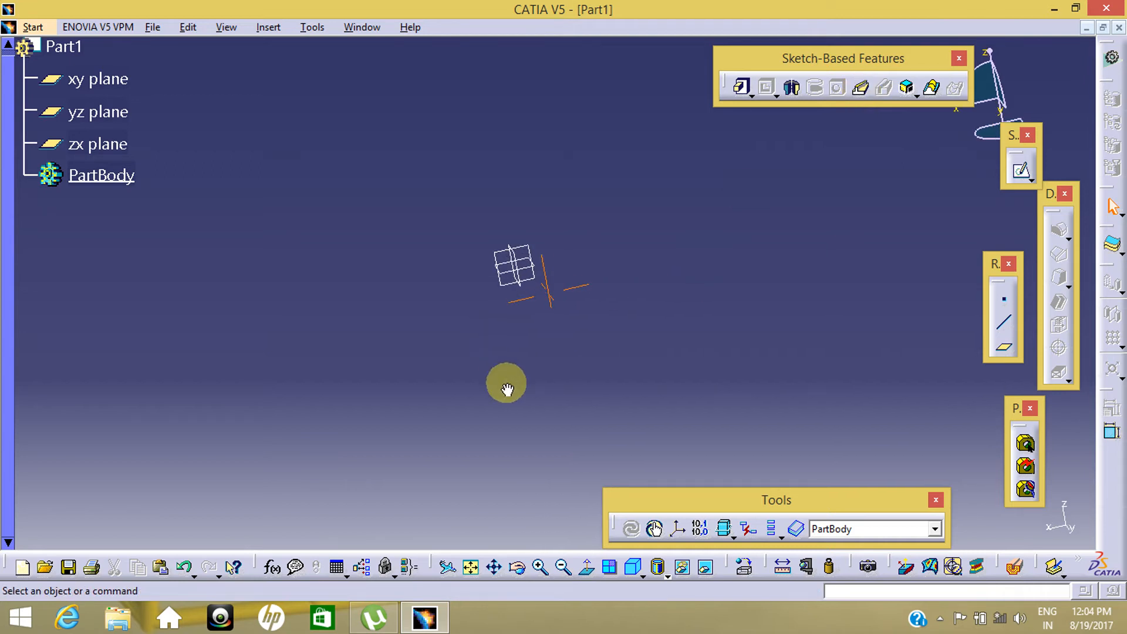
{"action": "middle_click_drag", "start_coordinate": [545, 332], "coordinate": [540, 376]}
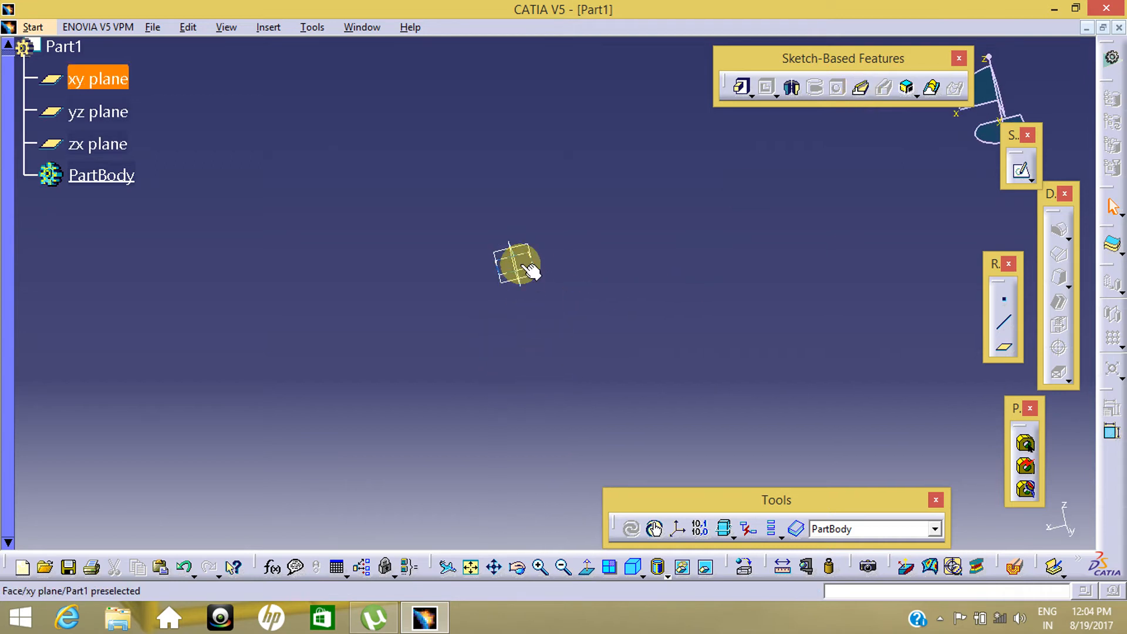
{"action": "left_click", "coordinate": [1023, 174]}
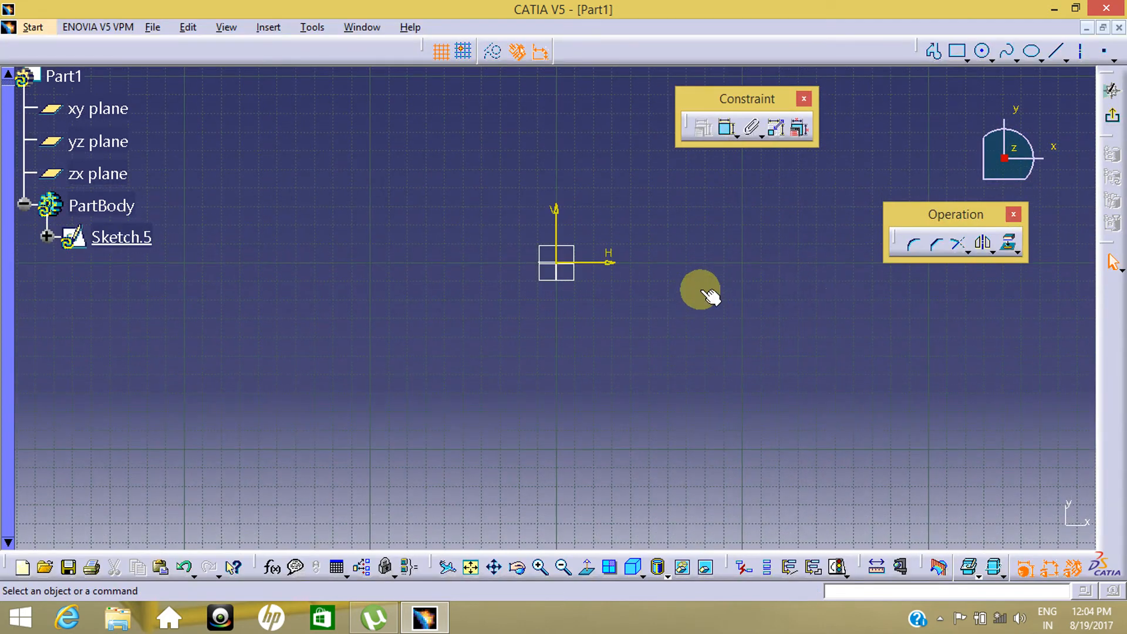
{"action": "left_click", "coordinate": [984, 53]}
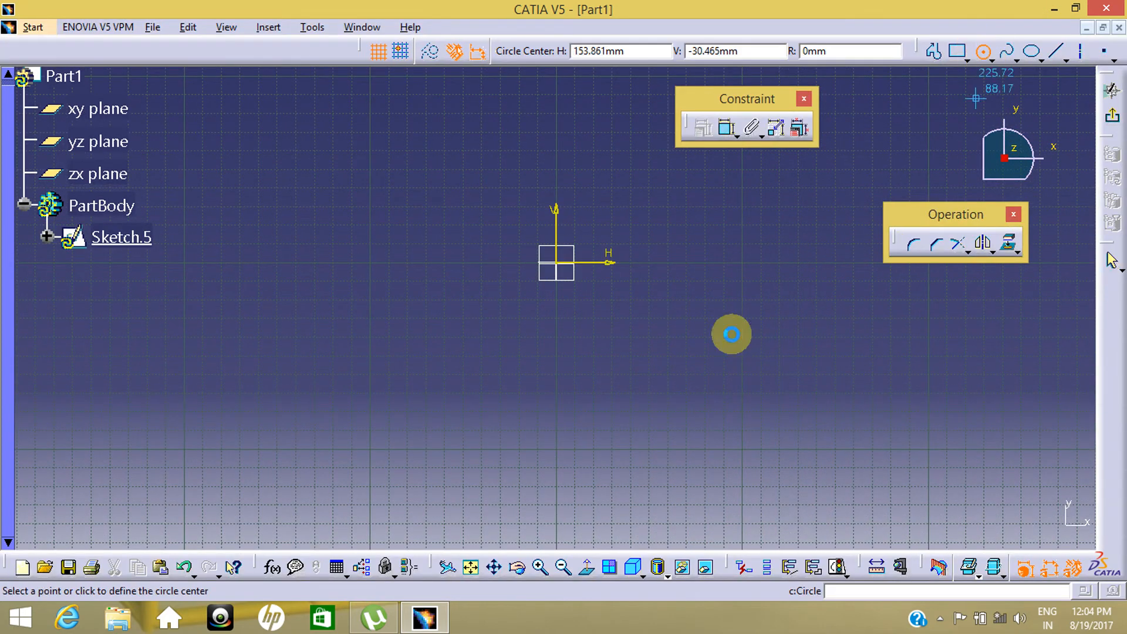
{"action": "left_click", "coordinate": [556, 263]}
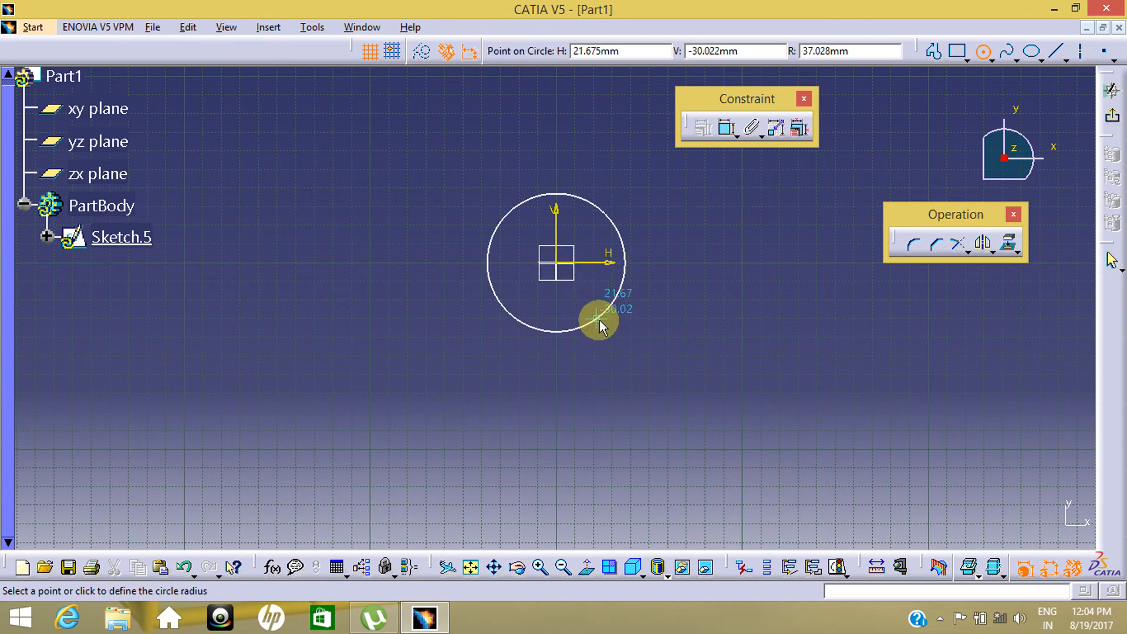
{"action": "left_click", "coordinate": [604, 323]}
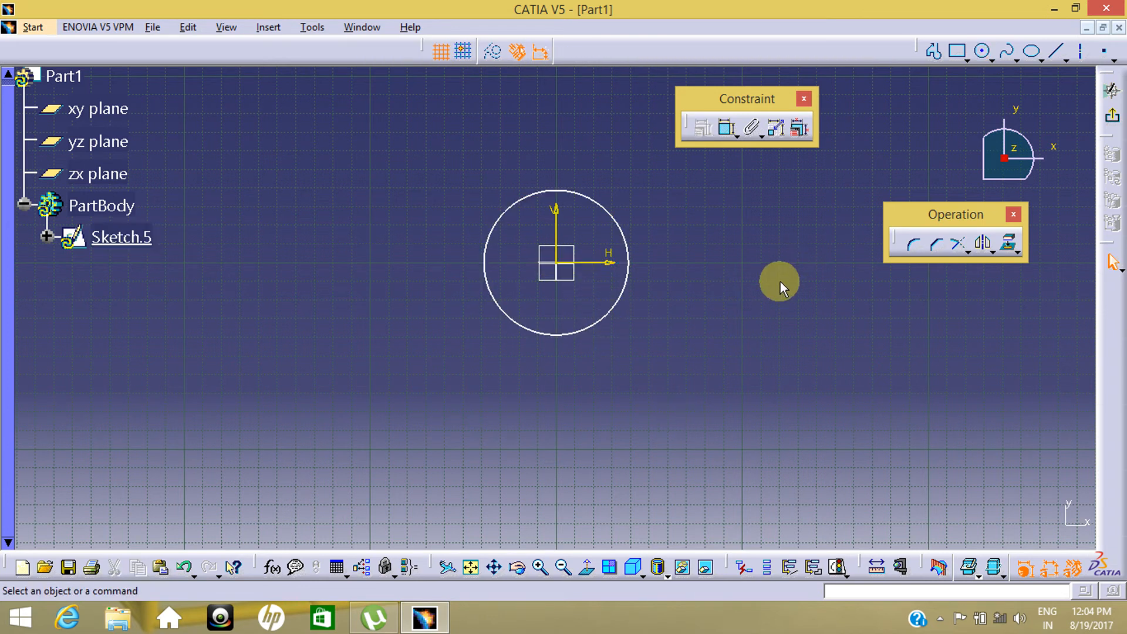
{"action": "left_click", "coordinate": [913, 247]}
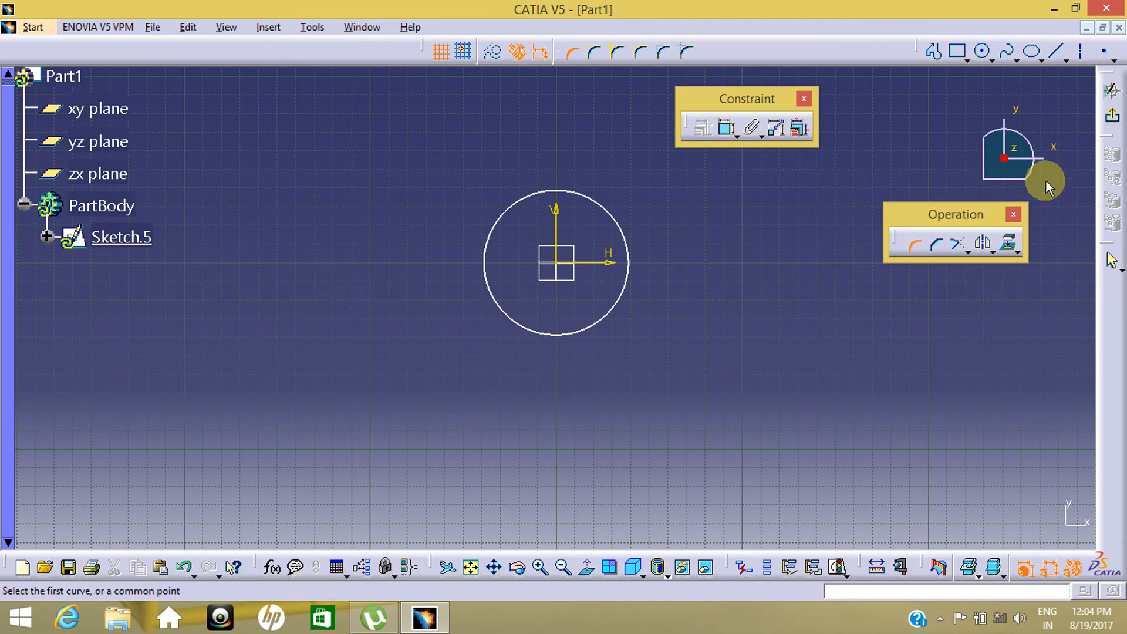
{"action": "left_click", "coordinate": [1119, 117]}
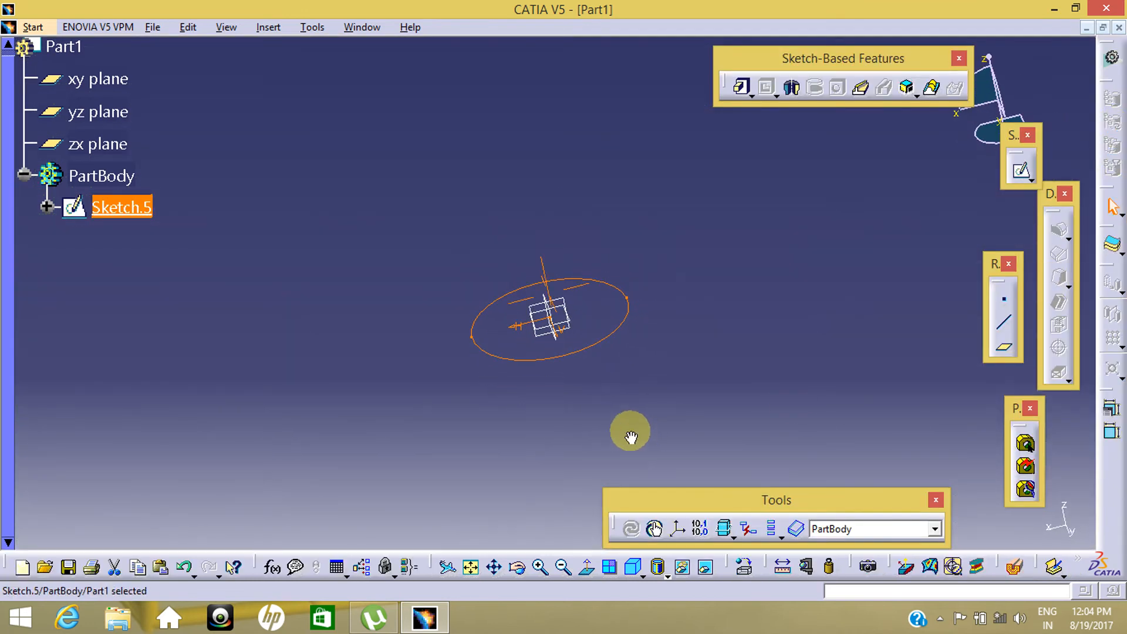
Start a new sketch on the zx plane, perpendicular to the circle's plane
{"action": "mouse_move", "coordinate": [632, 436]}
{"action": "middle_mouse_down"}
{"action": "mouse_move", "coordinate": [556, 252]}
{"action": "mouse_move", "coordinate": [570, 287]}
{"action": "middle_mouse_up"}
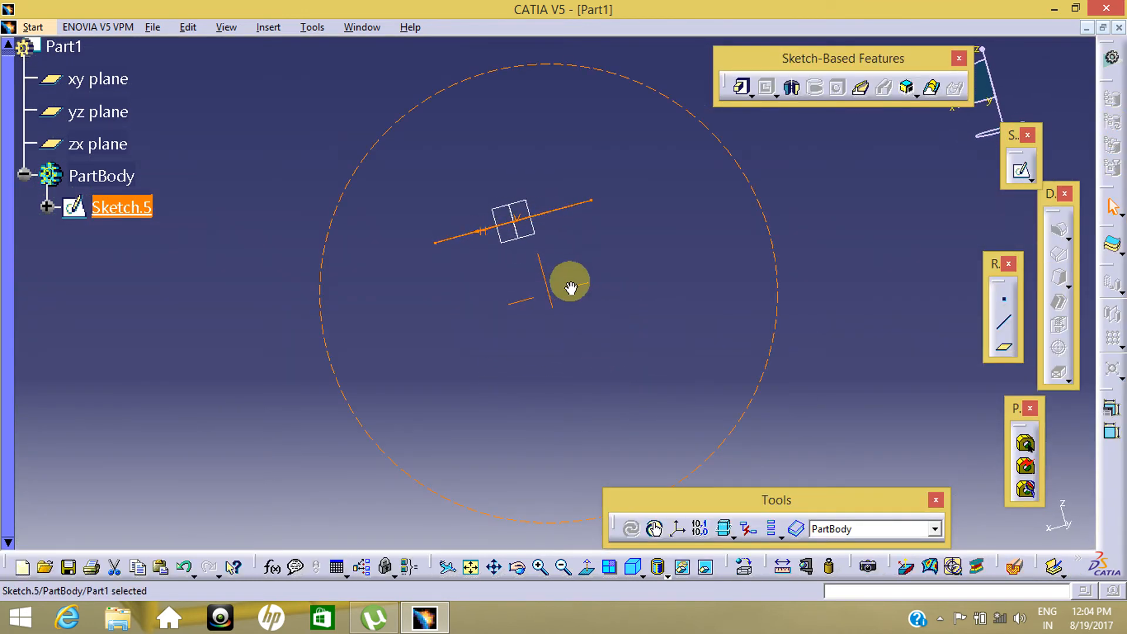
{"action": "left_click", "coordinate": [547, 241]}
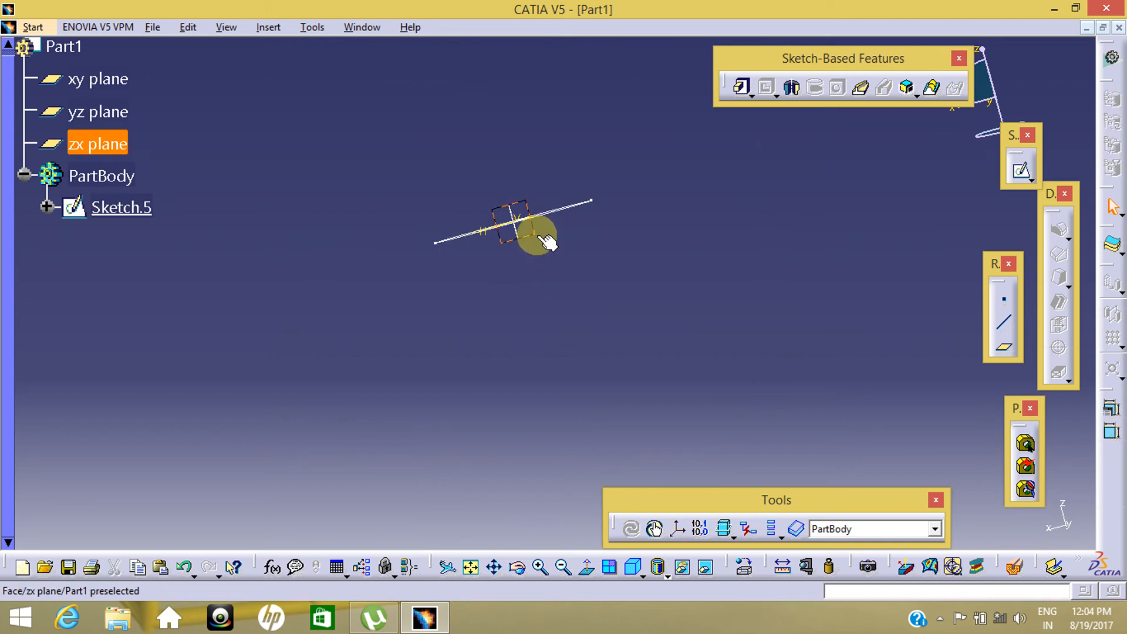
{"action": "mouse_move", "coordinate": [681, 362]}
{"action": "middle_mouse_down"}
{"action": "mouse_move", "coordinate": [573, 372]}
{"action": "mouse_move", "coordinate": [778, 356]}
{"action": "middle_mouse_up"}
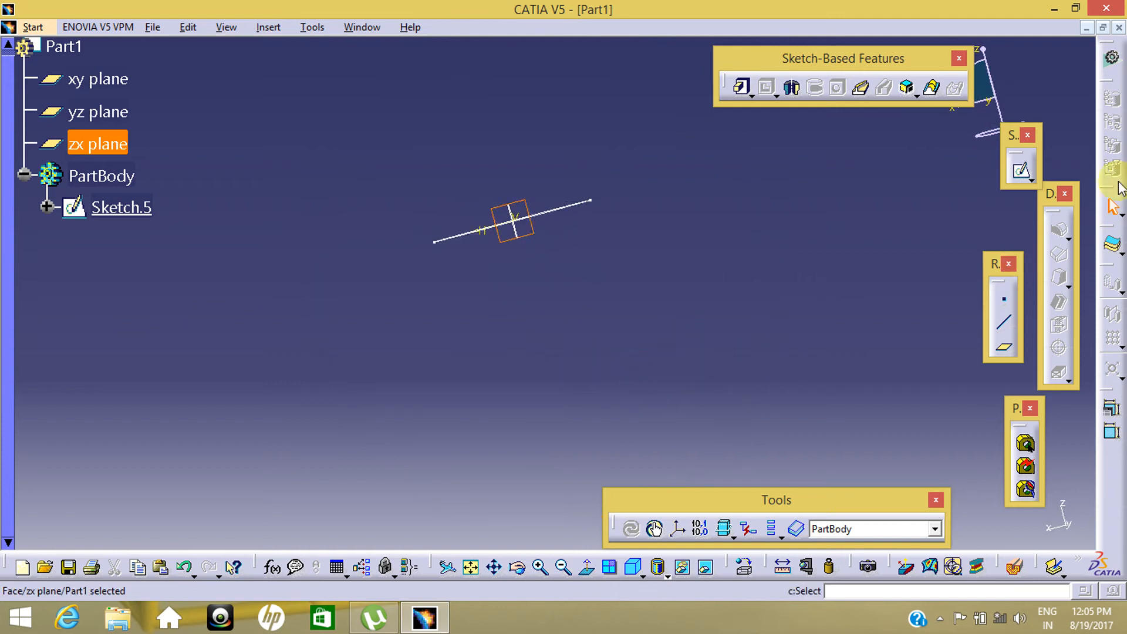
{"action": "left_click", "coordinate": [1015, 177]}
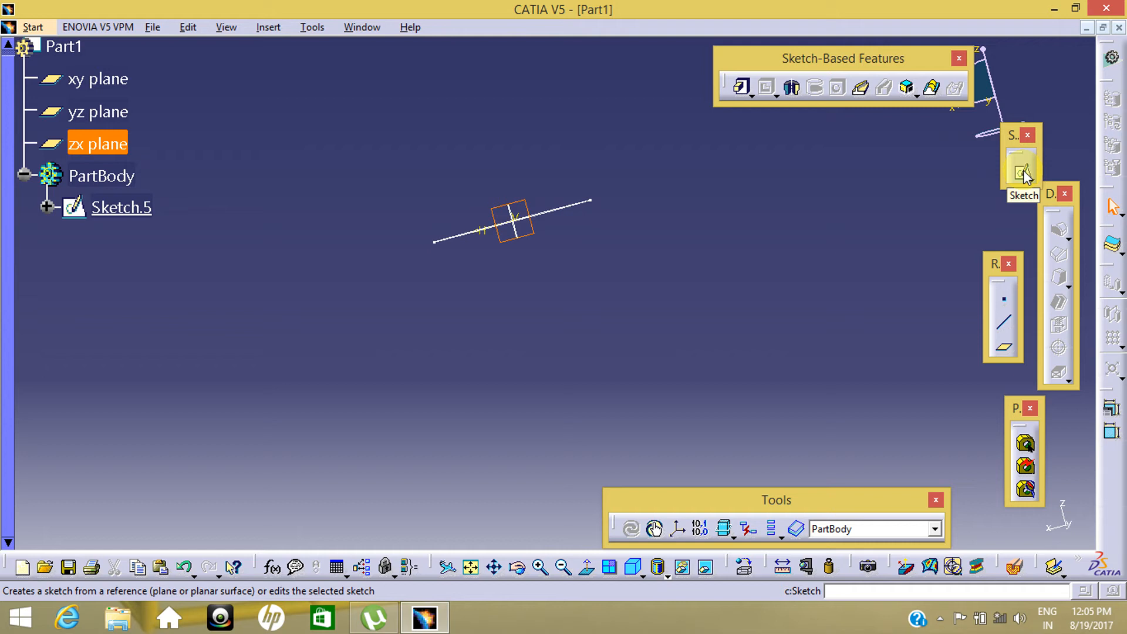
{"action": "left_click", "coordinate": [1023, 171]}
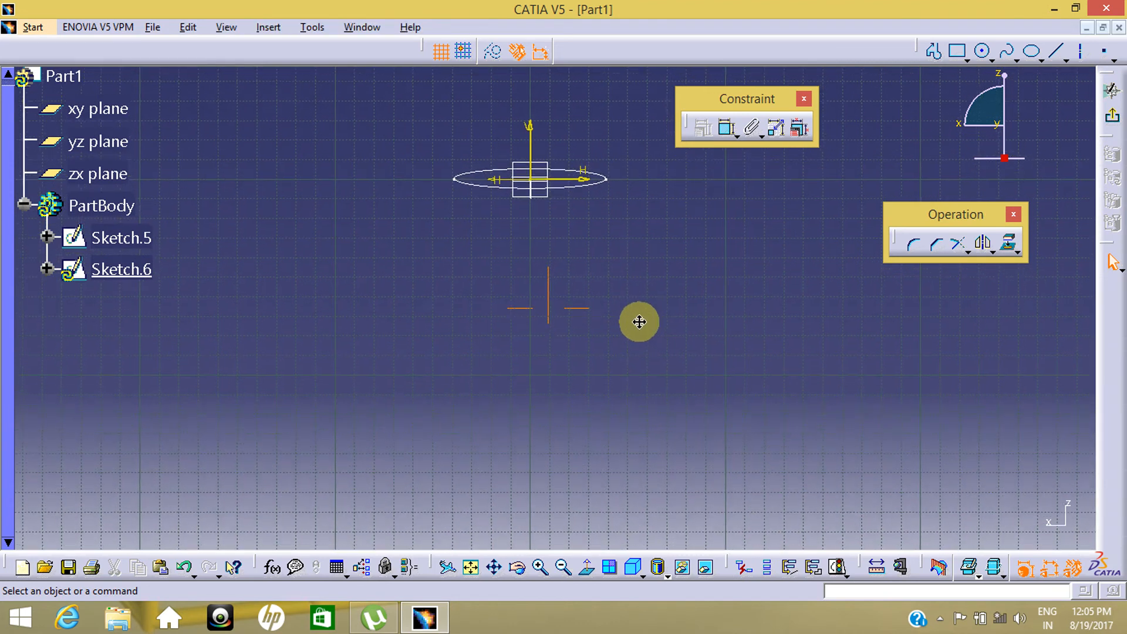
Draw a five-point spline from the circle's centre, descending through about (4, -81) mm, sweeping sideways and rising at the far end, and exit the sketch
{"action": "left_click", "coordinate": [1007, 52]}
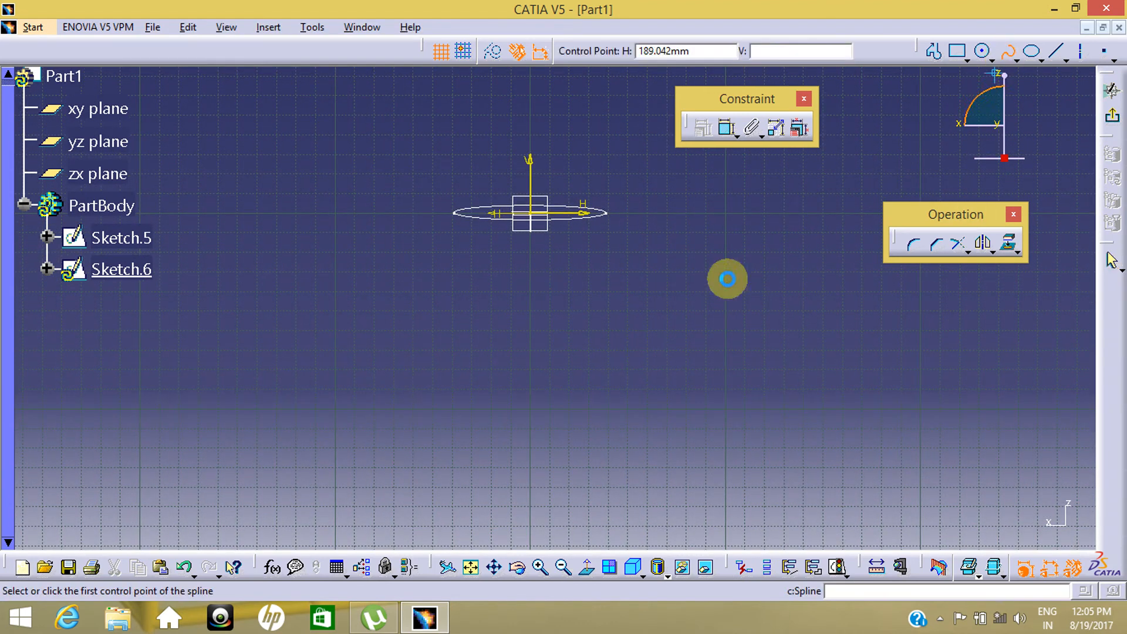
{"action": "left_click", "coordinate": [531, 213]}
{"action": "left_click", "coordinate": [538, 371]}
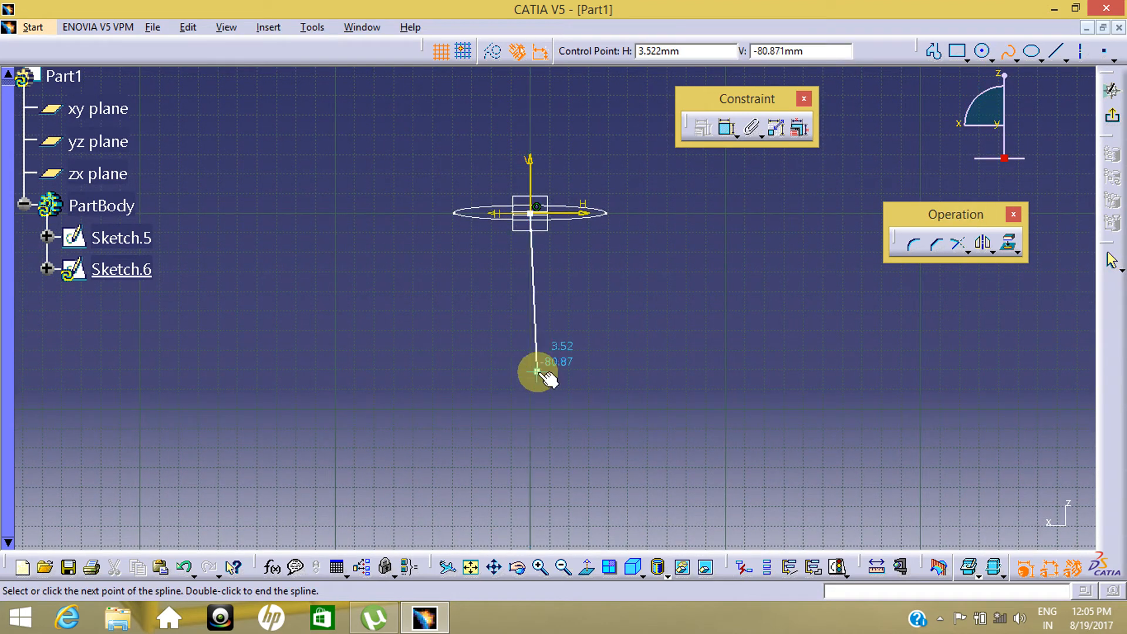
{"action": "left_click", "coordinate": [822, 457]}
{"action": "left_click", "coordinate": [950, 511]}
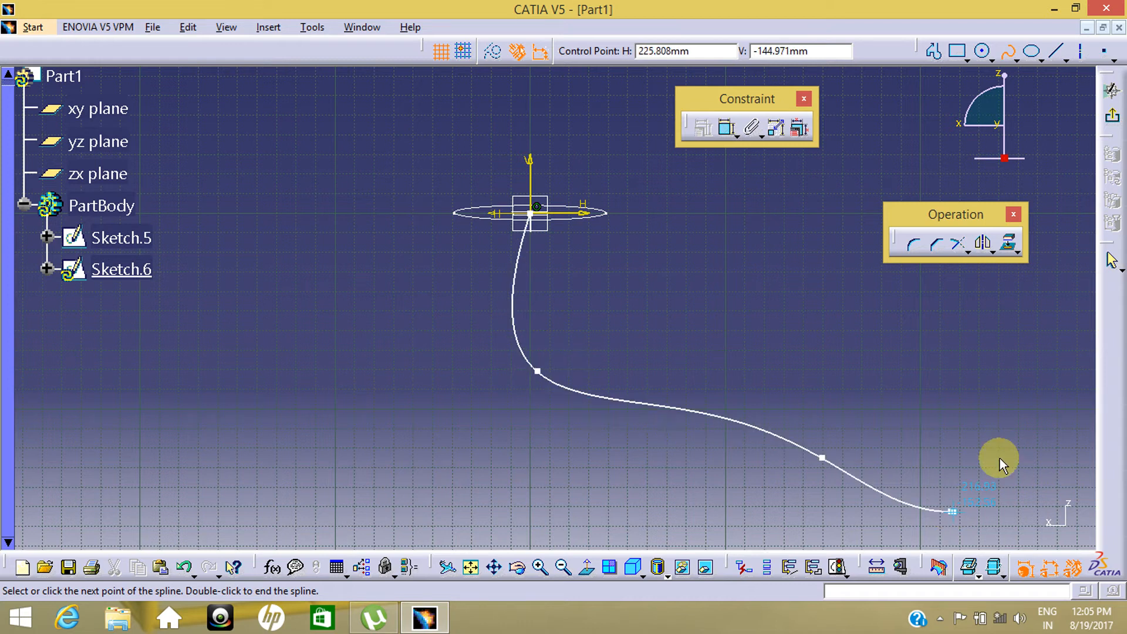
{"action": "left_click", "coordinate": [1058, 310]}
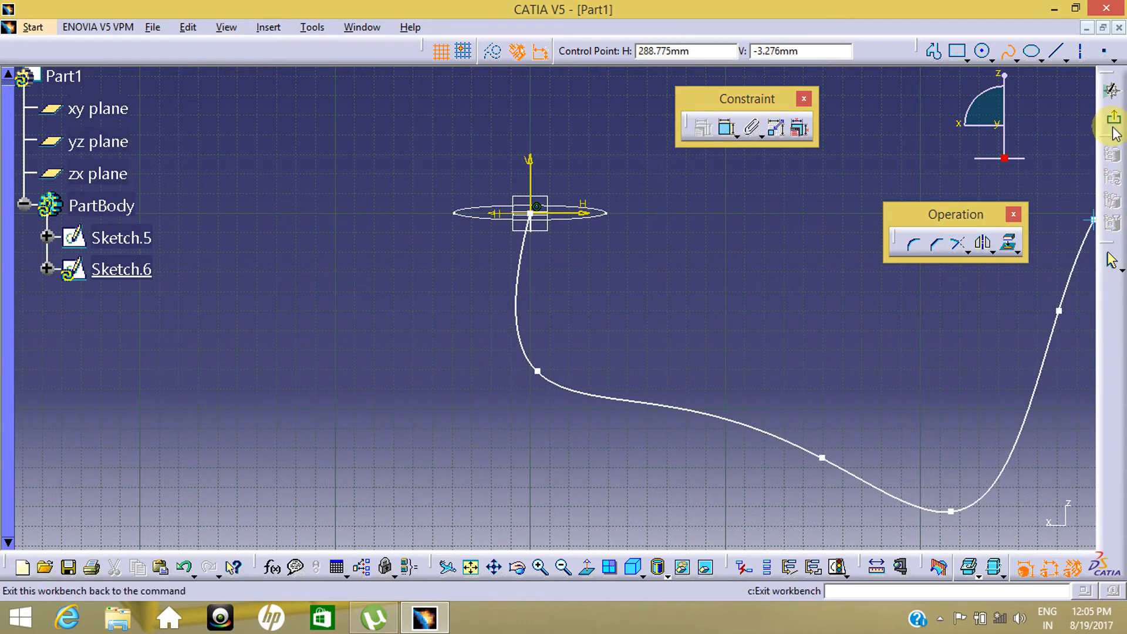
{"action": "left_click", "coordinate": [1111, 116]}
{"action": "mouse_move", "coordinate": [957, 267]}
{"action": "middle_mouse_down"}
{"action": "mouse_move", "coordinate": [810, 395]}
{"action": "mouse_move", "coordinate": [599, 343]}
{"action": "mouse_move", "coordinate": [599, 418]}
{"action": "mouse_move", "coordinate": [655, 240]}
{"action": "mouse_move", "coordinate": [679, 397]}
{"action": "mouse_move", "coordinate": [621, 302]}
{"action": "mouse_move", "coordinate": [656, 367]}
{"action": "middle_mouse_up"}
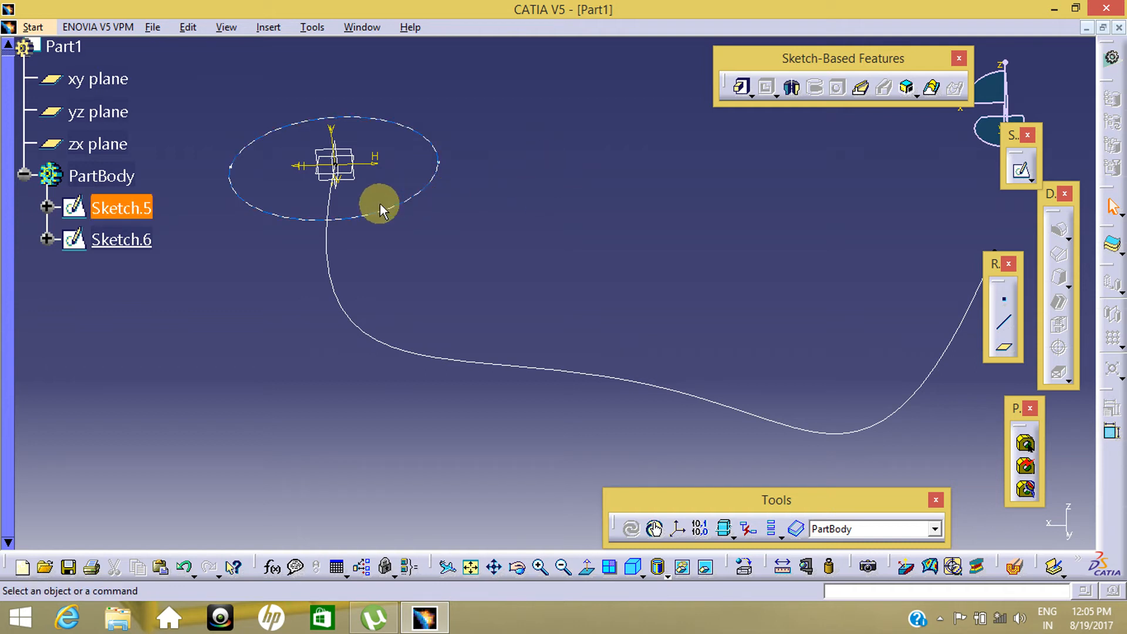
Create a Rib using the Sketch.5 circle as the profile and the Sketch.6 spline as the center curve, with Keep angle profile control
{"action": "left_click", "coordinate": [331, 273]}
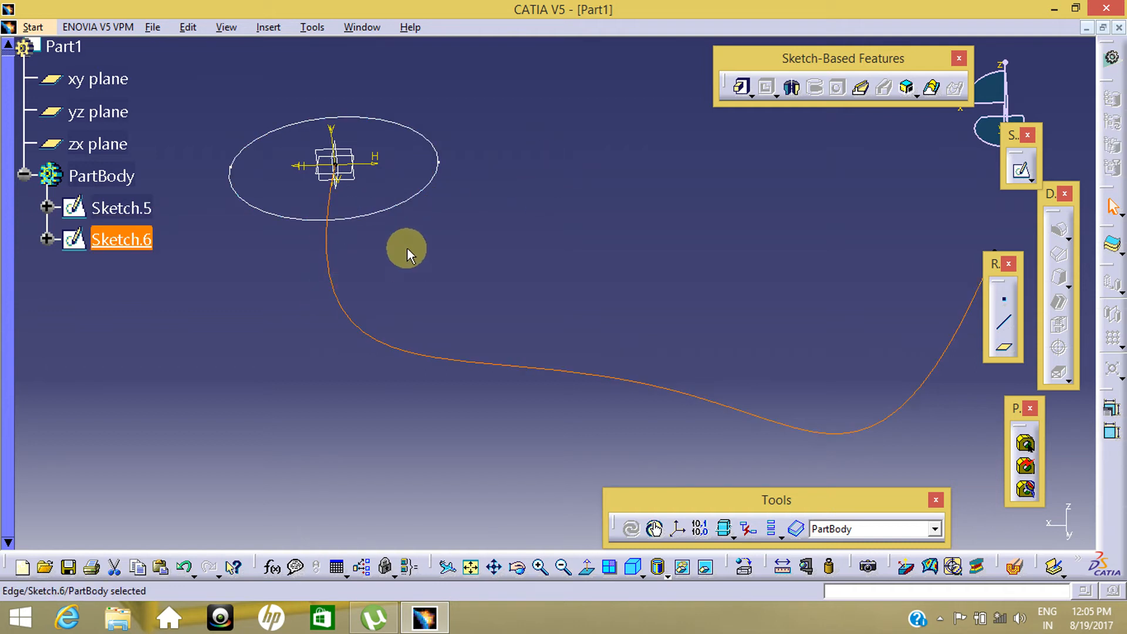
{"action": "left_click", "coordinate": [421, 195]}
{"action": "left_click", "coordinate": [518, 226]}
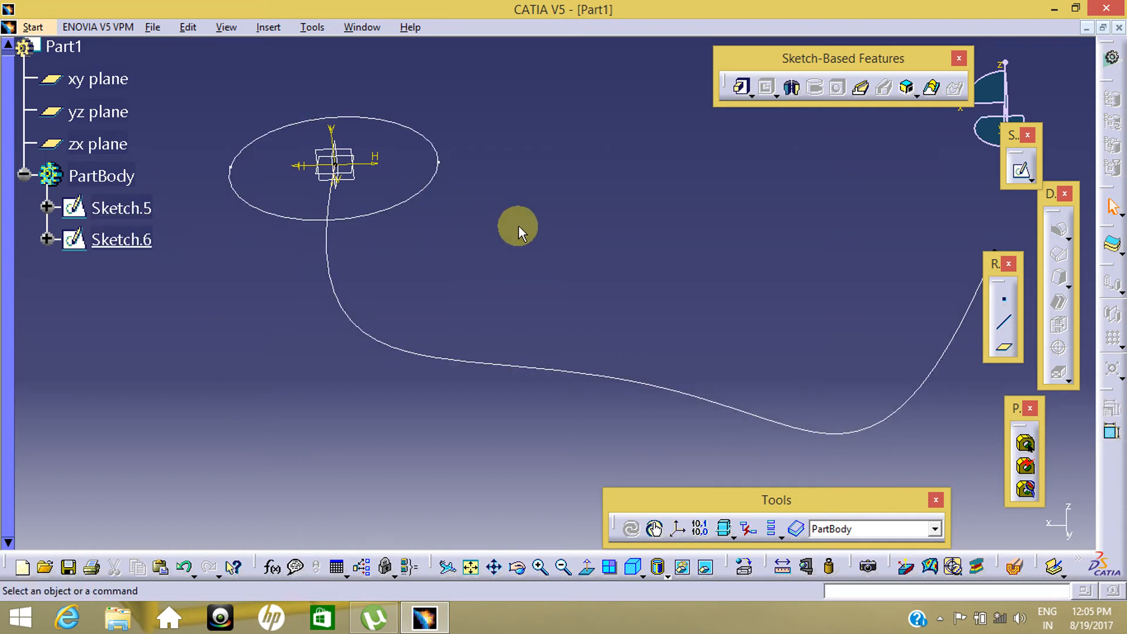
{"action": "left_click", "coordinate": [860, 91]}
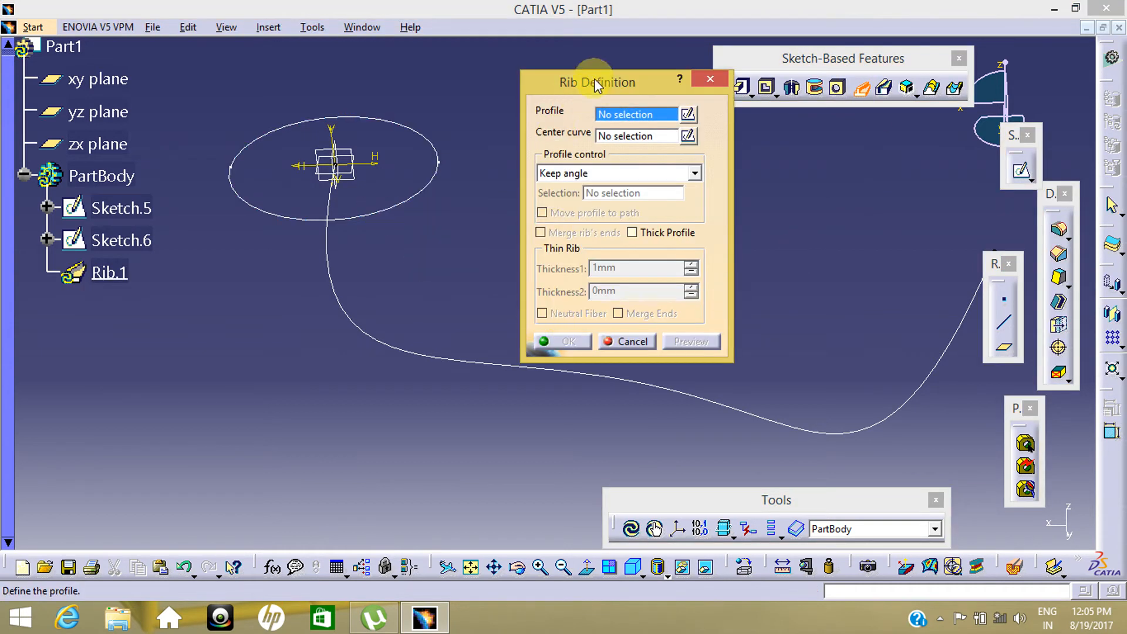
{"action": "mouse_move", "coordinate": [597, 85]}
{"action": "left_mouse_down"}
{"action": "mouse_move", "coordinate": [810, 220]}
{"action": "mouse_move", "coordinate": [839, 93]}
{"action": "left_mouse_up"}
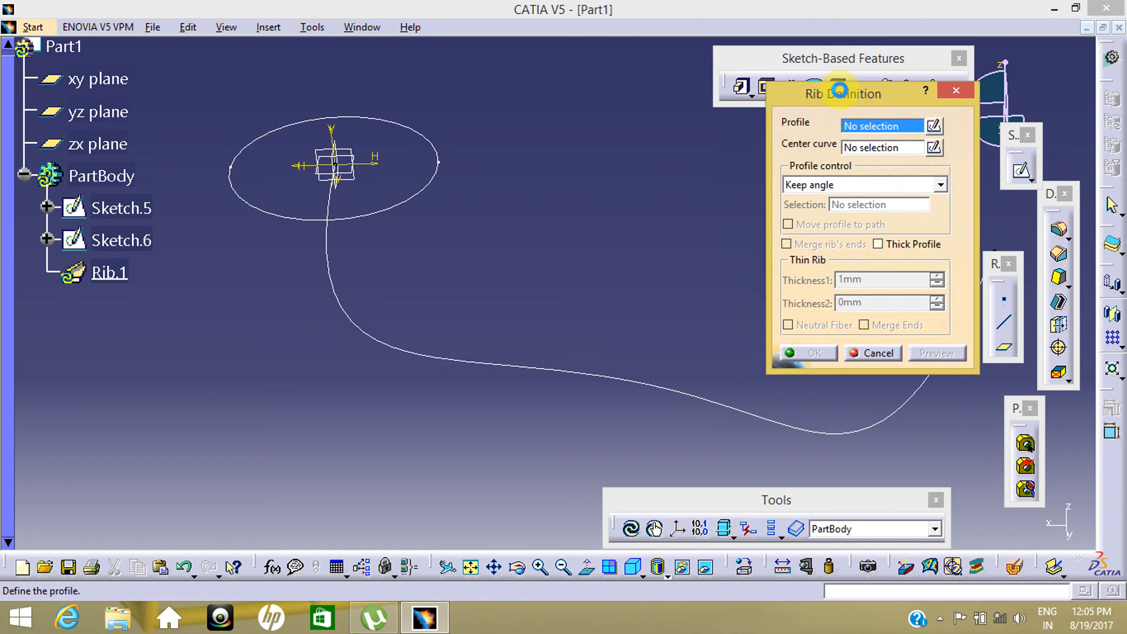
{"action": "left_click", "coordinate": [437, 179]}
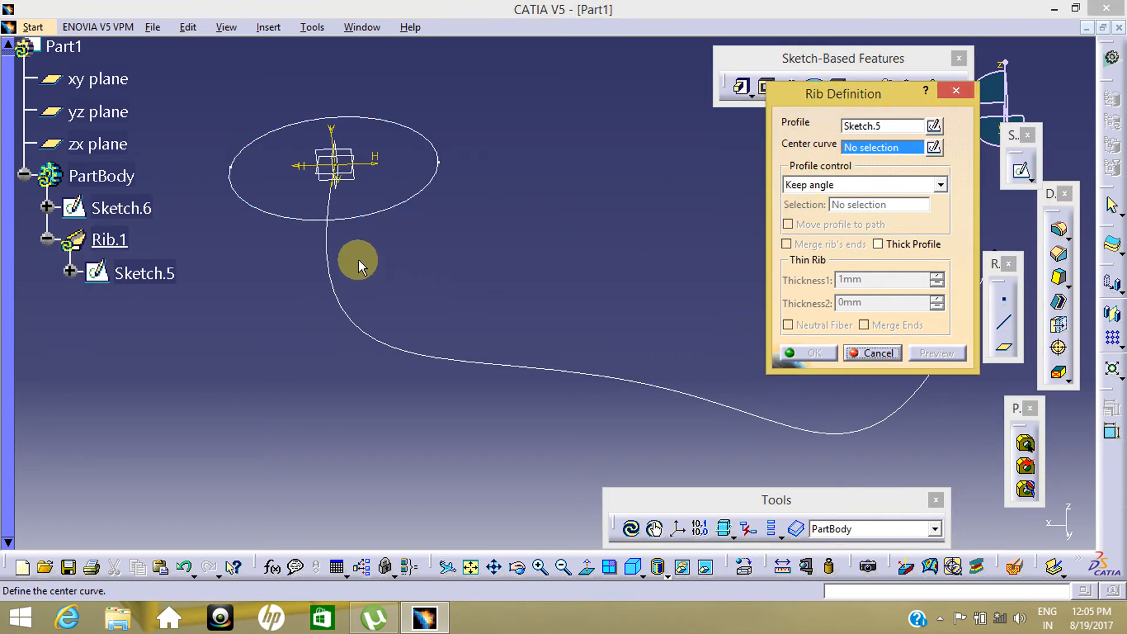
{"action": "left_click", "coordinate": [326, 244]}
{"action": "middle_click_drag", "start_coordinate": [675, 296], "coordinate": [574, 270]}
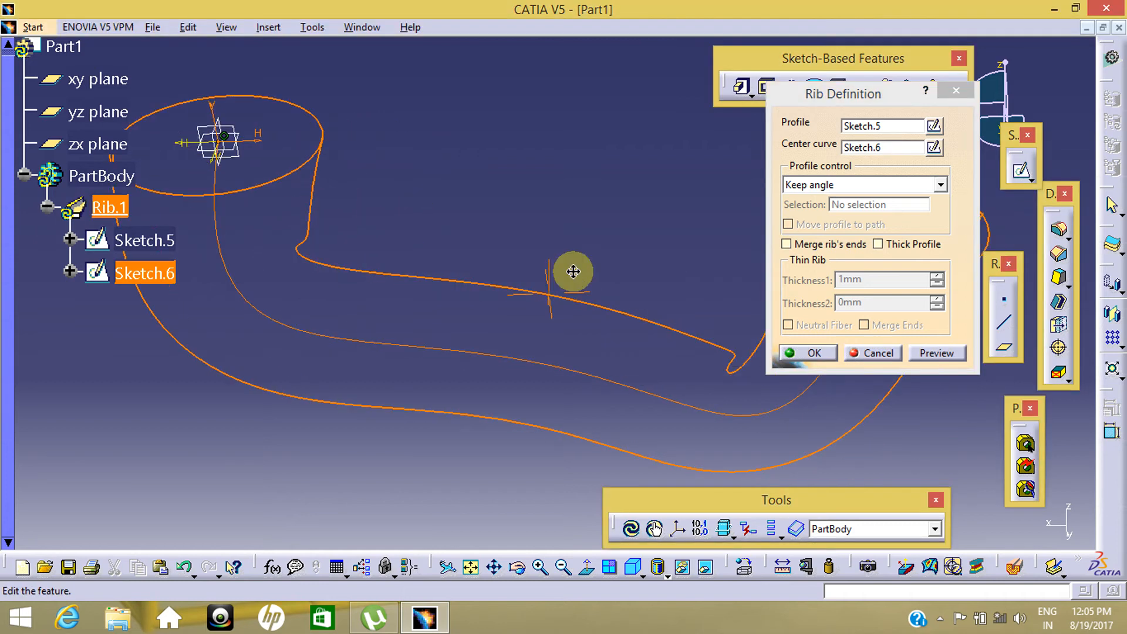
{"action": "left_click", "coordinate": [813, 352]}
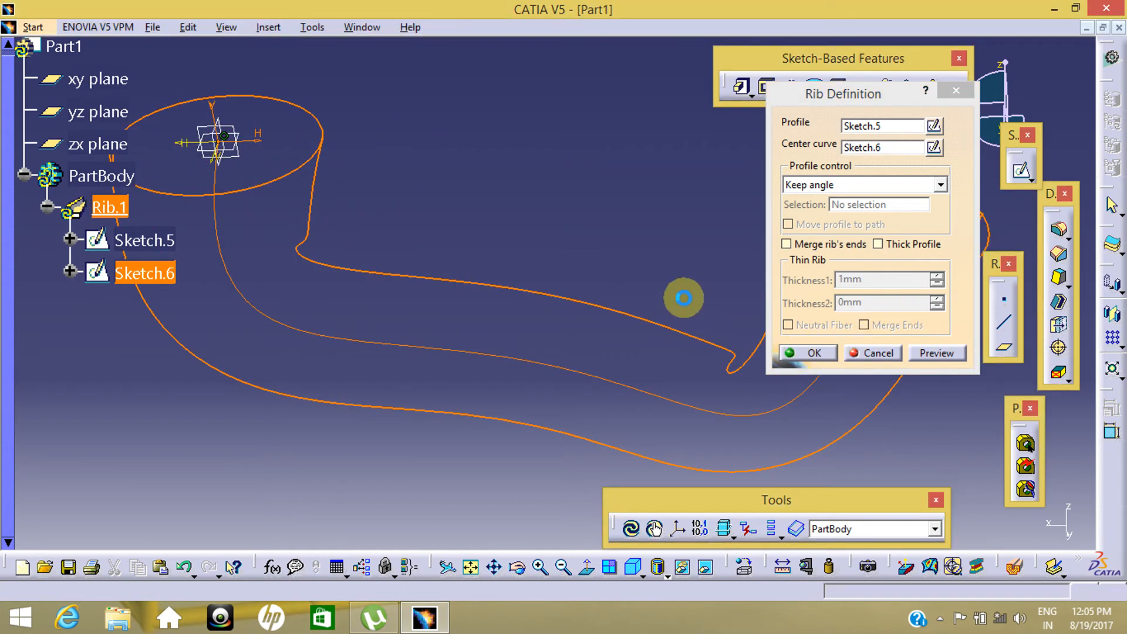
Sketch a concentric circle about half the face's diameter on the rib's end face at the origin, and exit the sketch
{"action": "middle_click_drag", "start_coordinate": [684, 297], "coordinate": [377, 346]}
{"action": "middle_click_drag", "start_coordinate": [803, 356], "coordinate": [443, 349]}
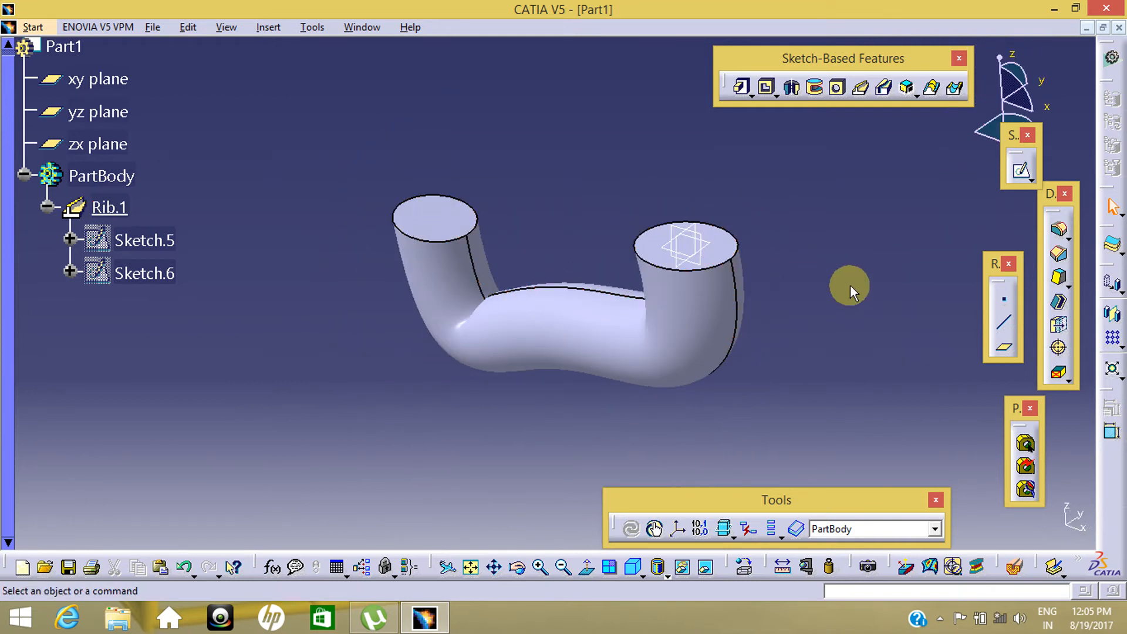
{"action": "middle_click_drag", "start_coordinate": [850, 289], "coordinate": [456, 349]}
{"action": "middle_click_drag", "start_coordinate": [701, 332], "coordinate": [457, 455]}
{"action": "left_click", "coordinate": [604, 258]}
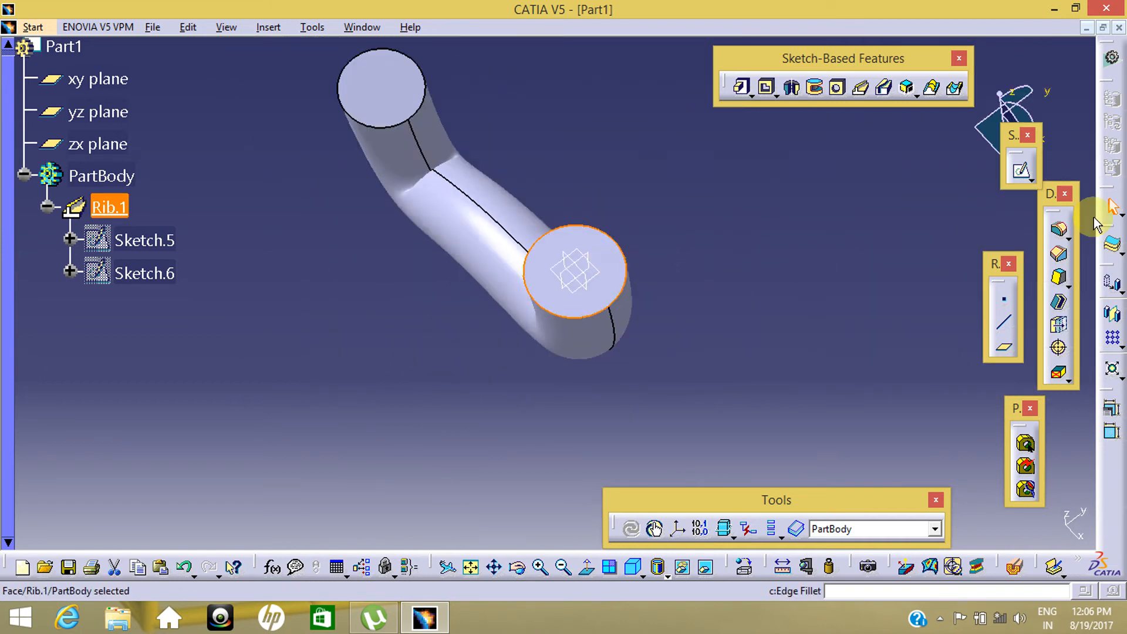
{"action": "left_click", "coordinate": [1021, 170]}
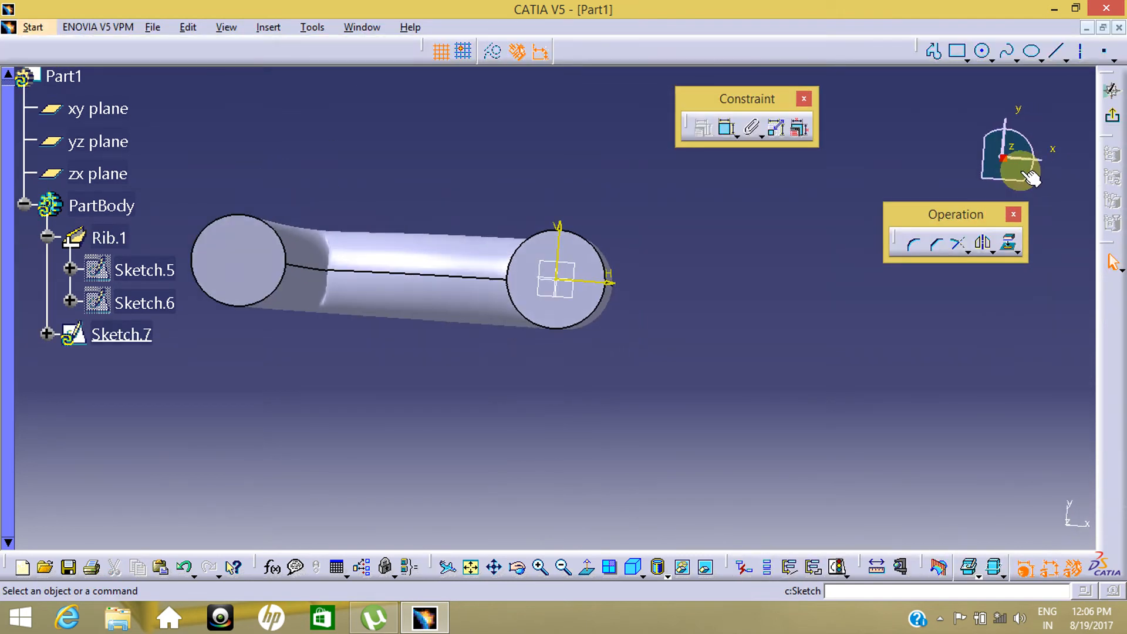
{"action": "mouse_move", "coordinate": [592, 387]}
{"action": "middle_mouse_down"}
{"action": "mouse_move", "coordinate": [611, 407]}
{"action": "mouse_move", "coordinate": [755, 287]}
{"action": "mouse_move", "coordinate": [569, 390]}
{"action": "middle_mouse_up"}
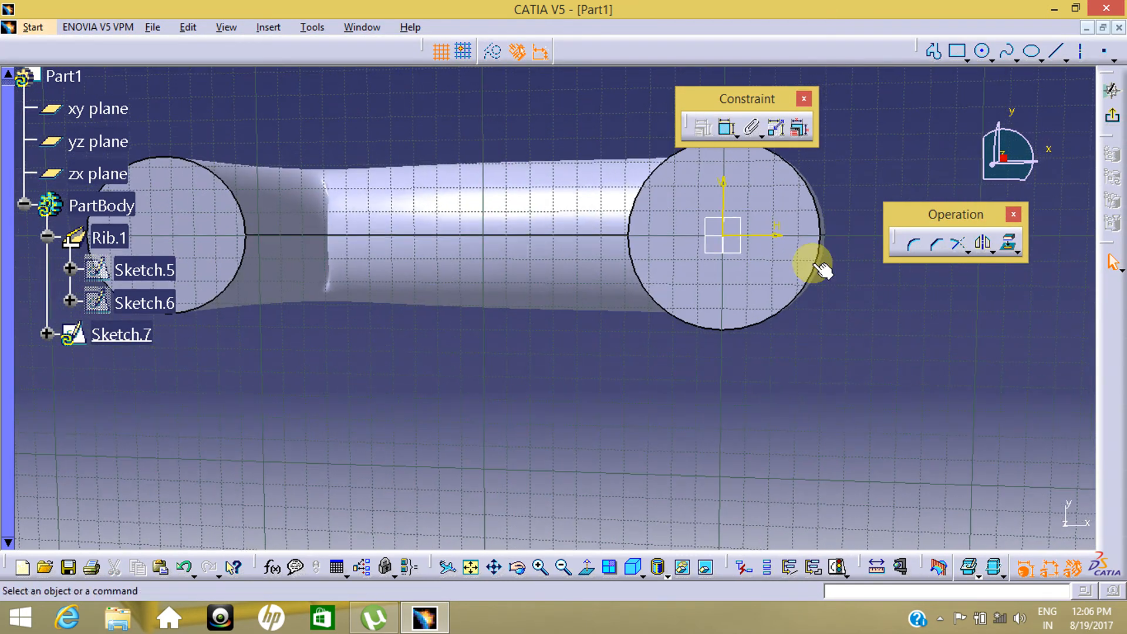
{"action": "left_click", "coordinate": [983, 52]}
{"action": "left_click", "coordinate": [723, 235]}
{"action": "left_click", "coordinate": [744, 282]}
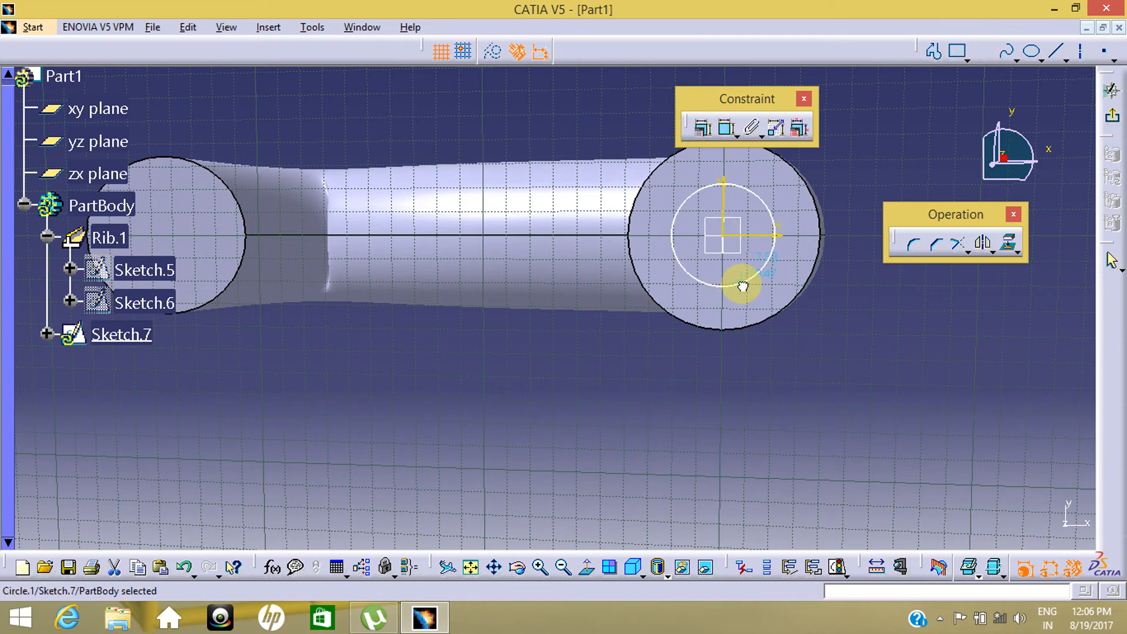
{"action": "left_click", "coordinate": [1110, 92]}
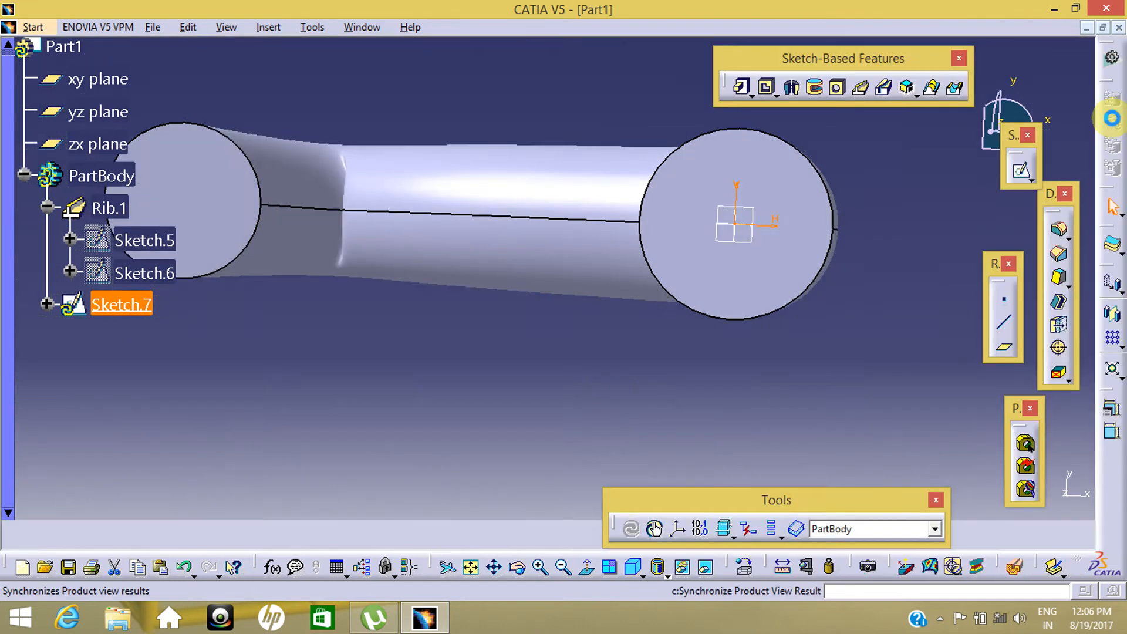
Sketch a seven-point spline on the zx plane, starting at the origin and following the rib's middle to just beyond its far end face
{"action": "middle_click_drag", "start_coordinate": [748, 419], "coordinate": [649, 226]}
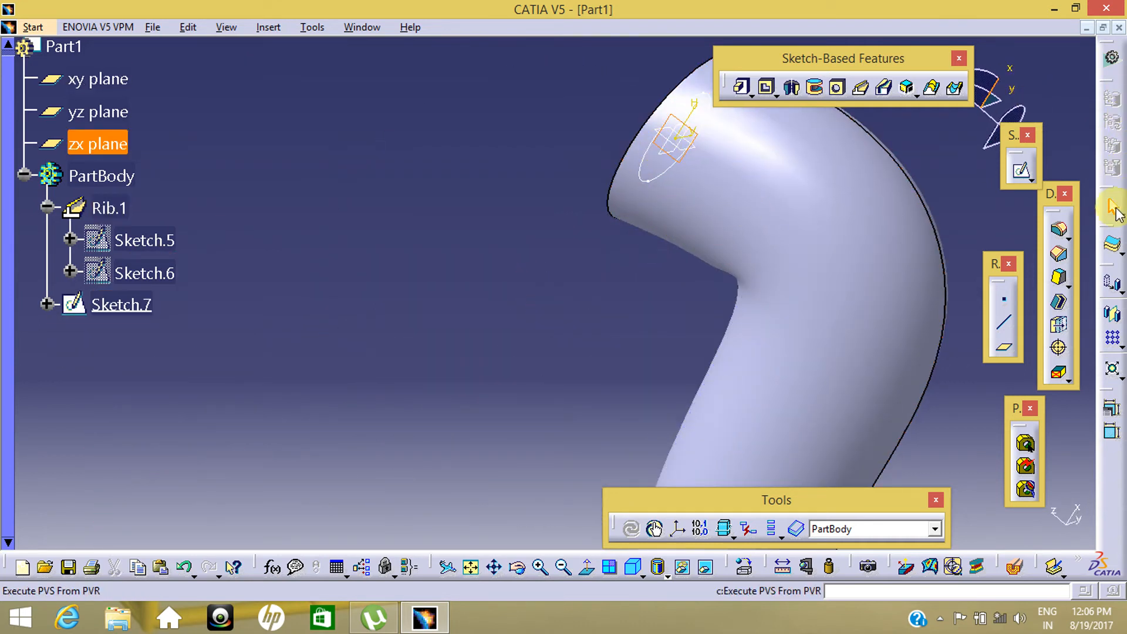
{"action": "left_click", "coordinate": [1021, 170]}
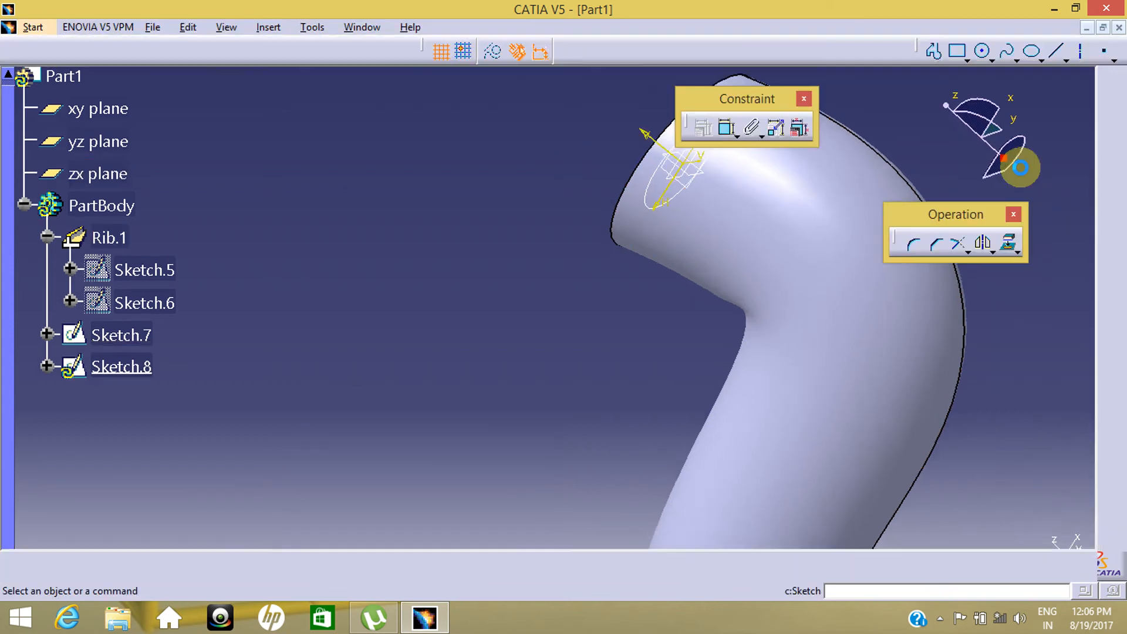
{"action": "mouse_move", "coordinate": [725, 440]}
{"action": "middle_mouse_down"}
{"action": "mouse_move", "coordinate": [699, 272]}
{"action": "mouse_move", "coordinate": [696, 342]}
{"action": "middle_mouse_up"}
{"action": "left_click", "coordinate": [1005, 51]}
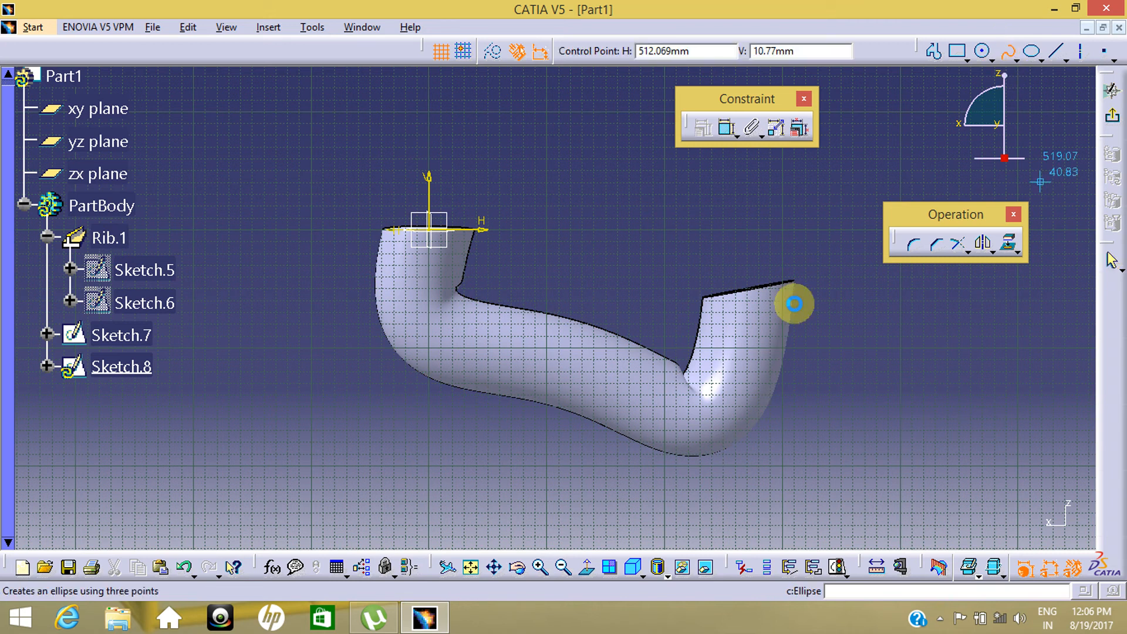
{"action": "left_click", "coordinate": [435, 223]}
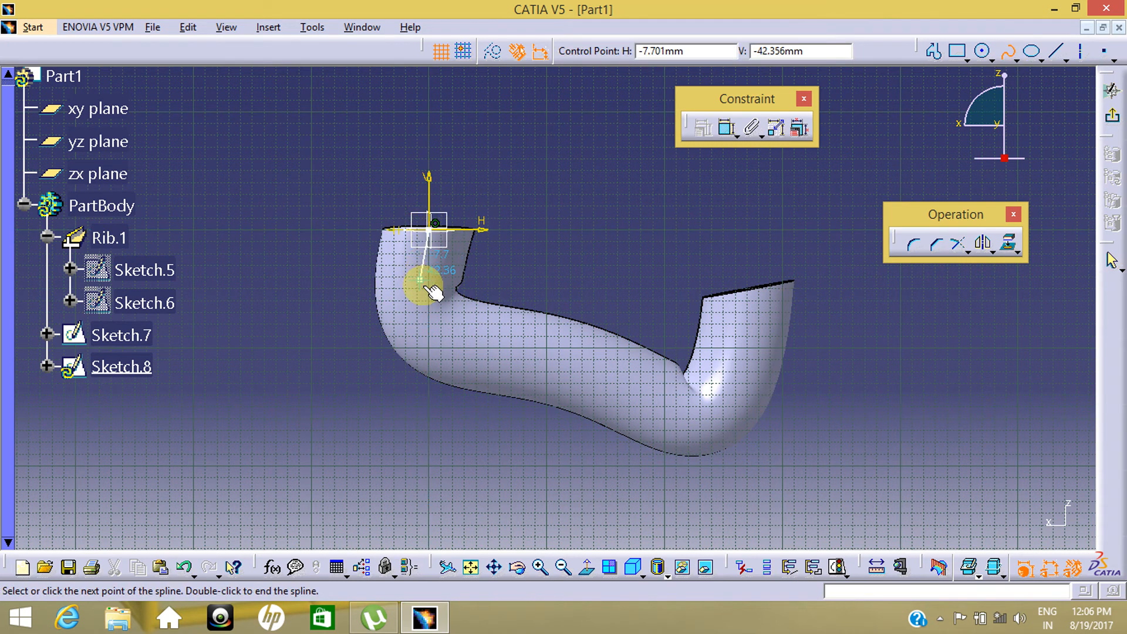
{"action": "left_click", "coordinate": [424, 292]}
{"action": "left_click", "coordinate": [497, 351]}
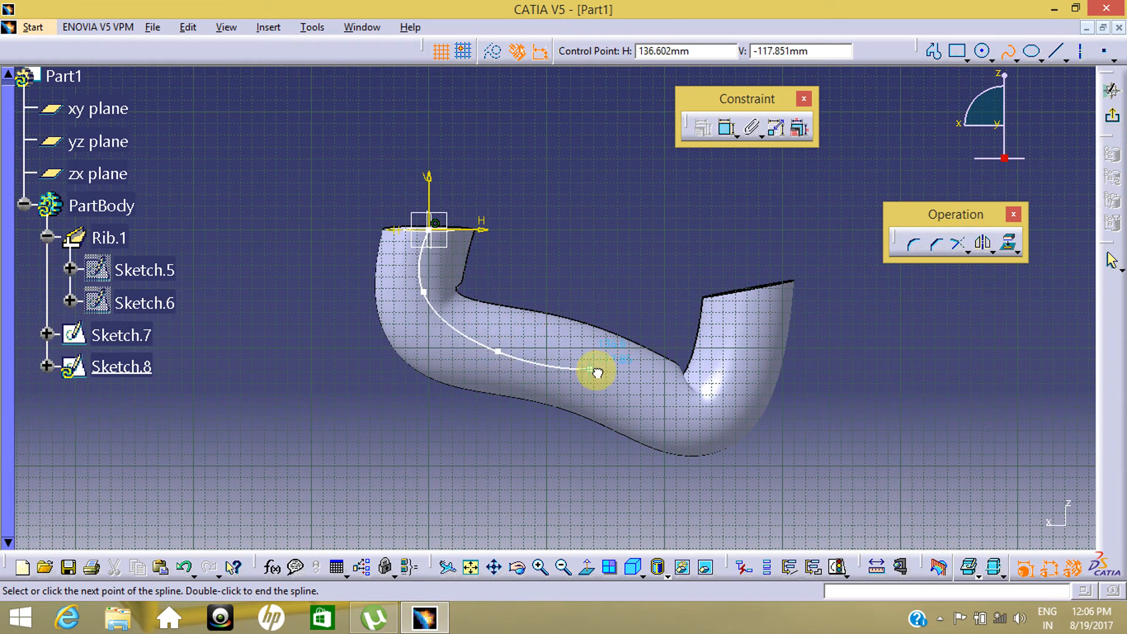
{"action": "left_click", "coordinate": [594, 370]}
{"action": "left_click", "coordinate": [664, 405]}
{"action": "left_click", "coordinate": [731, 388]}
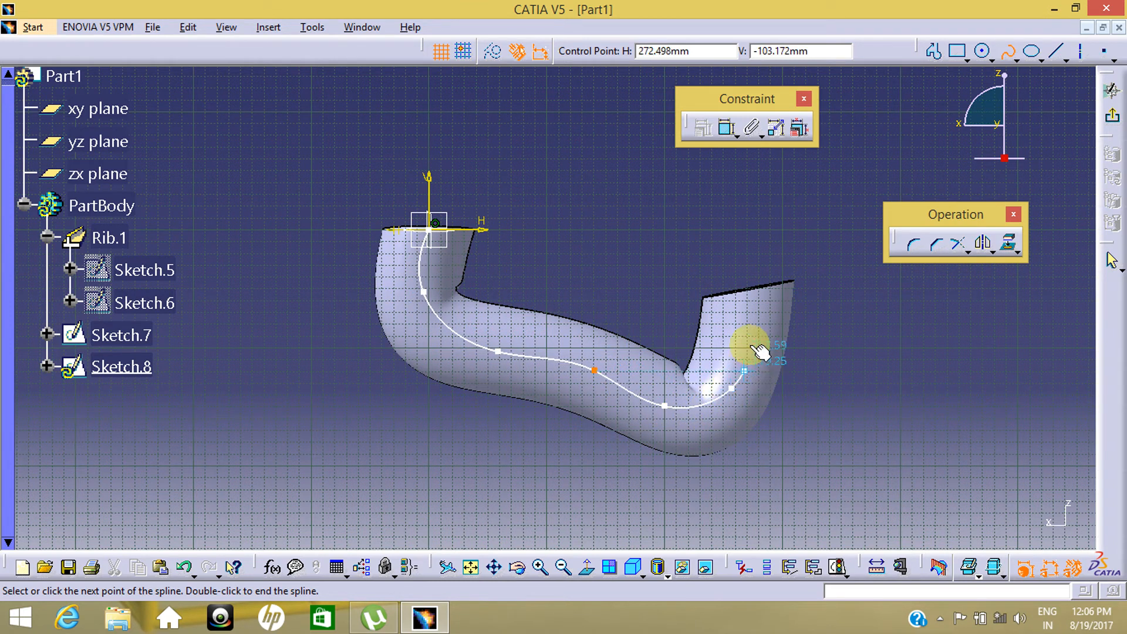
{"action": "left_click", "coordinate": [754, 278]}
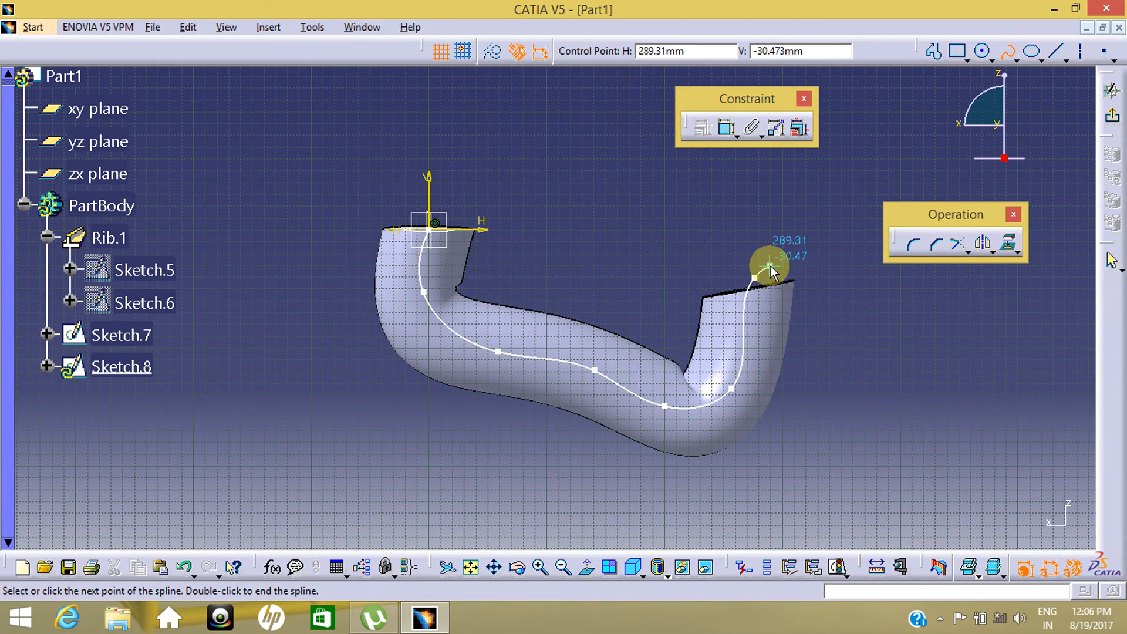
{"action": "double_click", "coordinate": [769, 265]}
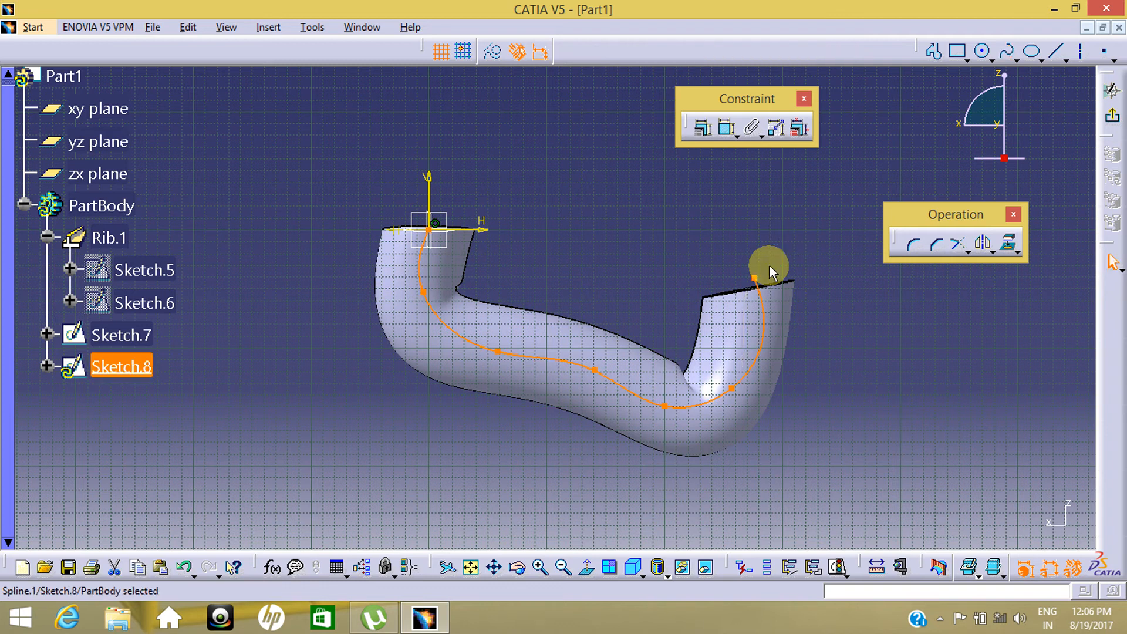
Move the spline's far end point further out past the rib's end face and exit the sketch
{"action": "left_click", "coordinate": [855, 408]}
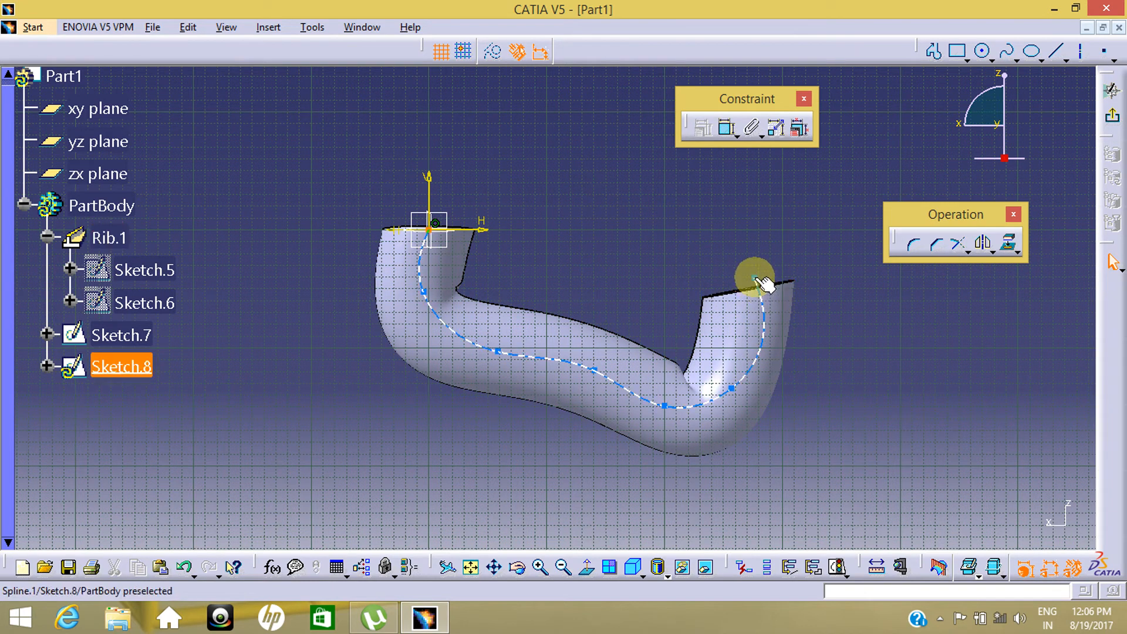
{"action": "mouse_move", "coordinate": [746, 256]}
{"action": "left_mouse_down"}
{"action": "mouse_move", "coordinate": [719, 256]}
{"action": "mouse_move", "coordinate": [727, 247]}
{"action": "mouse_move", "coordinate": [714, 242]}
{"action": "mouse_move", "coordinate": [716, 272]}
{"action": "mouse_move", "coordinate": [726, 270]}
{"action": "left_mouse_up"}
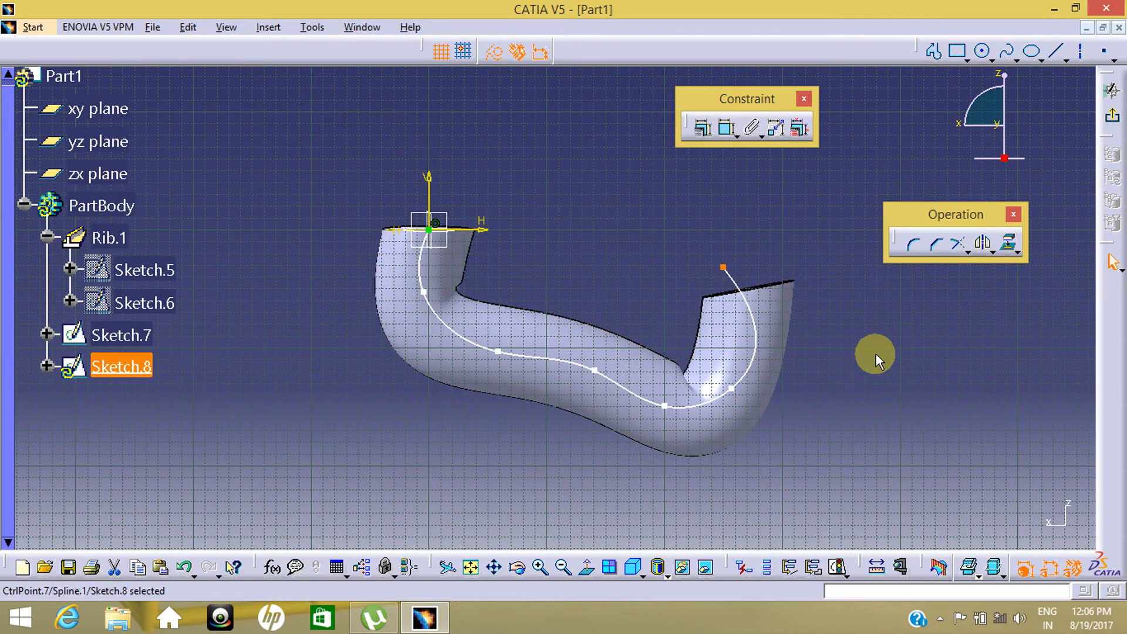
{"action": "left_click", "coordinate": [1112, 116]}
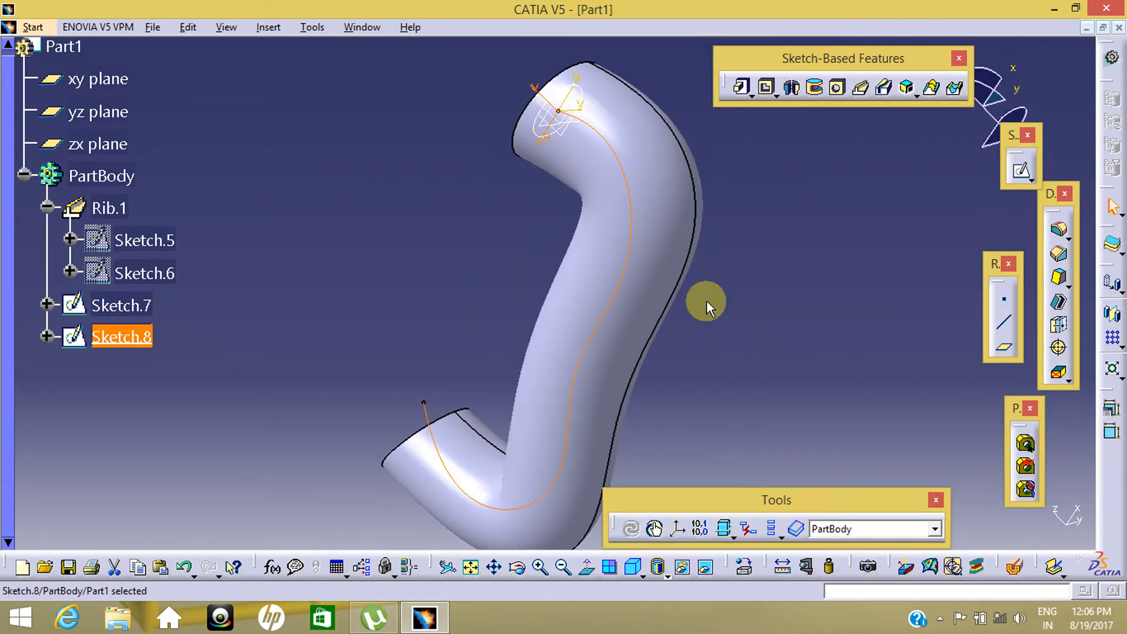
{"action": "left_click", "coordinate": [707, 301]}
Hollow the rib with a Slot using the Sketch.7 circle as the profile and the Sketch.8 spline as the center curve, with Keep angle profile control
{"action": "mouse_move", "coordinate": [460, 229]}
{"action": "middle_mouse_down"}
{"action": "mouse_move", "coordinate": [698, 325]}
{"action": "mouse_move", "coordinate": [720, 401]}
{"action": "middle_mouse_up"}
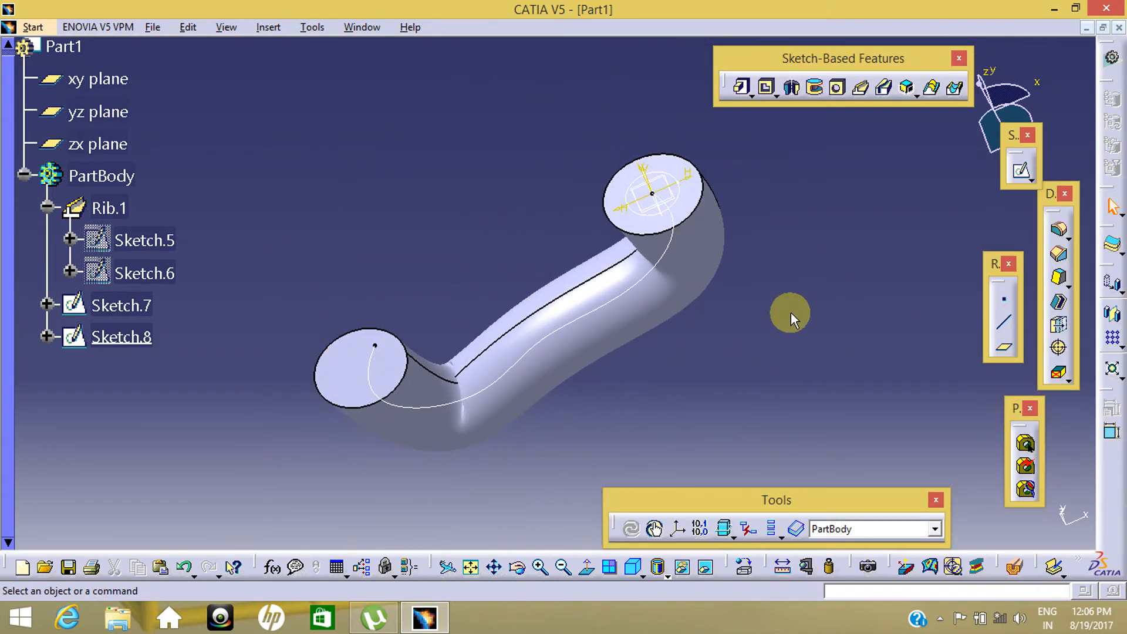
{"action": "left_click", "coordinate": [884, 89]}
{"action": "middle_click_drag", "start_coordinate": [657, 382], "coordinate": [555, 293]}
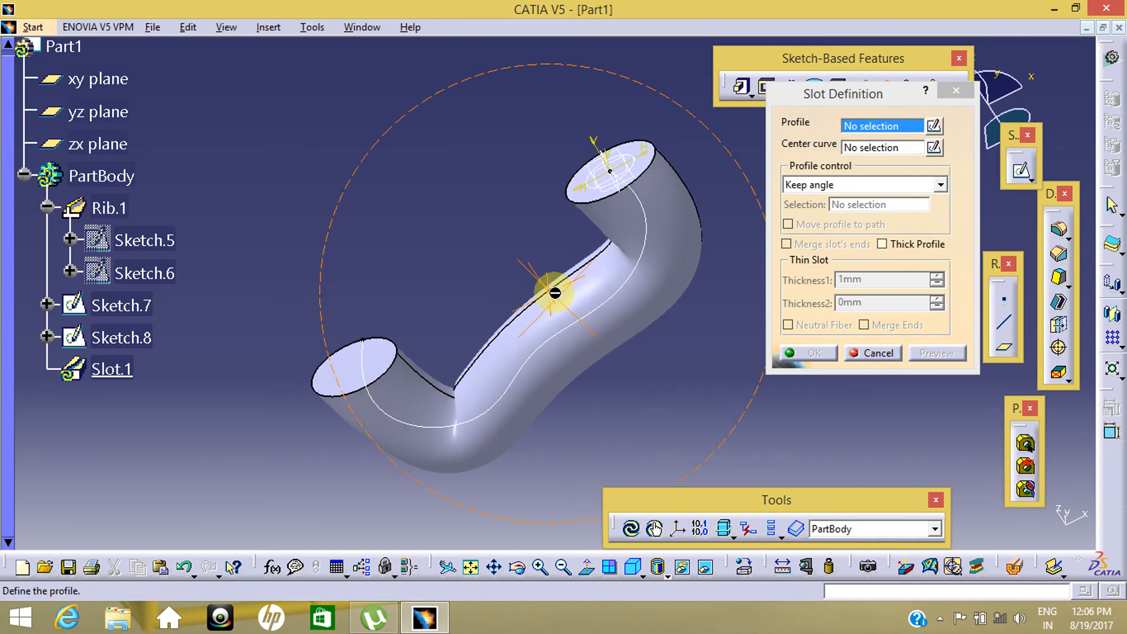
{"action": "left_click", "coordinate": [646, 170]}
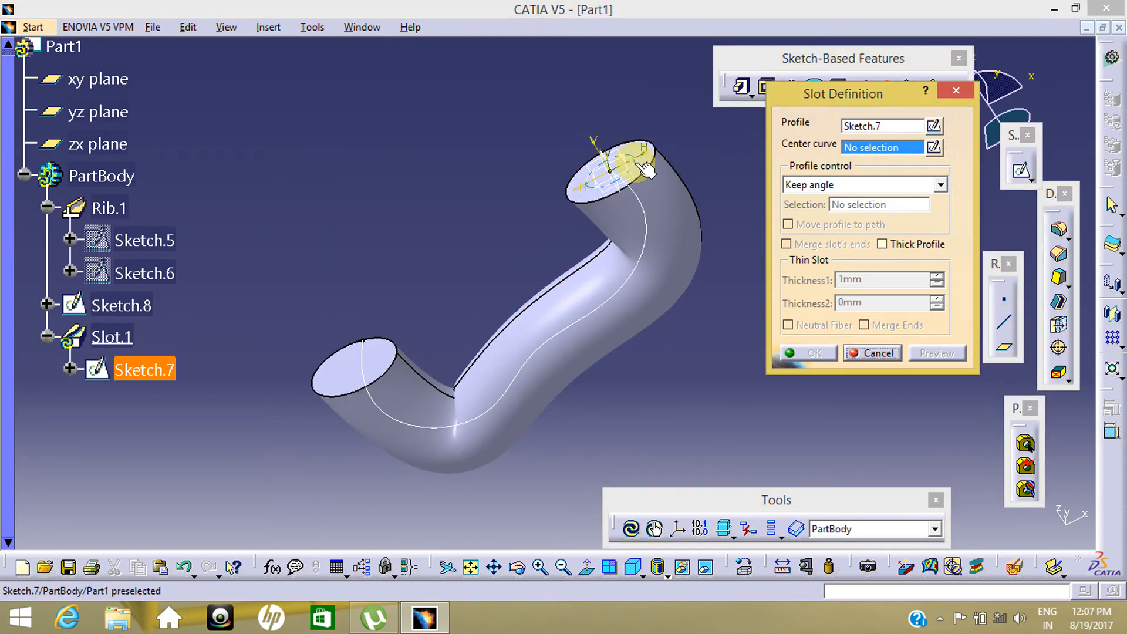
{"action": "left_click", "coordinate": [648, 223]}
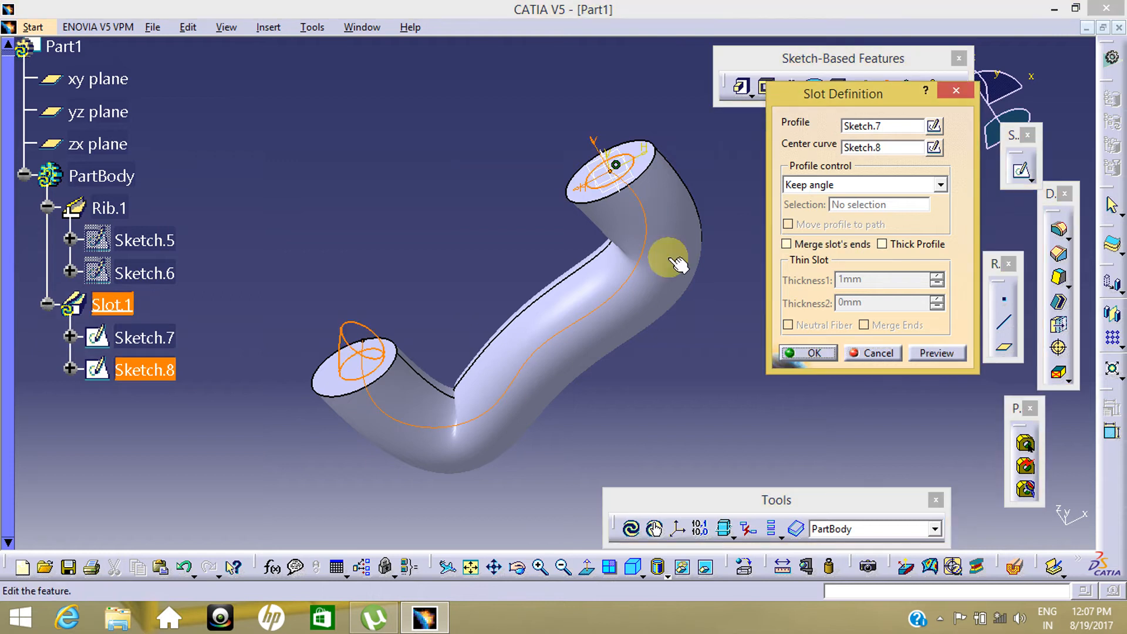
{"action": "left_click", "coordinate": [806, 353]}
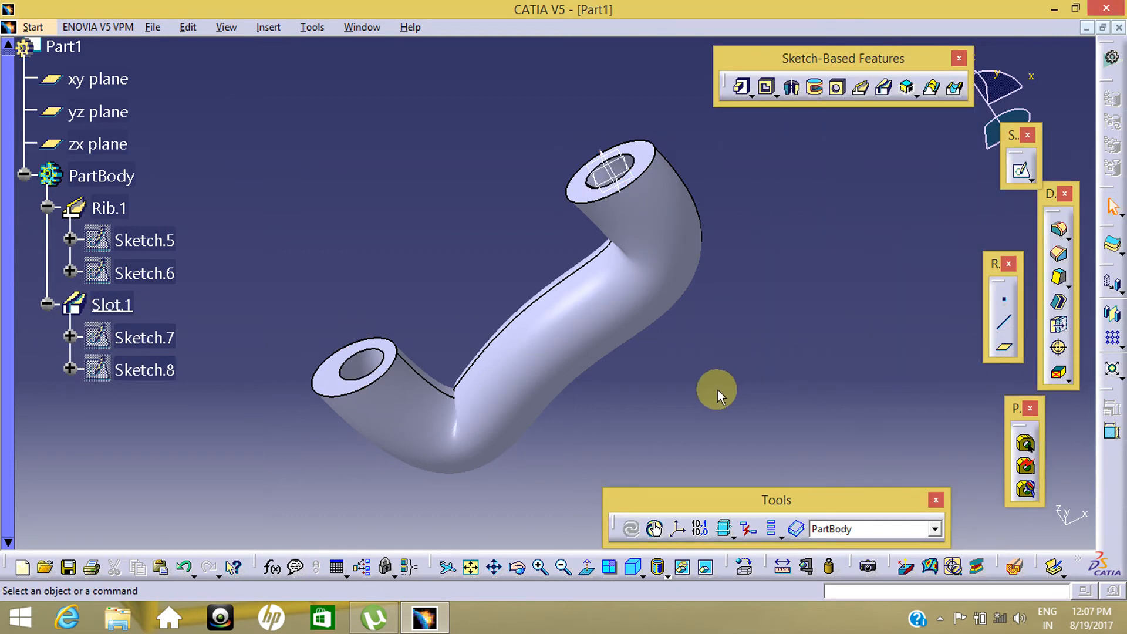
{"action": "middle_click_drag", "start_coordinate": [531, 286], "coordinate": [642, 353]}
{"action": "middle_click_drag", "start_coordinate": [635, 288], "coordinate": [552, 451]}
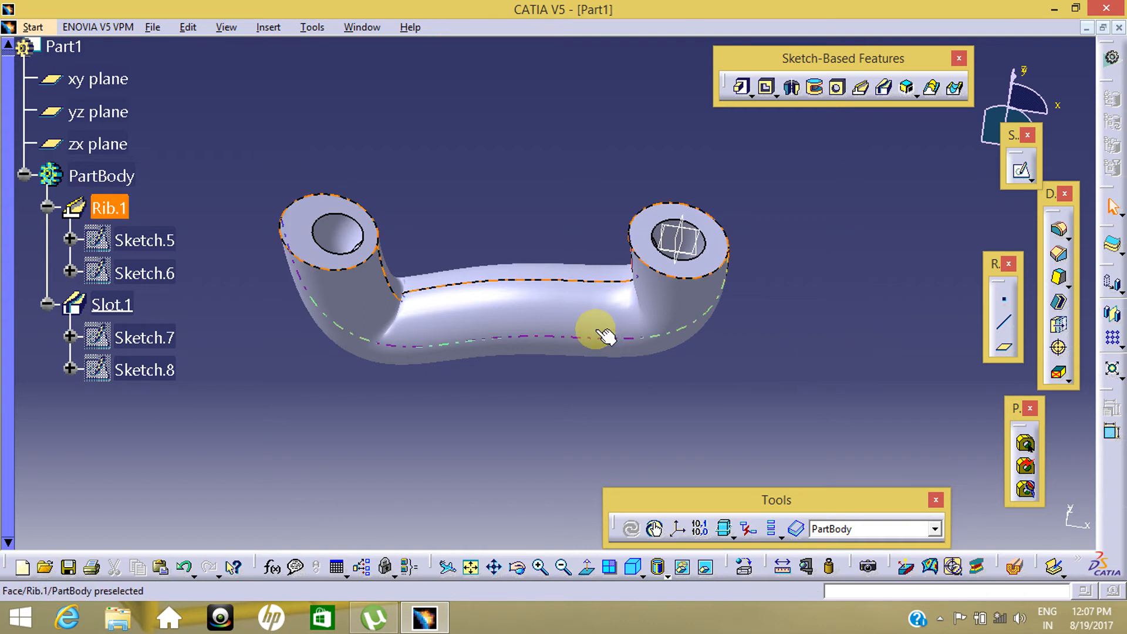
{"action": "left_click", "coordinate": [940, 620]}
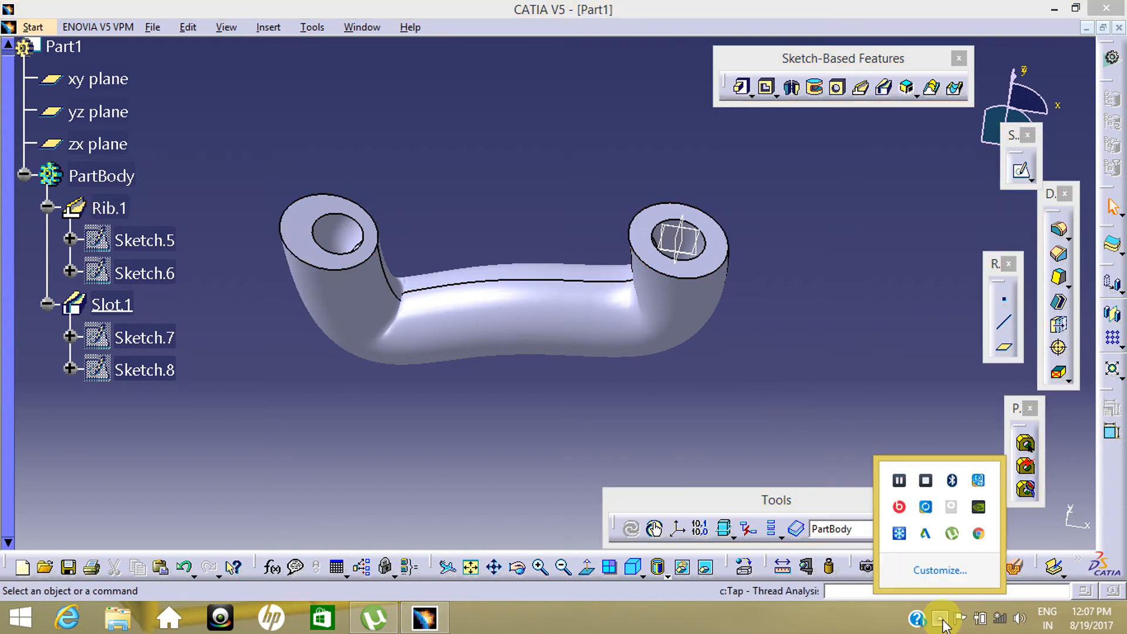
{"action": "left_click", "coordinate": [897, 481]}
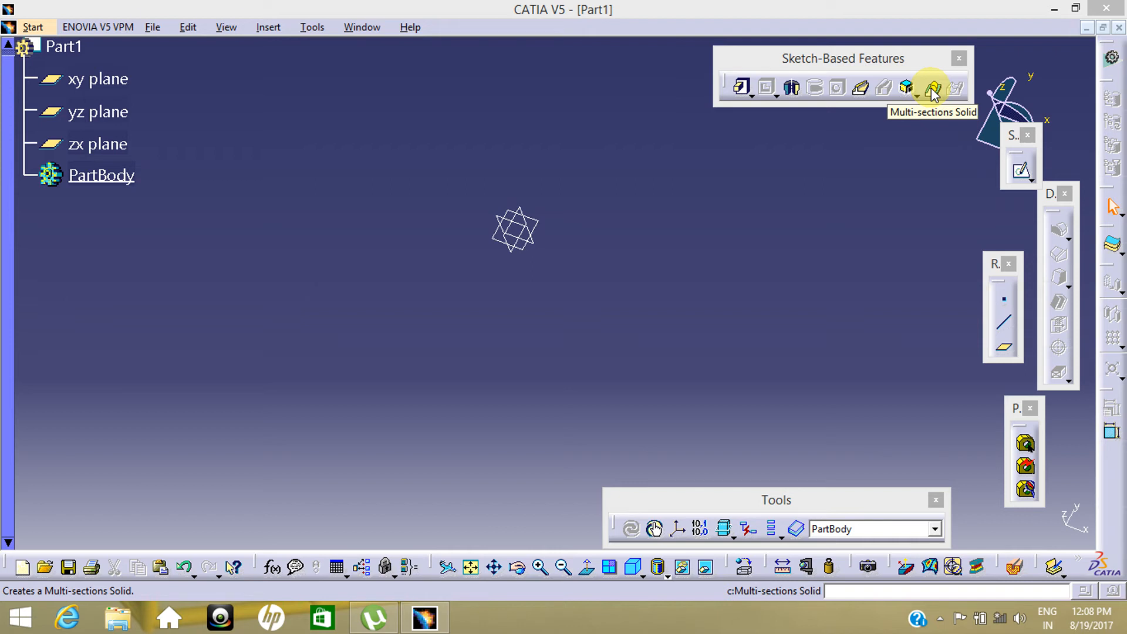
Sketch a circle centred on the origin on the xy plane and exit the sketch
{"action": "left_click", "coordinate": [659, 317]}
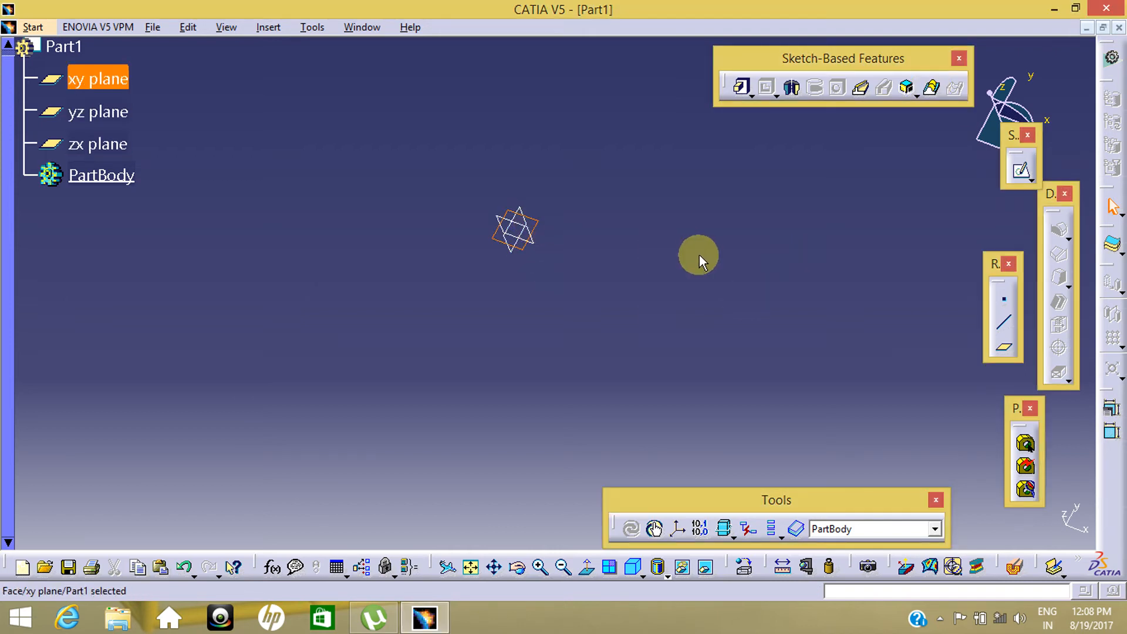
{"action": "middle_click_drag", "start_coordinate": [619, 277], "coordinate": [714, 278]}
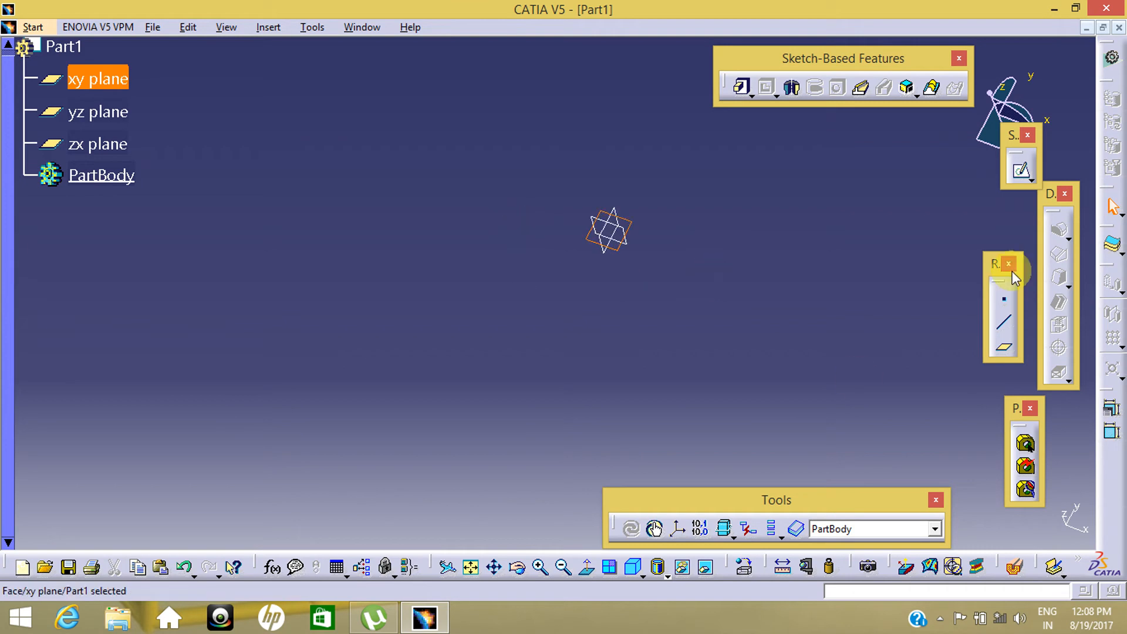
{"action": "left_click", "coordinate": [1019, 173]}
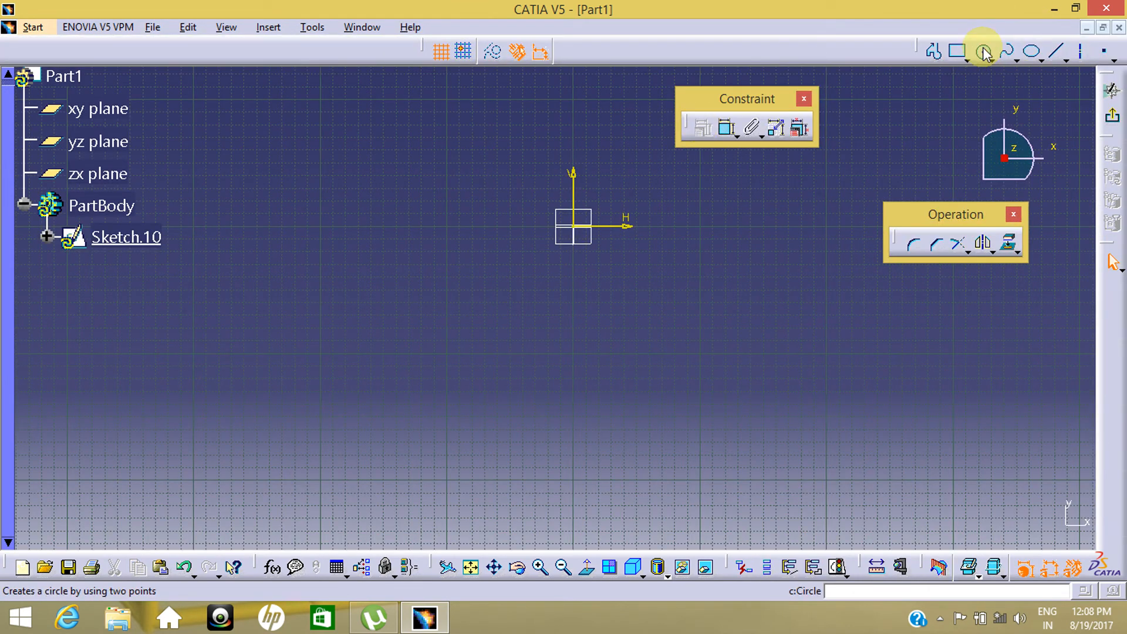
{"action": "left_click", "coordinate": [982, 51]}
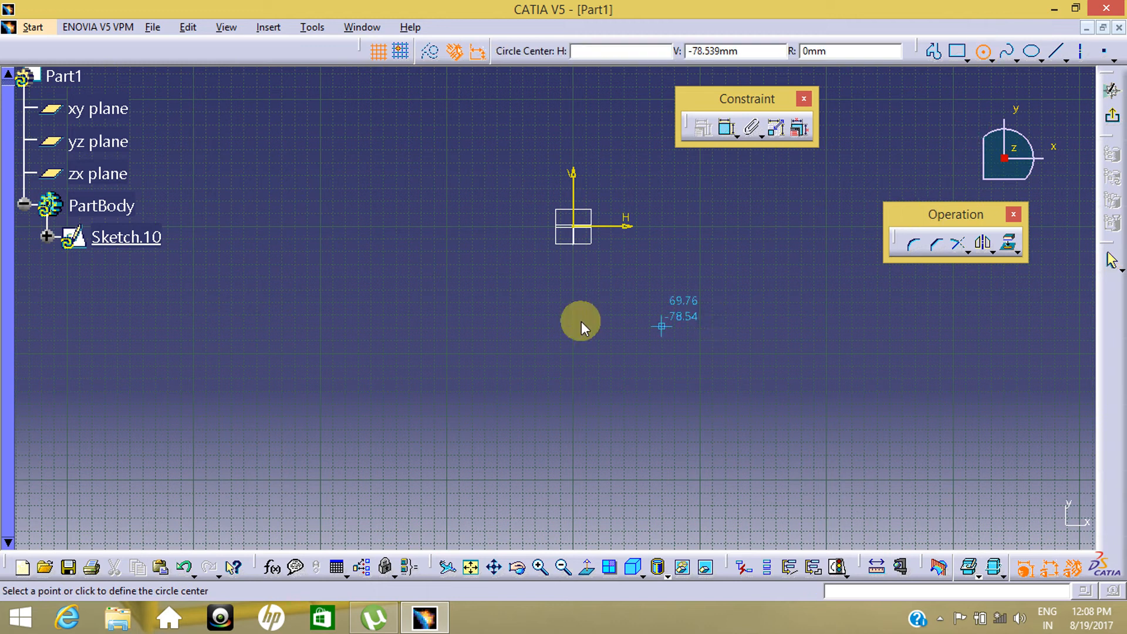
{"action": "left_click", "coordinate": [573, 227]}
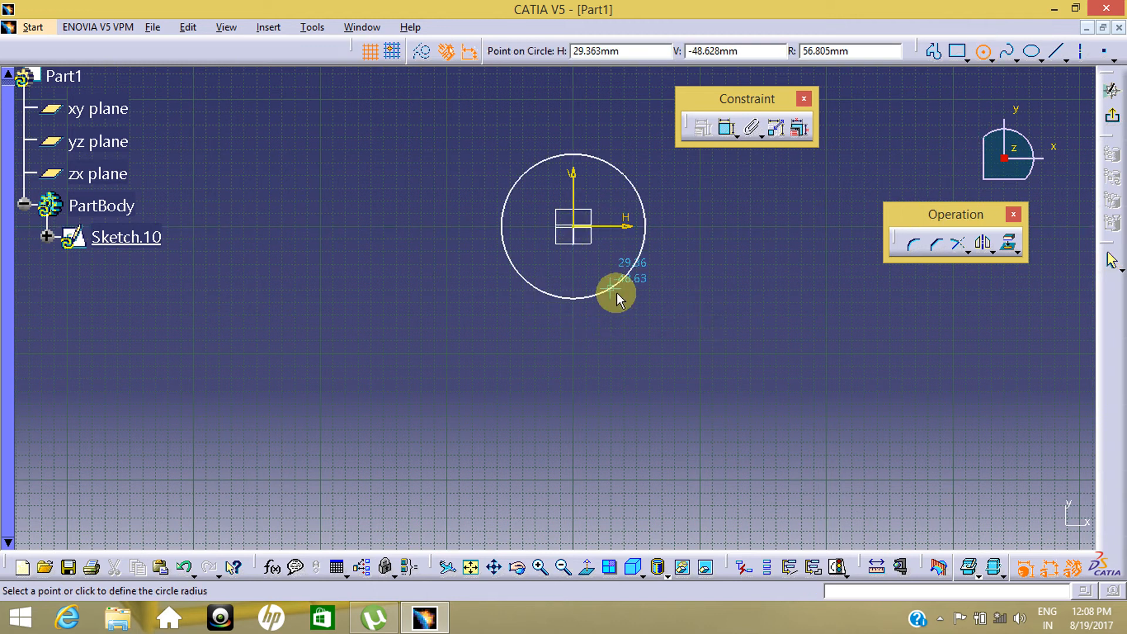
{"action": "left_click", "coordinate": [657, 227]}
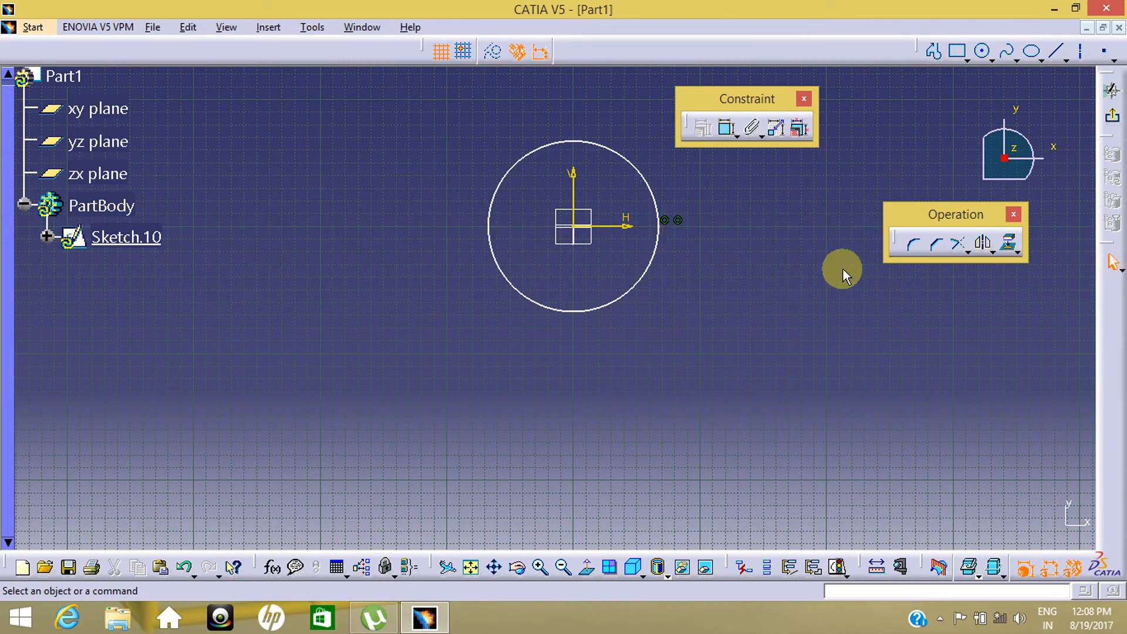
{"action": "left_click", "coordinate": [1112, 121]}
Create a plane offset from the xy plane in the reversed direction, pulled well away from the circle sketch
{"action": "mouse_move", "coordinate": [748, 342]}
{"action": "middle_mouse_down"}
{"action": "mouse_move", "coordinate": [591, 238]}
{"action": "mouse_move", "coordinate": [572, 157]}
{"action": "middle_mouse_up"}
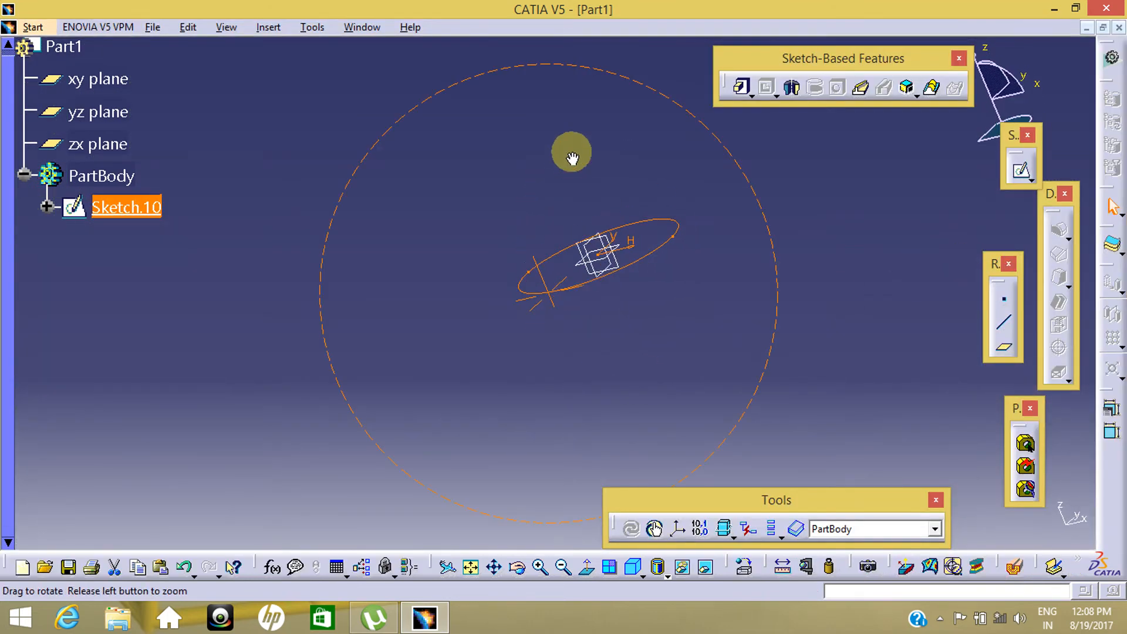
{"action": "middle_click_drag", "start_coordinate": [679, 334], "coordinate": [656, 299]}
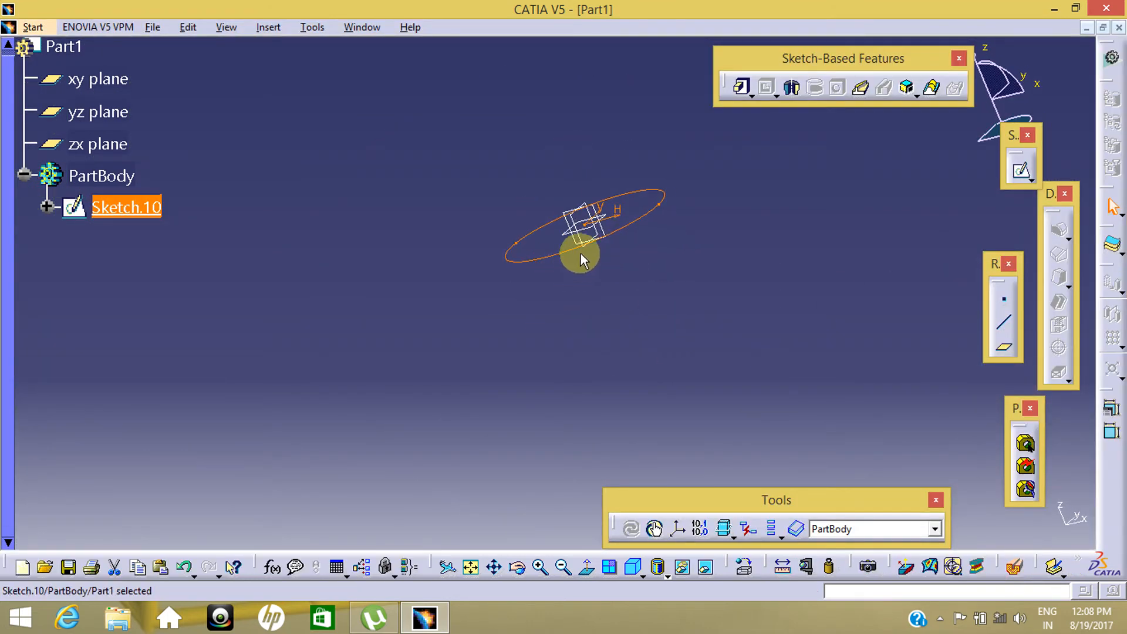
{"action": "left_click", "coordinate": [586, 230]}
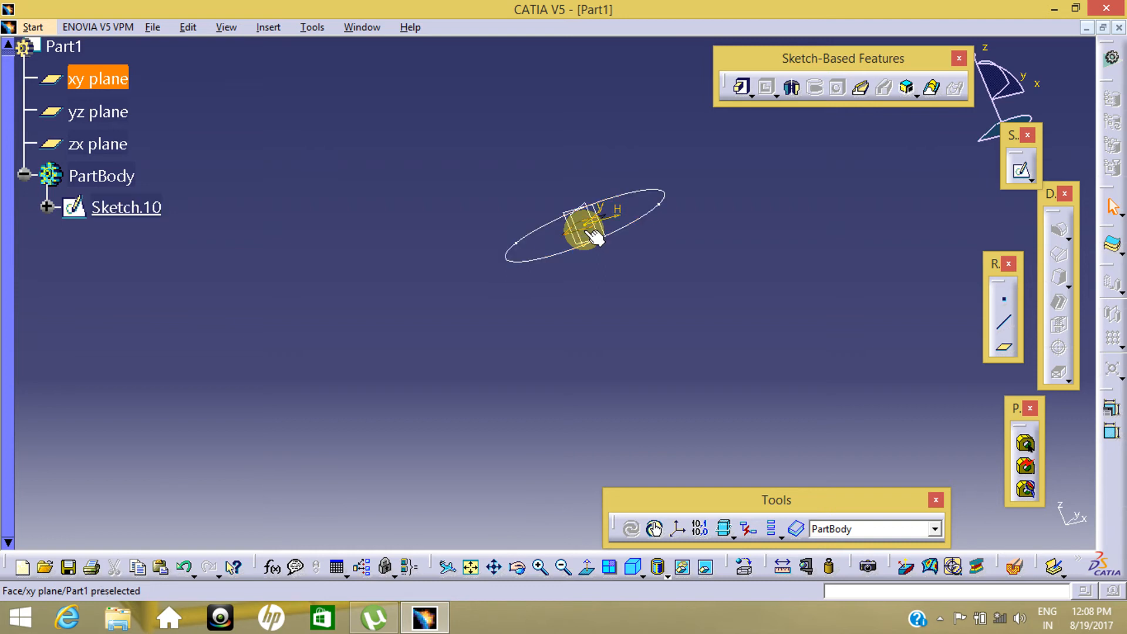
{"action": "left_click", "coordinate": [1003, 345]}
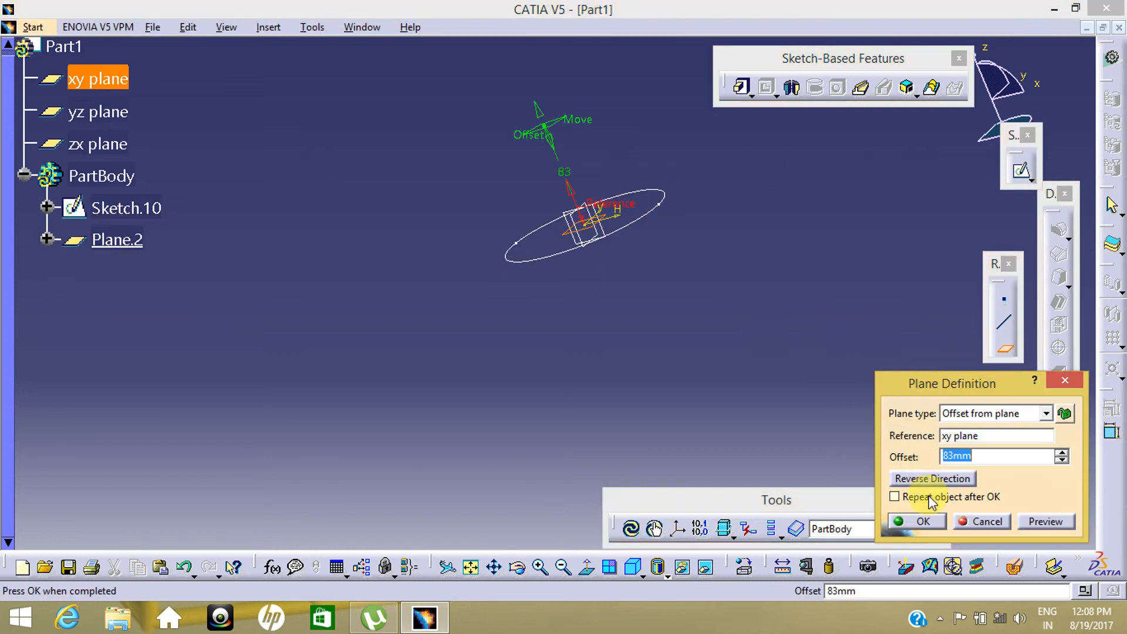
{"action": "left_click", "coordinate": [932, 478]}
{"action": "left_click_drag", "start_coordinate": [629, 343], "coordinate": [655, 392]}
{"action": "left_click", "coordinate": [923, 525]}
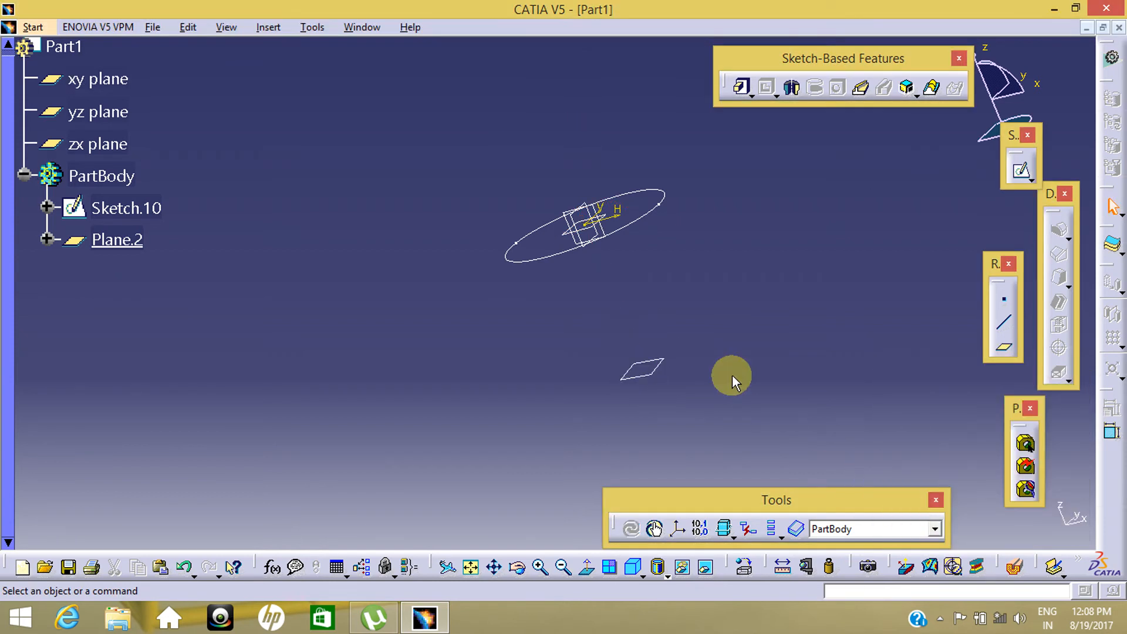
Sketch a rectangle around the origin on the new offset plane, within the circle's outline, and exit the sketch
{"action": "left_click", "coordinate": [656, 361]}
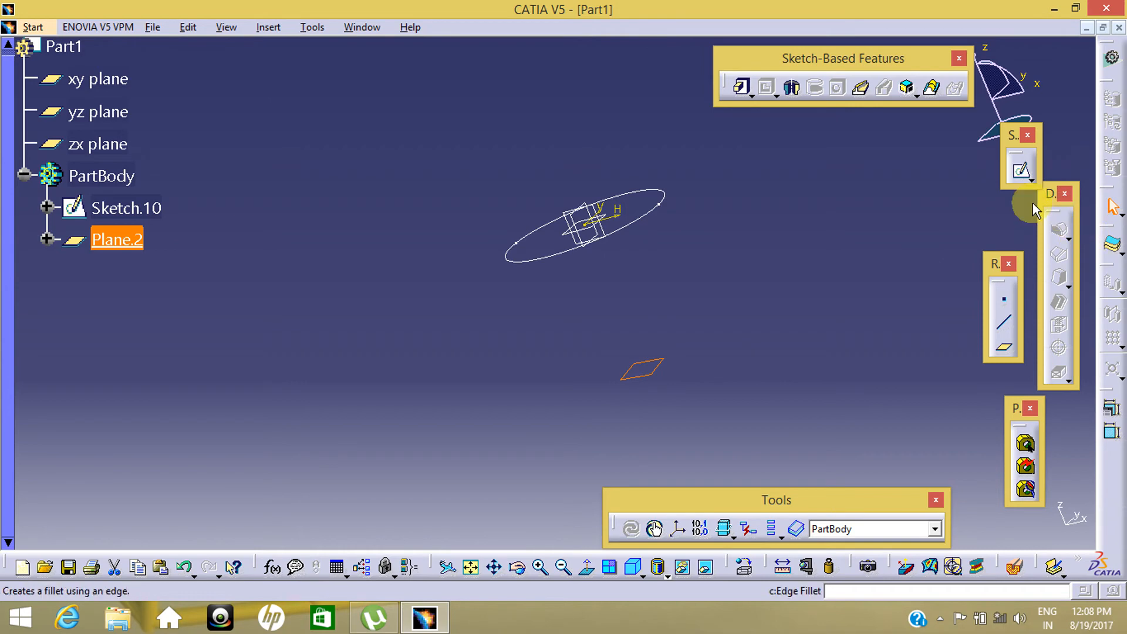
{"action": "left_click", "coordinate": [1020, 170]}
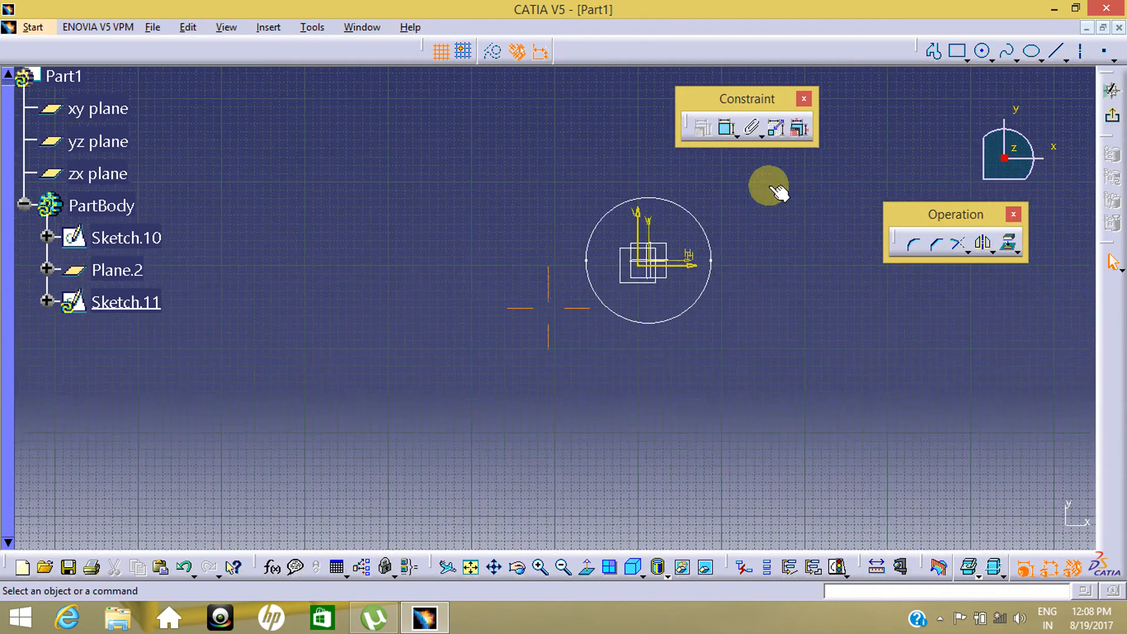
{"action": "mouse_move", "coordinate": [767, 328]}
{"action": "middle_mouse_down"}
{"action": "mouse_move", "coordinate": [644, 407]}
{"action": "mouse_move", "coordinate": [649, 385]}
{"action": "mouse_move", "coordinate": [598, 384]}
{"action": "mouse_move", "coordinate": [658, 172]}
{"action": "middle_mouse_up"}
{"action": "left_click", "coordinate": [649, 385]}
{"action": "left_click", "coordinate": [965, 55]}
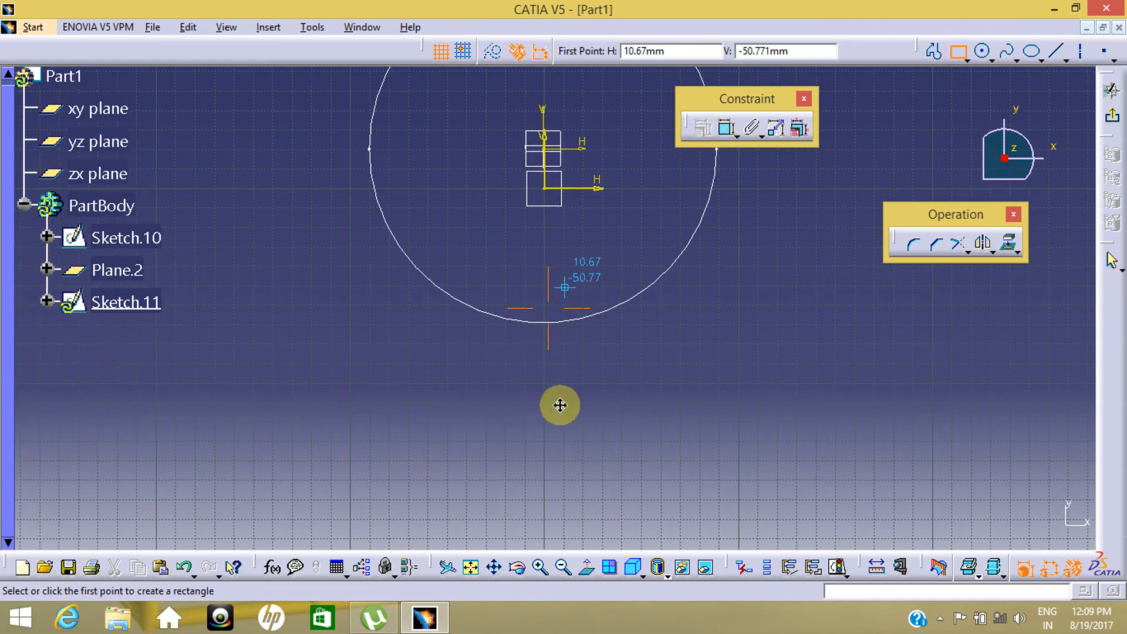
{"action": "middle_click_drag", "start_coordinate": [556, 230], "coordinate": [548, 452]}
{"action": "left_click", "coordinate": [418, 279]}
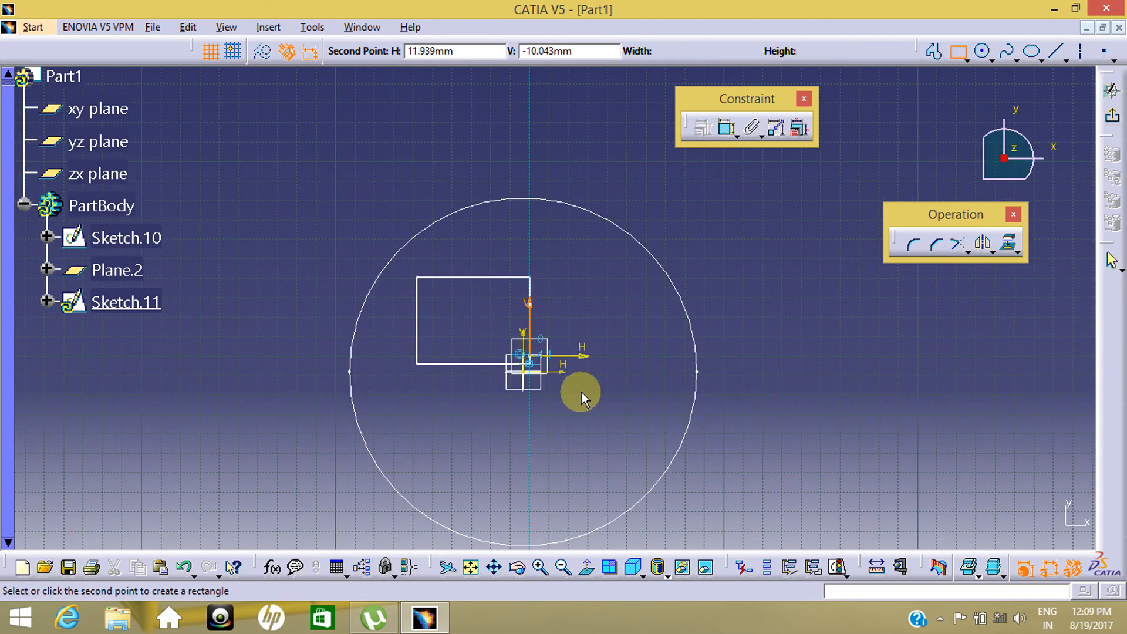
{"action": "left_click", "coordinate": [661, 461]}
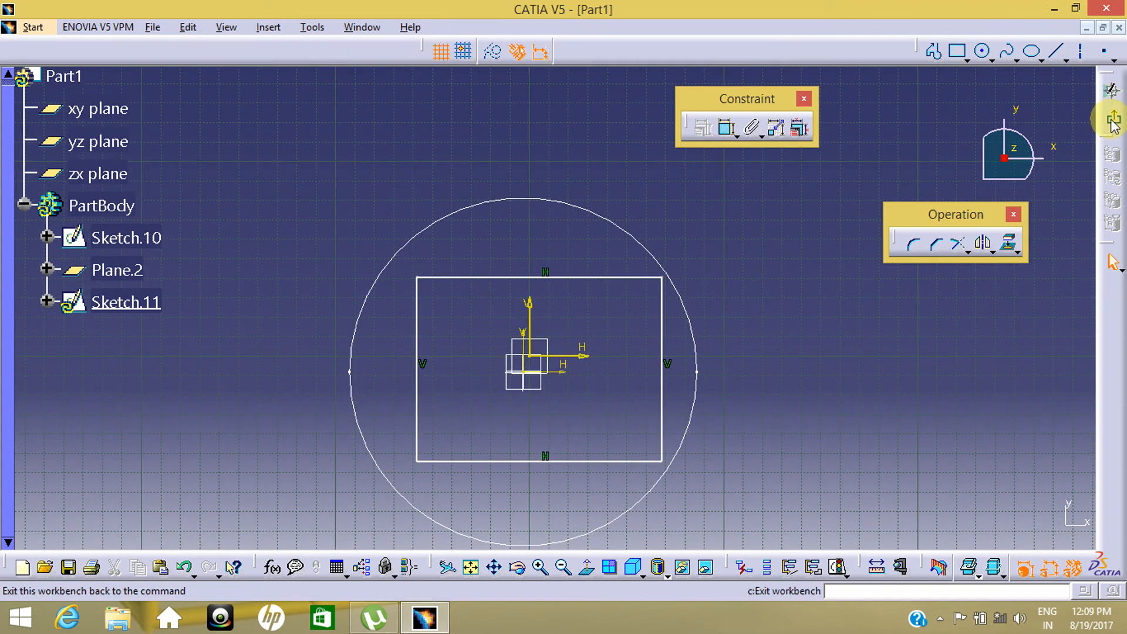
{"action": "left_click", "coordinate": [1111, 89]}
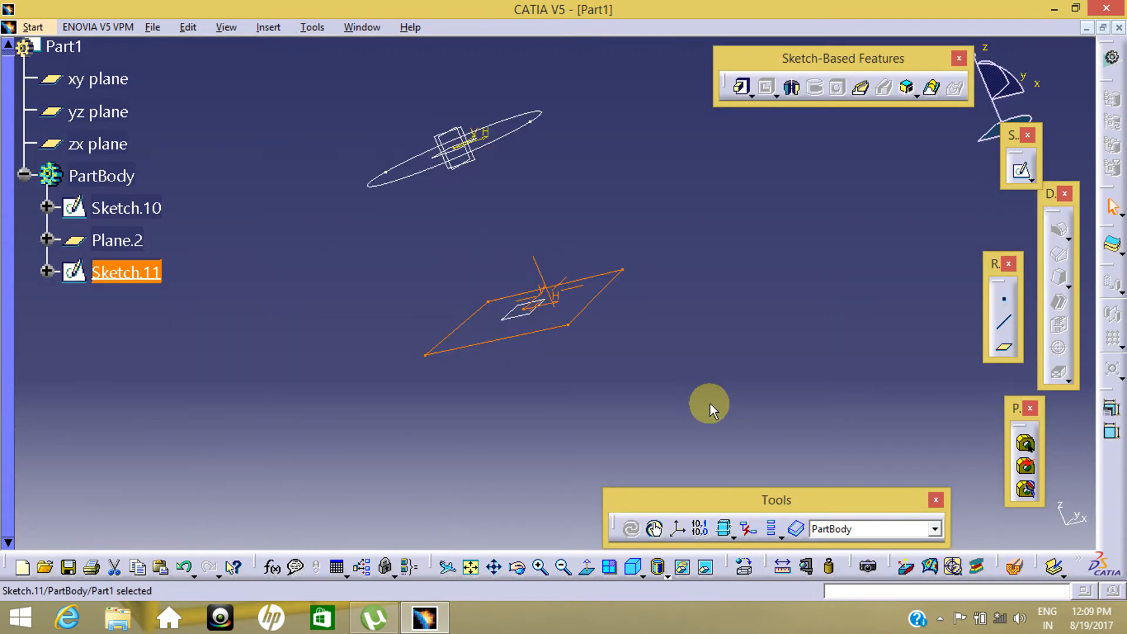
Examine the circle and rectangle sections from several angles, comparing the rectangle's corner points with the circle's outline
{"action": "middle_click_drag", "start_coordinate": [537, 415], "coordinate": [555, 385]}
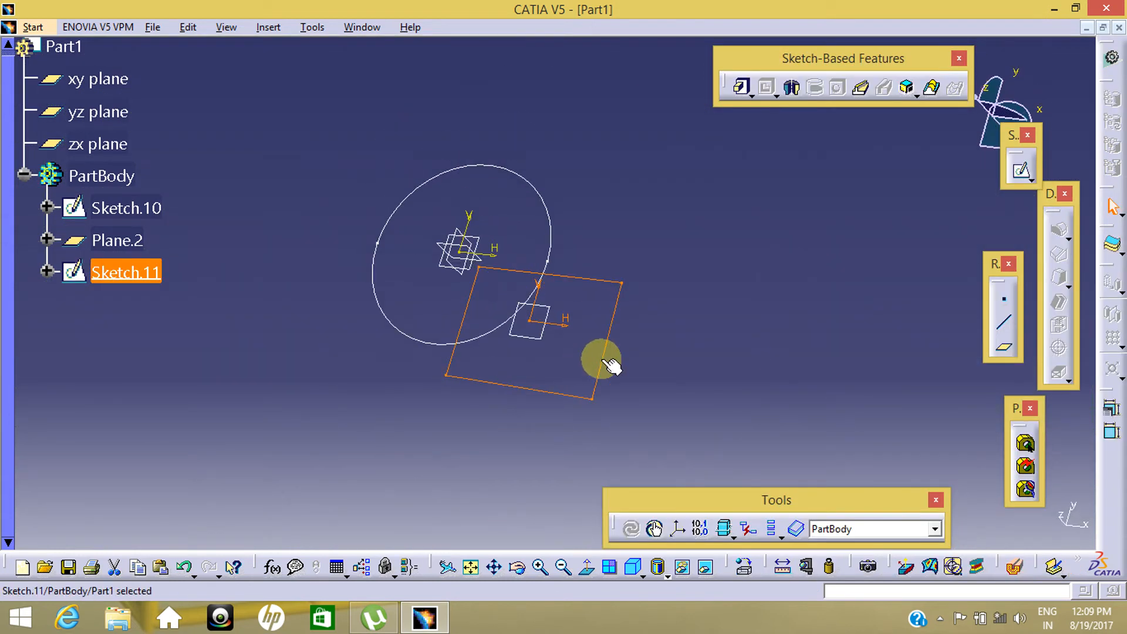
{"action": "left_click", "coordinate": [604, 357]}
{"action": "left_click", "coordinate": [550, 255]}
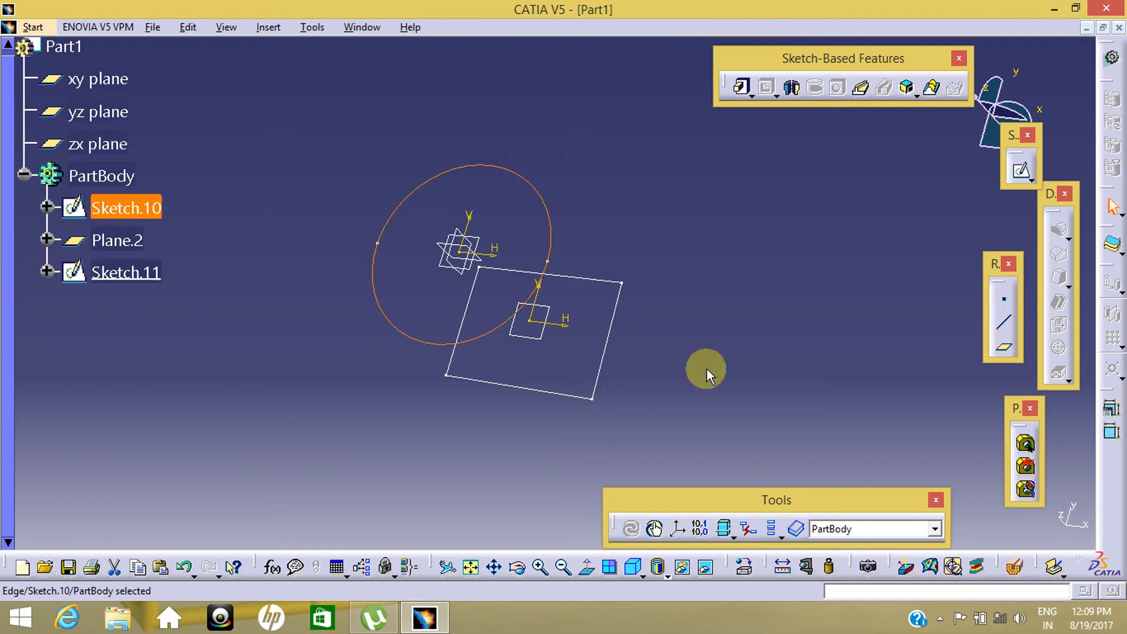
{"action": "mouse_move", "coordinate": [537, 470]}
{"action": "middle_mouse_down"}
{"action": "mouse_move", "coordinate": [564, 297]}
{"action": "mouse_move", "coordinate": [594, 241]}
{"action": "middle_mouse_up"}
{"action": "left_click", "coordinate": [555, 138]}
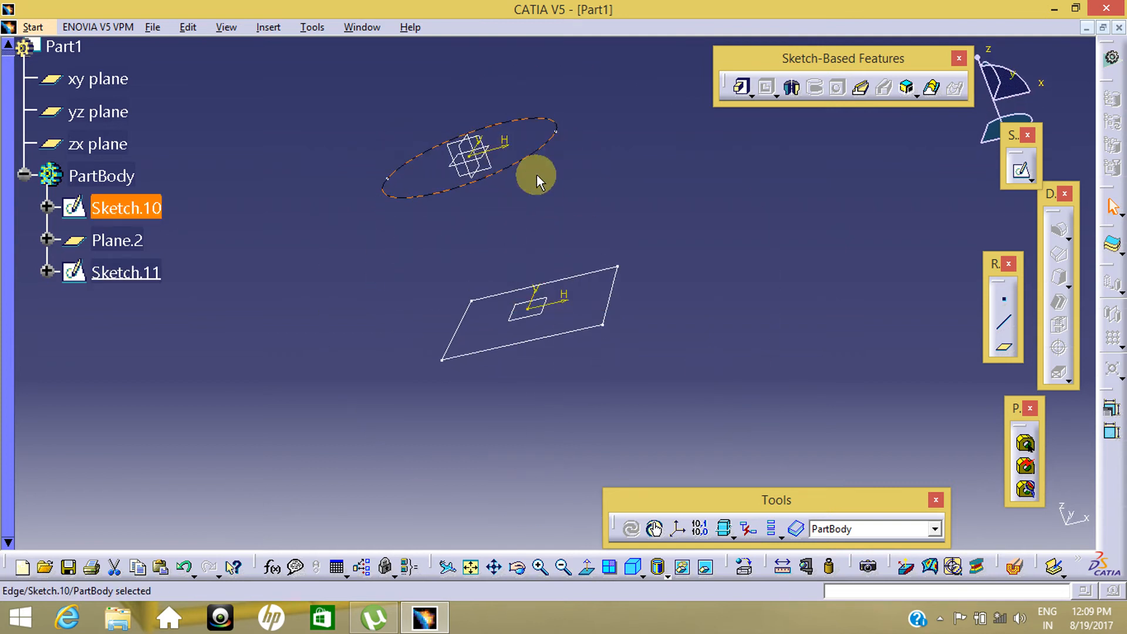
{"action": "mouse_move", "coordinate": [657, 351]}
{"action": "middle_mouse_down"}
{"action": "mouse_move", "coordinate": [490, 302]}
{"action": "mouse_move", "coordinate": [425, 430]}
{"action": "mouse_move", "coordinate": [449, 405]}
{"action": "middle_mouse_up"}
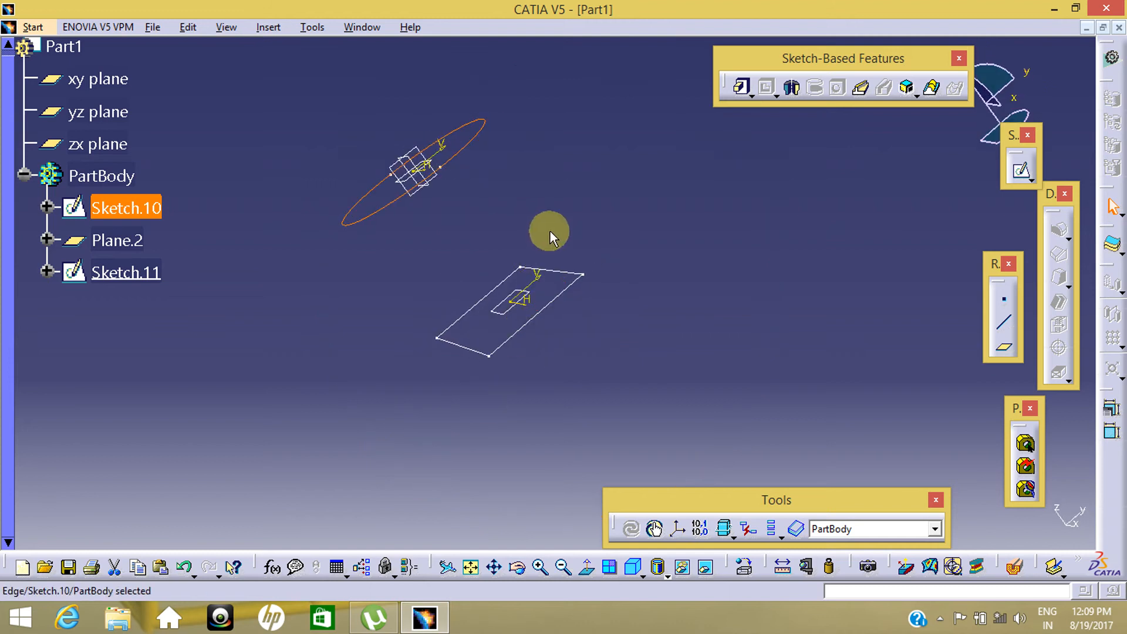
{"action": "left_click_drag", "start_coordinate": [620, 209], "coordinate": [403, 411]}
{"action": "left_click", "coordinate": [679, 360]}
{"action": "mouse_move", "coordinate": [679, 360]}
{"action": "middle_mouse_down"}
{"action": "mouse_move", "coordinate": [611, 390]}
{"action": "mouse_move", "coordinate": [626, 401]}
{"action": "middle_mouse_up"}
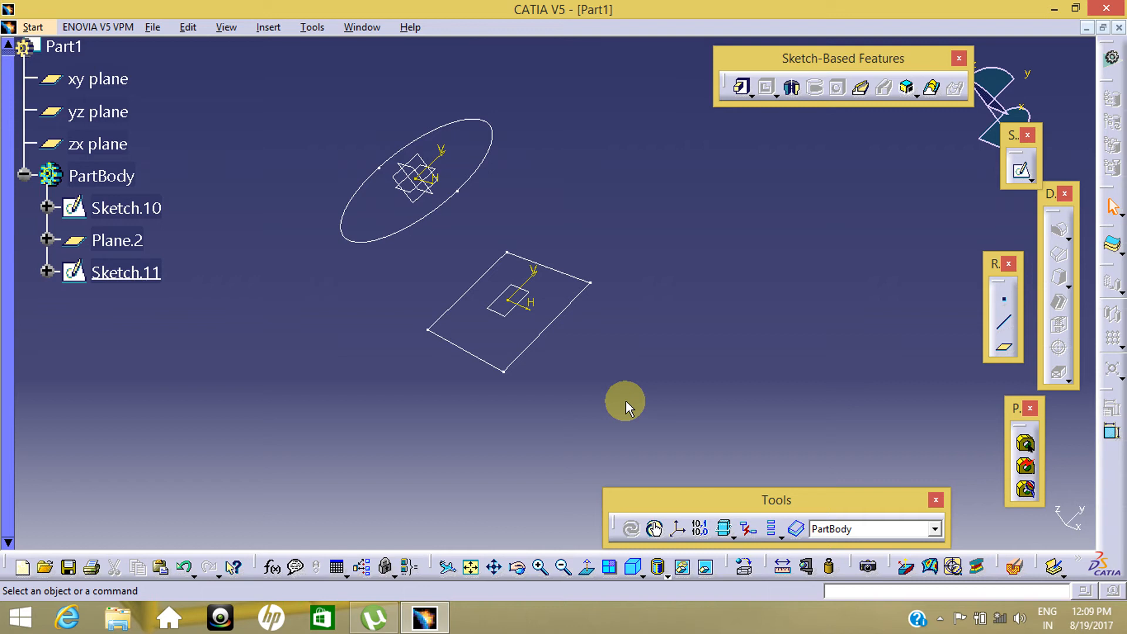
{"action": "mouse_move", "coordinate": [625, 400]}
{"action": "middle_mouse_down"}
{"action": "mouse_move", "coordinate": [805, 269]}
{"action": "mouse_move", "coordinate": [514, 297]}
{"action": "mouse_move", "coordinate": [692, 271]}
{"action": "mouse_move", "coordinate": [516, 335]}
{"action": "mouse_move", "coordinate": [697, 289]}
{"action": "mouse_move", "coordinate": [652, 398]}
{"action": "mouse_move", "coordinate": [593, 312]}
{"action": "mouse_move", "coordinate": [538, 395]}
{"action": "mouse_move", "coordinate": [456, 262]}
{"action": "middle_mouse_up"}
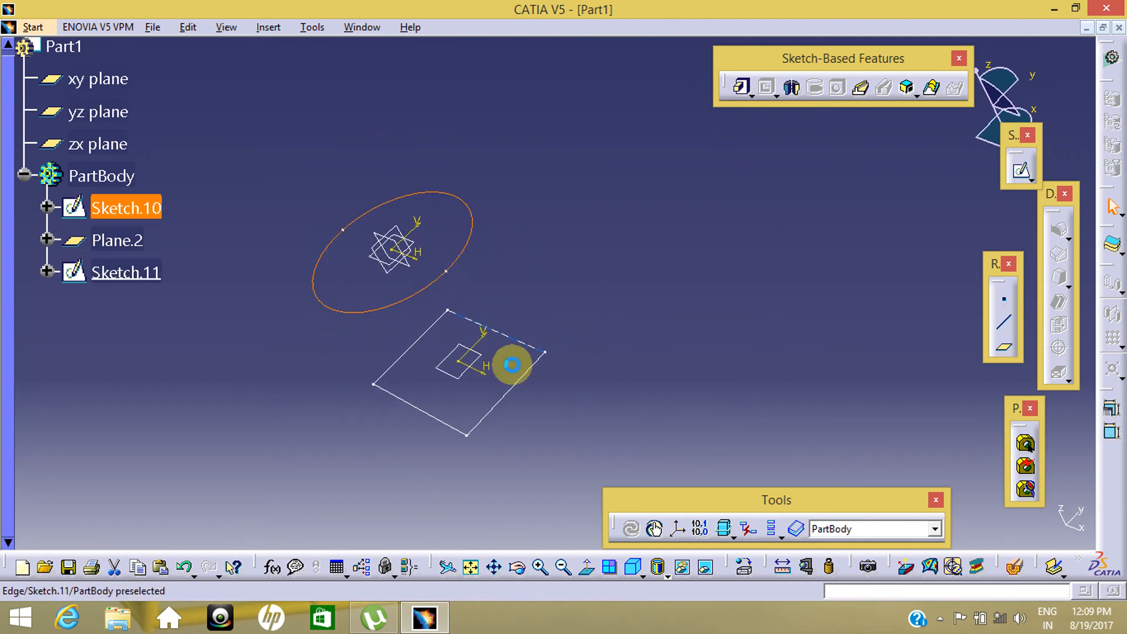
{"action": "left_click", "coordinate": [505, 392]}
{"action": "left_click", "coordinate": [549, 280]}
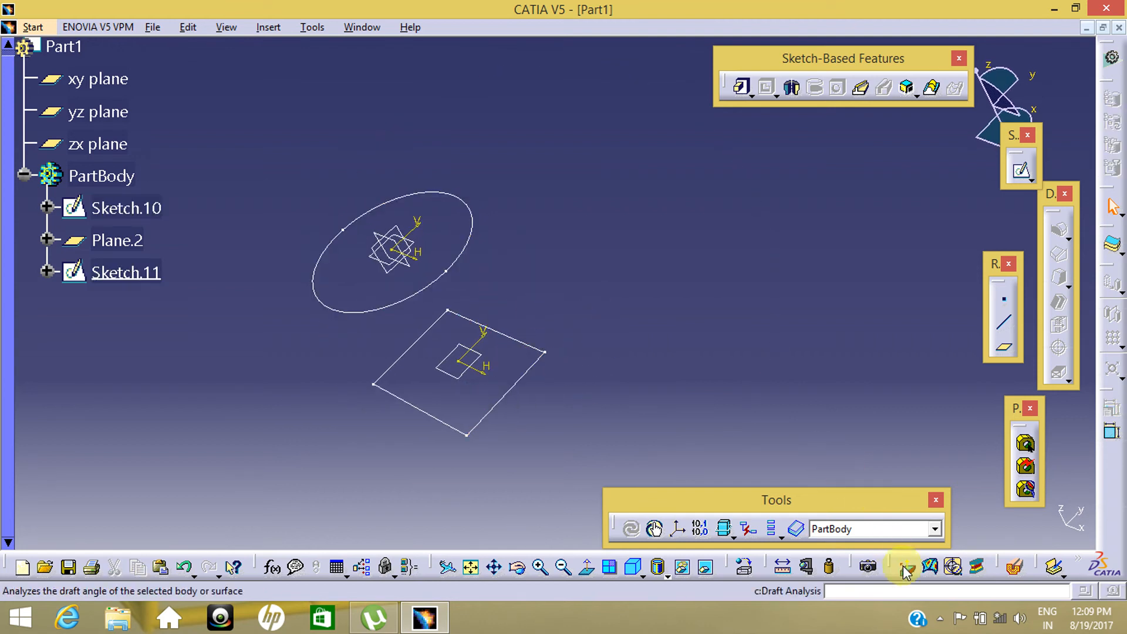
Reopen the circle sketch for editing and break the circle at its topmost point on the vertical axis
{"action": "left_click", "coordinate": [466, 253]}
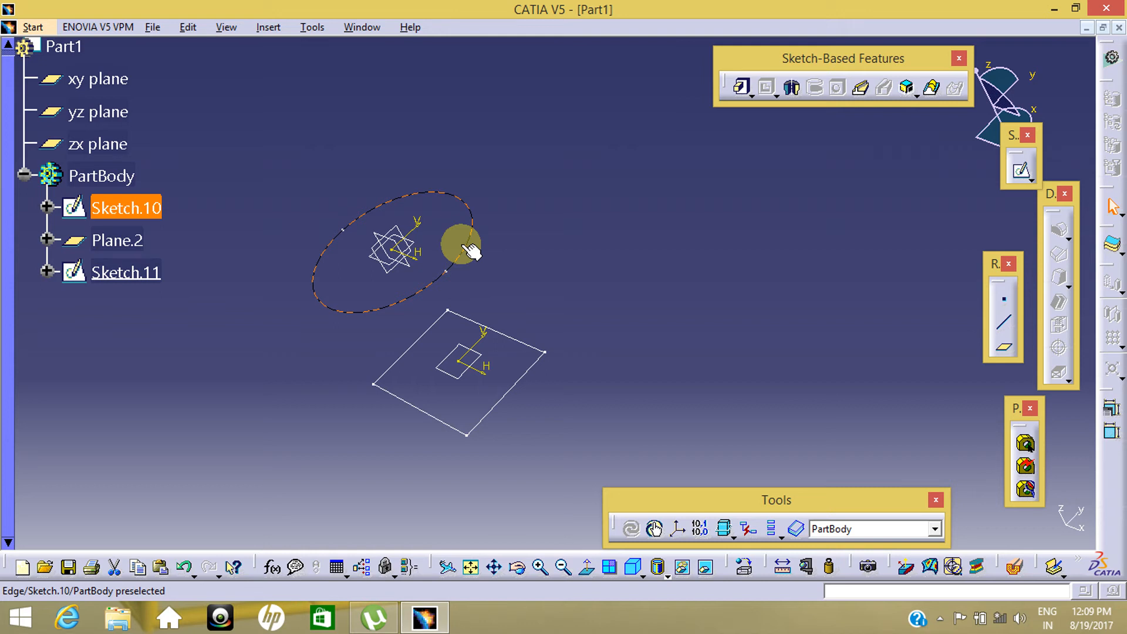
{"action": "left_click", "coordinate": [1020, 172]}
{"action": "mouse_move", "coordinate": [543, 381]}
{"action": "middle_mouse_down"}
{"action": "mouse_move", "coordinate": [1087, 291]}
{"action": "mouse_move", "coordinate": [880, 347]}
{"action": "mouse_move", "coordinate": [845, 218]}
{"action": "middle_mouse_up"}
{"action": "middle_click_drag", "start_coordinate": [787, 343], "coordinate": [709, 349]}
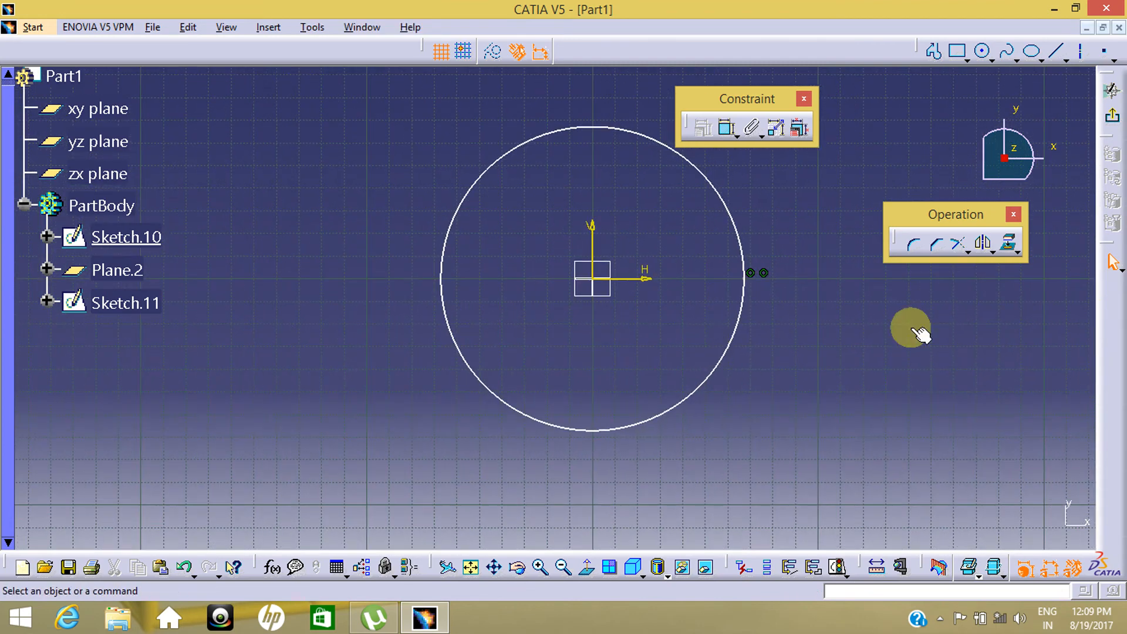
{"action": "left_click", "coordinate": [963, 252]}
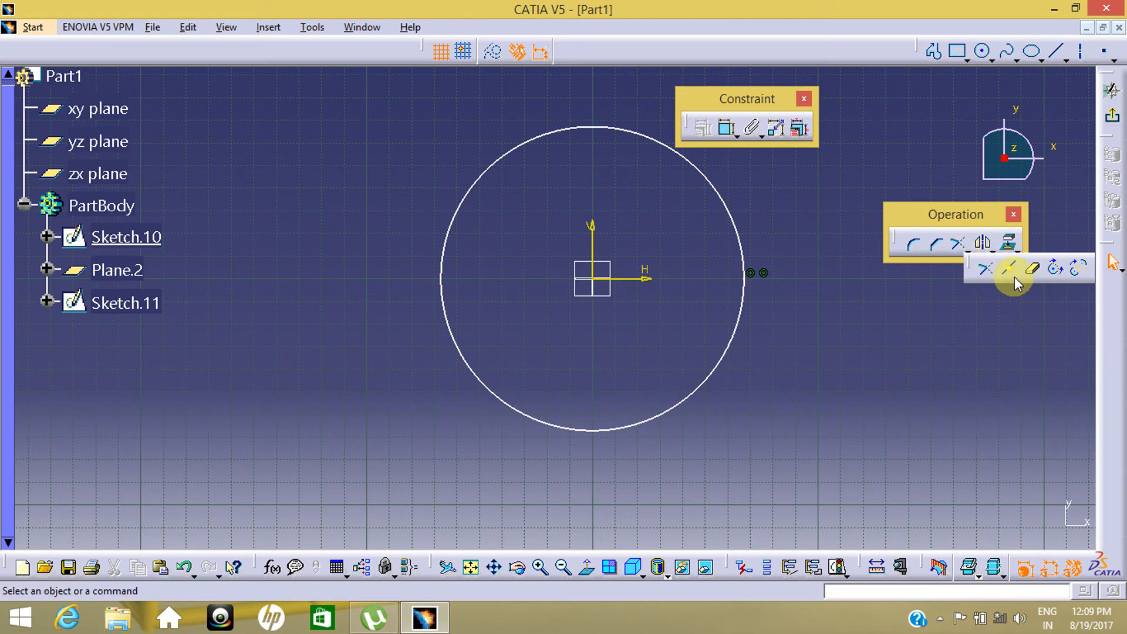
{"action": "left_click", "coordinate": [740, 350]}
{"action": "left_click", "coordinate": [961, 246]}
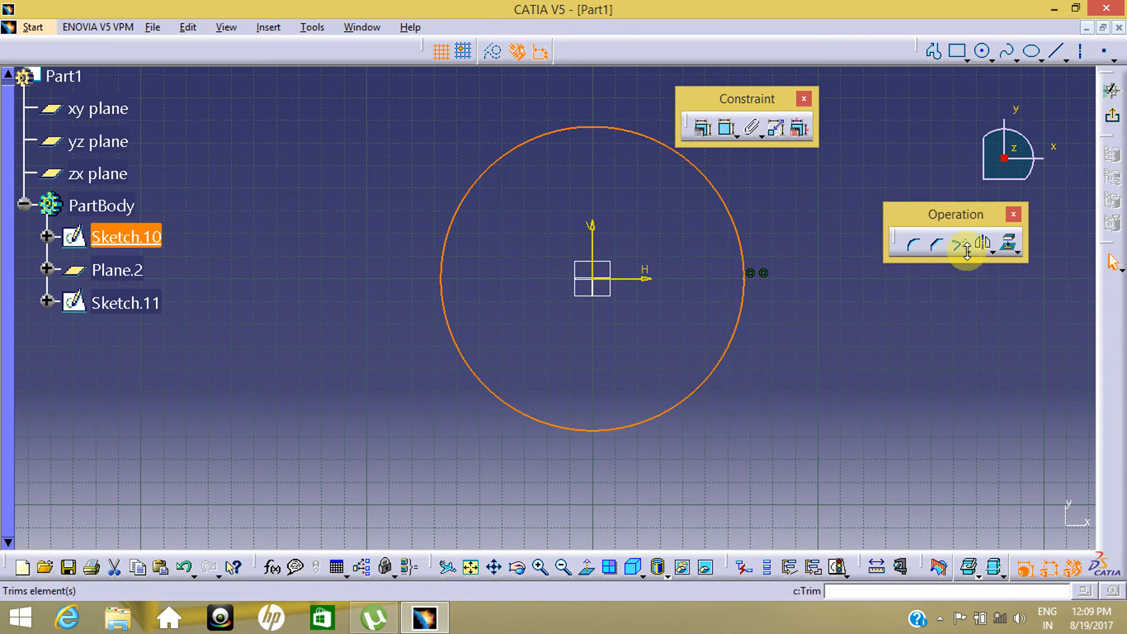
{"action": "left_click", "coordinate": [967, 252]}
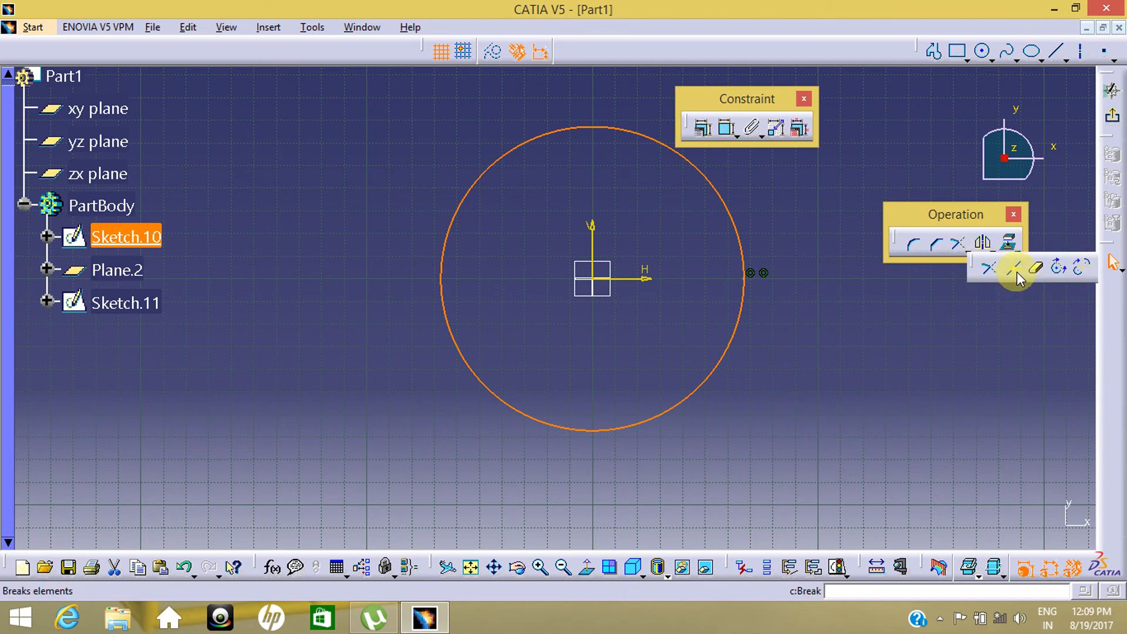
{"action": "left_click", "coordinate": [1013, 269]}
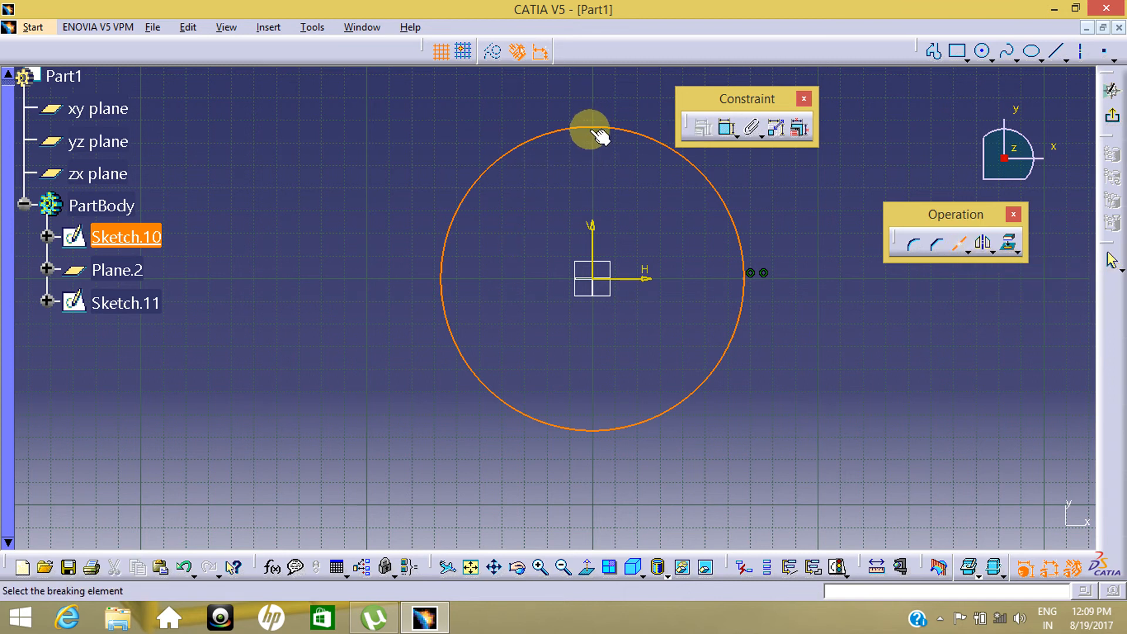
{"action": "left_click", "coordinate": [594, 125]}
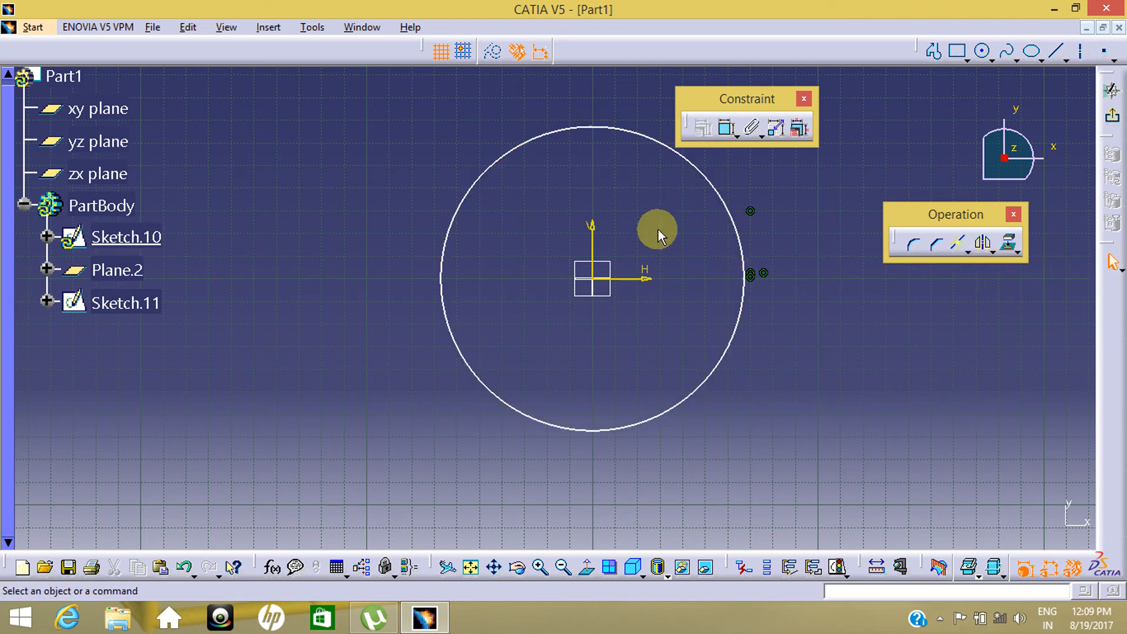
Select the circle's arcs in turn to examine where the circle is split
{"action": "left_click", "coordinate": [702, 181]}
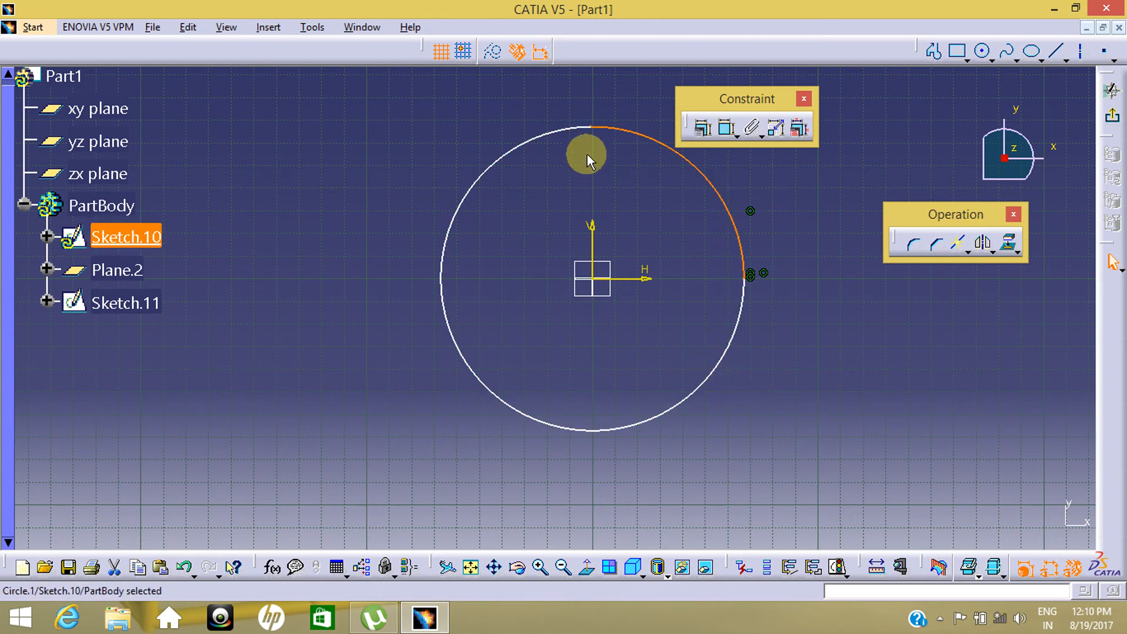
{"action": "left_click", "coordinate": [756, 287]}
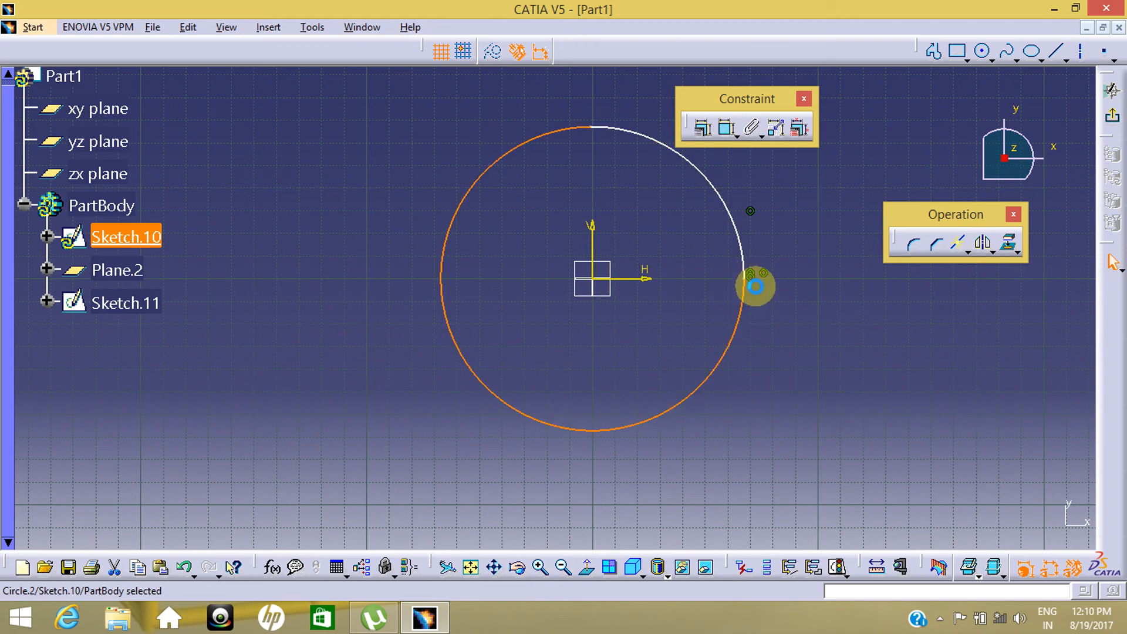
{"action": "left_click", "coordinate": [741, 242]}
{"action": "left_click", "coordinate": [722, 352]}
{"action": "left_click", "coordinate": [820, 387]}
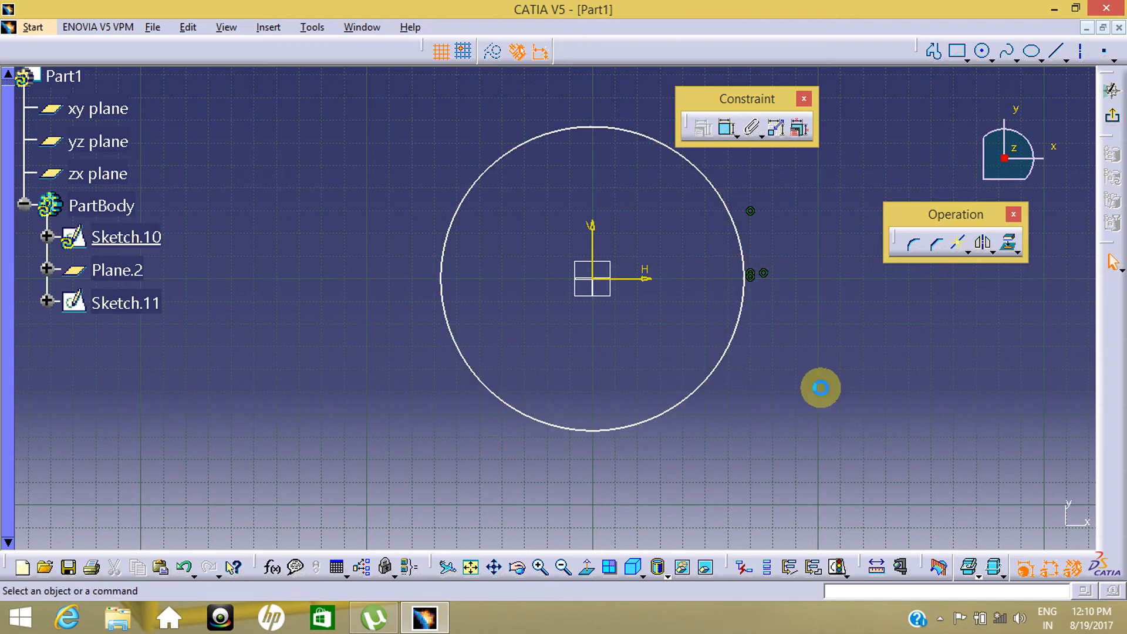
{"action": "left_click", "coordinate": [714, 367]}
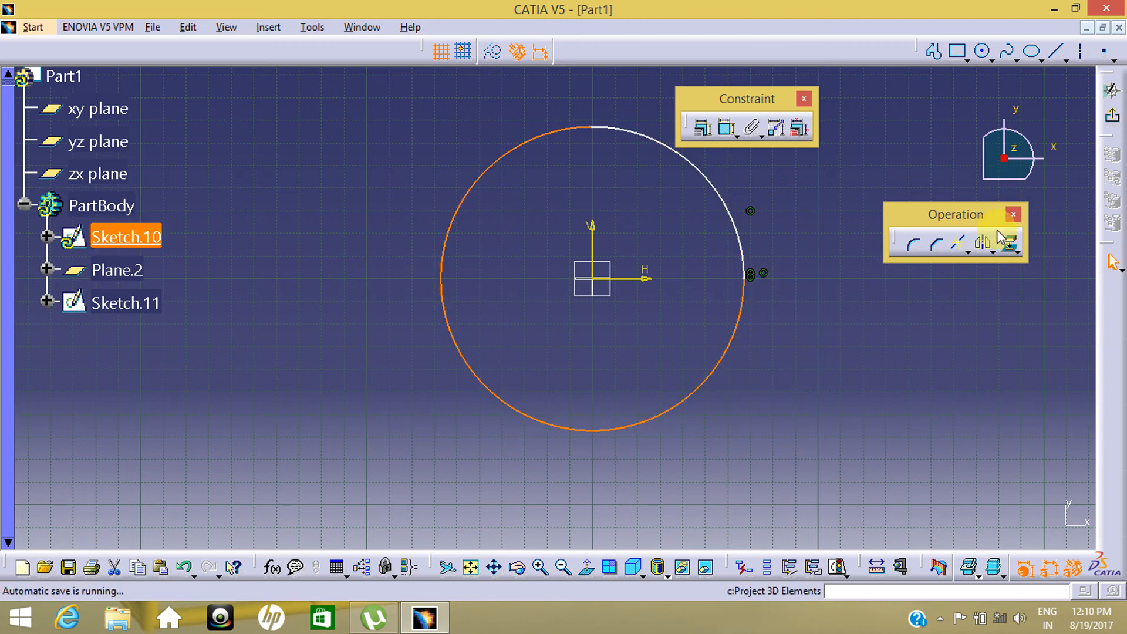
Break the circle at its bottommost point on the vertical axis and at its leftmost point on the horizontal axis
{"action": "left_click", "coordinate": [963, 244]}
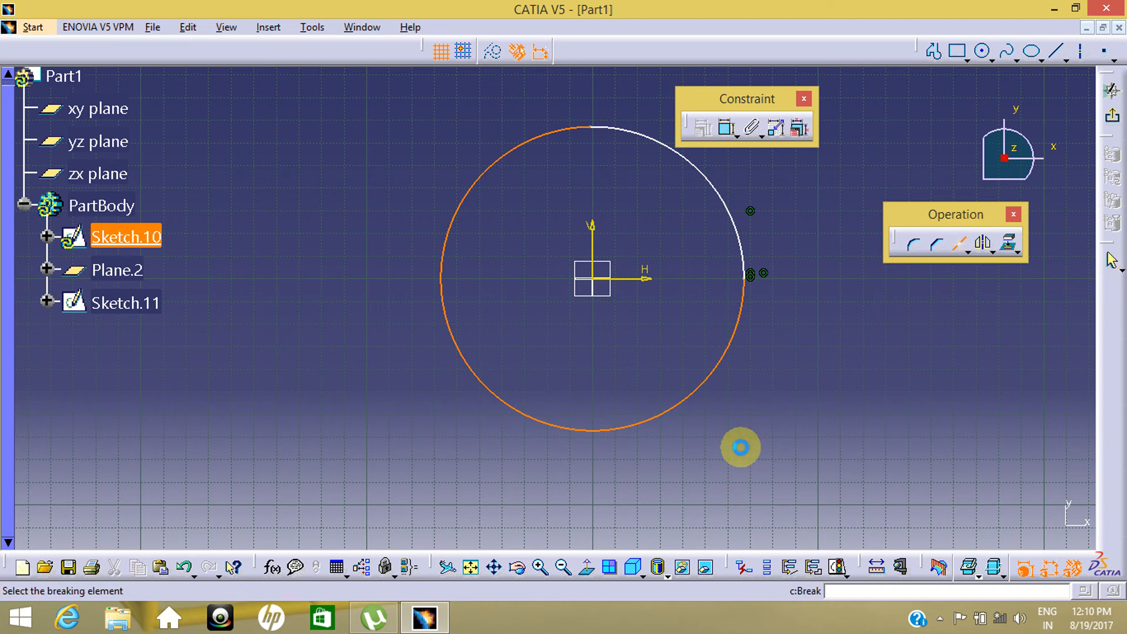
{"action": "left_click", "coordinate": [593, 429]}
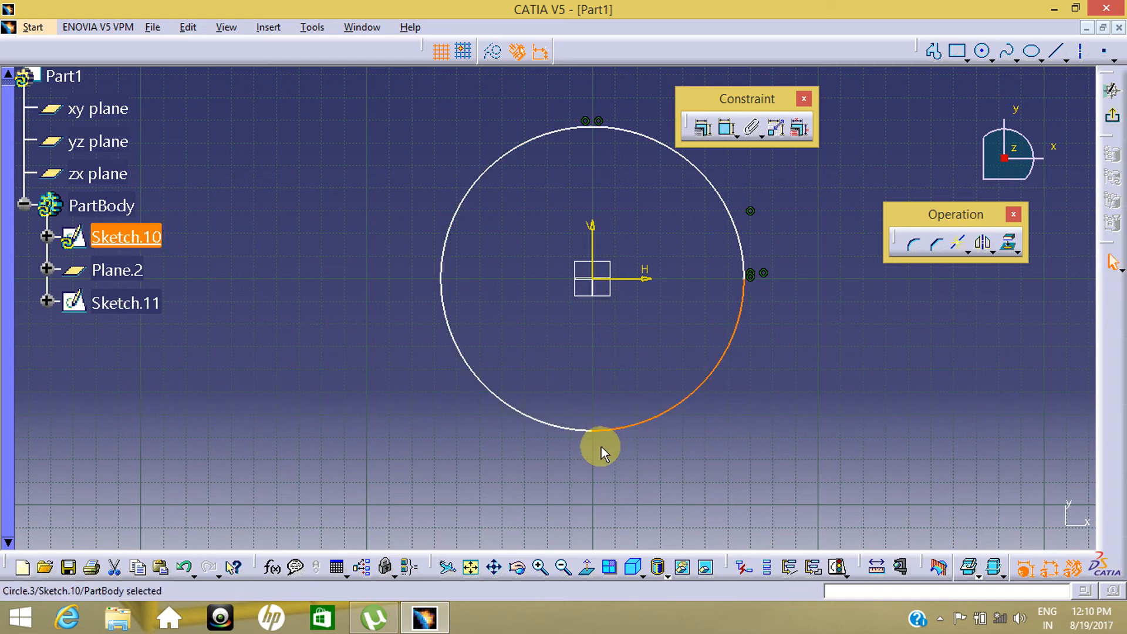
{"action": "left_click", "coordinate": [549, 425]}
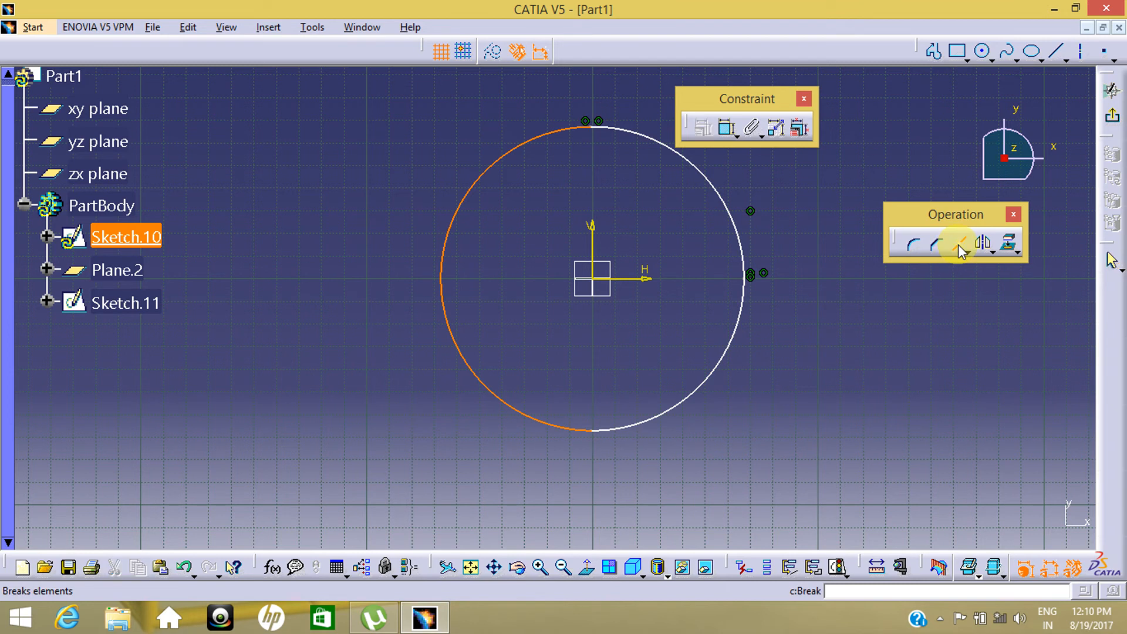
{"action": "left_click", "coordinate": [449, 282]}
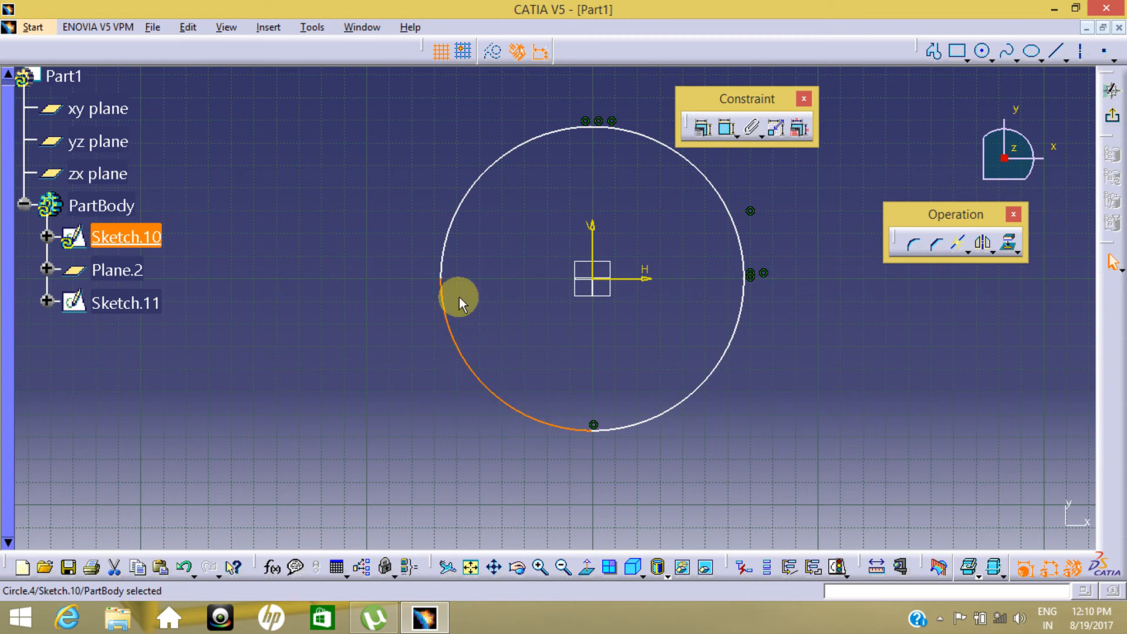
Check the circle's four arcs by selecting them in turn, and exit the circle sketch
{"action": "left_click", "coordinate": [461, 202]}
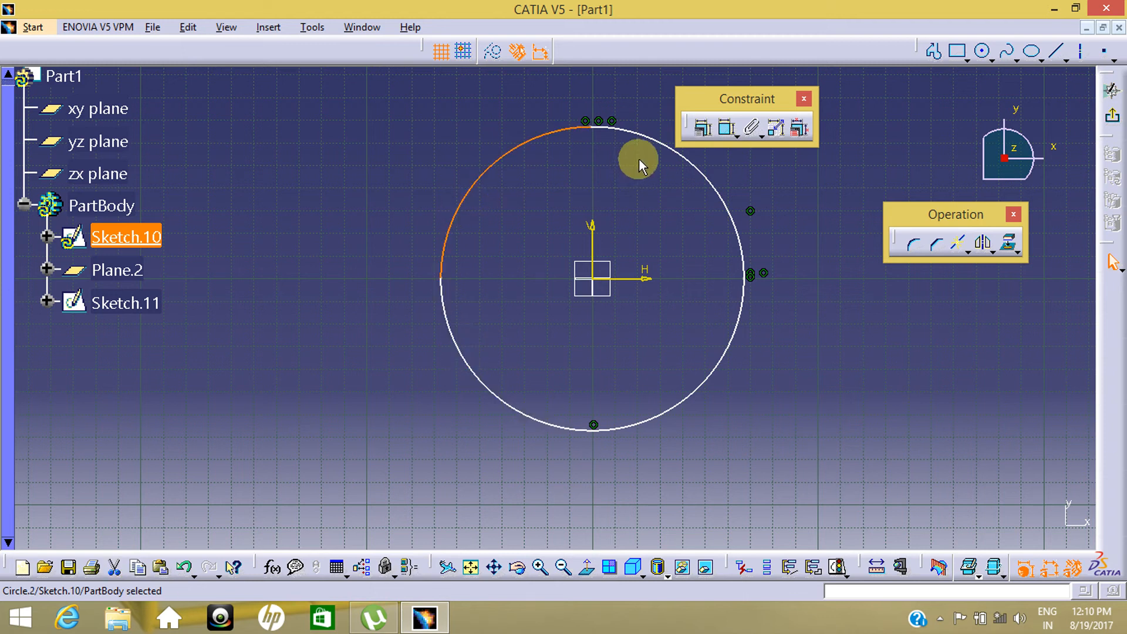
{"action": "left_click", "coordinate": [687, 158]}
{"action": "left_click", "coordinate": [727, 346]}
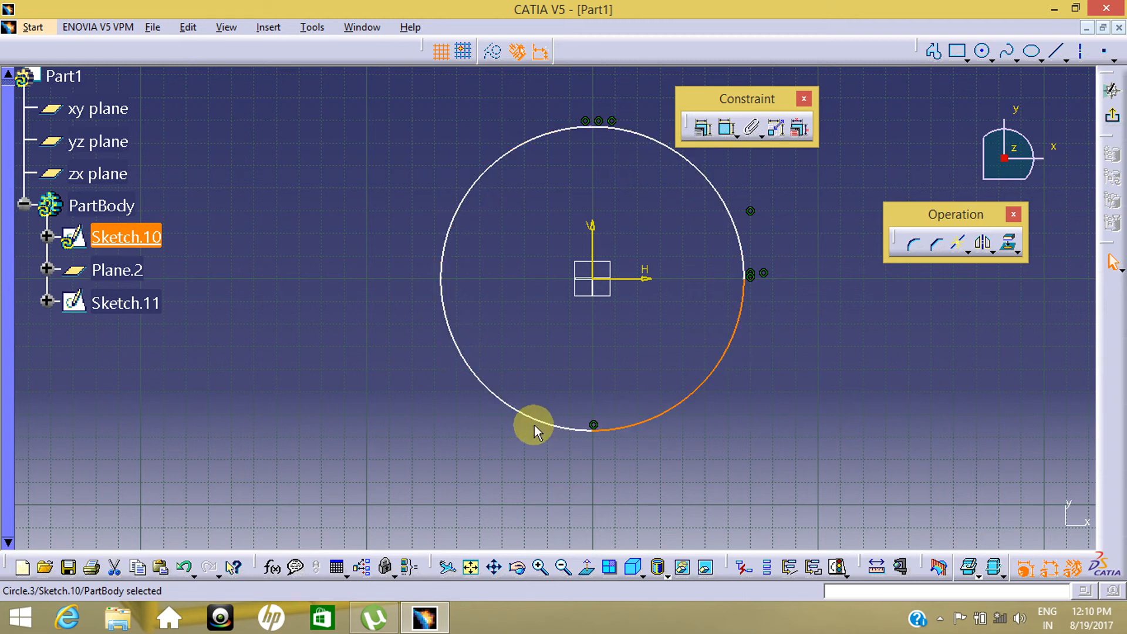
{"action": "left_click", "coordinate": [557, 416]}
{"action": "left_click", "coordinate": [1047, 215]}
{"action": "left_click", "coordinate": [1112, 125]}
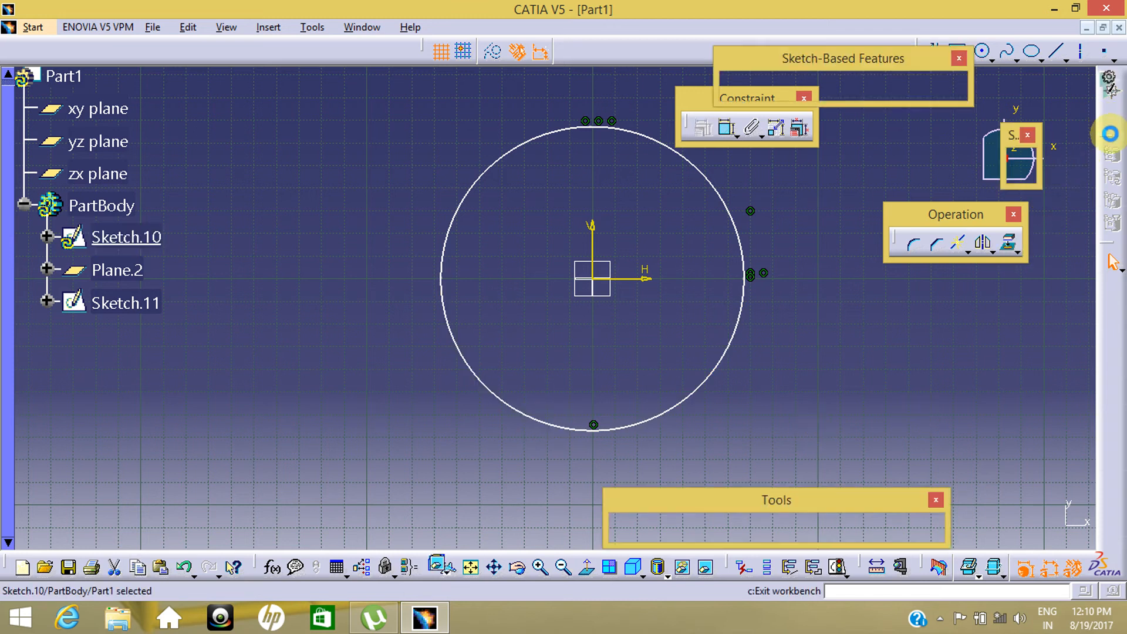
Examine both sections from several angles, comparing the circle's break points with the rectangle's corner points
{"action": "middle_click_drag", "start_coordinate": [772, 385], "coordinate": [634, 215]}
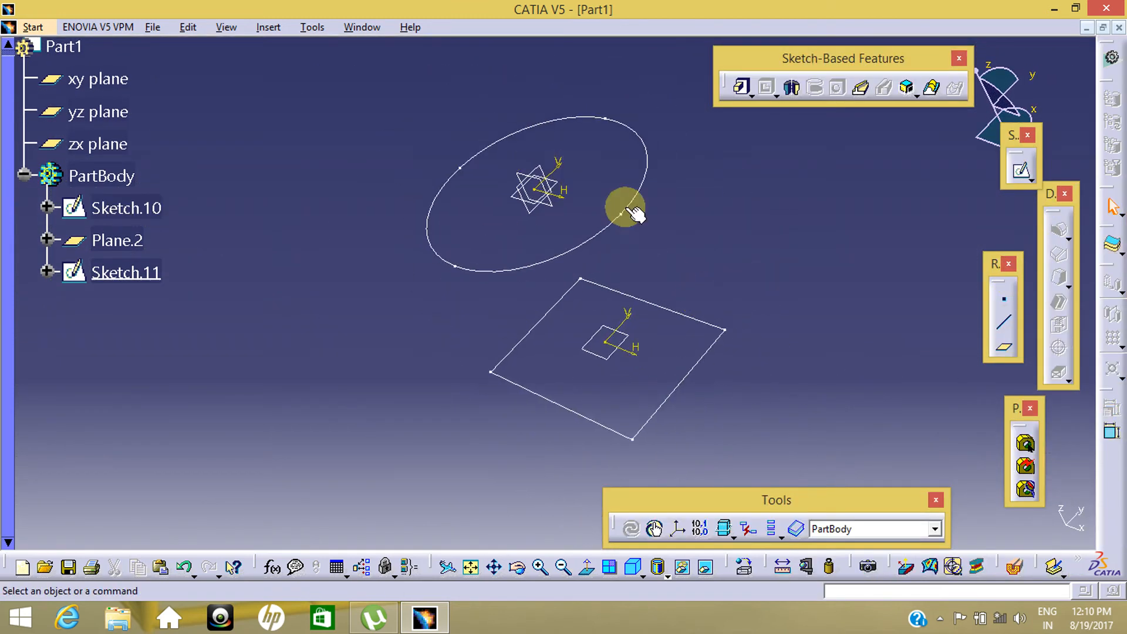
{"action": "left_click", "coordinate": [621, 216]}
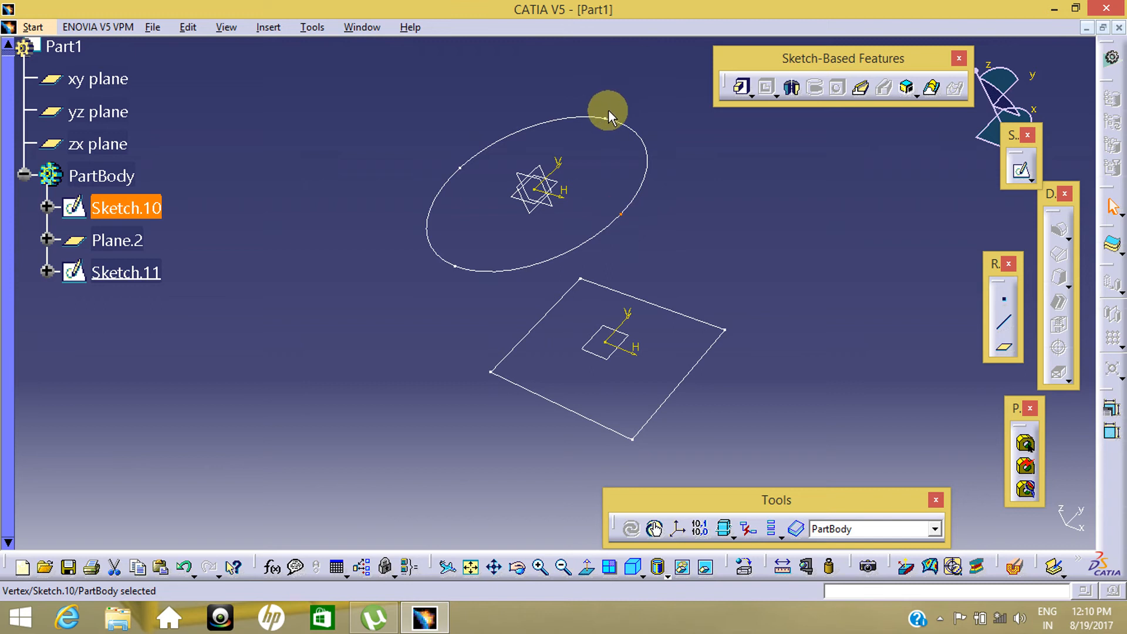
{"action": "left_click", "coordinate": [751, 284]}
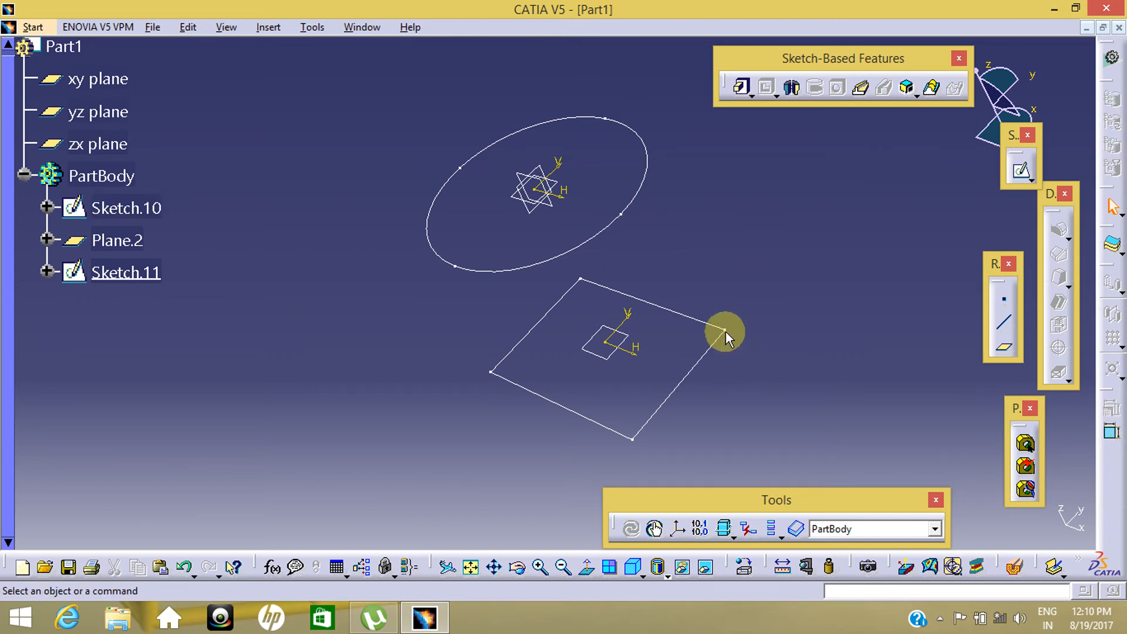
{"action": "middle_click_drag", "start_coordinate": [767, 277], "coordinate": [422, 403]}
{"action": "left_click_drag", "start_coordinate": [423, 403], "coordinate": [411, 434]}
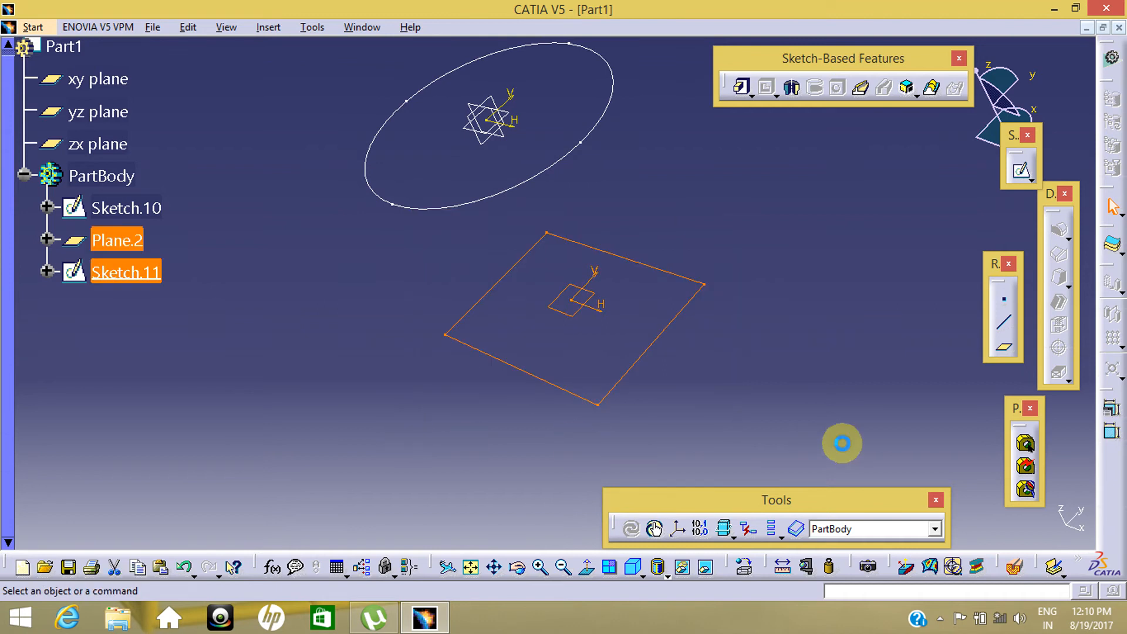
{"action": "left_click", "coordinate": [841, 443]}
{"action": "middle_click_drag", "start_coordinate": [709, 292], "coordinate": [670, 402]}
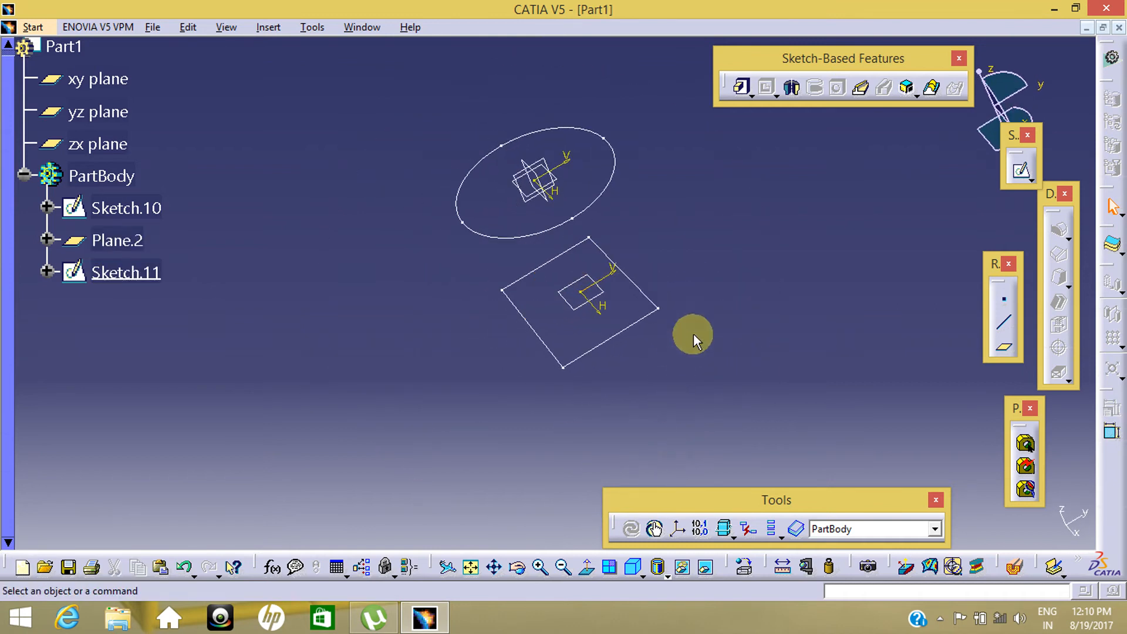
{"action": "middle_click_drag", "start_coordinate": [875, 337], "coordinate": [576, 387]}
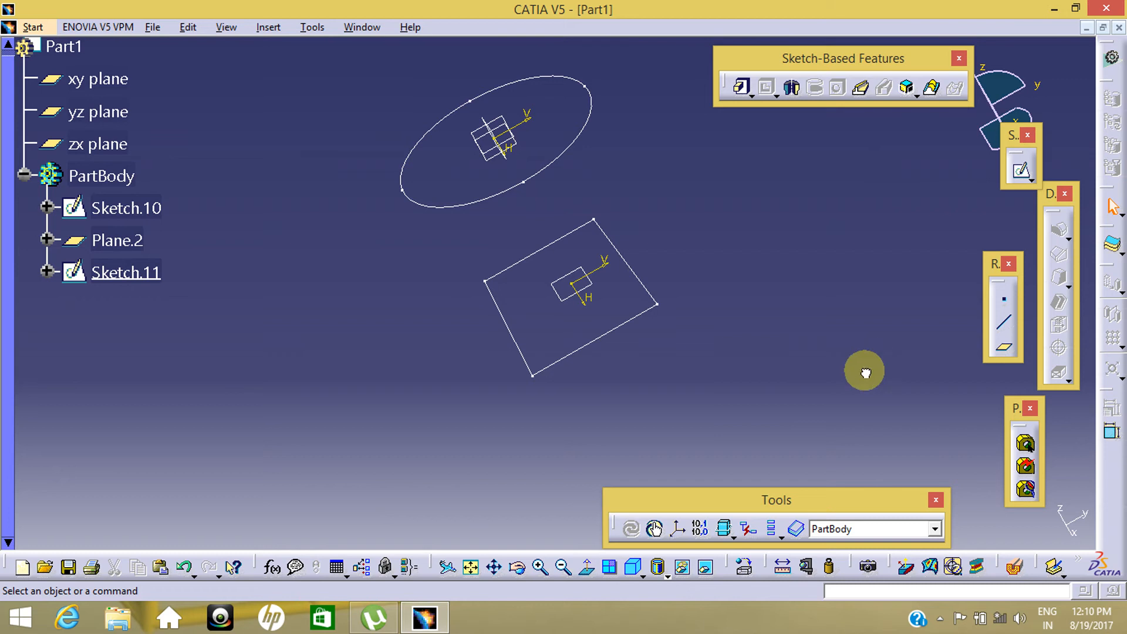
Create a Point-Point line from the rectangle's positive-H, negative-V corner to the circle's break point on the positive H axis
{"action": "left_click", "coordinate": [1001, 334]}
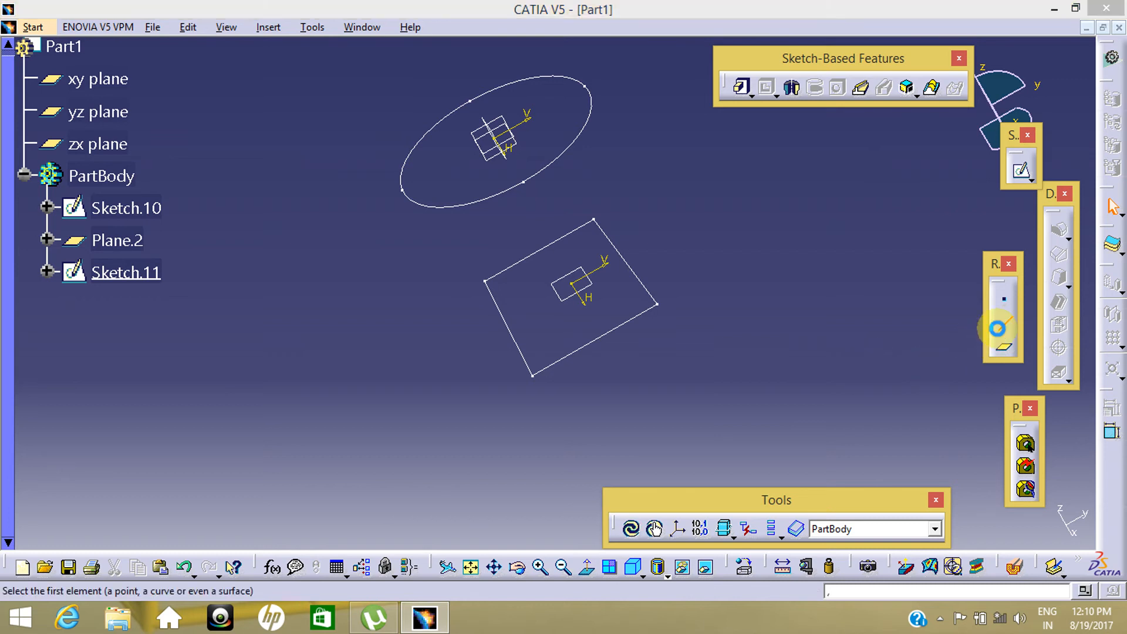
{"action": "left_click", "coordinate": [531, 377]}
{"action": "mouse_move", "coordinate": [581, 382]}
{"action": "middle_mouse_down"}
{"action": "mouse_move", "coordinate": [598, 382]}
{"action": "mouse_move", "coordinate": [601, 414]}
{"action": "middle_mouse_up"}
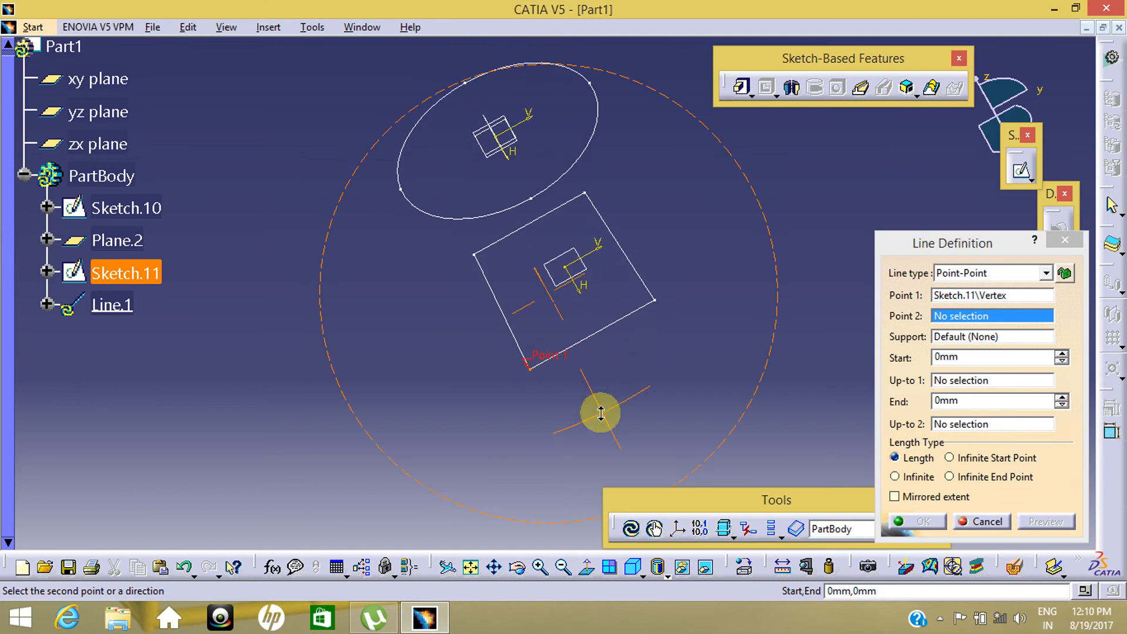
{"action": "left_click", "coordinate": [537, 207]}
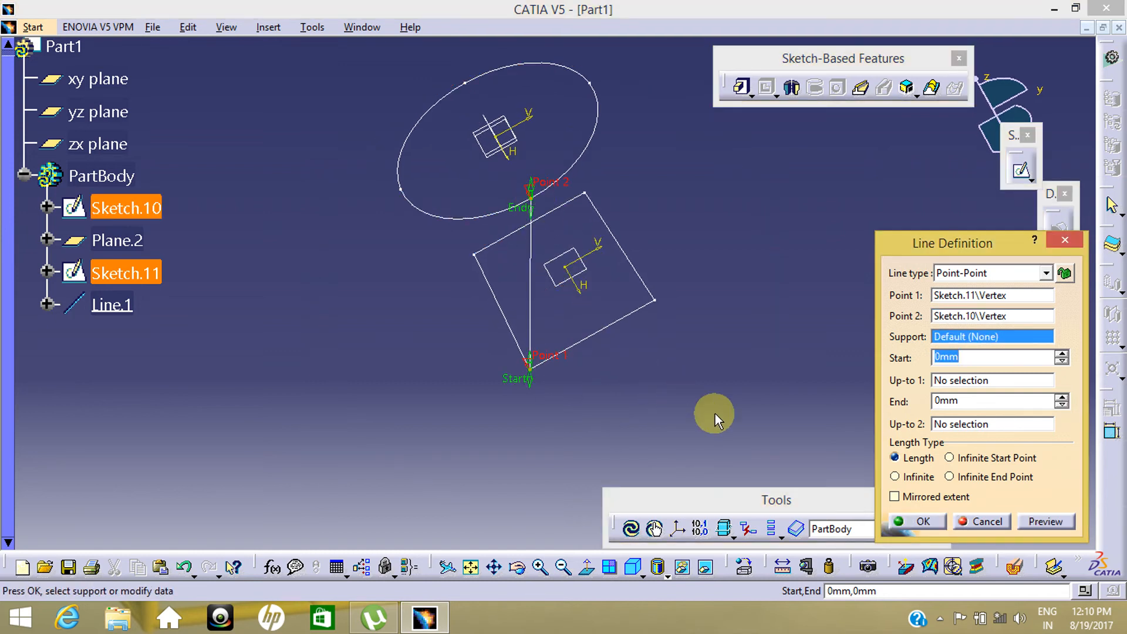
{"action": "left_click", "coordinate": [923, 521]}
Create a second Point-Point line from the rectangle's positive-H, positive-V corner to the circle's break point on the positive V axis
{"action": "middle_click_drag", "start_coordinate": [699, 368], "coordinate": [590, 452]}
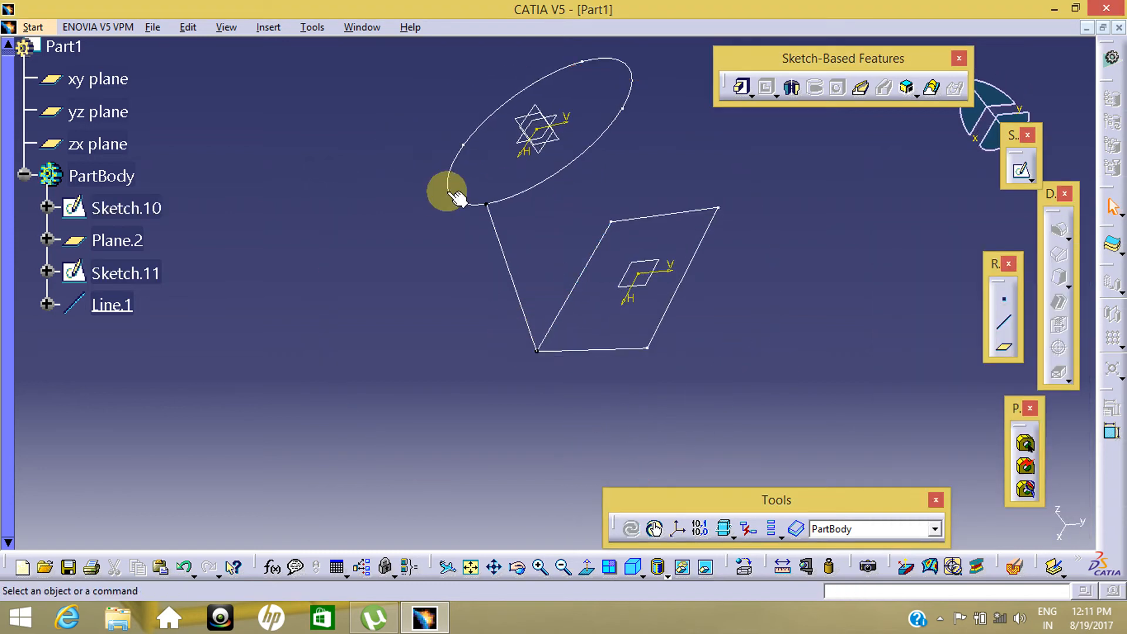
{"action": "left_click", "coordinate": [992, 321]}
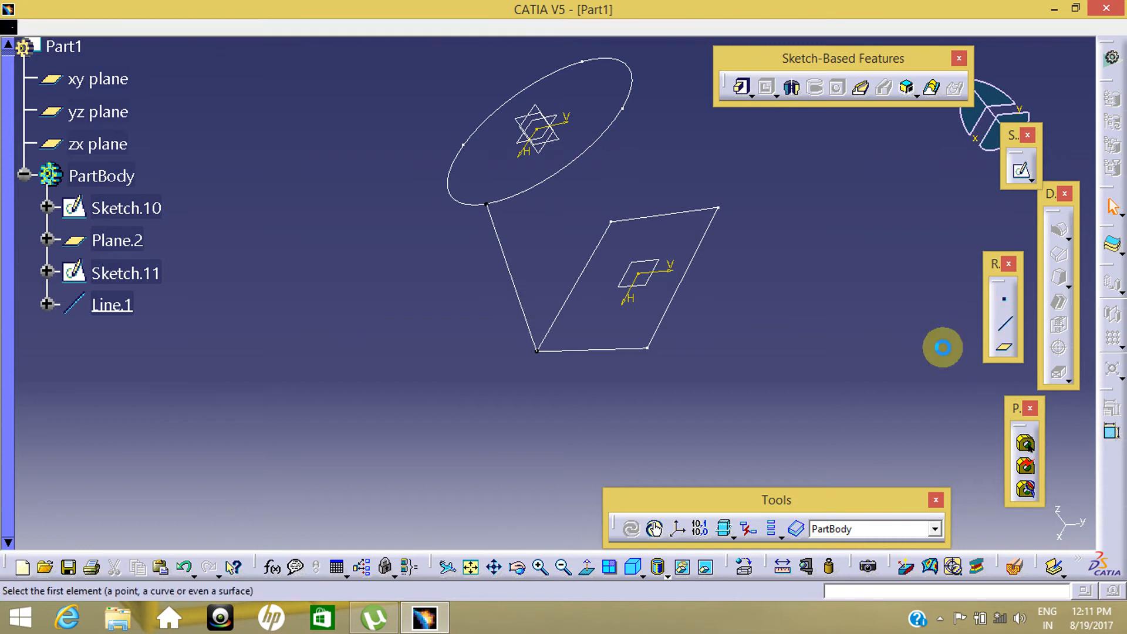
{"action": "left_click", "coordinate": [651, 349]}
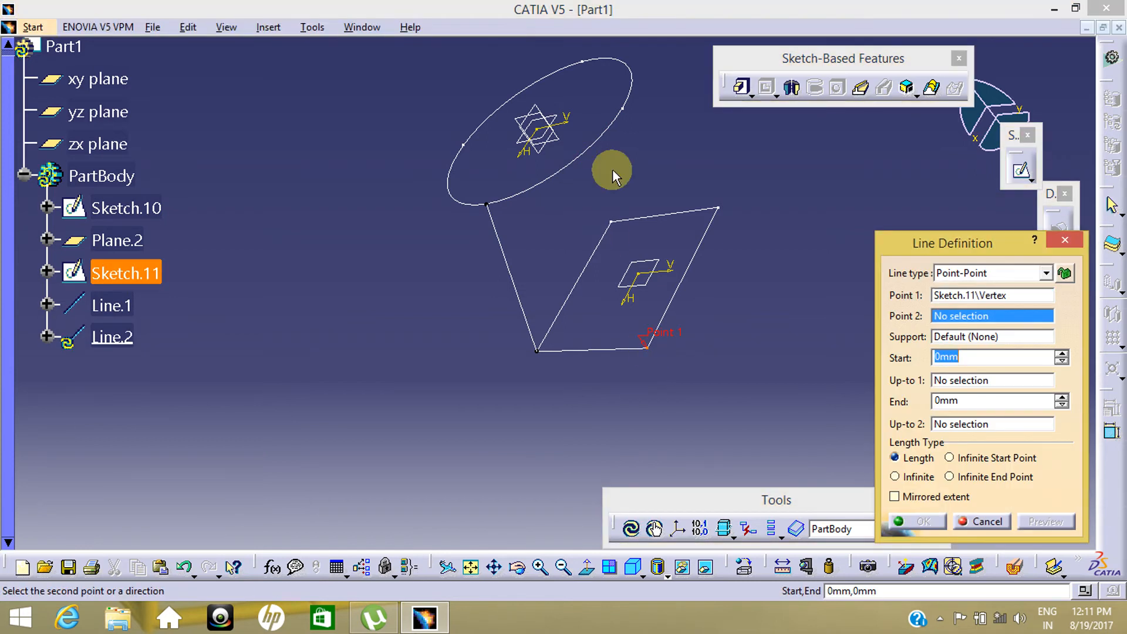
{"action": "left_click", "coordinate": [622, 109]}
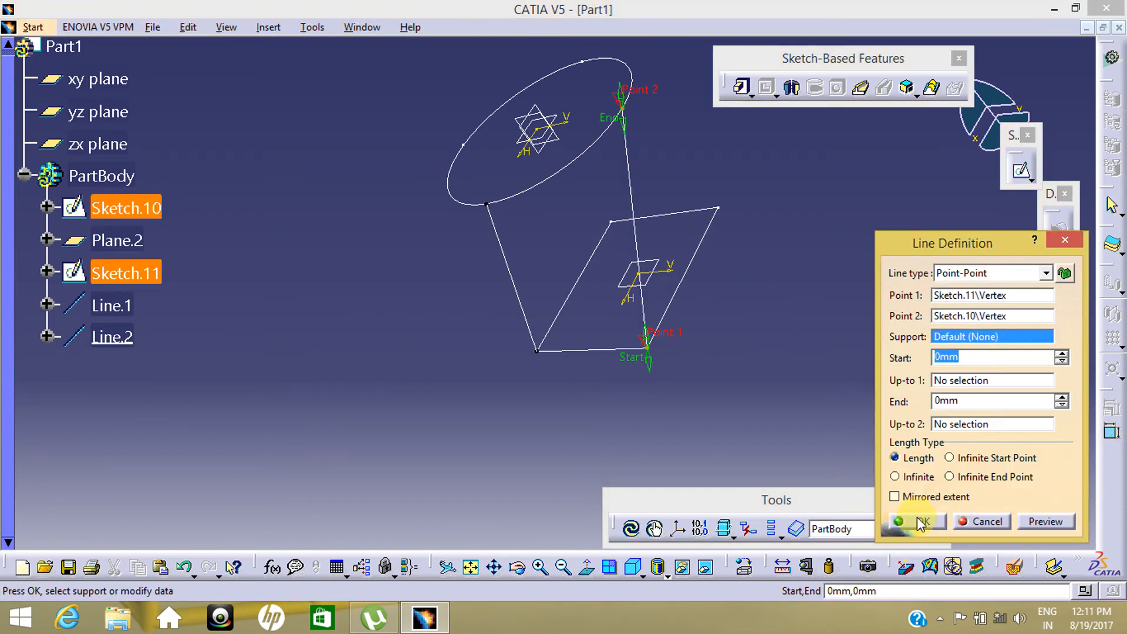
{"action": "left_click", "coordinate": [917, 519]}
Create a third Point-Point line from the rectangle's negative-H, positive-V corner to the circle's break point on the negative H axis
{"action": "left_click", "coordinate": [1002, 330]}
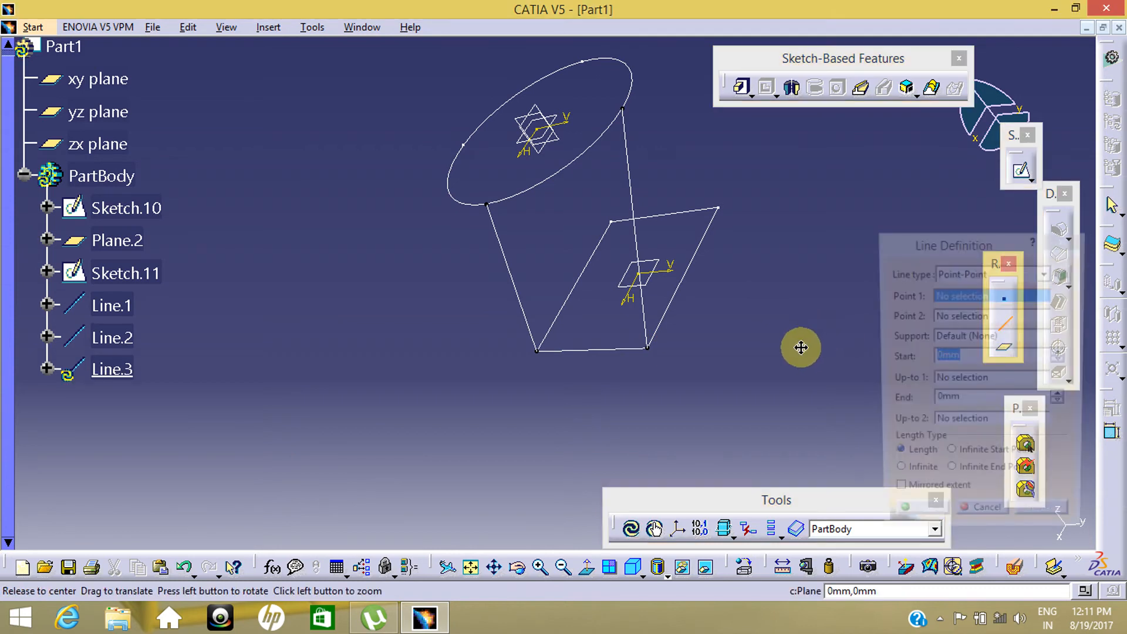
{"action": "mouse_move", "coordinate": [798, 345]}
{"action": "middle_mouse_down"}
{"action": "mouse_move", "coordinate": [443, 445]}
{"action": "mouse_move", "coordinate": [659, 372]}
{"action": "mouse_move", "coordinate": [649, 337]}
{"action": "mouse_move", "coordinate": [659, 409]}
{"action": "mouse_move", "coordinate": [704, 284]}
{"action": "middle_mouse_up"}
{"action": "left_click", "coordinate": [669, 376]}
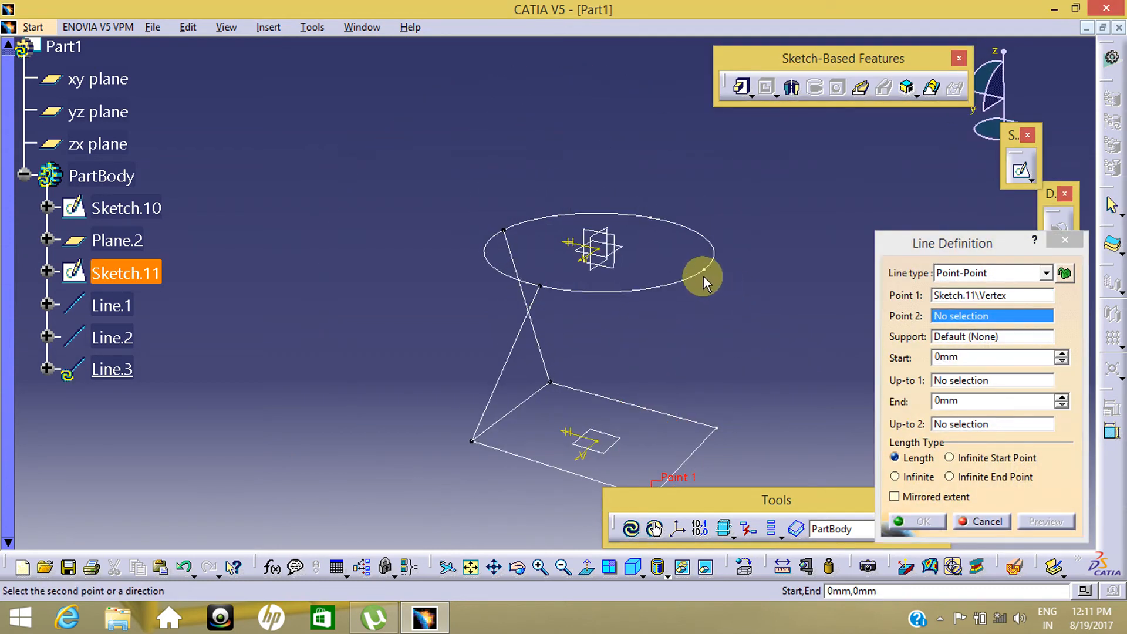
{"action": "left_click", "coordinate": [703, 274]}
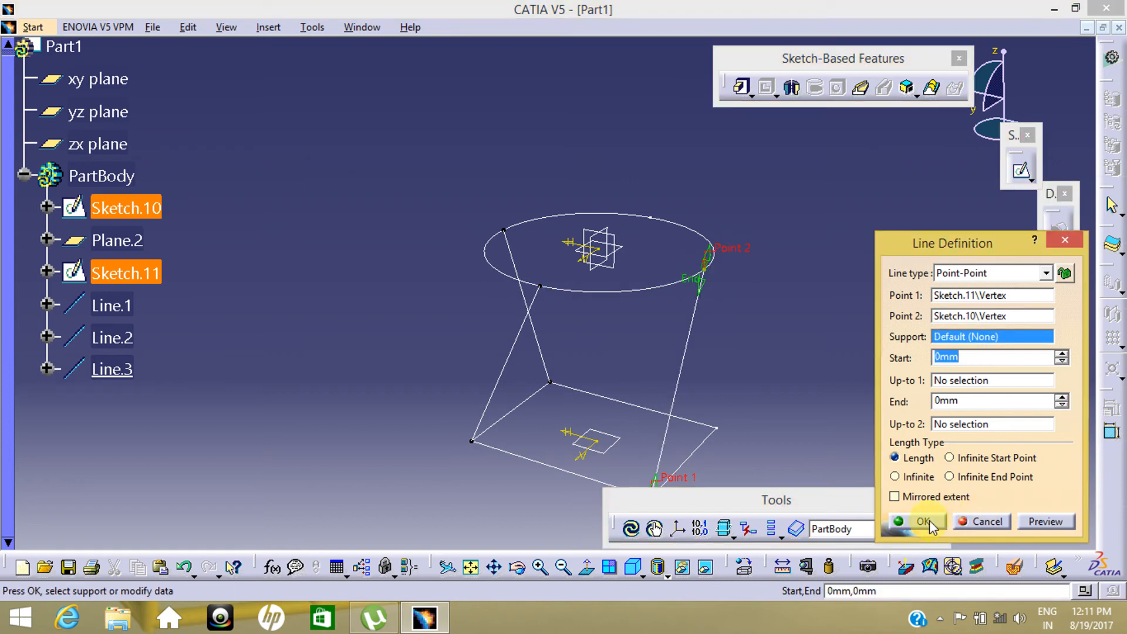
{"action": "left_click", "coordinate": [923, 521]}
Create a fourth Point-Point line from the rectangle's negative-H, negative-V corner to the circle's break point on the negative V axis
{"action": "left_click", "coordinate": [1011, 322]}
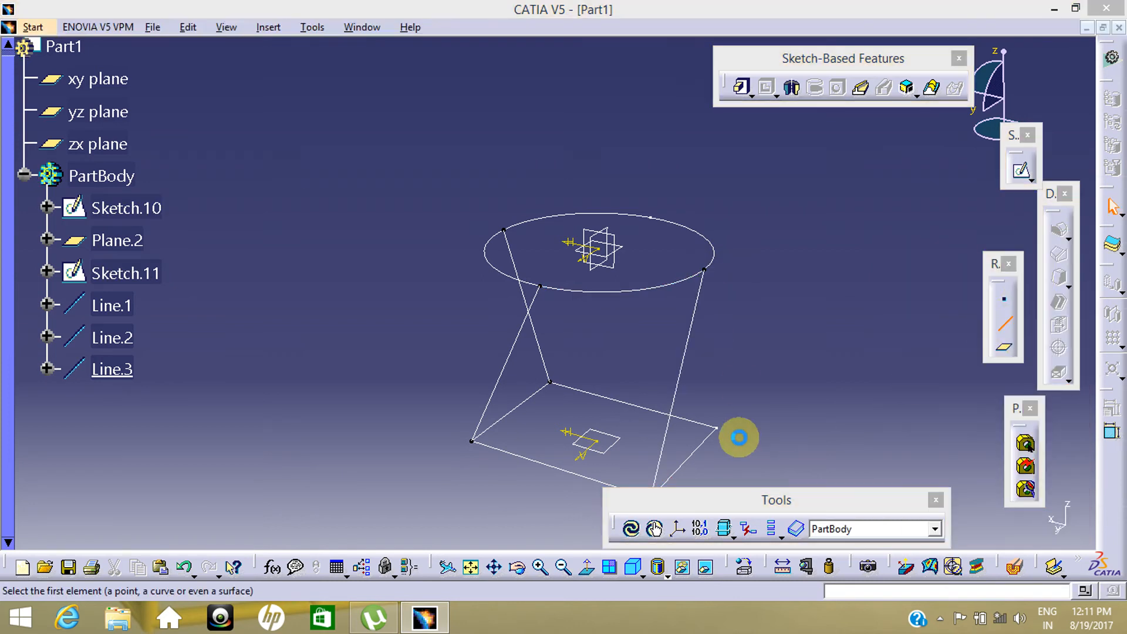
{"action": "left_click", "coordinate": [716, 428]}
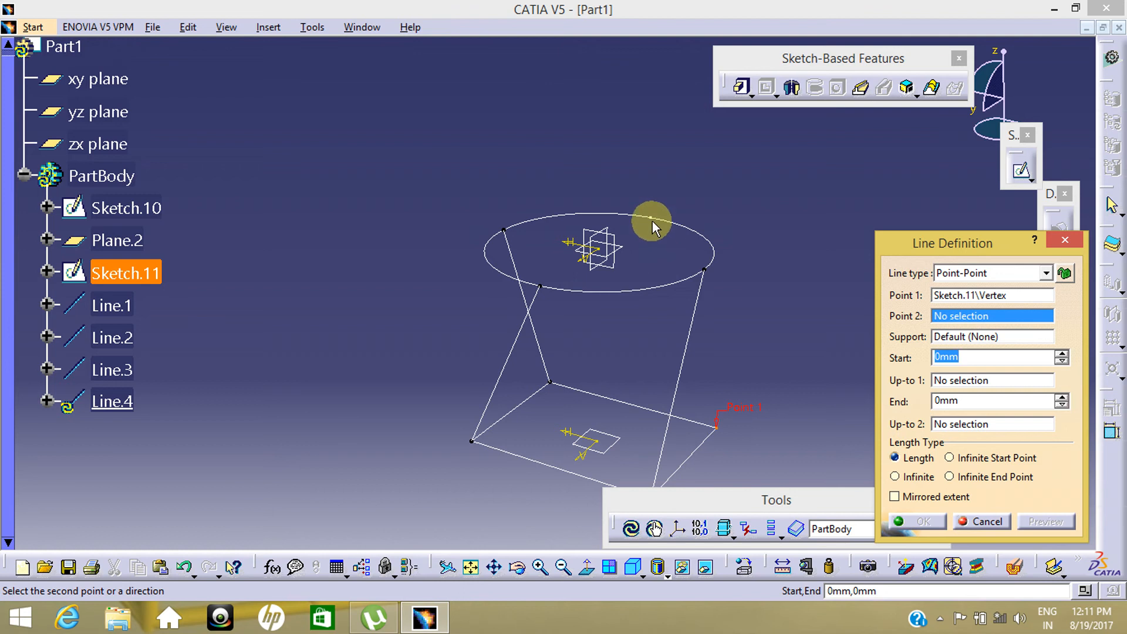
{"action": "left_click", "coordinate": [651, 219]}
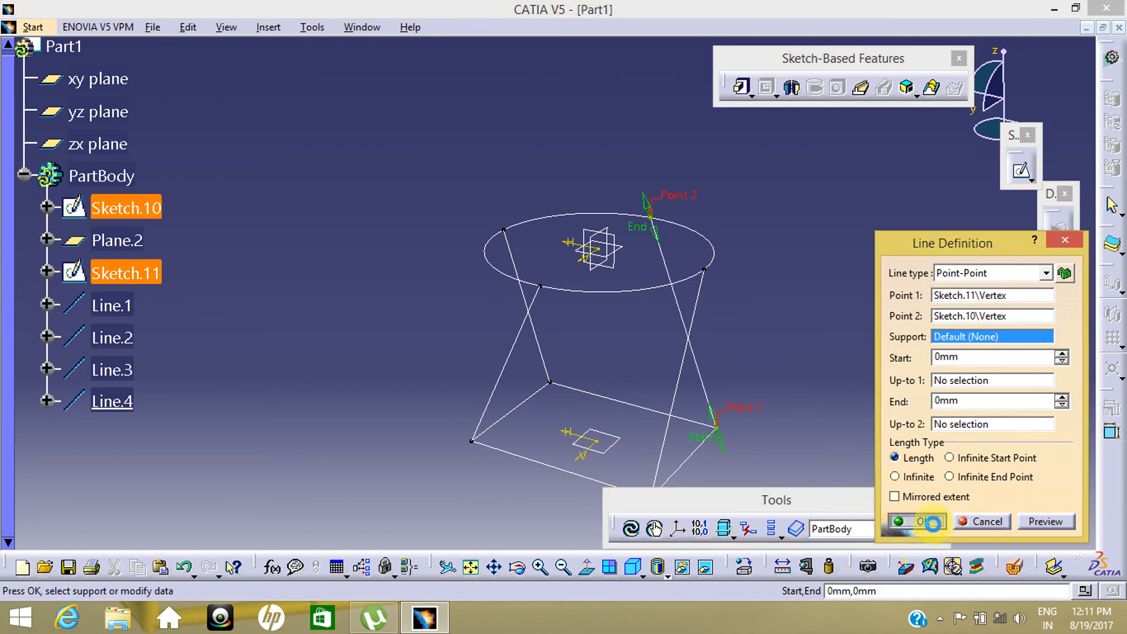
{"action": "left_click", "coordinate": [932, 522]}
Start a Multi-sections Solid with the rectangle Sketch.11 as the first section and the circle Sketch.10 as the second
{"action": "middle_click_drag", "start_coordinate": [754, 367], "coordinate": [680, 369]}
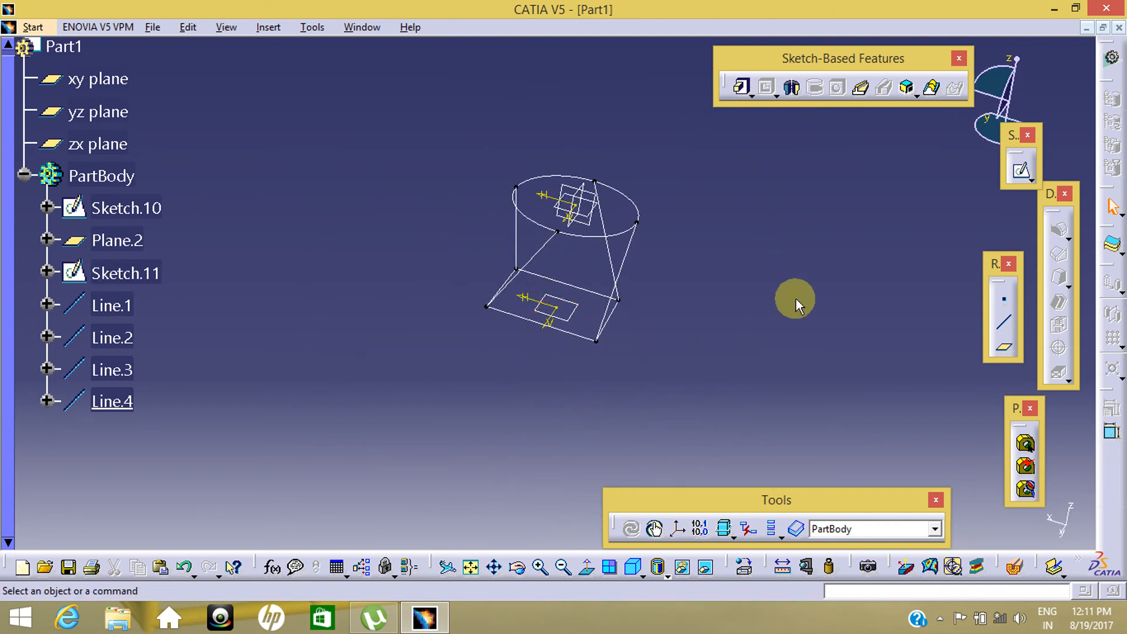
{"action": "left_click", "coordinate": [926, 87]}
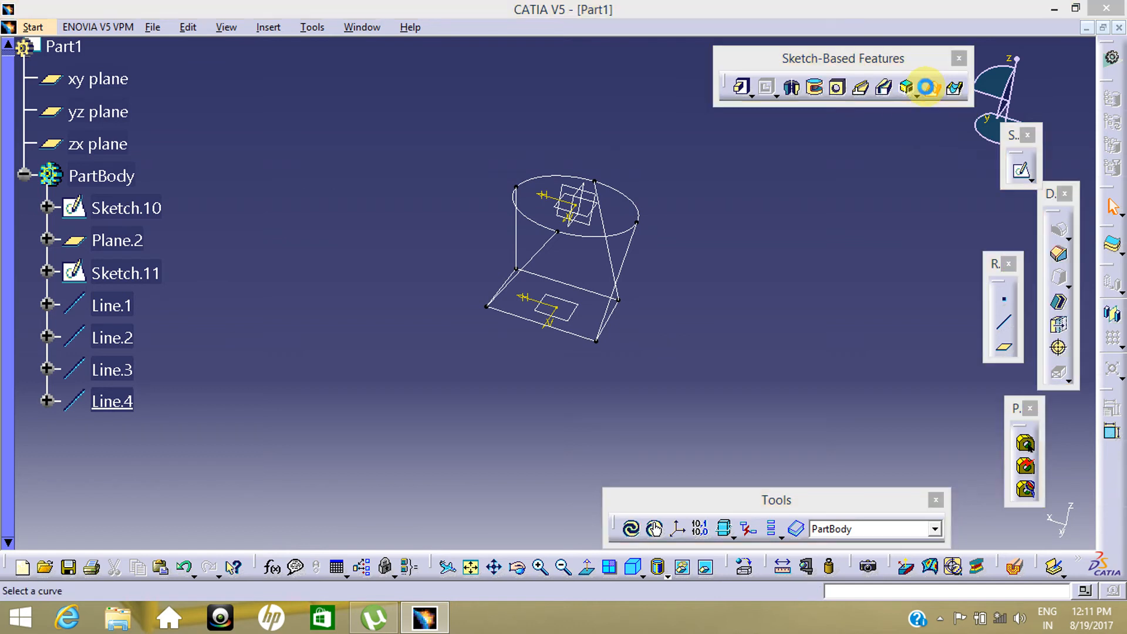
{"action": "left_click", "coordinate": [559, 332]}
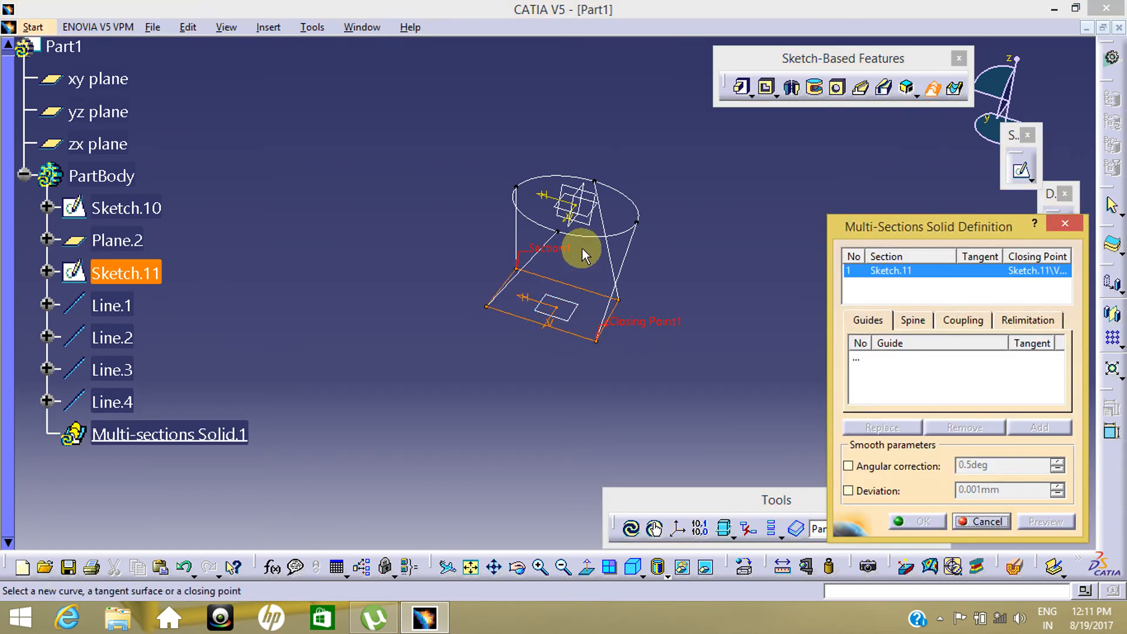
{"action": "left_click", "coordinate": [586, 240]}
Replace the circle section's closing point with the break point joined by a line to the rectangle's closing point
{"action": "mouse_move", "coordinate": [623, 318]}
{"action": "middle_mouse_down"}
{"action": "mouse_move", "coordinate": [577, 349]}
{"action": "mouse_move", "coordinate": [553, 340]}
{"action": "mouse_move", "coordinate": [533, 171]}
{"action": "middle_mouse_up"}
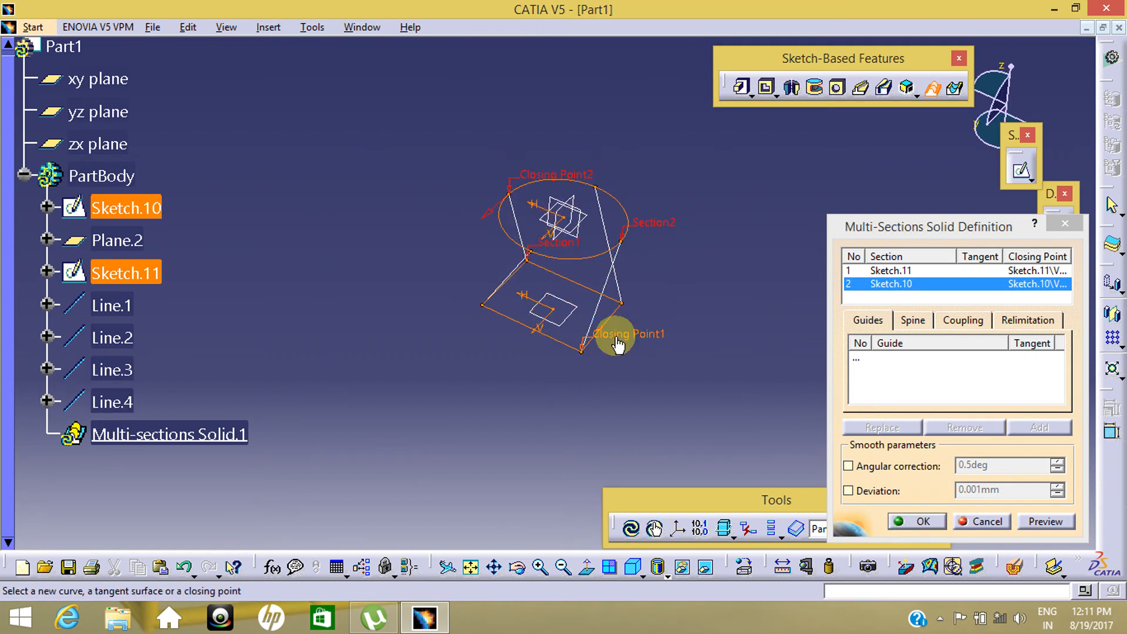
{"action": "mouse_move", "coordinate": [616, 348]}
{"action": "middle_mouse_down"}
{"action": "mouse_move", "coordinate": [488, 358]}
{"action": "mouse_move", "coordinate": [541, 407]}
{"action": "mouse_move", "coordinate": [607, 397]}
{"action": "mouse_move", "coordinate": [593, 375]}
{"action": "middle_mouse_up"}
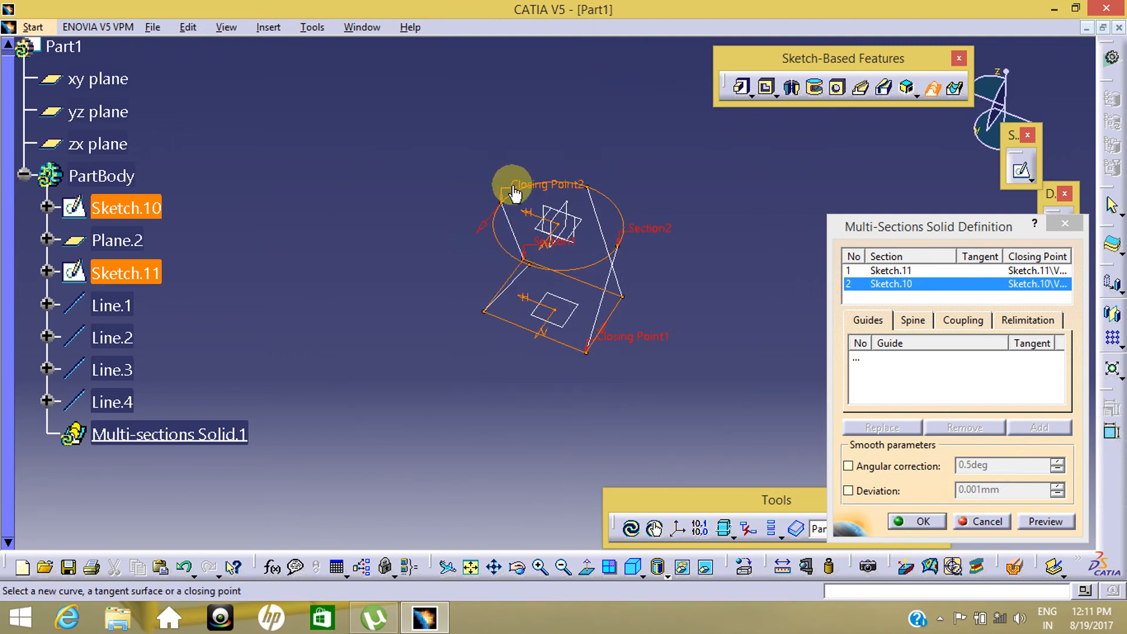
{"action": "right_click", "coordinate": [514, 188]}
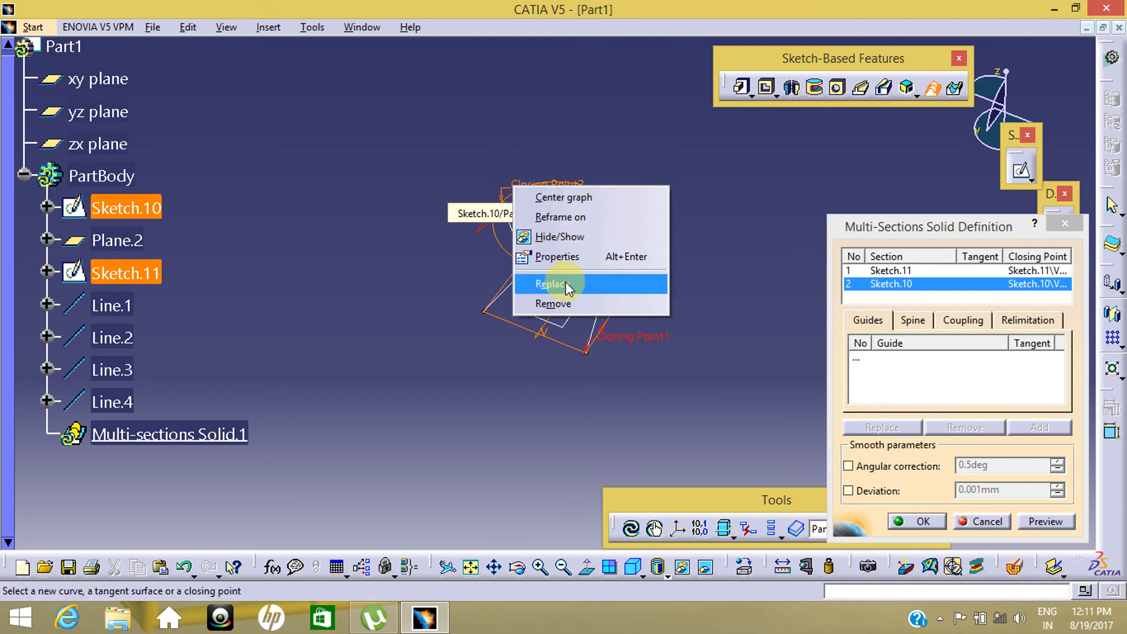
{"action": "left_click", "coordinate": [565, 284]}
{"action": "middle_click_drag", "start_coordinate": [548, 327], "coordinate": [575, 316]}
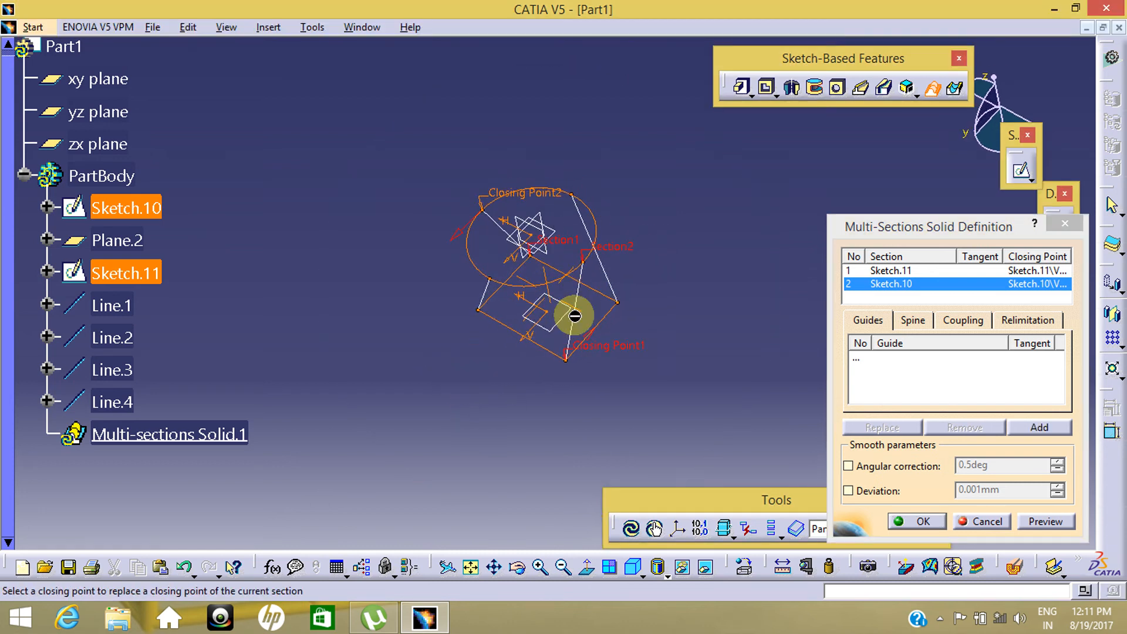
{"action": "left_click", "coordinate": [585, 261]}
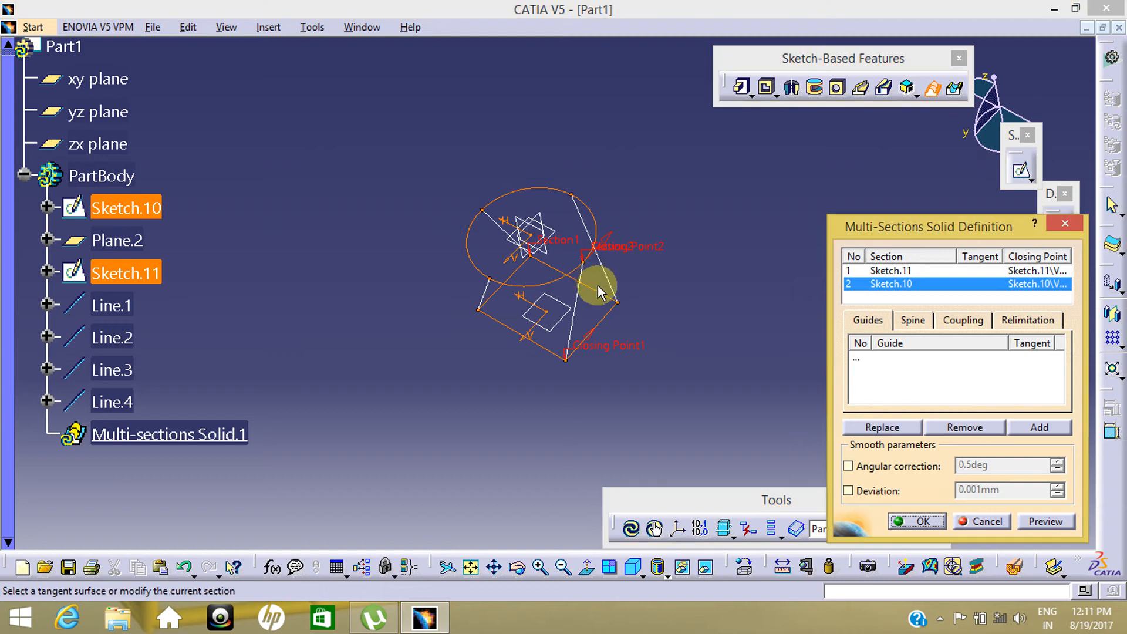
{"action": "middle_click_drag", "start_coordinate": [634, 305], "coordinate": [570, 351]}
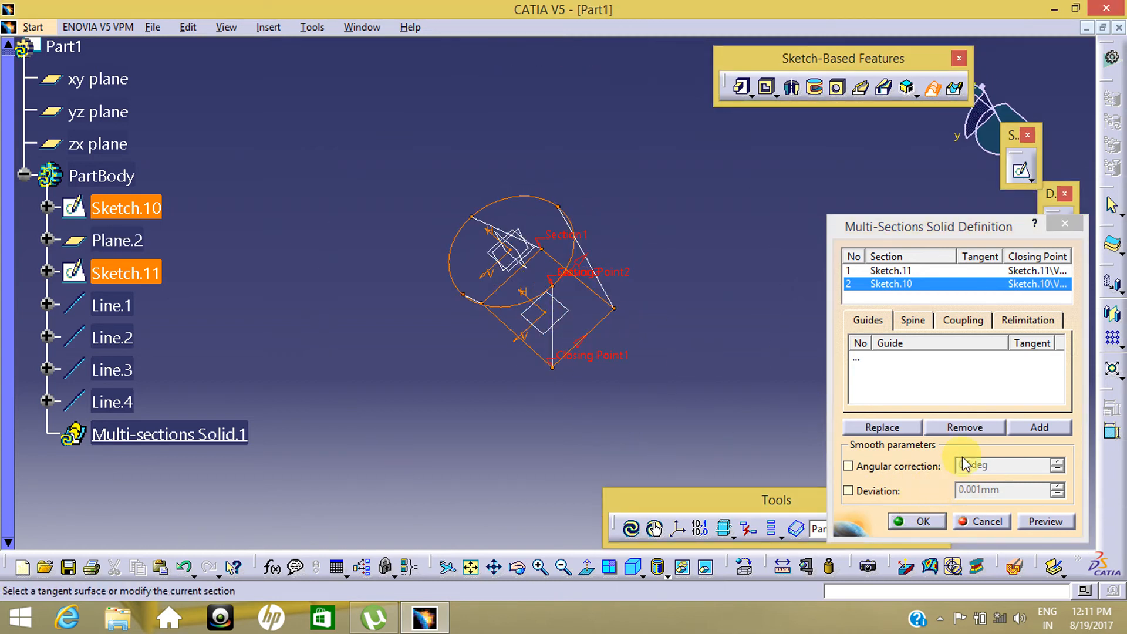
Add Line.4, Line.1, Line.2 and Line.3 as guides and create the Multi-sections Solid
{"action": "left_click", "coordinate": [858, 371]}
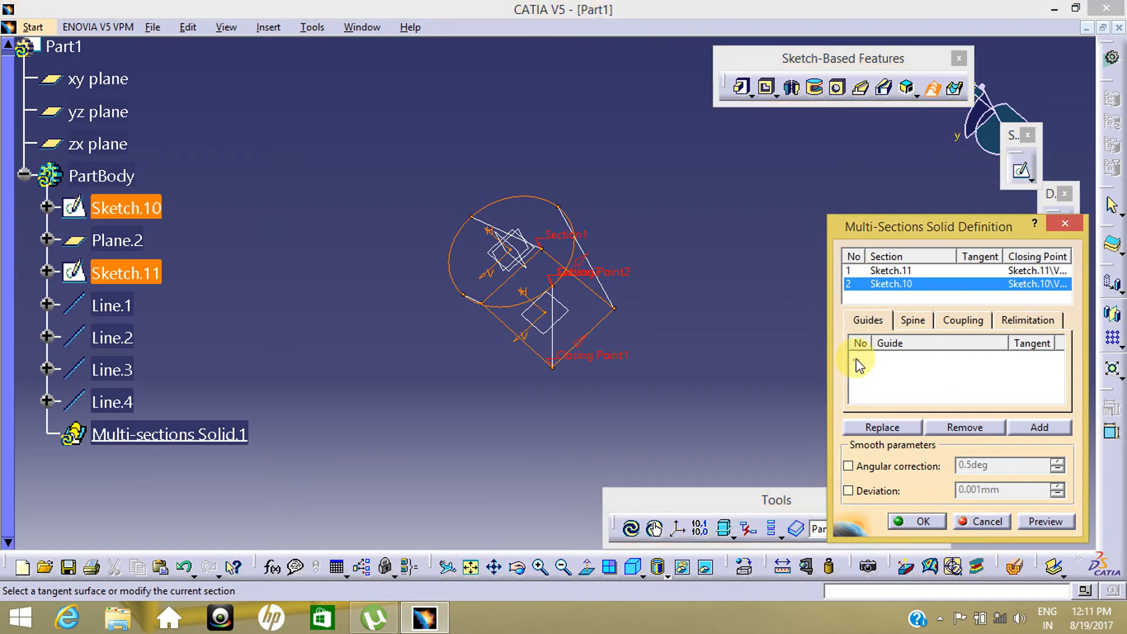
{"action": "left_click", "coordinate": [857, 360]}
{"action": "middle_click_drag", "start_coordinate": [586, 411], "coordinate": [586, 372]}
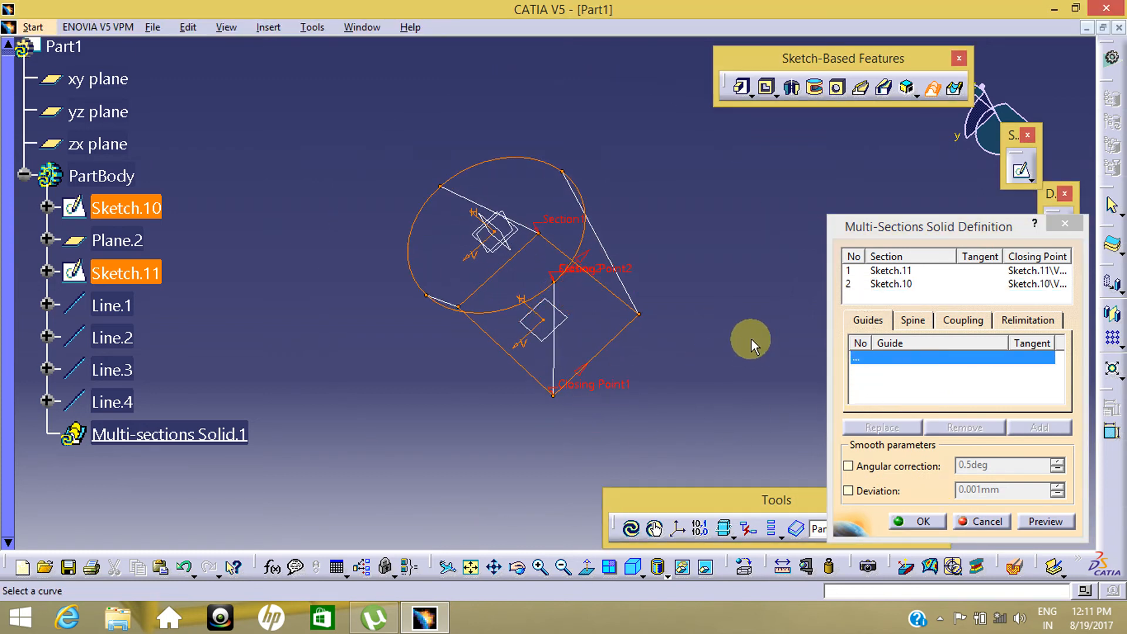
{"action": "left_click", "coordinate": [606, 247]}
{"action": "left_click", "coordinate": [473, 199]}
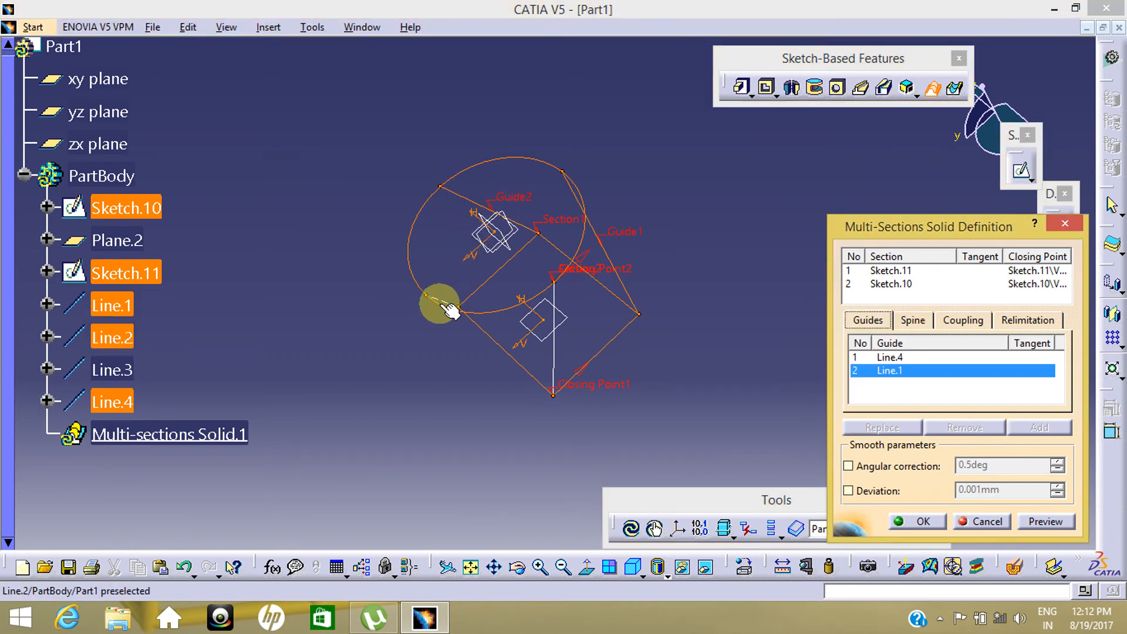
{"action": "left_click", "coordinate": [449, 309]}
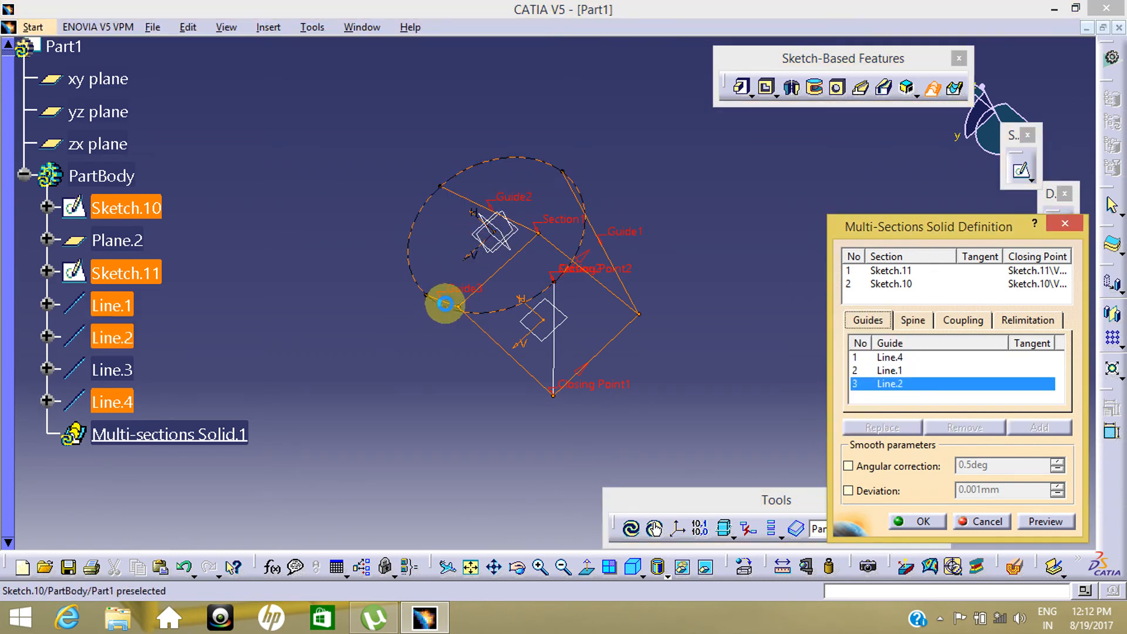
{"action": "left_click", "coordinate": [569, 357]}
{"action": "left_click", "coordinate": [1046, 520]}
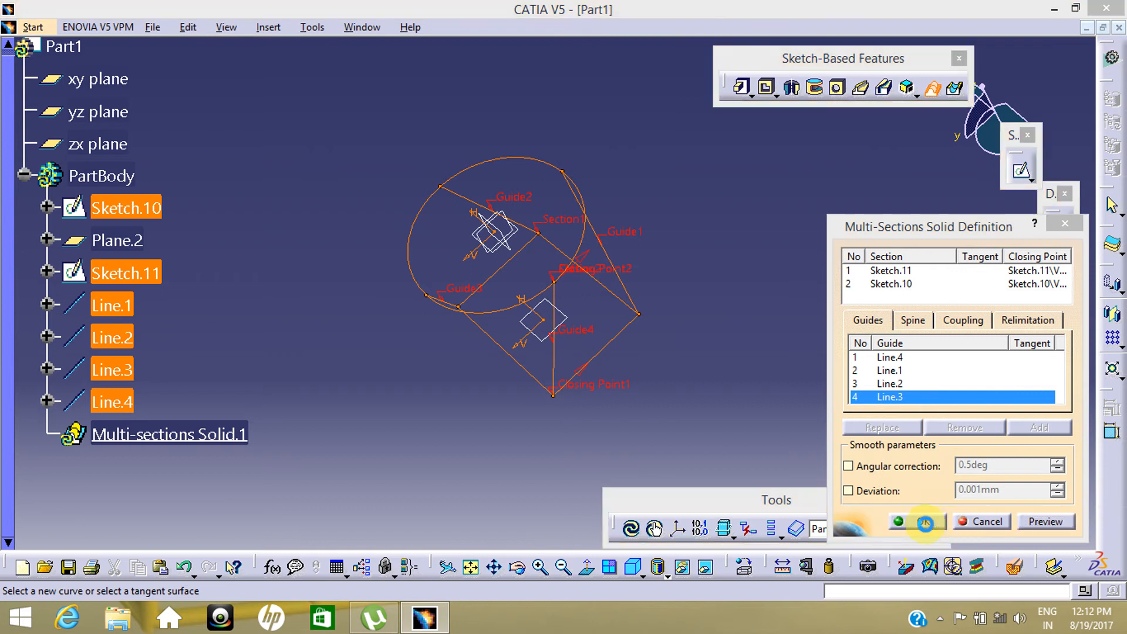
{"action": "left_click", "coordinate": [920, 520]}
Sketch a small circle near the origin on the solid's rectangular end face, about half the face's height in diameter, and exit the sketch
{"action": "middle_click_drag", "start_coordinate": [565, 459], "coordinate": [558, 259]}
{"action": "left_click_drag", "start_coordinate": [534, 264], "coordinate": [667, 375]}
{"action": "left_click", "coordinate": [636, 313]}
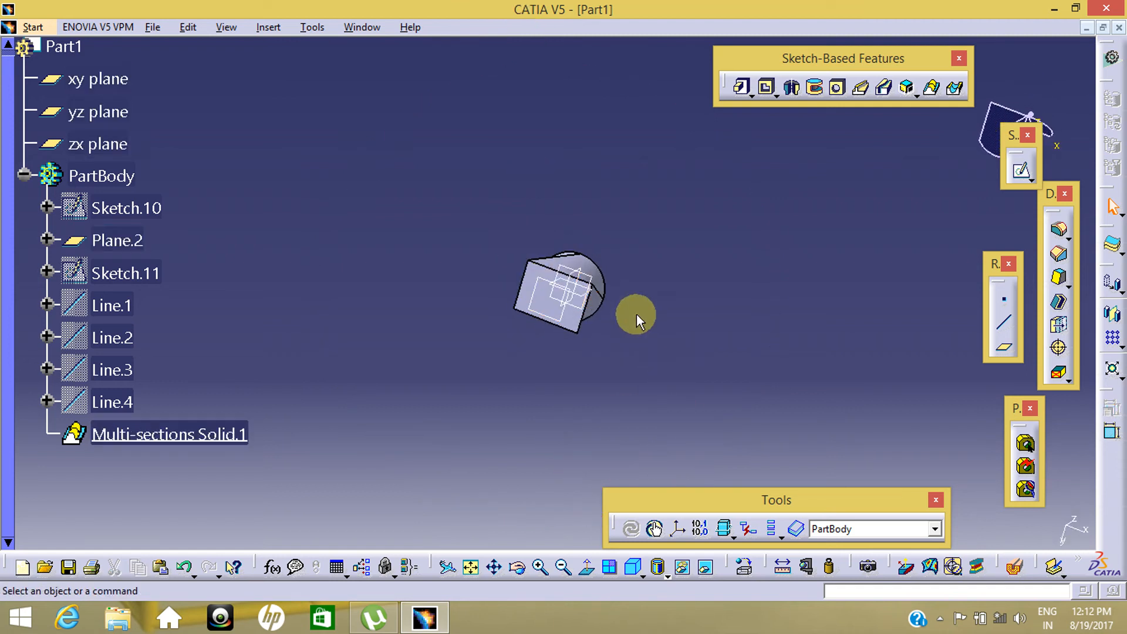
{"action": "middle_click_drag", "start_coordinate": [636, 314], "coordinate": [381, 406]}
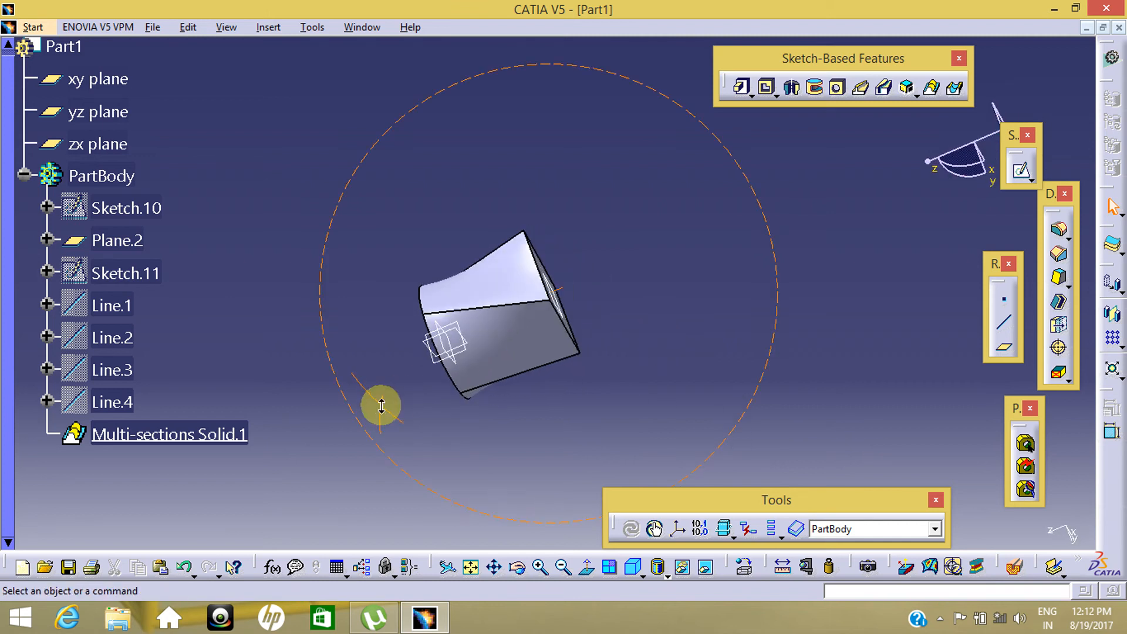
{"action": "middle_click_drag", "start_coordinate": [491, 399], "coordinate": [363, 413]}
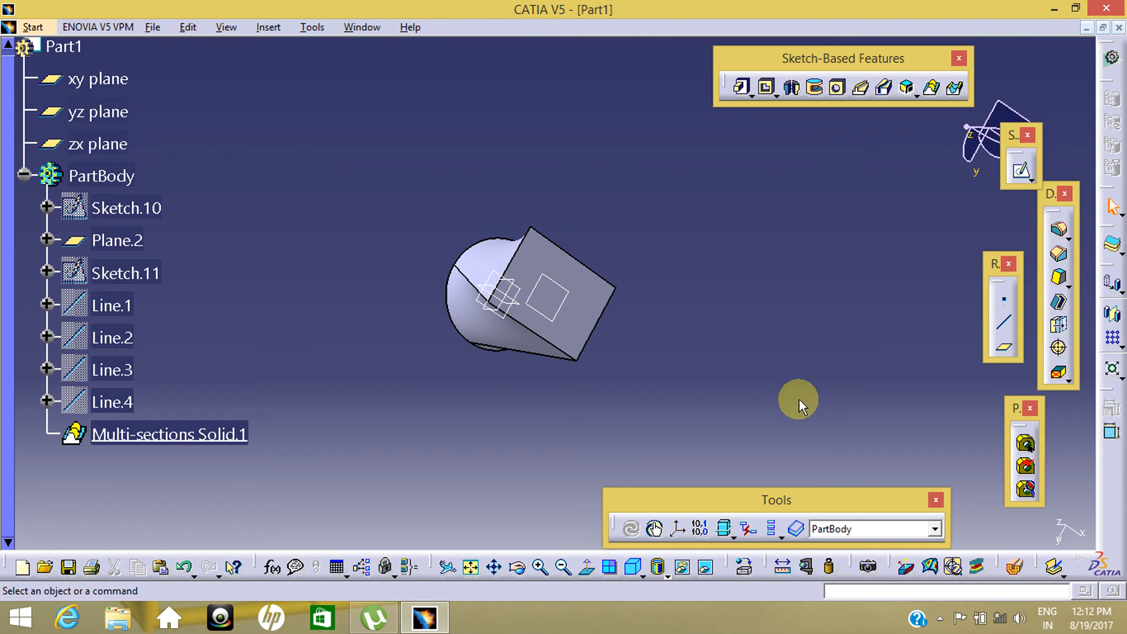
{"action": "middle_click_drag", "start_coordinate": [644, 403], "coordinate": [535, 365]}
{"action": "left_click", "coordinate": [549, 361]}
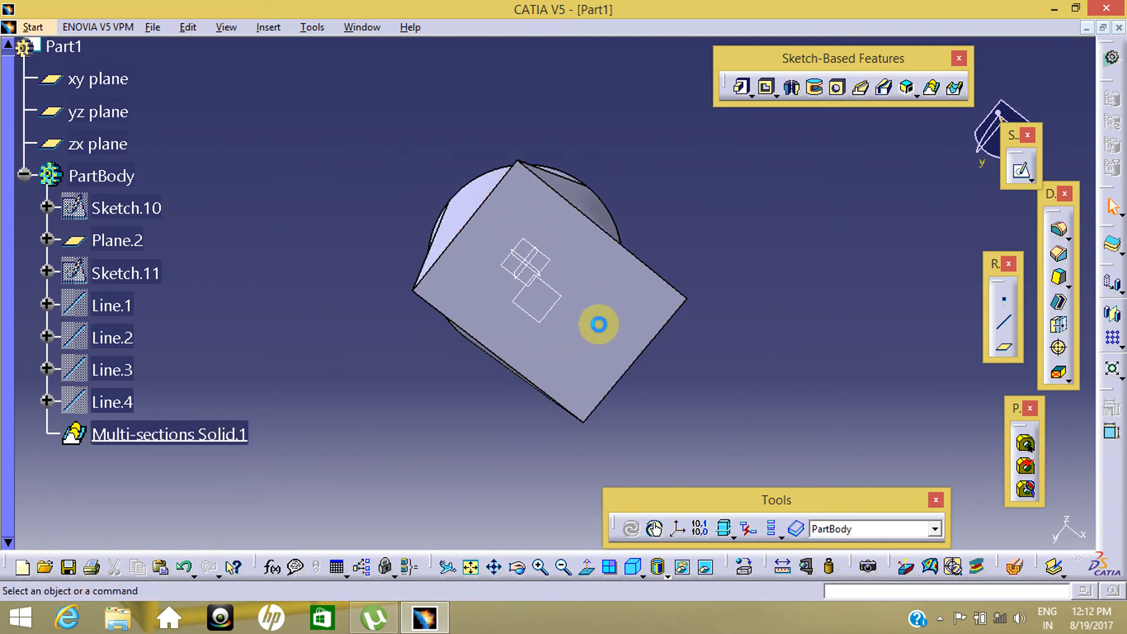
{"action": "left_click", "coordinate": [1014, 169]}
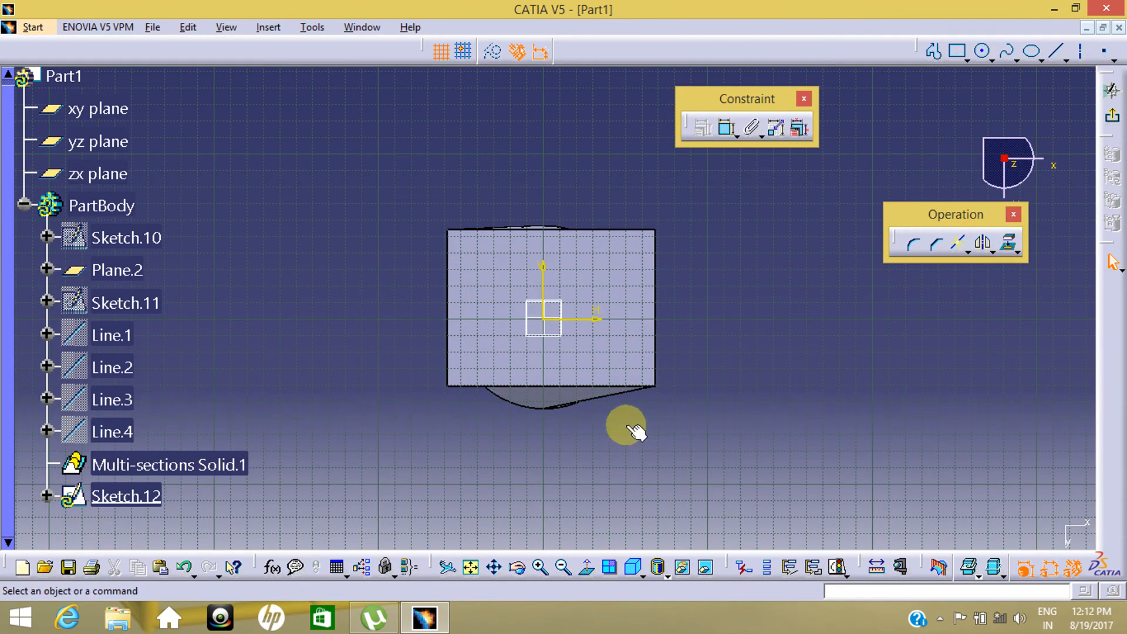
{"action": "left_click", "coordinate": [985, 52]}
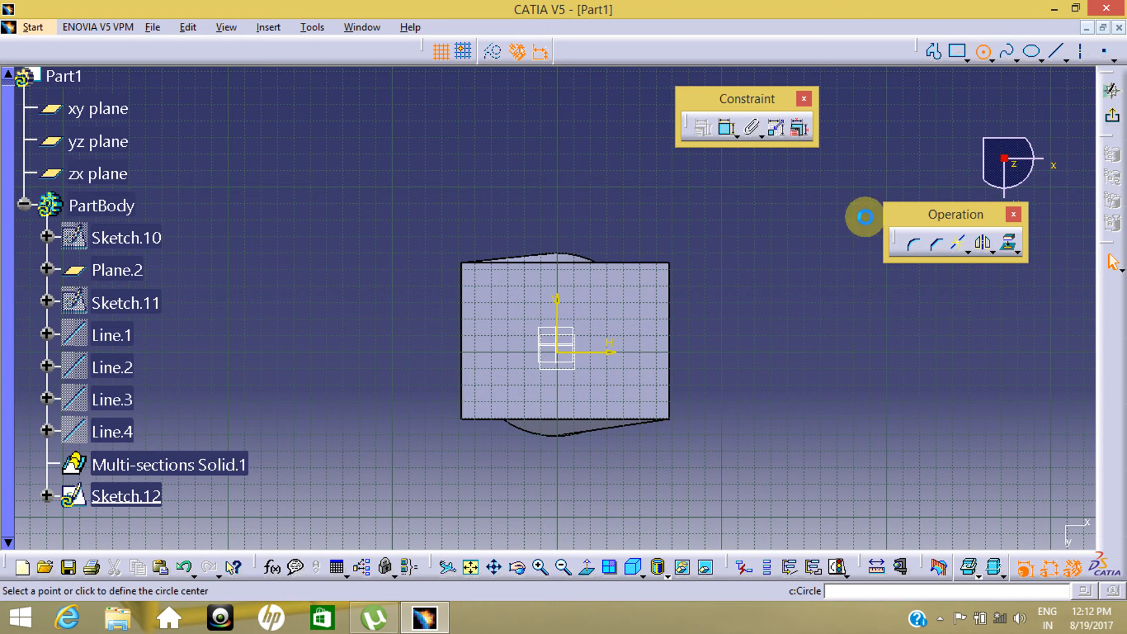
{"action": "left_click", "coordinate": [564, 346]}
{"action": "left_click", "coordinate": [570, 367]}
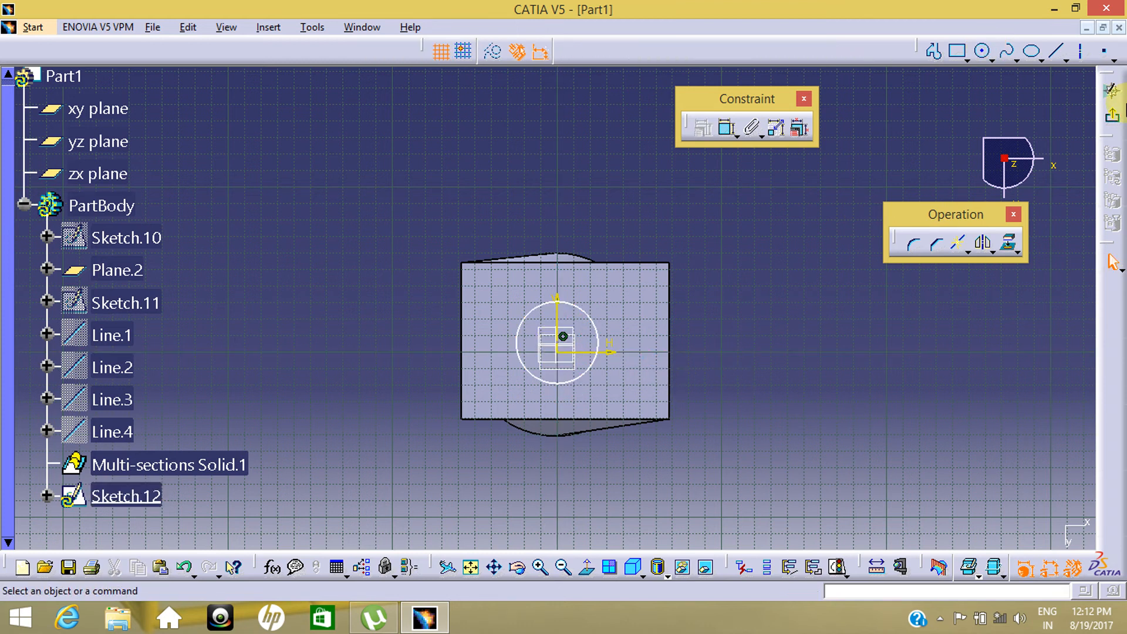
{"action": "left_click", "coordinate": [1112, 91]}
Sketch a larger circle centred at the origin on the solid's circular end face, about three-quarters of its diameter, and exit the sketch
{"action": "mouse_move", "coordinate": [829, 375]}
{"action": "middle_mouse_down"}
{"action": "mouse_move", "coordinate": [616, 382]}
{"action": "mouse_move", "coordinate": [516, 339]}
{"action": "mouse_move", "coordinate": [786, 539]}
{"action": "mouse_move", "coordinate": [576, 335]}
{"action": "mouse_move", "coordinate": [468, 284]}
{"action": "middle_mouse_up"}
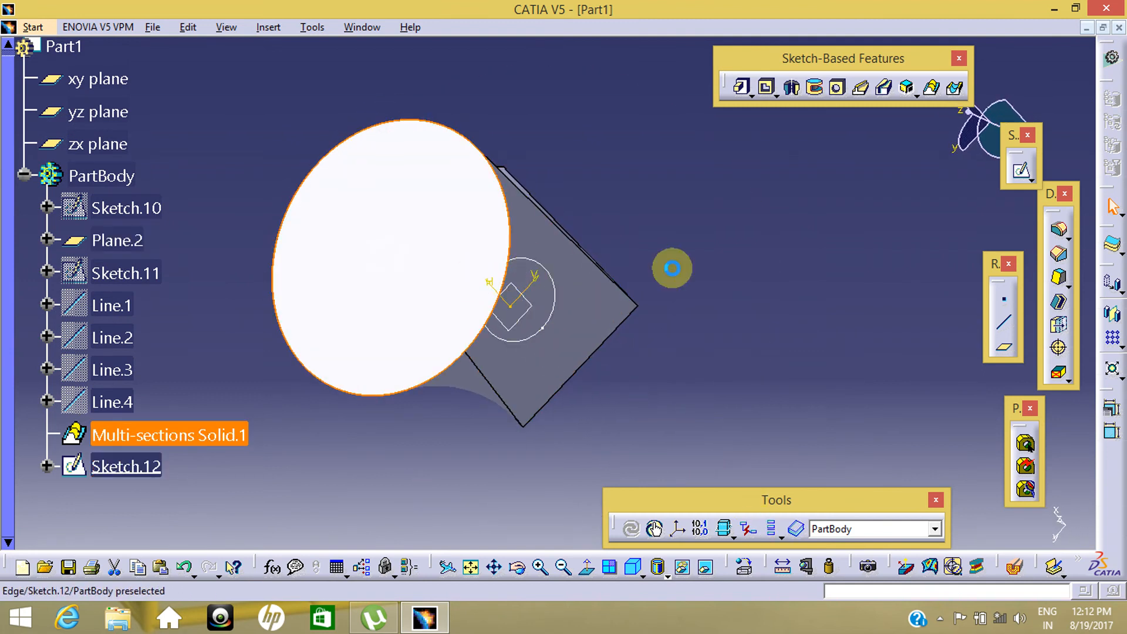
{"action": "left_click", "coordinate": [1021, 170]}
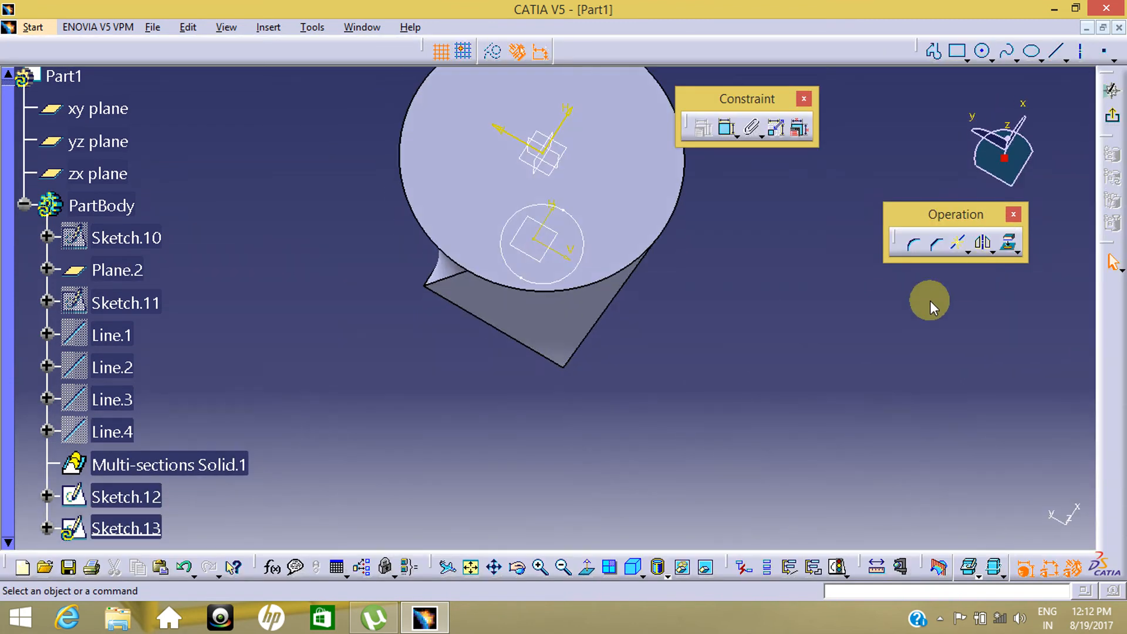
{"action": "left_click", "coordinate": [982, 57]}
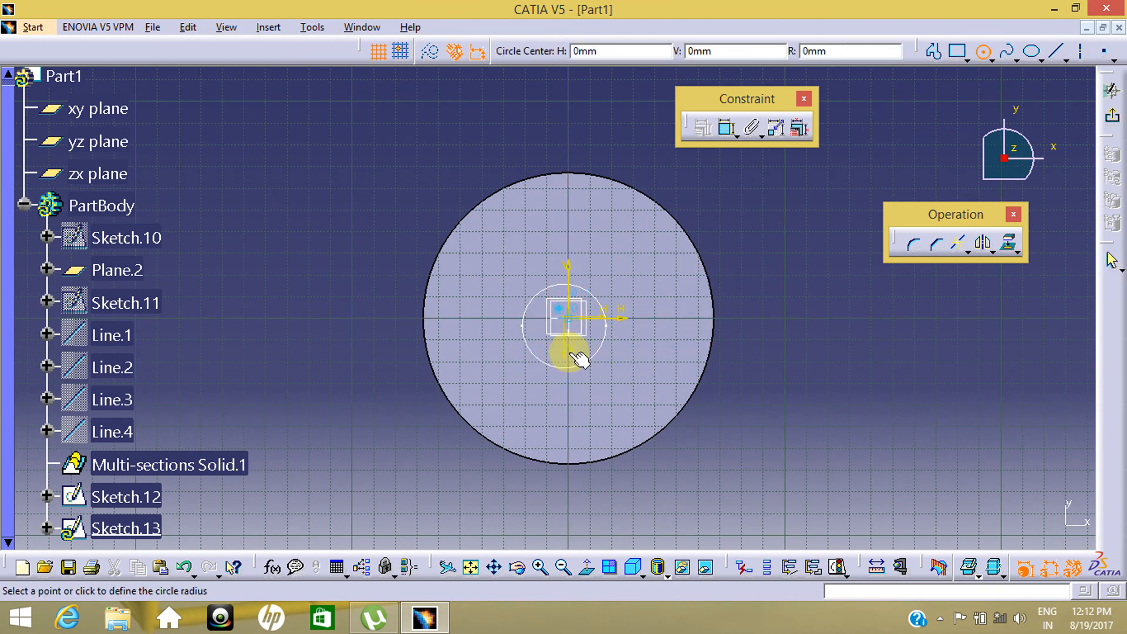
{"action": "left_click", "coordinate": [598, 417]}
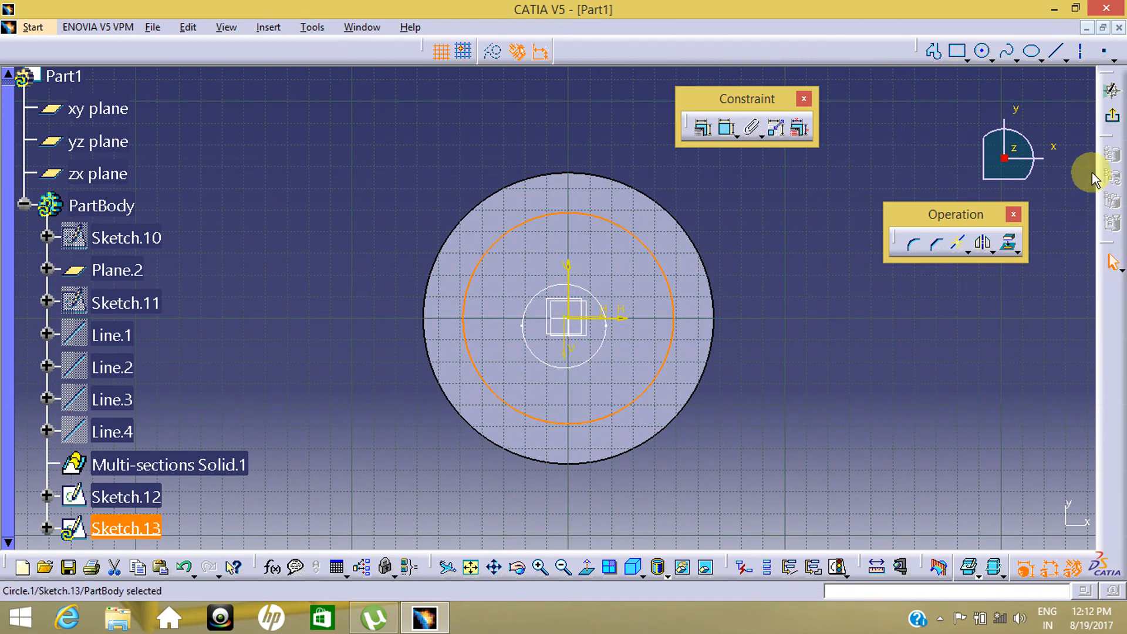
{"action": "left_click", "coordinate": [1116, 122]}
Start a Removed Multi-sections Solid with the small circle Sketch.12 as the first section and the larger circle Sketch.13 as the second
{"action": "middle_click_drag", "start_coordinate": [767, 400], "coordinate": [416, 394]}
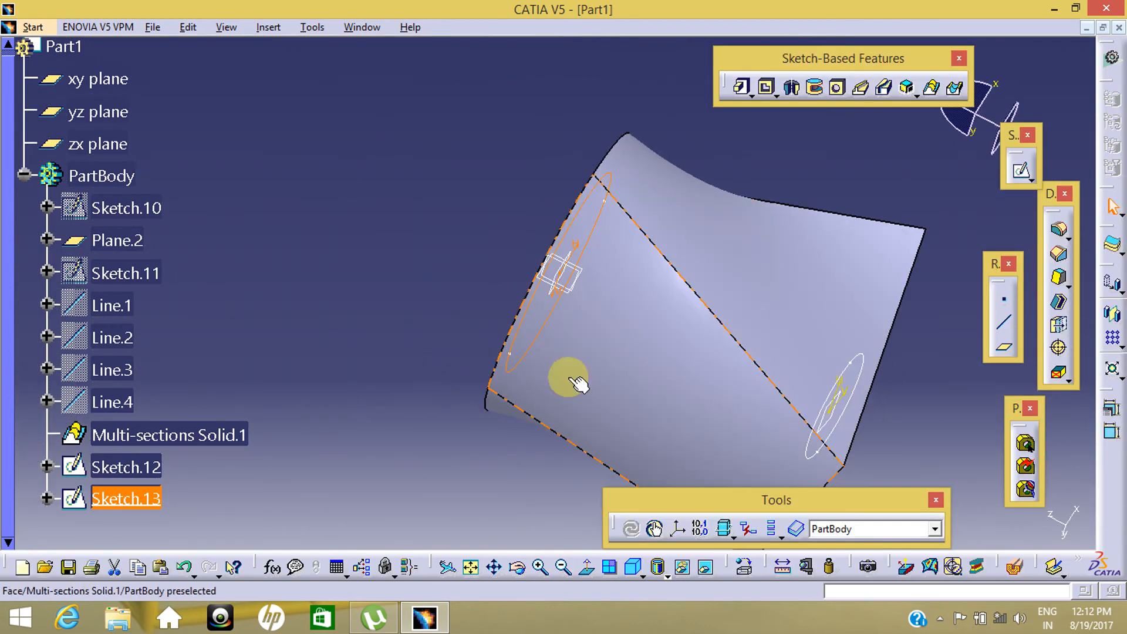
{"action": "mouse_move", "coordinate": [574, 383]}
{"action": "middle_mouse_down"}
{"action": "mouse_move", "coordinate": [561, 261]}
{"action": "mouse_move", "coordinate": [760, 428]}
{"action": "middle_mouse_up"}
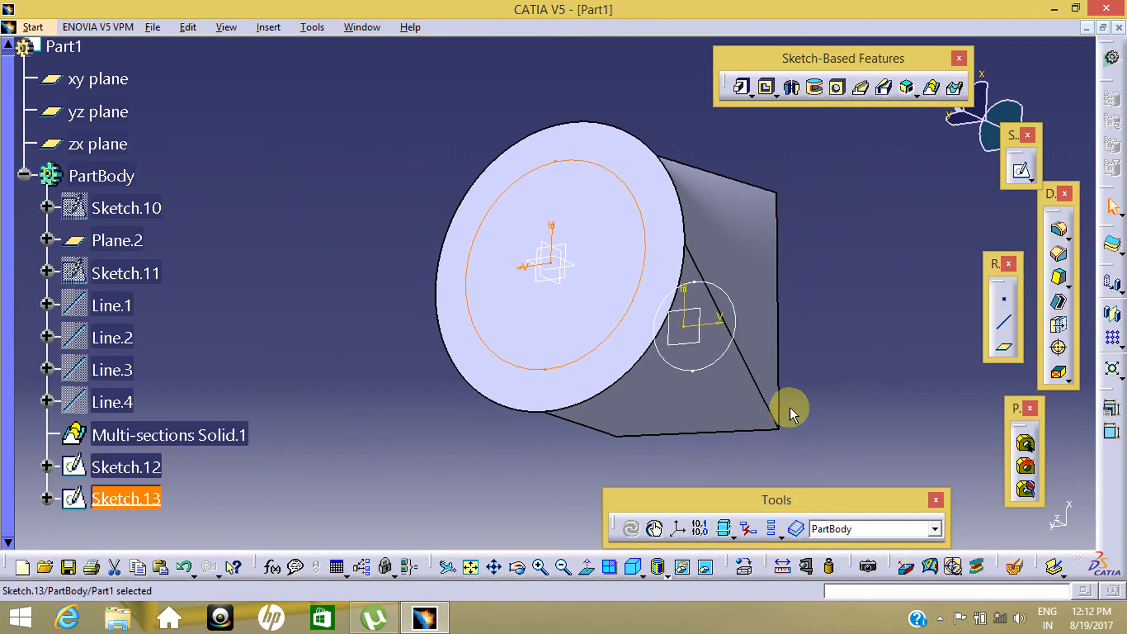
{"action": "left_click", "coordinate": [799, 374]}
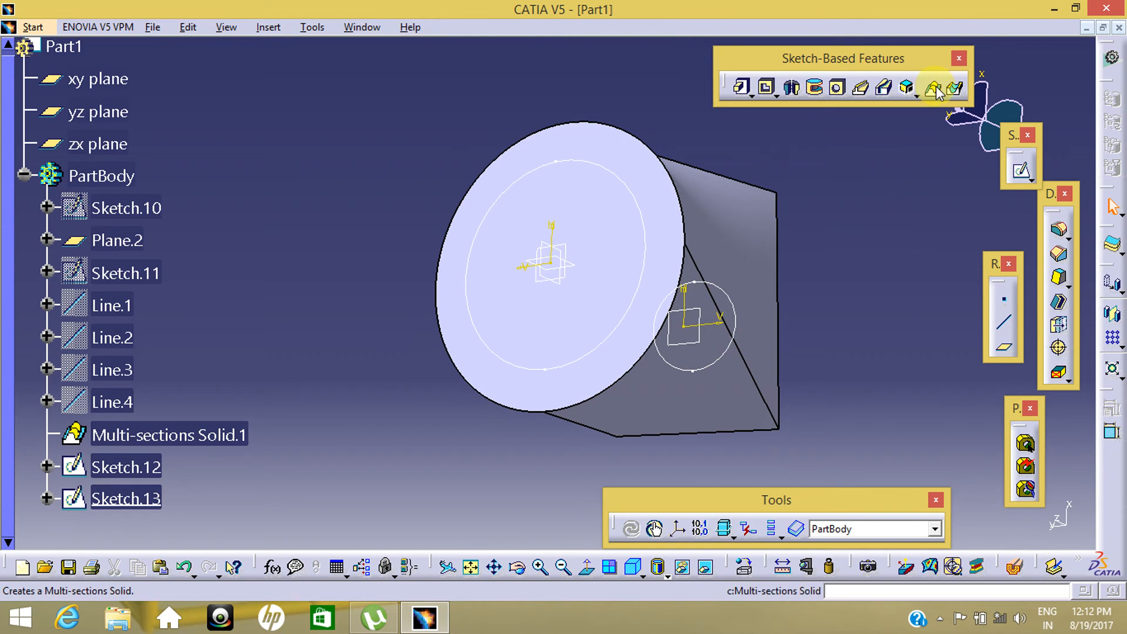
{"action": "left_click", "coordinate": [955, 90]}
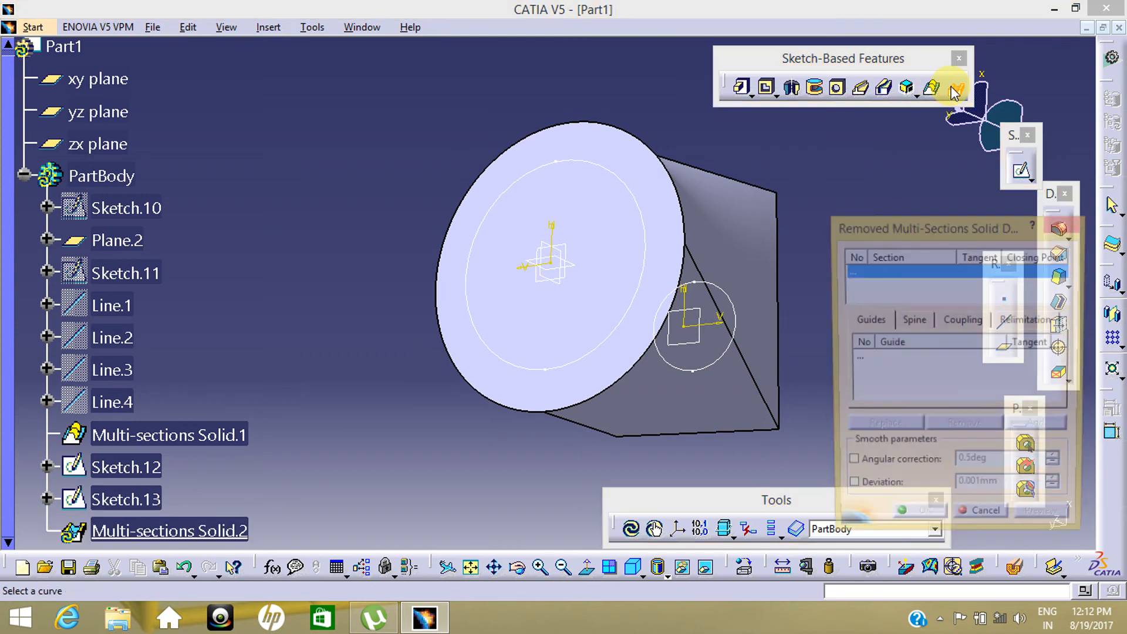
{"action": "middle_click_drag", "start_coordinate": [494, 329], "coordinate": [416, 276]}
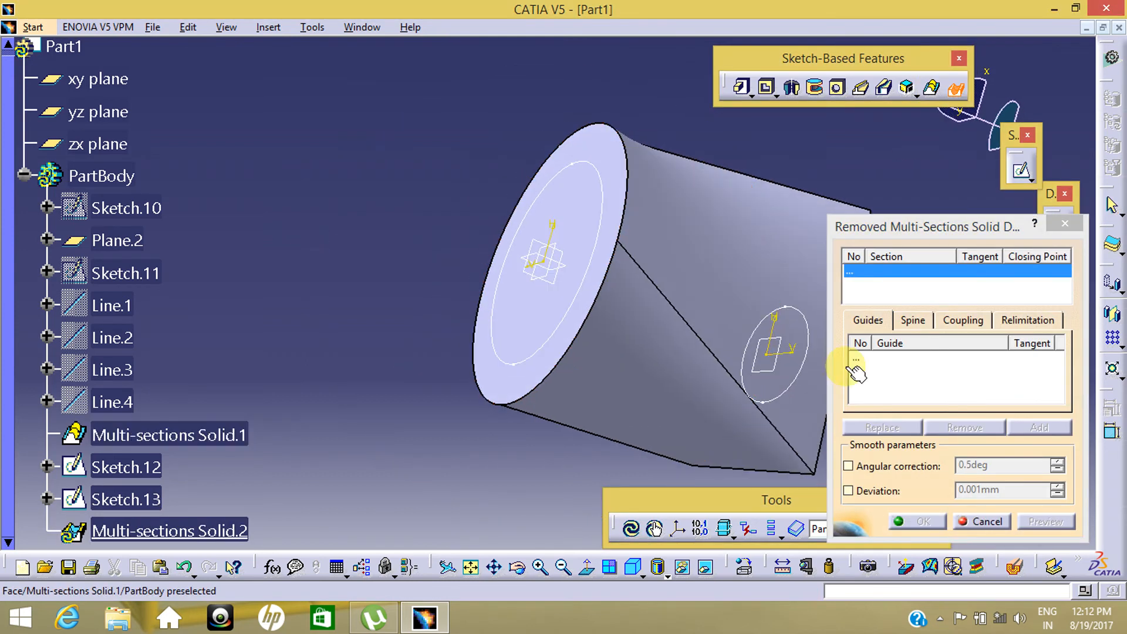
{"action": "middle_click_drag", "start_coordinate": [701, 327], "coordinate": [524, 236]}
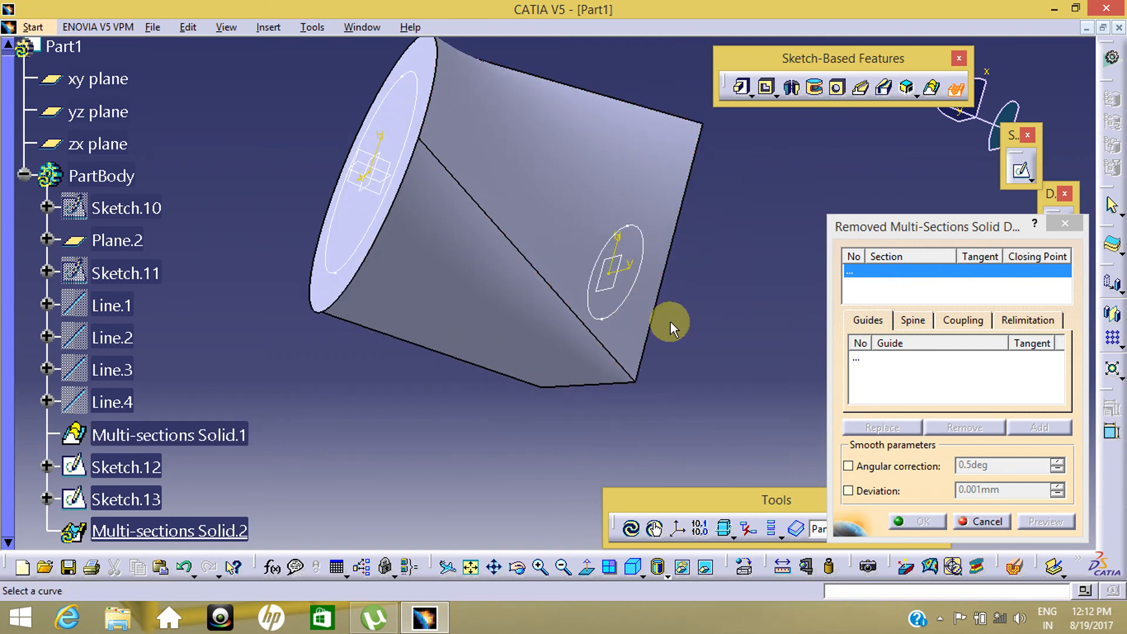
{"action": "left_click", "coordinate": [634, 287]}
{"action": "middle_click_drag", "start_coordinate": [543, 281], "coordinate": [641, 342]}
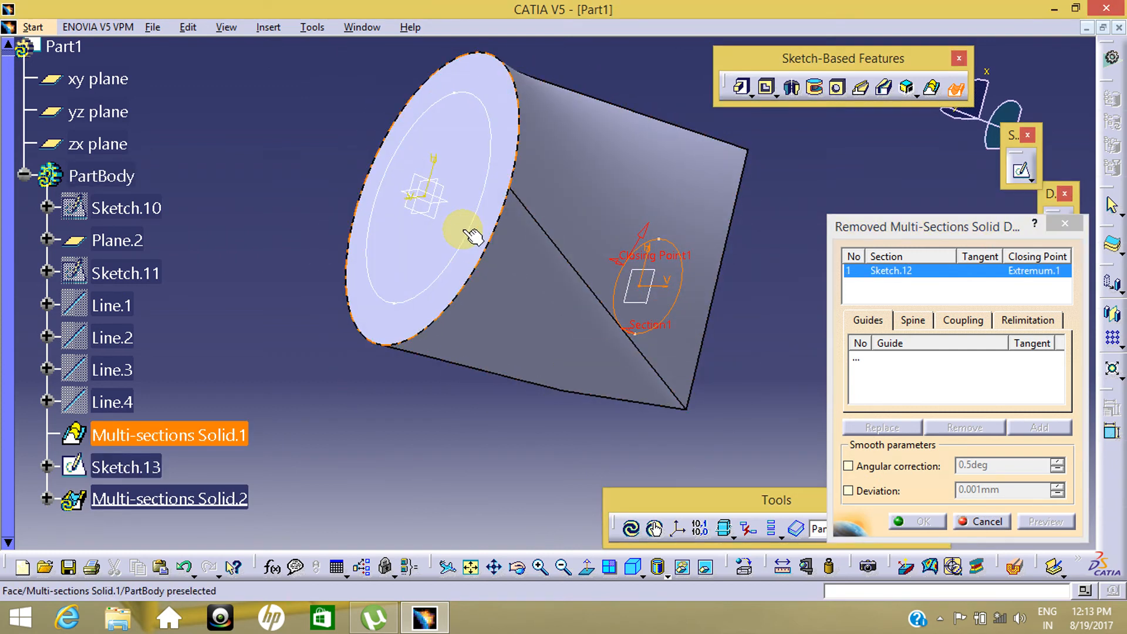
{"action": "left_click", "coordinate": [468, 235]}
Reverse the second section's closing point direction to match the first, preview the cut and create the Removed Multi-sections Solid
{"action": "middle_click_drag", "start_coordinate": [503, 345], "coordinate": [478, 213]}
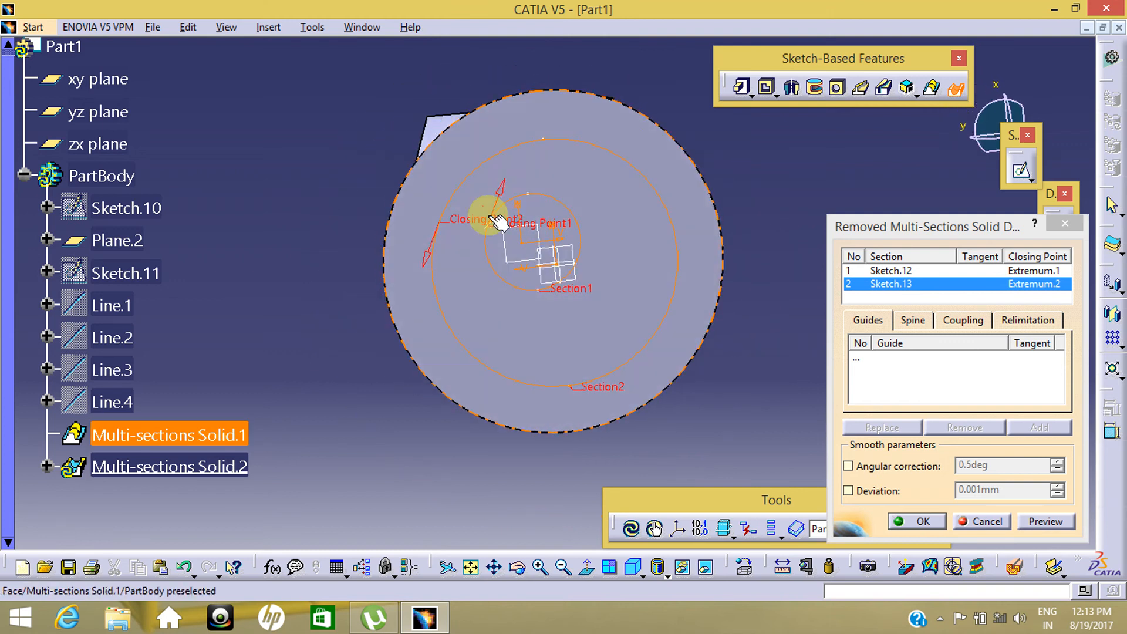
{"action": "left_click", "coordinate": [425, 262]}
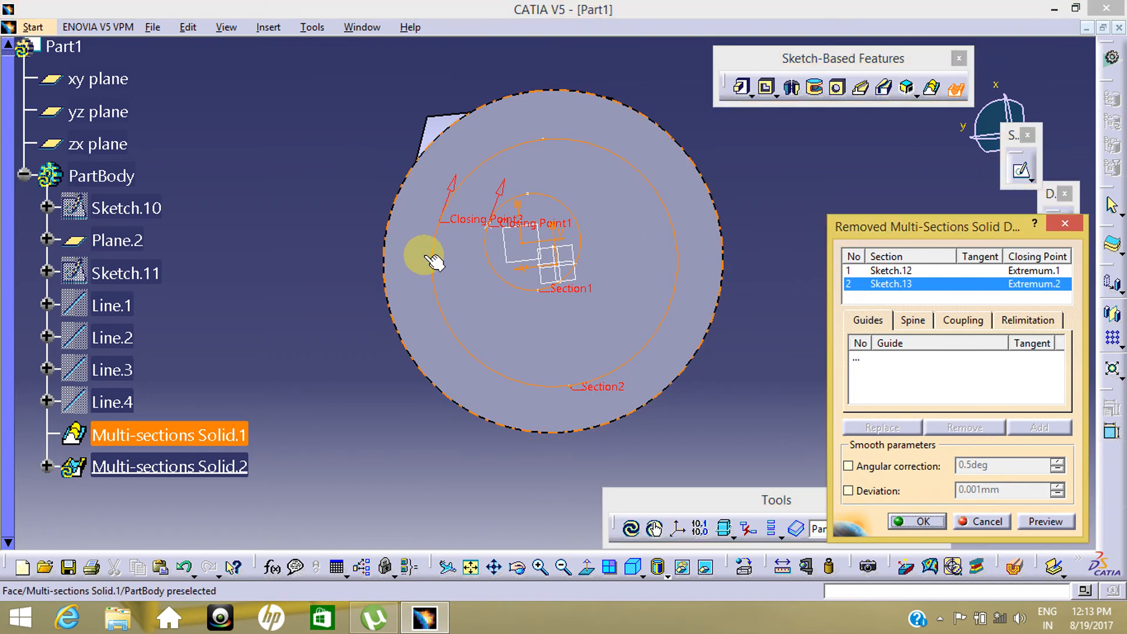
{"action": "middle_click_drag", "start_coordinate": [534, 324], "coordinate": [480, 304]}
{"action": "left_click", "coordinate": [414, 179]}
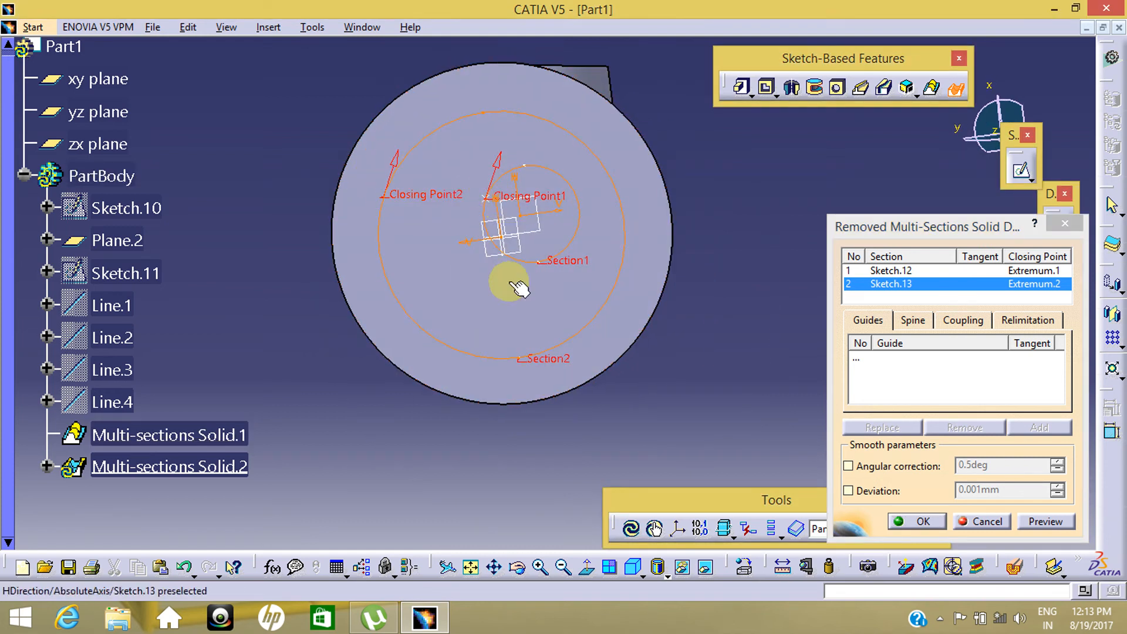
{"action": "left_click", "coordinate": [1046, 519]}
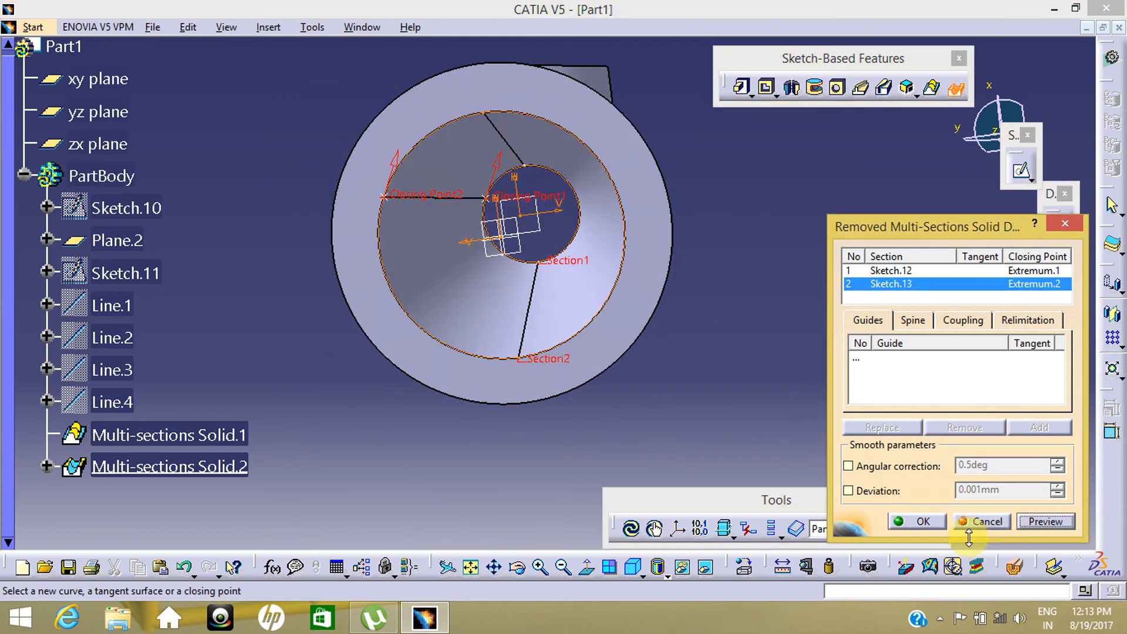
{"action": "left_click", "coordinate": [918, 521]}
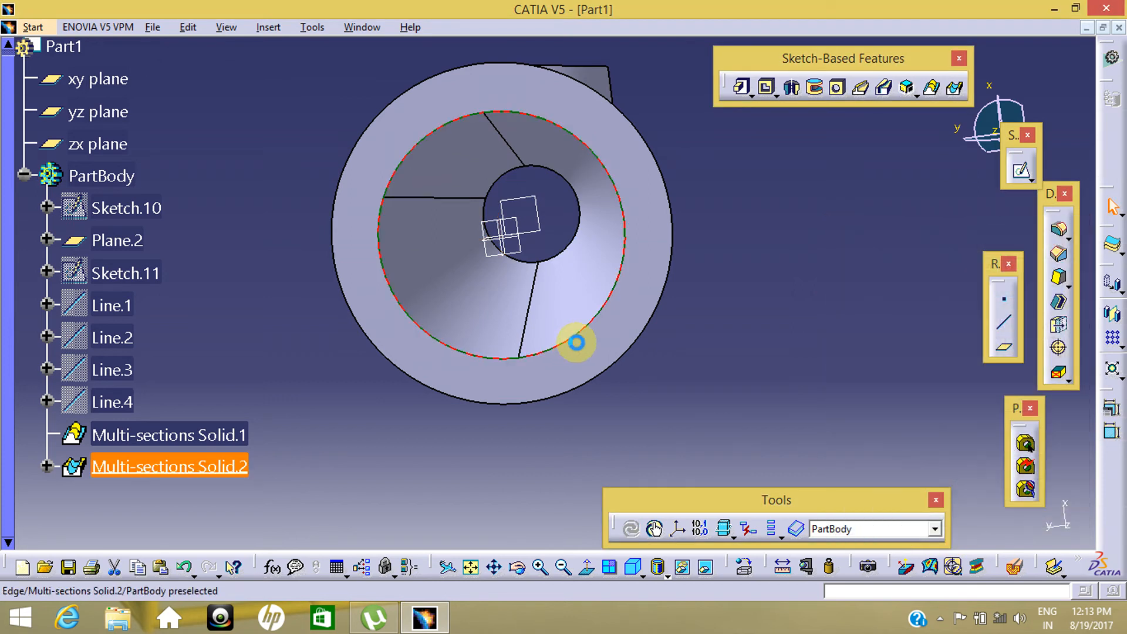
Delete the removed feature Multi-sections Solid.2 together with its aggregated elements
{"action": "middle_click_drag", "start_coordinate": [758, 295], "coordinate": [722, 118]}
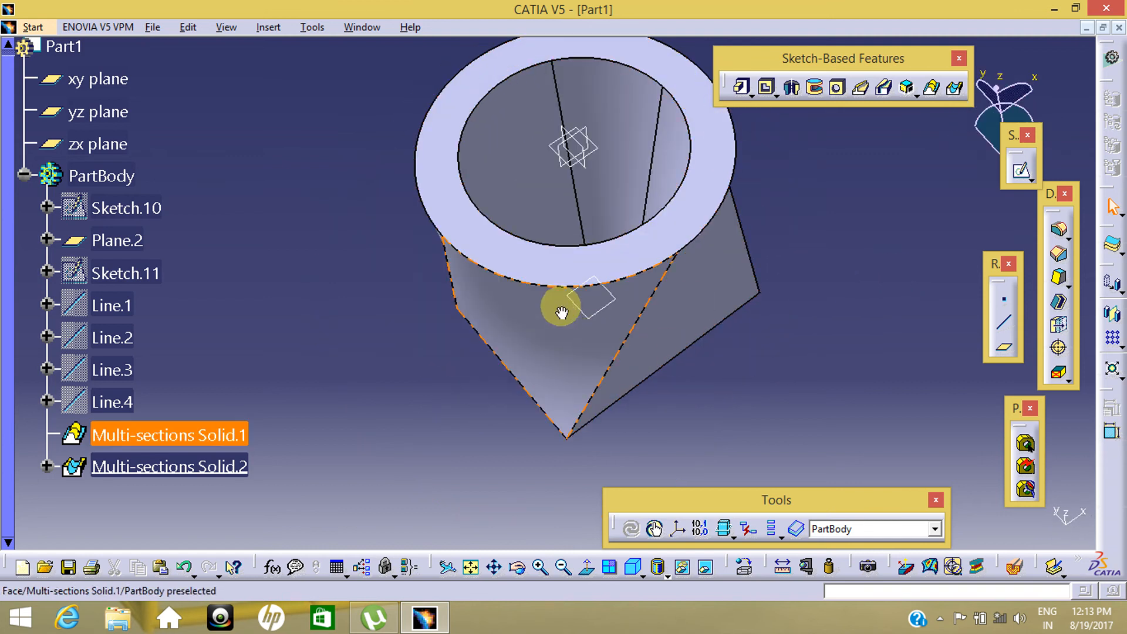
{"action": "middle_click_drag", "start_coordinate": [558, 307], "coordinate": [667, 360]}
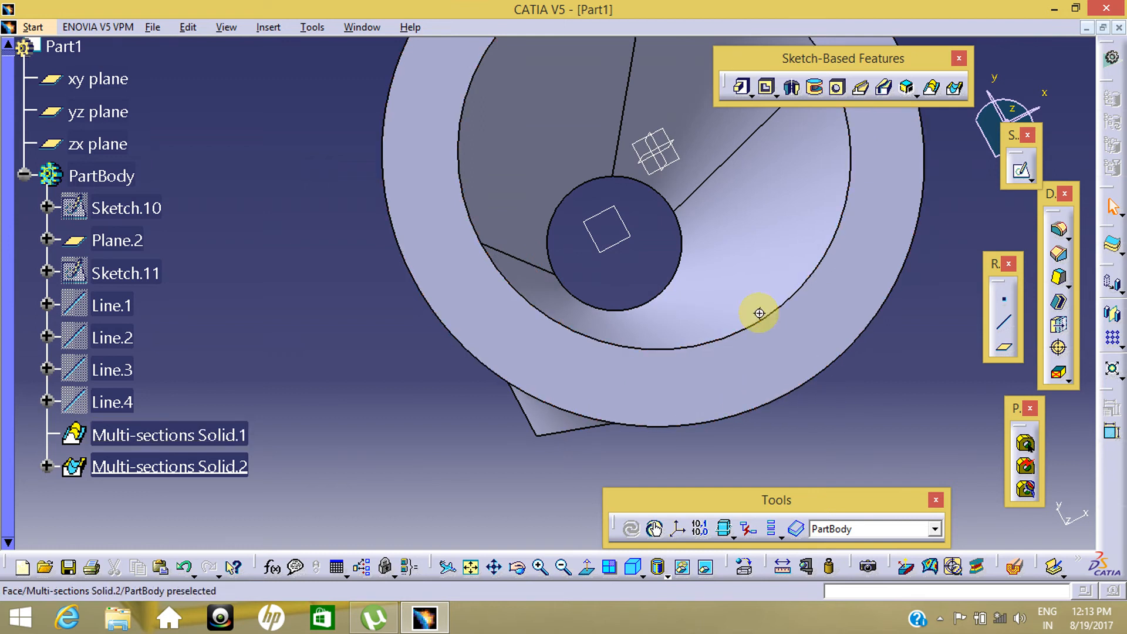
{"action": "middle_click_drag", "start_coordinate": [760, 314], "coordinate": [776, 379]}
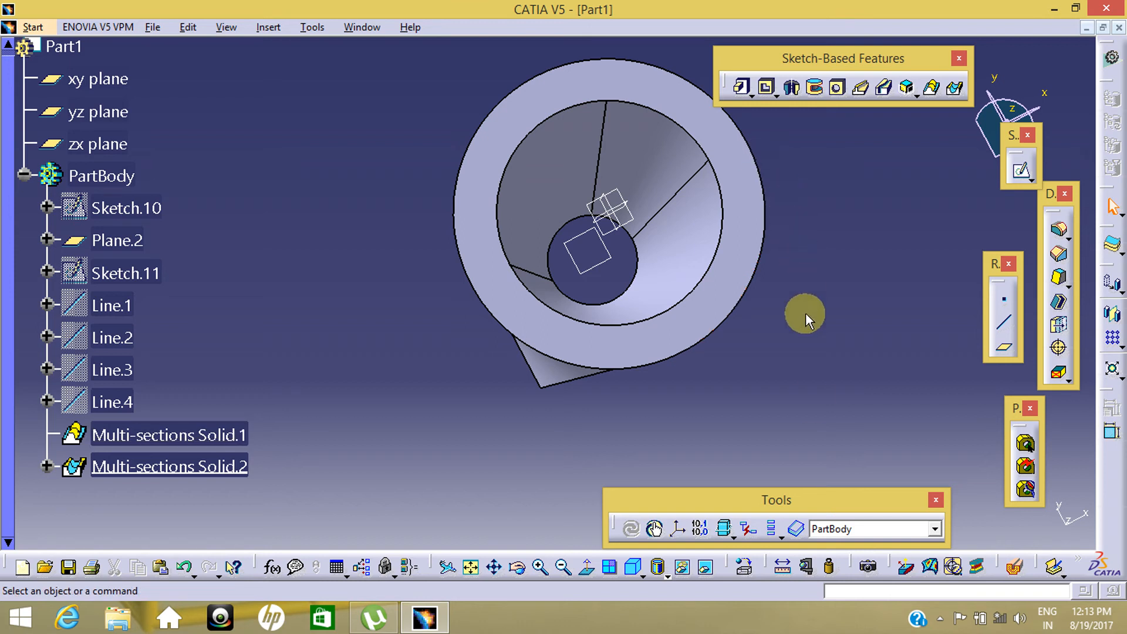
{"action": "middle_click_drag", "start_coordinate": [806, 312], "coordinate": [769, 357]}
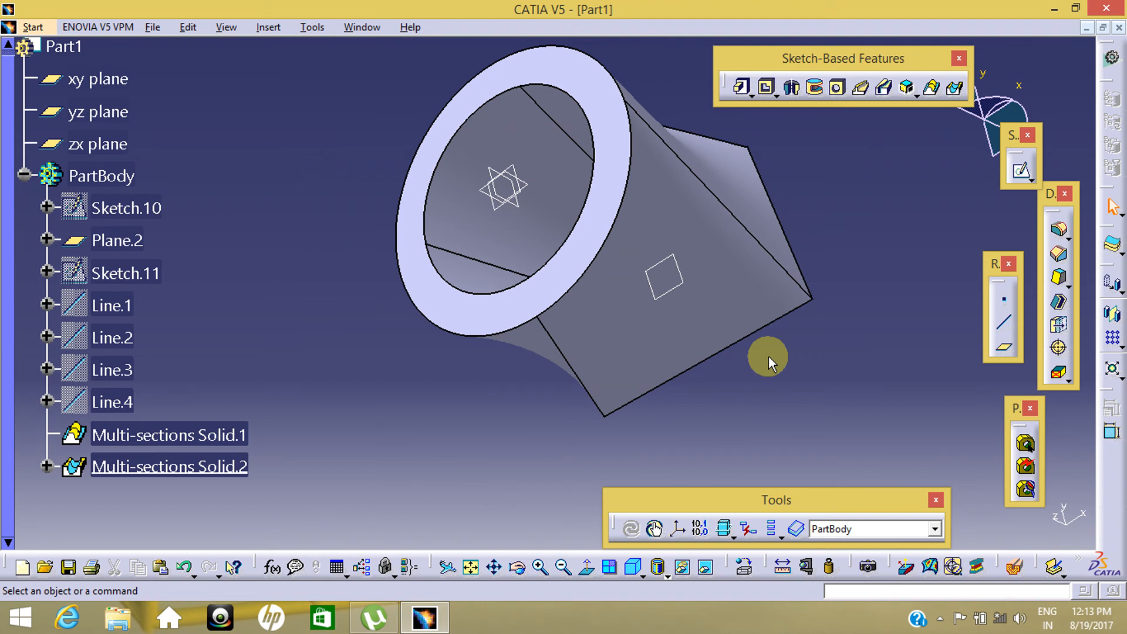
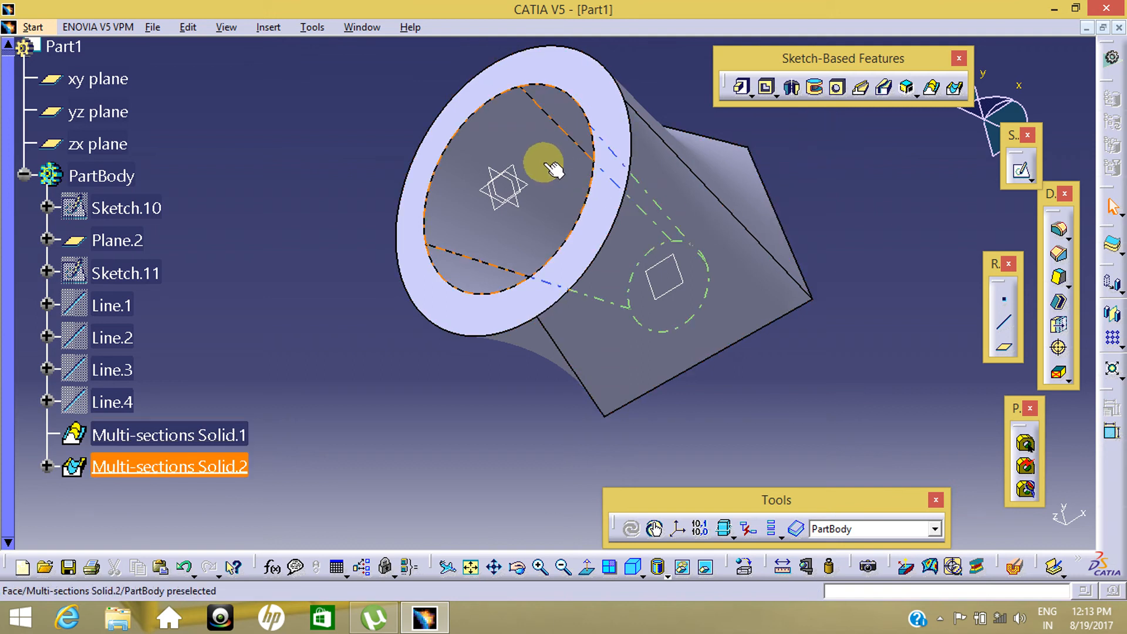
{"action": "left_click", "coordinate": [546, 164]}
{"action": "key", "text": "Delete"}
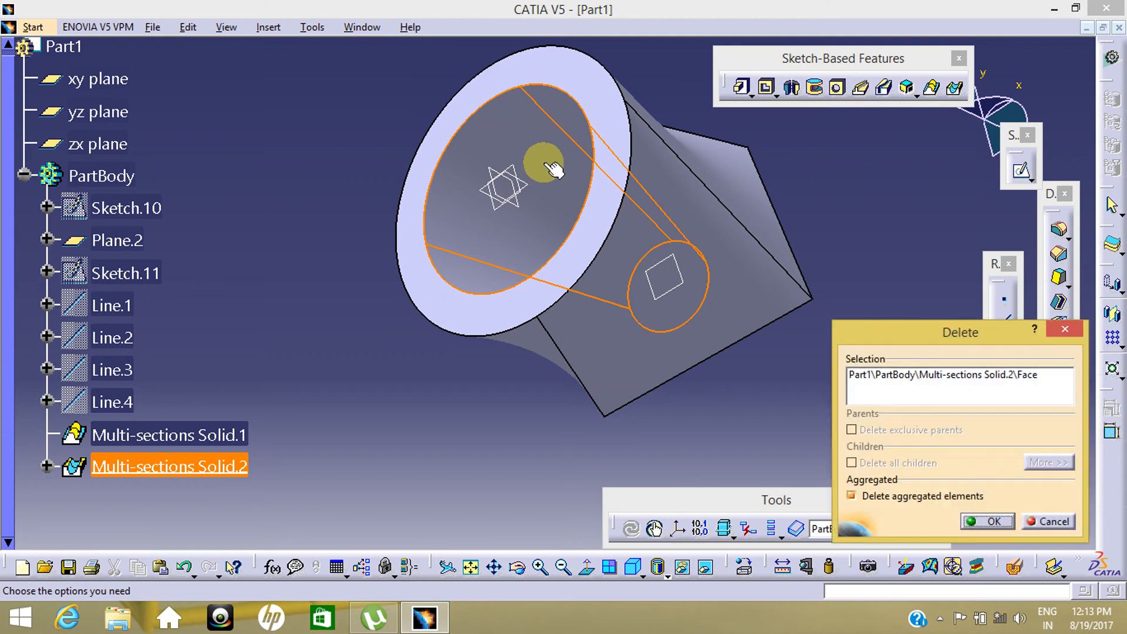
{"action": "left_click", "coordinate": [979, 521]}
Start a Hole on the multi-sections solid's circular end face
{"action": "middle_click_drag", "start_coordinate": [466, 364], "coordinate": [503, 342]}
{"action": "left_click", "coordinate": [480, 282]}
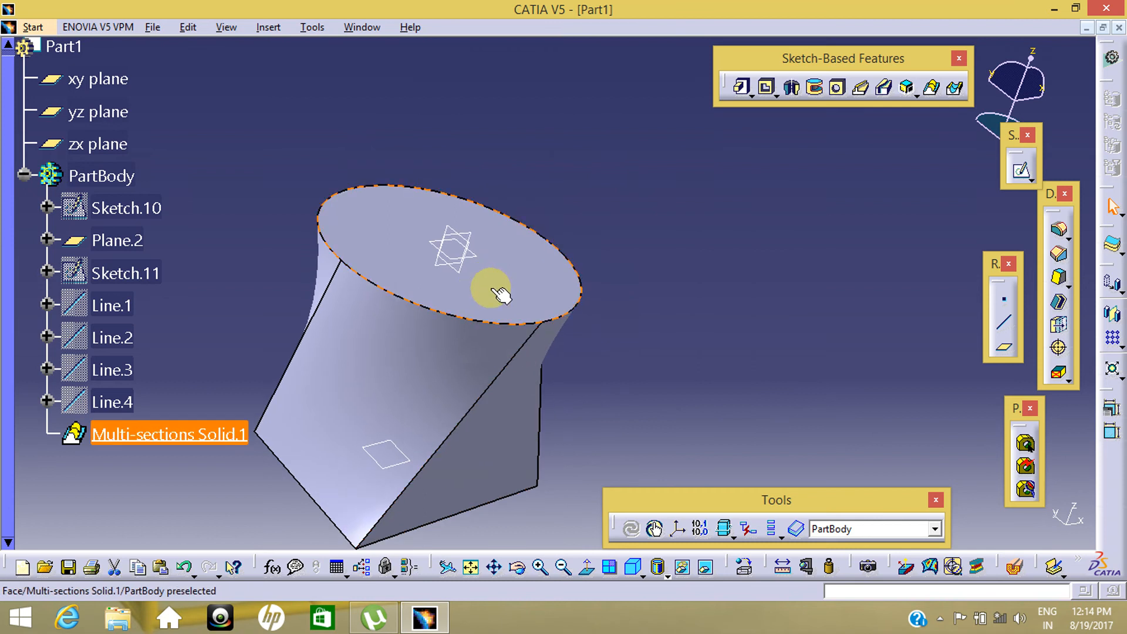
{"action": "middle_click_drag", "start_coordinate": [501, 294], "coordinate": [528, 307]}
{"action": "left_click", "coordinate": [737, 336]}
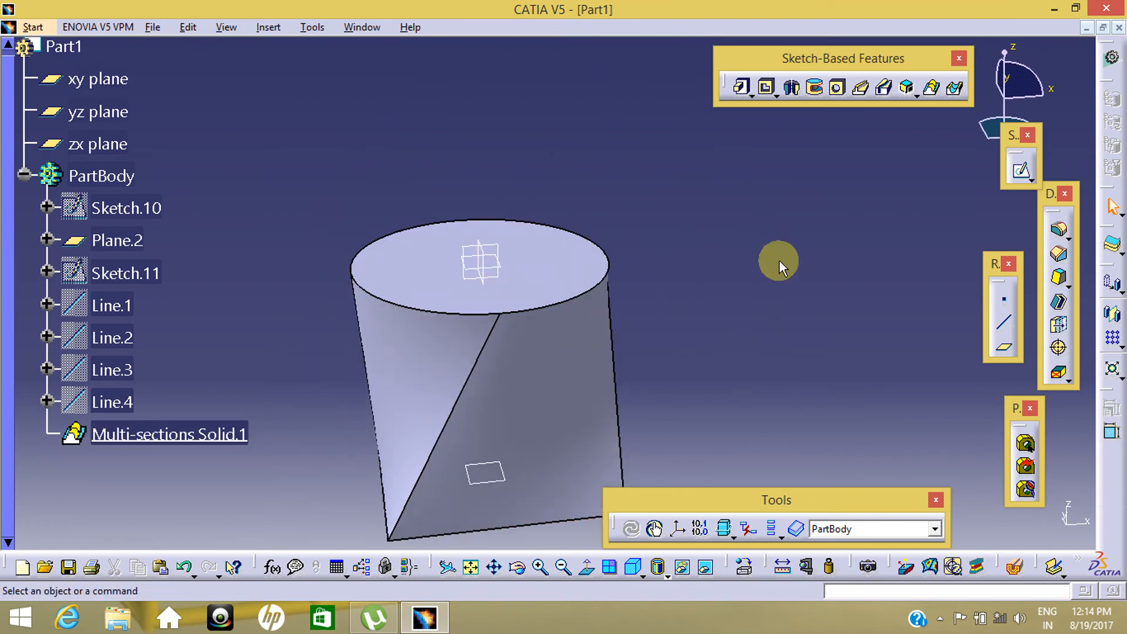
{"action": "left_click", "coordinate": [835, 89]}
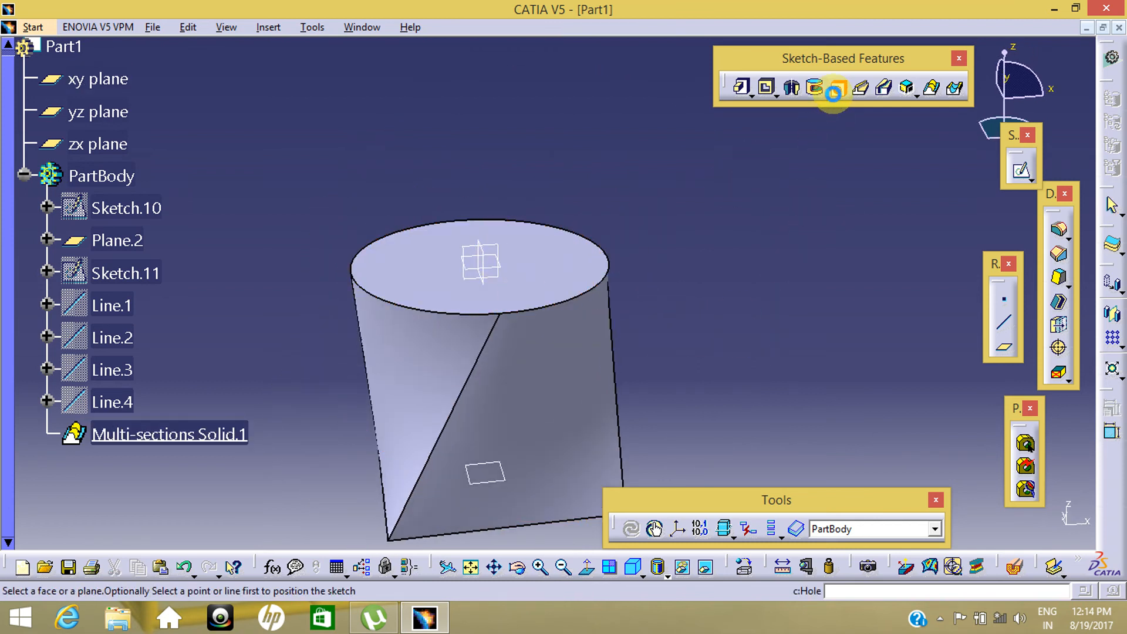
{"action": "middle_click_drag", "start_coordinate": [721, 400], "coordinate": [606, 407]}
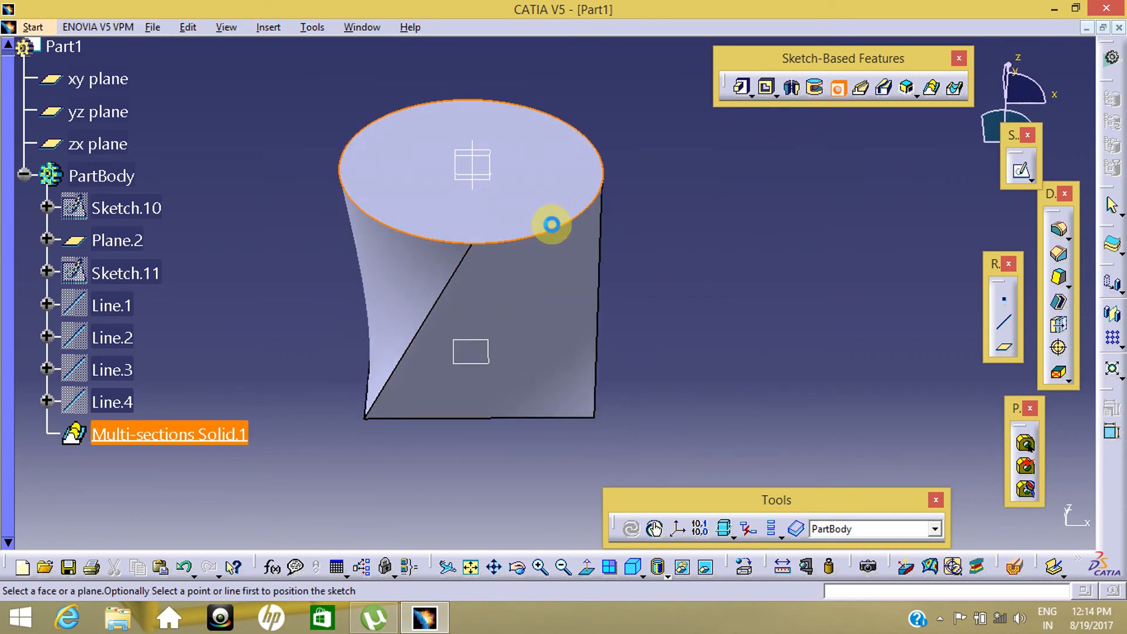
{"action": "left_click", "coordinate": [554, 226]}
{"action": "middle_click_drag", "start_coordinate": [375, 270], "coordinate": [354, 246]}
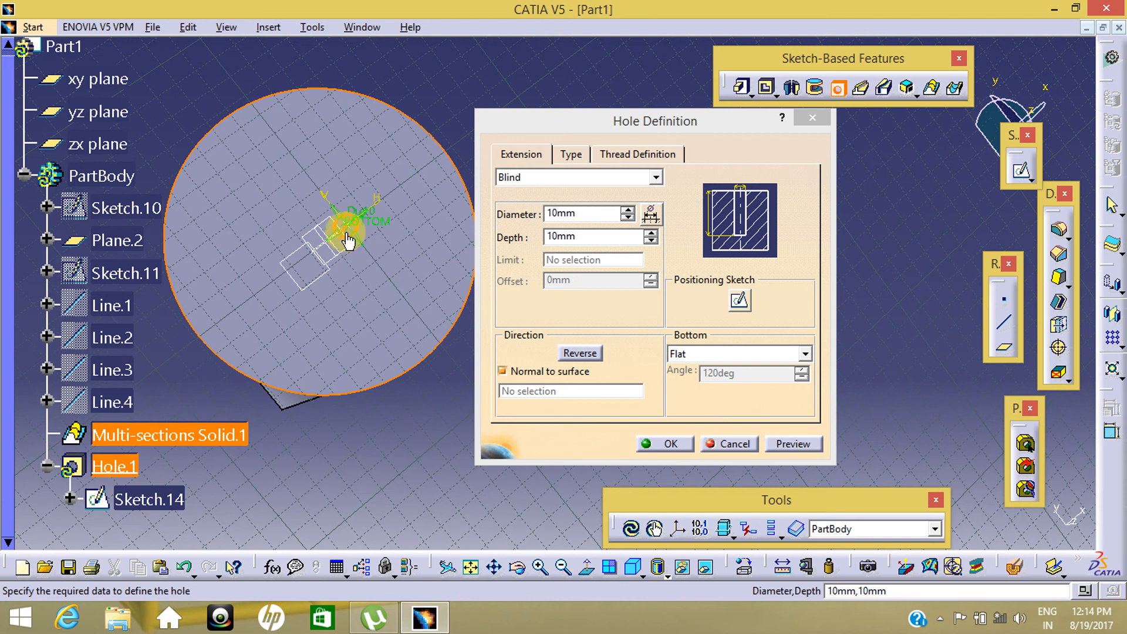
In the hole's positioning sketch, constrain the centre point 70 mm from the face's circular edge and exit the sketch
{"action": "left_click", "coordinate": [739, 301]}
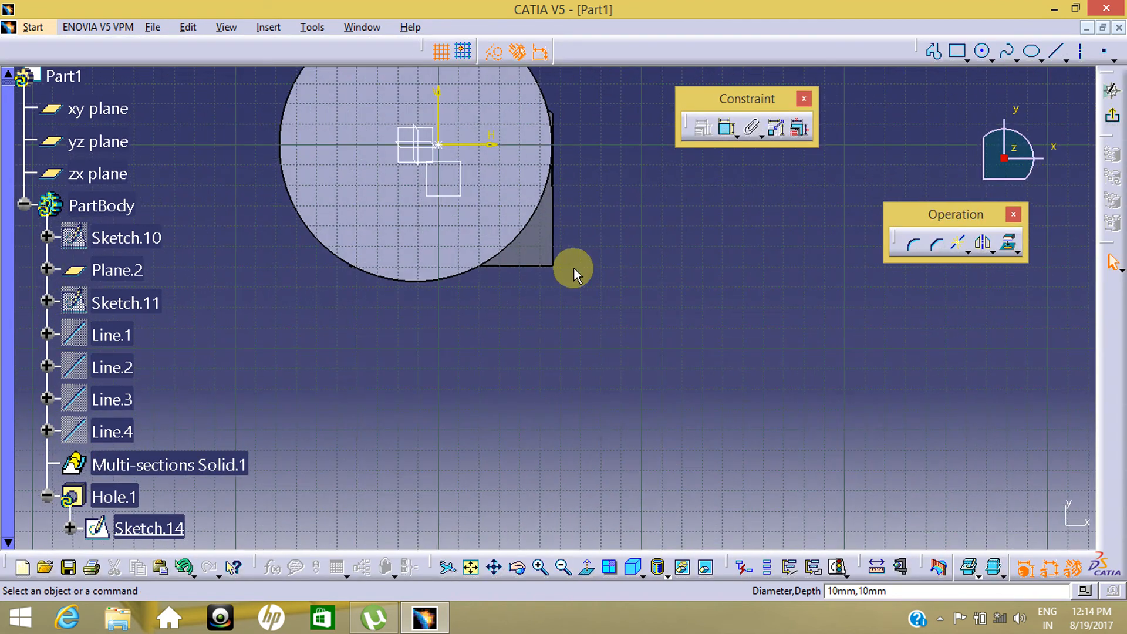
{"action": "mouse_move", "coordinate": [536, 244]}
{"action": "middle_mouse_down"}
{"action": "mouse_move", "coordinate": [662, 387]}
{"action": "mouse_move", "coordinate": [656, 337]}
{"action": "mouse_move", "coordinate": [630, 315]}
{"action": "middle_mouse_up"}
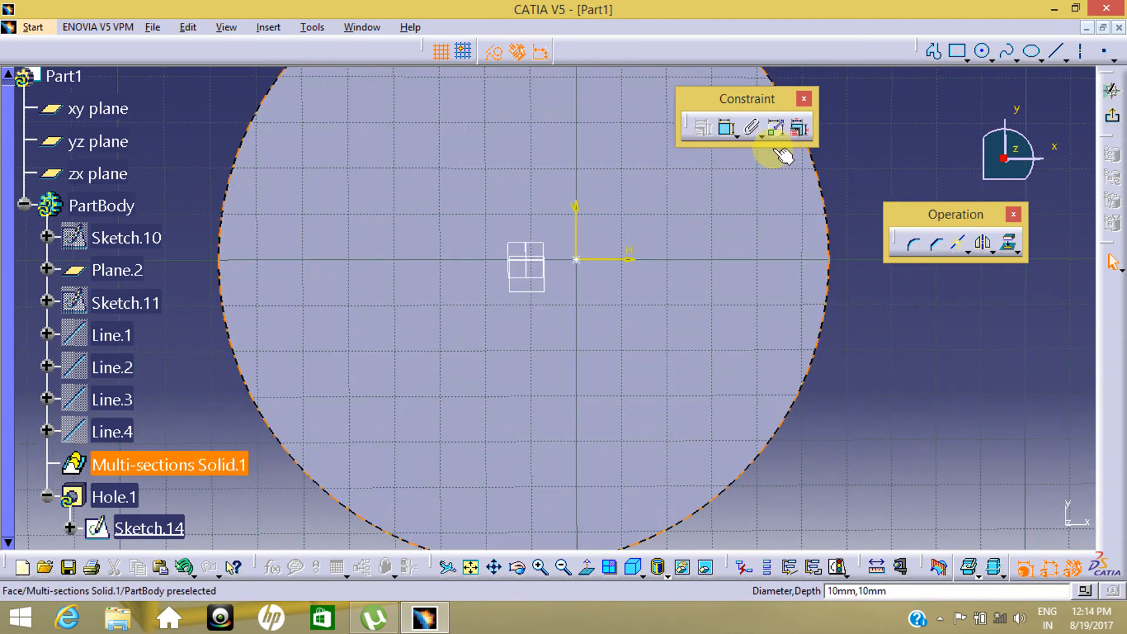
{"action": "left_click", "coordinate": [726, 131]}
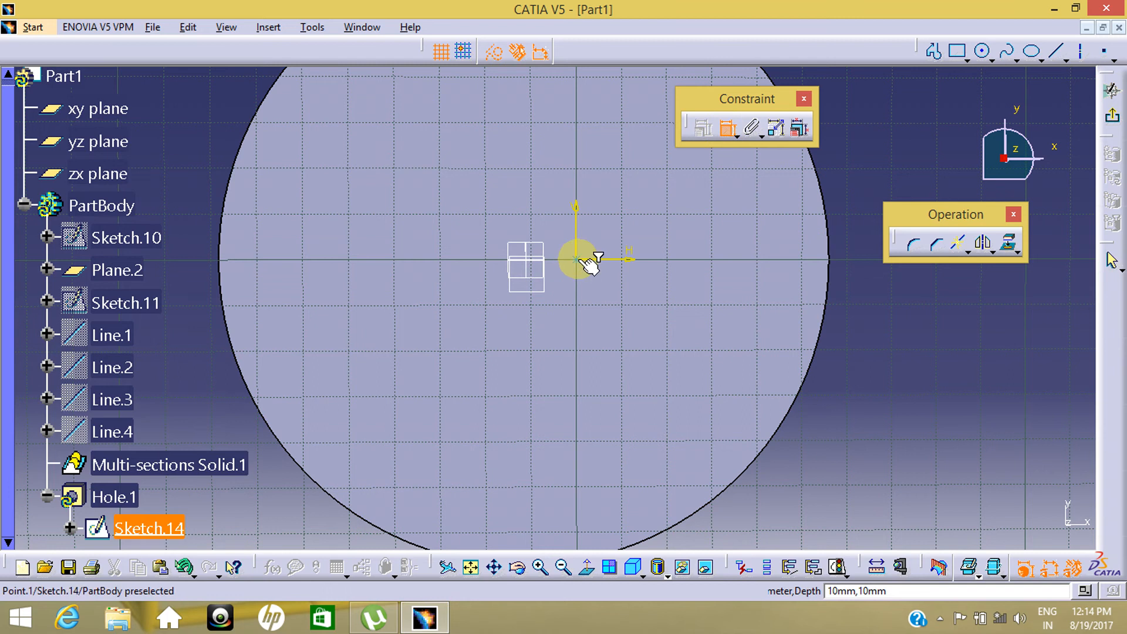
{"action": "left_click", "coordinate": [828, 241]}
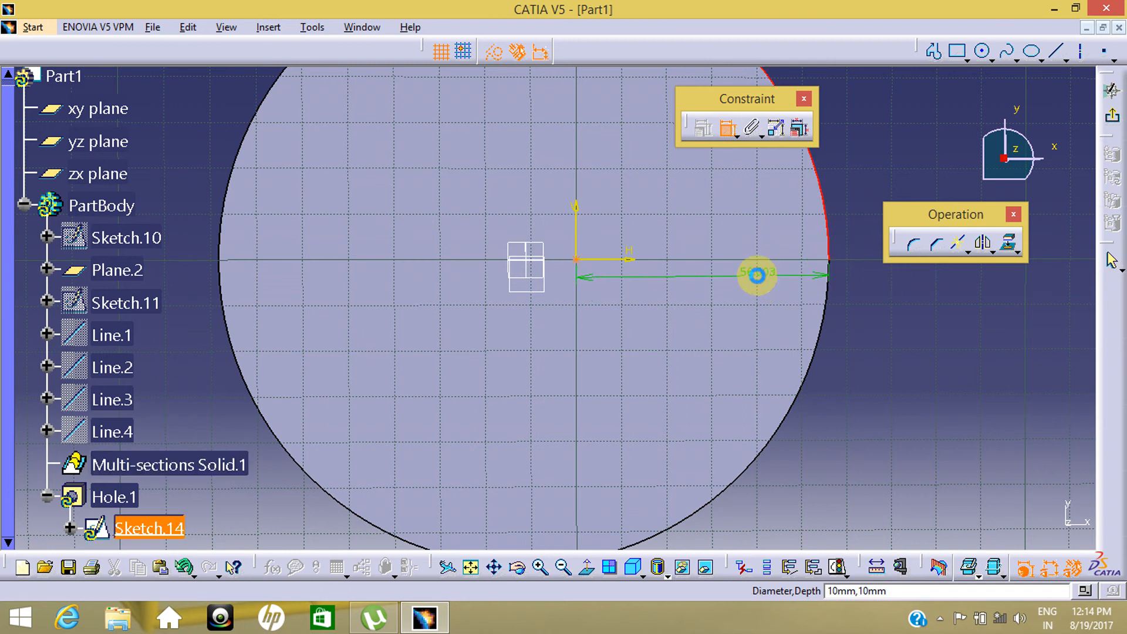
{"action": "double_click", "coordinate": [773, 274]}
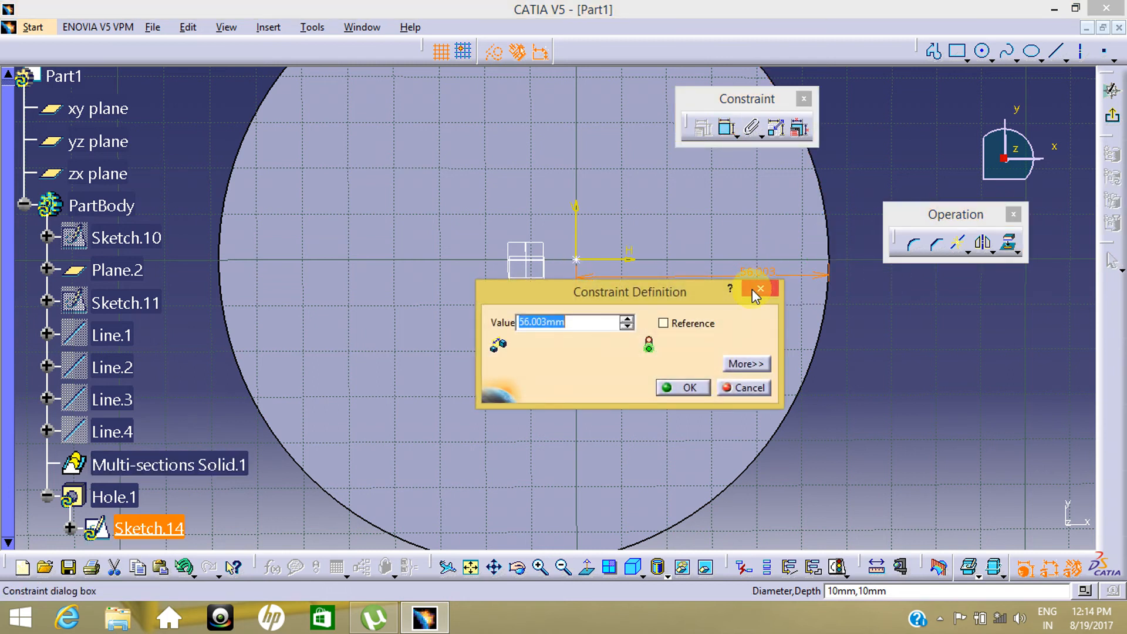
{"action": "type", "text": "70"}
{"action": "key", "text": "Return"}
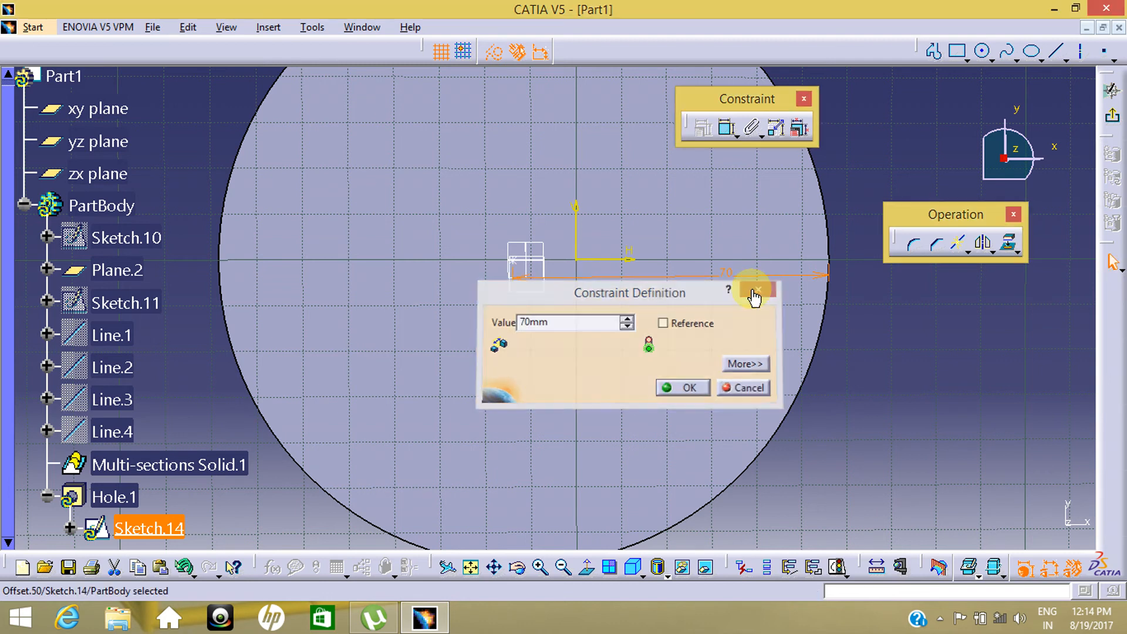
{"action": "left_click", "coordinate": [908, 411]}
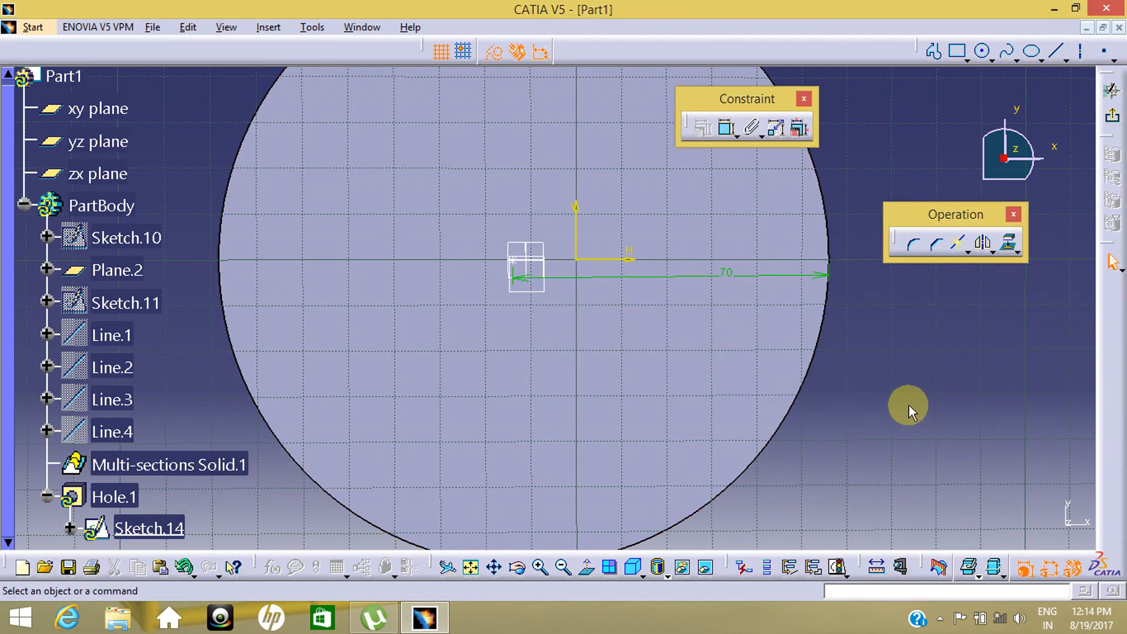
{"action": "left_click", "coordinate": [1117, 122]}
Review the available hole types and keep the hole as Simple
{"action": "mouse_move", "coordinate": [448, 393]}
{"action": "middle_mouse_down"}
{"action": "mouse_move", "coordinate": [372, 338]}
{"action": "mouse_move", "coordinate": [423, 450]}
{"action": "mouse_move", "coordinate": [270, 301]}
{"action": "mouse_move", "coordinate": [420, 367]}
{"action": "mouse_move", "coordinate": [318, 450]}
{"action": "mouse_move", "coordinate": [364, 301]}
{"action": "mouse_move", "coordinate": [364, 258]}
{"action": "mouse_move", "coordinate": [443, 415]}
{"action": "mouse_move", "coordinate": [399, 492]}
{"action": "mouse_move", "coordinate": [390, 319]}
{"action": "mouse_move", "coordinate": [428, 395]}
{"action": "mouse_move", "coordinate": [410, 352]}
{"action": "mouse_move", "coordinate": [405, 279]}
{"action": "mouse_move", "coordinate": [420, 235]}
{"action": "mouse_move", "coordinate": [294, 372]}
{"action": "mouse_move", "coordinate": [364, 327]}
{"action": "mouse_move", "coordinate": [292, 287]}
{"action": "middle_mouse_up"}
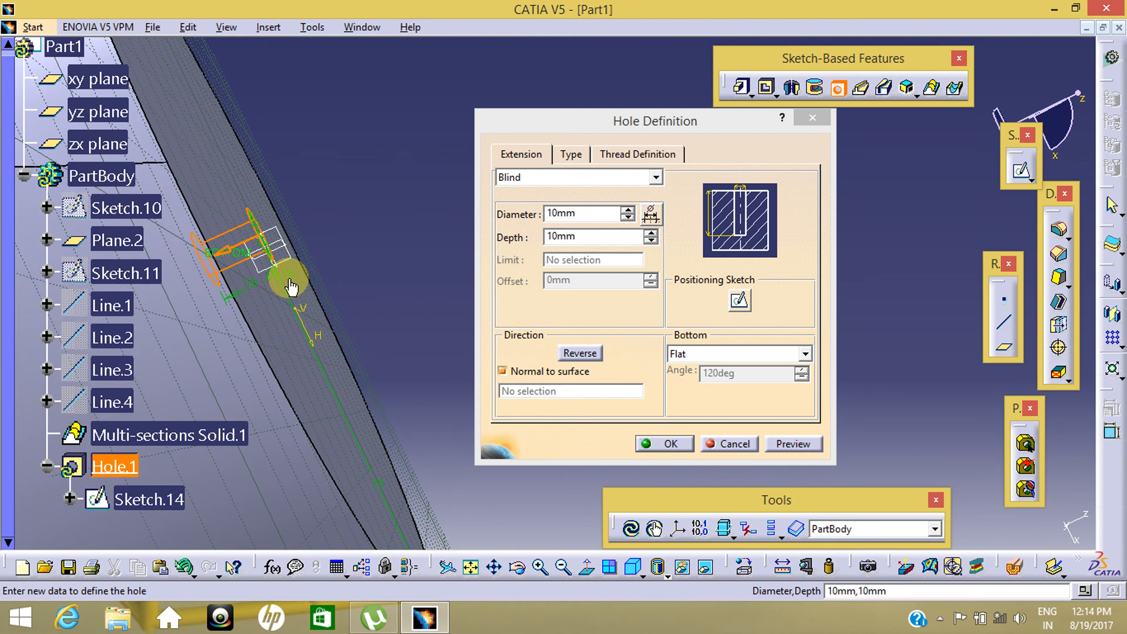
{"action": "left_click", "coordinate": [572, 156]}
{"action": "middle_click_drag", "start_coordinate": [288, 271], "coordinate": [289, 335]}
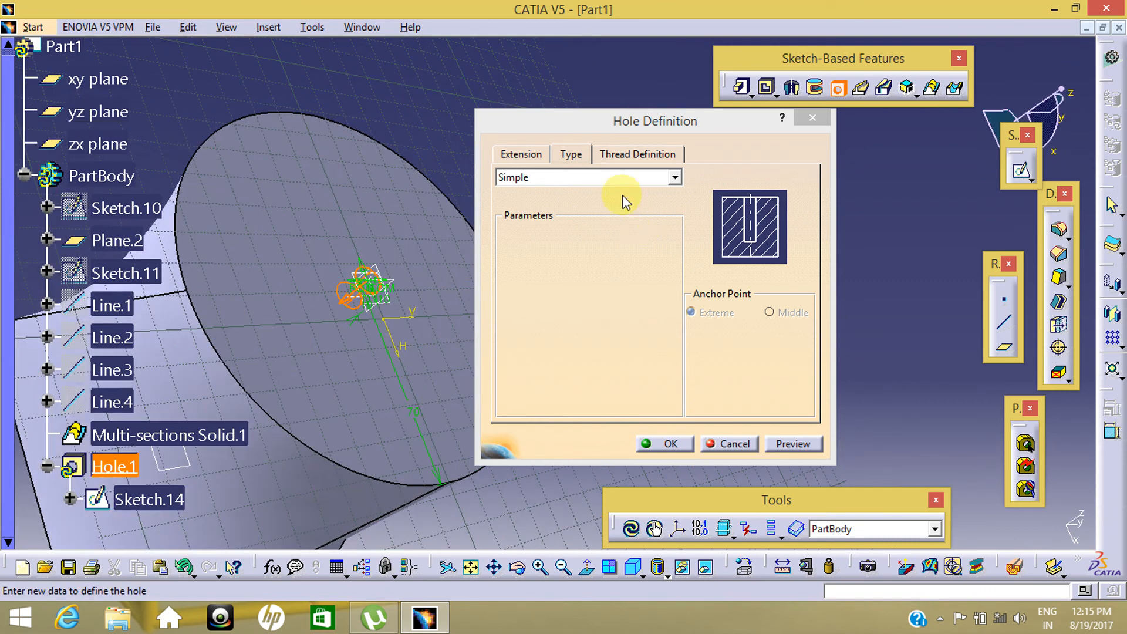
{"action": "left_click", "coordinate": [575, 176]}
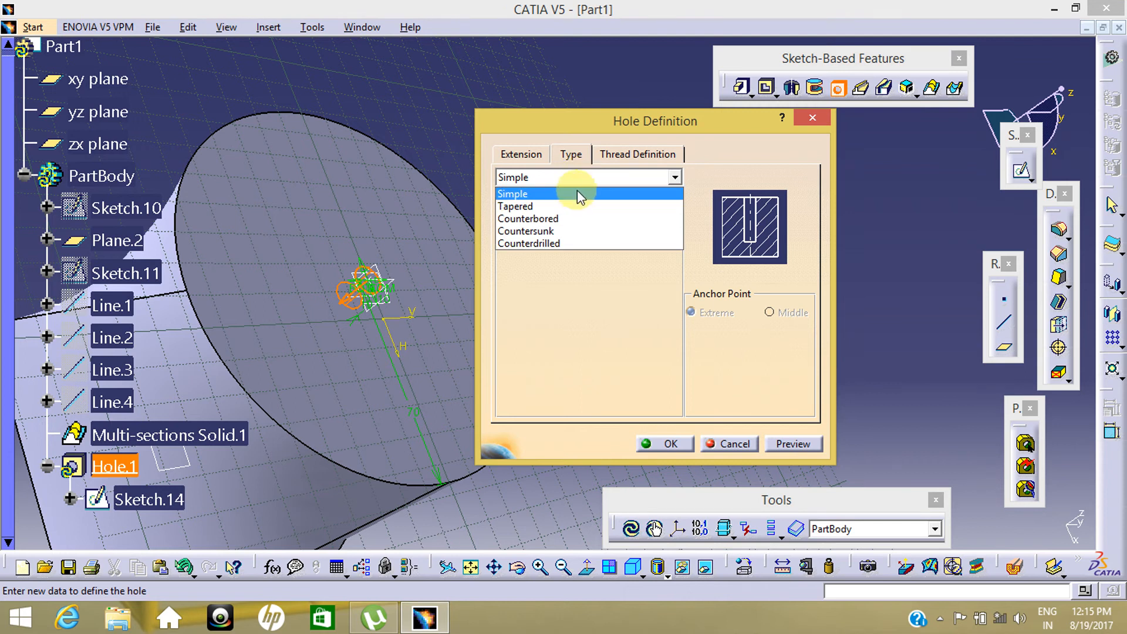
{"action": "left_click", "coordinate": [575, 192]}
{"action": "left_click", "coordinate": [522, 154]}
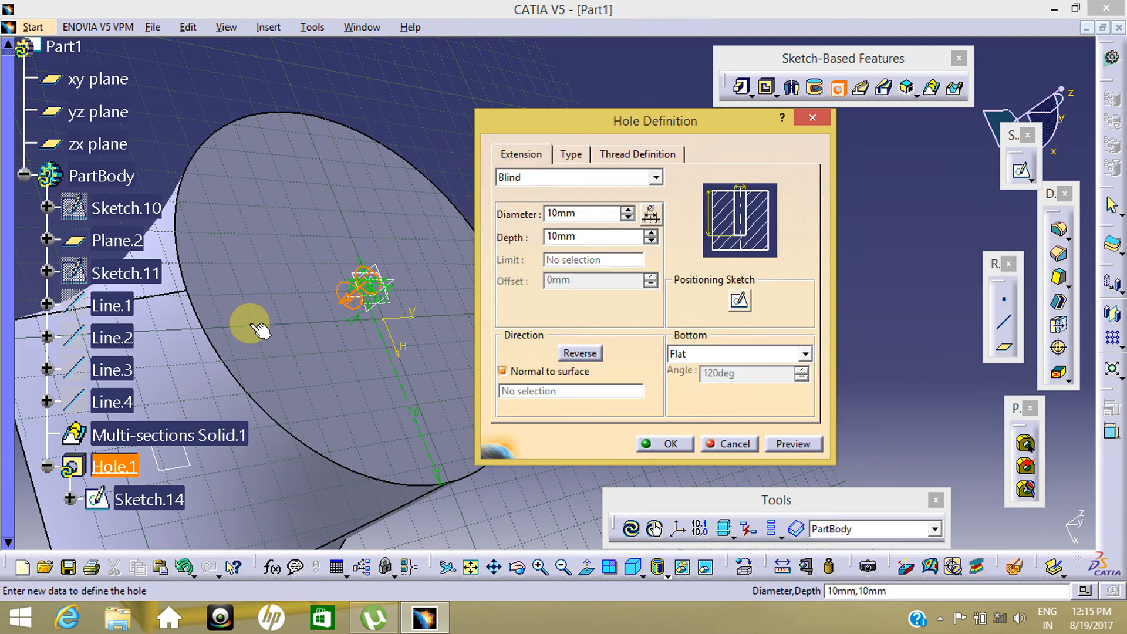
Set the blind hole's diameter to 14 mm and depth to 13 mm, preview it and create the hole
{"action": "left_click", "coordinate": [628, 209]}
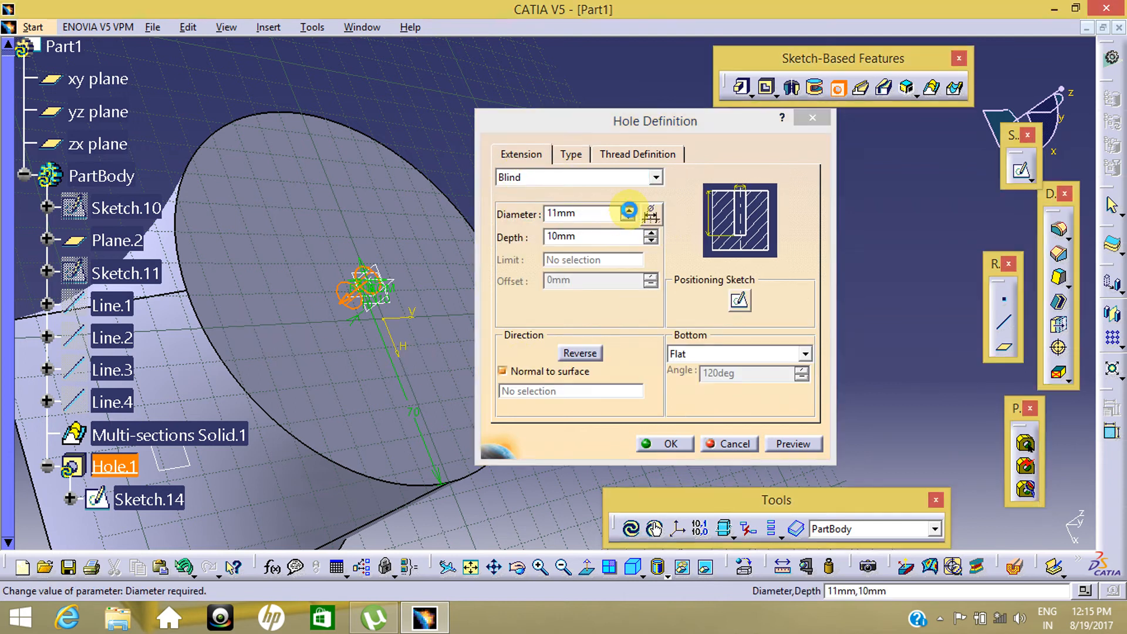
{"action": "left_click", "coordinate": [628, 210]}
{"action": "left_click", "coordinate": [628, 209]}
{"action": "left_click", "coordinate": [628, 209]}
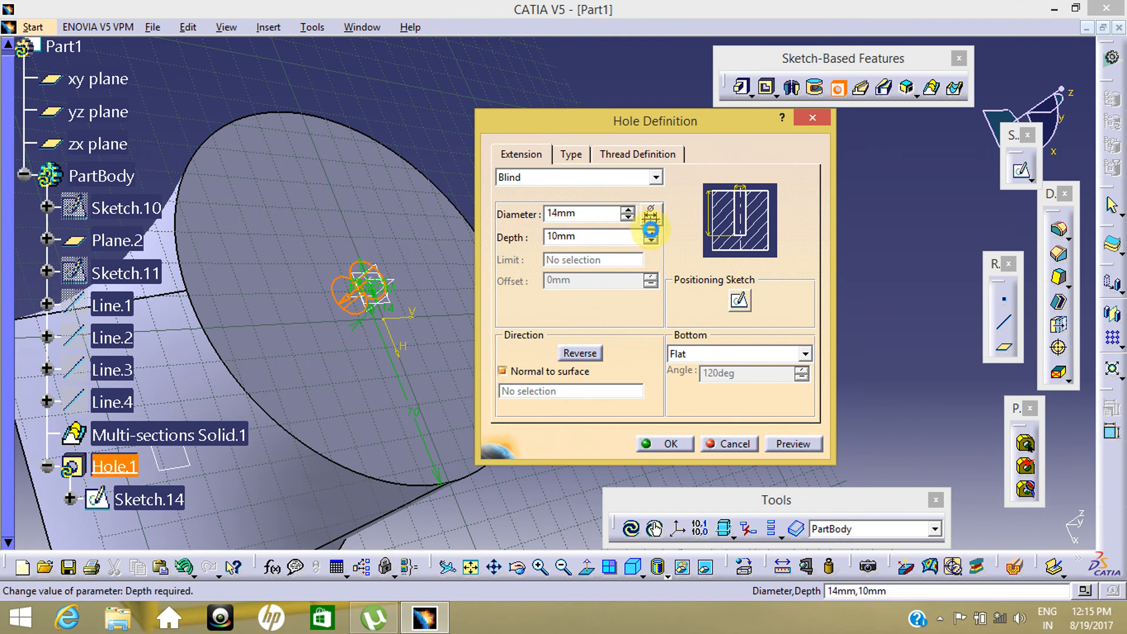
{"action": "left_click", "coordinate": [651, 232]}
{"action": "left_click", "coordinate": [651, 232]}
{"action": "left_click", "coordinate": [651, 233]}
{"action": "left_click", "coordinate": [803, 445]}
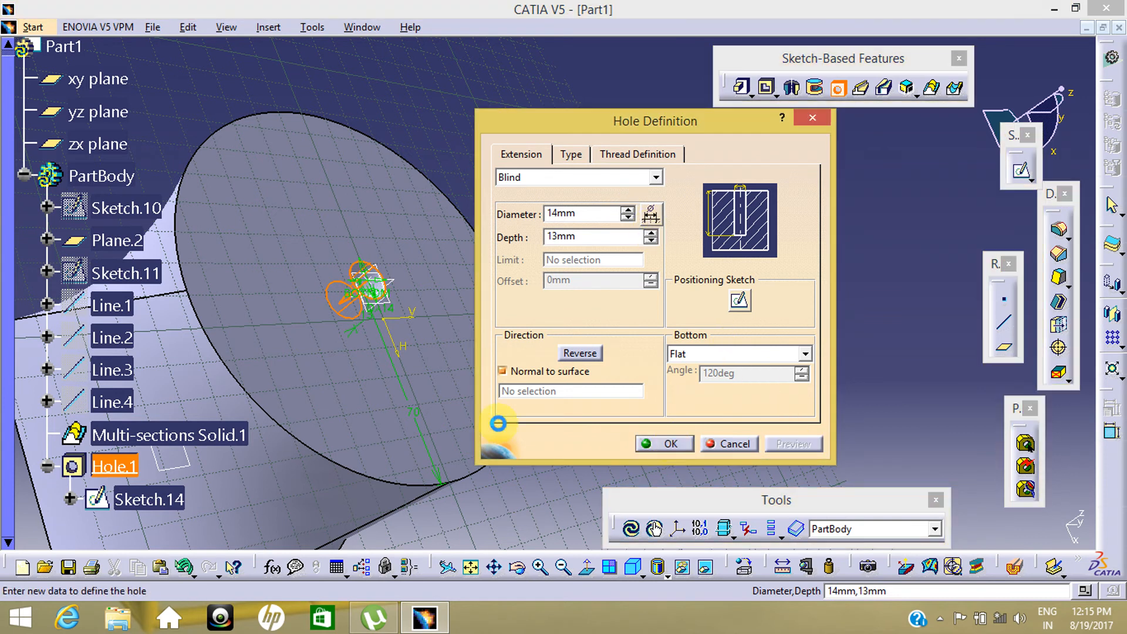
{"action": "mouse_move", "coordinate": [372, 397]}
{"action": "middle_mouse_down"}
{"action": "mouse_move", "coordinate": [290, 397]}
{"action": "mouse_move", "coordinate": [173, 460]}
{"action": "mouse_move", "coordinate": [390, 264]}
{"action": "mouse_move", "coordinate": [297, 345]}
{"action": "mouse_move", "coordinate": [354, 421]}
{"action": "mouse_move", "coordinate": [547, 428]}
{"action": "middle_mouse_up"}
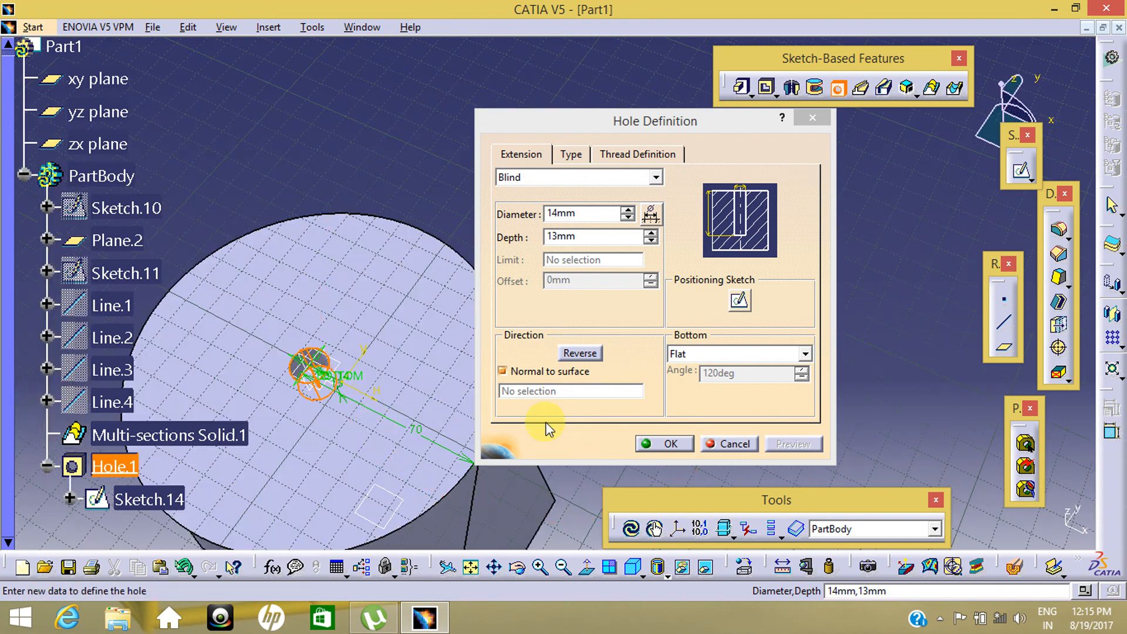
{"action": "left_click", "coordinate": [682, 447]}
{"action": "middle_click_drag", "start_coordinate": [352, 415], "coordinate": [415, 277]}
{"action": "middle_click_drag", "start_coordinate": [609, 307], "coordinate": [854, 354]}
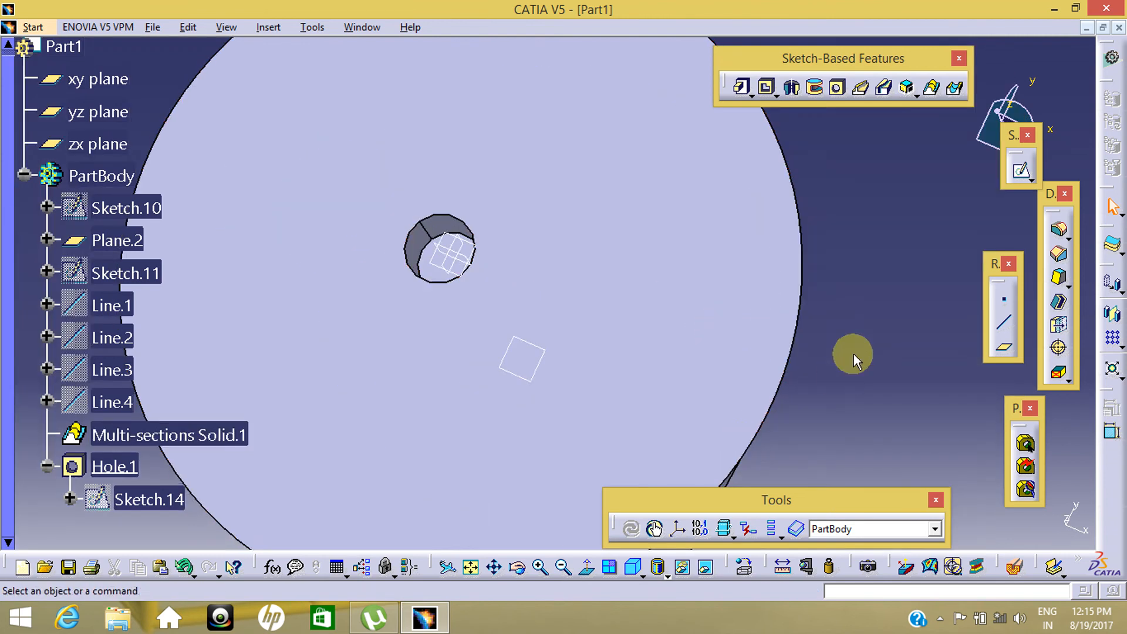
Edit the hole to use a V-Bottom with a 120° angle, preview it and apply the change
{"action": "double_click", "coordinate": [429, 232]}
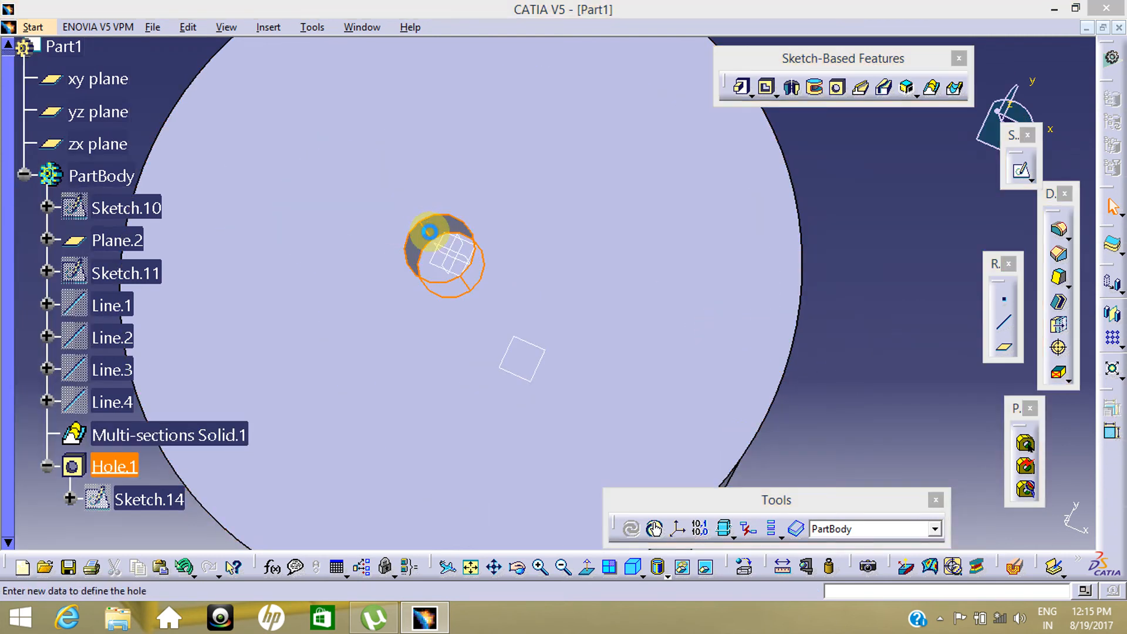
{"action": "middle_click_drag", "start_coordinate": [429, 241], "coordinate": [371, 379]}
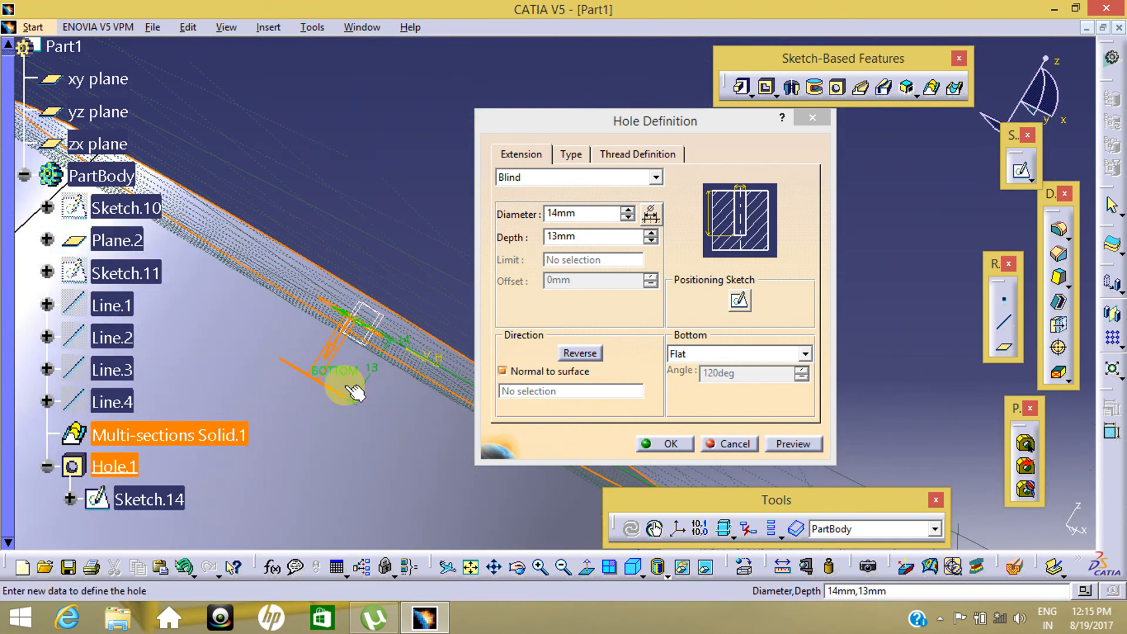
{"action": "left_click", "coordinate": [709, 353]}
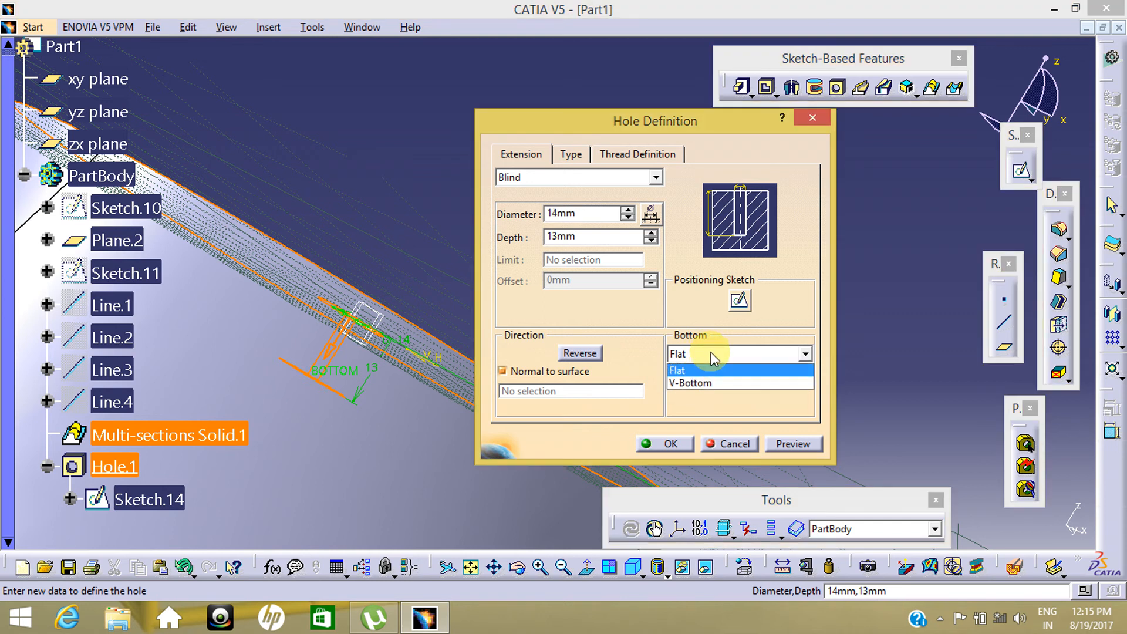
{"action": "left_click", "coordinate": [722, 382]}
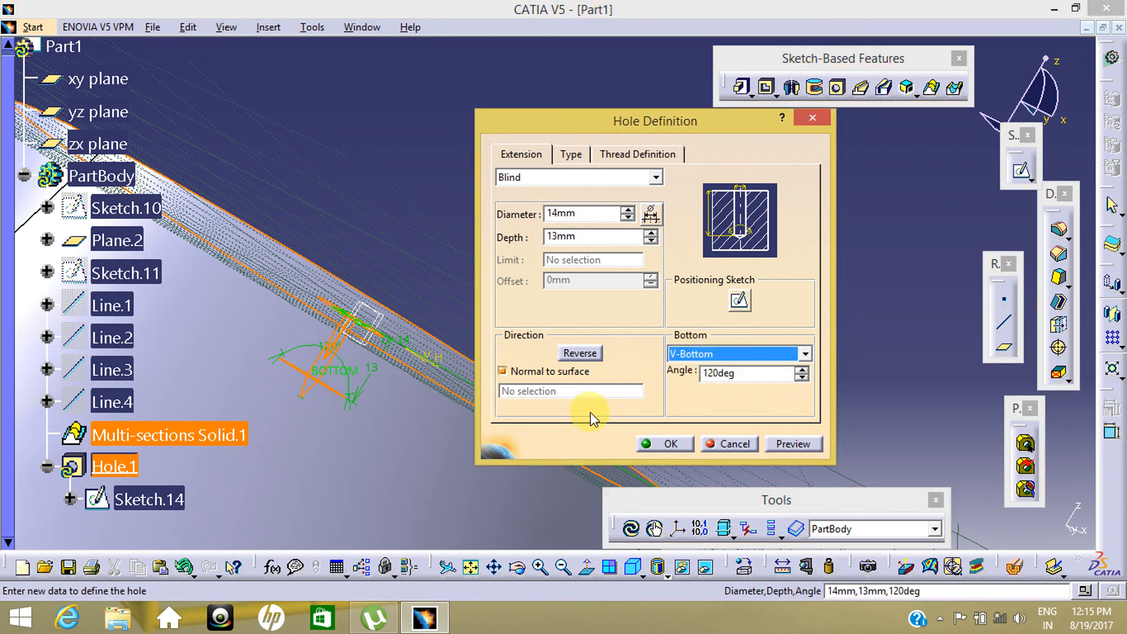
{"action": "middle_click_drag", "start_coordinate": [236, 395], "coordinate": [644, 449]}
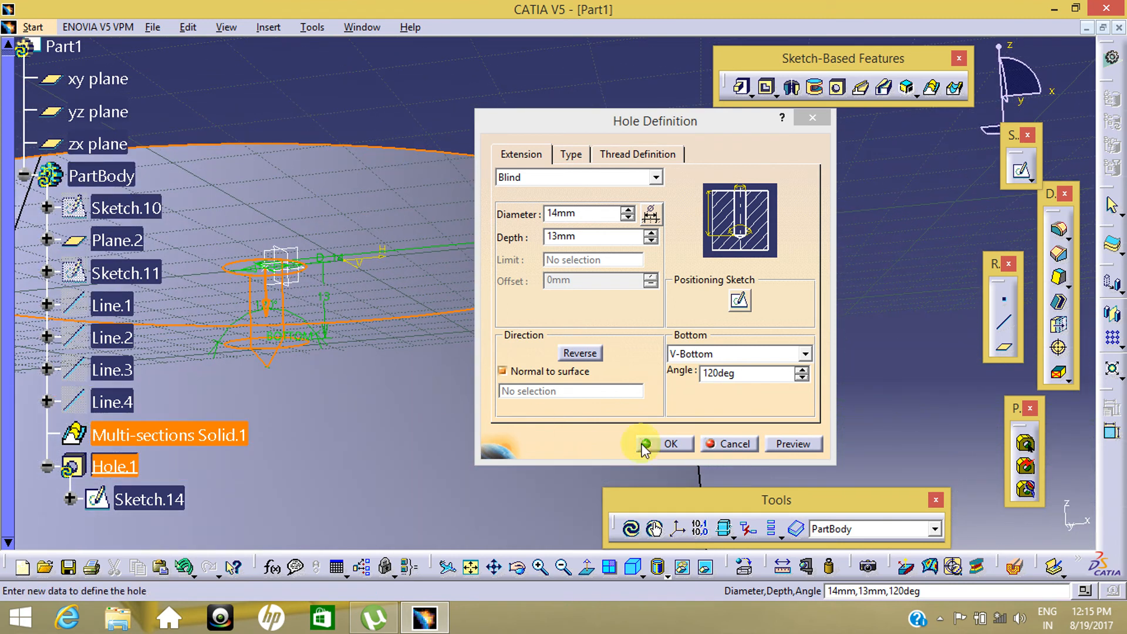
{"action": "left_click", "coordinate": [790, 444]}
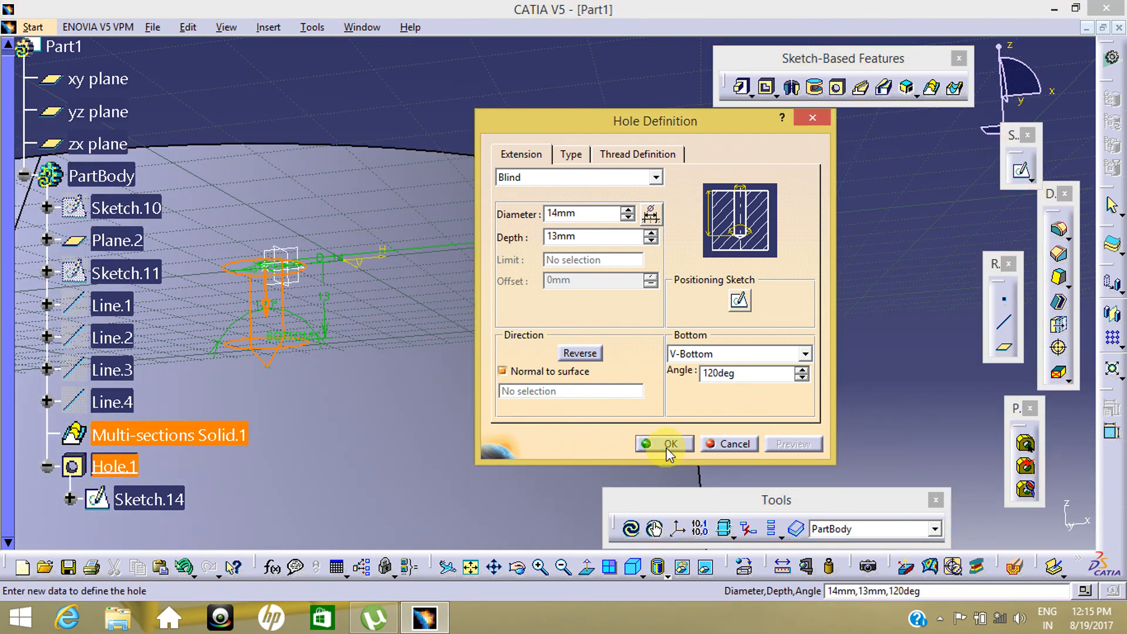
{"action": "left_click", "coordinate": [668, 446]}
{"action": "middle_click_drag", "start_coordinate": [546, 367], "coordinate": [644, 385]}
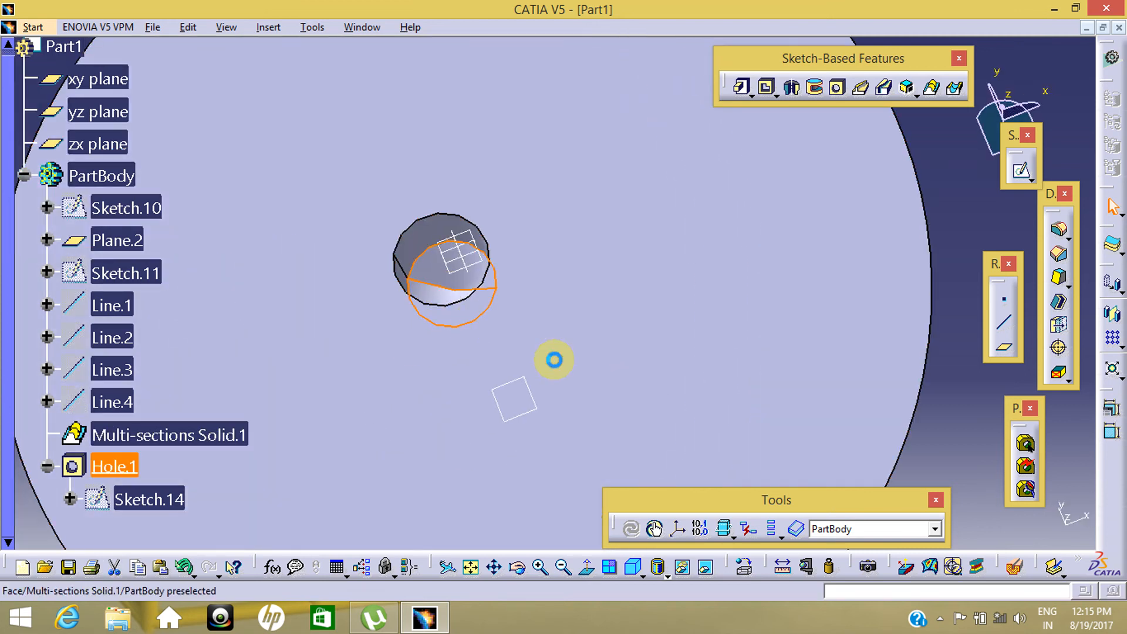
{"action": "middle_click_drag", "start_coordinate": [555, 361], "coordinate": [634, 443]}
{"action": "left_click", "coordinate": [848, 384]}
Change the hole type to Tapered with a 90° angle and the anchor point at the bottom, and apply the change
{"action": "middle_click_drag", "start_coordinate": [427, 414], "coordinate": [425, 272]}
{"action": "double_click", "coordinate": [332, 196]}
{"action": "middle_click_drag", "start_coordinate": [436, 473], "coordinate": [458, 317]}
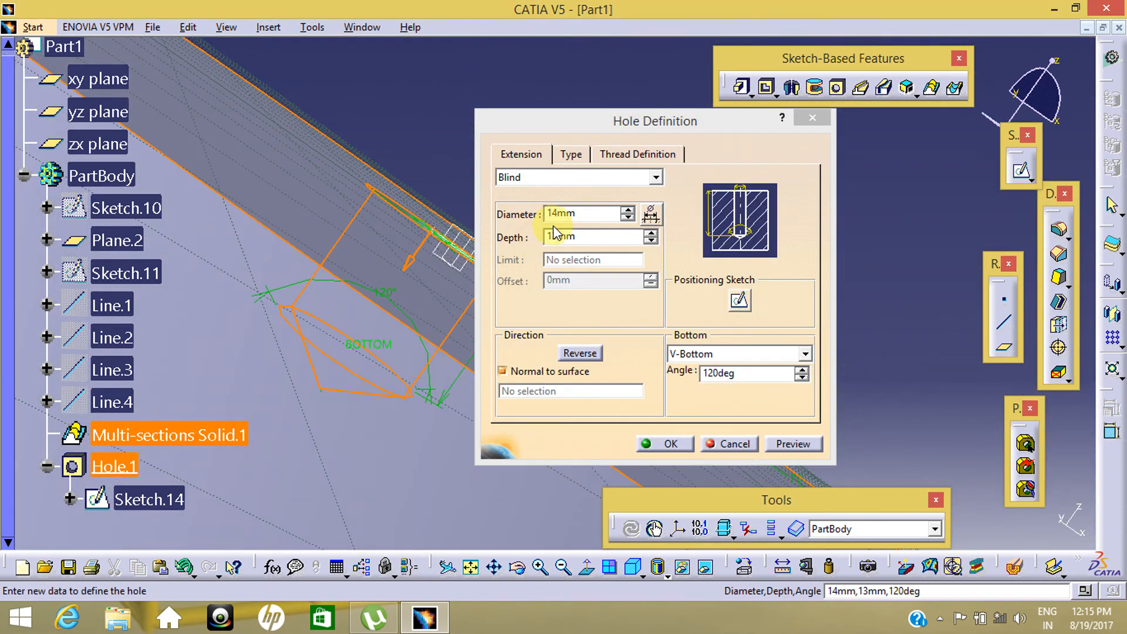
{"action": "left_click", "coordinate": [579, 160]}
{"action": "left_click", "coordinate": [572, 177]}
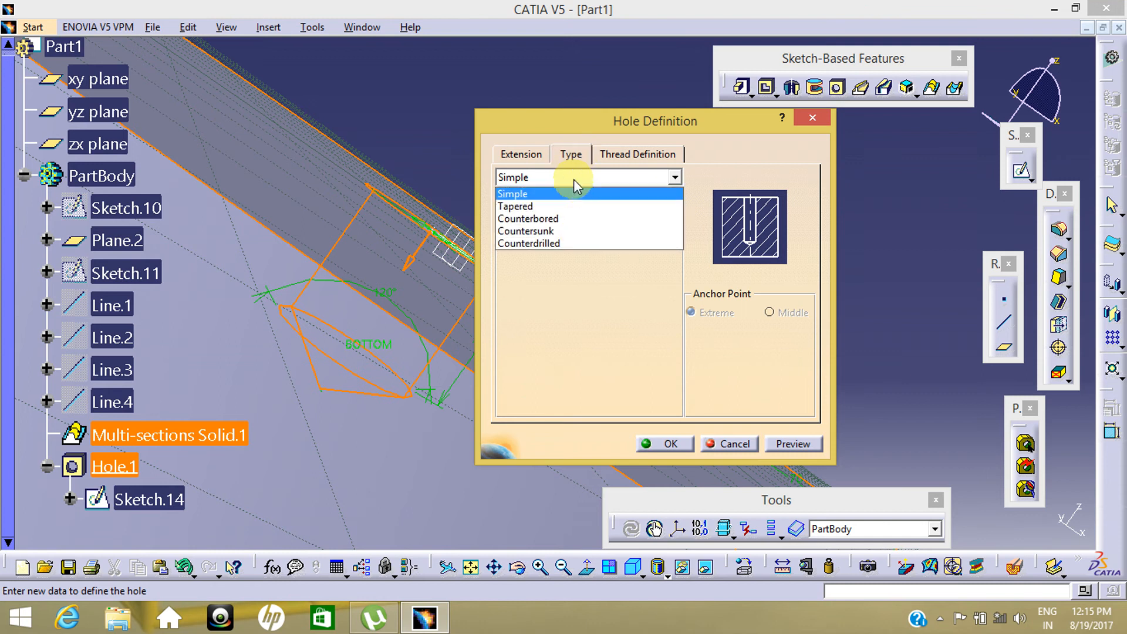
{"action": "left_click", "coordinate": [572, 206]}
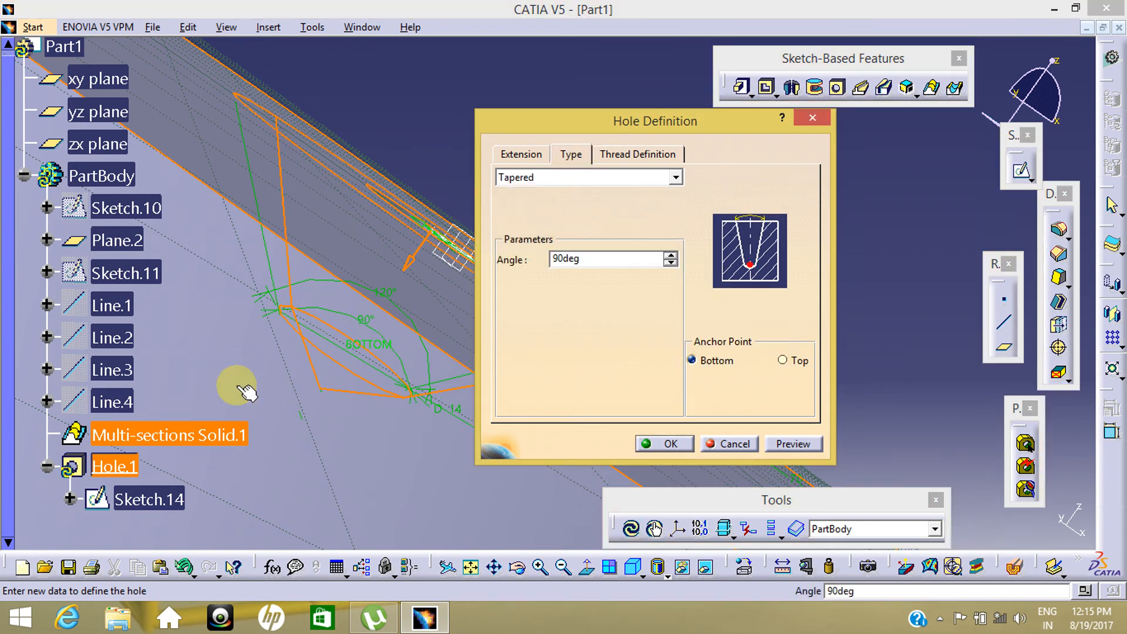
{"action": "mouse_move", "coordinate": [234, 382]}
{"action": "middle_mouse_down"}
{"action": "mouse_move", "coordinate": [277, 415]}
{"action": "mouse_move", "coordinate": [389, 433]}
{"action": "mouse_move", "coordinate": [227, 438]}
{"action": "mouse_move", "coordinate": [428, 433]}
{"action": "mouse_move", "coordinate": [448, 378]}
{"action": "mouse_move", "coordinate": [449, 424]}
{"action": "middle_mouse_up"}
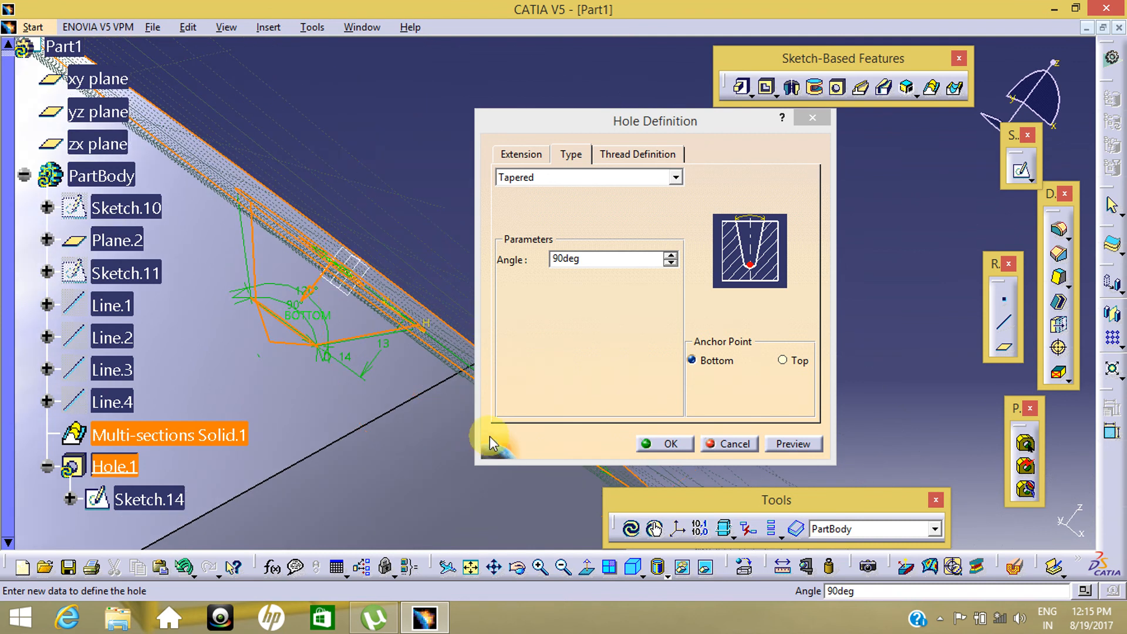
{"action": "left_click", "coordinate": [671, 443]}
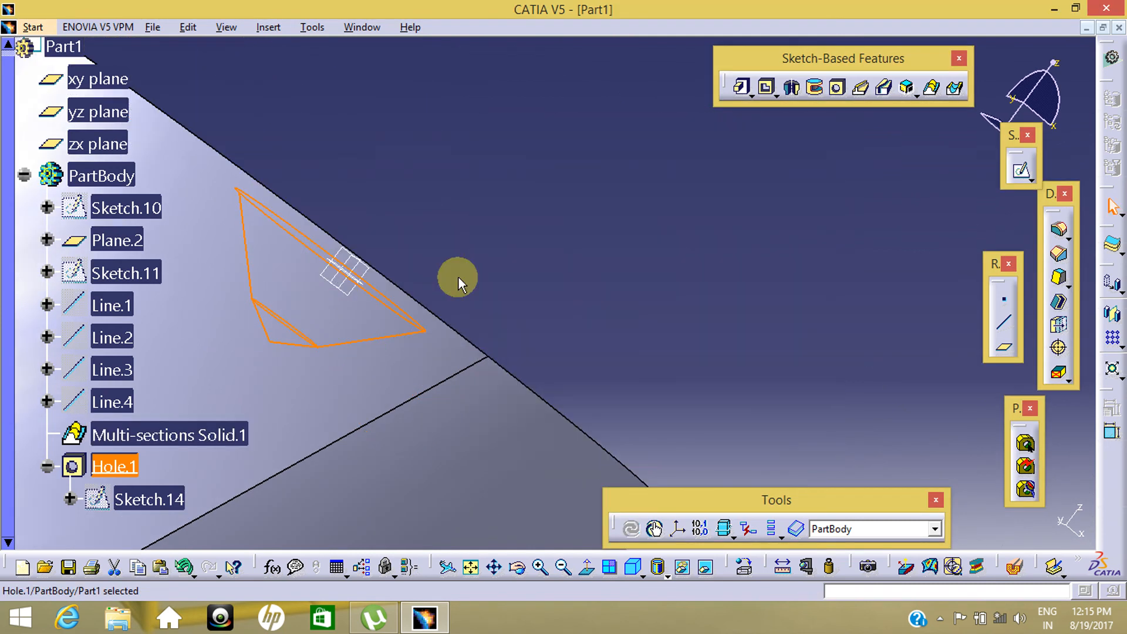
{"action": "middle_click_drag", "start_coordinate": [457, 275], "coordinate": [389, 522]}
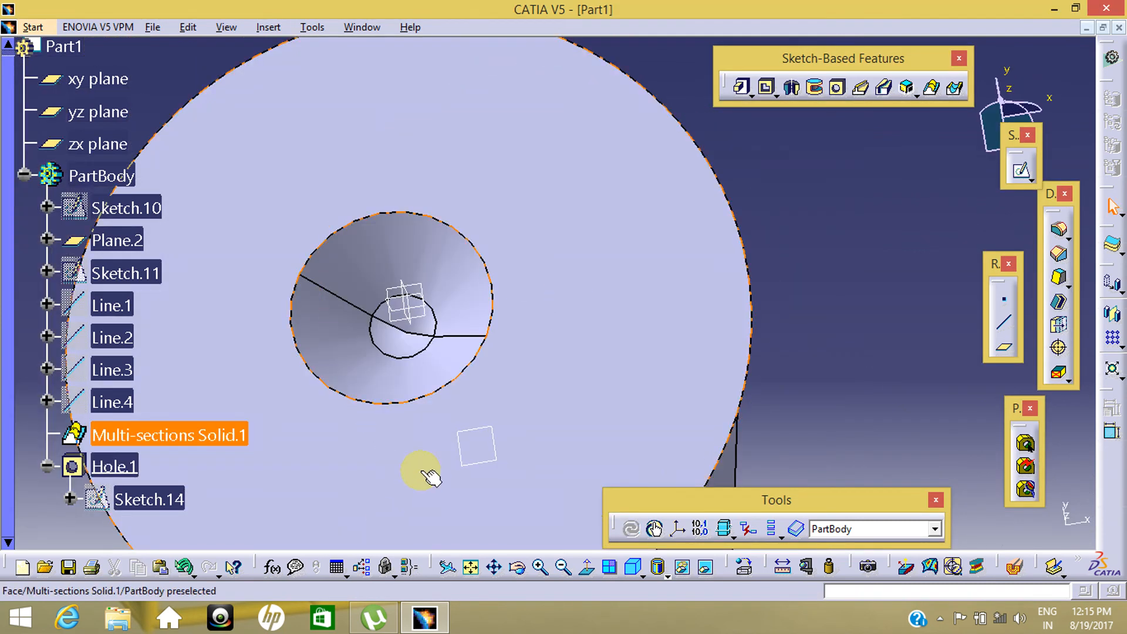
Edit the hole on the circular face, change its type to Counterbored and preview it
{"action": "double_click", "coordinate": [439, 389]}
{"action": "middle_click_drag", "start_coordinate": [440, 428], "coordinate": [543, 194]}
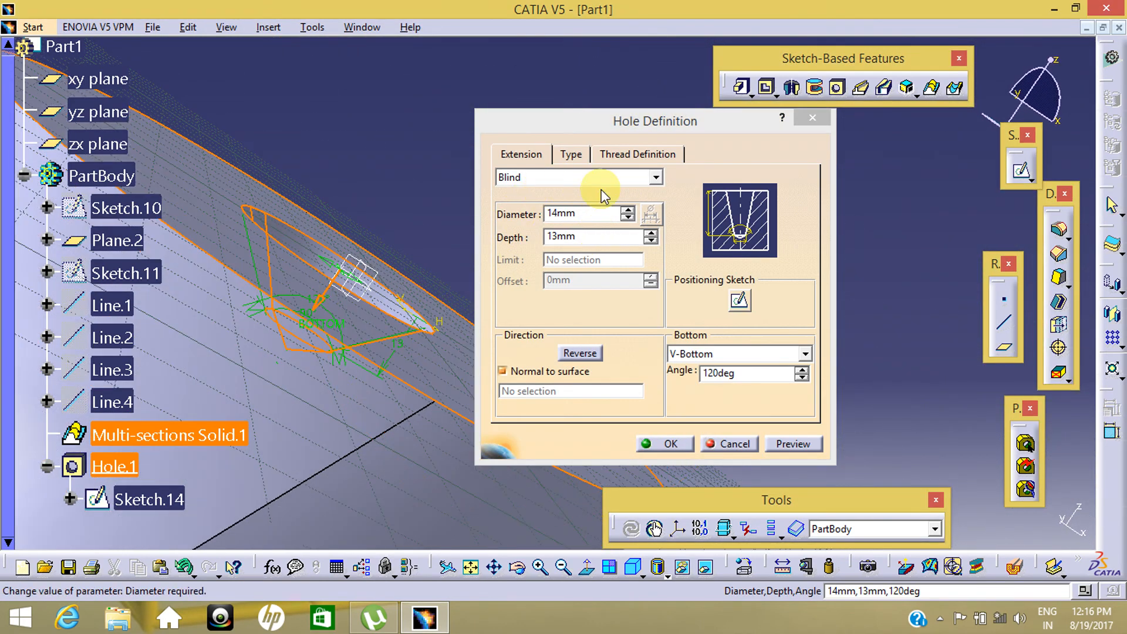
{"action": "left_click", "coordinate": [581, 156]}
{"action": "left_click", "coordinate": [576, 177]}
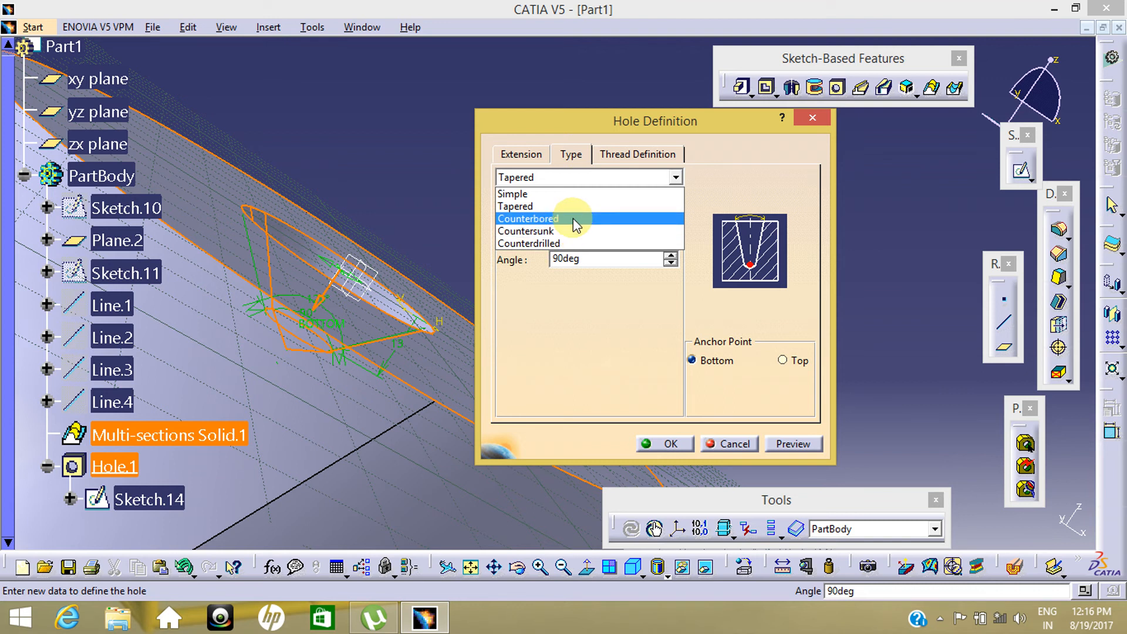
{"action": "left_click", "coordinate": [573, 218]}
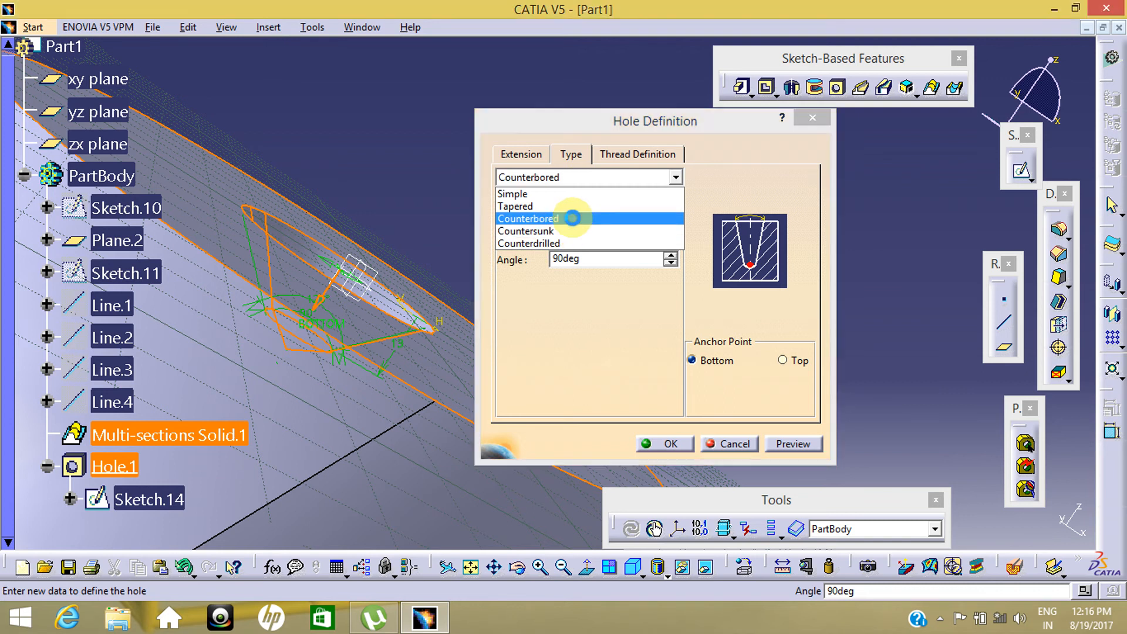
{"action": "left_click", "coordinate": [791, 446]}
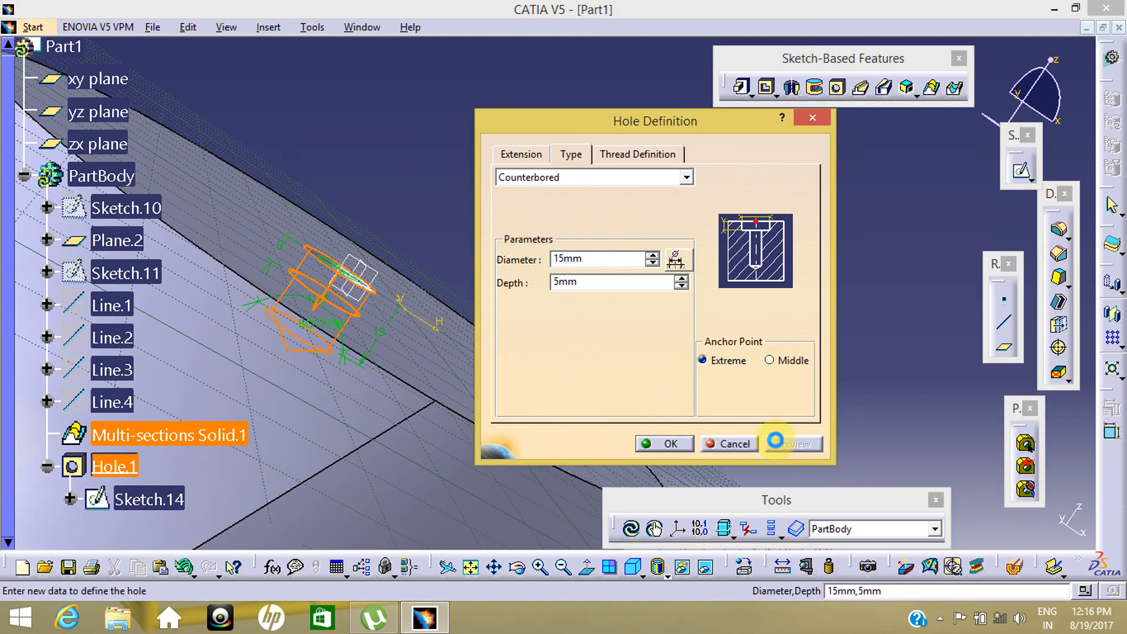
Set the counterbore diameter to 22 mm, check the hole's extension settings and apply the change
{"action": "middle_click_drag", "start_coordinate": [345, 367], "coordinate": [331, 306]}
{"action": "middle_click_drag", "start_coordinate": [274, 341], "coordinate": [403, 395]}
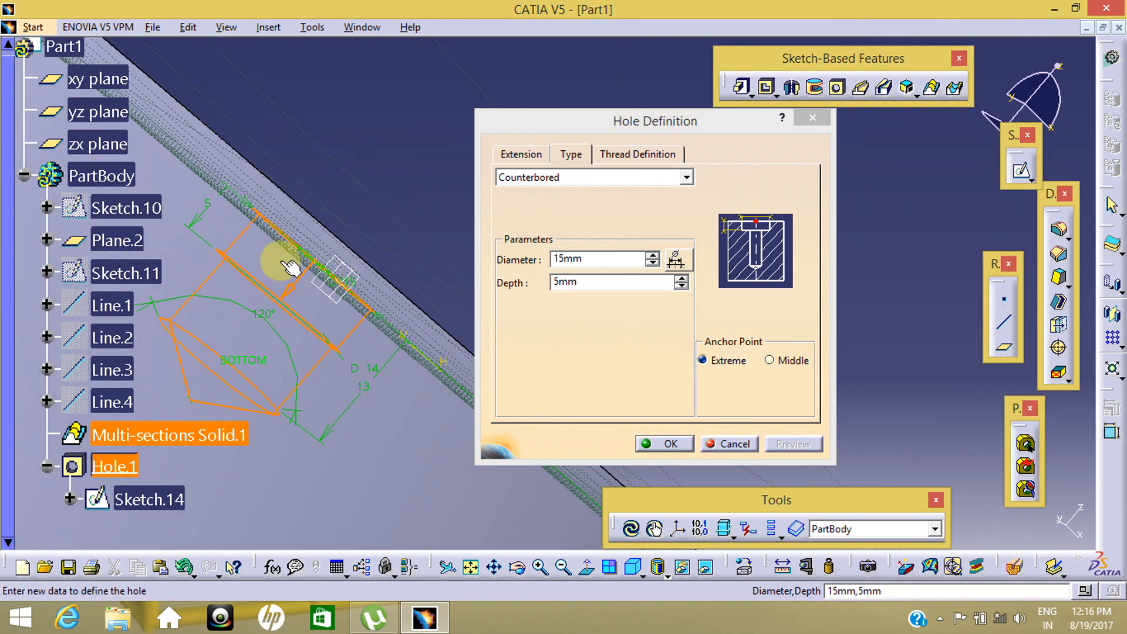
{"action": "left_click", "coordinate": [651, 256]}
{"action": "left_click", "coordinate": [651, 255]}
{"action": "left_click", "coordinate": [651, 256]}
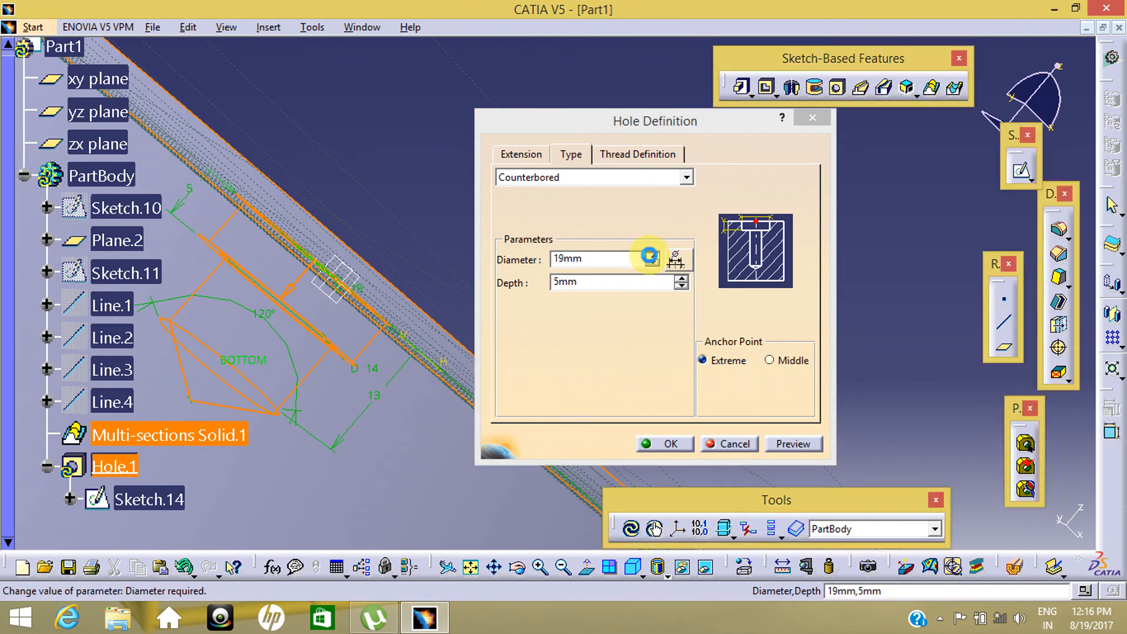
{"action": "left_click", "coordinate": [651, 256]}
{"action": "left_click", "coordinate": [651, 256]}
{"action": "left_click", "coordinate": [651, 256]}
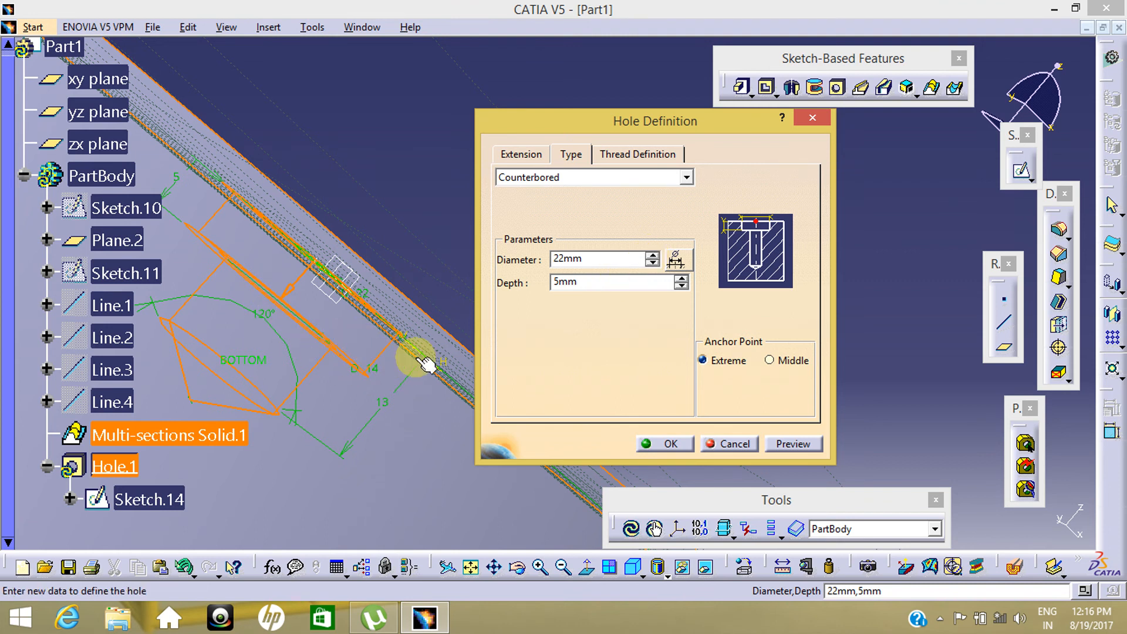
{"action": "left_click", "coordinate": [520, 156]}
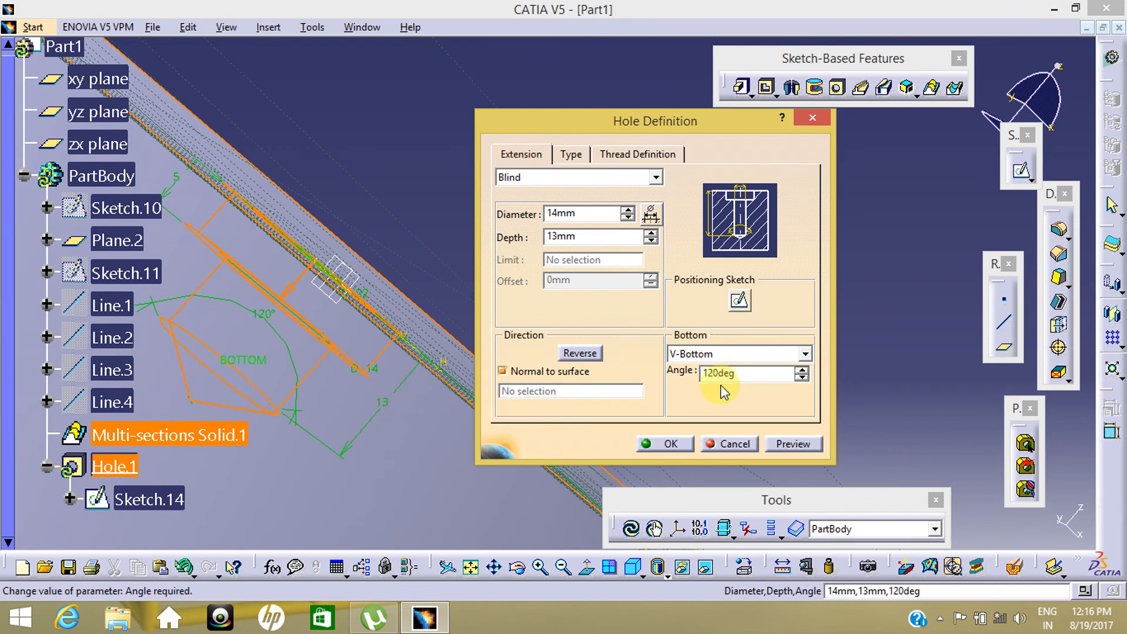
{"action": "left_click", "coordinate": [666, 444]}
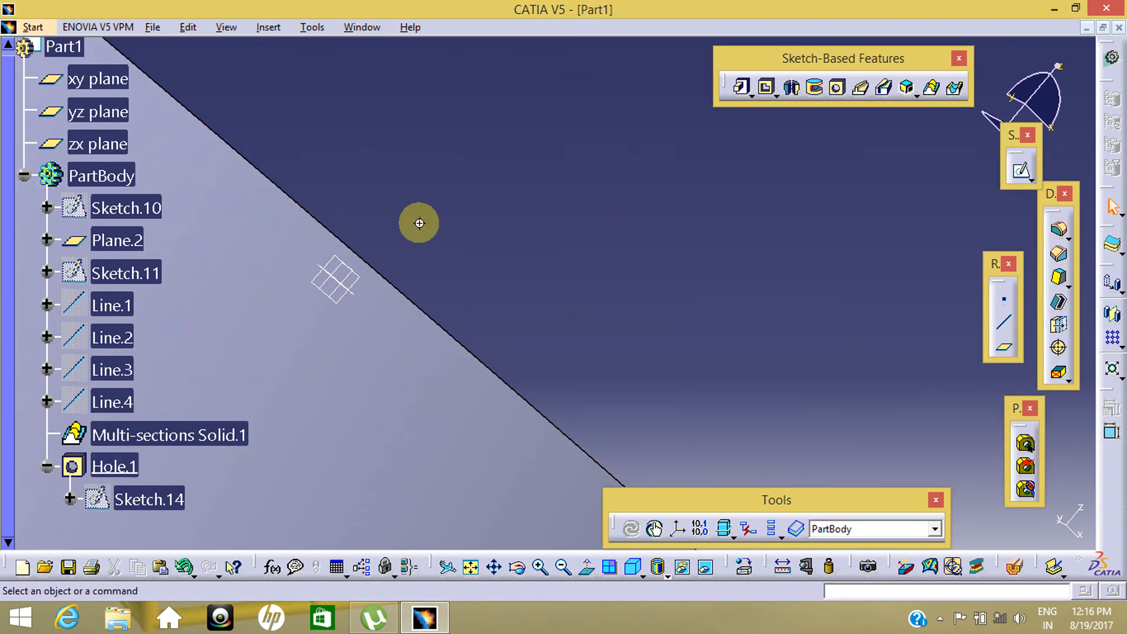
Edit the hole again, changing its type to Countersunk in Depth & Angle mode with a 100° angle
{"action": "middle_click_drag", "start_coordinate": [417, 221], "coordinate": [498, 432]}
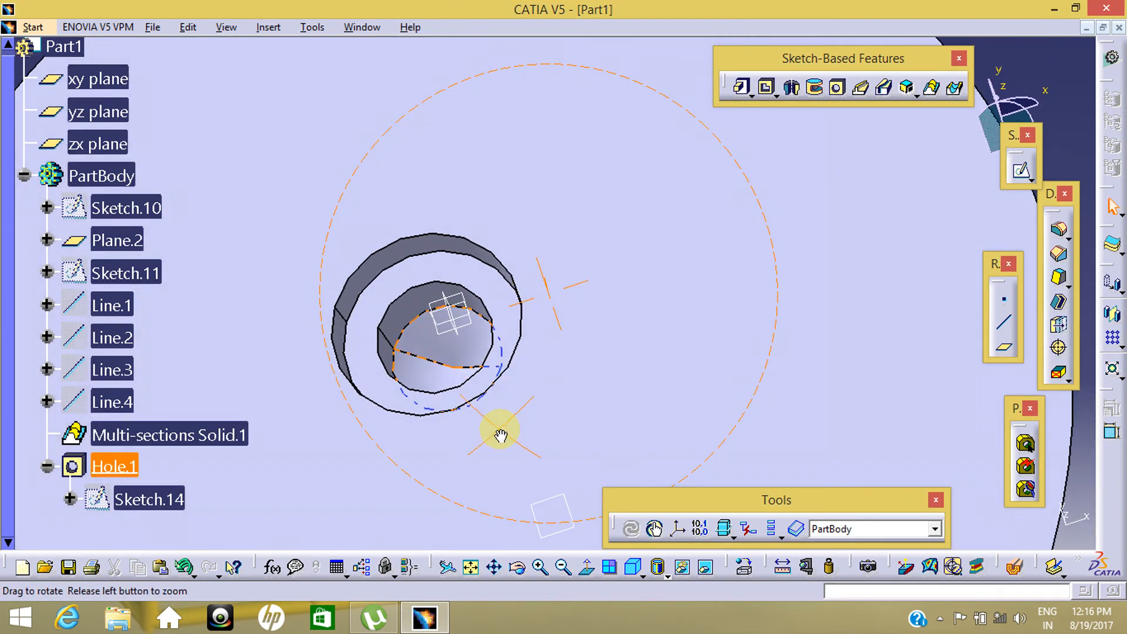
{"action": "double_click", "coordinate": [408, 359]}
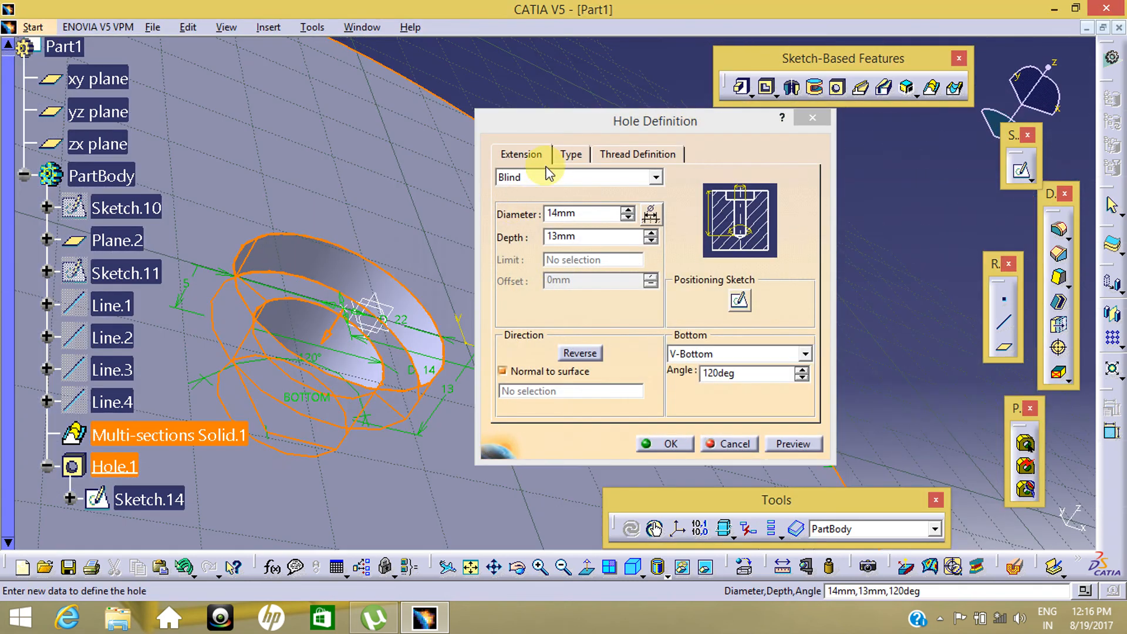
{"action": "left_click", "coordinate": [570, 154]}
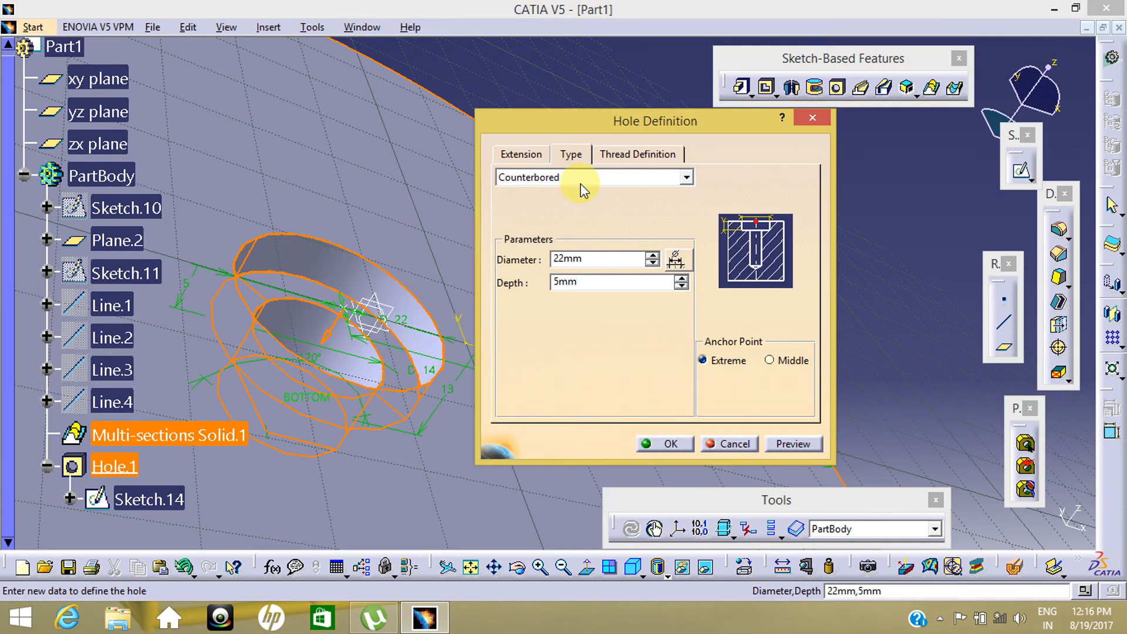
{"action": "left_click", "coordinate": [578, 177]}
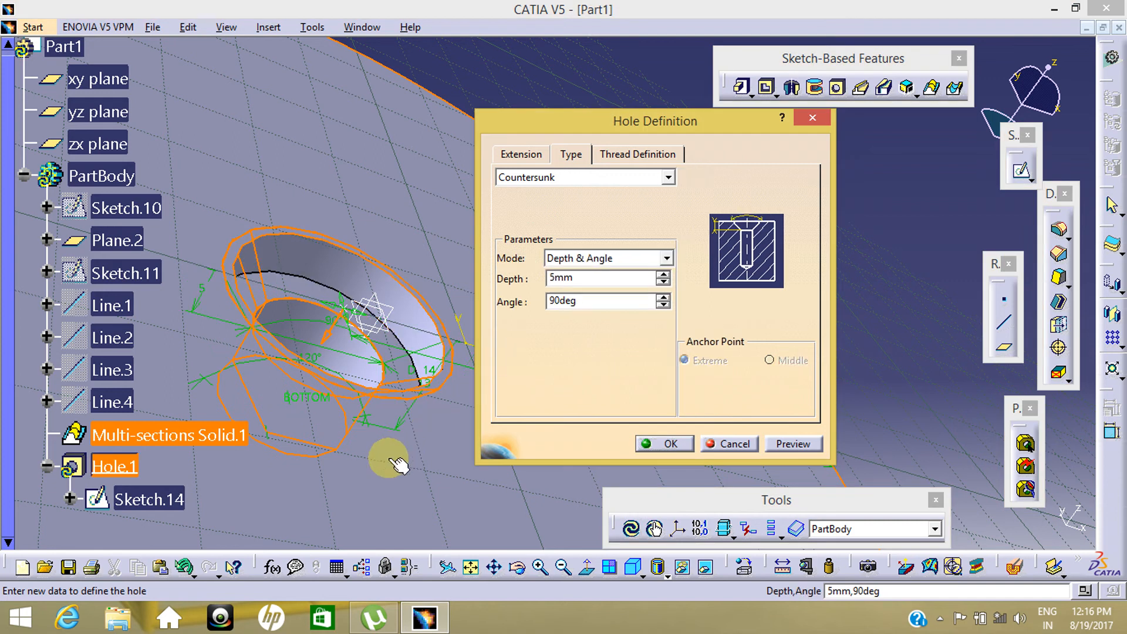
{"action": "middle_click_drag", "start_coordinate": [390, 458], "coordinate": [398, 400]}
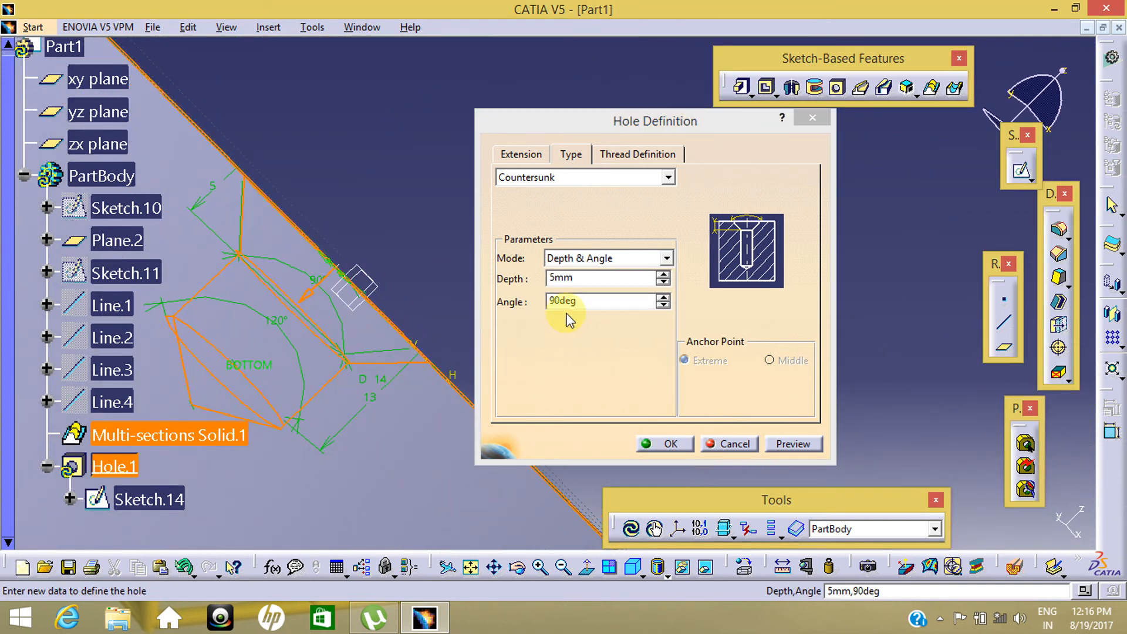
{"action": "left_click", "coordinate": [664, 298]}
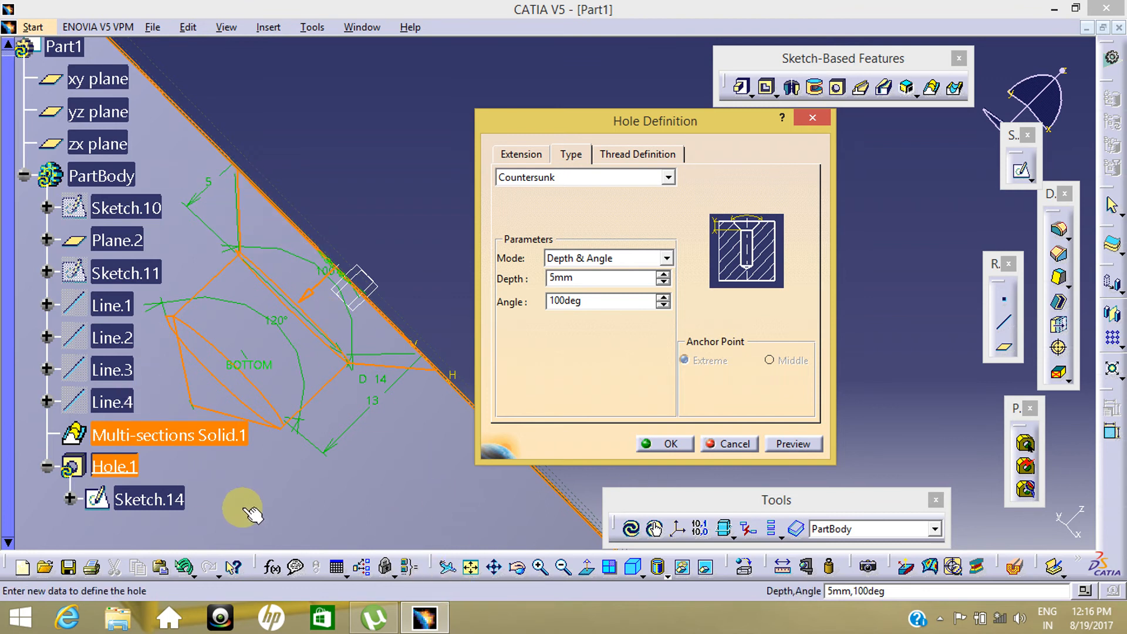
Check the countersunk hole's extension settings, preview it and apply the change
{"action": "mouse_move", "coordinate": [349, 211]}
{"action": "middle_mouse_down"}
{"action": "mouse_move", "coordinate": [379, 317]}
{"action": "mouse_move", "coordinate": [304, 360]}
{"action": "mouse_move", "coordinate": [324, 378]}
{"action": "mouse_move", "coordinate": [360, 335]}
{"action": "middle_mouse_up"}
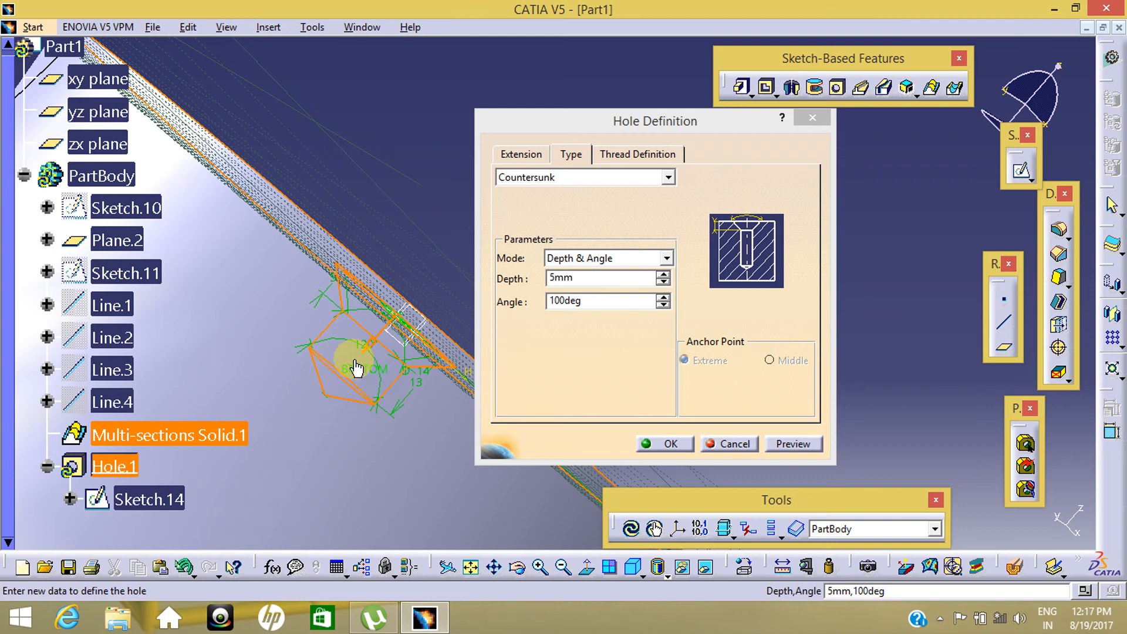
{"action": "left_click", "coordinate": [532, 155]}
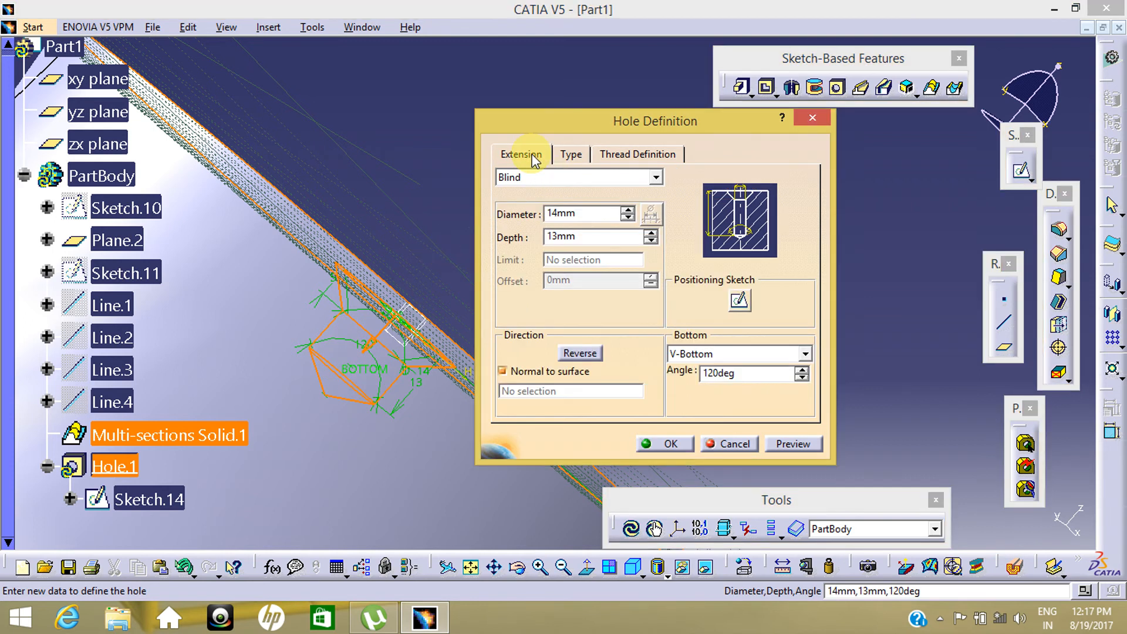
{"action": "left_click", "coordinate": [572, 155]}
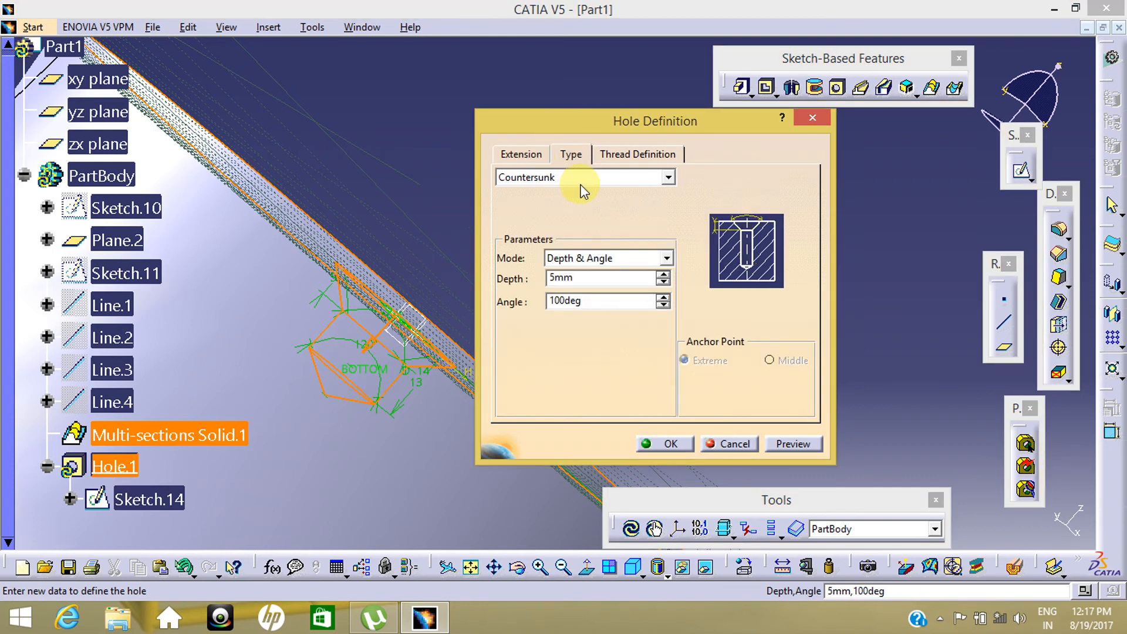
{"action": "left_click", "coordinate": [793, 444]}
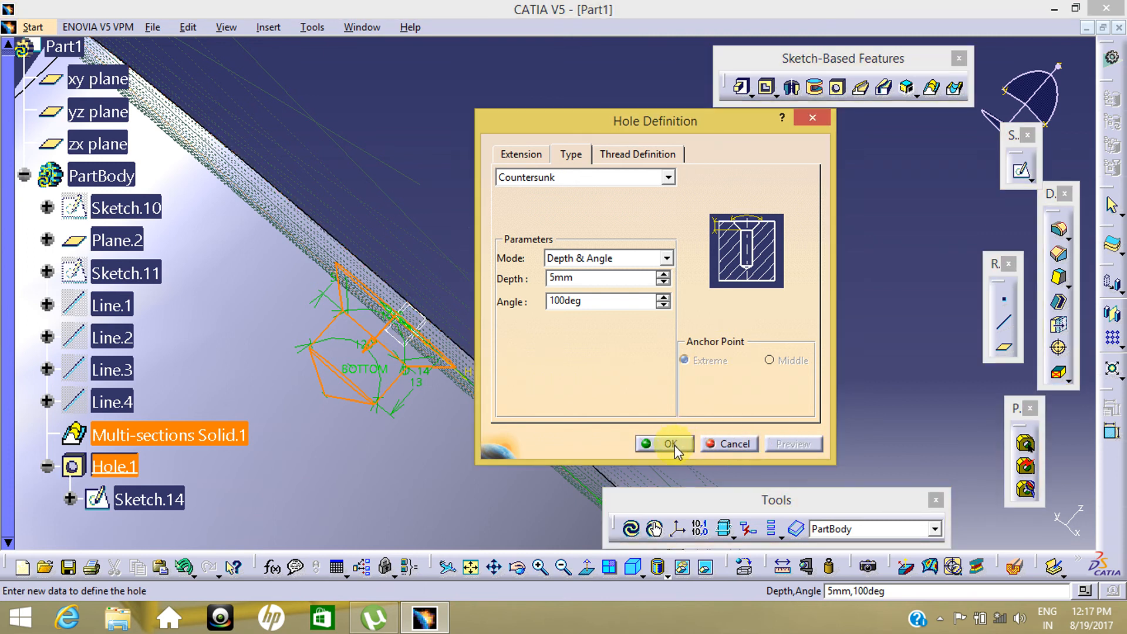
{"action": "left_click", "coordinate": [671, 444]}
Reopen the countersunk hole's definition and change its type to Counterdrilled
{"action": "middle_click_drag", "start_coordinate": [465, 262], "coordinate": [442, 448]}
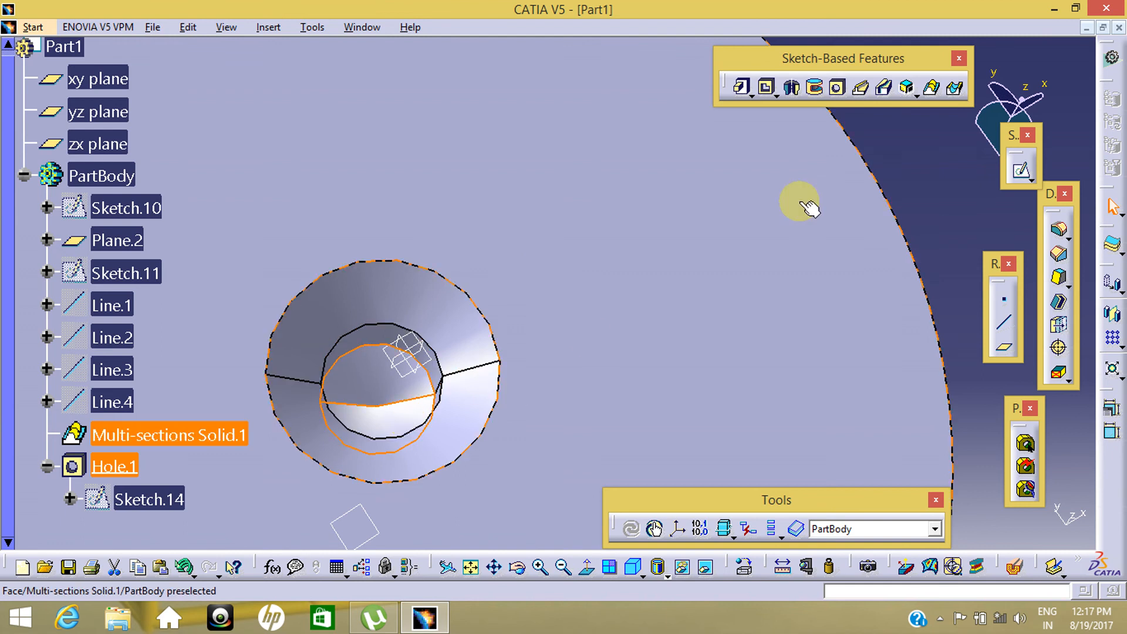
{"action": "double_click", "coordinate": [363, 471]}
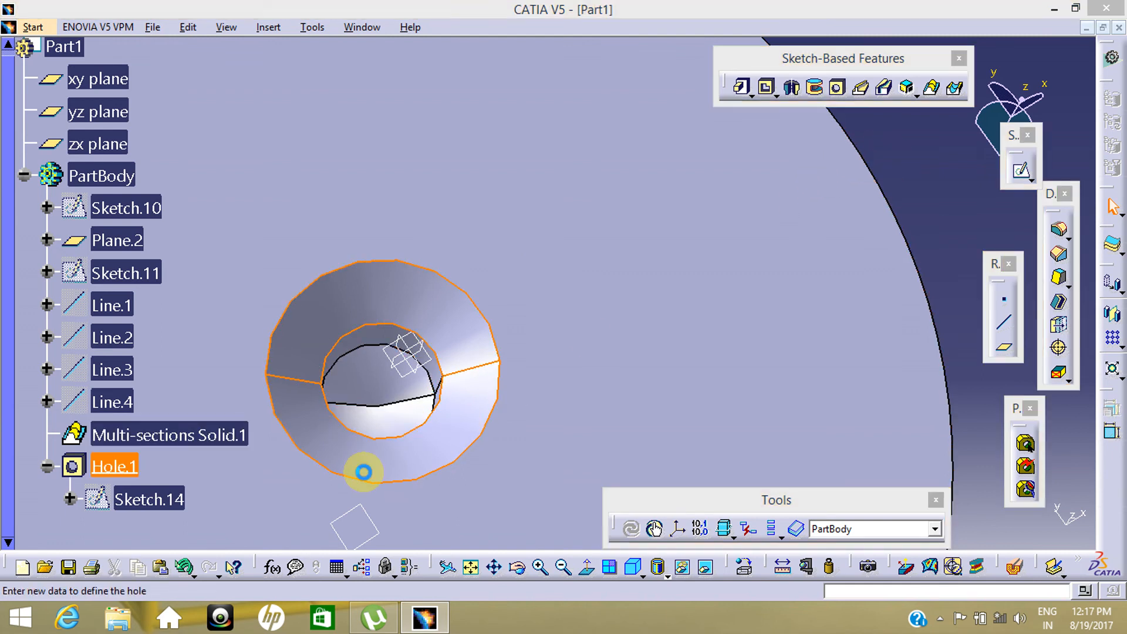
{"action": "middle_click_drag", "start_coordinate": [364, 472], "coordinate": [469, 305]}
{"action": "left_click", "coordinate": [586, 158]}
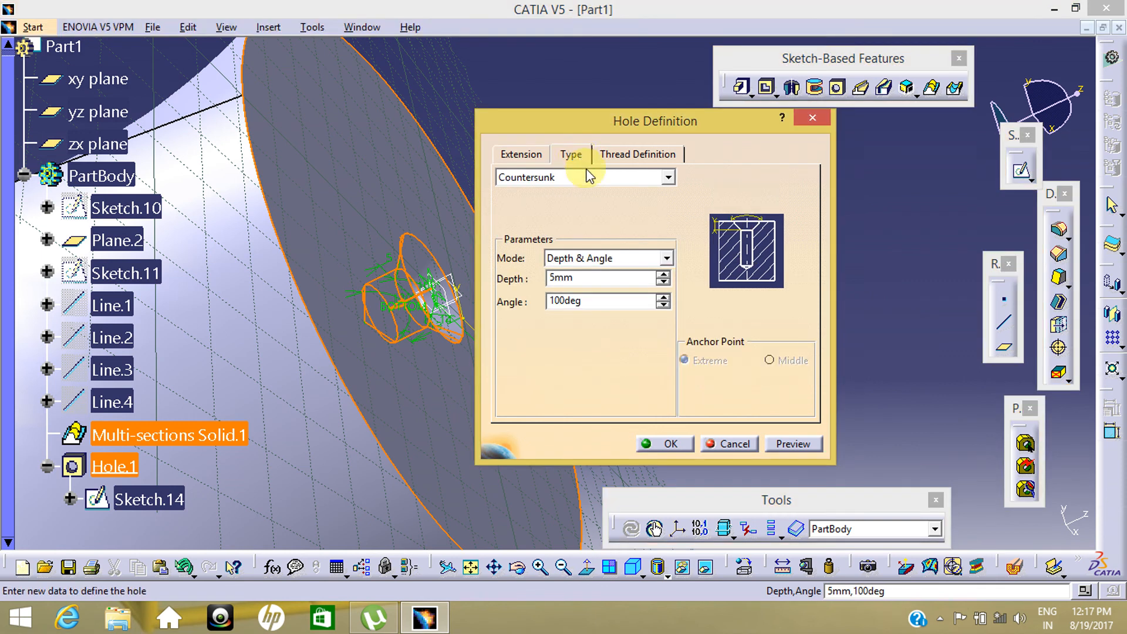
{"action": "left_click", "coordinate": [586, 176]}
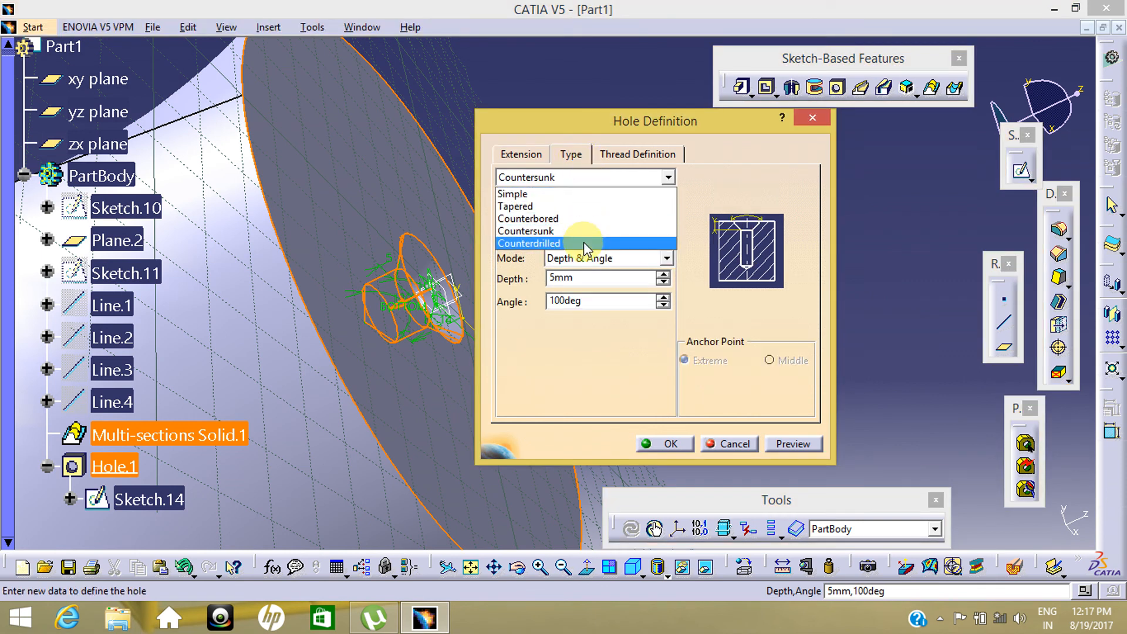
{"action": "left_click", "coordinate": [585, 243]}
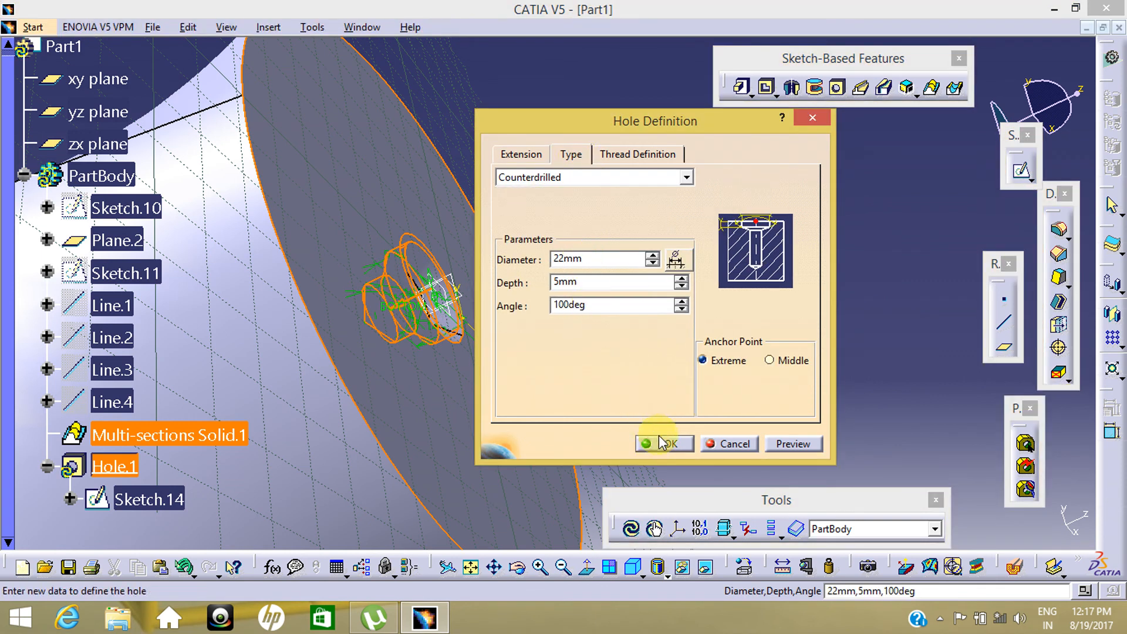
Set the counterdrill diameter to 24 mm and its angle to 130°
{"action": "middle_click_drag", "start_coordinate": [410, 408], "coordinate": [405, 377]}
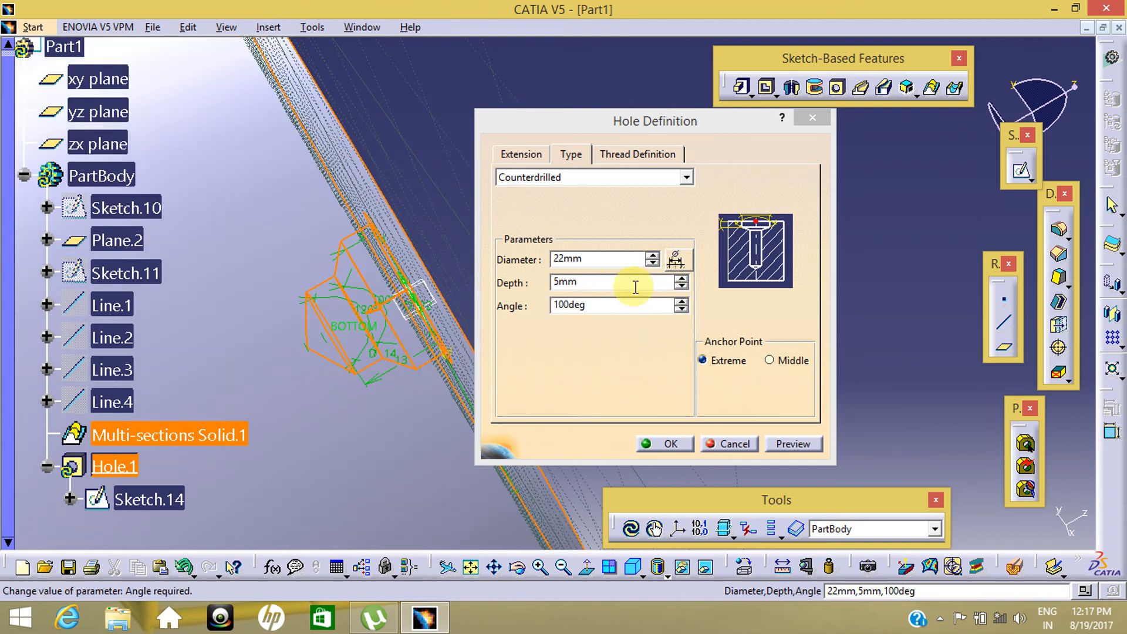
{"action": "left_click", "coordinate": [652, 256]}
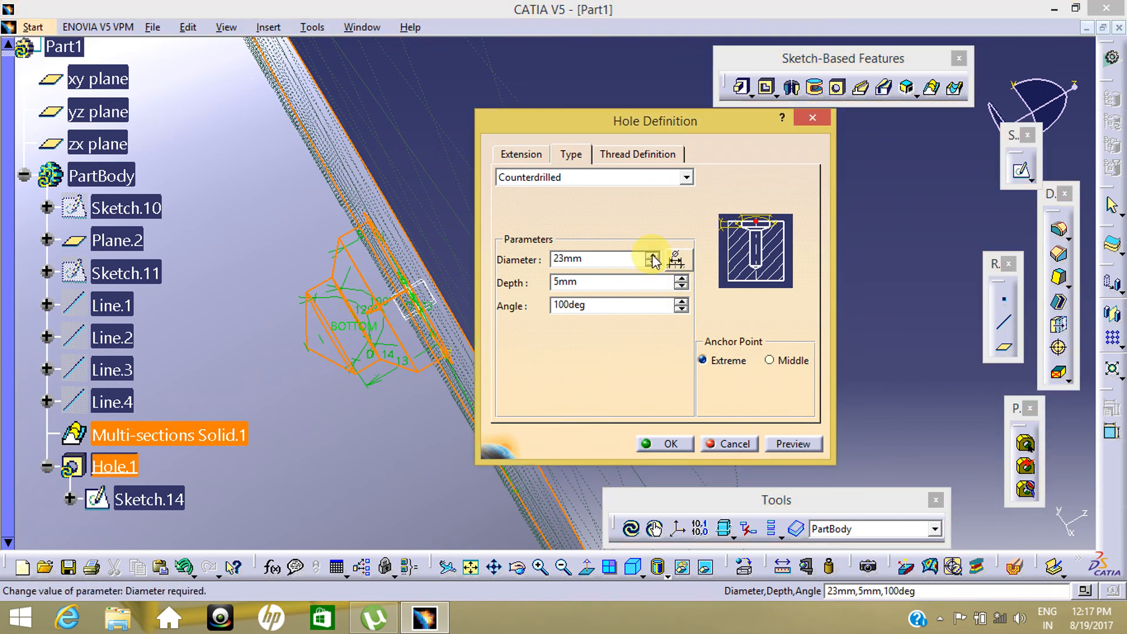
{"action": "left_click", "coordinate": [651, 256]}
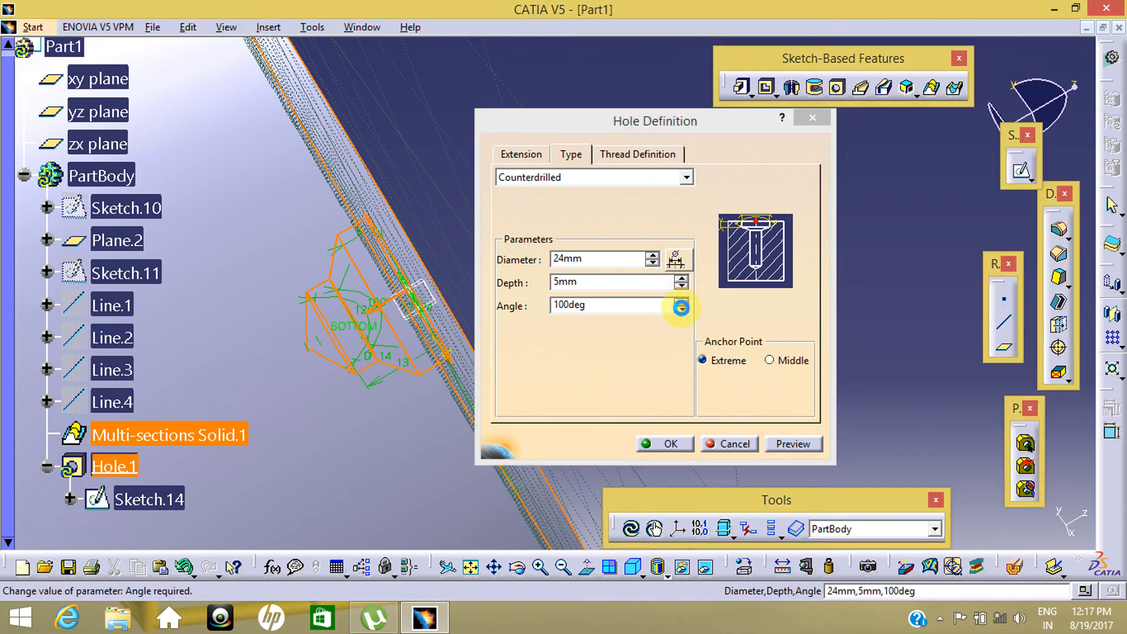
{"action": "left_click", "coordinate": [682, 309]}
{"action": "left_click", "coordinate": [681, 301]}
{"action": "left_click", "coordinate": [681, 302]}
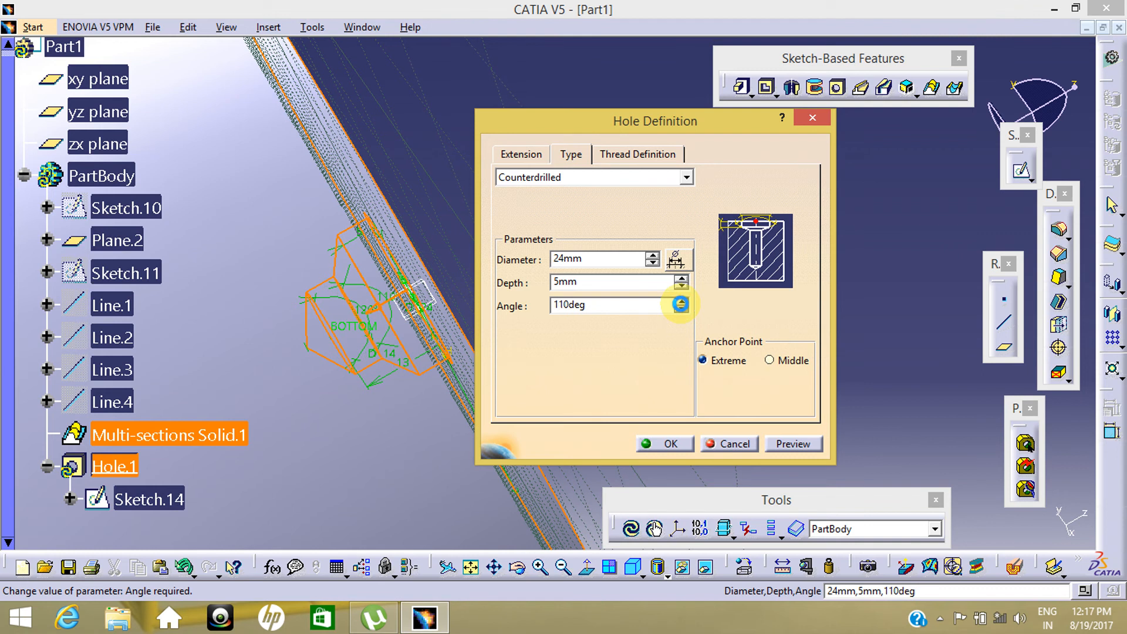
{"action": "left_click", "coordinate": [681, 303]}
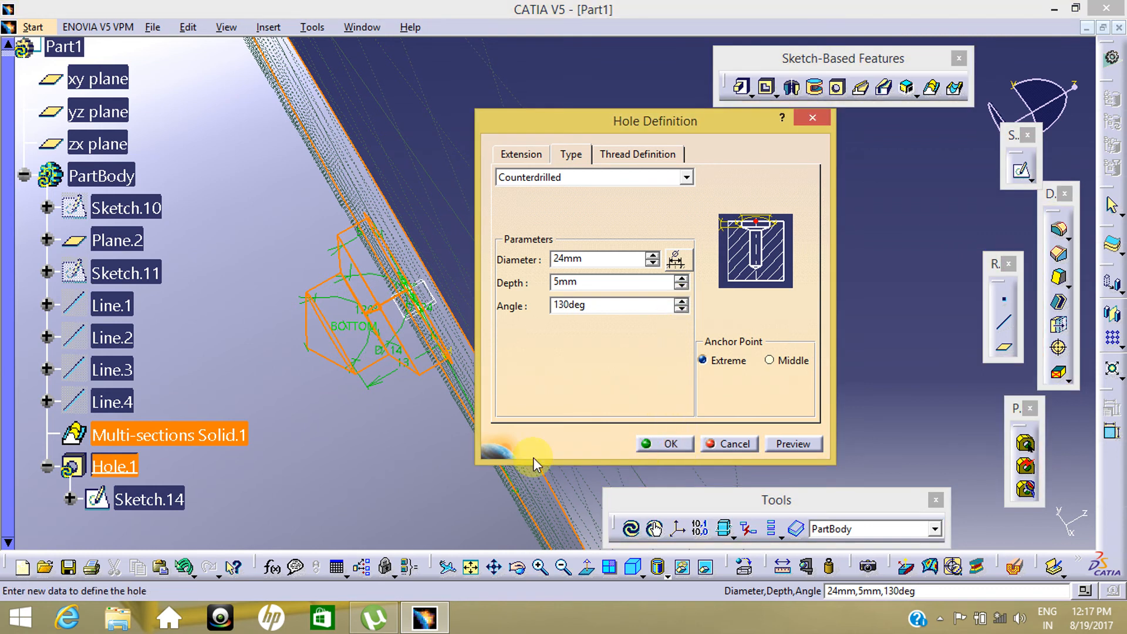
Set the blind hole's depth to 17 mm, preview the counterdrilled hole and apply the change
{"action": "left_click", "coordinate": [535, 160]}
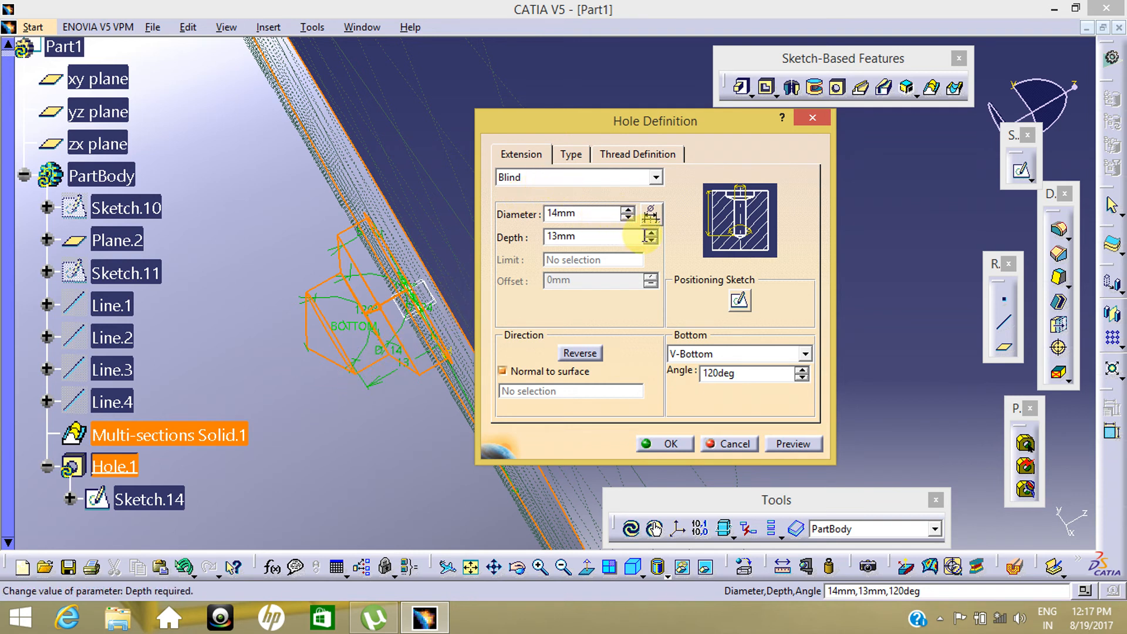
{"action": "left_click", "coordinate": [649, 234]}
{"action": "left_click", "coordinate": [649, 233]}
{"action": "left_click", "coordinate": [649, 234]}
{"action": "left_click", "coordinate": [649, 234]}
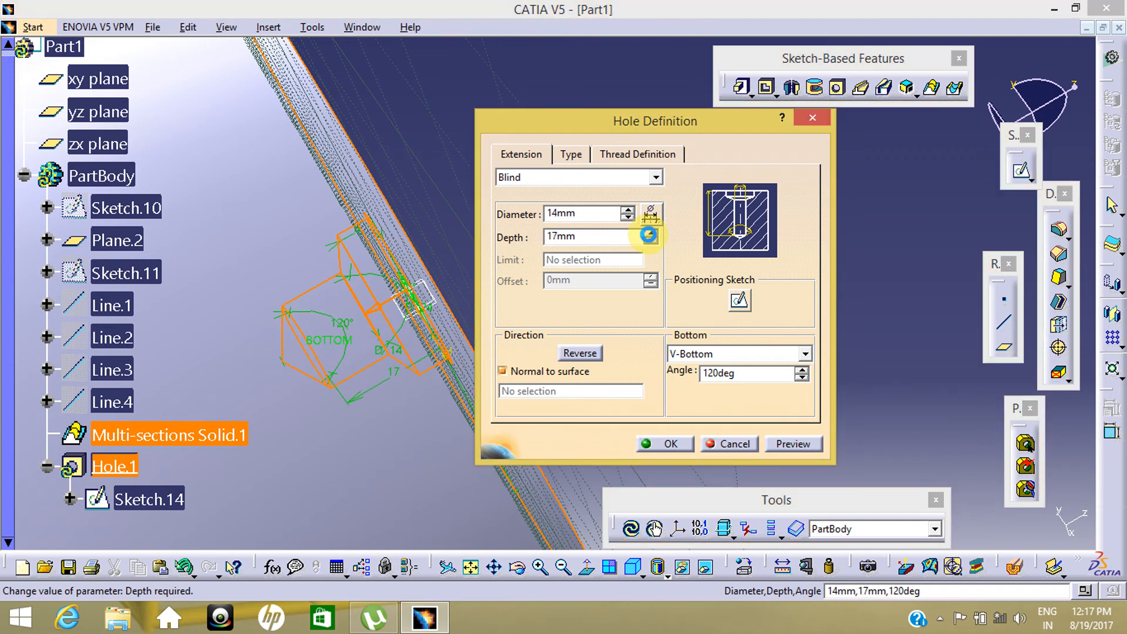
{"action": "left_click", "coordinate": [801, 446]}
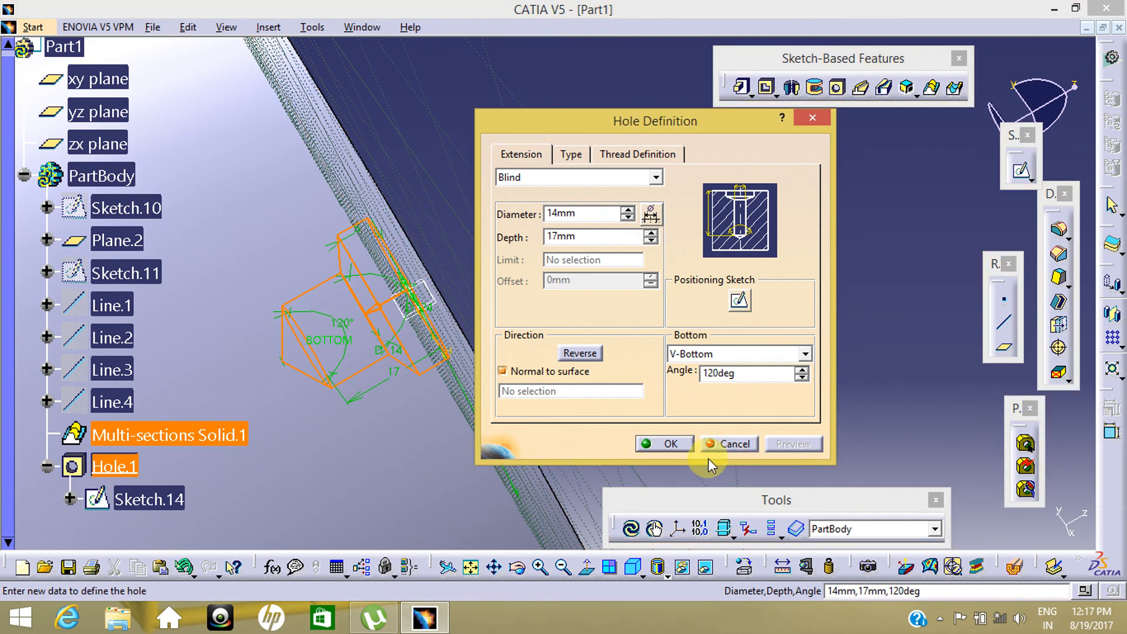
{"action": "left_click", "coordinate": [675, 449]}
Reopen the counterdrilled hole's definition, set its hole diameter to 15 mm in the thread definition without enabling threading, and apply the change
{"action": "middle_click_drag", "start_coordinate": [523, 297], "coordinate": [575, 347]}
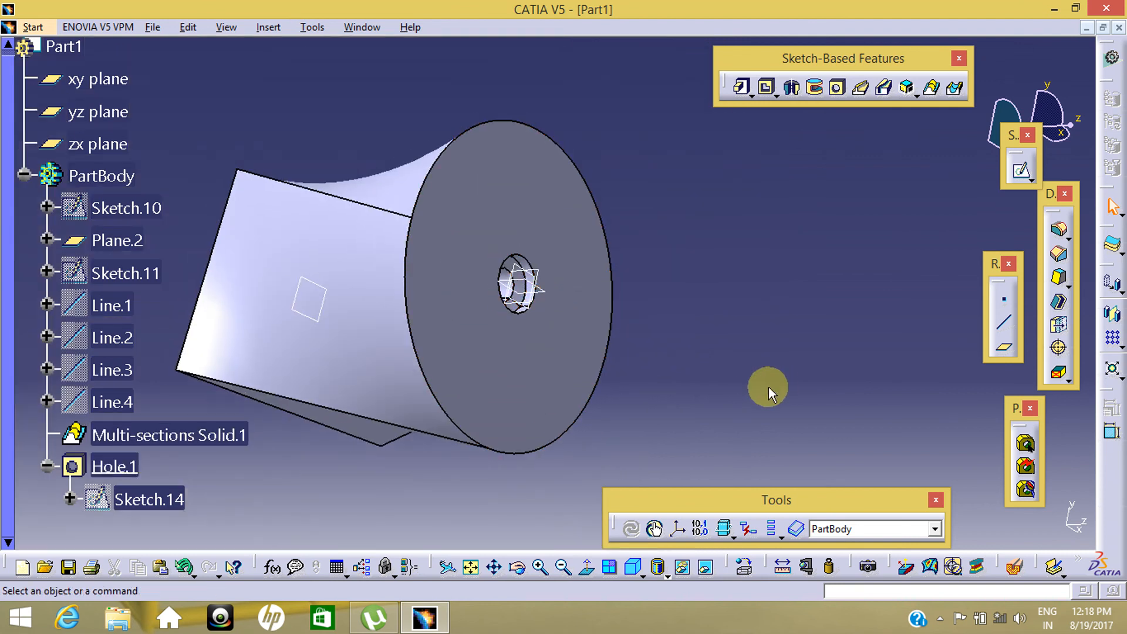
{"action": "middle_click_drag", "start_coordinate": [769, 386], "coordinate": [649, 246]}
{"action": "middle_click_drag", "start_coordinate": [808, 320], "coordinate": [699, 231]}
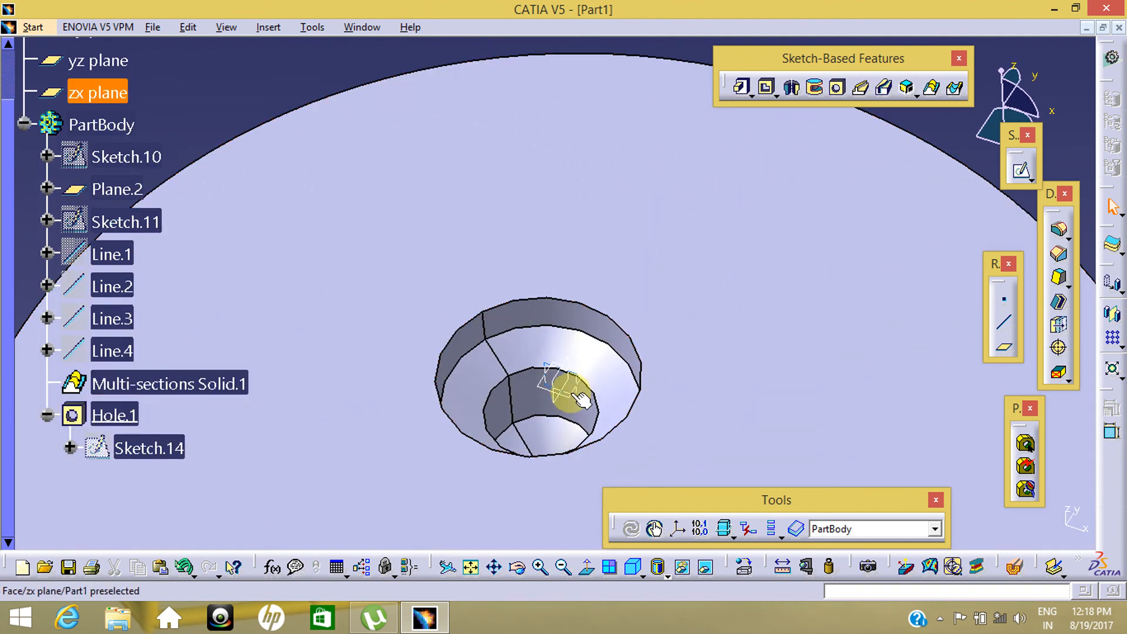
{"action": "double_click", "coordinate": [593, 319]}
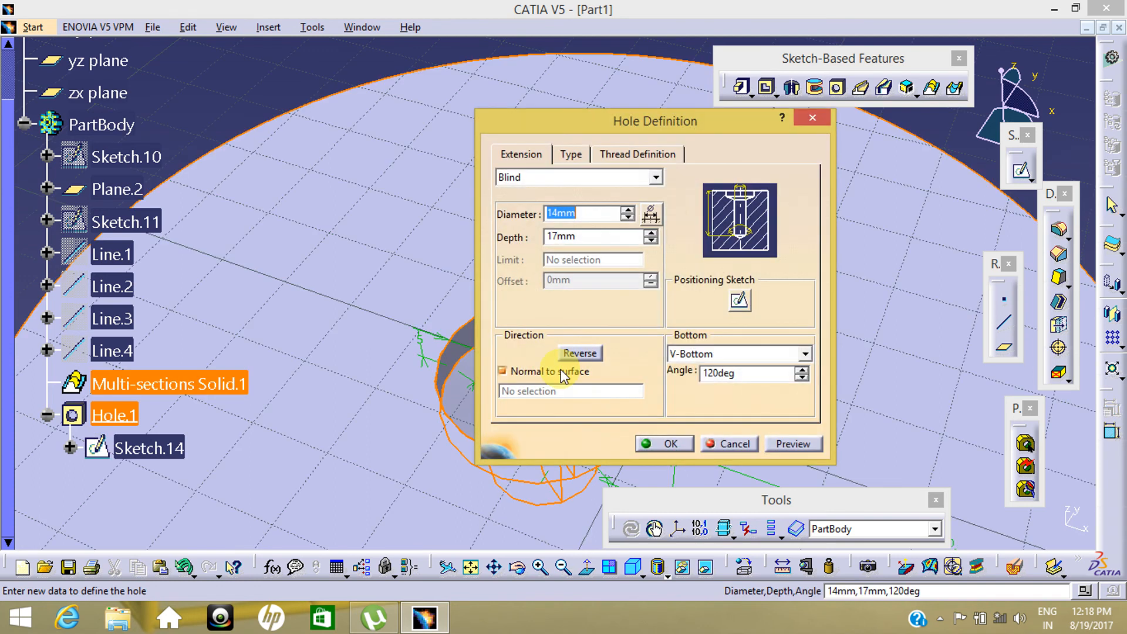
{"action": "middle_click_drag", "start_coordinate": [265, 339], "coordinate": [362, 373]}
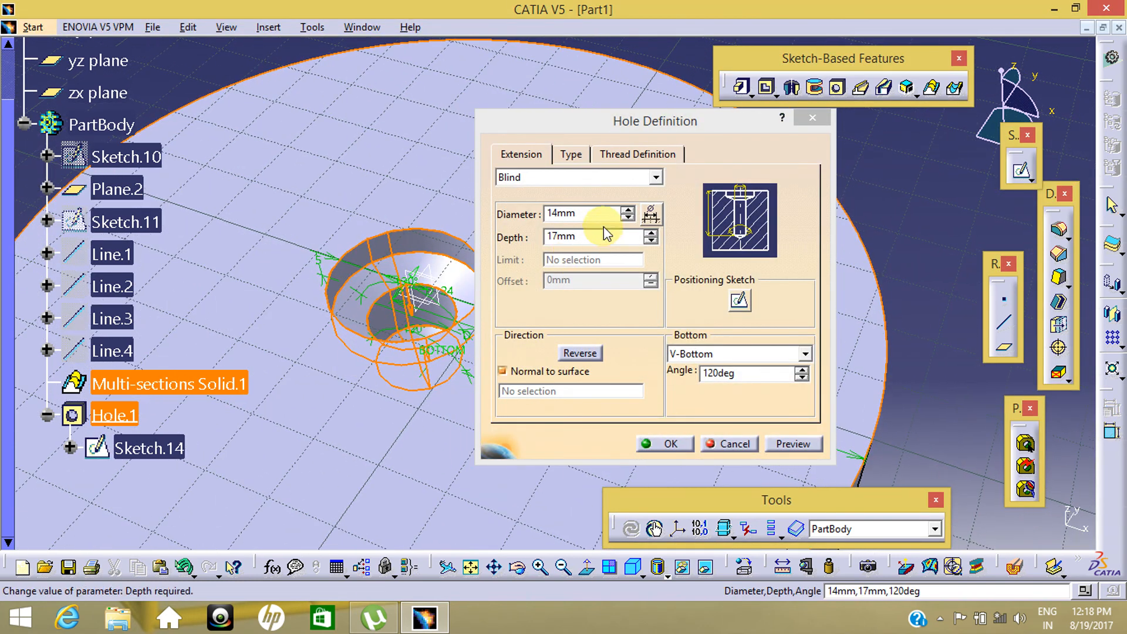
{"action": "left_click", "coordinate": [613, 156]}
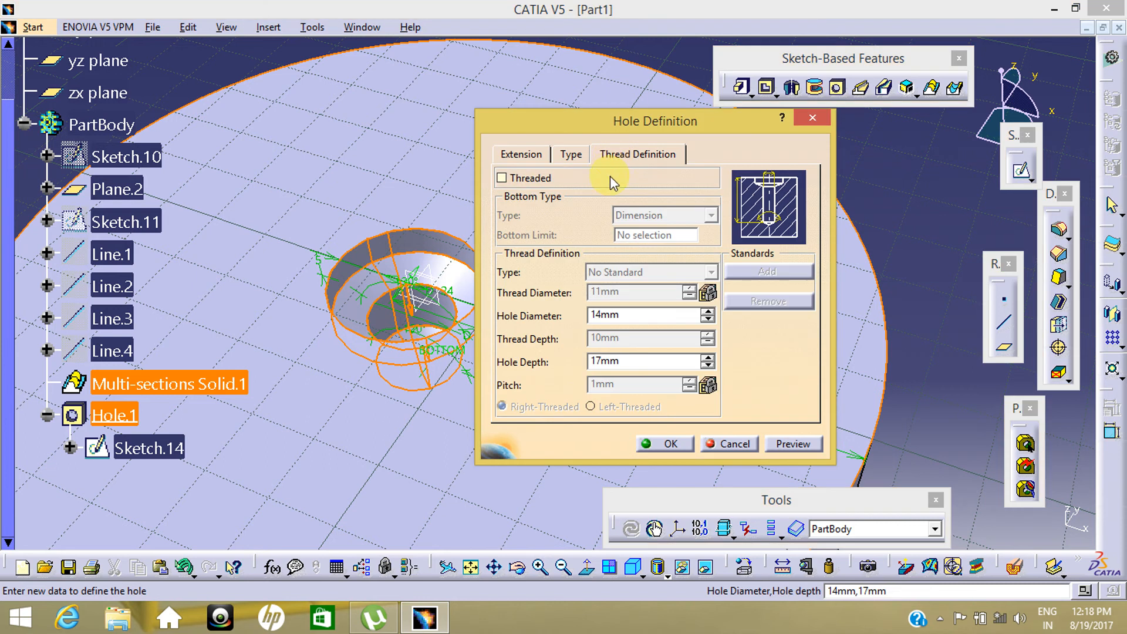
{"action": "middle_click_drag", "start_coordinate": [373, 374], "coordinate": [402, 283]}
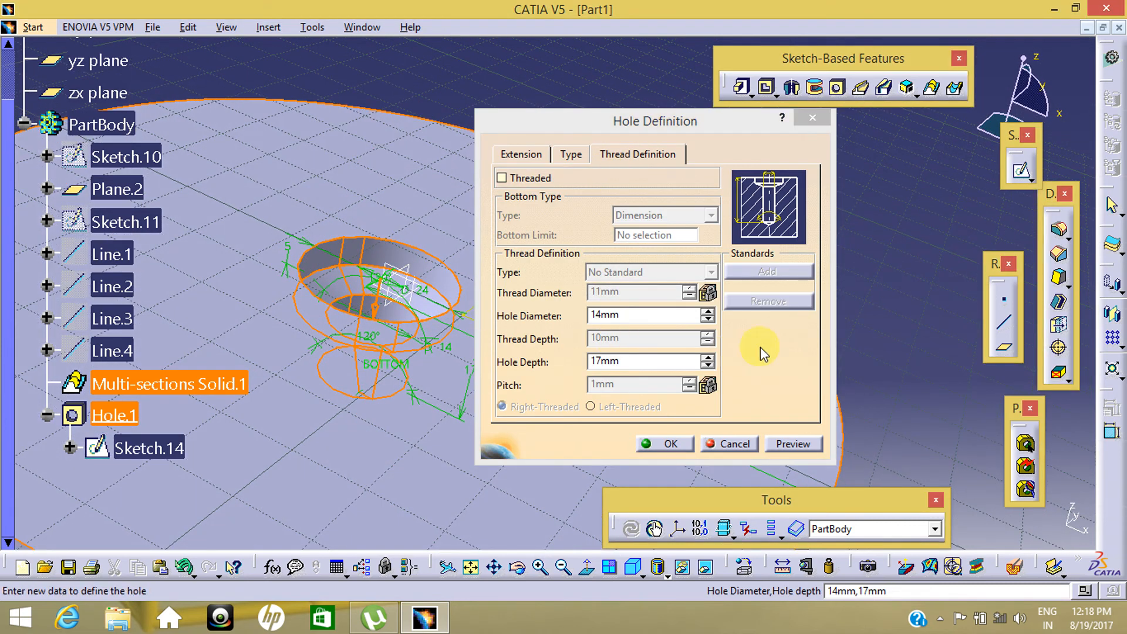
{"action": "left_click", "coordinate": [707, 312]}
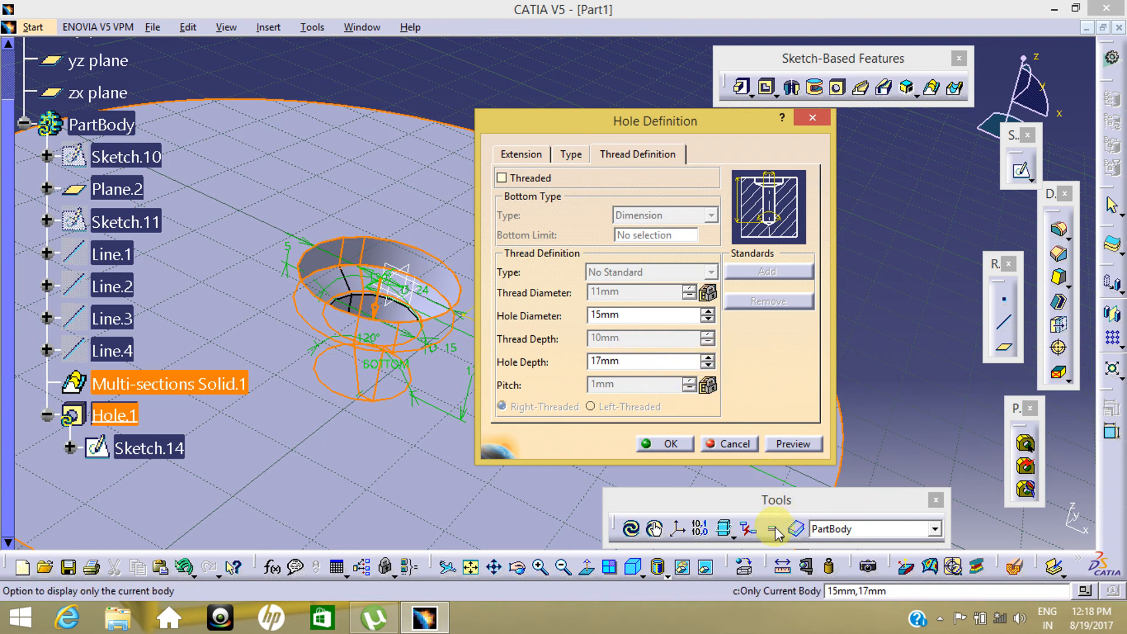
{"action": "left_click", "coordinate": [674, 445]}
{"action": "left_click", "coordinate": [795, 264]}
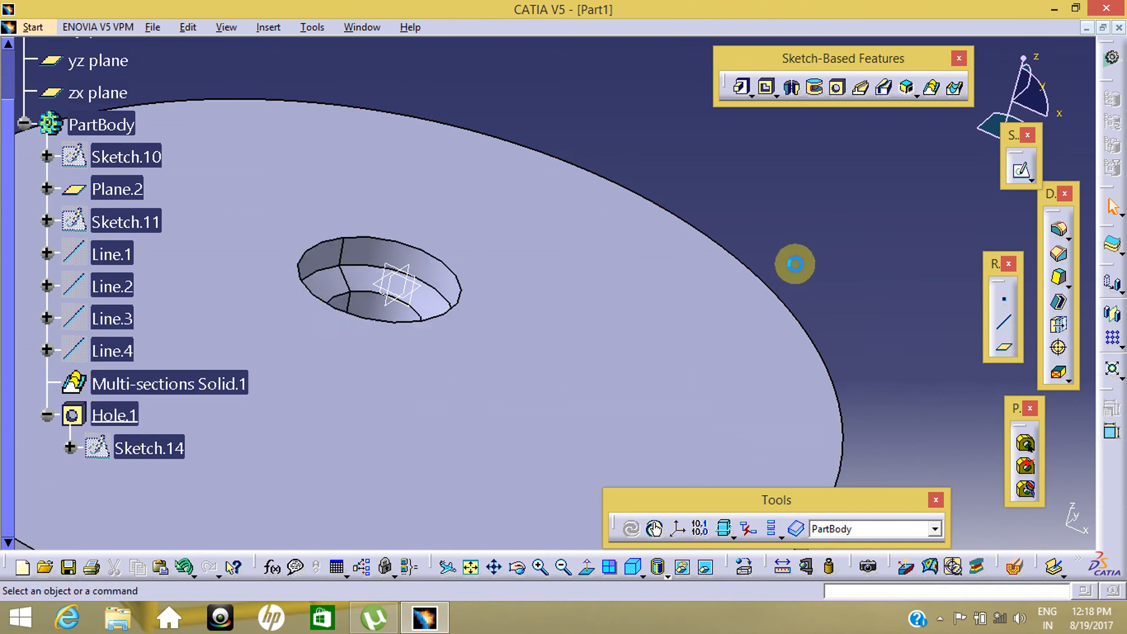
{"action": "middle_click_drag", "start_coordinate": [520, 384], "coordinate": [510, 510]}
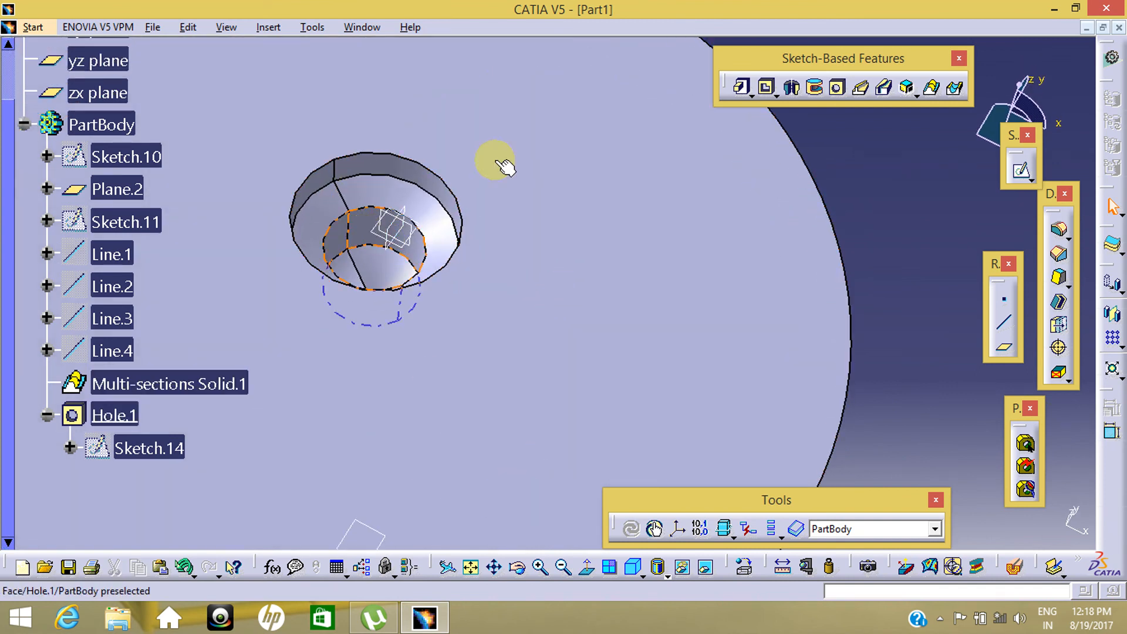
{"action": "left_click", "coordinate": [405, 176]}
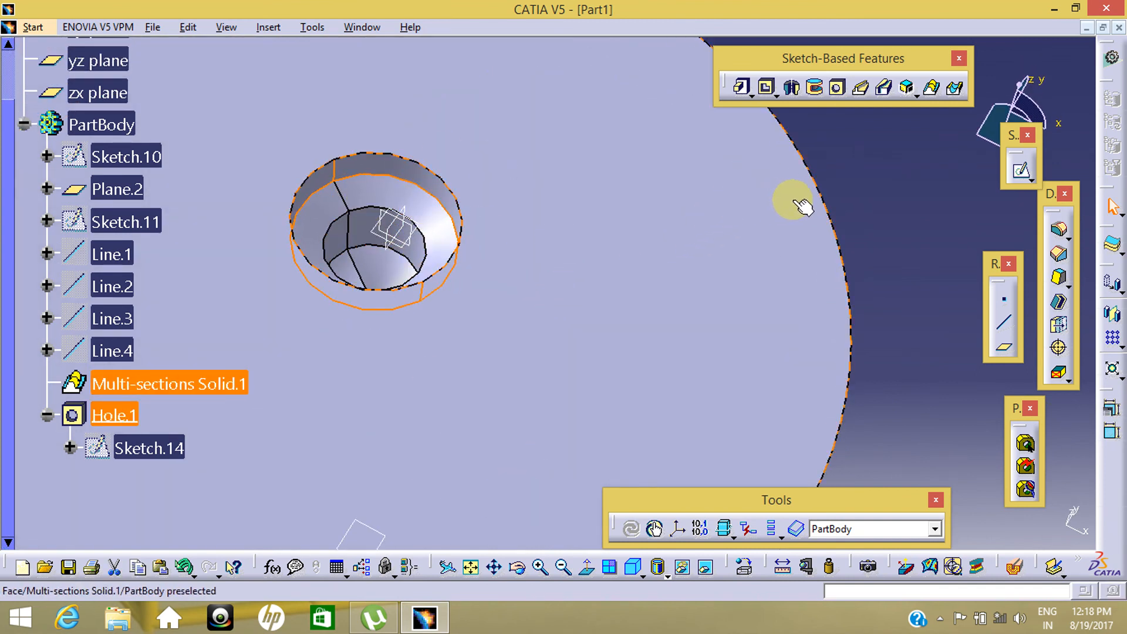
{"action": "left_click", "coordinate": [870, 183]}
{"action": "middle_click_drag", "start_coordinate": [501, 360], "coordinate": [741, 271]}
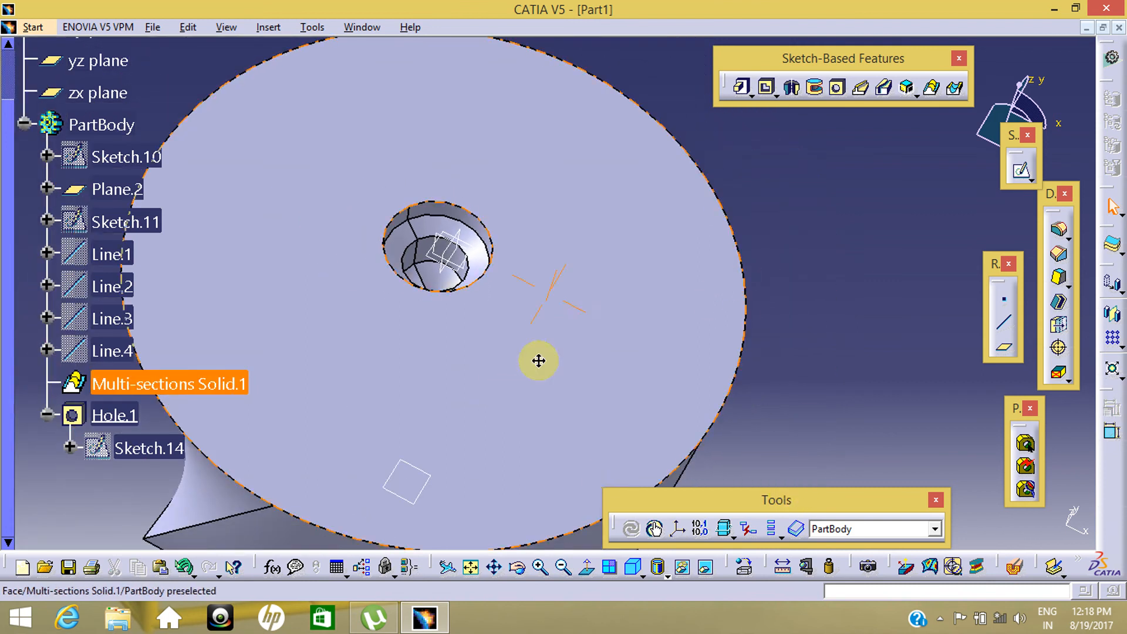
{"action": "middle_click_drag", "start_coordinate": [536, 359], "coordinate": [599, 378]}
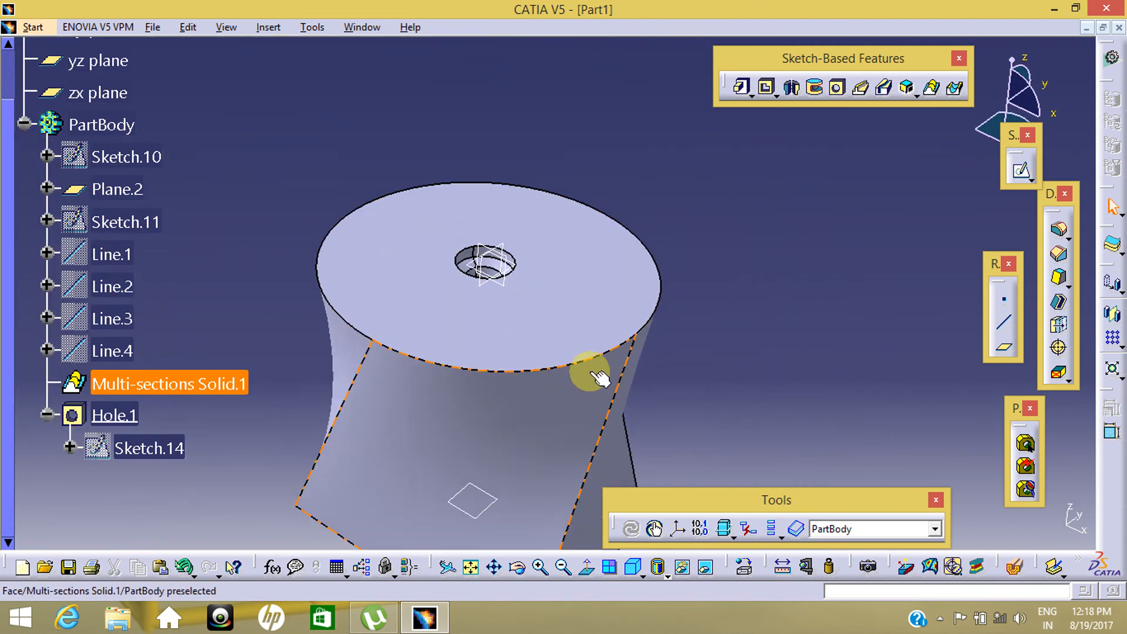
{"action": "left_click", "coordinate": [940, 618]}
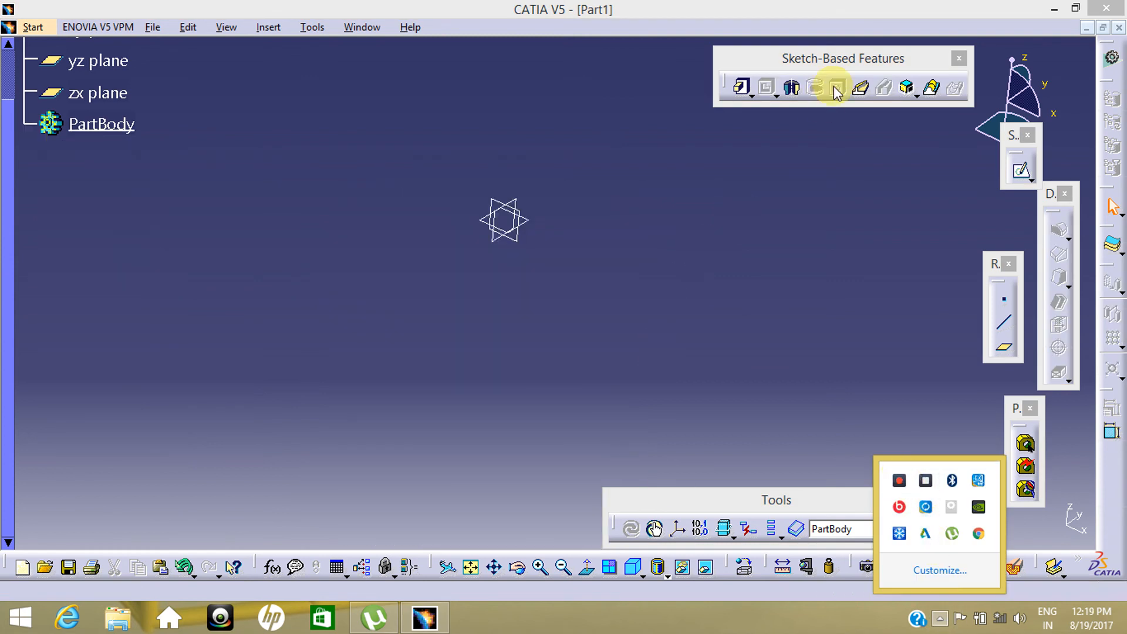
Reposition the Sketch-Based Features toolbar and show the alternatives grouped with Solid Combine, including Stiffener
{"action": "mouse_move", "coordinate": [830, 54]}
{"action": "left_mouse_down"}
{"action": "mouse_move", "coordinate": [802, 104]}
{"action": "mouse_move", "coordinate": [841, 84]}
{"action": "left_mouse_up"}
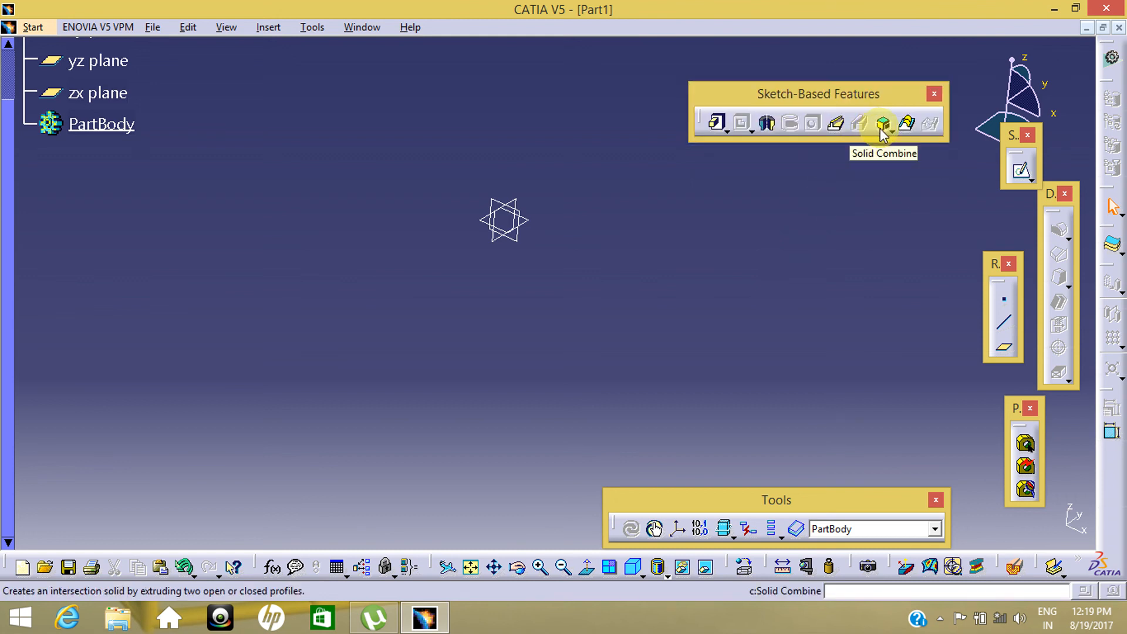
{"action": "left_click", "coordinate": [891, 132]}
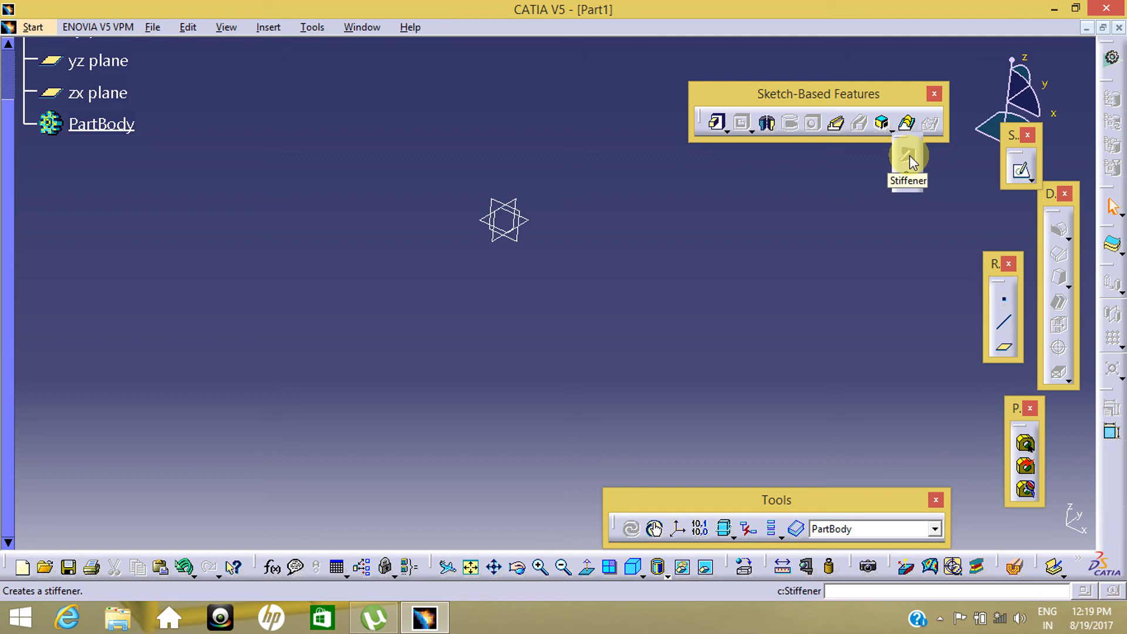
{"action": "left_click", "coordinate": [586, 304]}
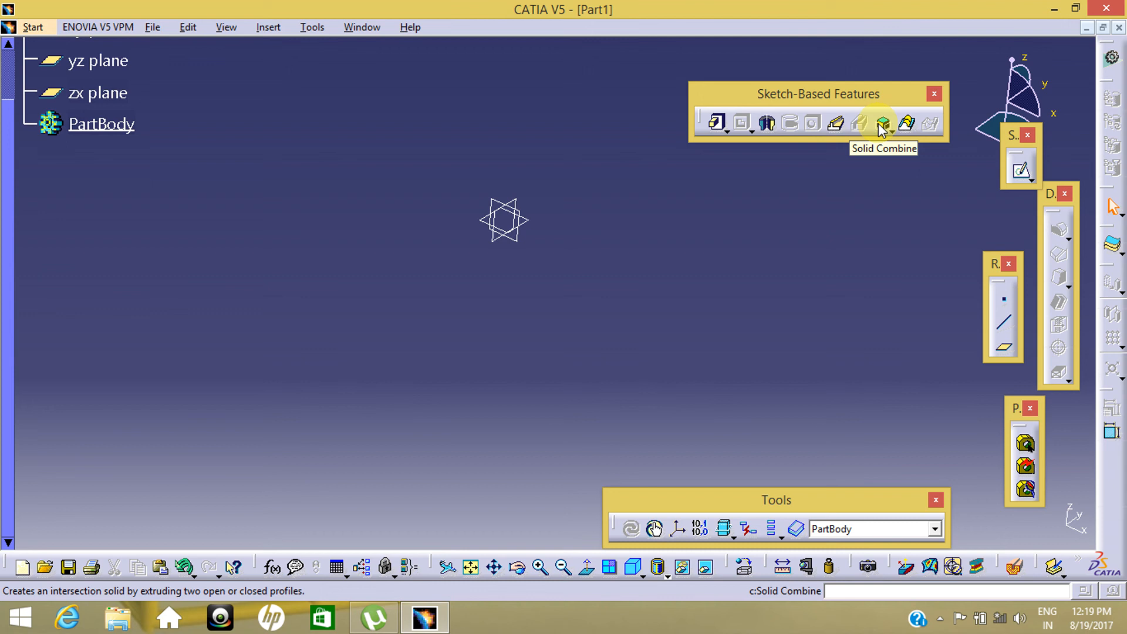
Sketch a circle centred close to the origin on the zx plane and finish the sketch
{"action": "middle_click_drag", "start_coordinate": [617, 287], "coordinate": [525, 280]}
{"action": "left_click", "coordinate": [534, 348]}
{"action": "middle_click_drag", "start_coordinate": [471, 372], "coordinate": [451, 339]}
{"action": "left_click", "coordinate": [609, 392]}
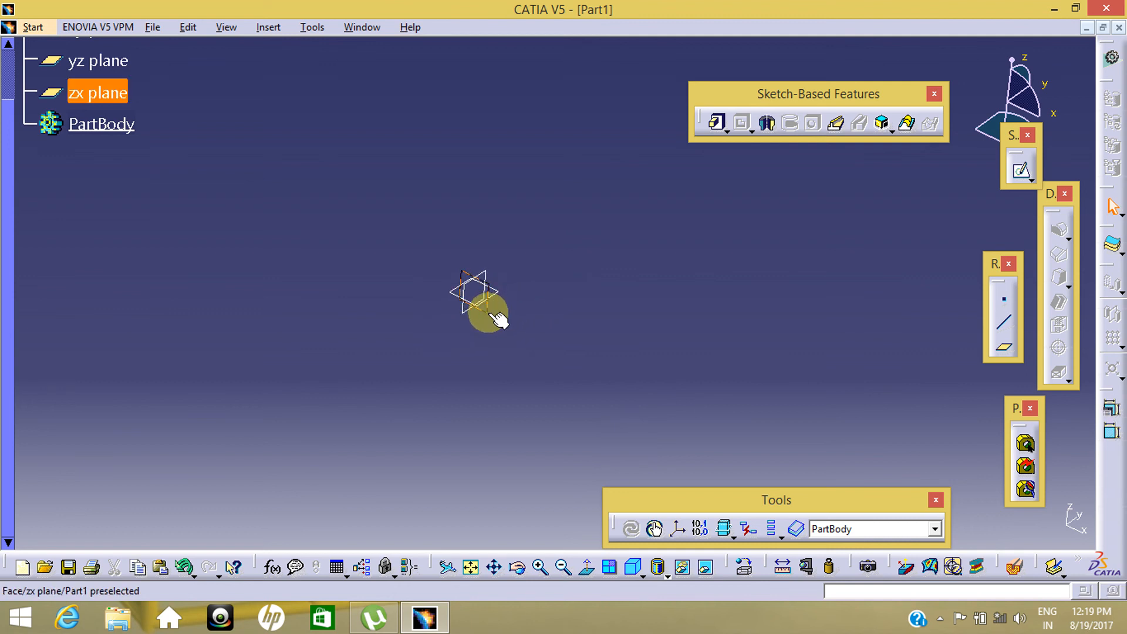
{"action": "left_click", "coordinate": [494, 315]}
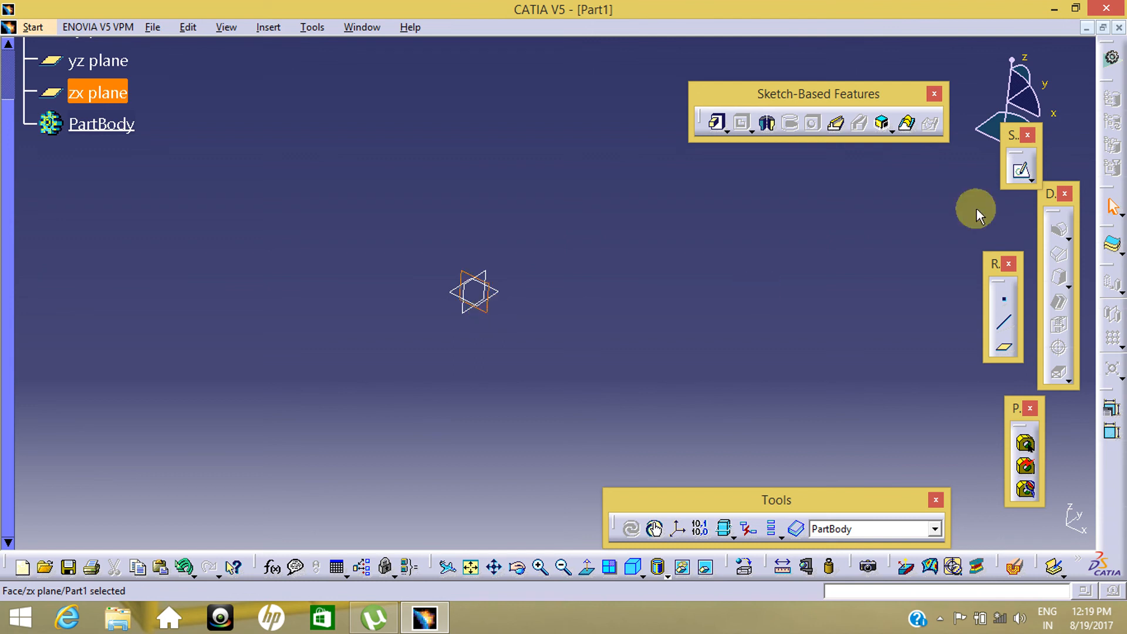
{"action": "left_click", "coordinate": [1021, 170]}
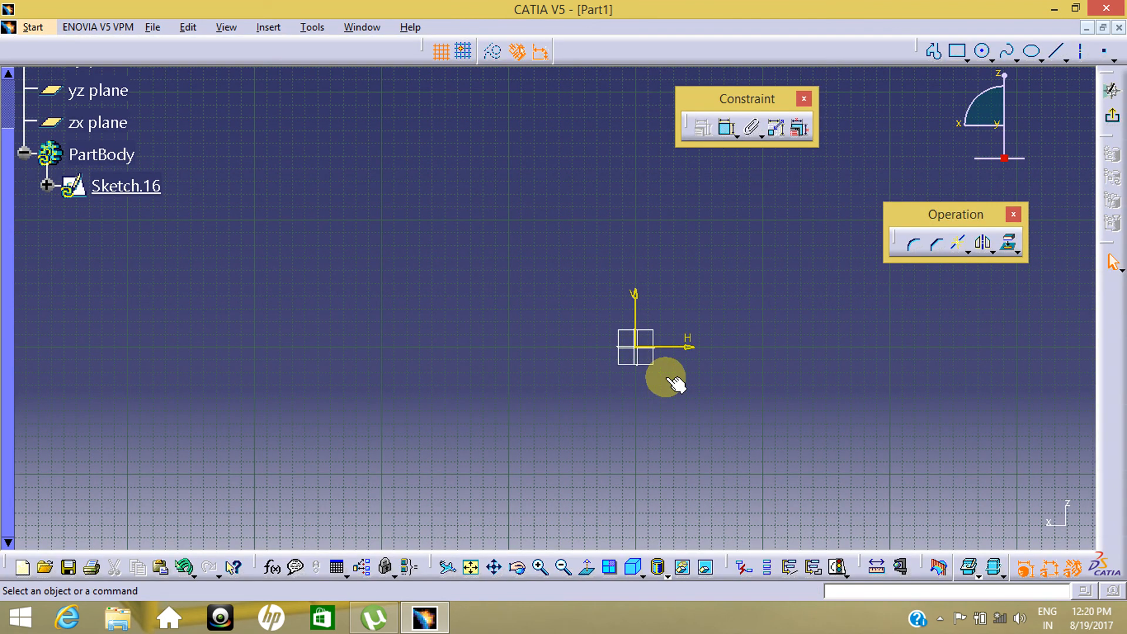
{"action": "left_click", "coordinate": [987, 54]}
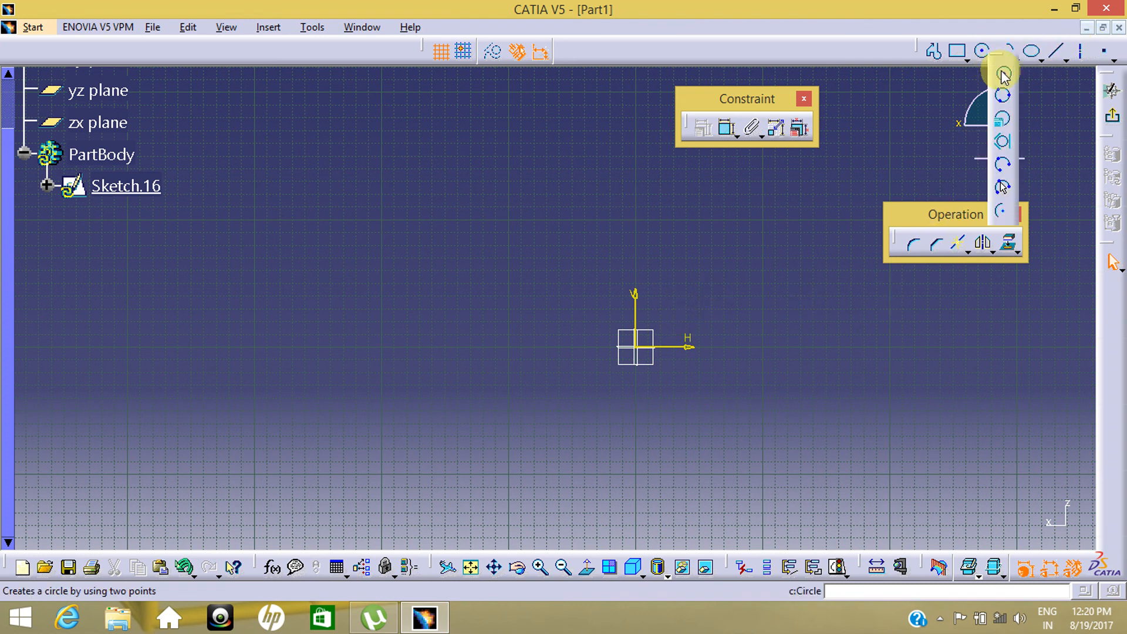
{"action": "left_click", "coordinate": [646, 351]}
{"action": "left_click", "coordinate": [684, 452]}
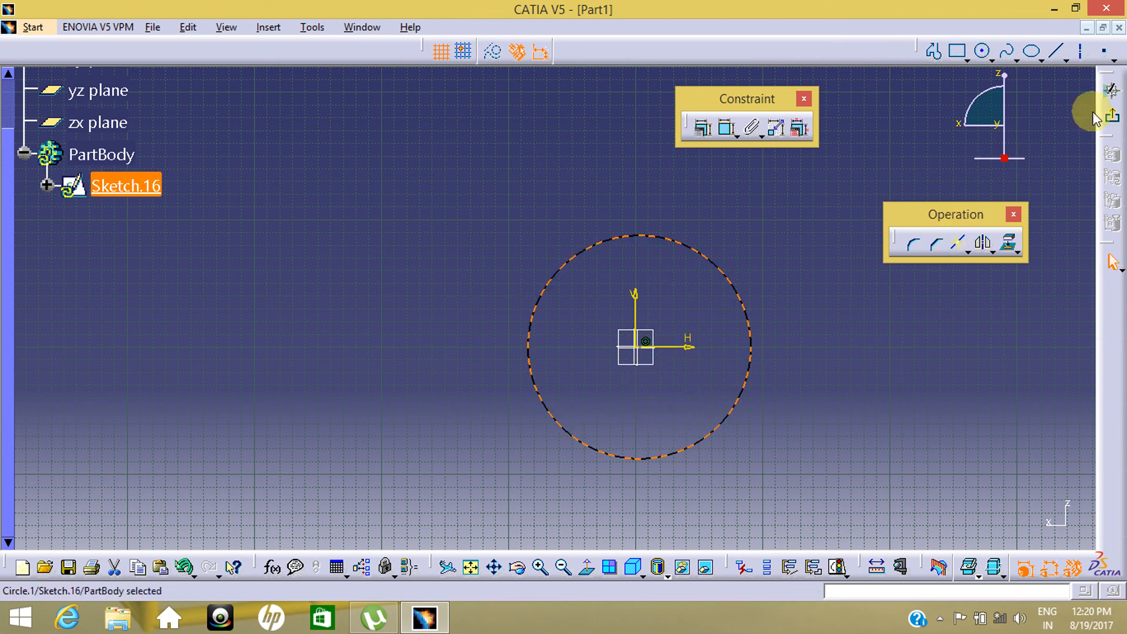
{"action": "left_click", "coordinate": [1111, 117]}
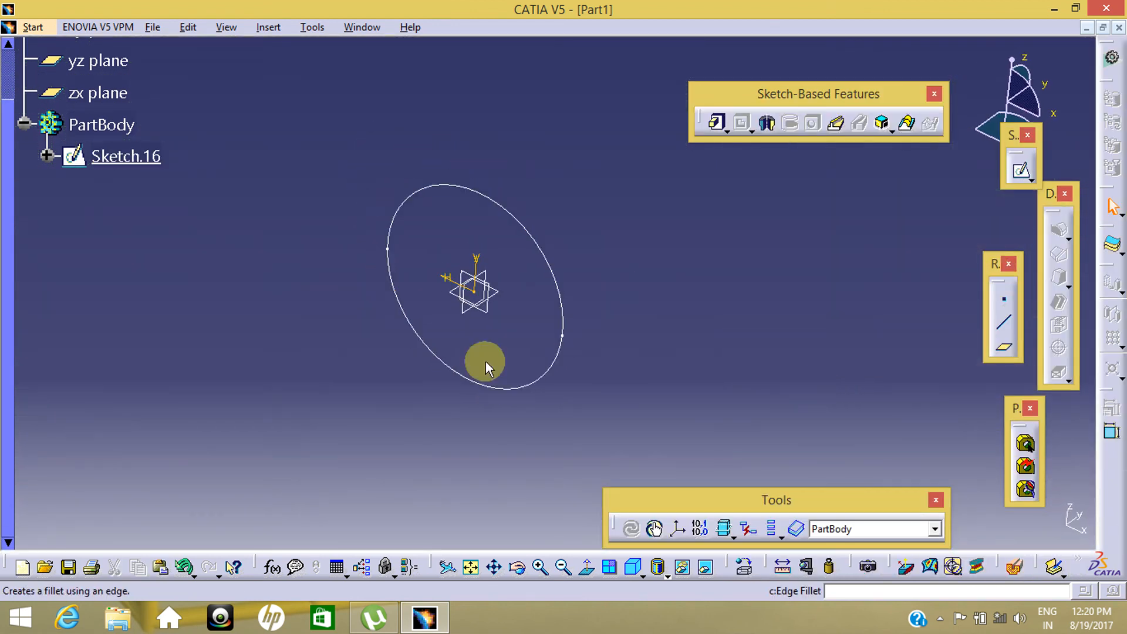
Sketch a rectangle about 180 mm wide and 55 mm high below the circle's edge view on the xy plane and finish the sketch
{"action": "mouse_move", "coordinate": [530, 362]}
{"action": "middle_mouse_down"}
{"action": "mouse_move", "coordinate": [628, 343]}
{"action": "mouse_move", "coordinate": [531, 209]}
{"action": "mouse_move", "coordinate": [534, 400]}
{"action": "mouse_move", "coordinate": [290, 371]}
{"action": "mouse_move", "coordinate": [619, 455]}
{"action": "mouse_move", "coordinate": [576, 324]}
{"action": "mouse_move", "coordinate": [588, 422]}
{"action": "mouse_move", "coordinate": [505, 300]}
{"action": "mouse_move", "coordinate": [586, 395]}
{"action": "mouse_move", "coordinate": [593, 485]}
{"action": "middle_mouse_up"}
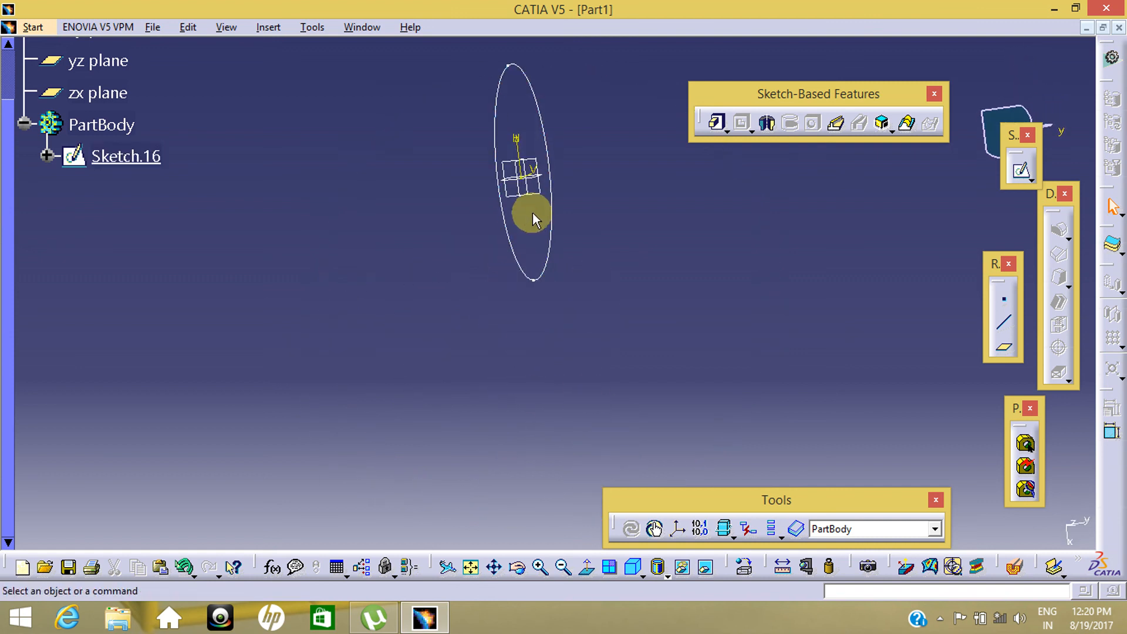
{"action": "left_click", "coordinate": [545, 194]}
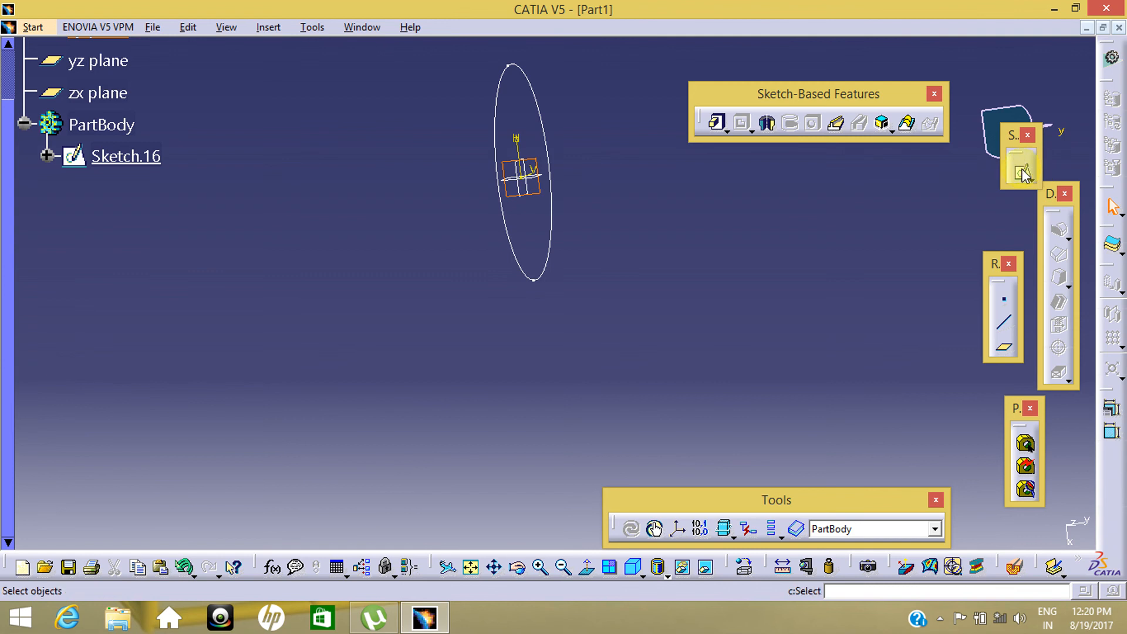
{"action": "left_click", "coordinate": [1022, 174]}
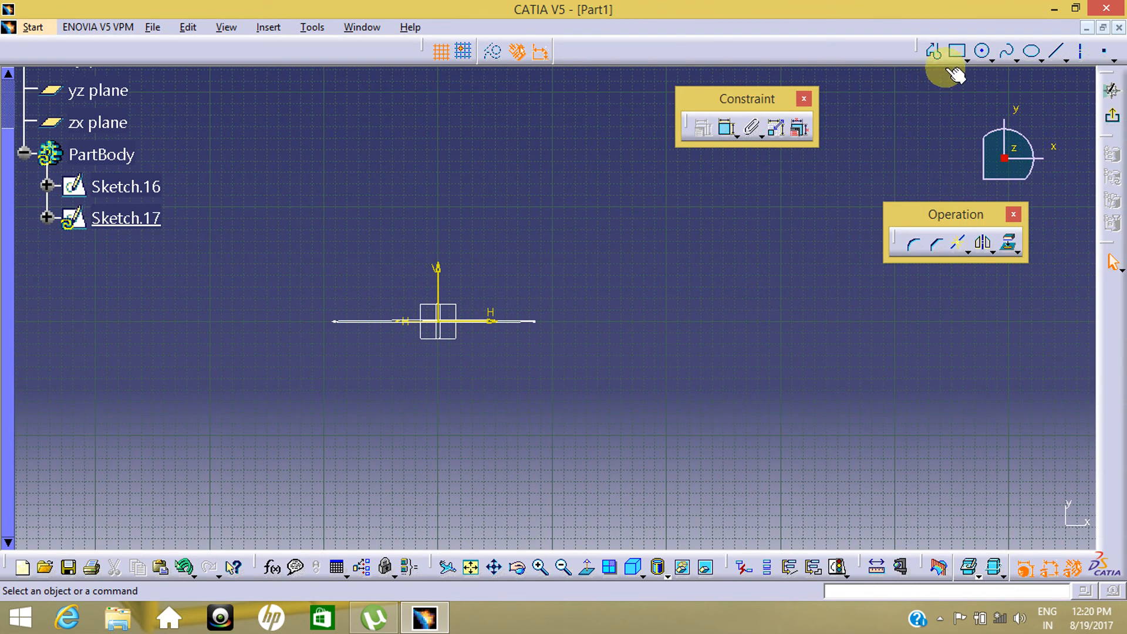
{"action": "left_click", "coordinate": [957, 52]}
{"action": "left_click", "coordinate": [349, 375]}
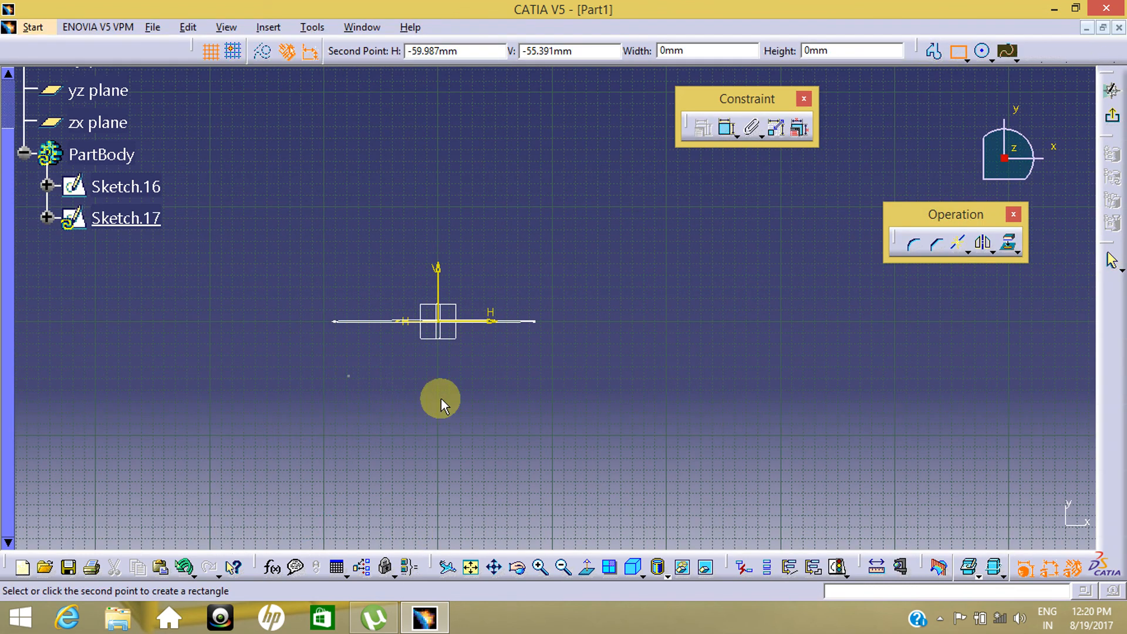
{"action": "left_click", "coordinate": [557, 439]}
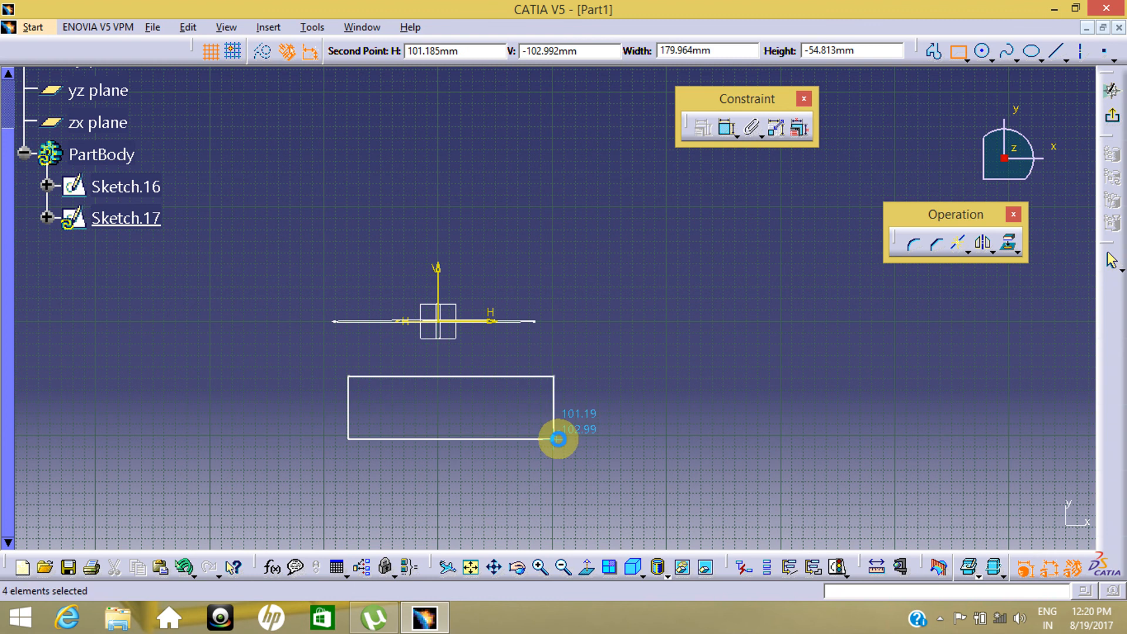
{"action": "left_click", "coordinate": [1112, 120]}
Create a Solid Combine with the circle as first profile and the rectangle as second, both normal to profile, previewing it before applying
{"action": "mouse_move", "coordinate": [526, 366]}
{"action": "middle_mouse_down"}
{"action": "mouse_move", "coordinate": [566, 370]}
{"action": "mouse_move", "coordinate": [556, 234]}
{"action": "mouse_move", "coordinate": [636, 143]}
{"action": "mouse_move", "coordinate": [644, 349]}
{"action": "mouse_move", "coordinate": [493, 420]}
{"action": "mouse_move", "coordinate": [674, 411]}
{"action": "mouse_move", "coordinate": [472, 427]}
{"action": "mouse_move", "coordinate": [496, 486]}
{"action": "mouse_move", "coordinate": [483, 443]}
{"action": "mouse_move", "coordinate": [470, 446]}
{"action": "mouse_move", "coordinate": [633, 354]}
{"action": "mouse_move", "coordinate": [551, 337]}
{"action": "mouse_move", "coordinate": [607, 319]}
{"action": "middle_mouse_up"}
{"action": "left_click", "coordinate": [633, 352]}
{"action": "left_click", "coordinate": [605, 289]}
{"action": "left_click", "coordinate": [609, 349]}
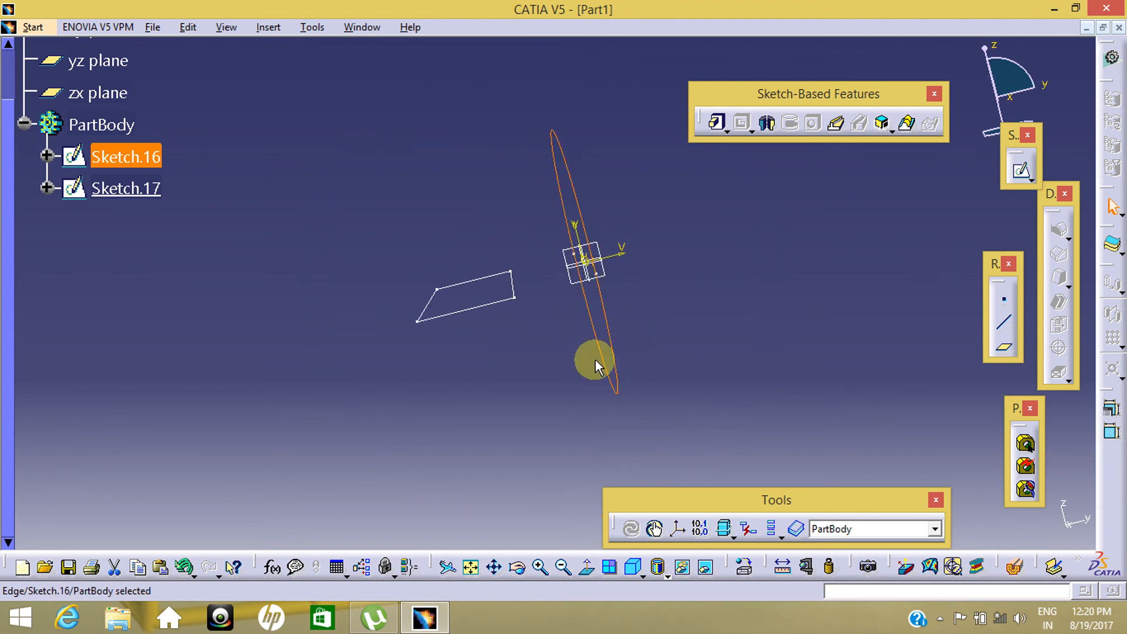
{"action": "left_click", "coordinate": [490, 303]}
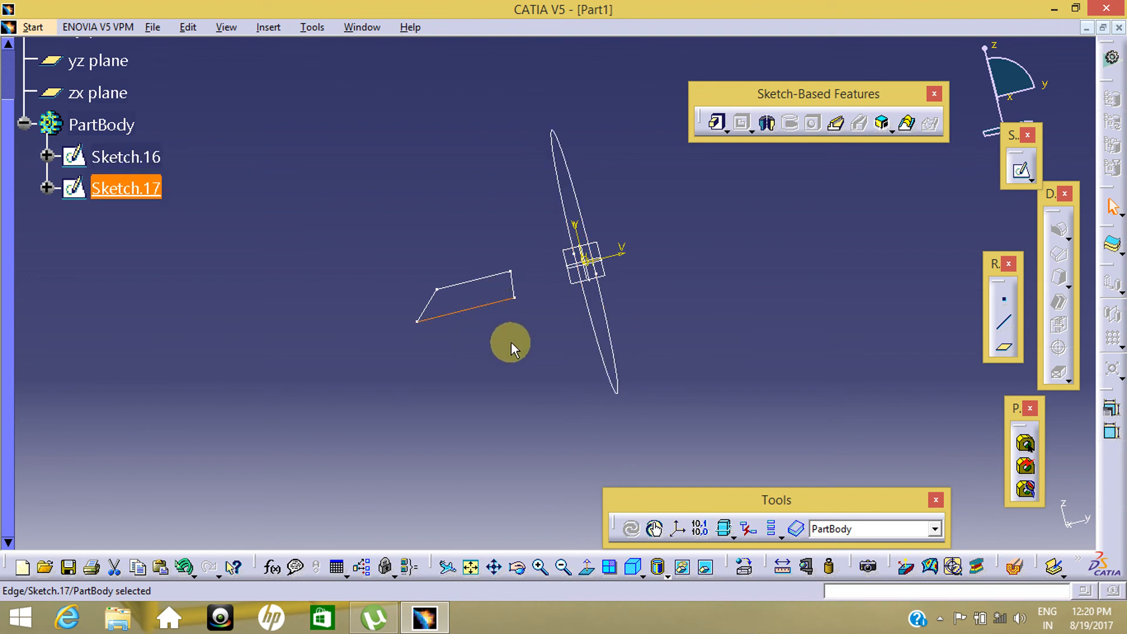
{"action": "left_click", "coordinate": [502, 427]}
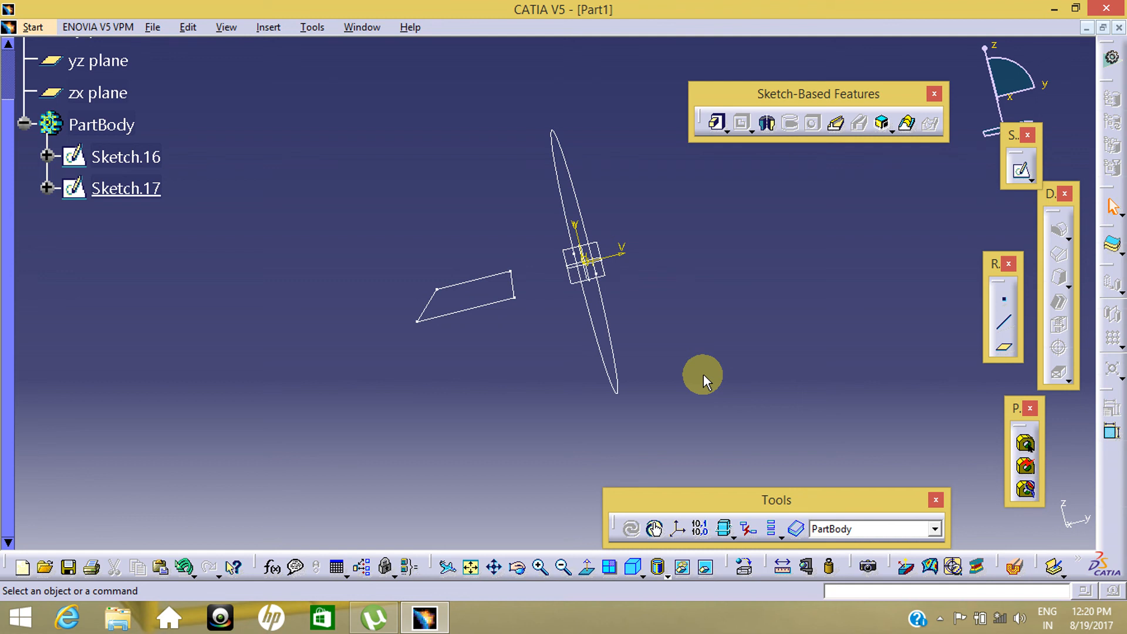
{"action": "left_click", "coordinate": [883, 123]}
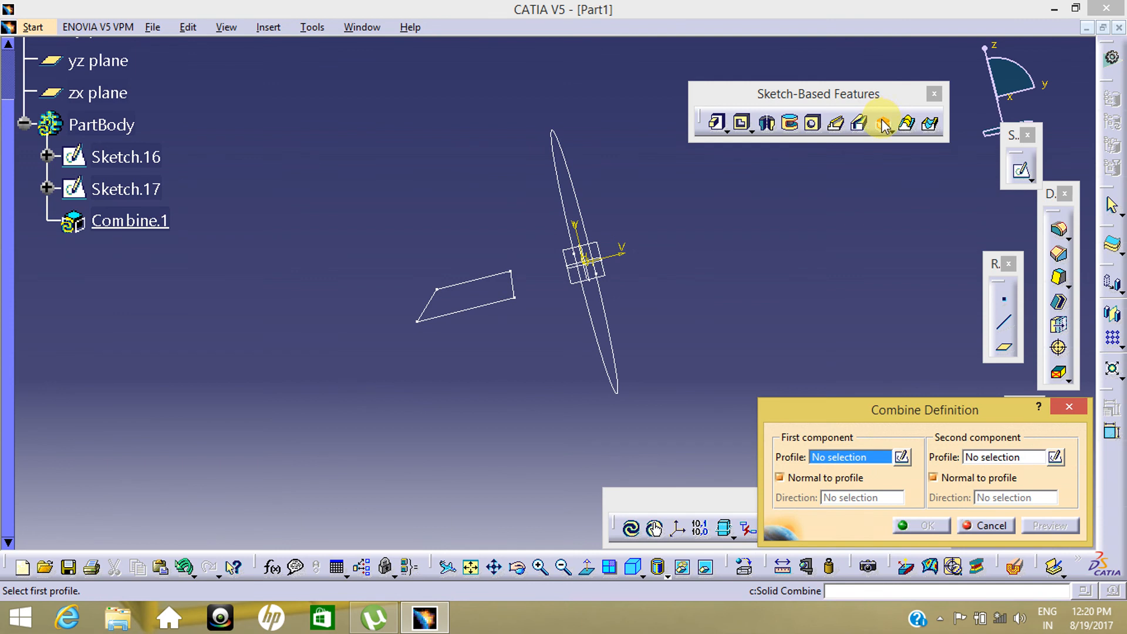
{"action": "left_click", "coordinate": [607, 381]}
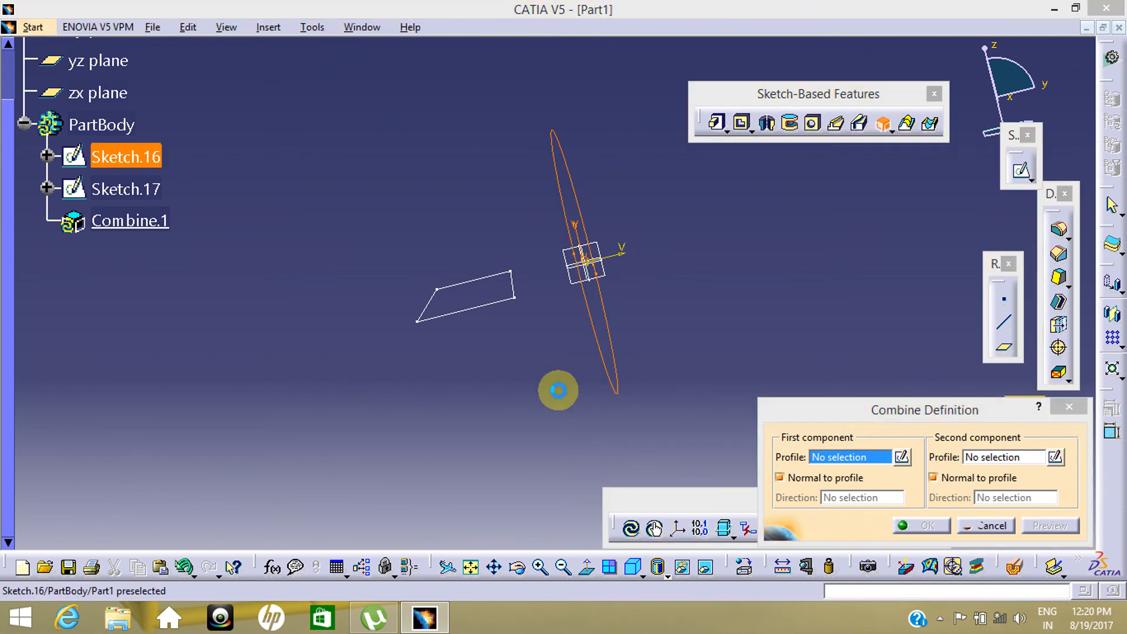
{"action": "left_click", "coordinate": [476, 307]}
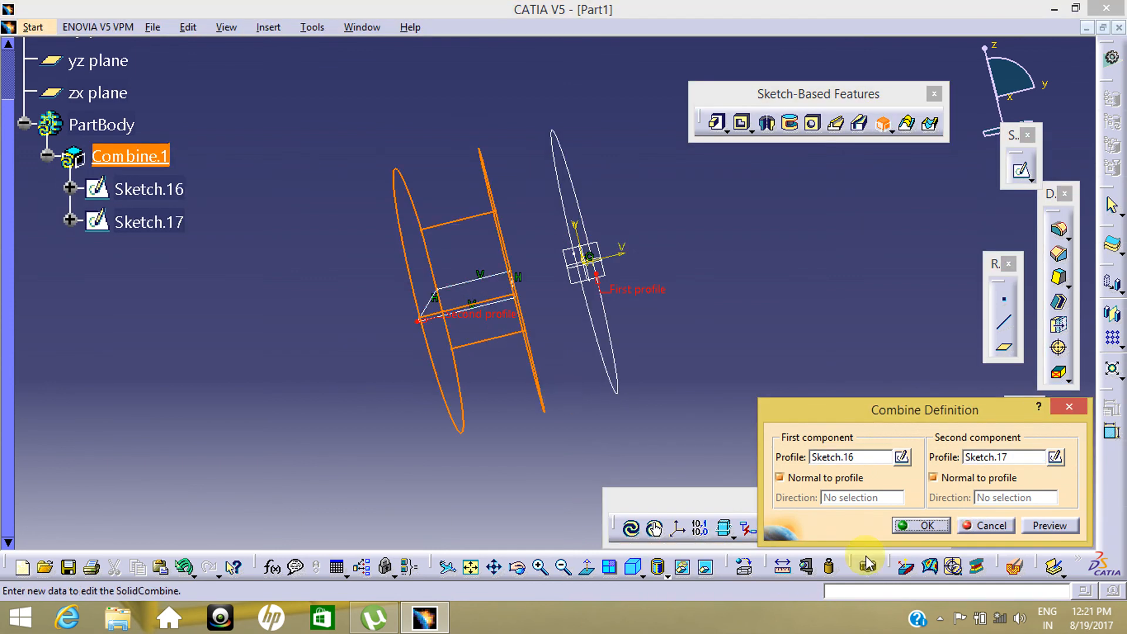
{"action": "left_click", "coordinate": [1061, 527]}
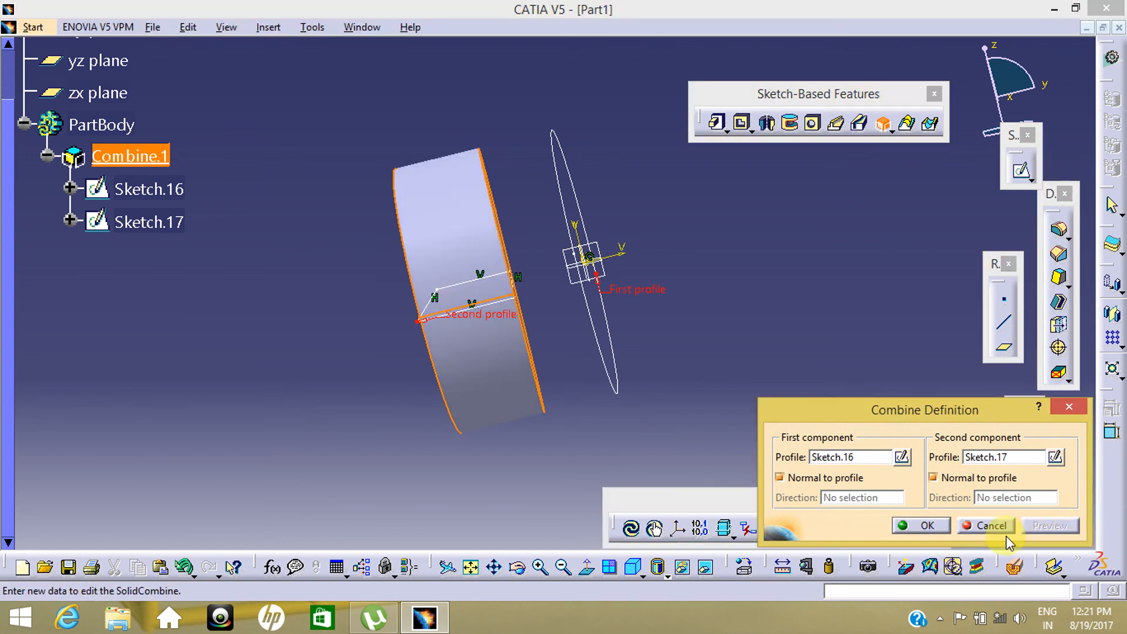
{"action": "left_click", "coordinate": [910, 526]}
{"action": "middle_click_drag", "start_coordinate": [375, 461], "coordinate": [769, 368]}
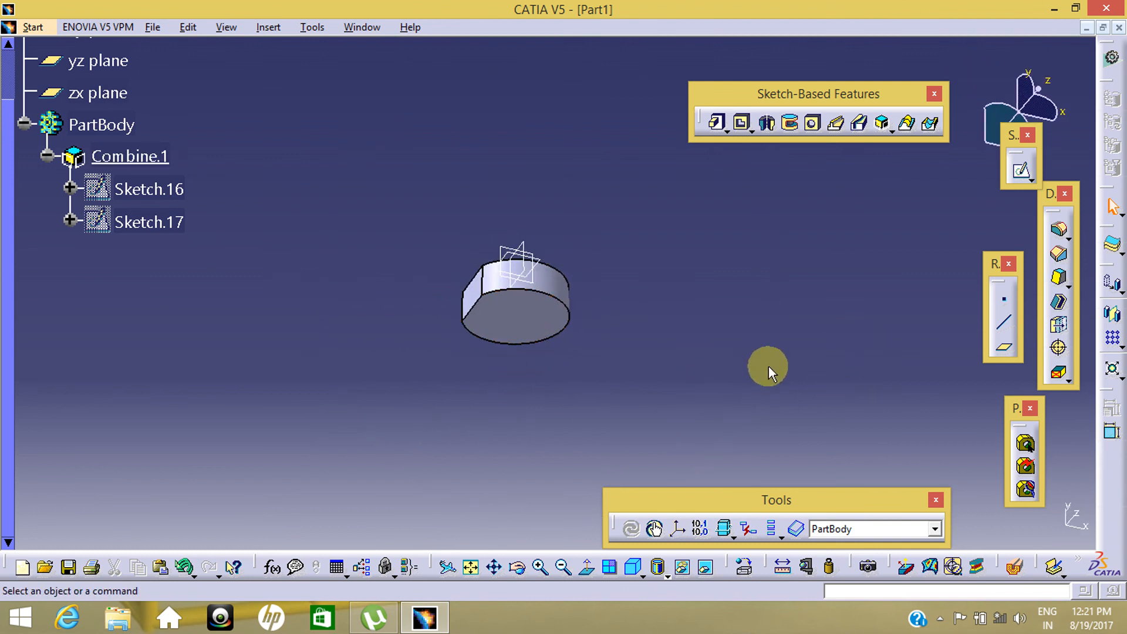
Delete the combined solid together with its aggregated sketches
{"action": "left_click", "coordinate": [552, 320]}
{"action": "key", "text": "Delete"}
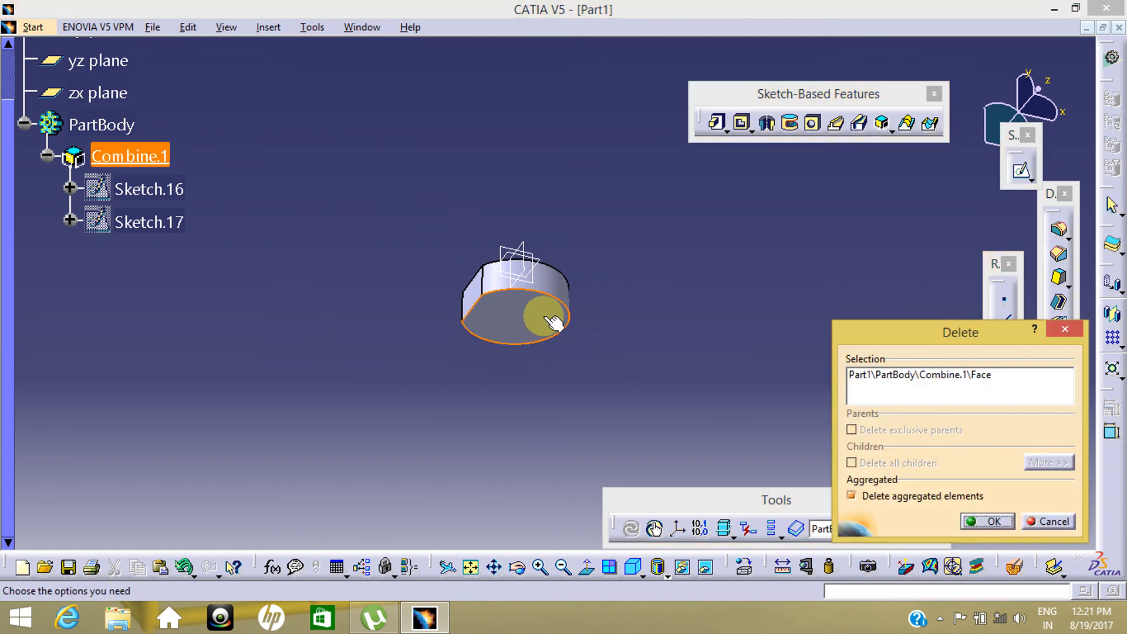
{"action": "key", "text": "Return"}
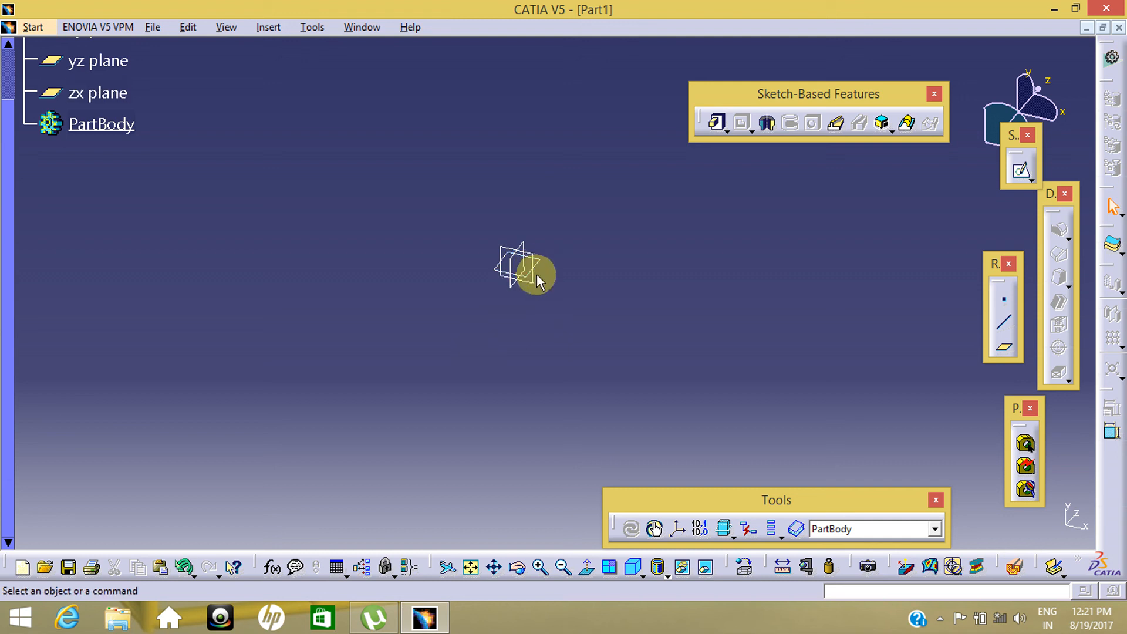
{"action": "left_click", "coordinate": [889, 128]}
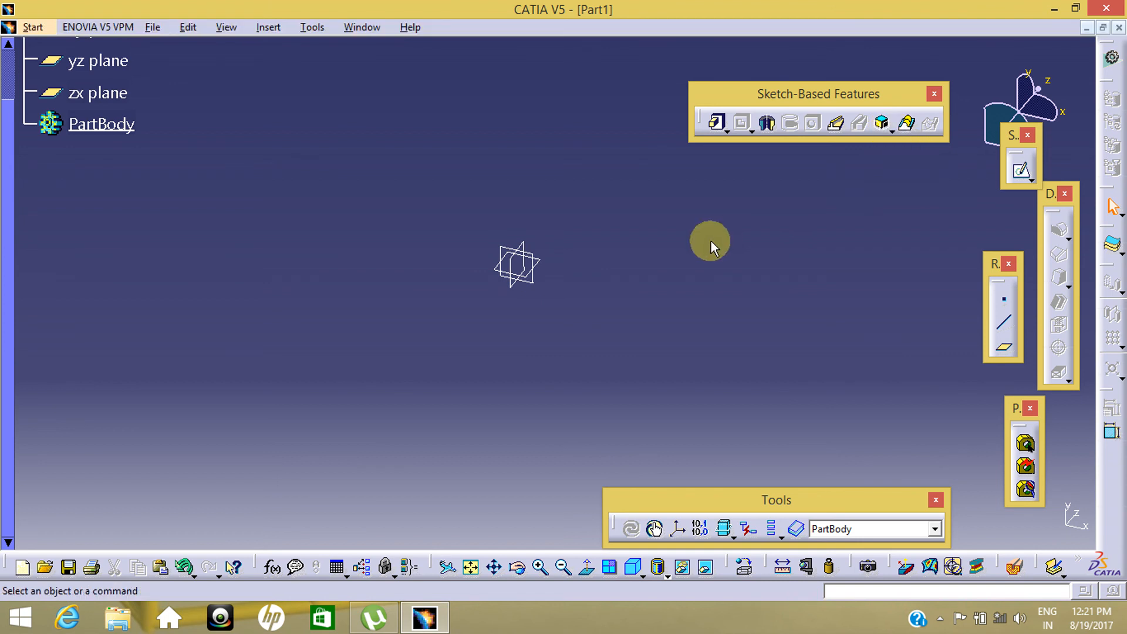
Sketch a closed L-shaped profile about 740 mm wide and 685 mm high on the zx plane and finish the sketch
{"action": "left_click", "coordinate": [539, 270]}
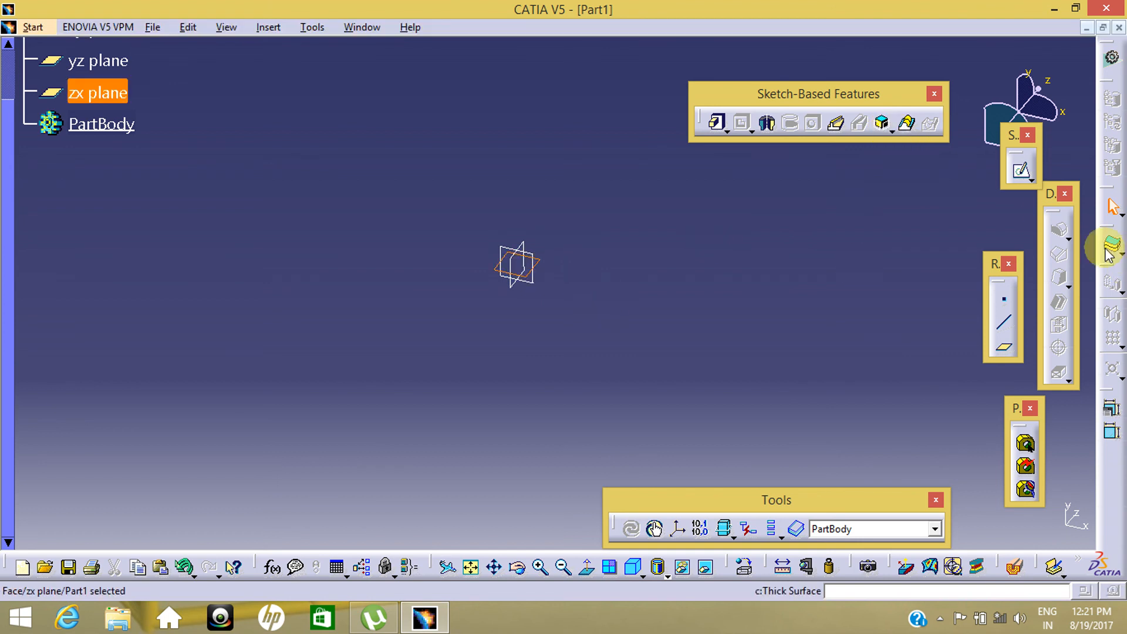
{"action": "left_click", "coordinate": [1022, 172]}
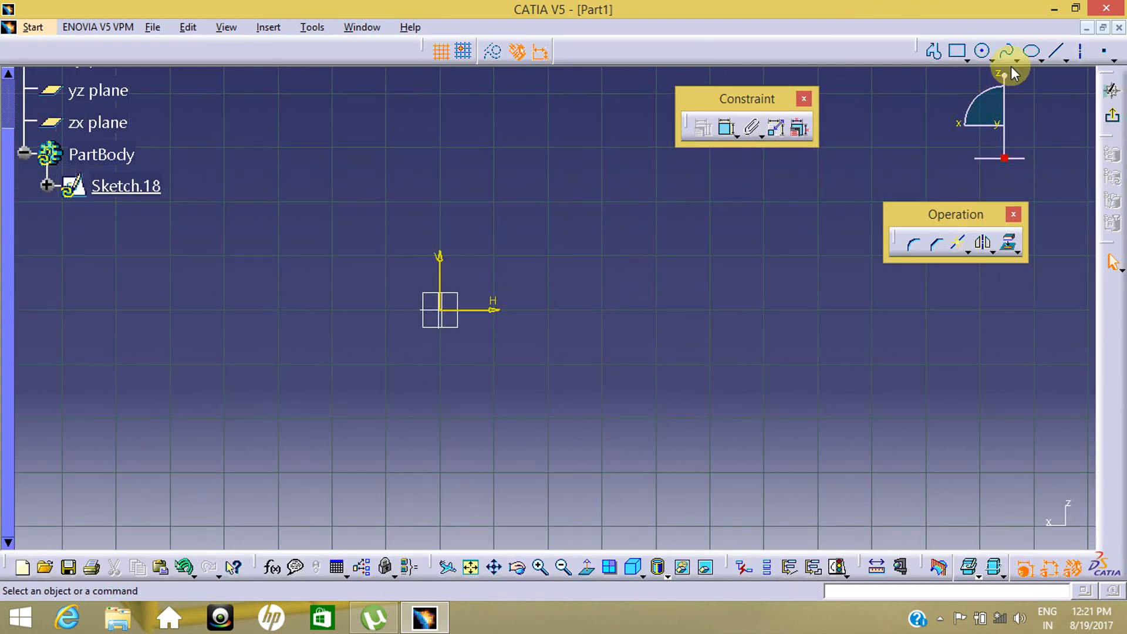
{"action": "left_click", "coordinate": [933, 52]}
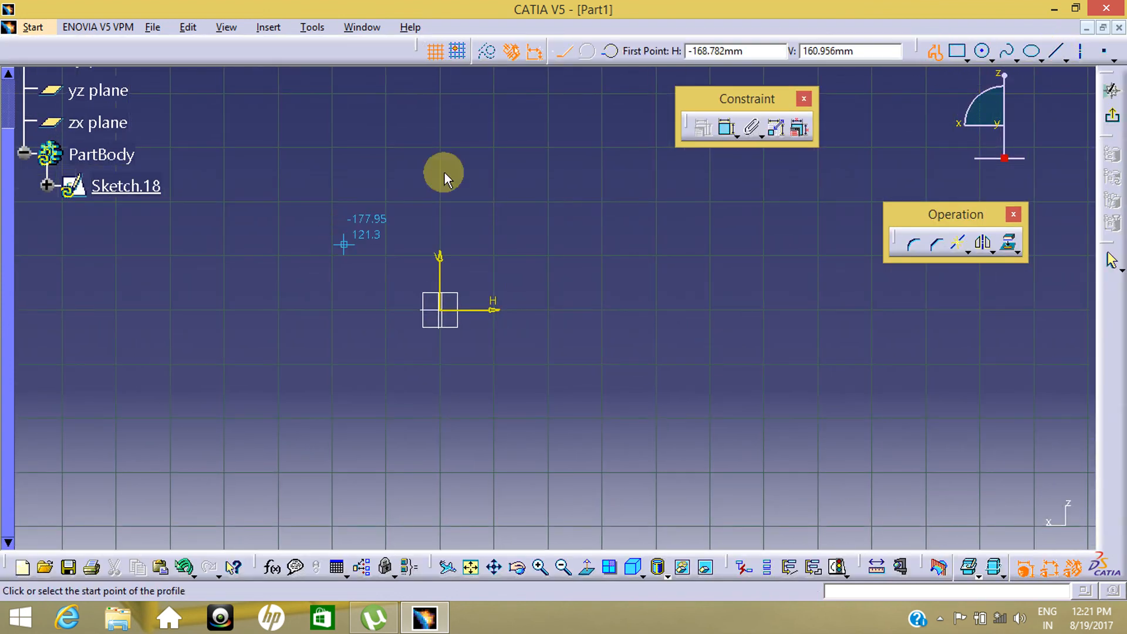
{"action": "left_click", "coordinate": [441, 128]}
{"action": "left_click", "coordinate": [440, 500]}
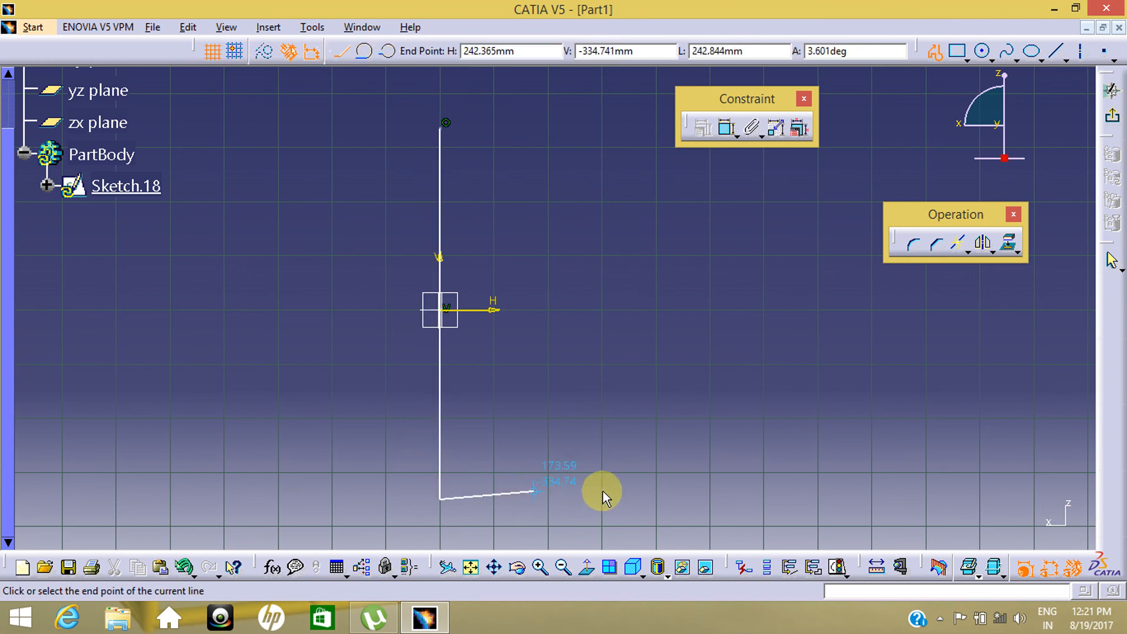
{"action": "left_click", "coordinate": [839, 505]}
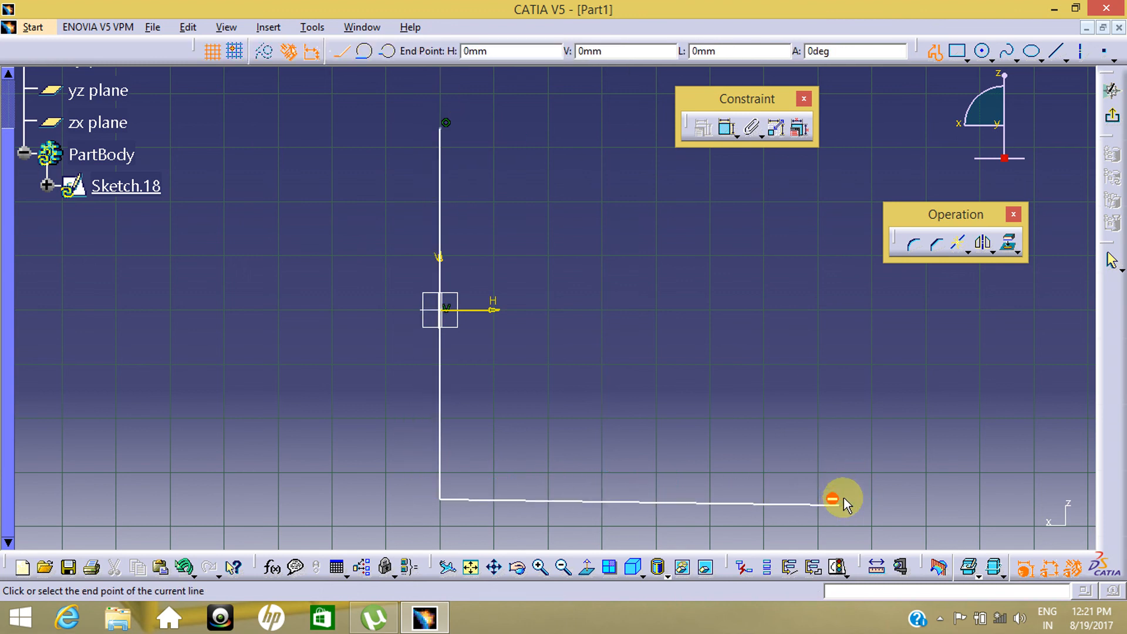
{"action": "left_click", "coordinate": [839, 450]}
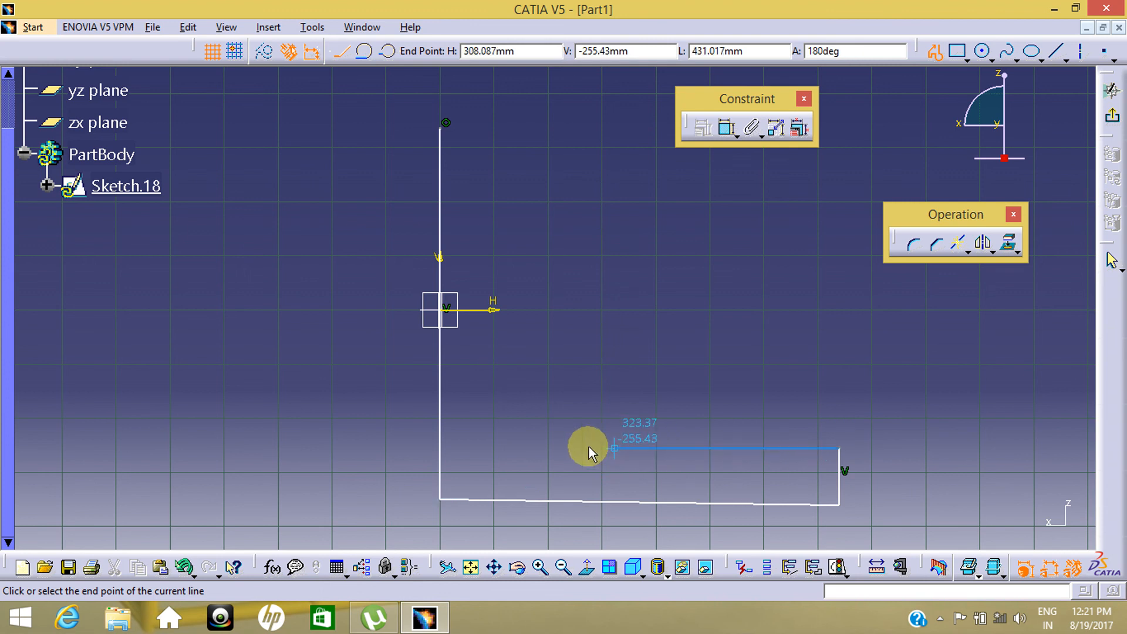
{"action": "left_click", "coordinate": [480, 448]}
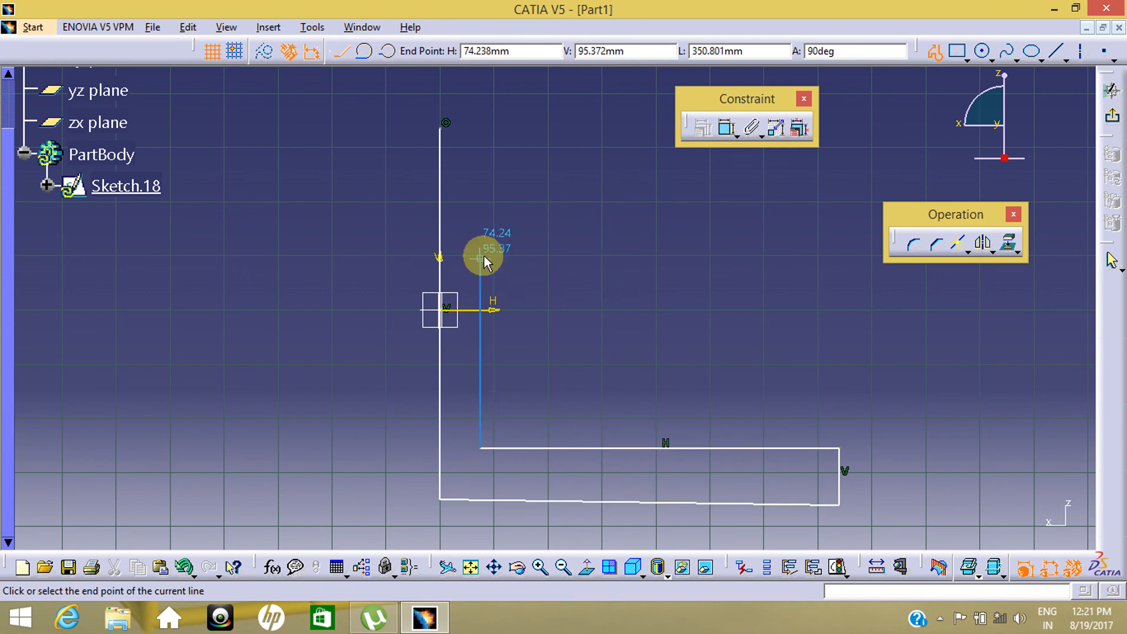
{"action": "left_click", "coordinate": [476, 131]}
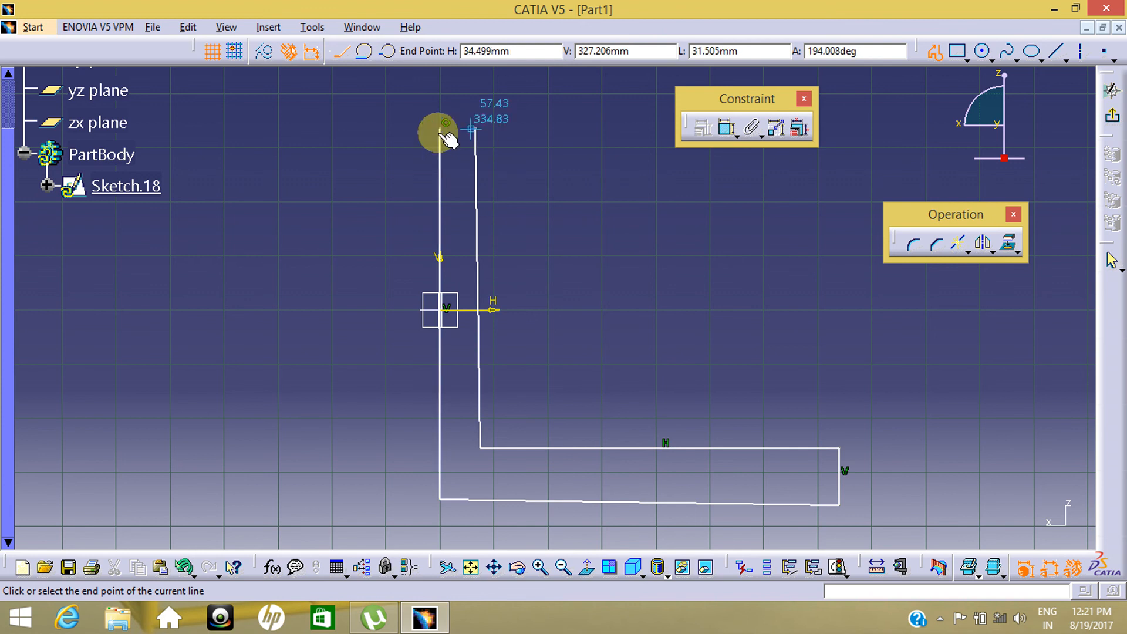
{"action": "left_click", "coordinate": [441, 129]}
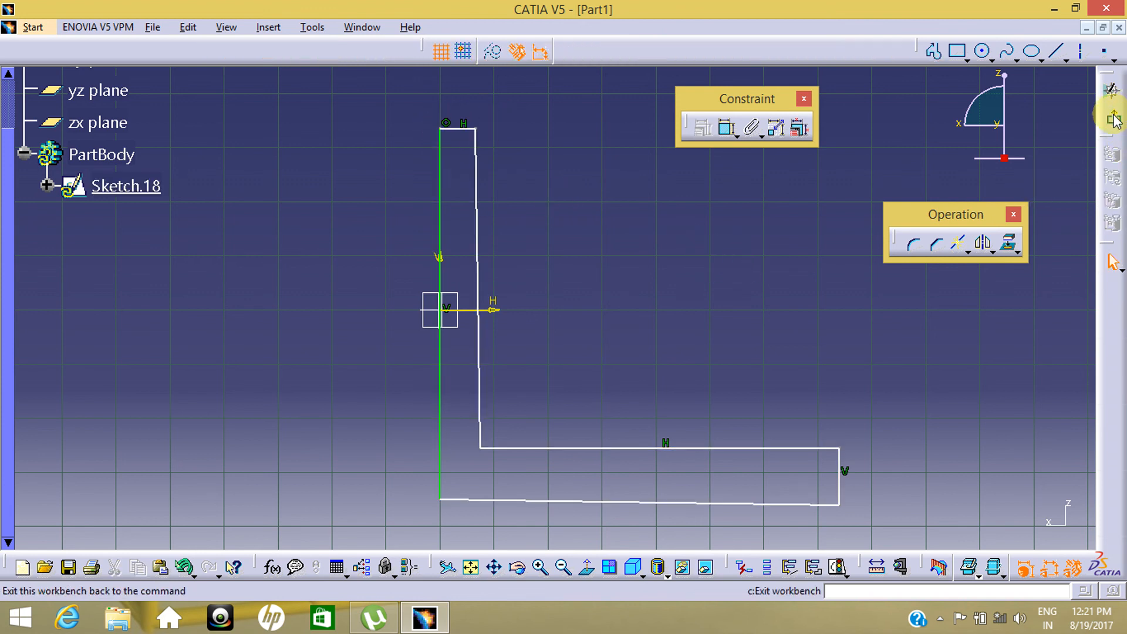
{"action": "left_click", "coordinate": [1113, 120]}
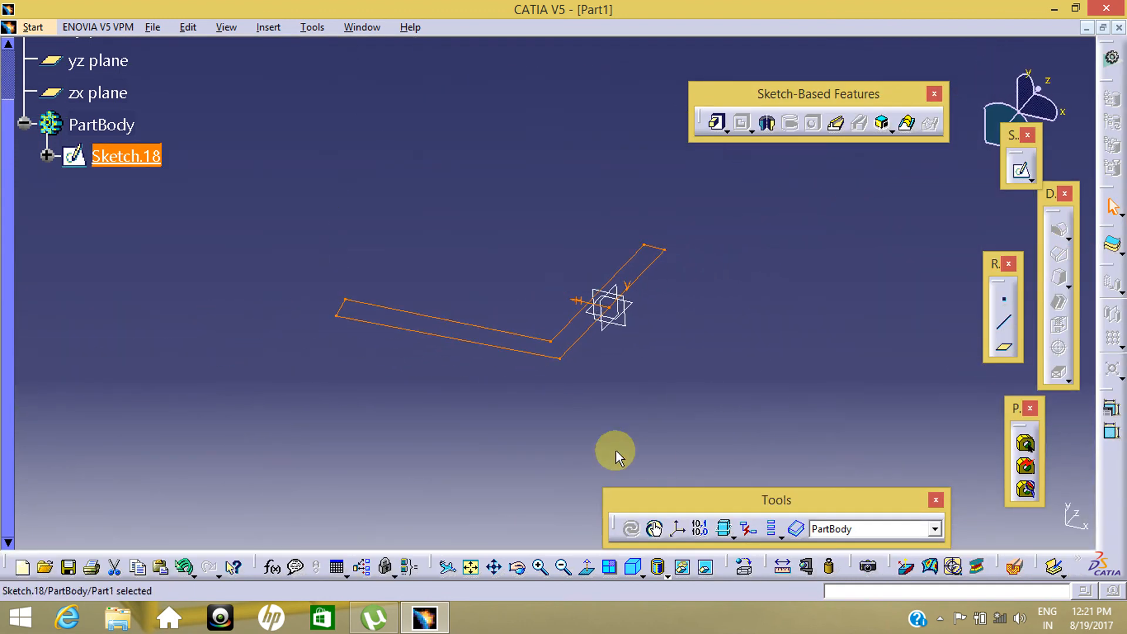
Pad the L-shaped profile with a length of 100 mm and mirrored extent
{"action": "mouse_move", "coordinate": [617, 457]}
{"action": "middle_mouse_down"}
{"action": "mouse_move", "coordinate": [855, 382]}
{"action": "mouse_move", "coordinate": [709, 193]}
{"action": "middle_mouse_up"}
{"action": "left_click", "coordinate": [714, 125]}
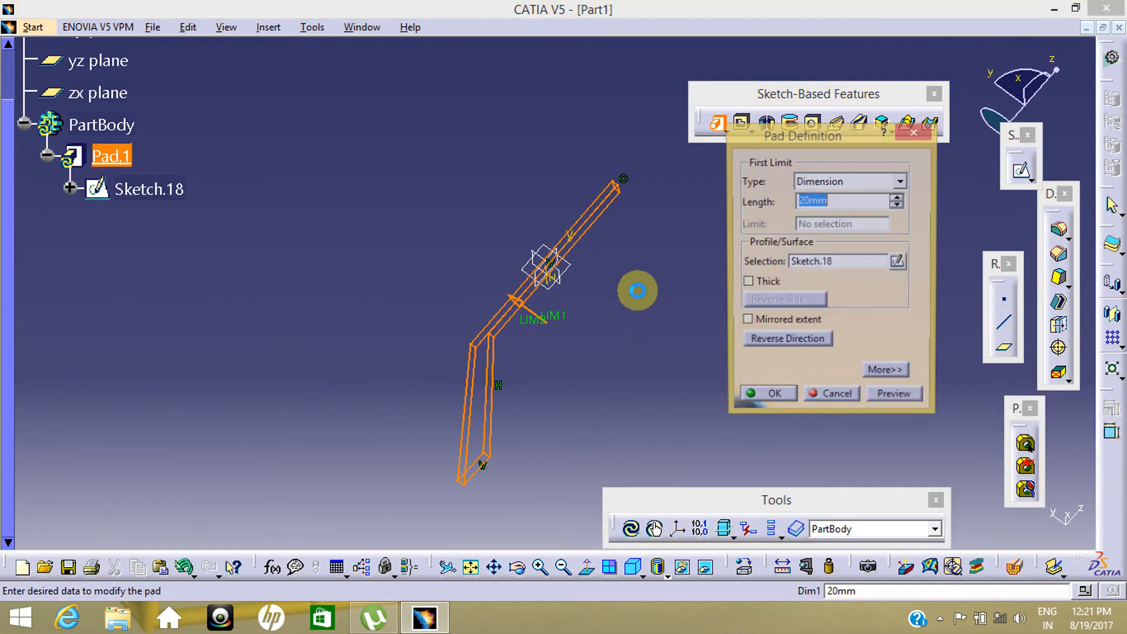
{"action": "left_click", "coordinate": [773, 326]}
{"action": "left_click", "coordinate": [888, 202]}
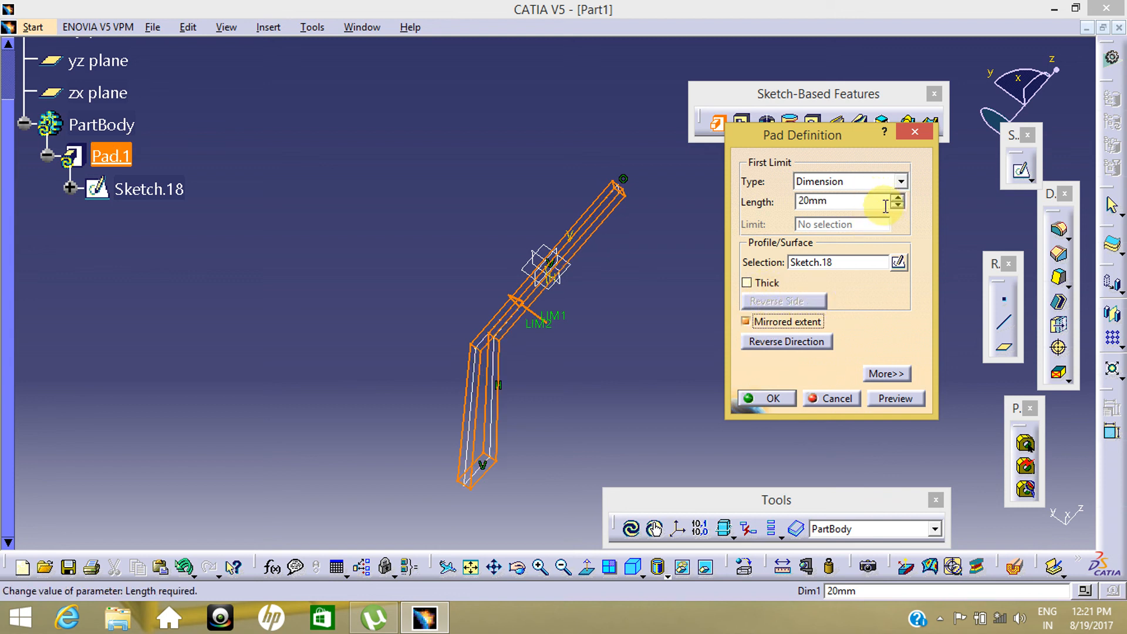
{"action": "left_click", "coordinate": [113, 297]}
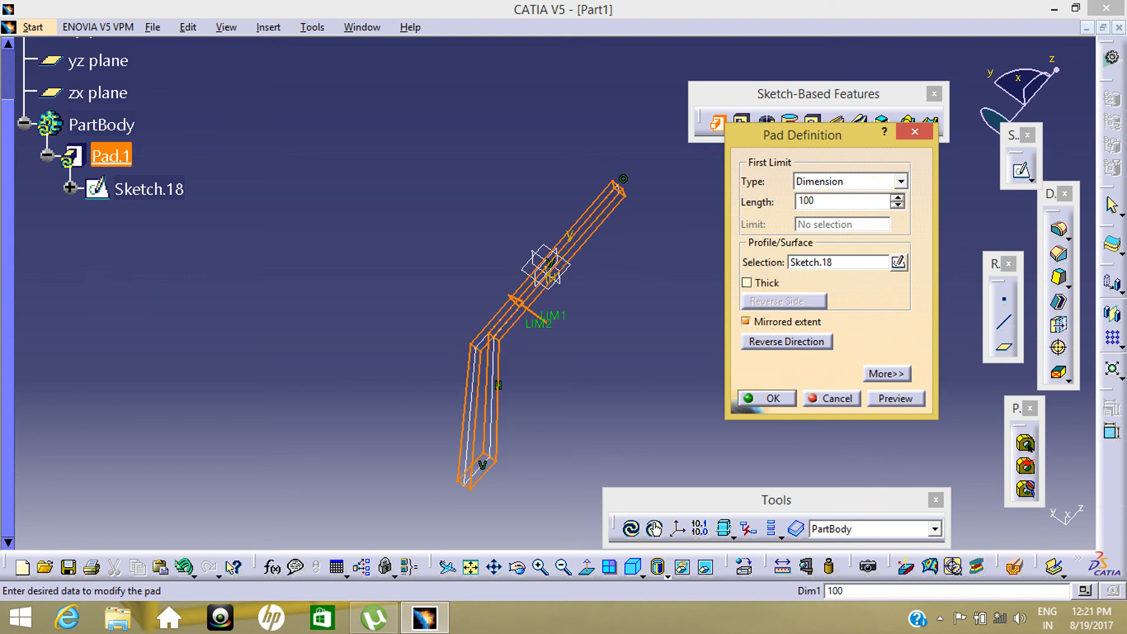
{"action": "key", "text": "Return"}
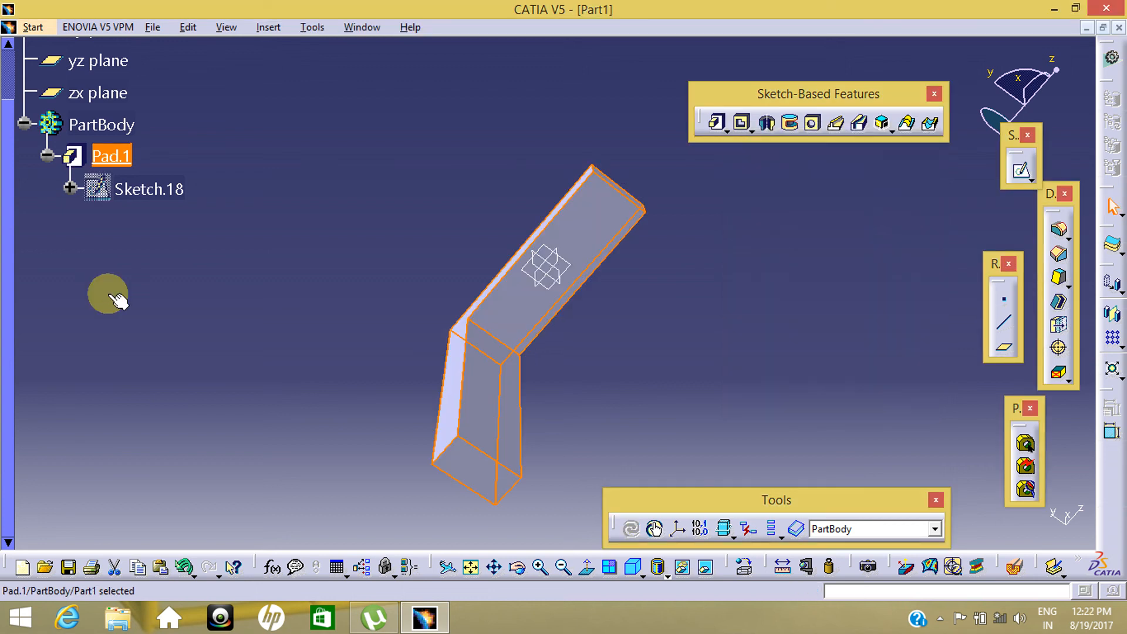
Open a new sketch on the zx plane through the middle of the L-shaped pad
{"action": "left_click", "coordinate": [686, 319]}
{"action": "middle_click_drag", "start_coordinate": [606, 337], "coordinate": [545, 305]}
{"action": "middle_click_drag", "start_coordinate": [617, 70], "coordinate": [465, 355]}
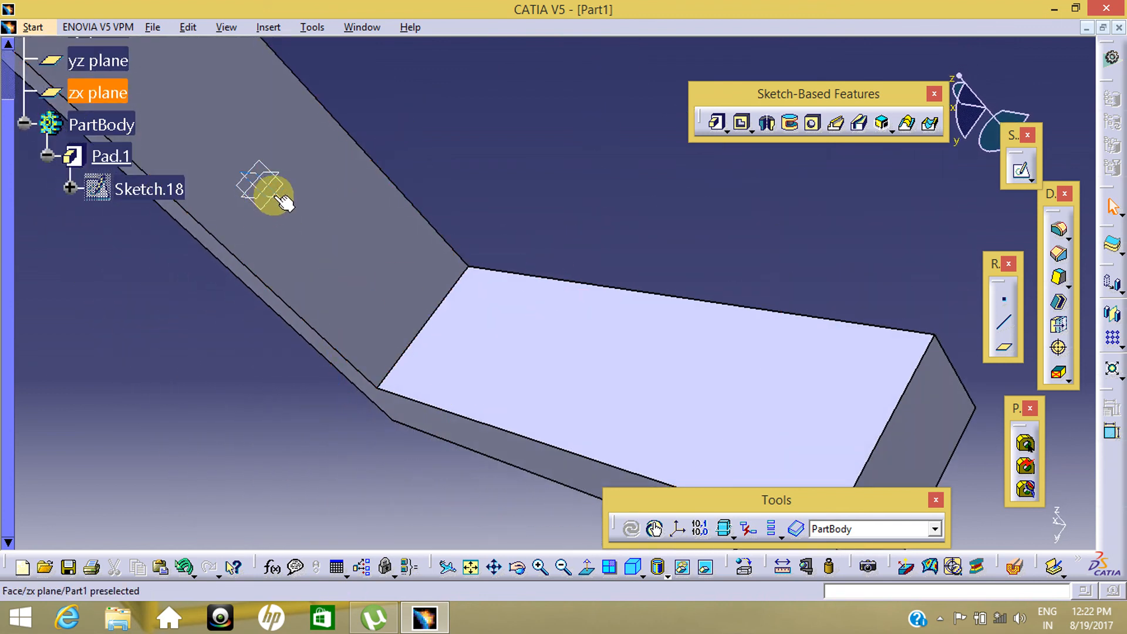
{"action": "left_click", "coordinate": [281, 198]}
{"action": "left_click", "coordinate": [587, 84]}
{"action": "middle_click_drag", "start_coordinate": [499, 265], "coordinate": [564, 189]}
{"action": "left_click", "coordinate": [262, 192]}
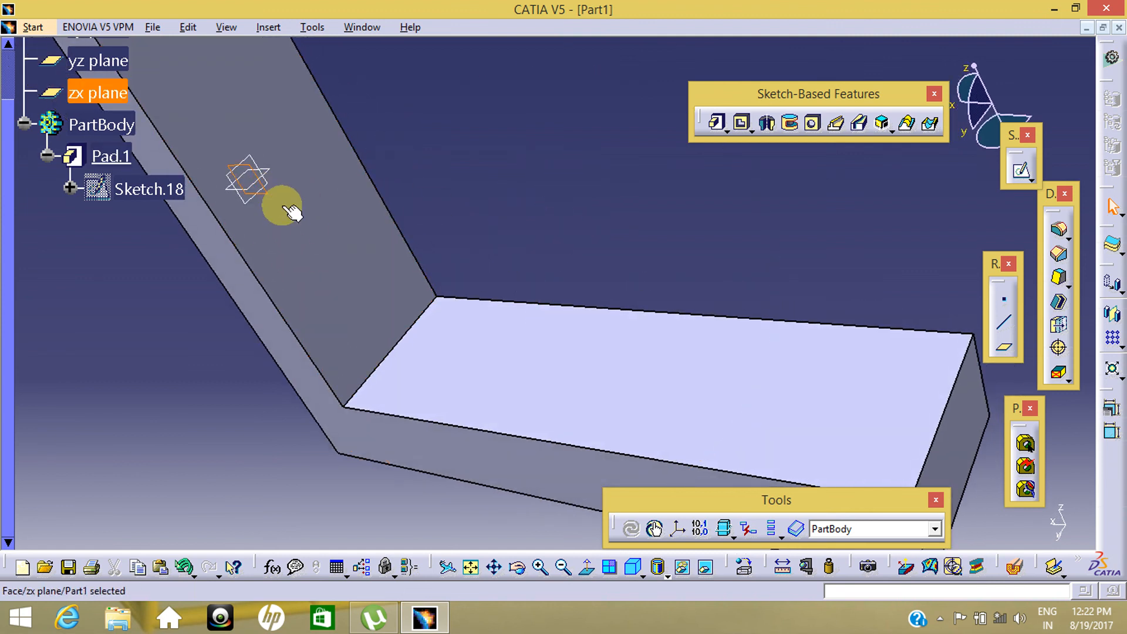
{"action": "middle_click_drag", "start_coordinate": [523, 156], "coordinate": [577, 258]}
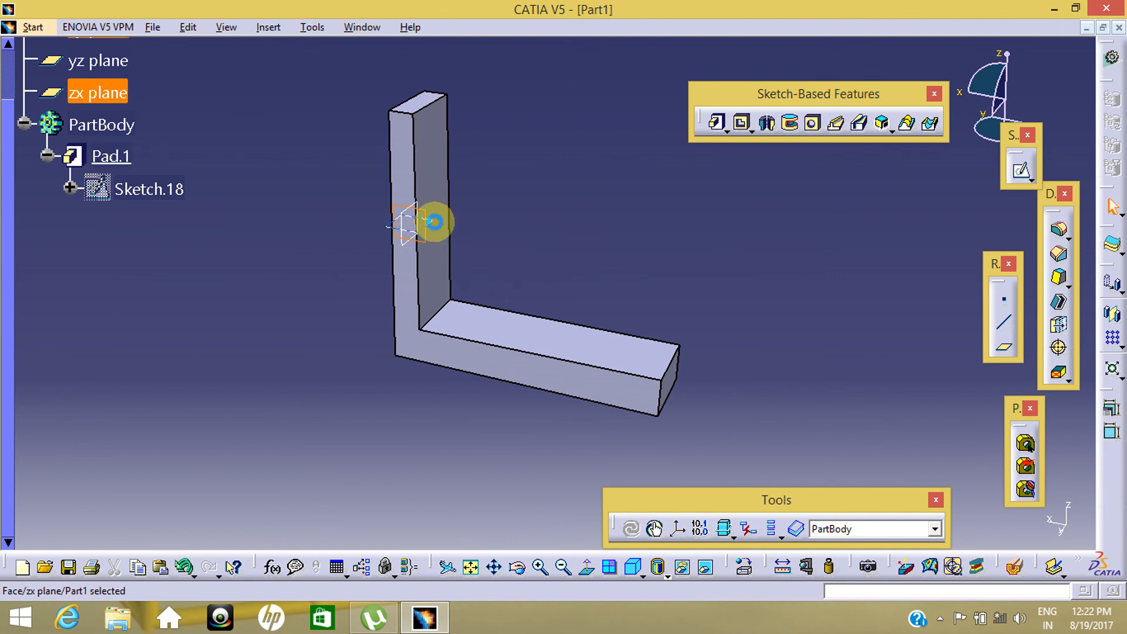
{"action": "left_click", "coordinate": [432, 223]}
{"action": "left_click", "coordinate": [524, 327]}
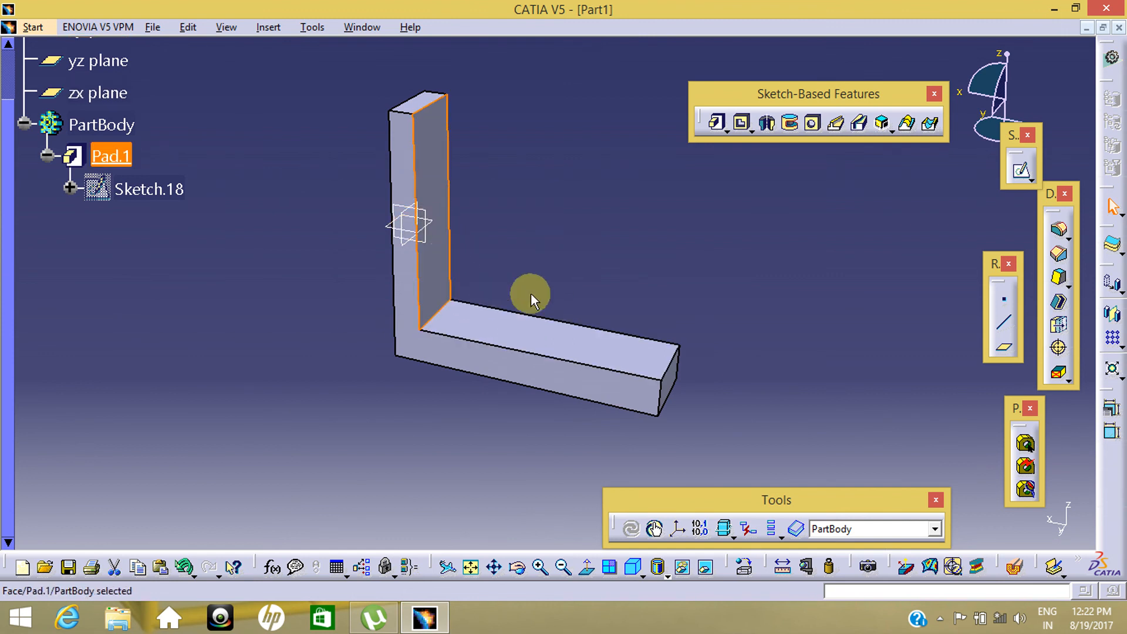
{"action": "left_click", "coordinate": [555, 232]}
{"action": "left_click", "coordinate": [422, 238]}
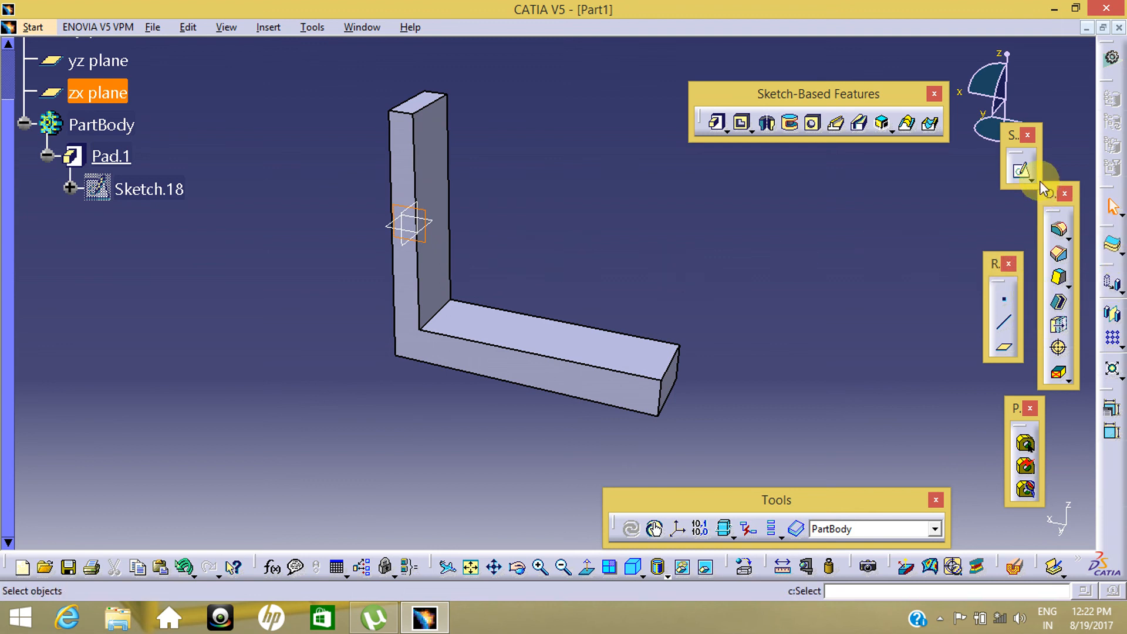
{"action": "left_click", "coordinate": [1021, 170]}
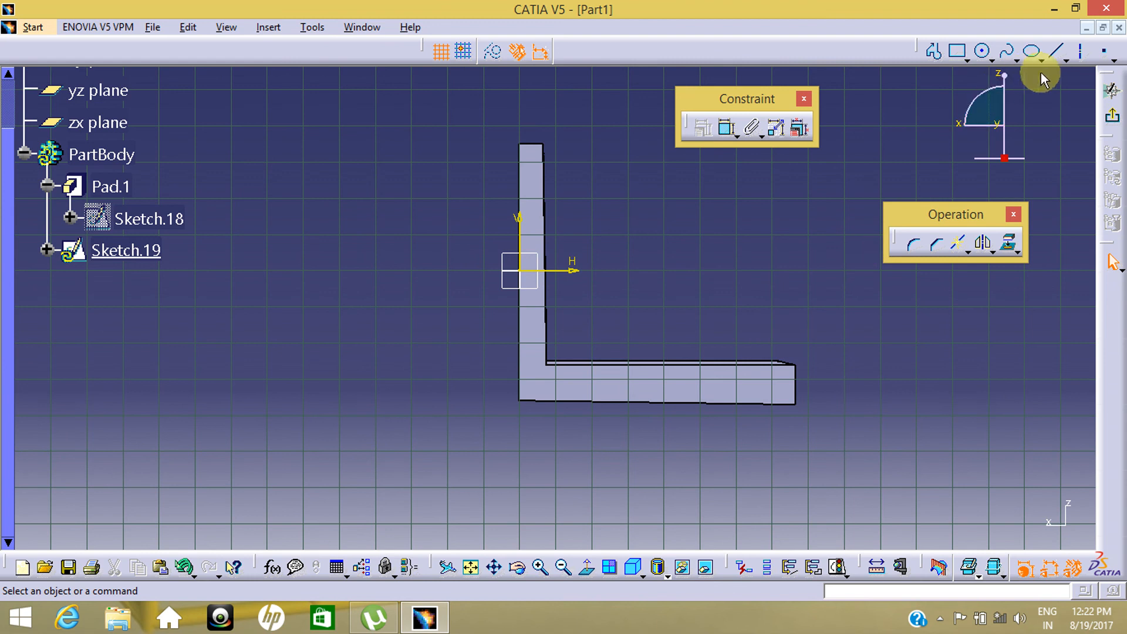
Draw a single inclined line across the inside corner between the two legs of the L
{"action": "left_click", "coordinate": [1058, 54]}
{"action": "left_click", "coordinate": [592, 199]}
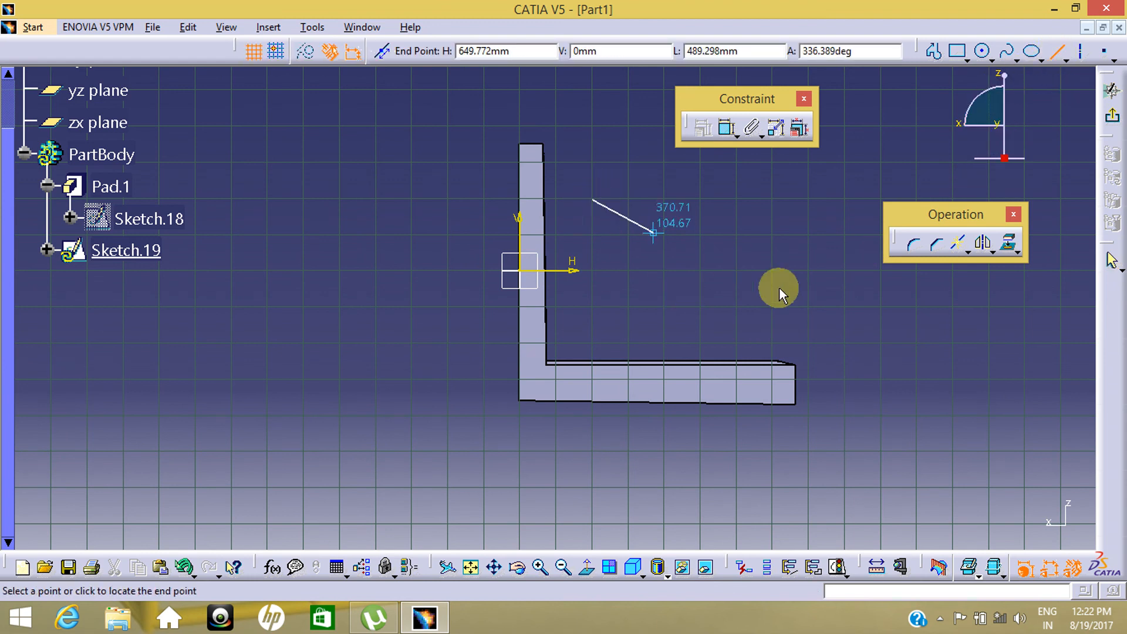
{"action": "left_click", "coordinate": [729, 326]}
{"action": "left_click", "coordinate": [813, 350]}
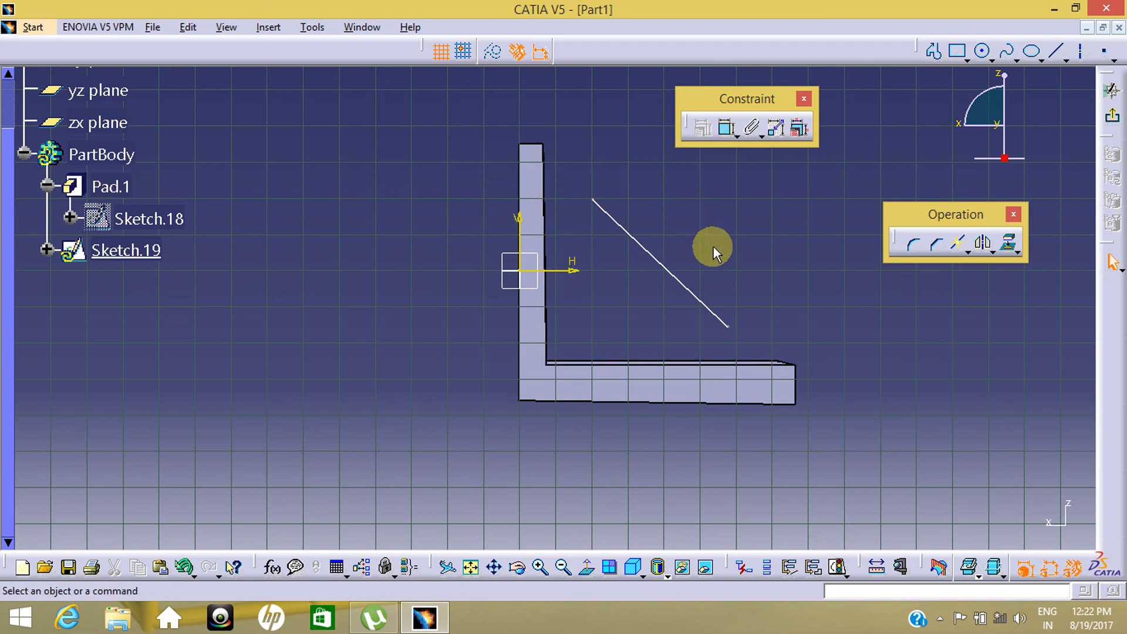
Constrain the inclined line's lower endpoint coincident with the upper edge of the horizontal leg
{"action": "left_click", "coordinate": [728, 327]}
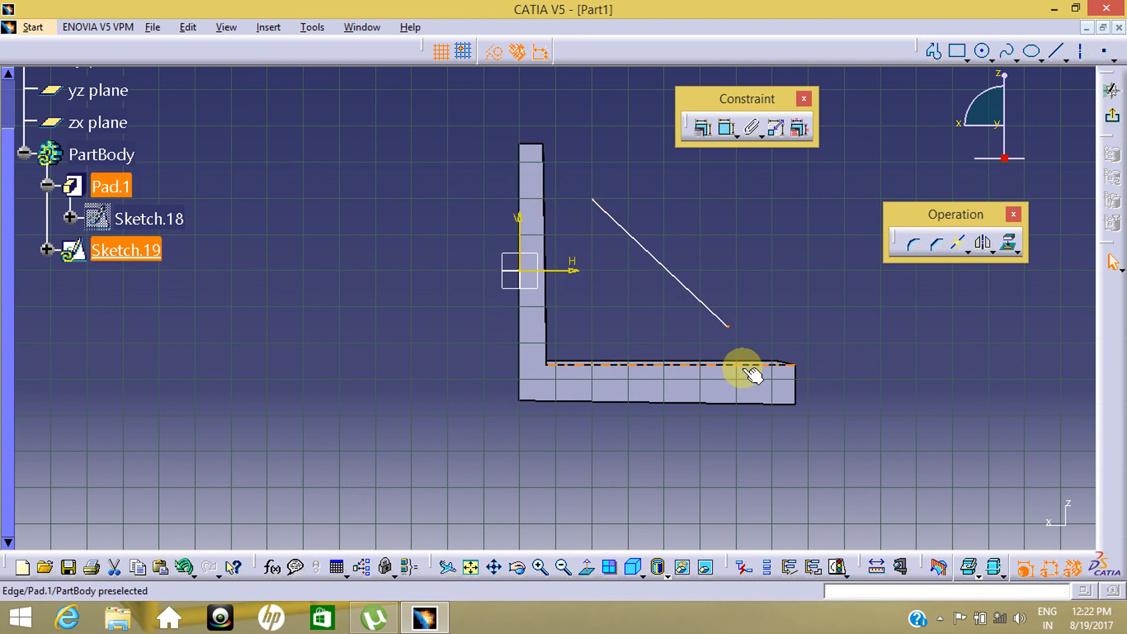
{"action": "left_click", "coordinate": [748, 365], "text": "ctrl"}
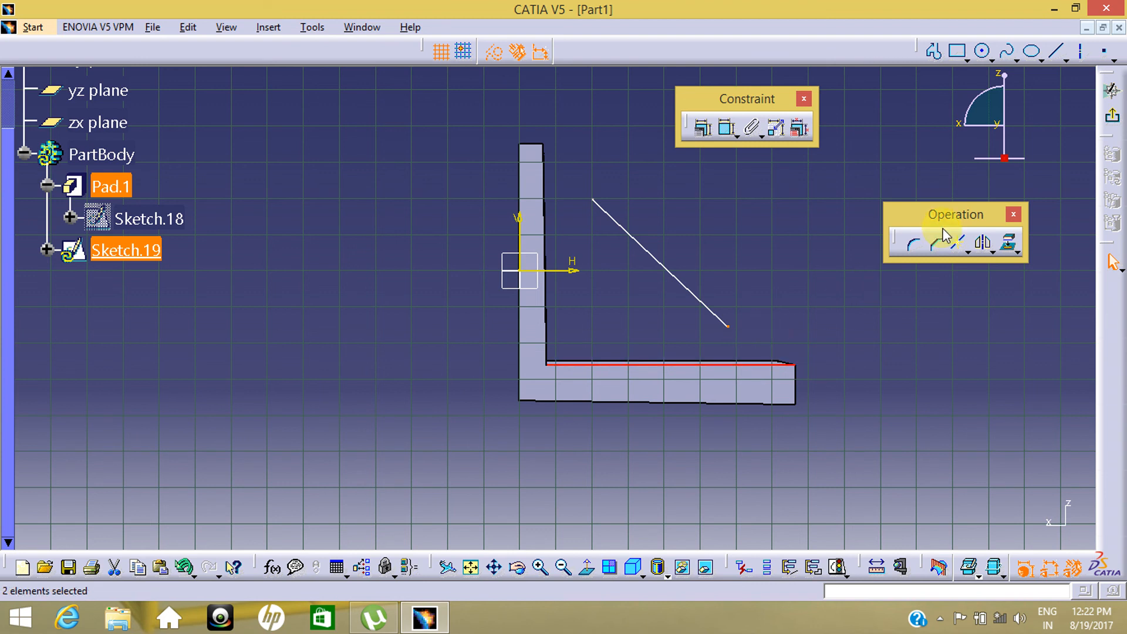
{"action": "left_click", "coordinate": [726, 130]}
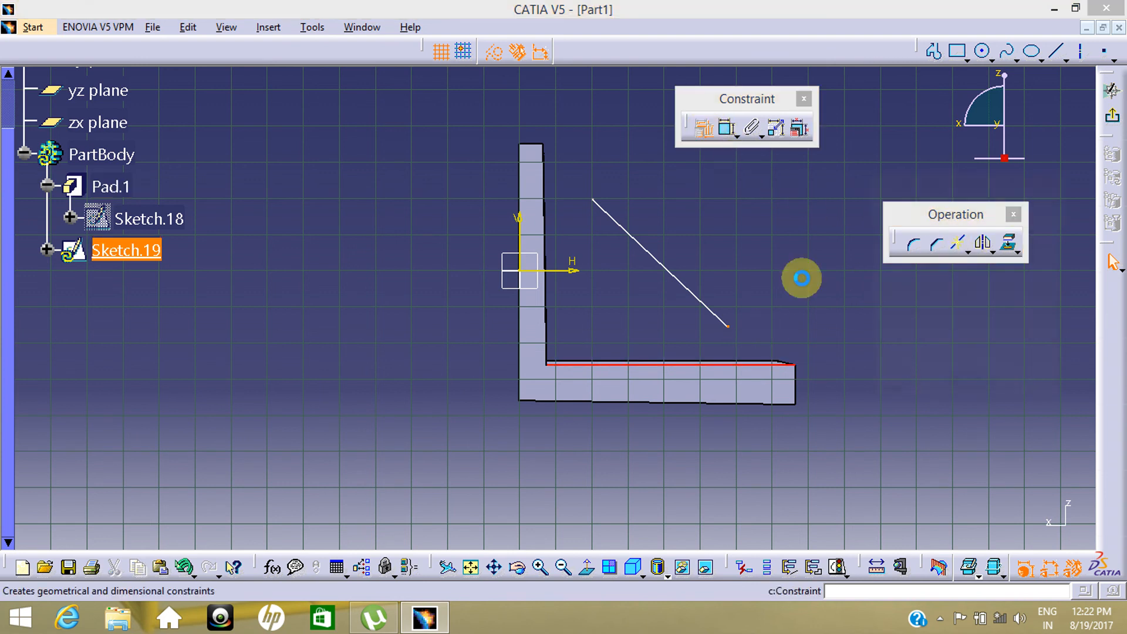
{"action": "left_click", "coordinate": [1002, 235]}
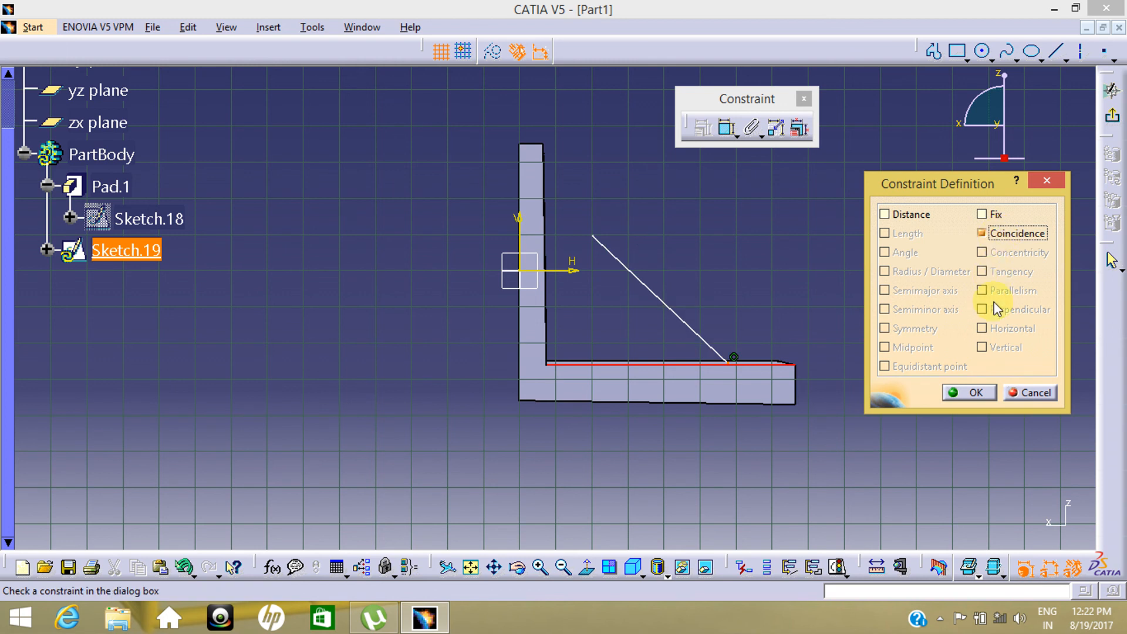
{"action": "left_click", "coordinate": [970, 392]}
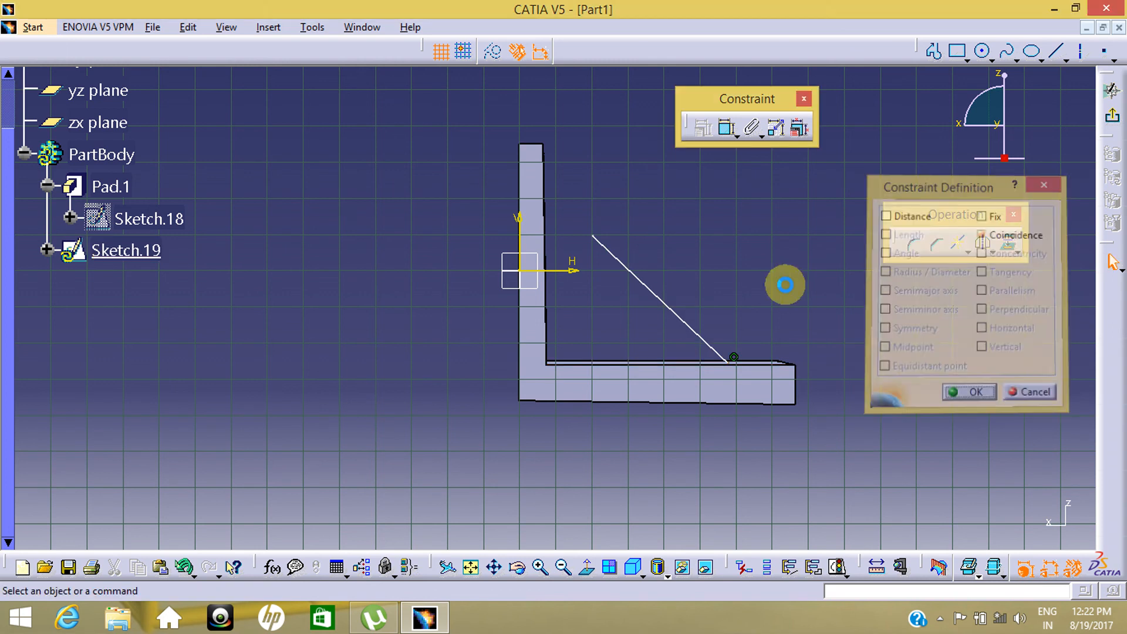
Constrain the inclined line's upper endpoint coincident with the inner edge of the vertical leg
{"action": "left_click", "coordinate": [594, 238]}
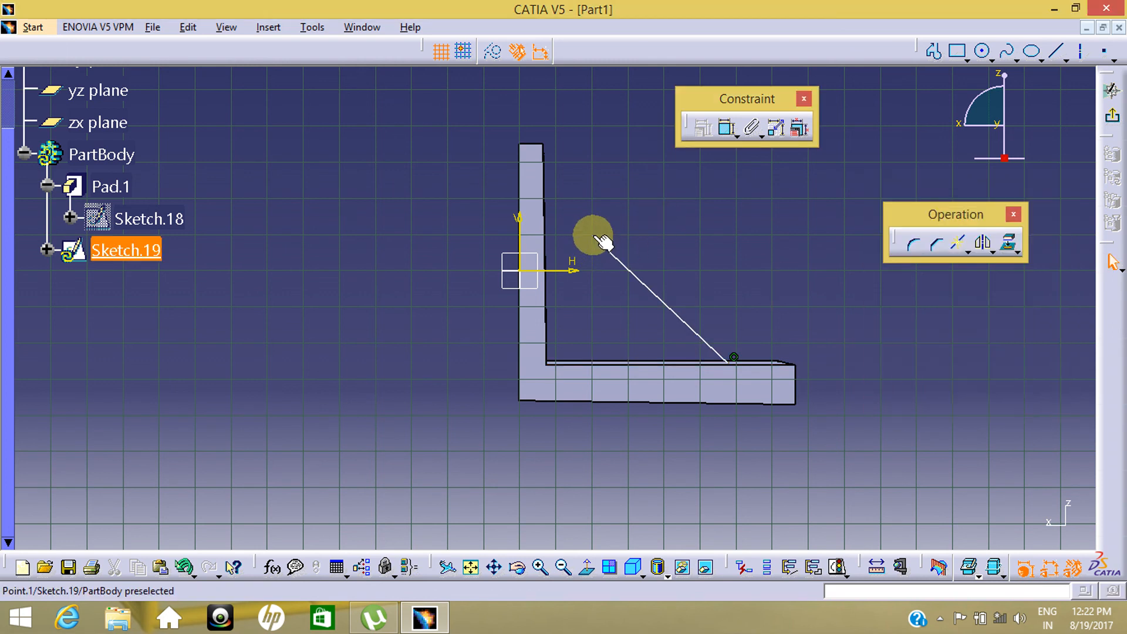
{"action": "left_click", "coordinate": [544, 196], "text": "ctrl"}
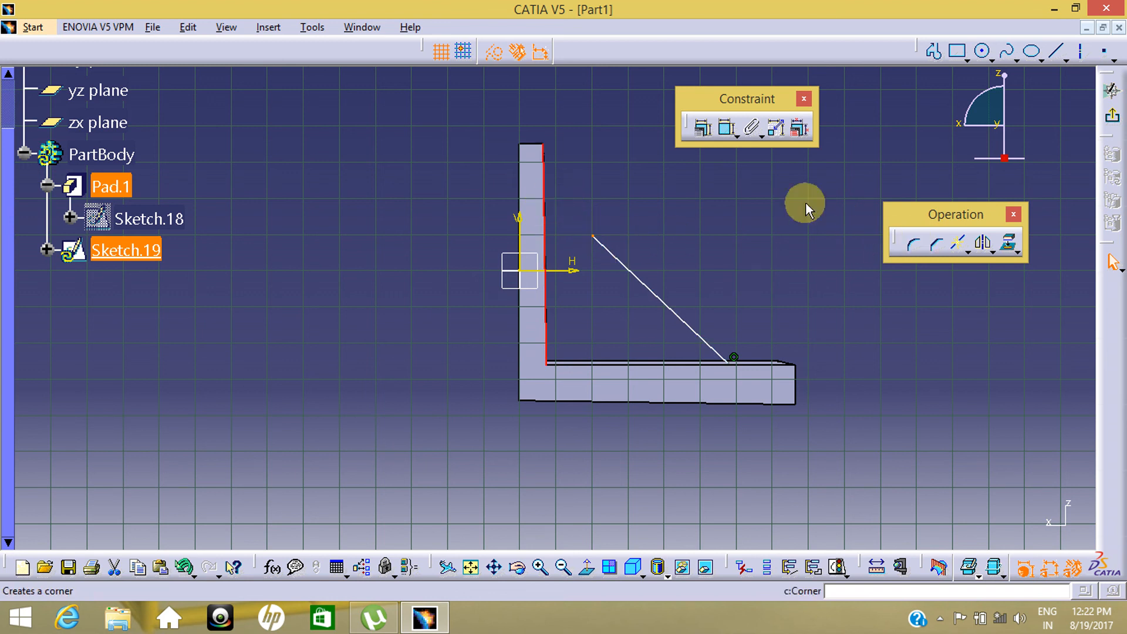
{"action": "left_click", "coordinate": [704, 129]}
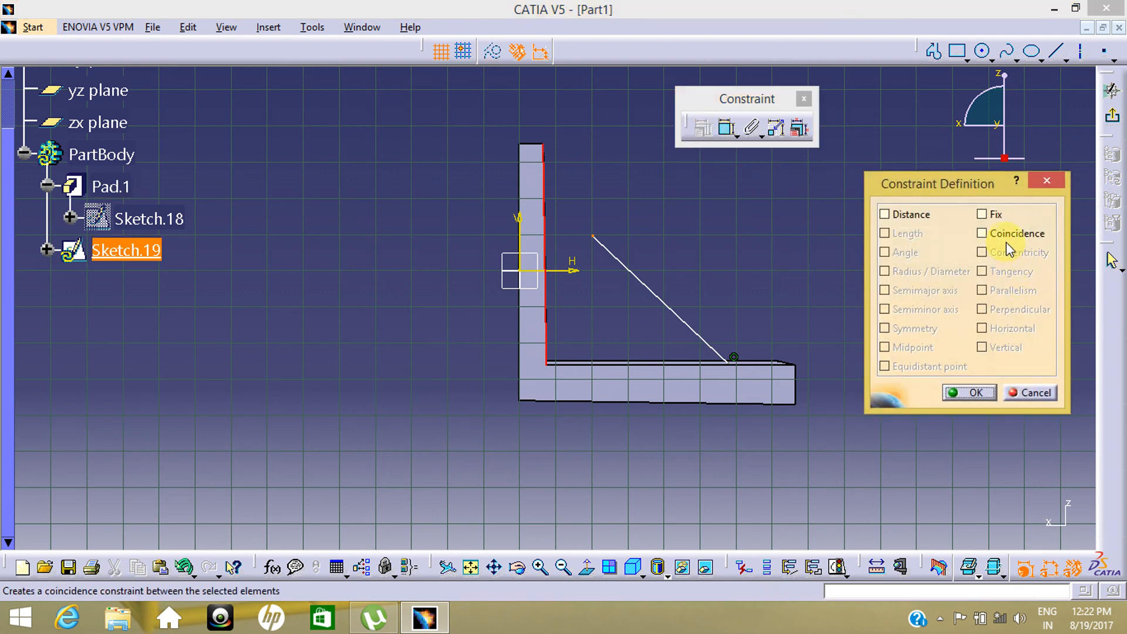
{"action": "left_click", "coordinate": [1005, 235]}
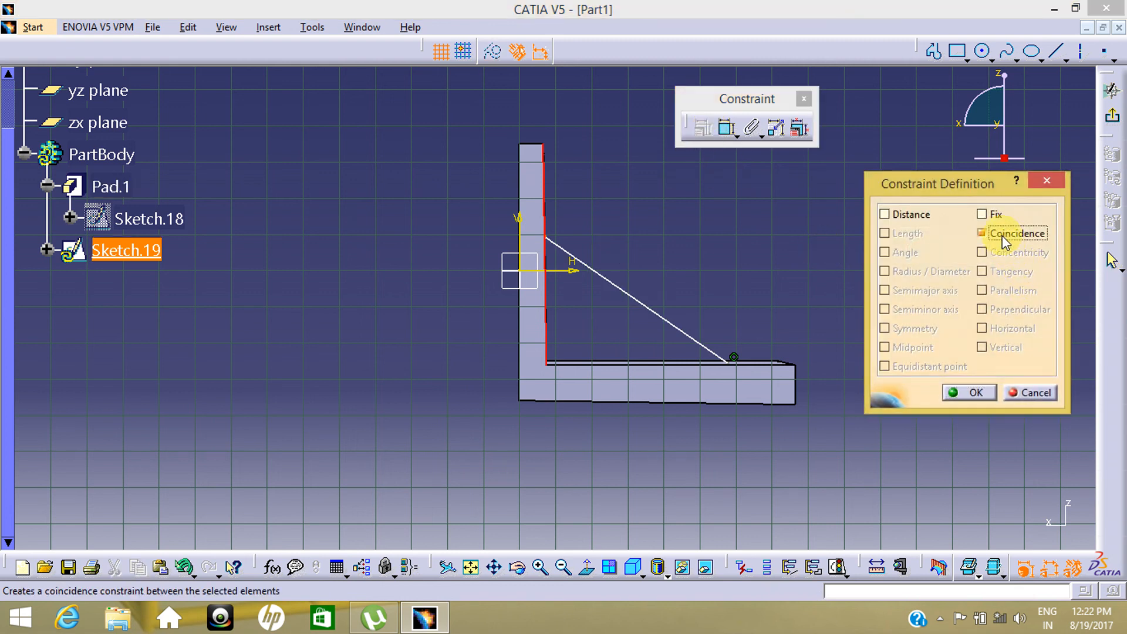
{"action": "left_click", "coordinate": [975, 392]}
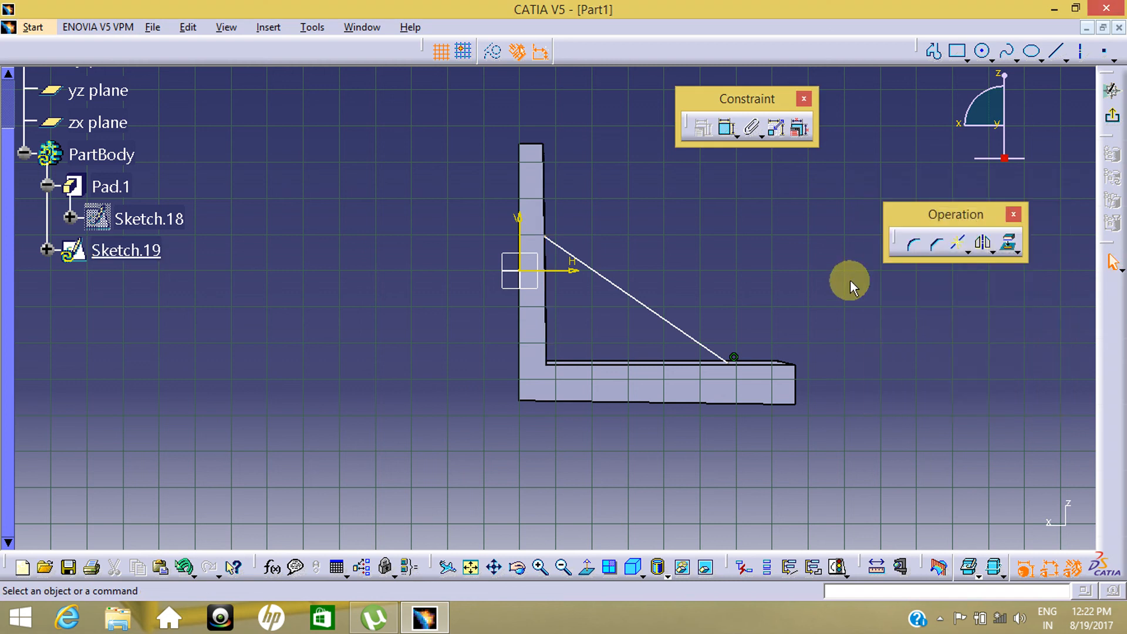
Exit the inclined line's sketch and return to the 3D part with the sketch deselected
{"action": "middle_click_drag", "start_coordinate": [726, 340], "coordinate": [646, 264]}
{"action": "middle_click_drag", "start_coordinate": [498, 215], "coordinate": [590, 312]}
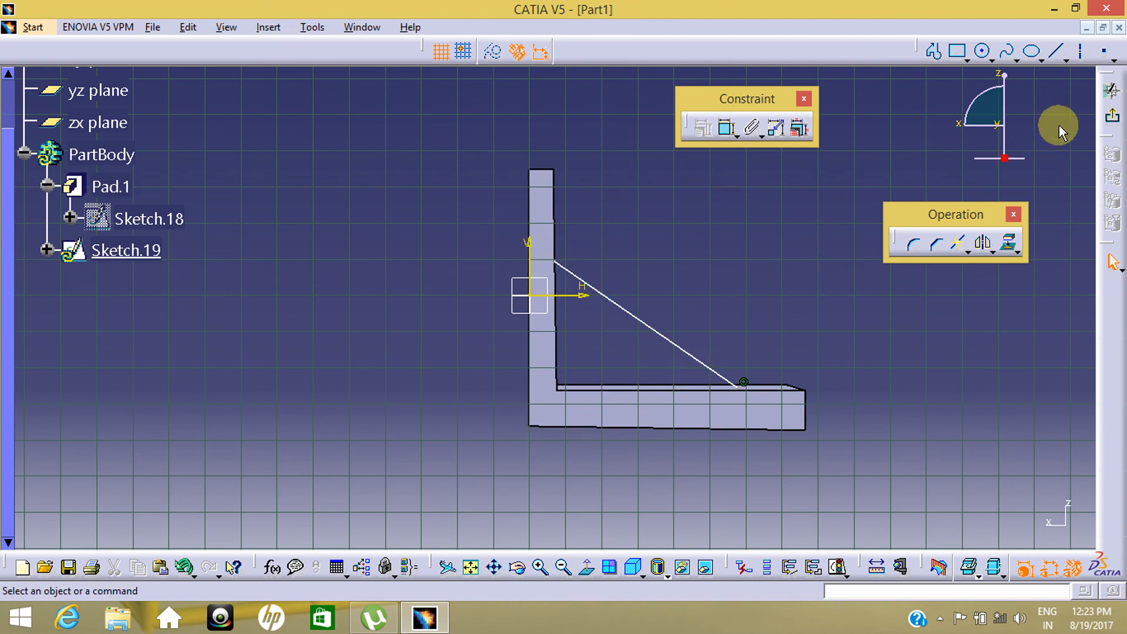
{"action": "left_click", "coordinate": [1111, 116]}
{"action": "middle_click_drag", "start_coordinate": [781, 339], "coordinate": [640, 348]}
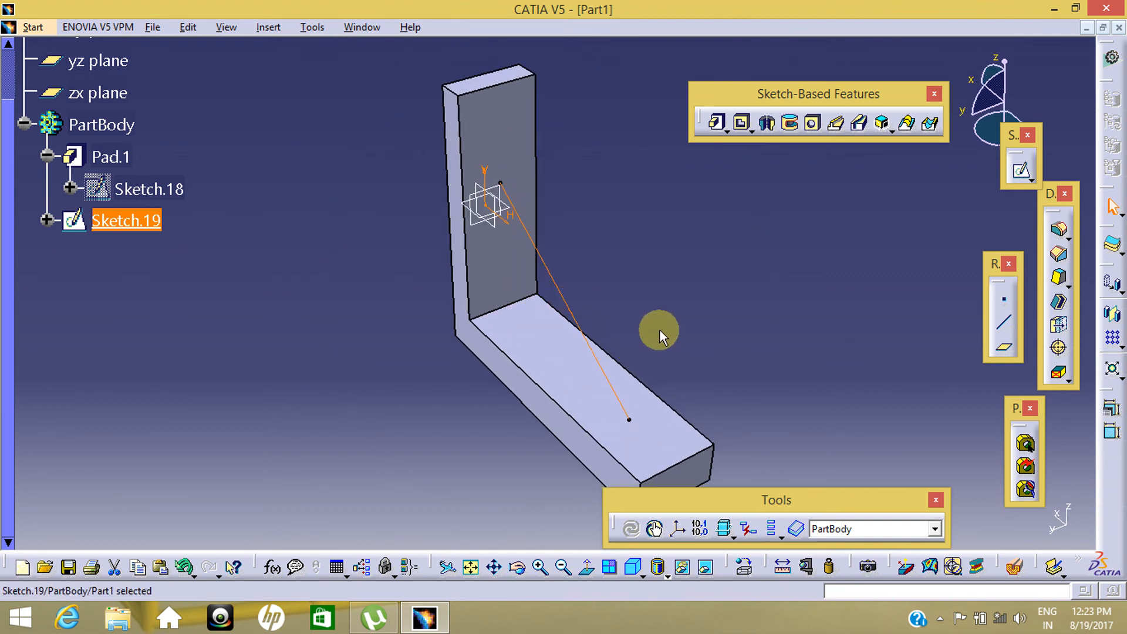
{"action": "left_click", "coordinate": [660, 330]}
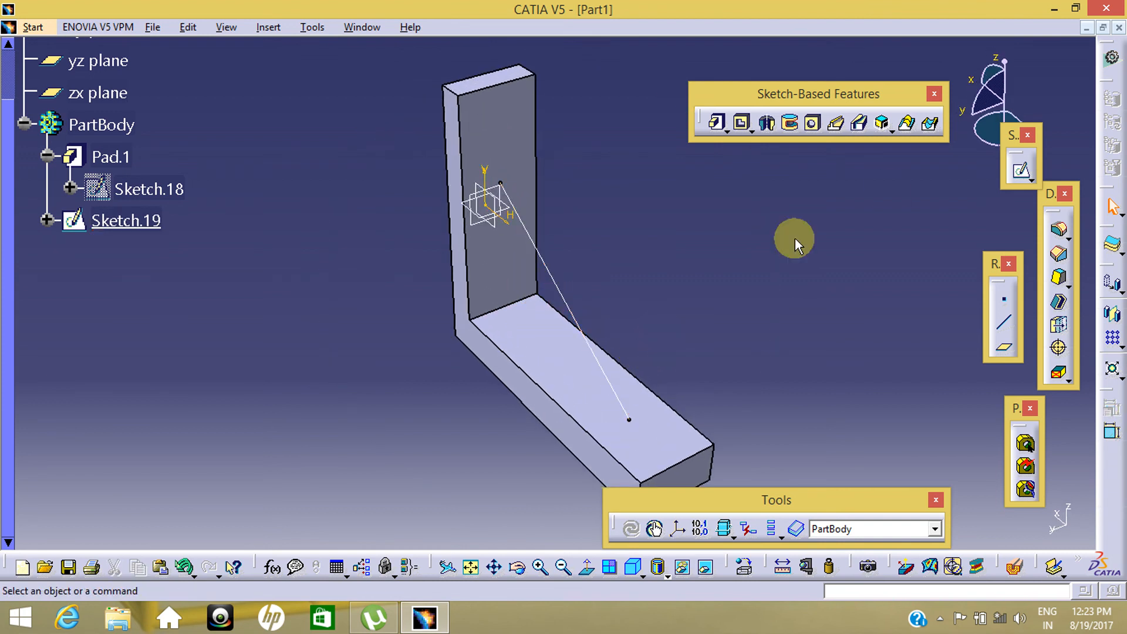
Start a From Side Stiffener using the inclined line sketch as its profile
{"action": "left_click", "coordinate": [892, 130]}
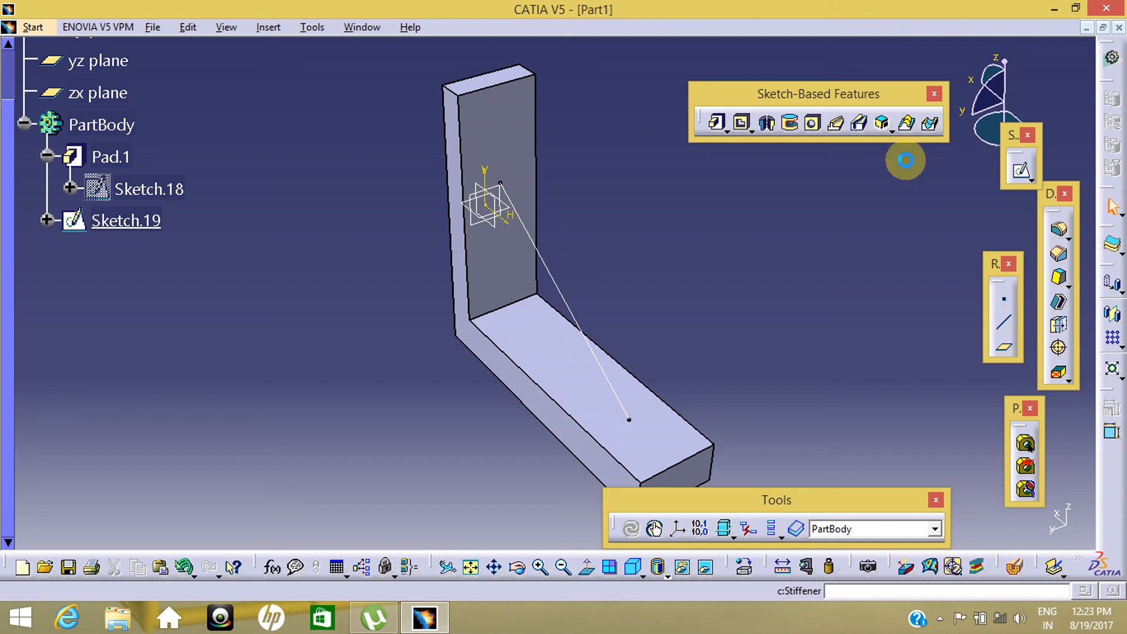
{"action": "middle_click_drag", "start_coordinate": [752, 345], "coordinate": [722, 295]}
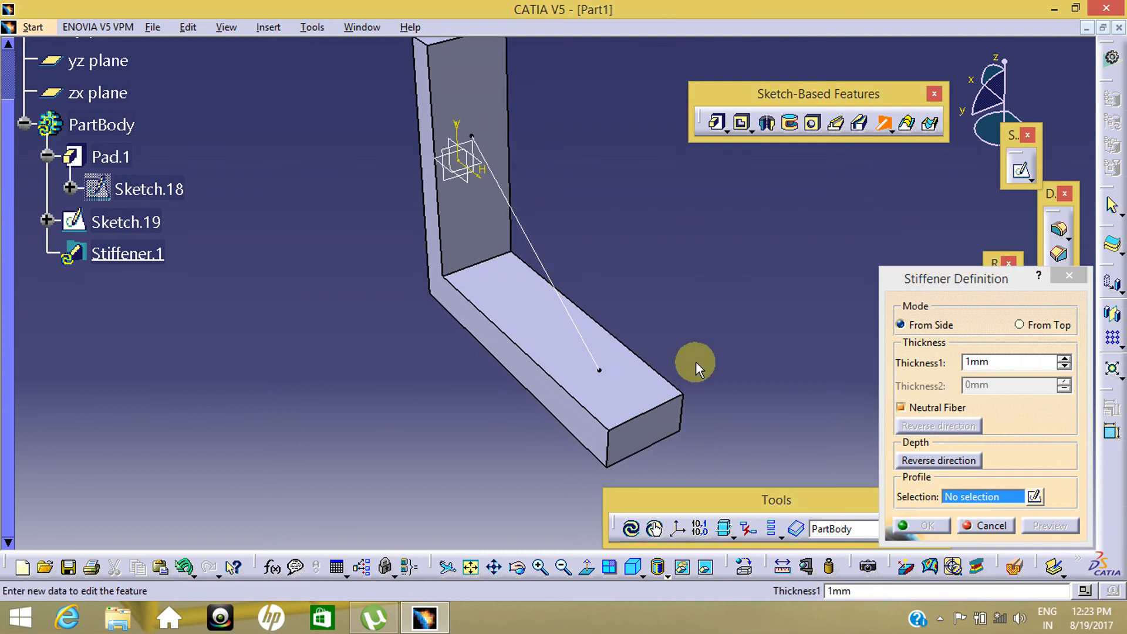
{"action": "middle_click_drag", "start_coordinate": [696, 361], "coordinate": [871, 371]}
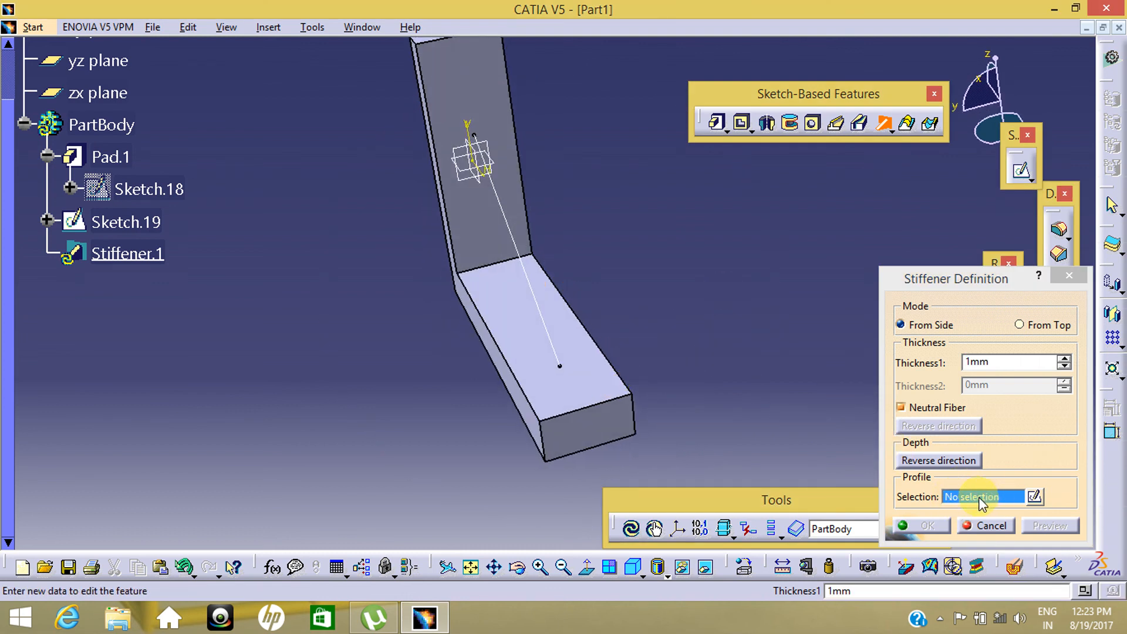
{"action": "left_click", "coordinate": [534, 288]}
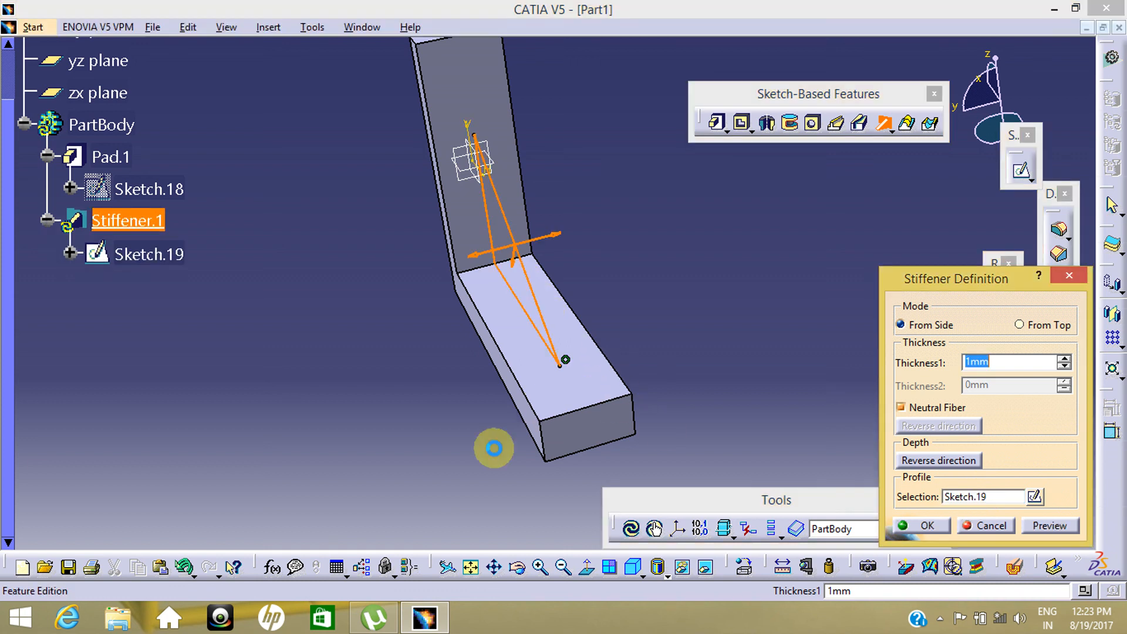
{"action": "middle_click_drag", "start_coordinate": [449, 459], "coordinate": [631, 321]}
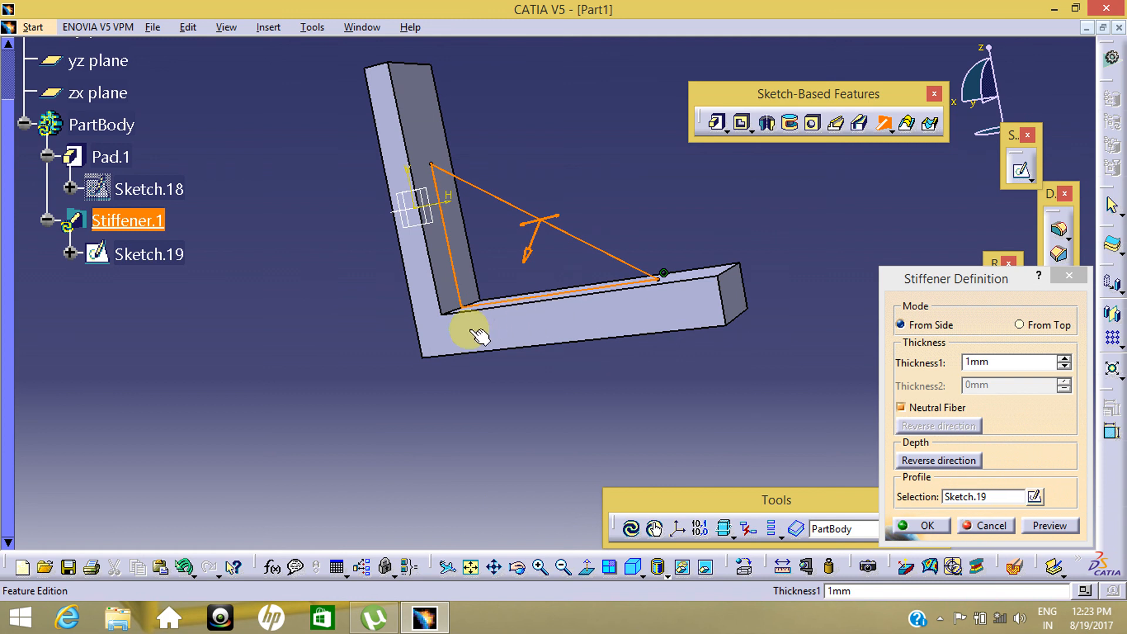
{"action": "middle_click_drag", "start_coordinate": [460, 327], "coordinate": [521, 385]}
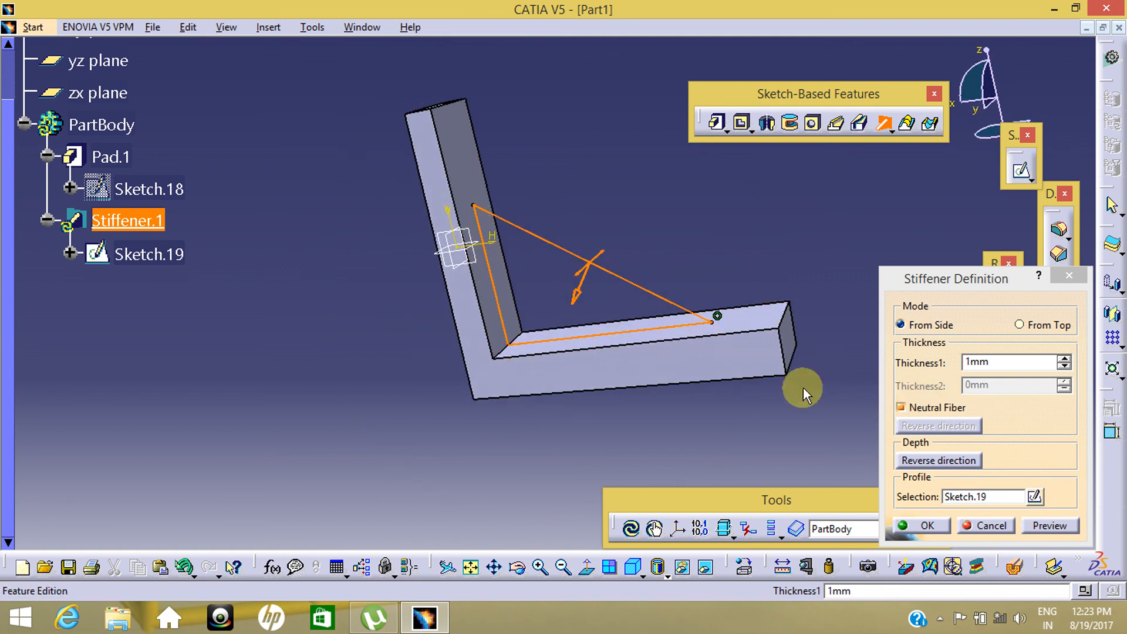
Set the stiffener's Thickness1 to 20 mm with Neutral Fiber enabled
{"action": "middle_click_drag", "start_coordinate": [803, 395], "coordinate": [566, 245]}
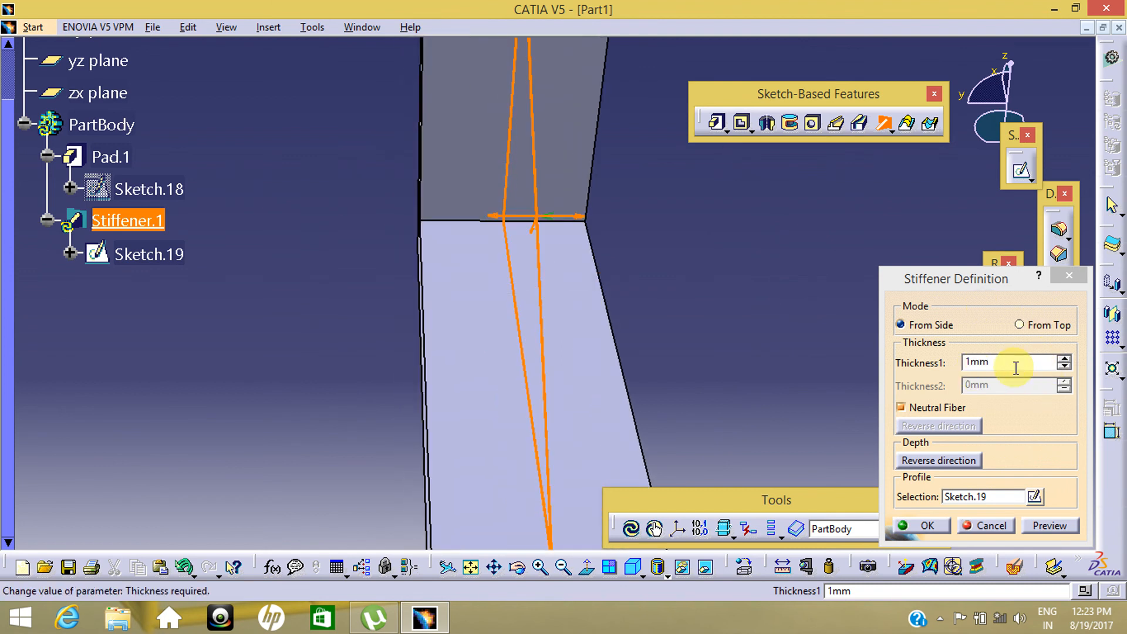
{"action": "double_click", "coordinate": [1018, 367]}
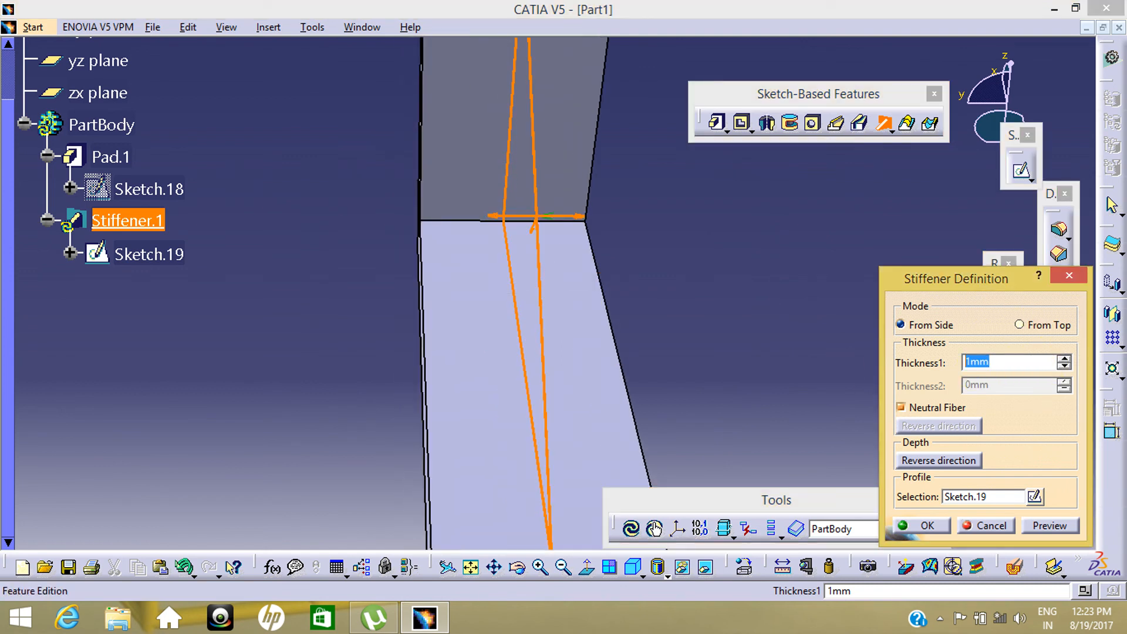
{"action": "key", "text": "Return"}
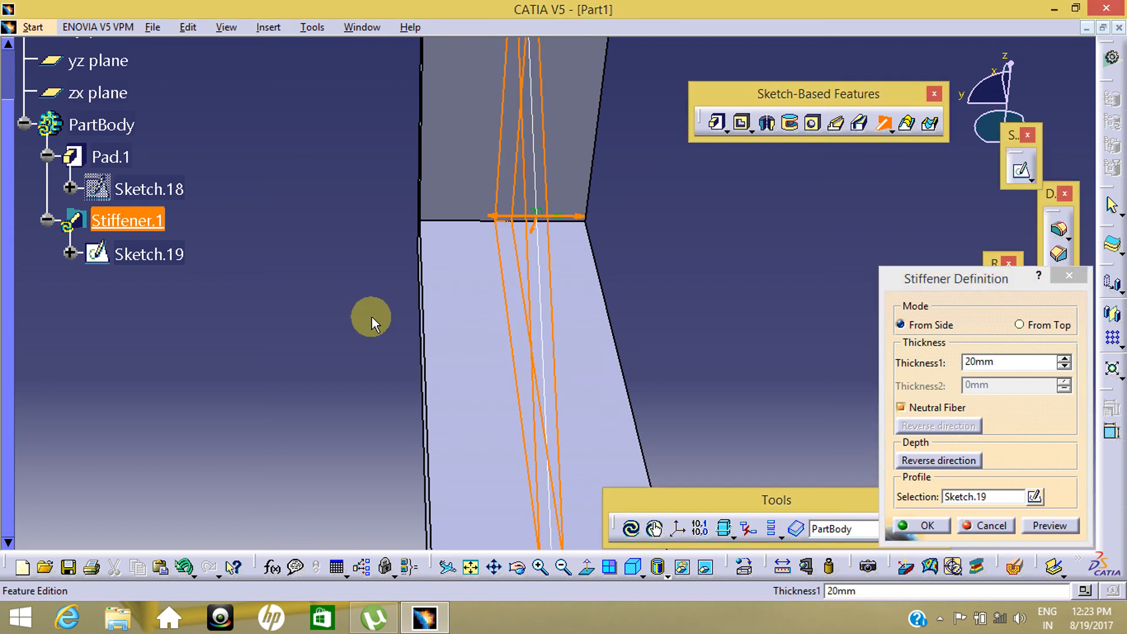
{"action": "middle_click_drag", "start_coordinate": [726, 306], "coordinate": [666, 442]}
{"action": "middle_click_drag", "start_coordinate": [667, 442], "coordinate": [575, 347]}
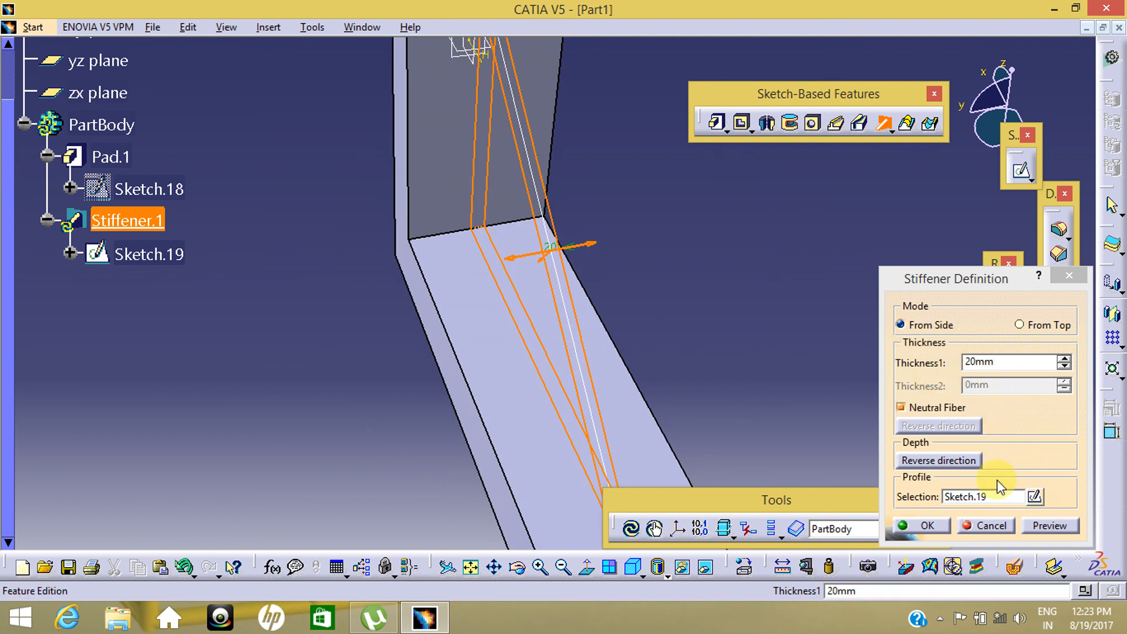
Reverse the stiffener's depth direction away from the L's inside corner, and flip it back towards the corner
{"action": "left_click", "coordinate": [947, 462]}
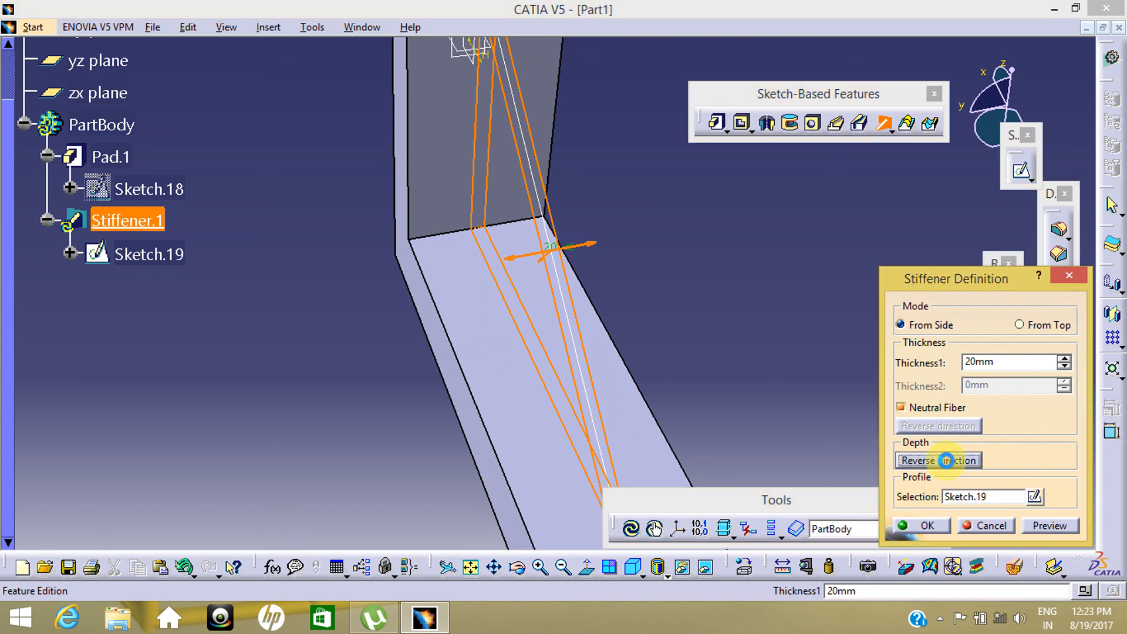
{"action": "left_click", "coordinate": [658, 349]}
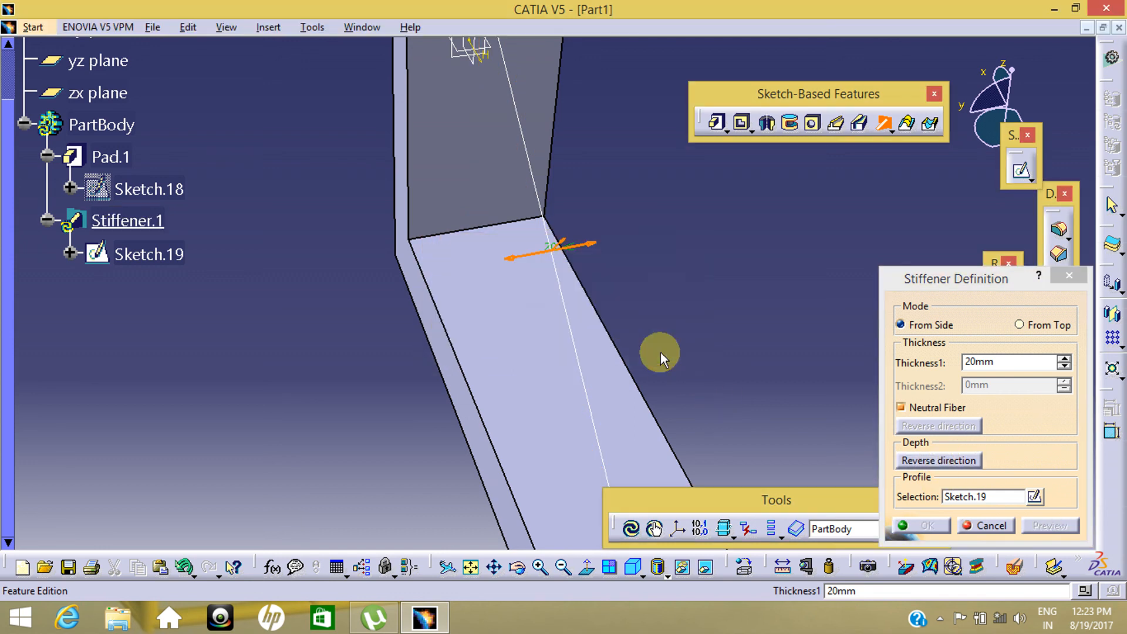
{"action": "left_click", "coordinate": [969, 461]}
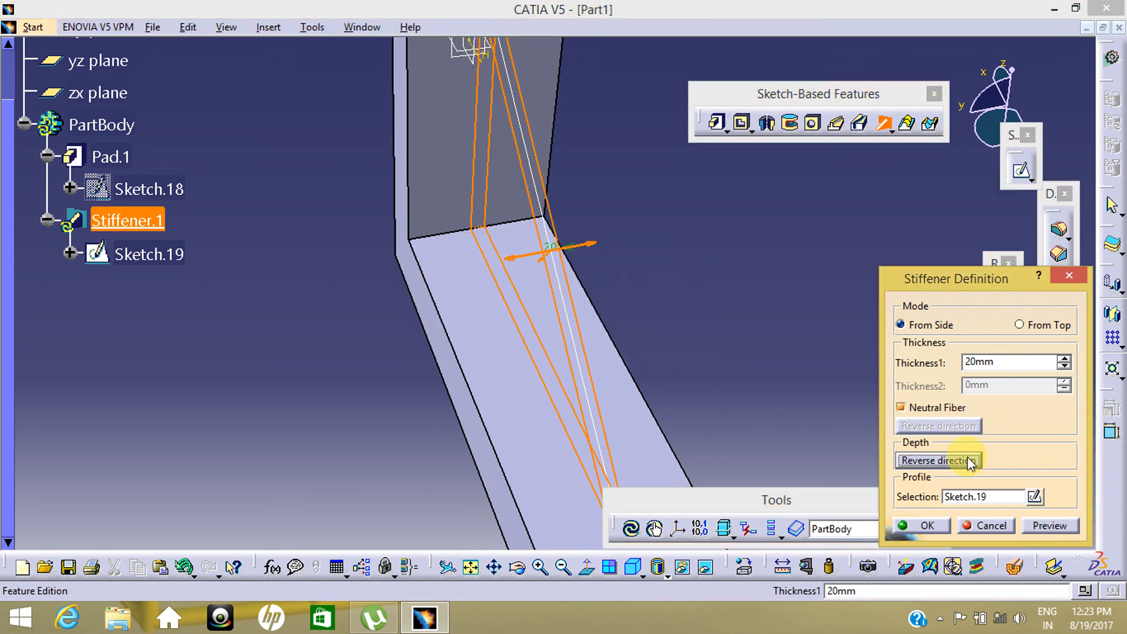
Create the 20 mm stiffener between the two legs of the L-shaped pad
{"action": "middle_click_drag", "start_coordinate": [553, 235], "coordinate": [327, 284]}
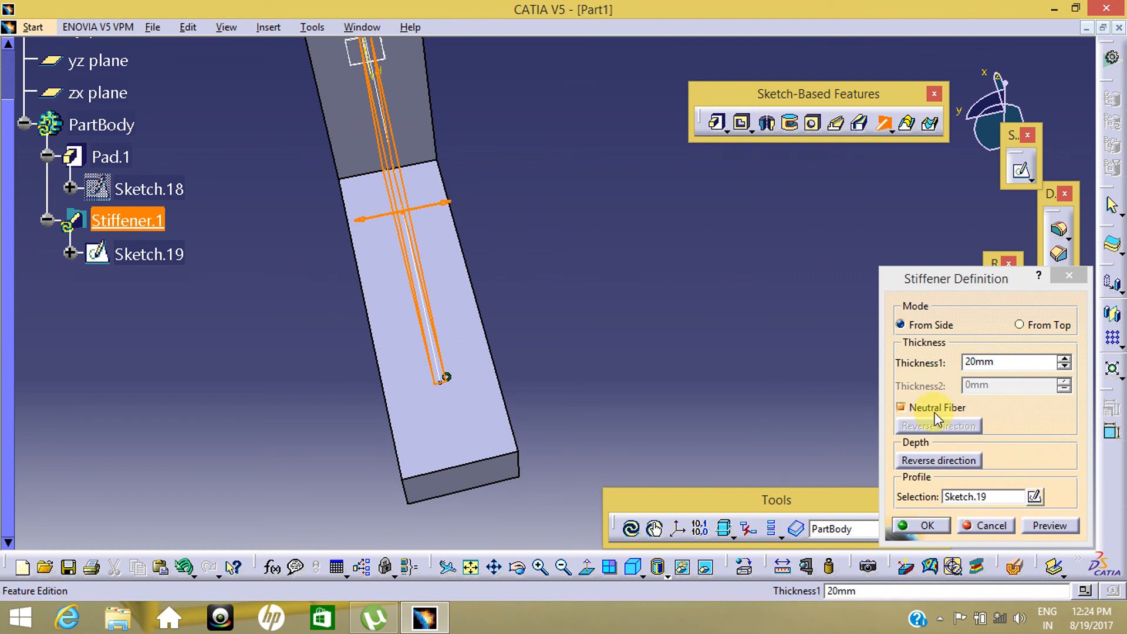
{"action": "left_click", "coordinate": [928, 529]}
Examine how the finished stiffener fits against both legs of the L-shaped pad from several angles
{"action": "middle_click_drag", "start_coordinate": [661, 372], "coordinate": [663, 274]}
{"action": "middle_click_drag", "start_coordinate": [729, 338], "coordinate": [453, 372]}
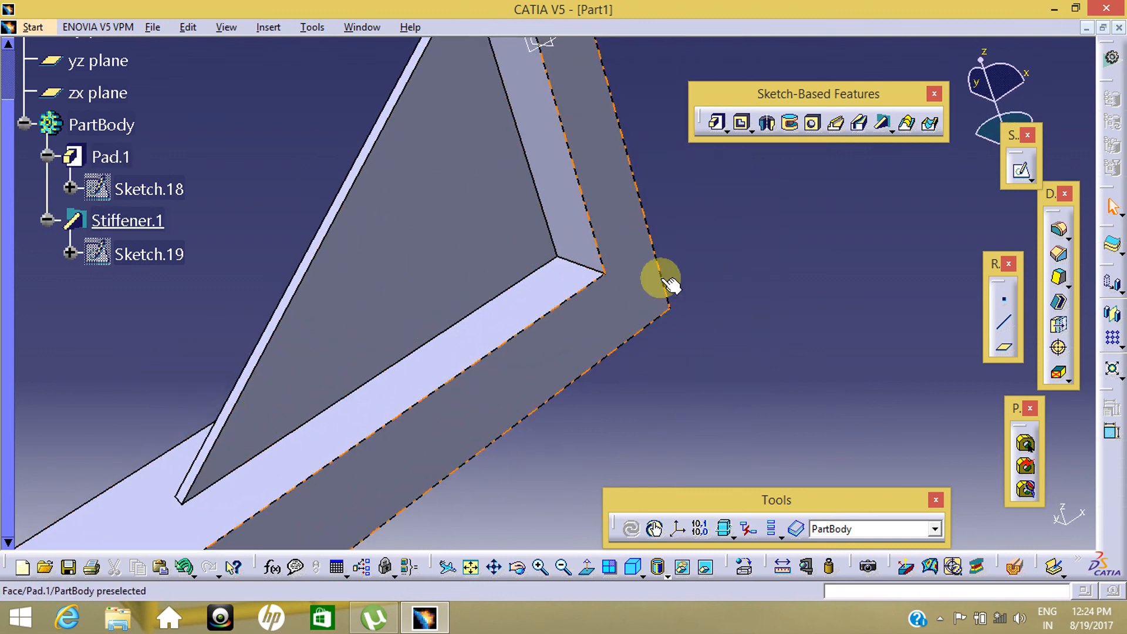
{"action": "left_click", "coordinate": [534, 283]}
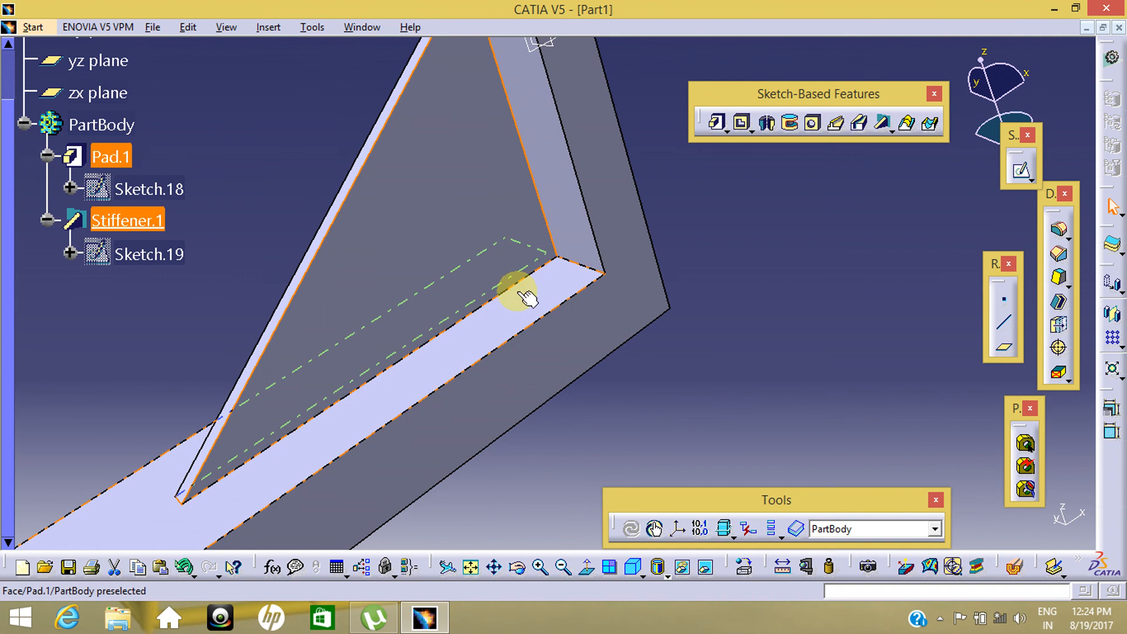
{"action": "left_click", "coordinate": [828, 338]}
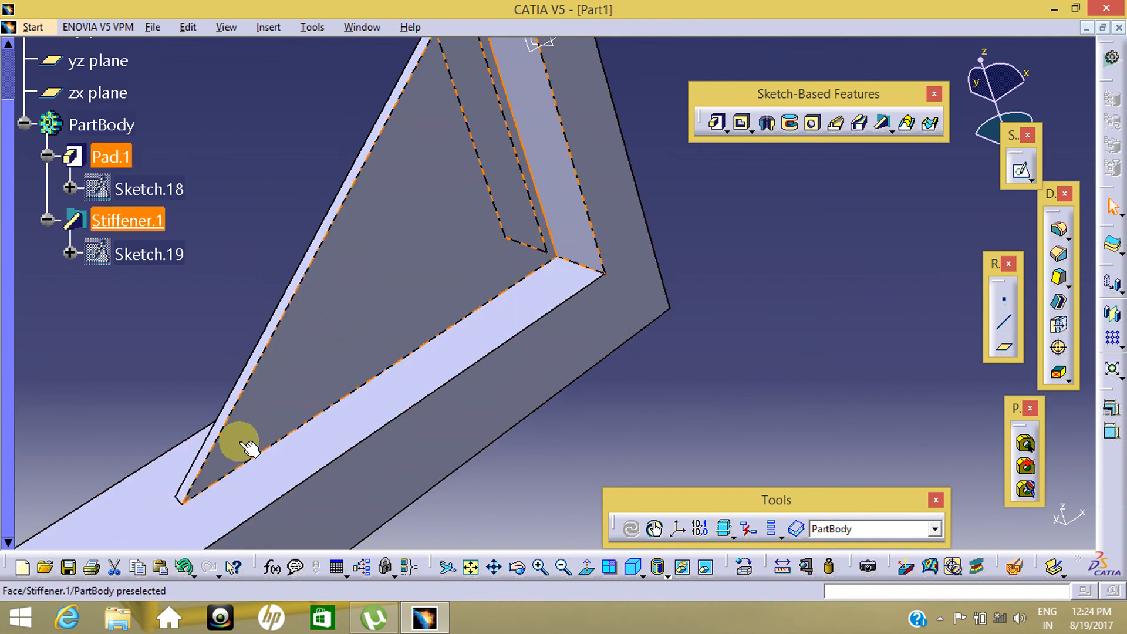
{"action": "mouse_move", "coordinate": [467, 151]}
{"action": "middle_mouse_down"}
{"action": "mouse_move", "coordinate": [511, 234]}
{"action": "mouse_move", "coordinate": [511, 118]}
{"action": "middle_mouse_up"}
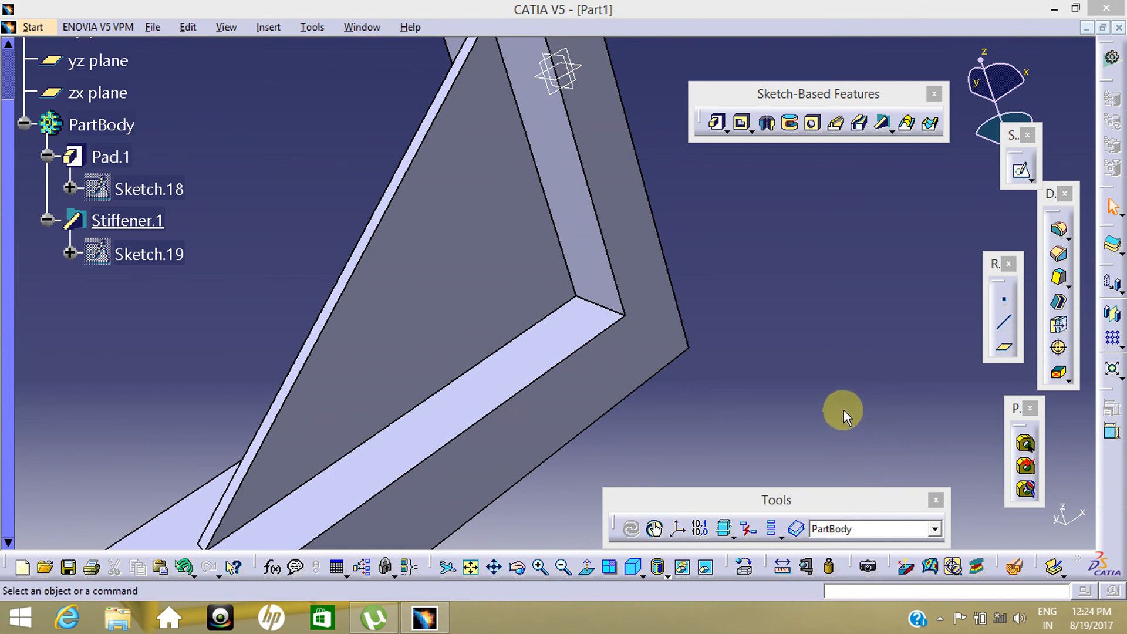
{"action": "middle_click", "coordinate": [747, 354]}
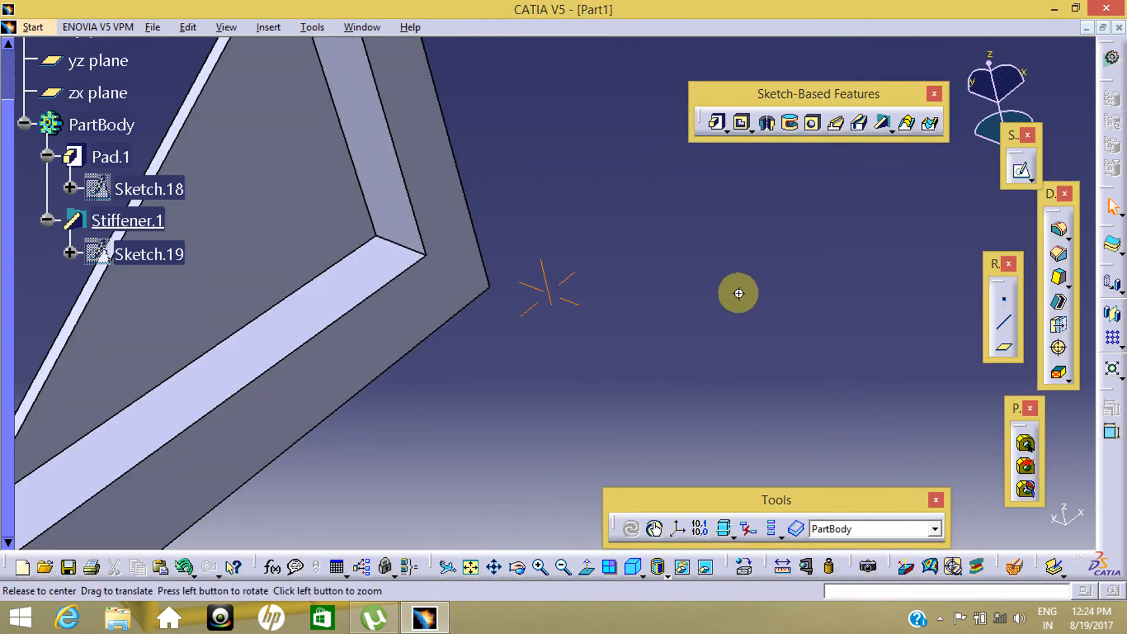
{"action": "middle_click_drag", "start_coordinate": [738, 293], "coordinate": [752, 412]}
{"action": "middle_click_drag", "start_coordinate": [305, 327], "coordinate": [612, 414]}
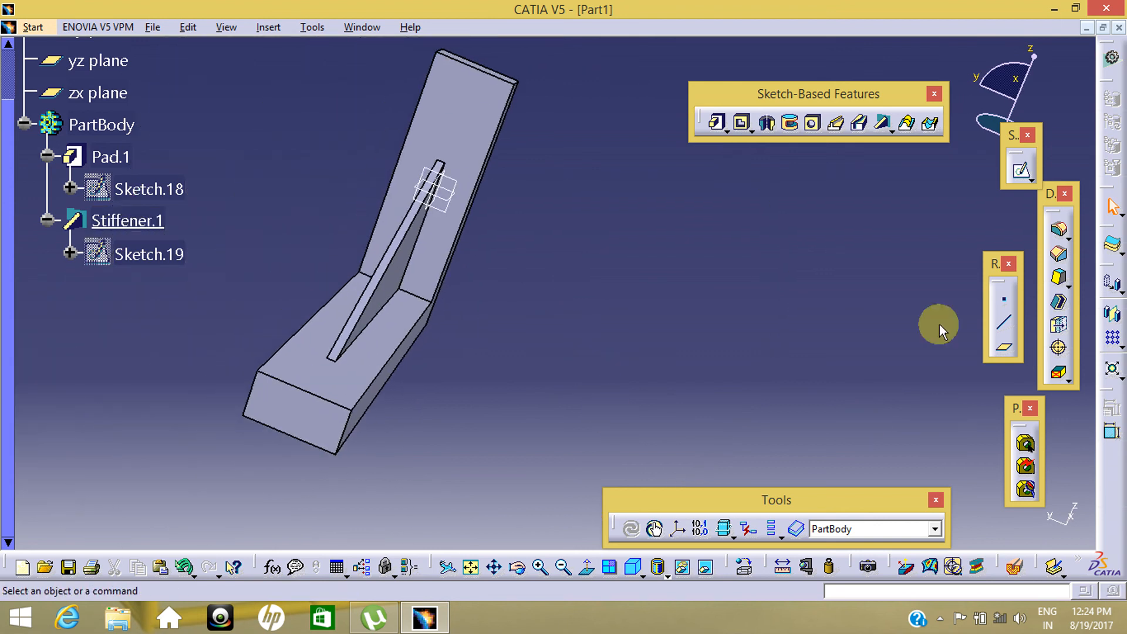
{"action": "left_click", "coordinate": [941, 619]}
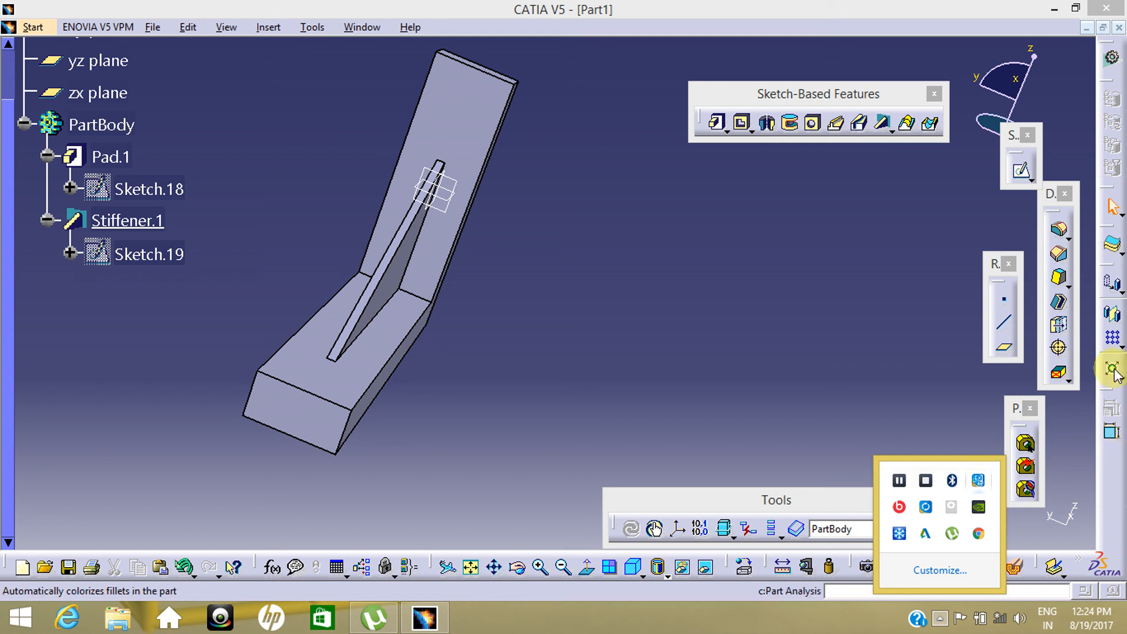
Place the Dress-Up Features toolbar as a horizontal floating toolbar just below the Sketch-Based Features toolbar
{"action": "left_click_drag", "start_coordinate": [1054, 210], "coordinate": [849, 41]}
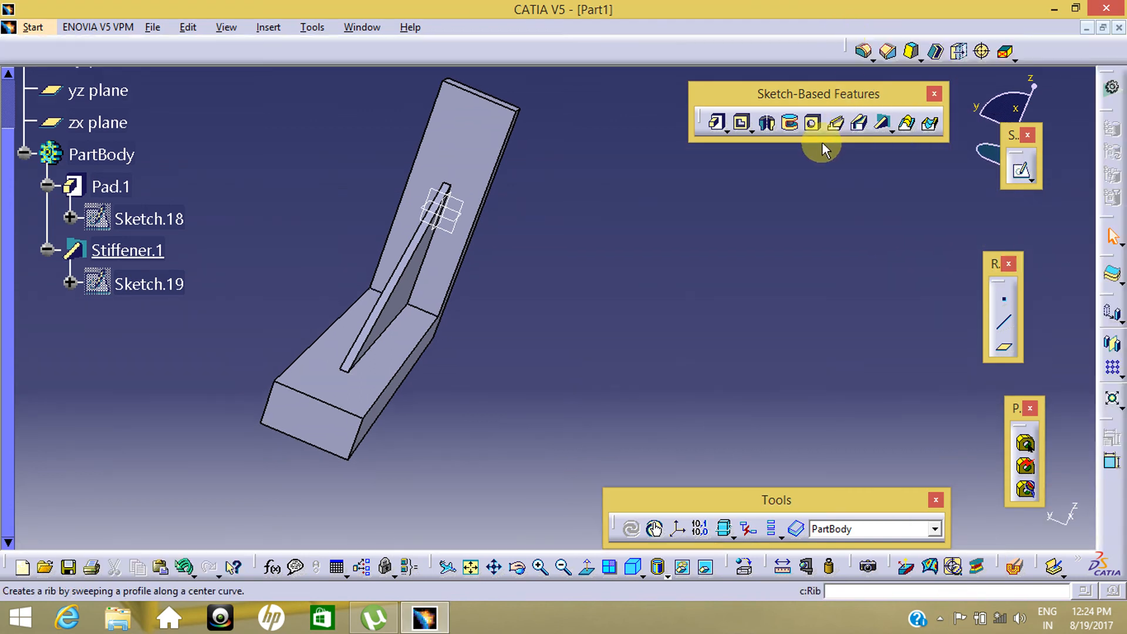
{"action": "left_click_drag", "start_coordinate": [851, 51], "coordinate": [759, 189]}
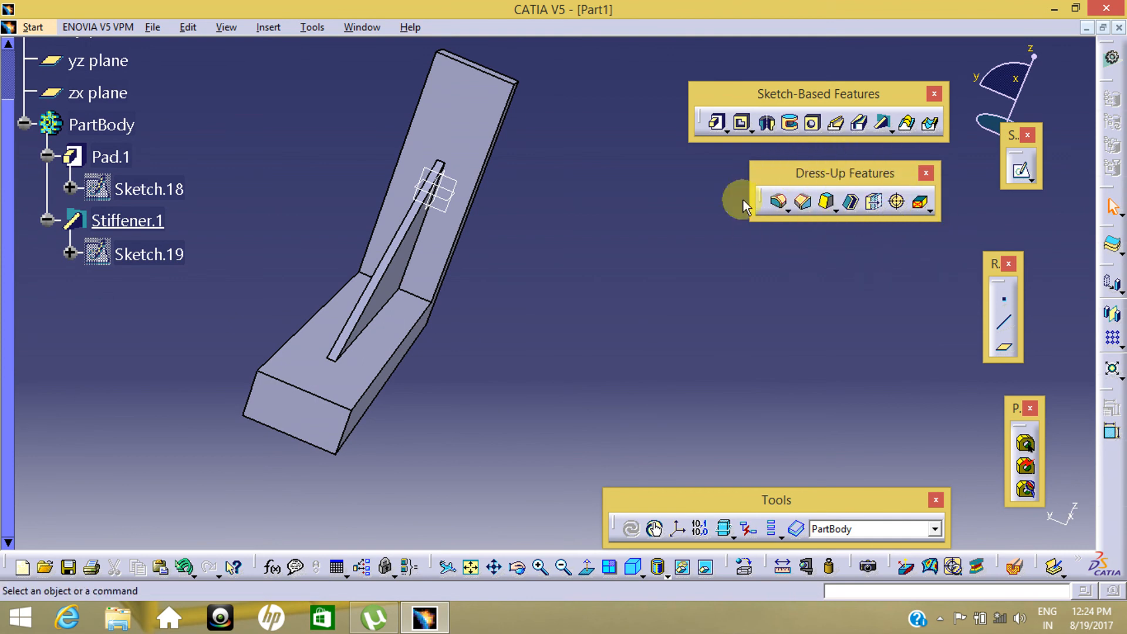
{"action": "mouse_move", "coordinate": [542, 388]}
{"action": "middle_mouse_down"}
{"action": "mouse_move", "coordinate": [395, 322]}
{"action": "mouse_move", "coordinate": [470, 355]}
{"action": "mouse_move", "coordinate": [492, 439]}
{"action": "mouse_move", "coordinate": [563, 432]}
{"action": "mouse_move", "coordinate": [568, 319]}
{"action": "mouse_move", "coordinate": [593, 372]}
{"action": "mouse_move", "coordinate": [595, 440]}
{"action": "middle_mouse_up"}
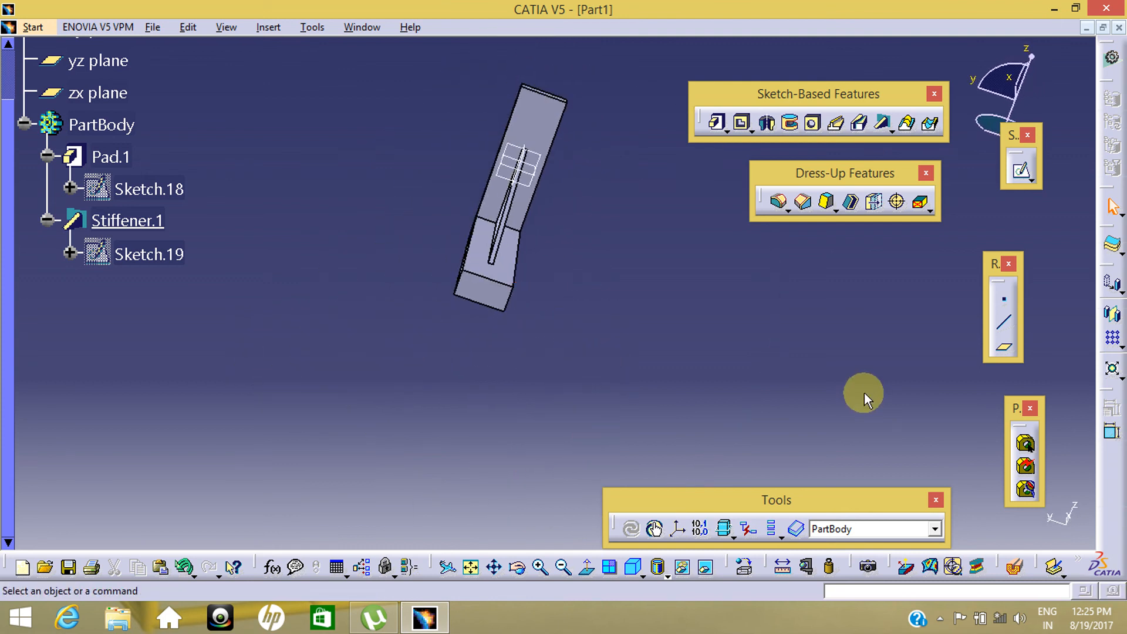
{"action": "left_click", "coordinate": [940, 619]}
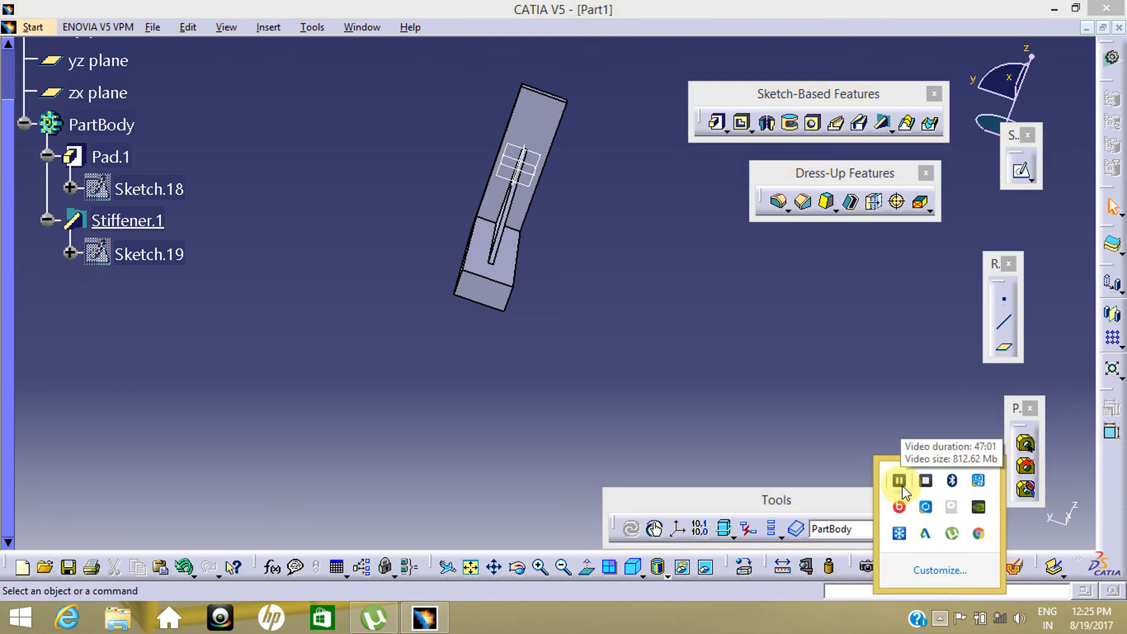